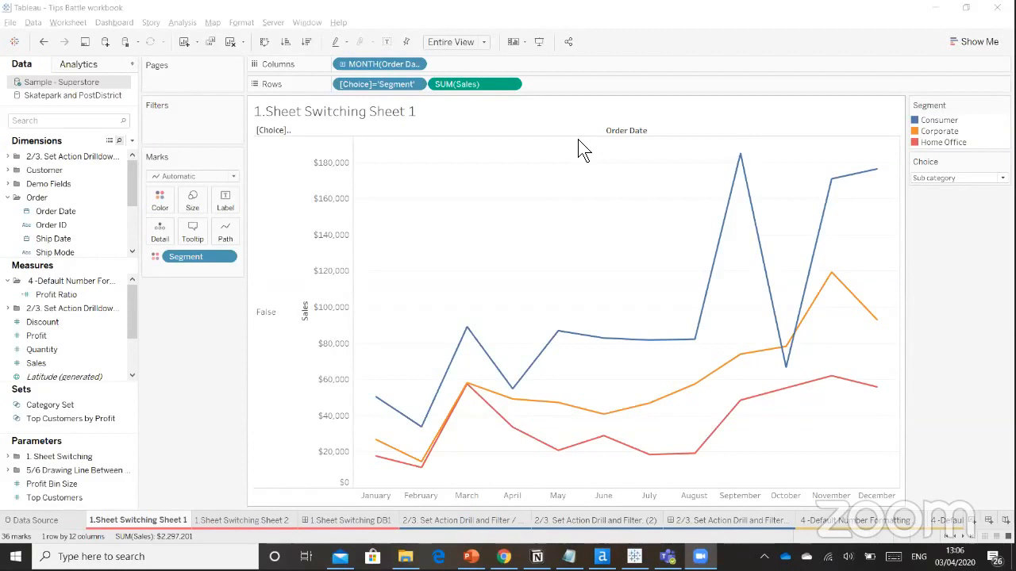
Review the Choice parameter's definition and list of values from 1.Sheet Switching Sheet 2, leaving it unedited.
{"action": "left_click", "coordinate": [259, 518]}
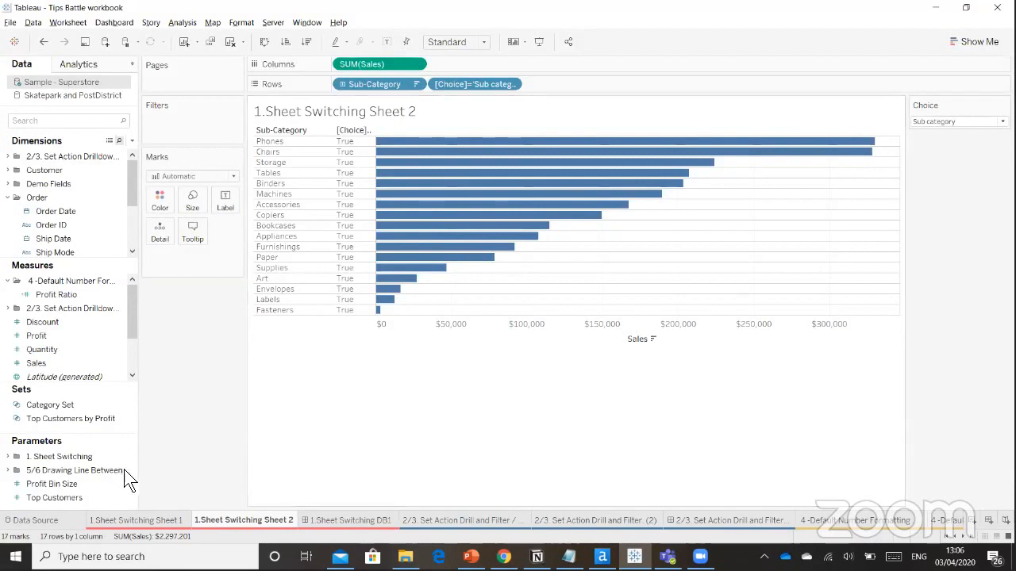
{"action": "left_click", "coordinate": [7, 456]}
{"action": "right_click", "coordinate": [48, 470]}
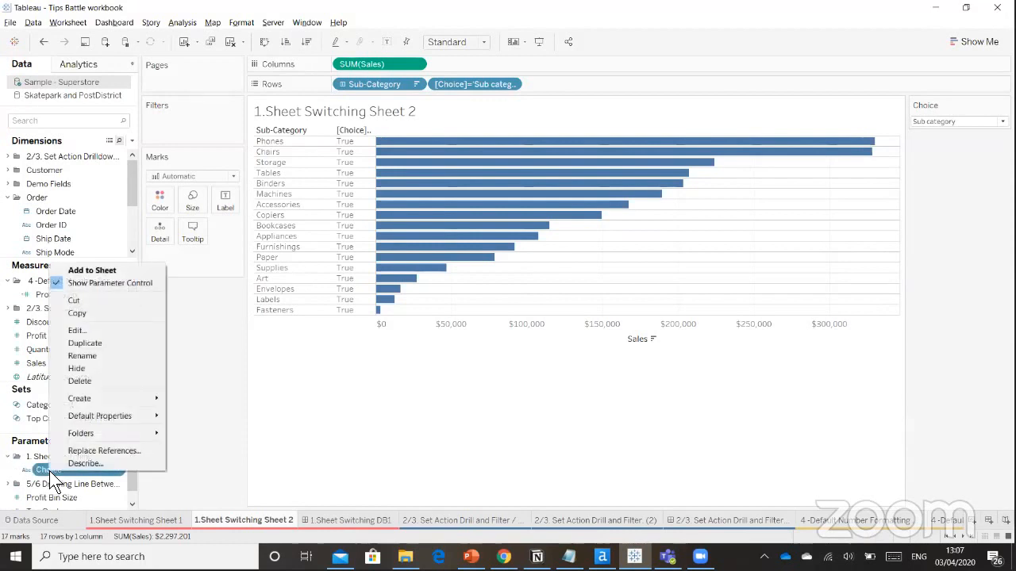
{"action": "left_click", "coordinate": [113, 331]}
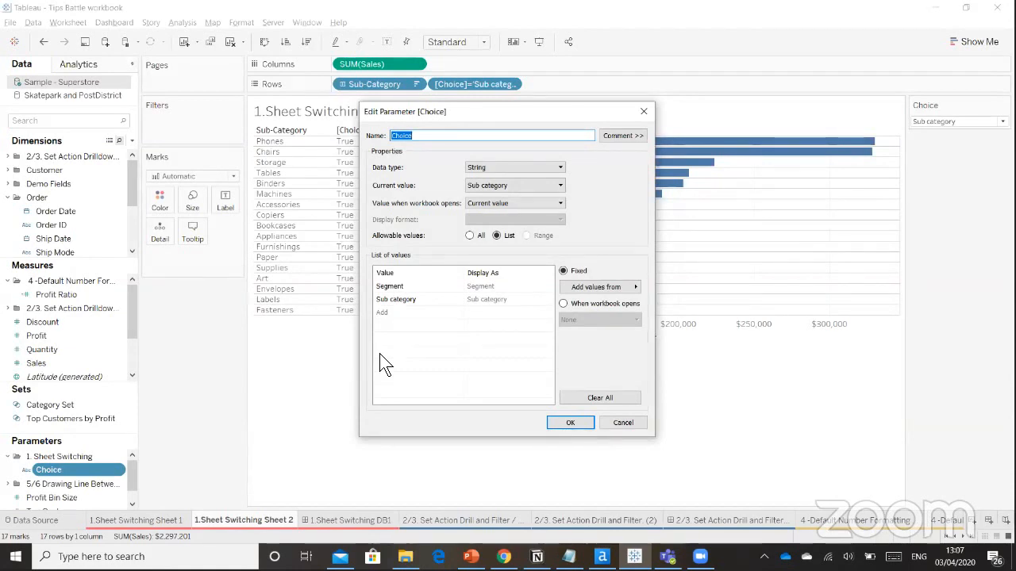
{"action": "left_click", "coordinate": [645, 111]}
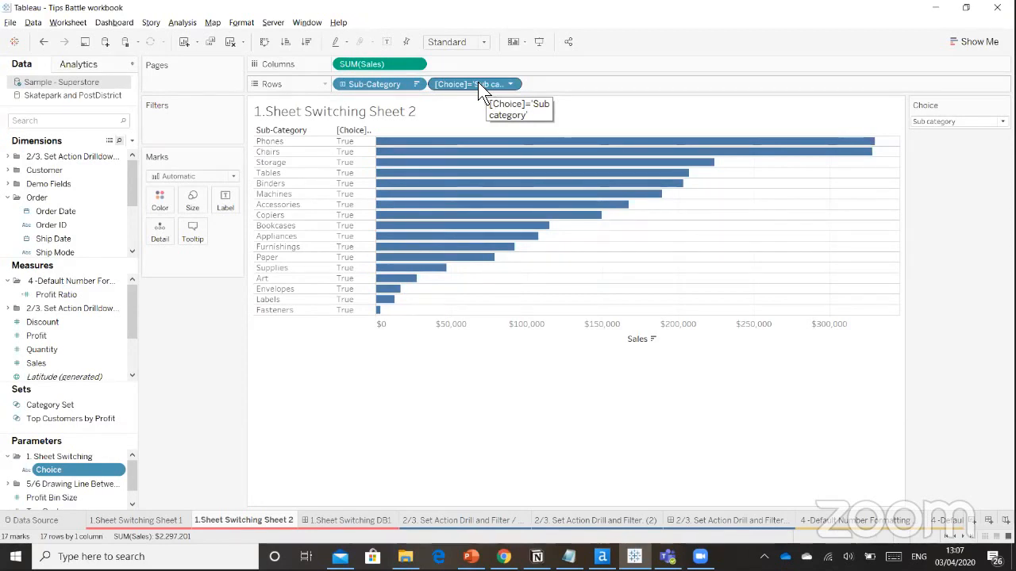
Inspect the Choice formulas used in the rows of 1.Sheet Switching Sheet 2 and 1.Sheet Switching Sheet 1.
{"action": "double_click", "coordinate": [478, 82]}
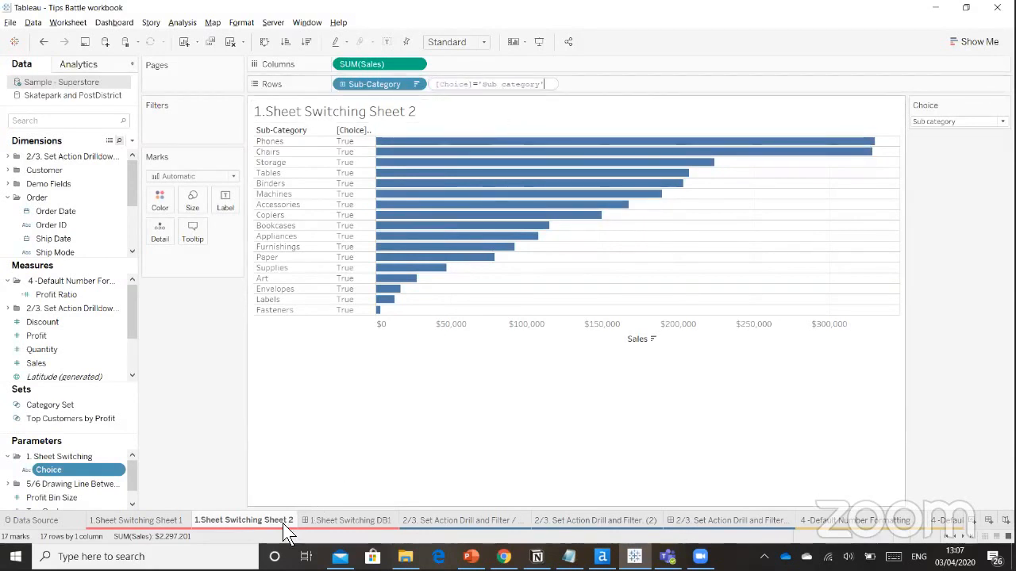
{"action": "left_click", "coordinate": [153, 520]}
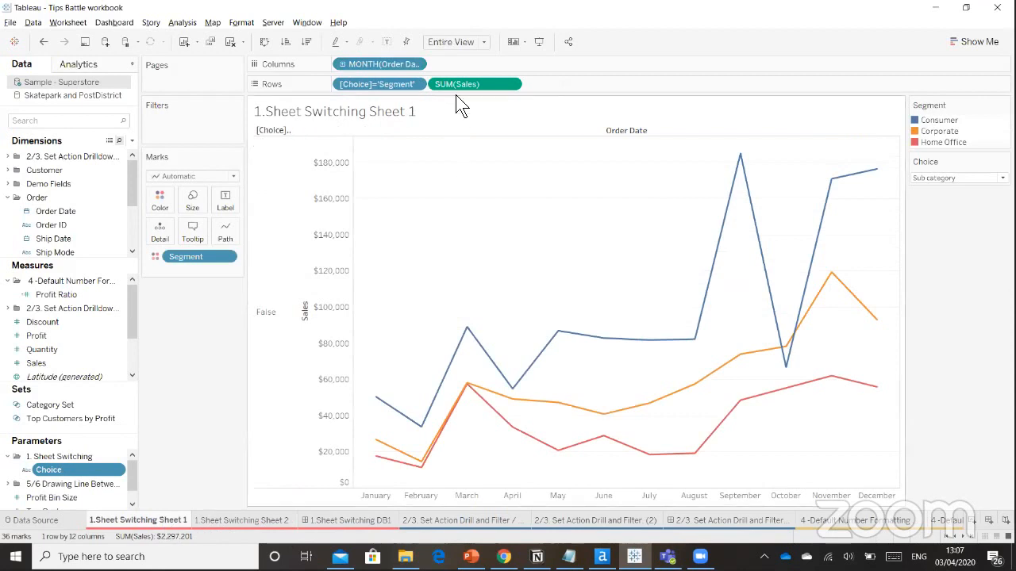
{"action": "double_click", "coordinate": [392, 83]}
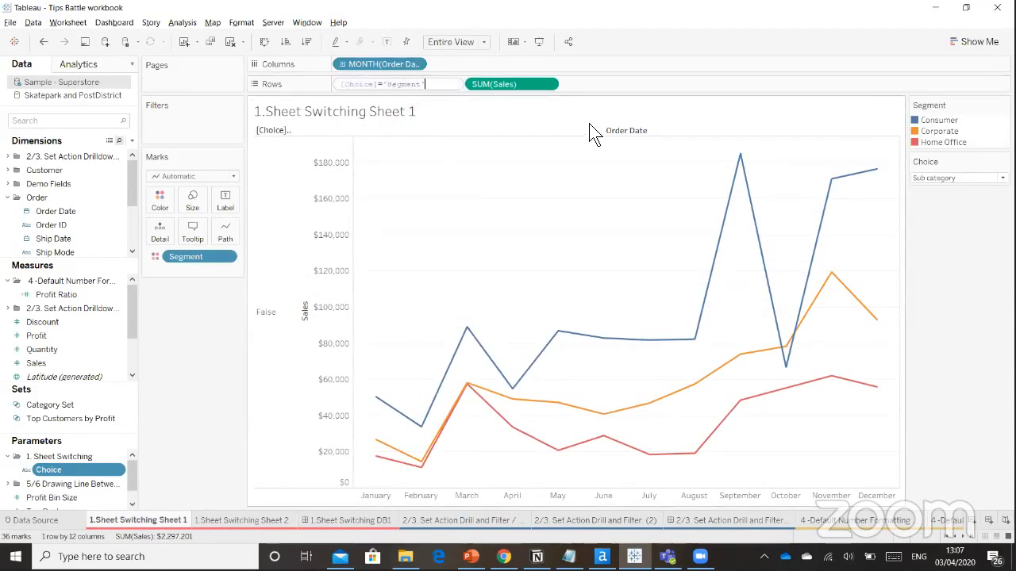
Add a vertical container to the 1.Sheet Switching DB1 dashboard and place Sheet Switching Sheet 1 above Sheet 2 in it.
{"action": "left_click", "coordinate": [335, 525]}
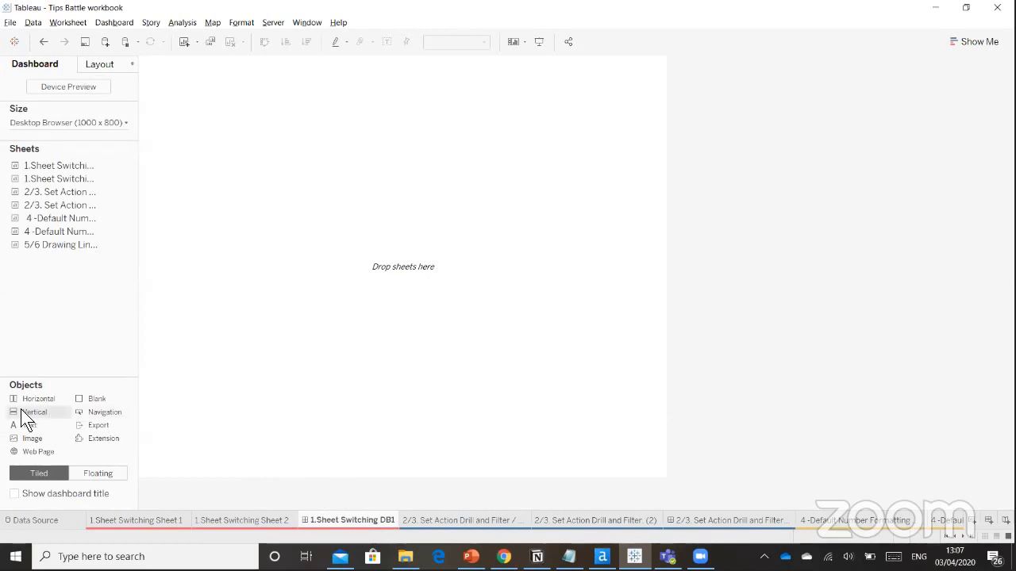
{"action": "left_click_drag", "start_coordinate": [21, 409], "coordinate": [244, 354]}
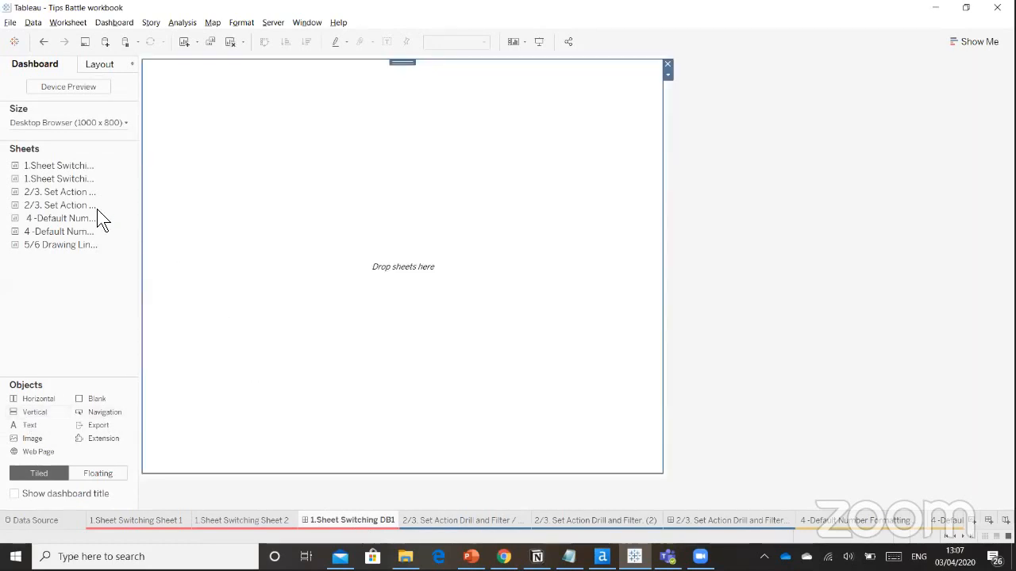
{"action": "mouse_move", "coordinate": [63, 166]}
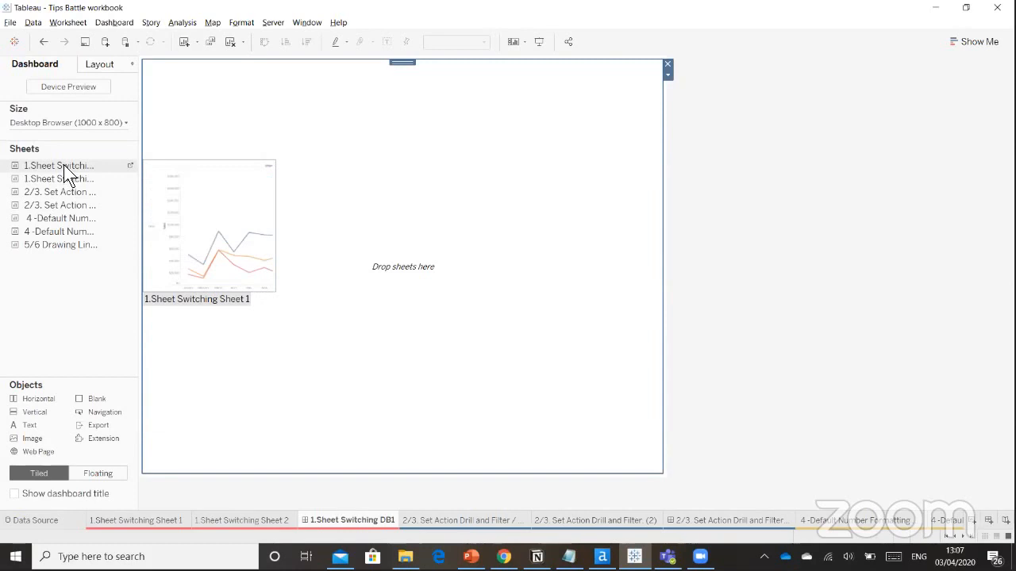
{"action": "left_click_drag", "start_coordinate": [63, 166], "coordinate": [189, 189]}
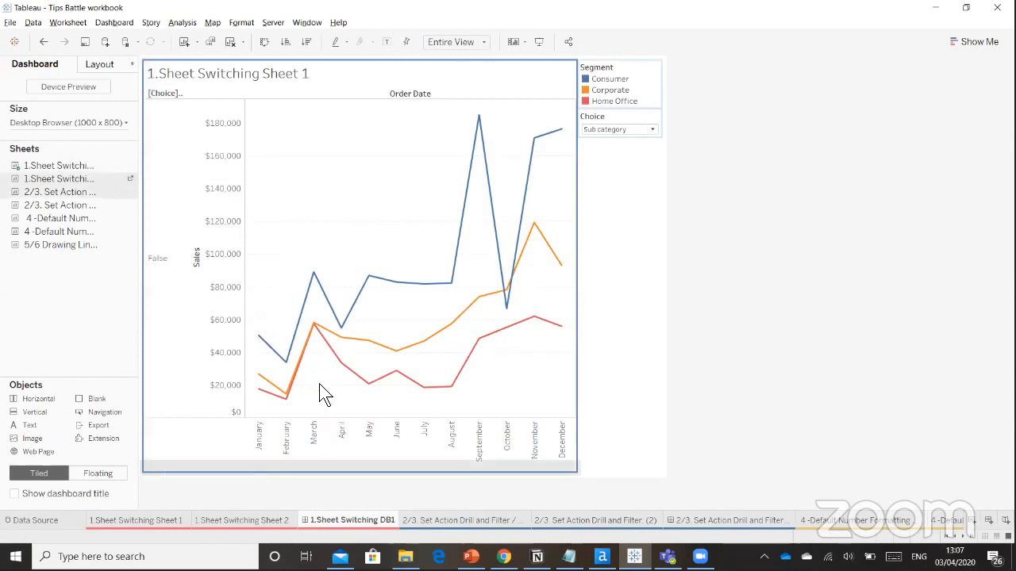
{"action": "left_click_drag", "start_coordinate": [319, 384], "coordinate": [322, 390]}
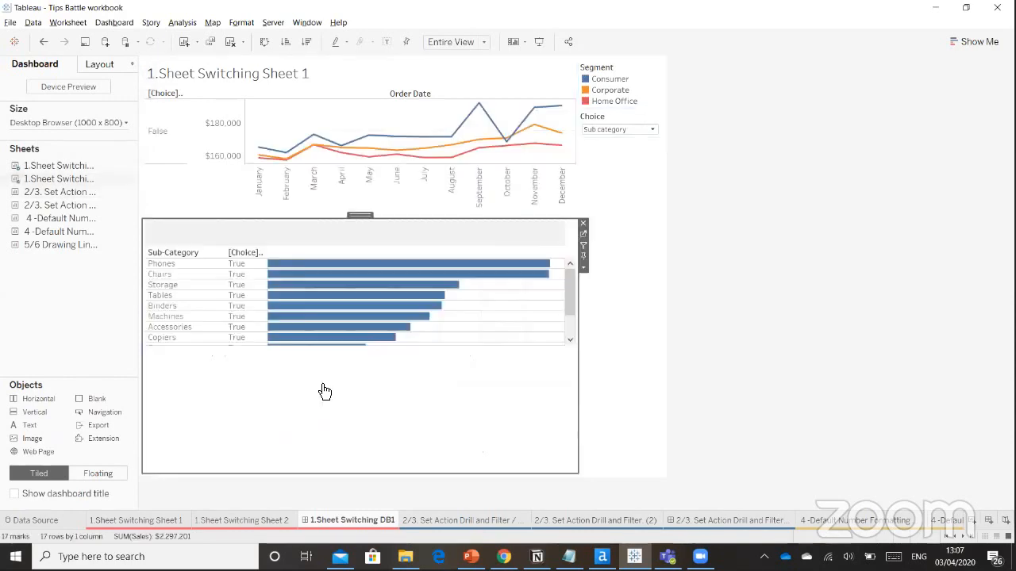
Hide the titles of both sheets on the 1.Sheet Switching DB1 dashboard.
{"action": "left_click", "coordinate": [282, 71]}
{"action": "right_click", "coordinate": [283, 71]}
{"action": "left_click", "coordinate": [309, 104]}
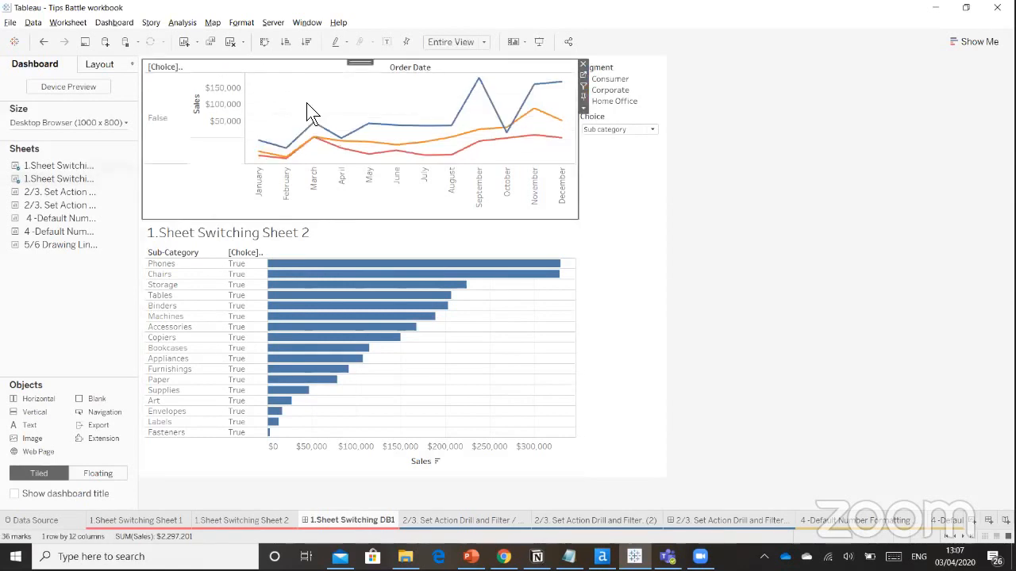
{"action": "left_click", "coordinate": [270, 231]}
{"action": "right_click", "coordinate": [269, 231]}
{"action": "left_click", "coordinate": [309, 284]}
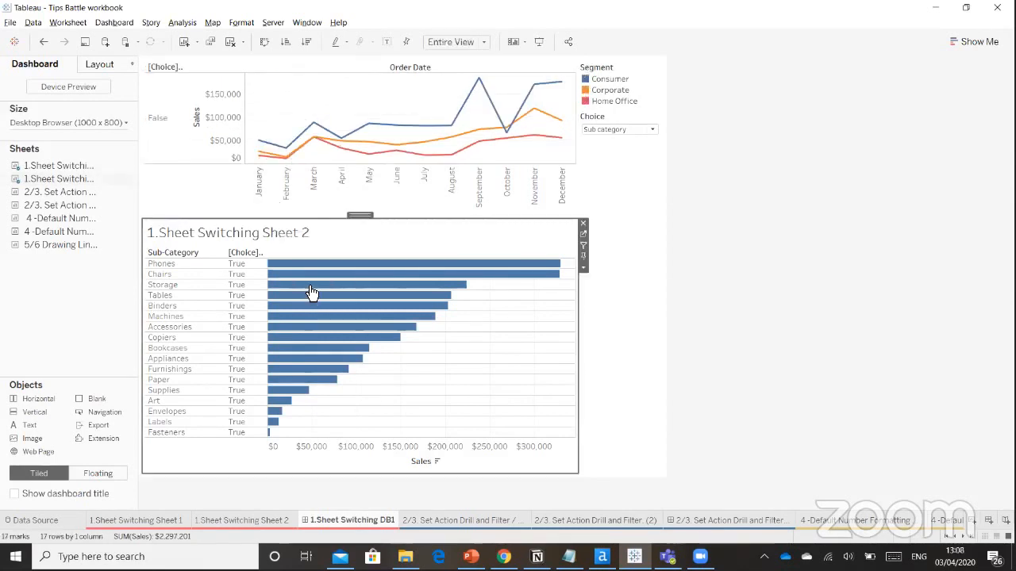
{"action": "right_click", "coordinate": [267, 229]}
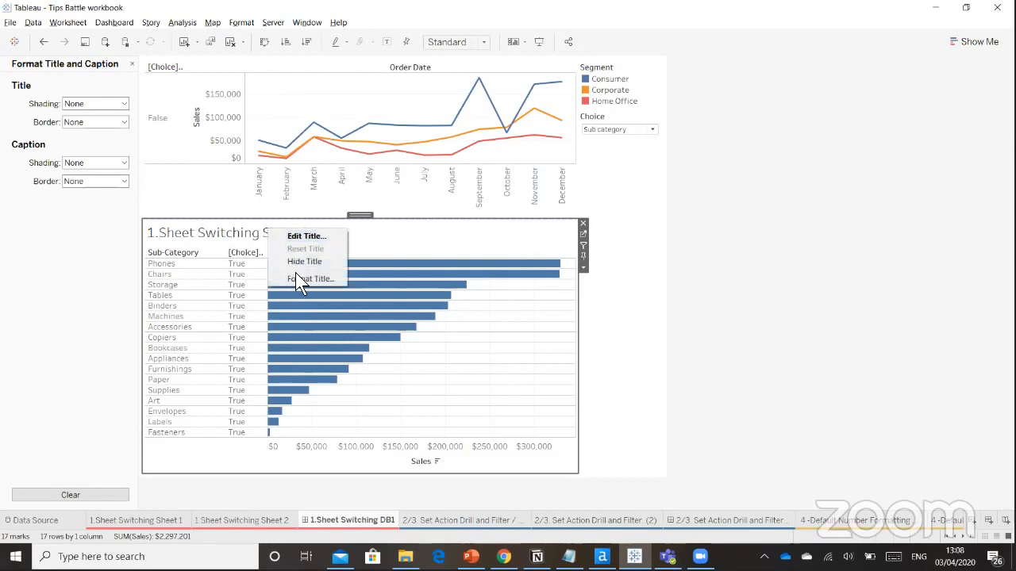
{"action": "left_click", "coordinate": [297, 261]}
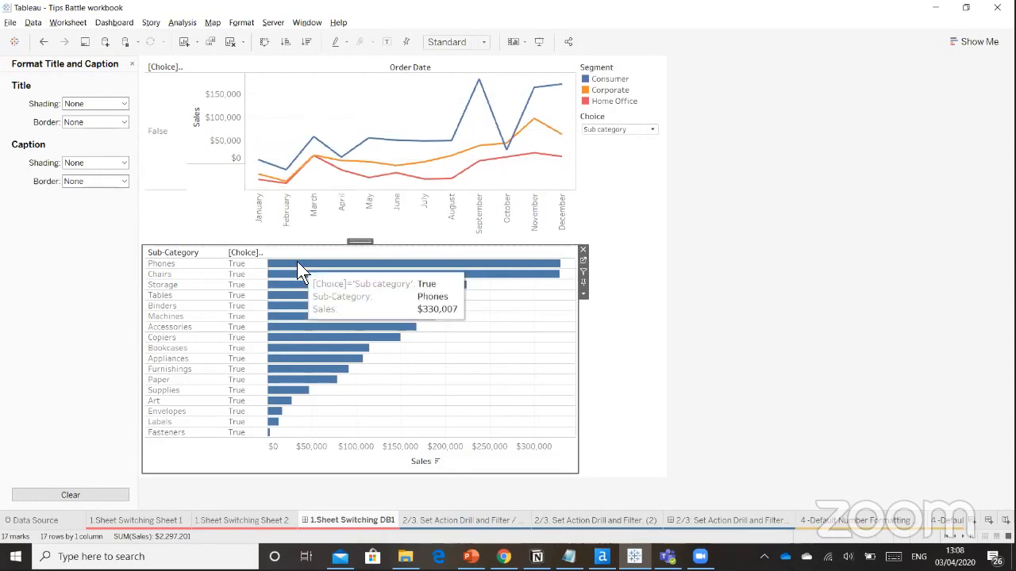
Set Choice to Segment and, on Sheet Switching Sheet 1, move [Choice]='Segment' from the rows to the filters, keeping True.
{"action": "left_click", "coordinate": [621, 128]}
{"action": "left_click", "coordinate": [620, 137]}
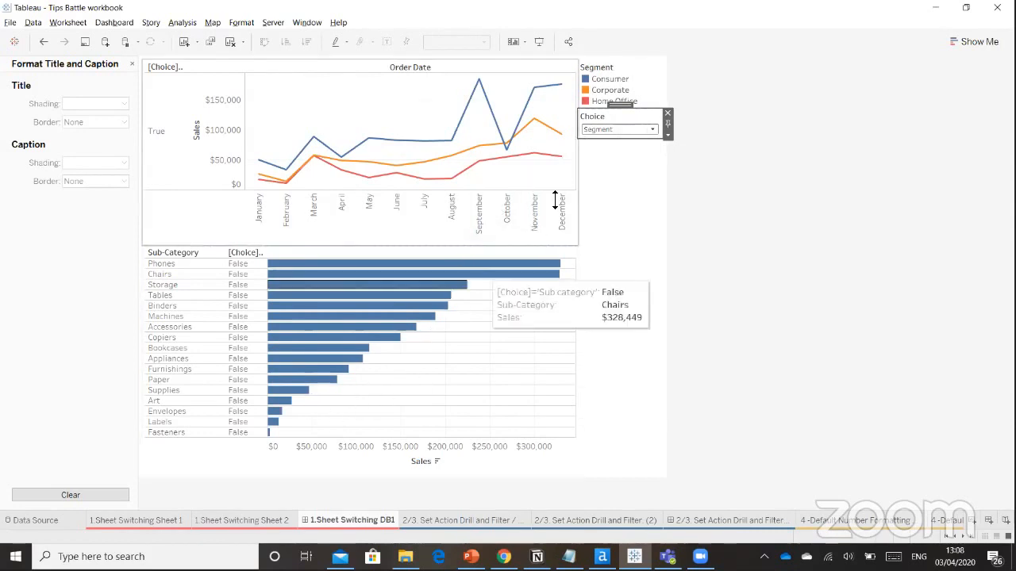
{"action": "left_click", "coordinate": [144, 520]}
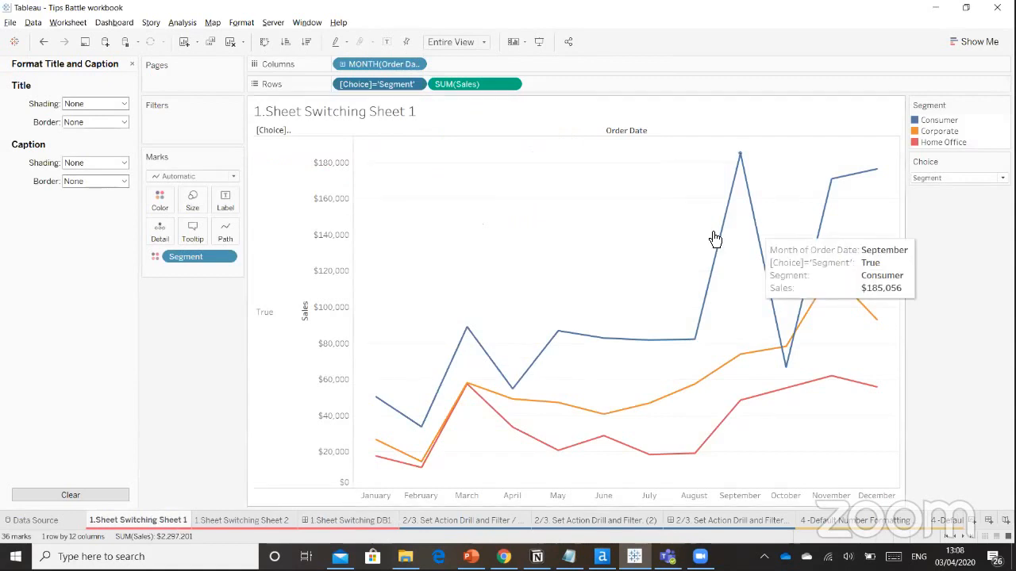
{"action": "left_click_drag", "start_coordinate": [398, 83], "coordinate": [228, 125]}
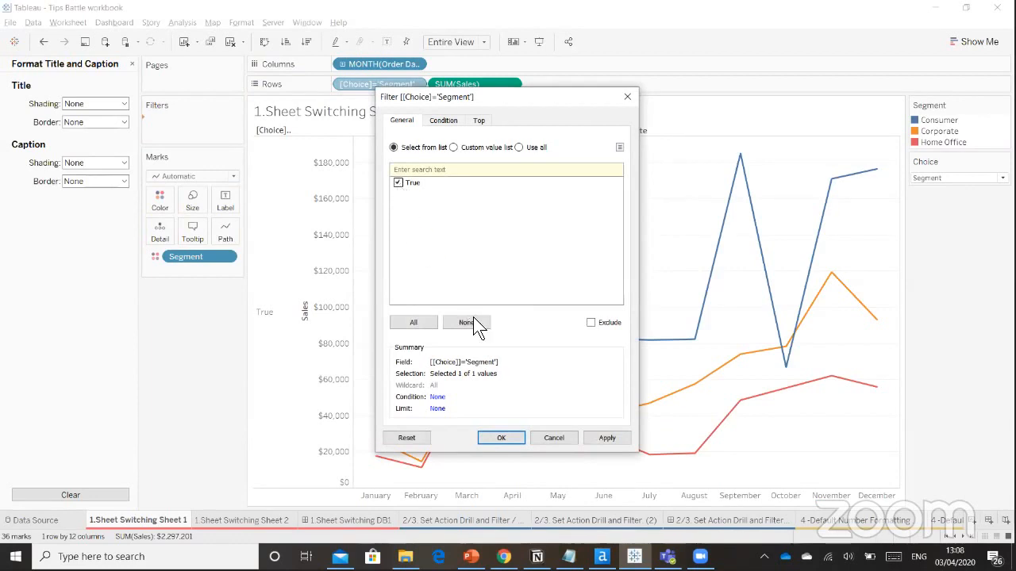
{"action": "left_click", "coordinate": [611, 437]}
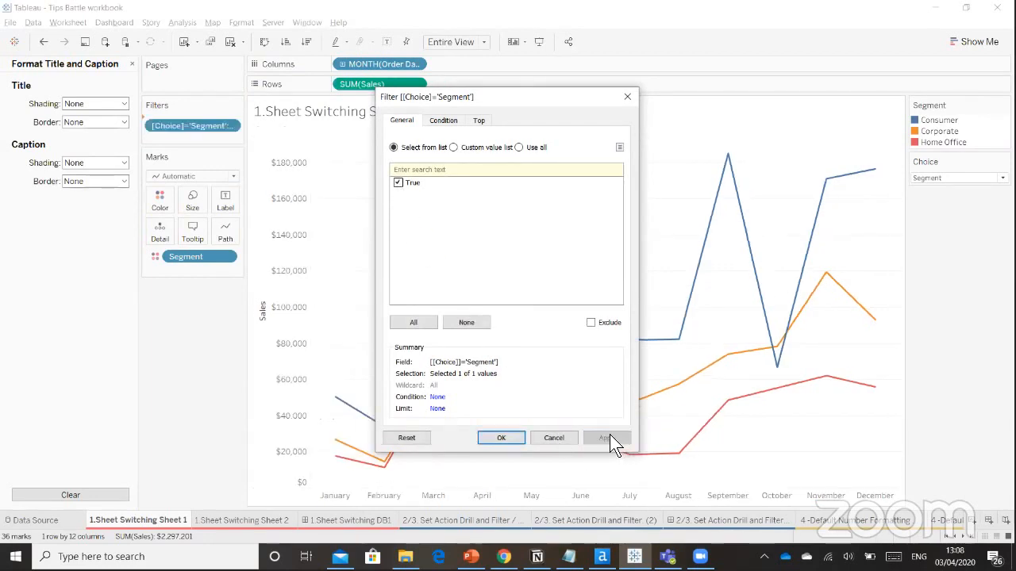
{"action": "left_click", "coordinate": [501, 437]}
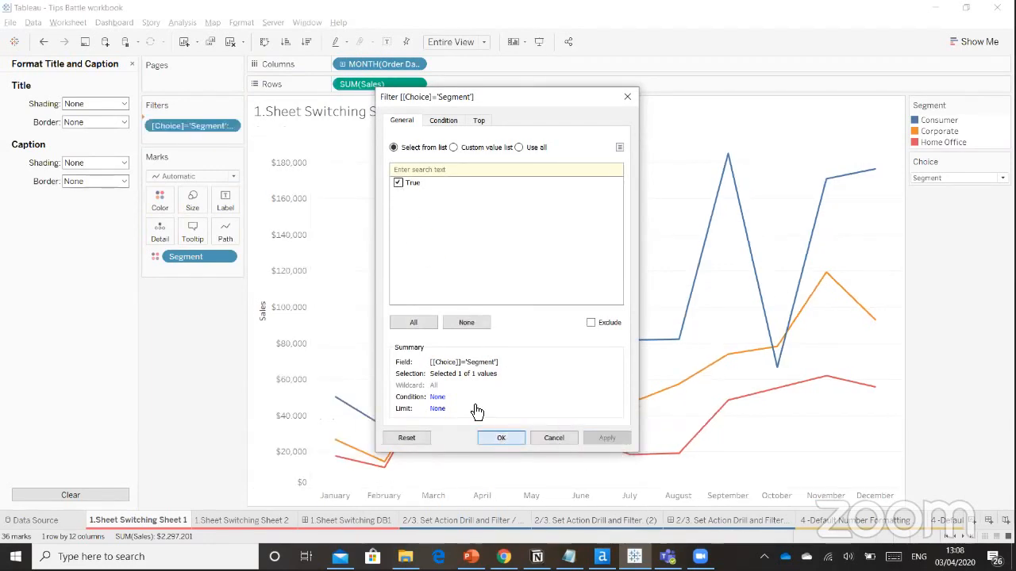
On Sheet Switching Sheet 2, move [Choice]='Sub category' from the rows to the filters with False deselected.
{"action": "left_click", "coordinate": [281, 519]}
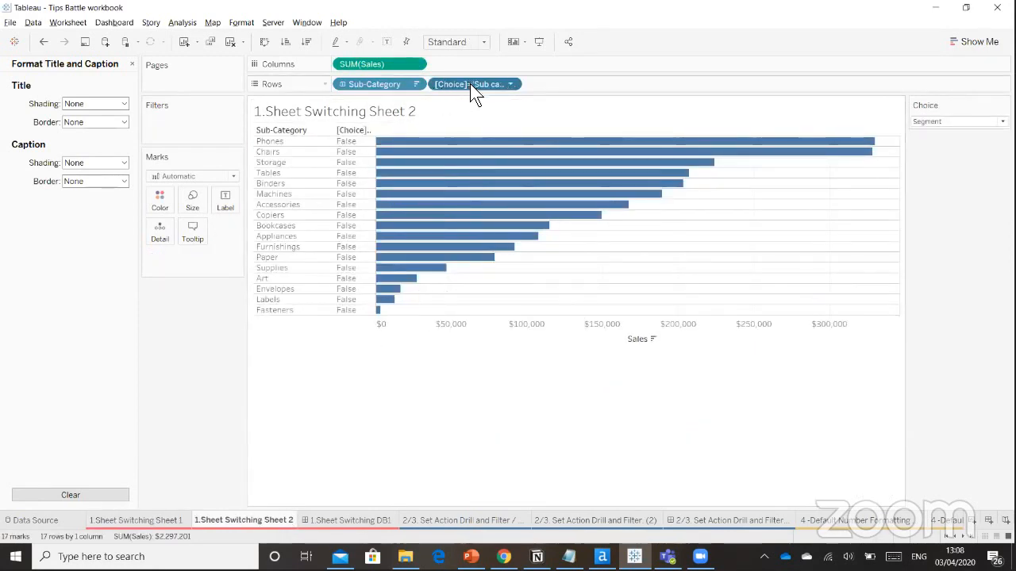
{"action": "left_click_drag", "start_coordinate": [473, 83], "coordinate": [199, 119]}
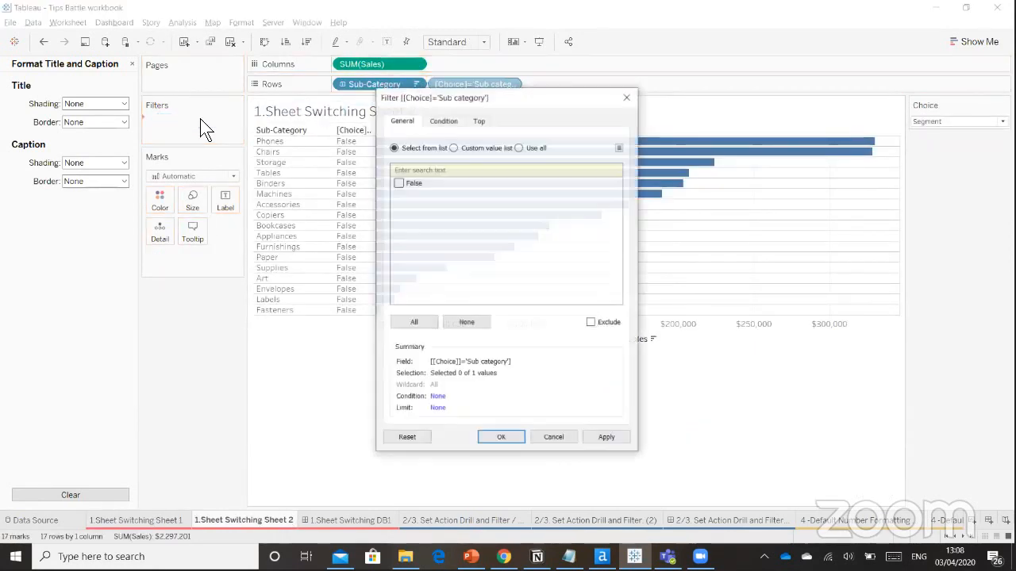
{"action": "left_click", "coordinate": [600, 436]}
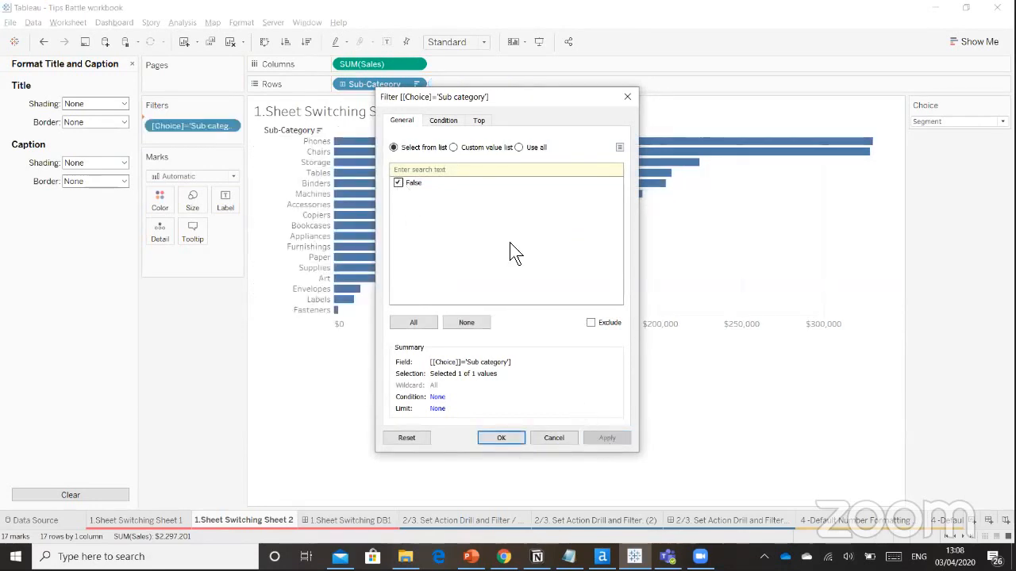
{"action": "left_click", "coordinate": [399, 182]}
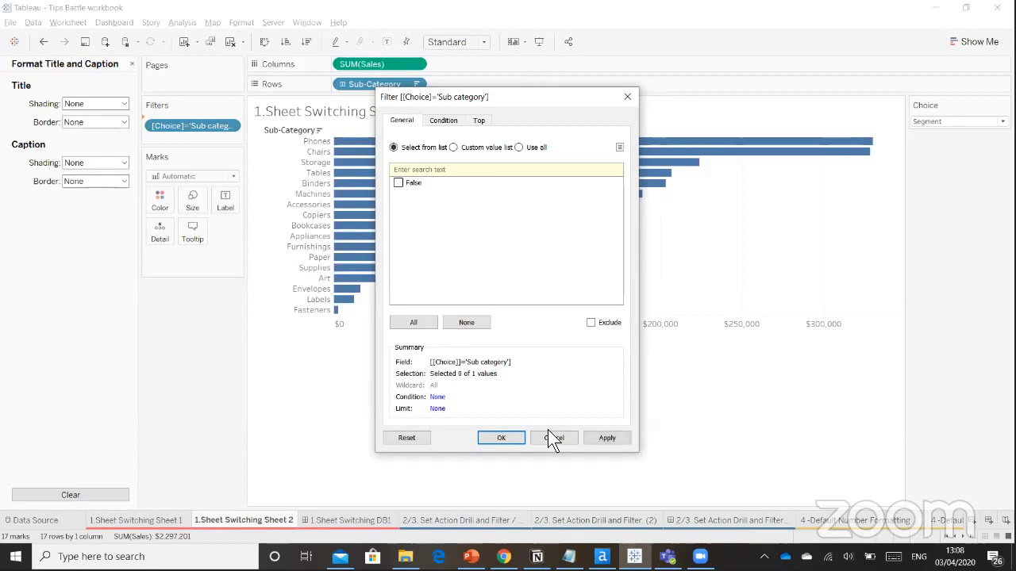
{"action": "left_click", "coordinate": [505, 438]}
Set the dashboard's Choice parameter to Sub category and edit Sheet Switching Sheet 2's [Choice]='Sub category' filter to include True.
{"action": "left_click", "coordinate": [356, 521]}
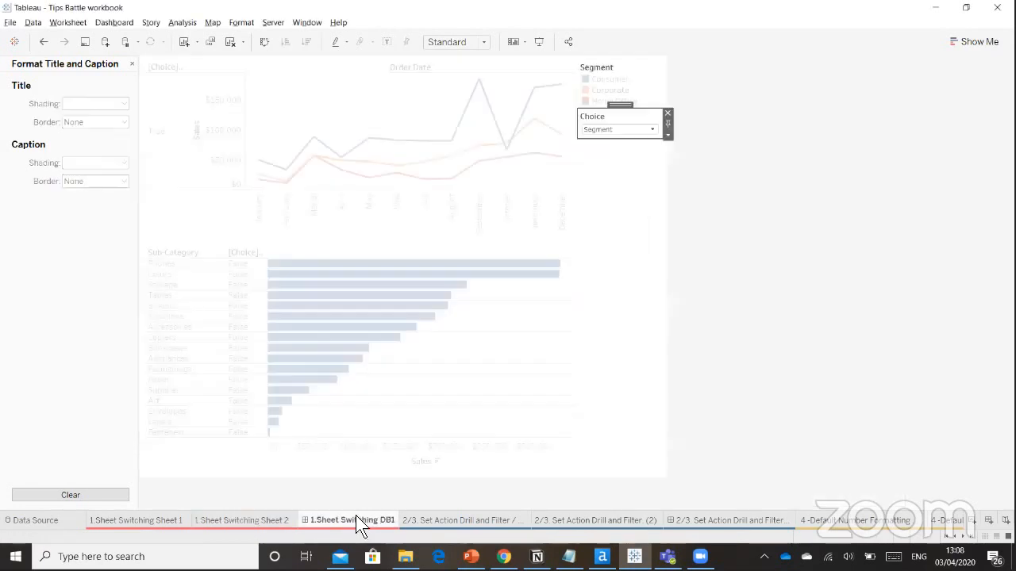
{"action": "left_click", "coordinate": [635, 131]}
{"action": "left_click", "coordinate": [637, 149]}
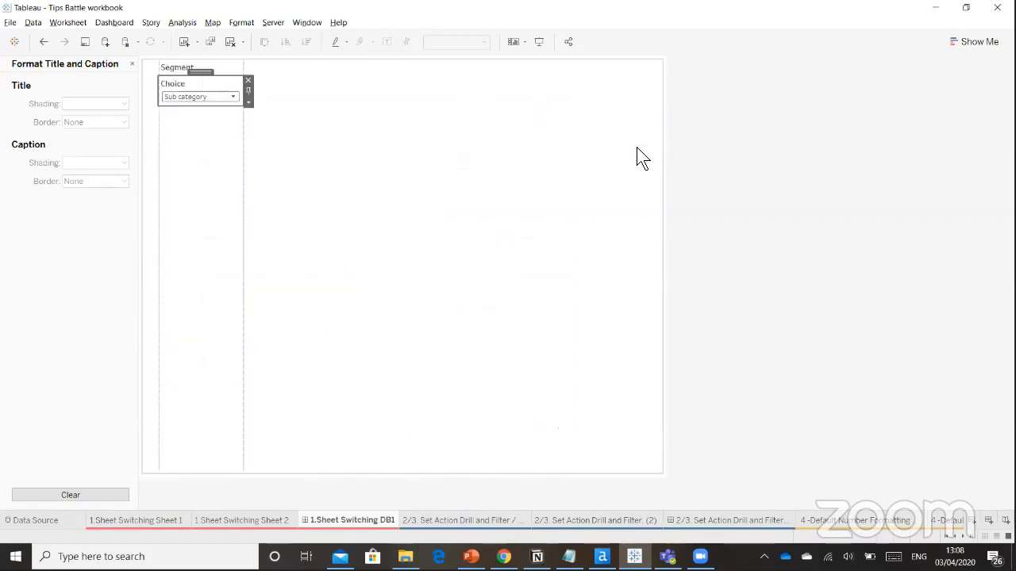
{"action": "left_click", "coordinate": [256, 520]}
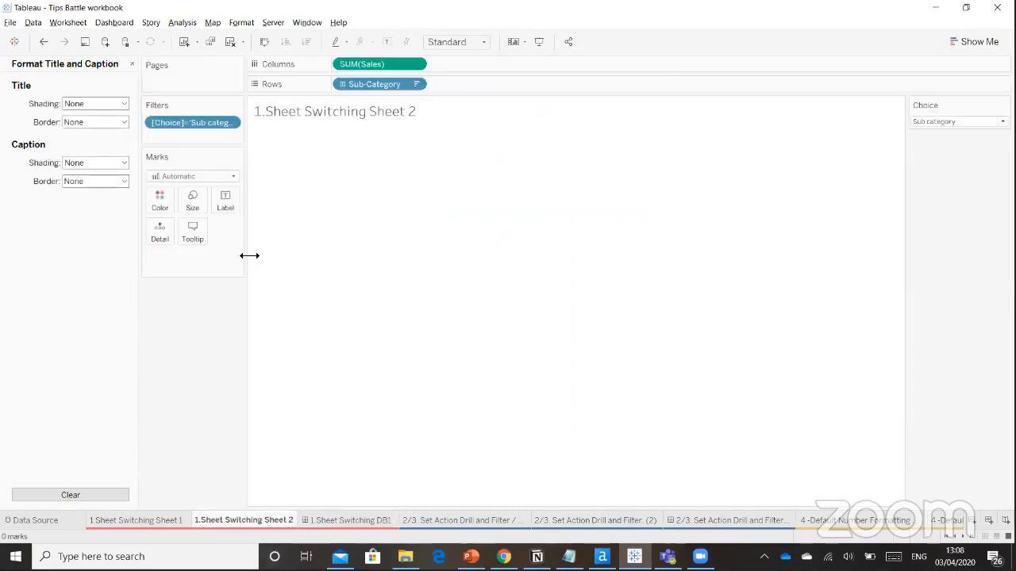
{"action": "left_click", "coordinate": [229, 123]}
{"action": "left_click", "coordinate": [192, 136]}
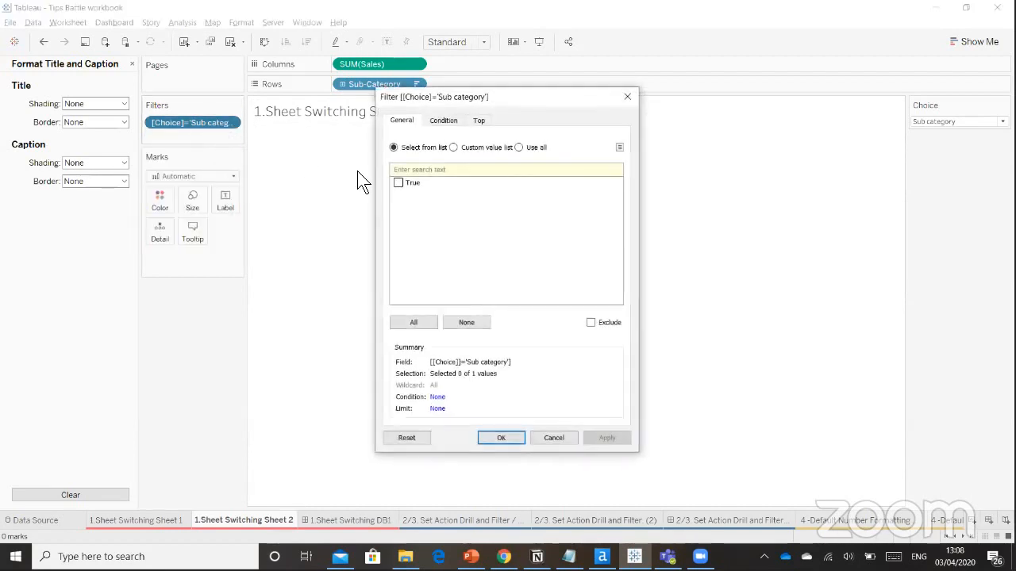
{"action": "left_click", "coordinate": [397, 184]}
{"action": "left_click", "coordinate": [607, 437]}
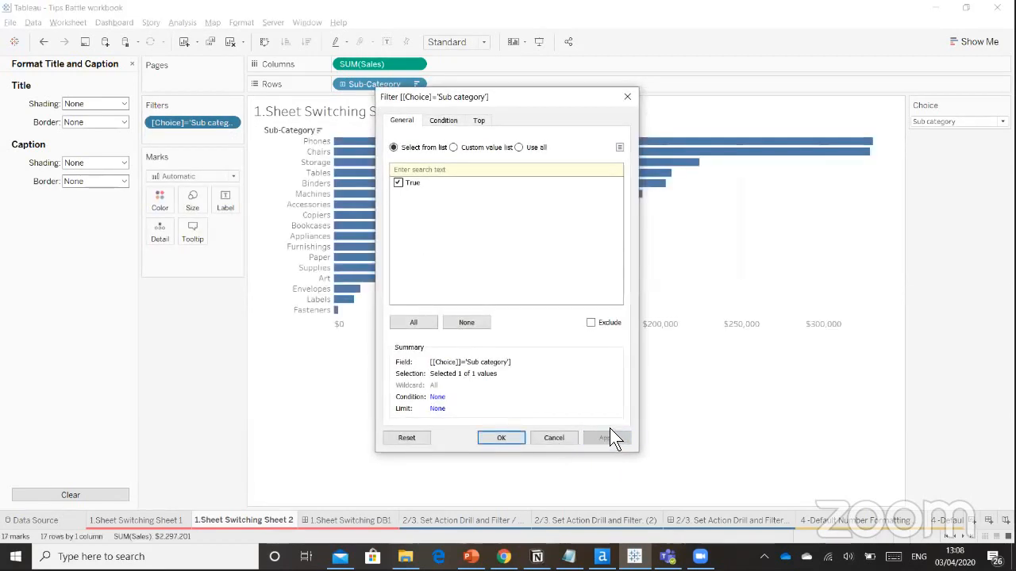
{"action": "left_click", "coordinate": [490, 441]}
Fit the sub-category bar chart on the 1.Sheet Switching DB1 dashboard to Entire View.
{"action": "left_click", "coordinate": [337, 521]}
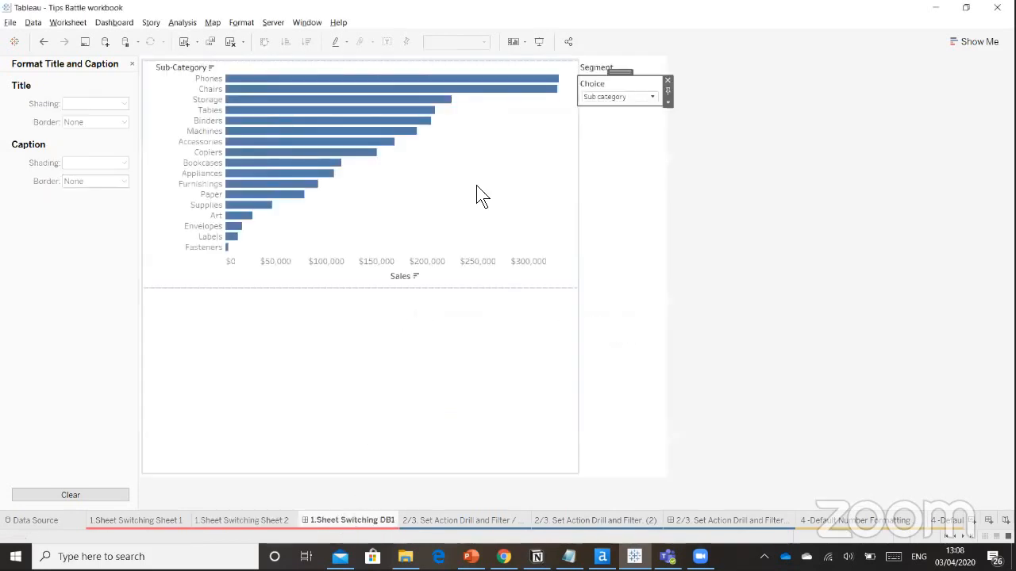
{"action": "left_click", "coordinate": [458, 349]}
{"action": "left_click", "coordinate": [486, 253]}
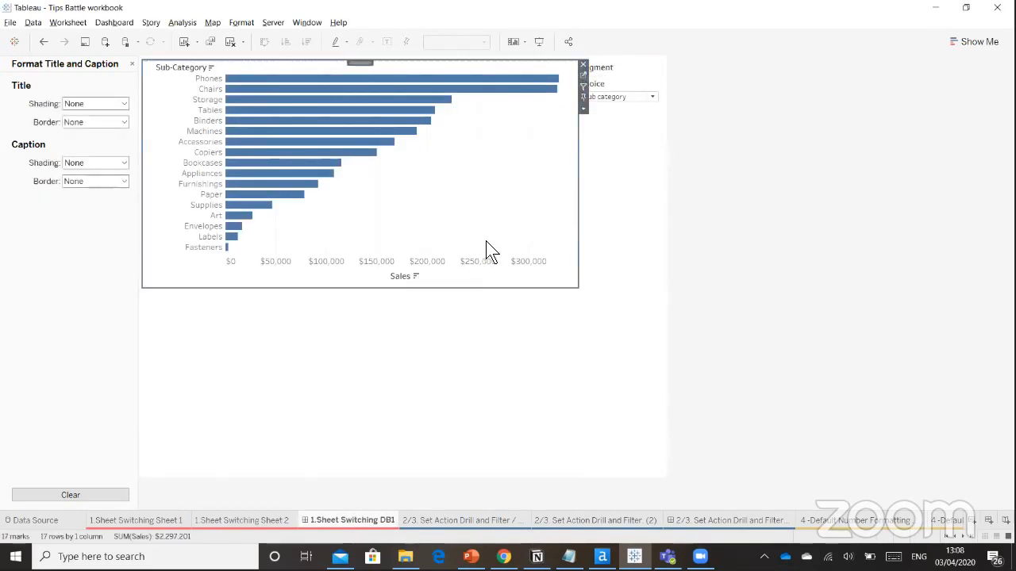
{"action": "left_click", "coordinate": [451, 41]}
{"action": "left_click", "coordinate": [454, 88]}
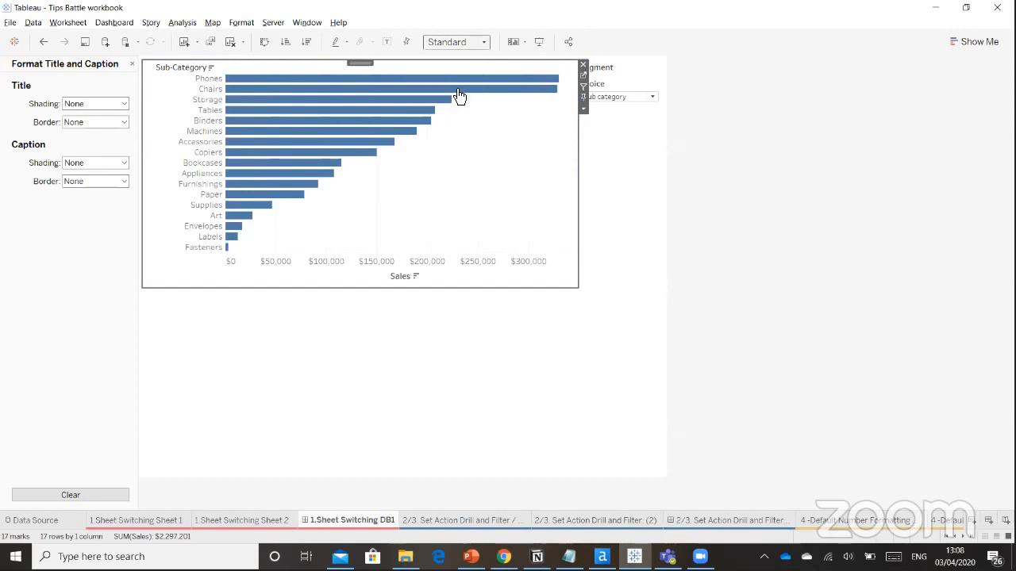
Switch the dashboard's Choice parameter to Segment to test the swap to the line chart.
{"action": "left_click", "coordinate": [609, 98]}
{"action": "left_click", "coordinate": [608, 107]}
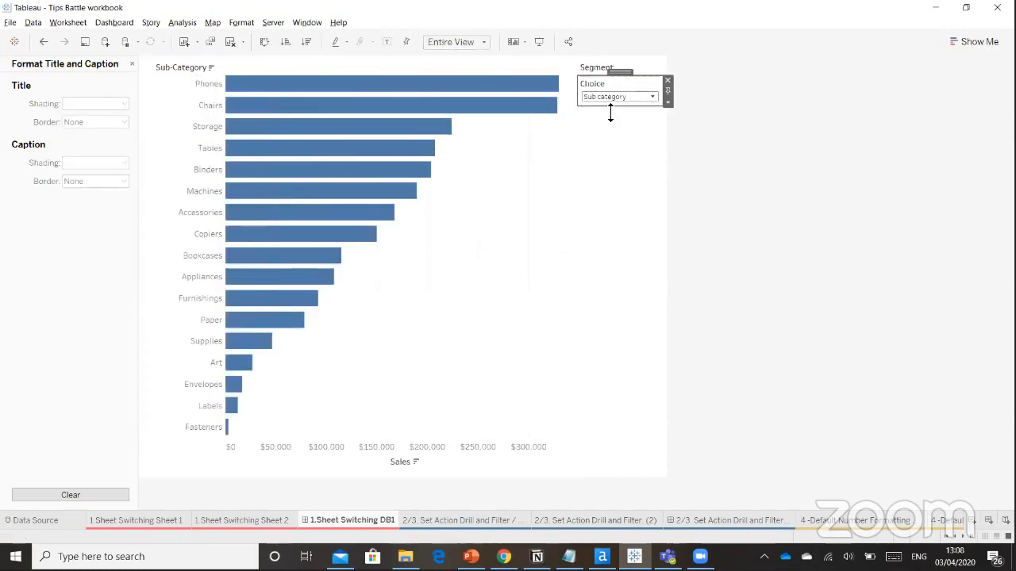
{"action": "left_click", "coordinate": [623, 127]}
{"action": "left_click", "coordinate": [623, 151]}
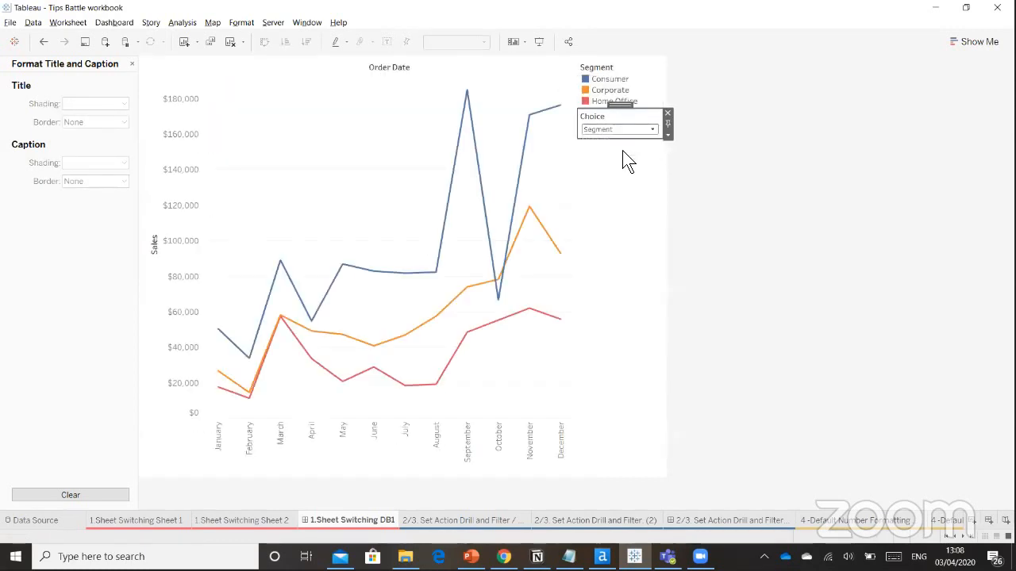
On the 2/3. Set Action Drill and Filter / sharing actions sheet, test the drill-down by expanding and collapsing Furniture, then expanding Technology.
{"action": "left_click", "coordinate": [485, 521]}
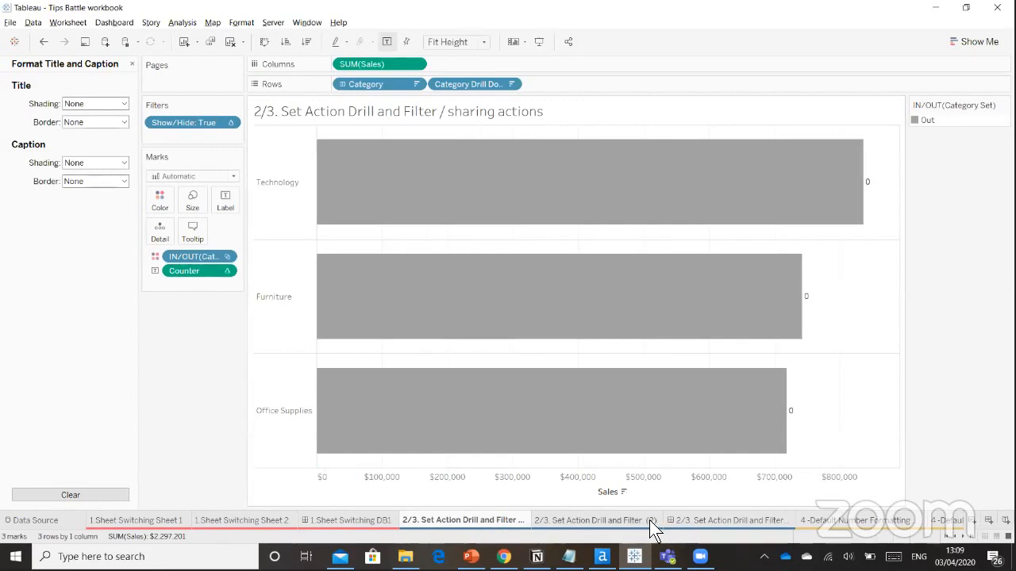
{"action": "mouse_move", "coordinate": [649, 520]}
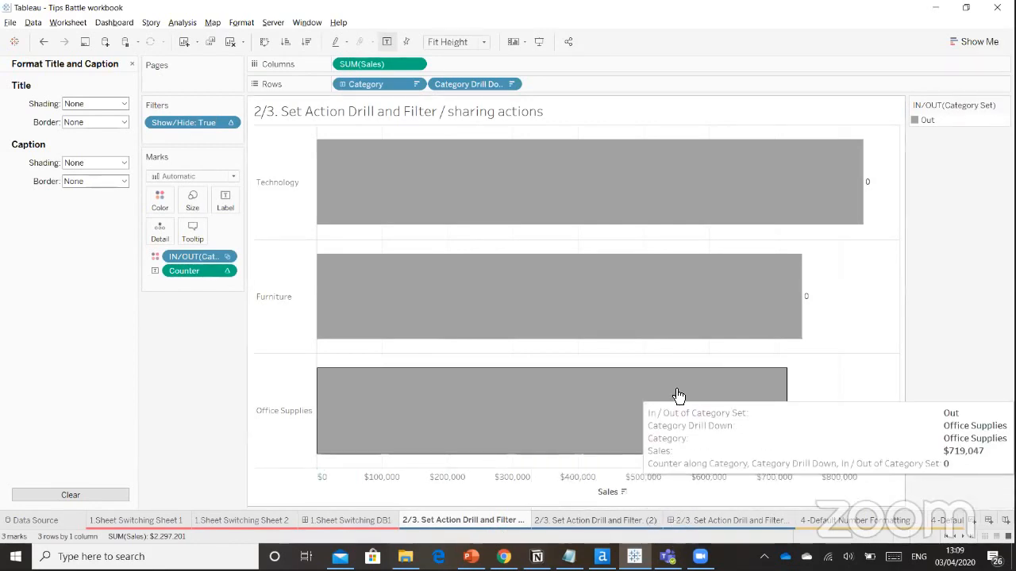
{"action": "mouse_move", "coordinate": [643, 322]}
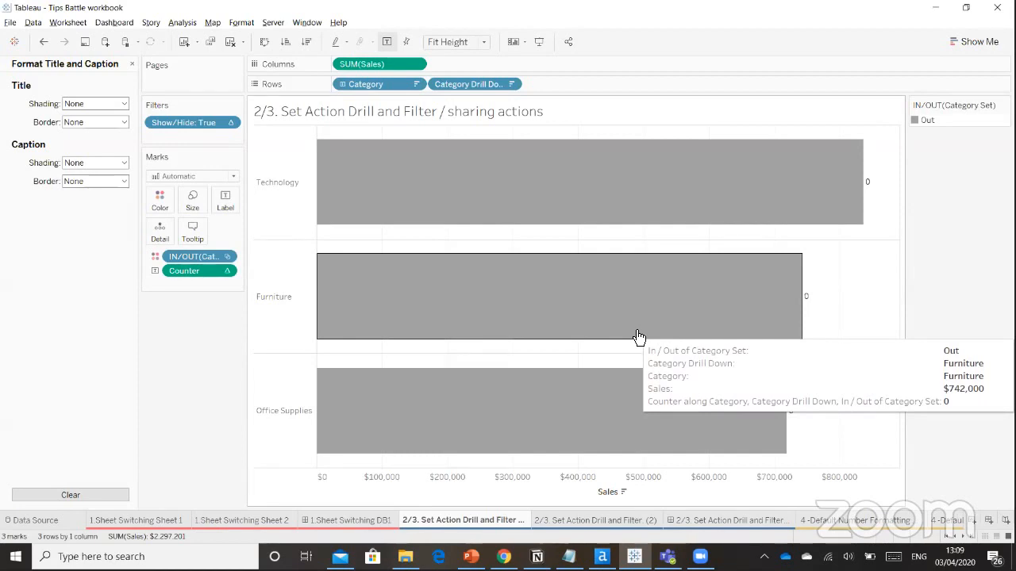
{"action": "left_click", "coordinate": [638, 337]}
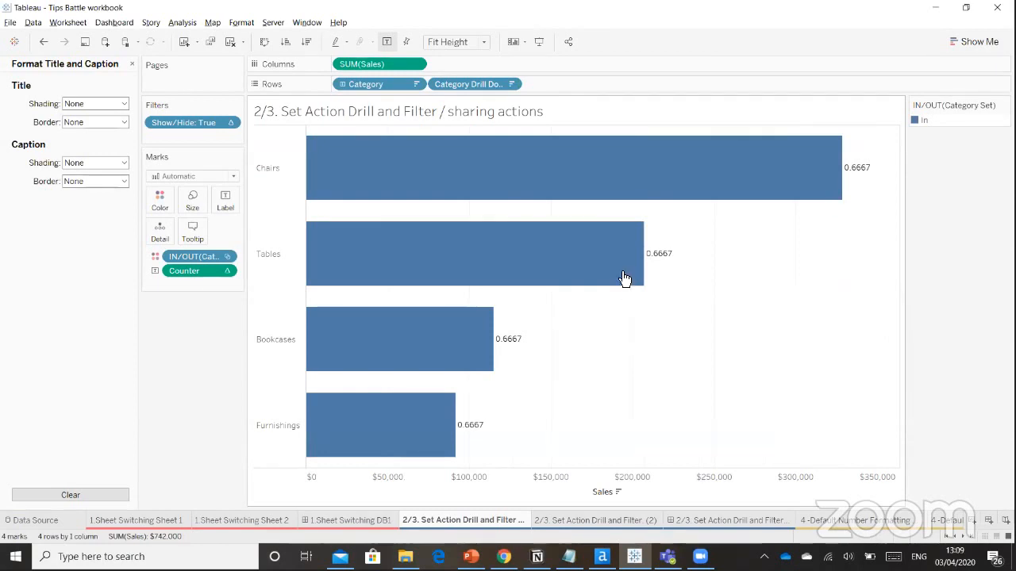
{"action": "left_click", "coordinate": [629, 198]}
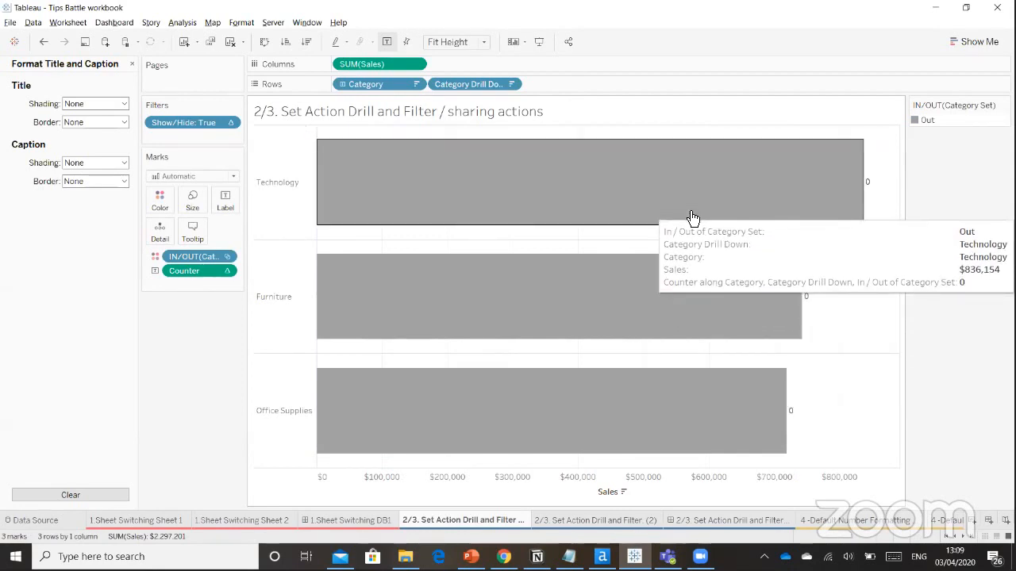
{"action": "left_click", "coordinate": [692, 217]}
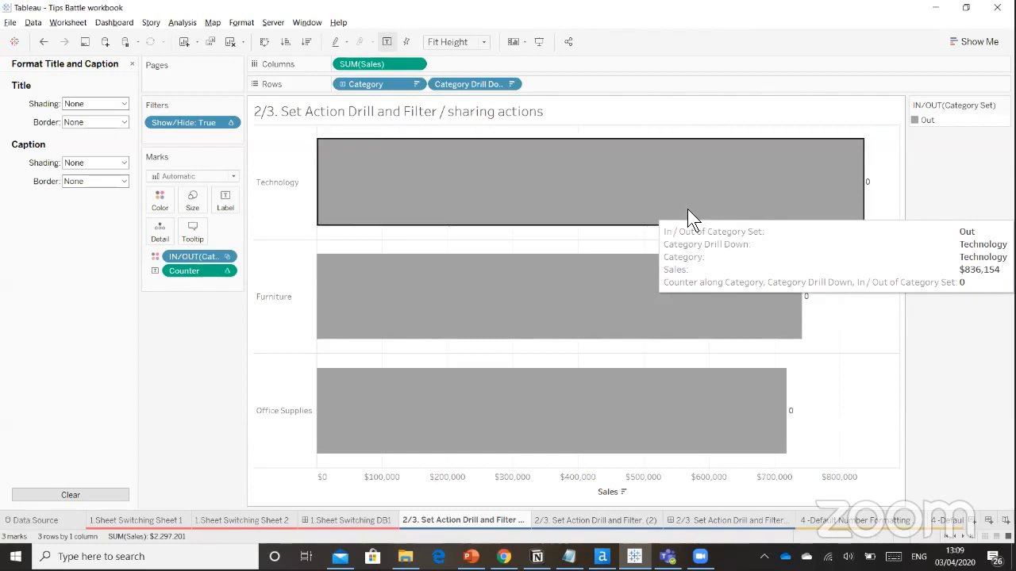
{"action": "left_click", "coordinate": [688, 196]}
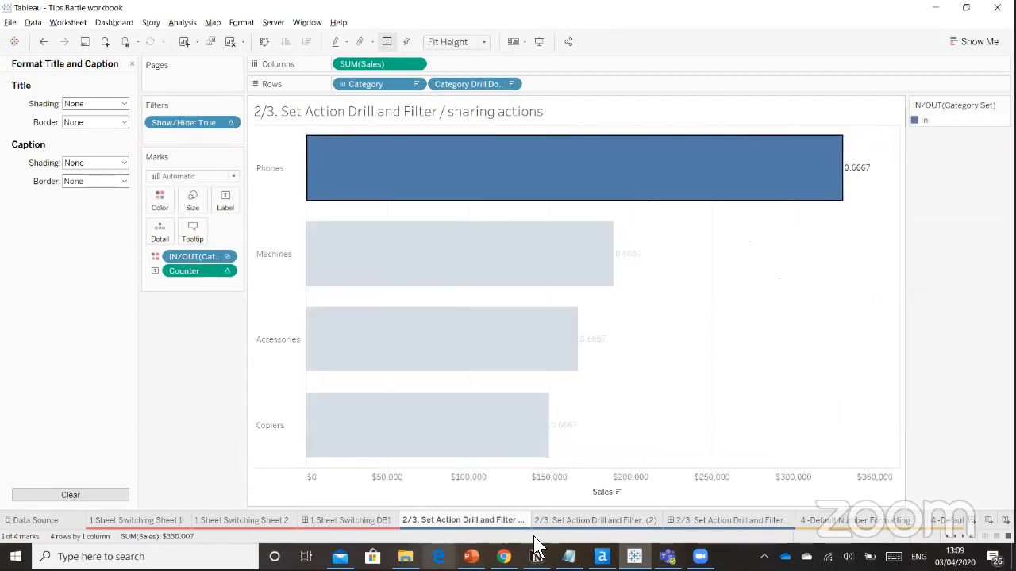
On the empty 2/3. Set Action Drill and Filter. (2) sheet, colour the marks by Category Set.
{"action": "left_click", "coordinate": [588, 522]}
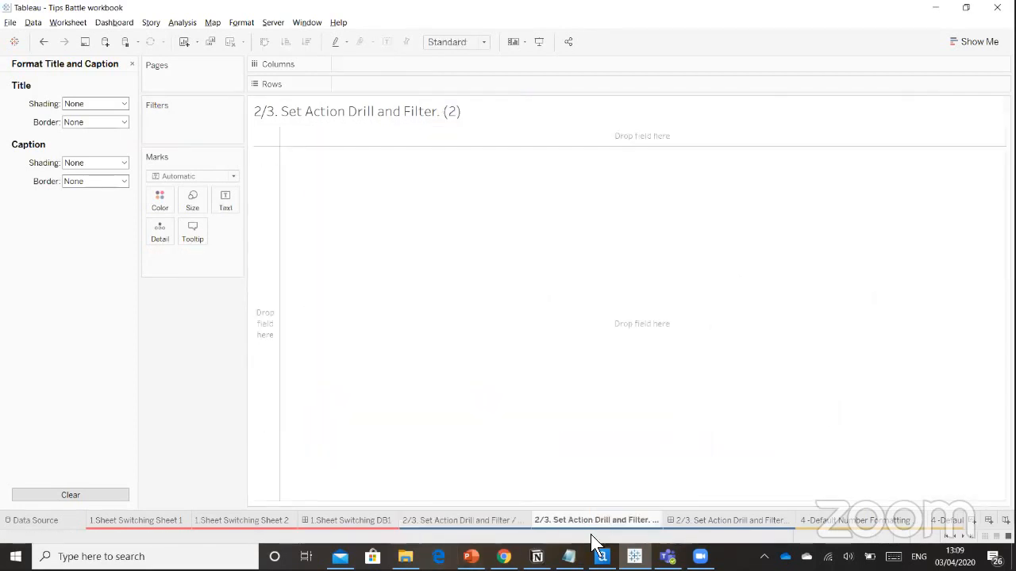
{"action": "left_click", "coordinate": [132, 63]}
{"action": "left_click", "coordinate": [67, 242]}
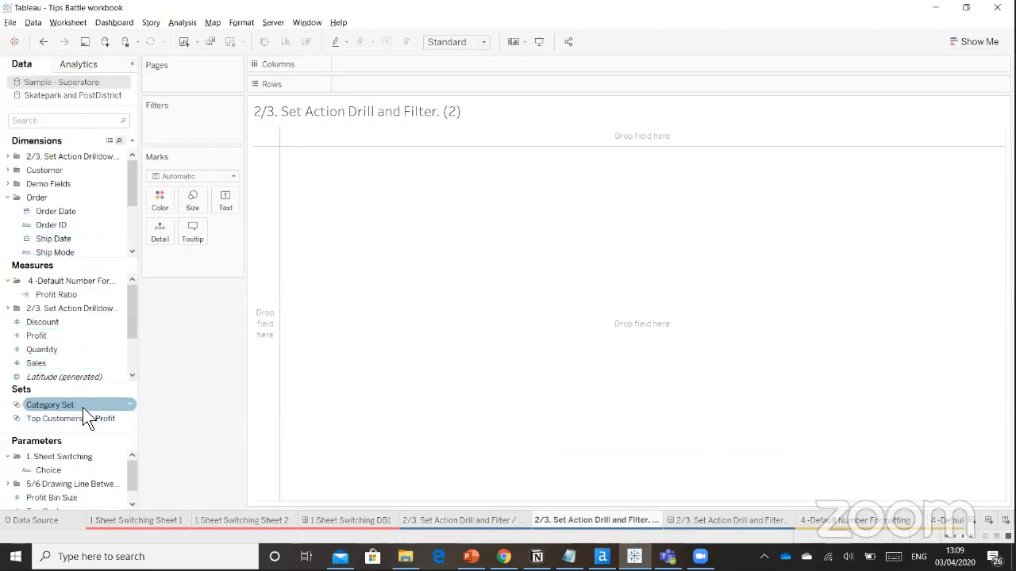
{"action": "left_click_drag", "start_coordinate": [82, 407], "coordinate": [162, 249]}
{"action": "left_click_drag", "start_coordinate": [161, 246], "coordinate": [156, 203]}
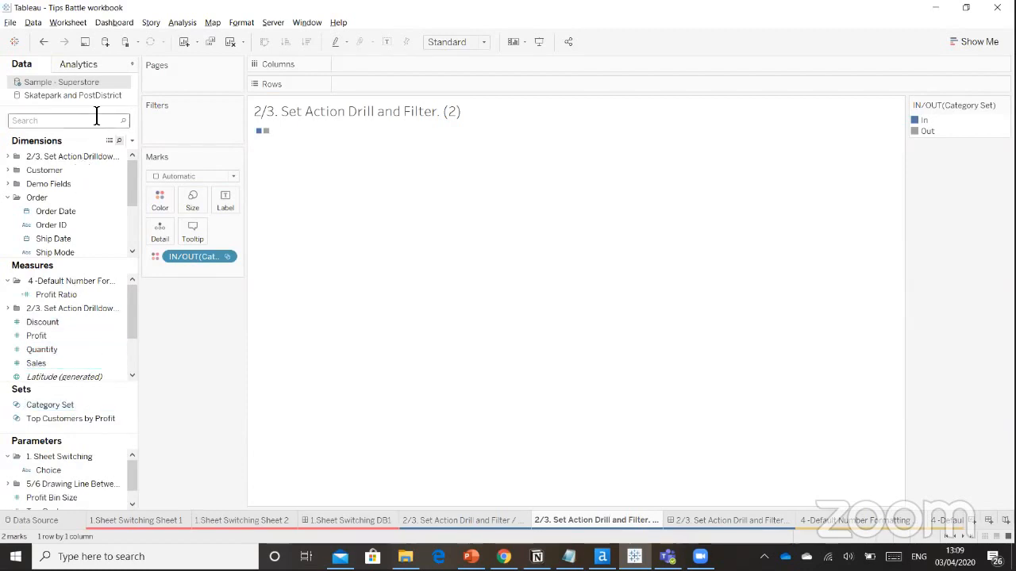
Build a bar chart with Category Drill Down on the rows and Sales on the columns.
{"action": "type", "text": "categ"}
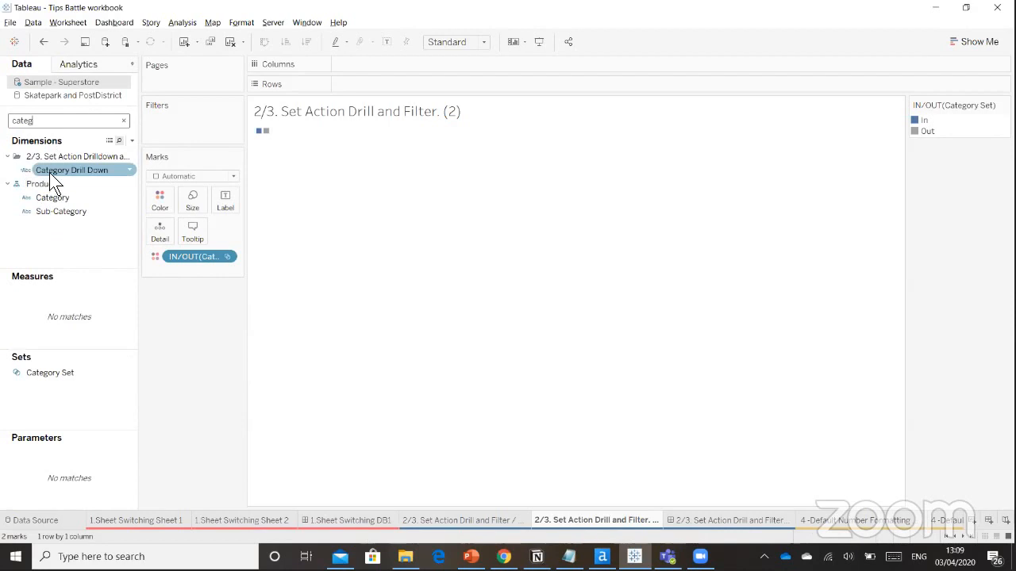
{"action": "left_click_drag", "start_coordinate": [49, 172], "coordinate": [373, 88]}
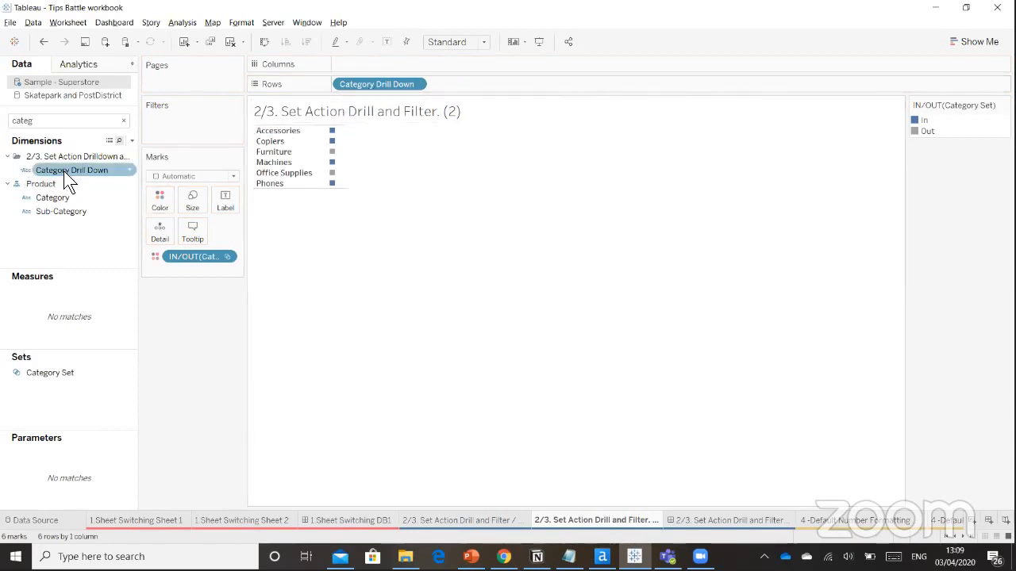
{"action": "left_click", "coordinate": [64, 123]}
{"action": "key", "text": "BackSpace"}
{"action": "key", "text": "BackSpace"}
{"action": "key", "text": "BackSpace"}
{"action": "key", "text": "BackSpace"}
{"action": "key", "text": "BackSpace"}
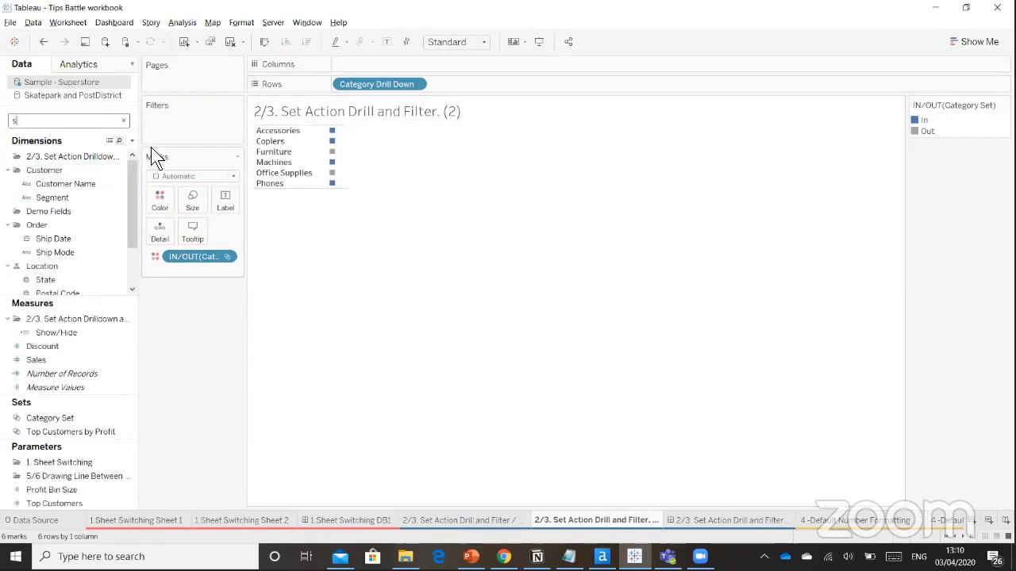
{"action": "type", "text": "sales"}
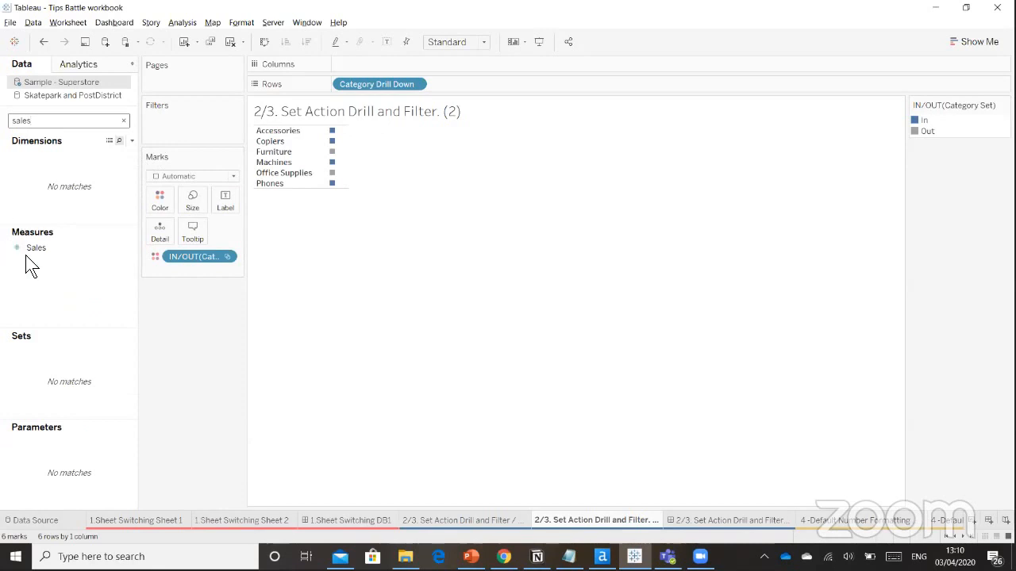
{"action": "left_click_drag", "start_coordinate": [34, 249], "coordinate": [349, 64]}
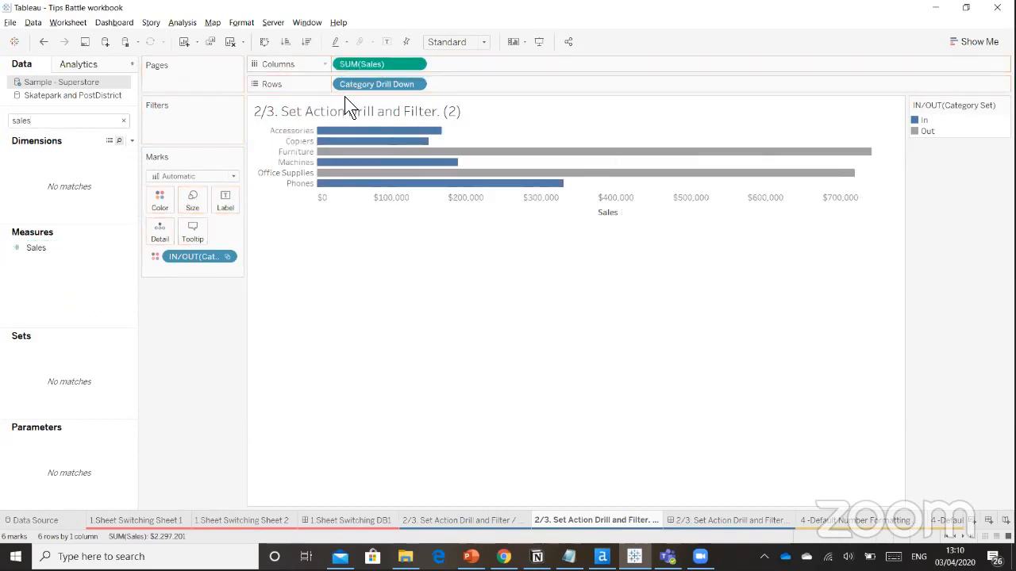
Sort the bars in descending order of Sales and fit the chart to Entire View.
{"action": "left_click", "coordinate": [303, 42]}
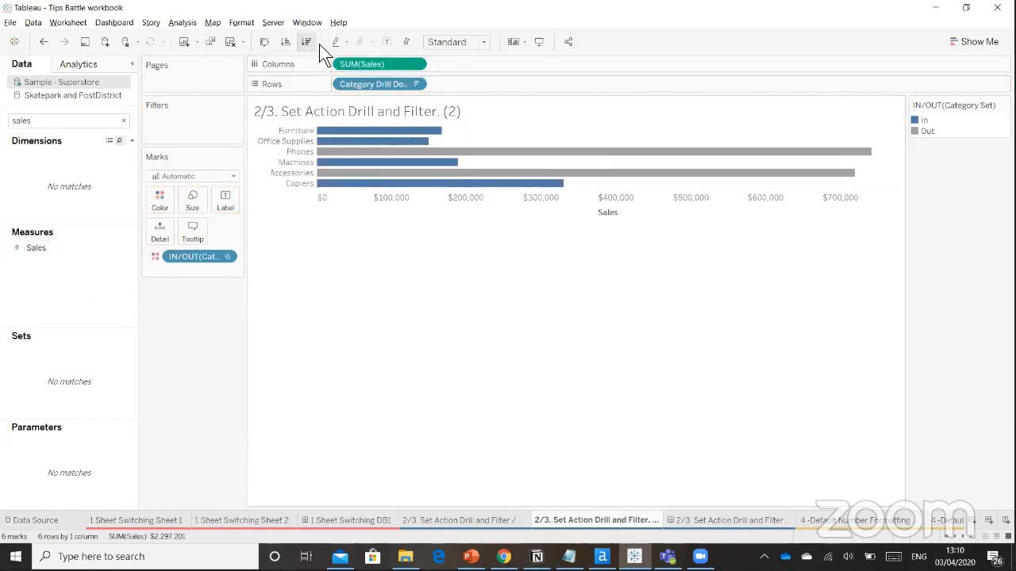
{"action": "left_click", "coordinate": [468, 41]}
{"action": "left_click", "coordinate": [466, 90]}
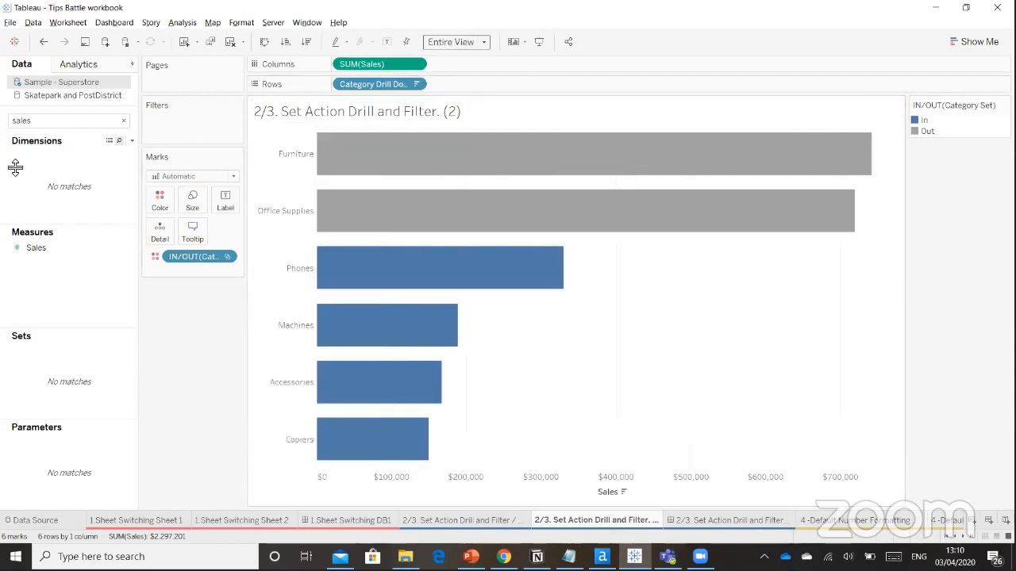
Find the Category Drill Down field and examine its calculation formula without changing it.
{"action": "left_click", "coordinate": [123, 120]}
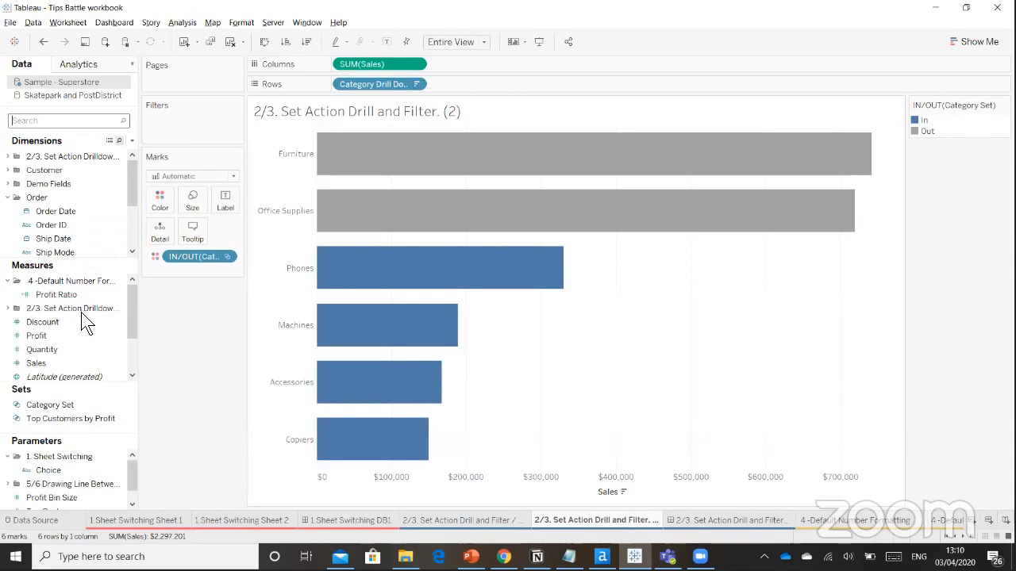
{"action": "scroll", "coordinate": [96, 314], "scroll_direction": "down", "scroll_amount": 2}
{"action": "left_click", "coordinate": [70, 120]}
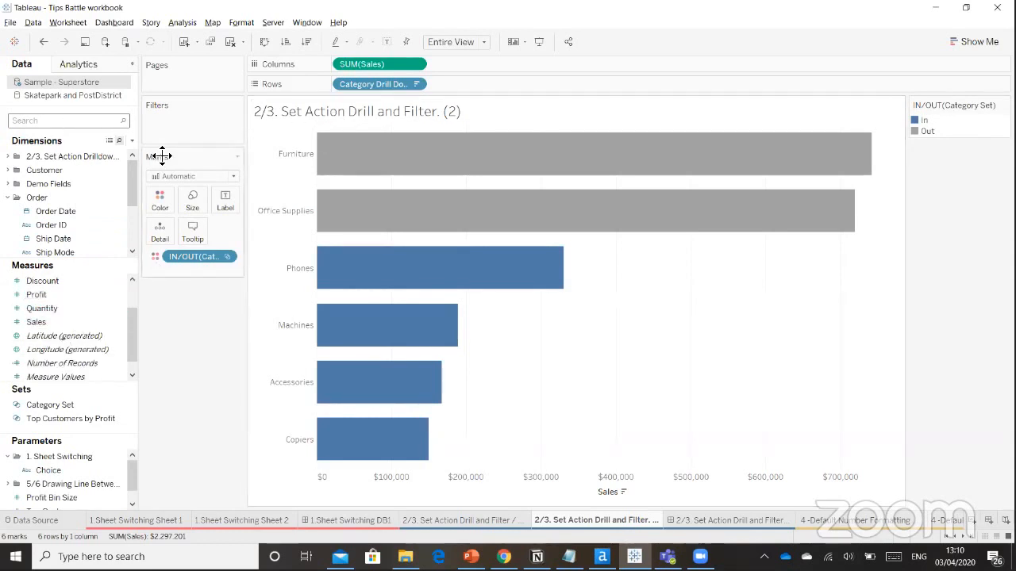
{"action": "type", "text": "dri"}
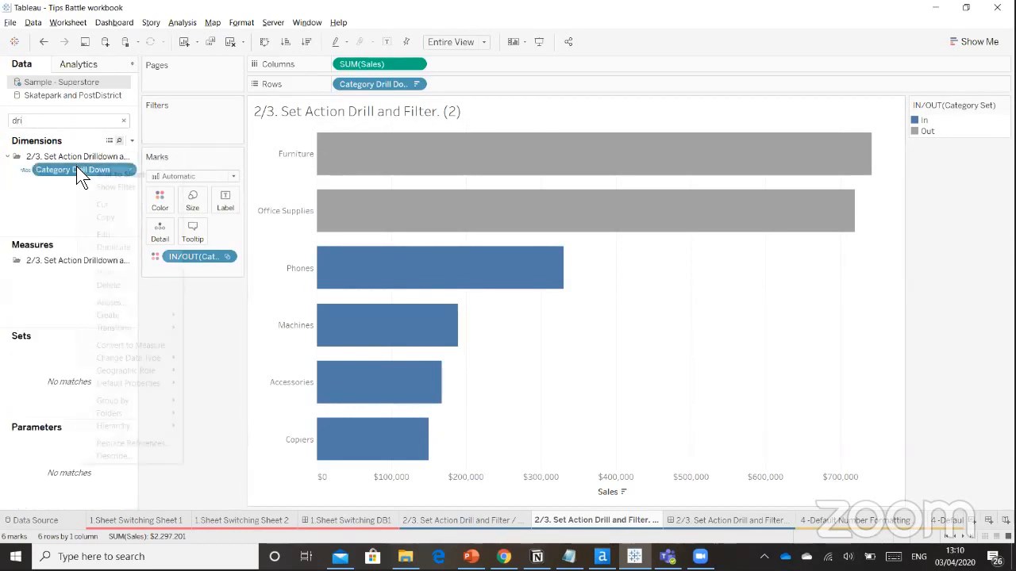
{"action": "right_click", "coordinate": [76, 165]}
{"action": "left_click", "coordinate": [116, 238]}
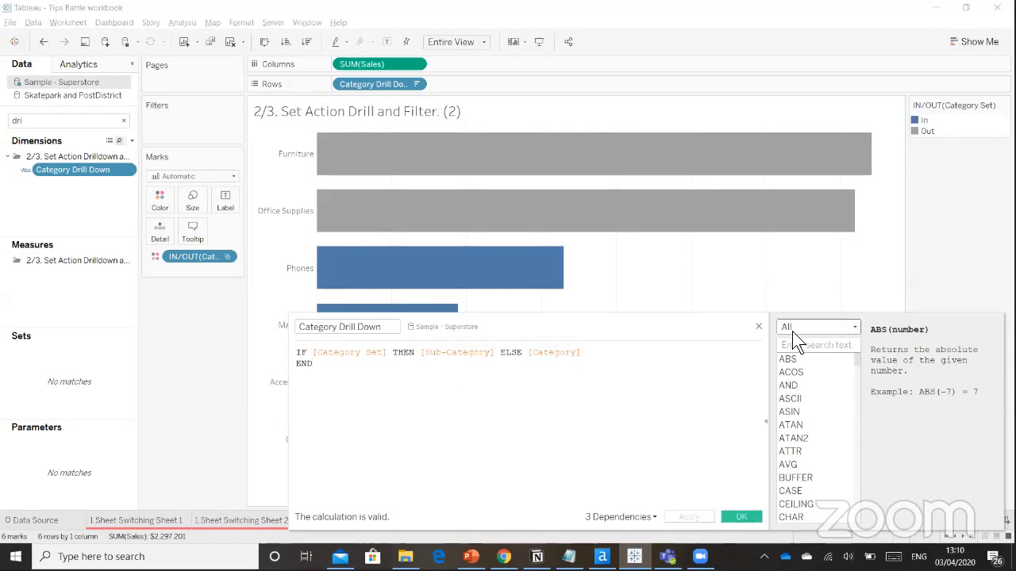
{"action": "left_click", "coordinate": [758, 326]}
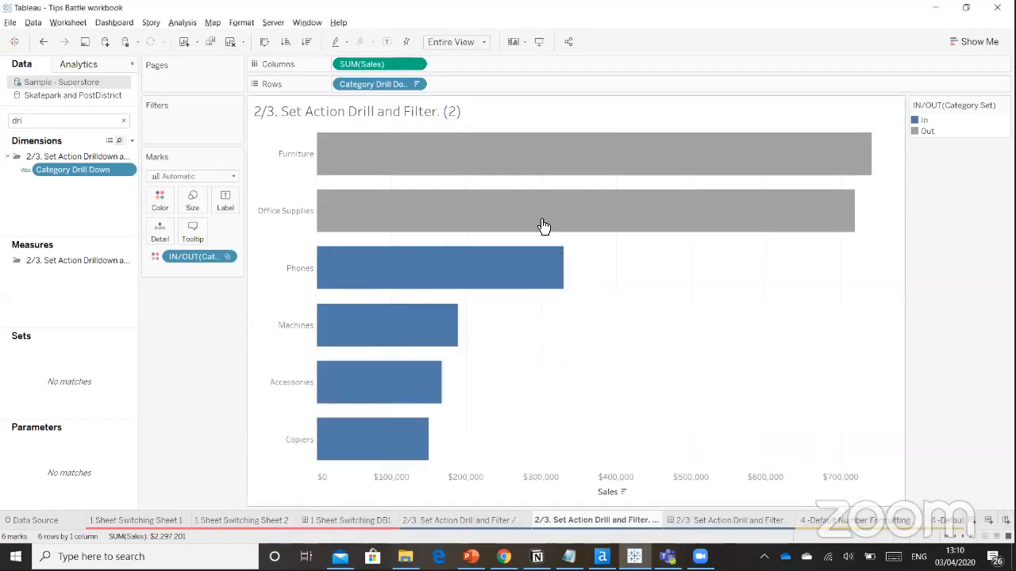
Try drilling into the Office Supplies bar and add the Category field to the marks' detail.
{"action": "left_click", "coordinate": [540, 218]}
{"action": "left_click", "coordinate": [540, 218]}
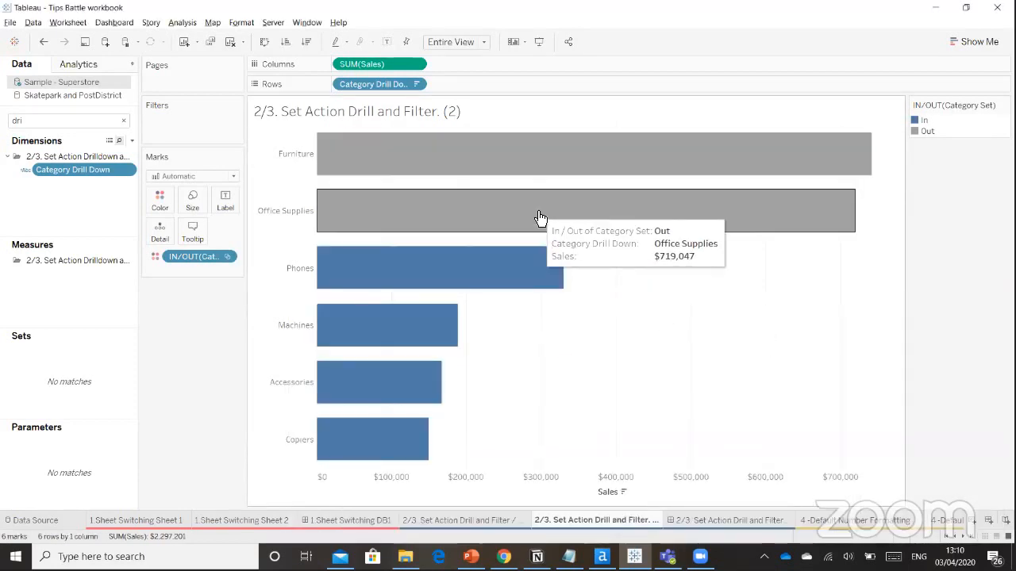
{"action": "left_click", "coordinate": [124, 121]}
{"action": "type", "text": "cate"}
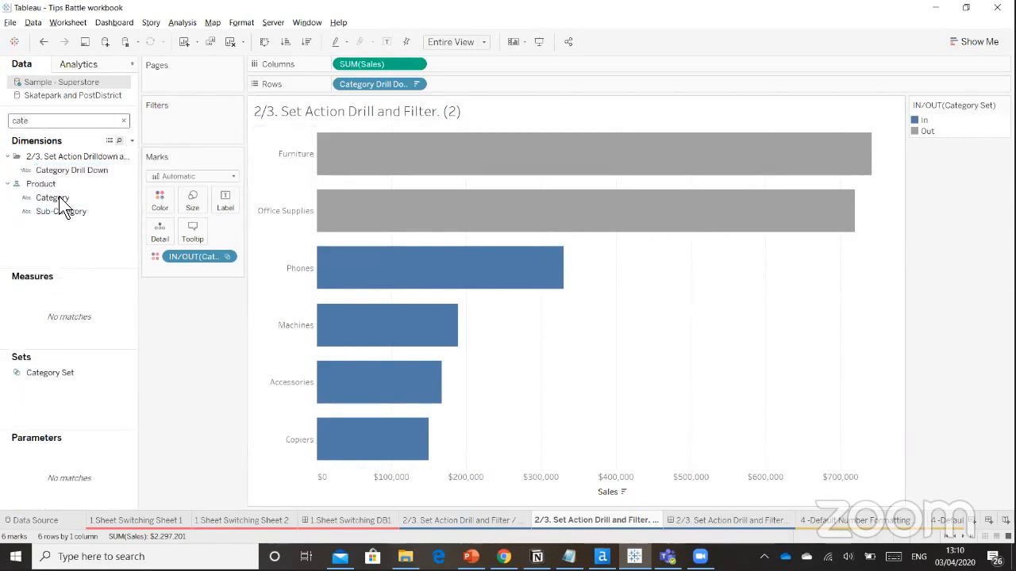
{"action": "left_click_drag", "start_coordinate": [59, 197], "coordinate": [158, 232]}
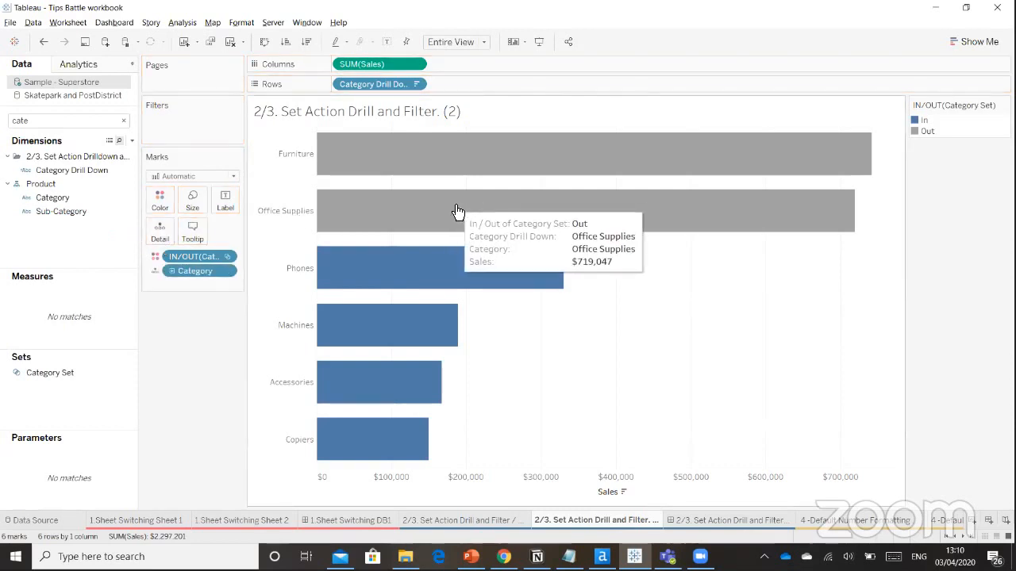
Test the set action by drilling into Office Supplies and collapsing it from the Storage bar.
{"action": "left_click", "coordinate": [461, 206]}
{"action": "left_click", "coordinate": [392, 208]}
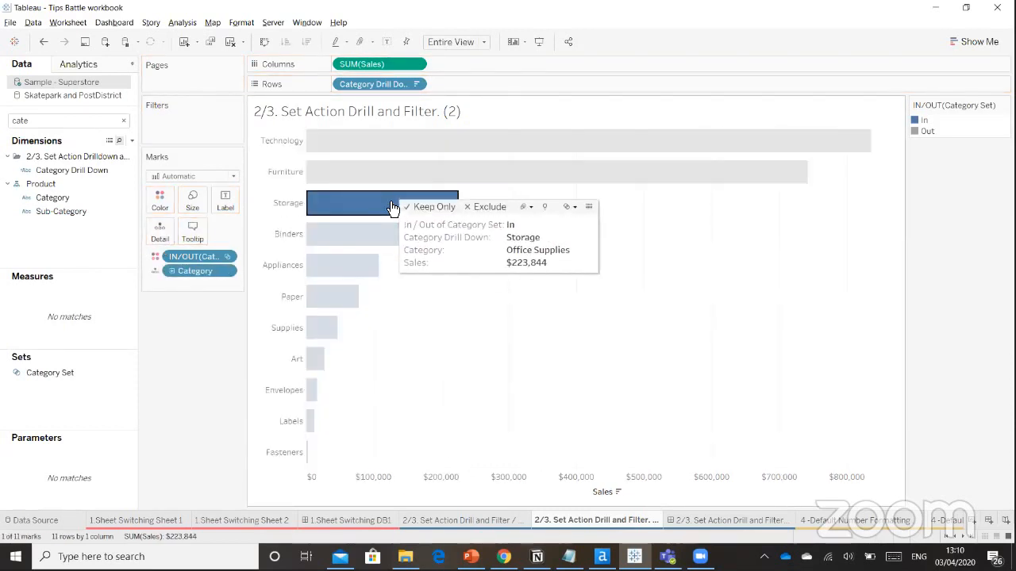
{"action": "left_click", "coordinate": [389, 204]}
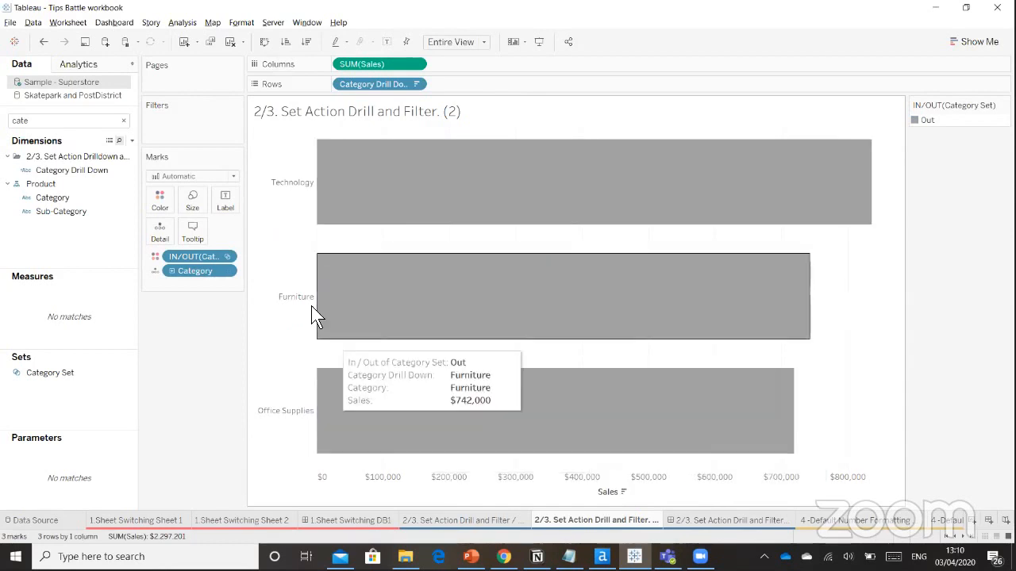
Label the category bars with the Counter measure.
{"action": "left_click", "coordinate": [123, 120]}
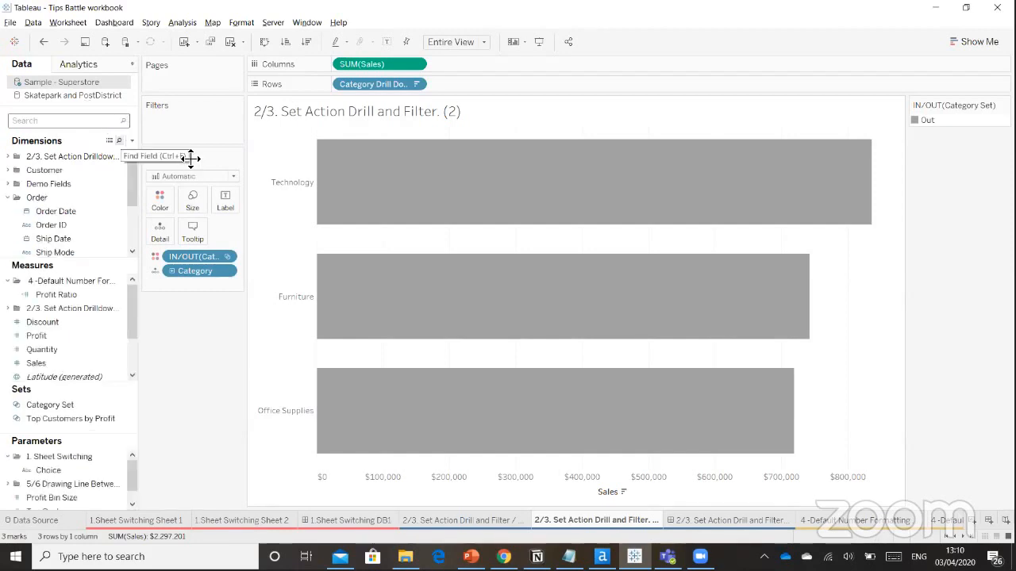
{"action": "type", "text": "coun"}
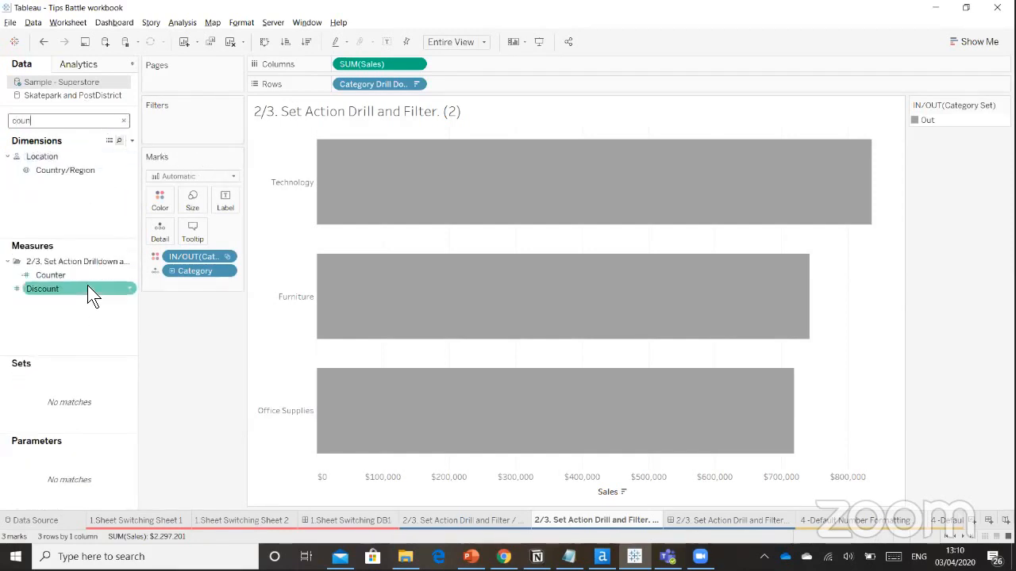
{"action": "left_click_drag", "start_coordinate": [81, 272], "coordinate": [226, 207]}
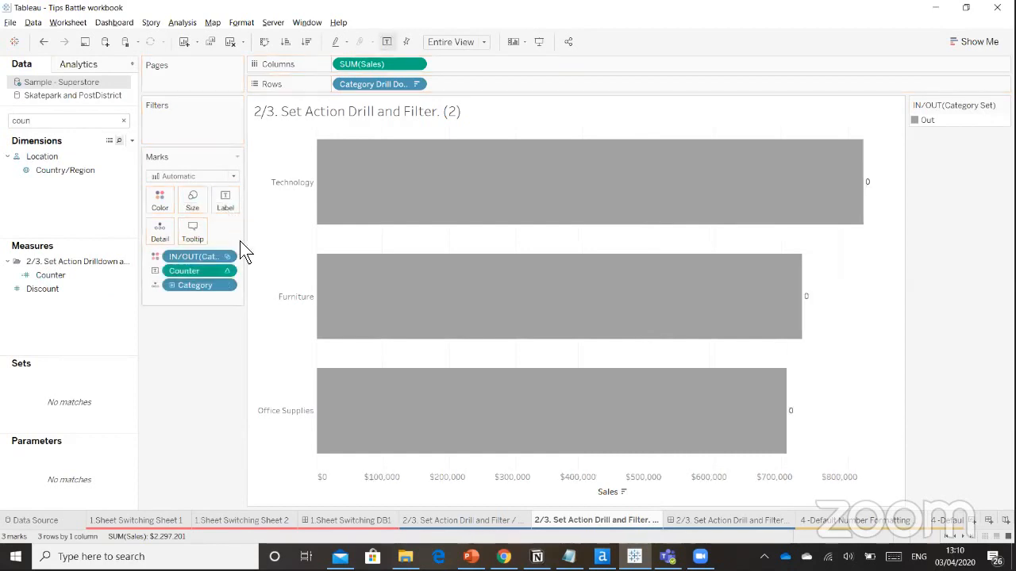
Examine the Counter field's calculation formula without changing it.
{"action": "right_click", "coordinate": [67, 273]}
{"action": "left_click", "coordinate": [144, 326]}
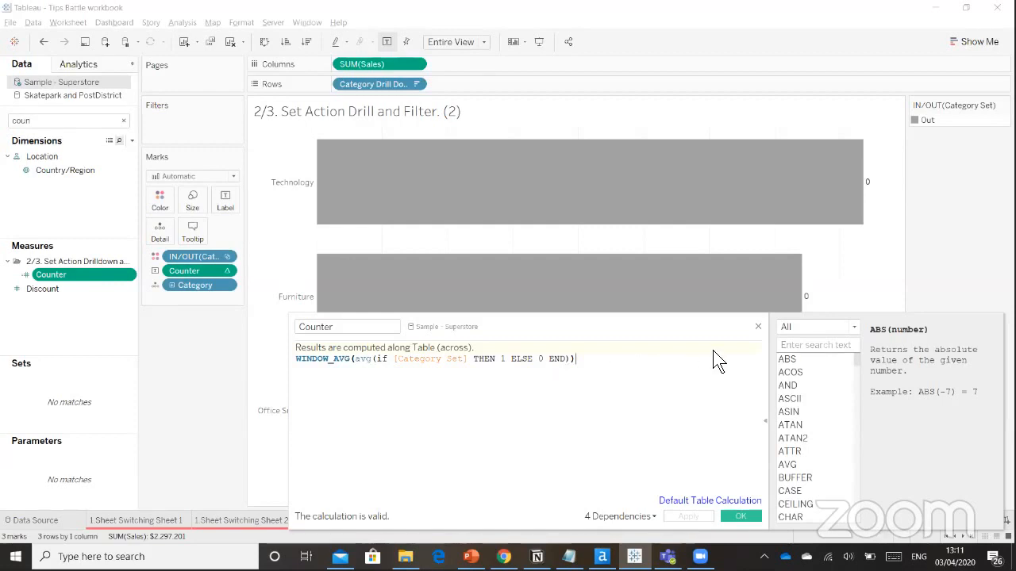
{"action": "left_click", "coordinate": [758, 326]}
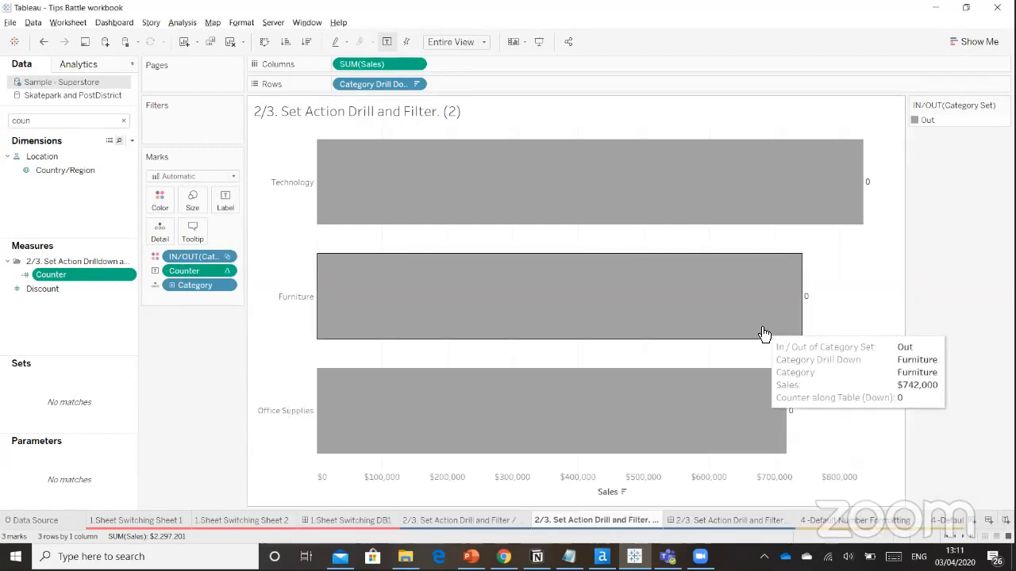
Drill into Furniture and compute the Counter table calculation using the specific dimensions Category Drill Down, Category and In / Out of Category Set.
{"action": "left_click", "coordinate": [763, 332]}
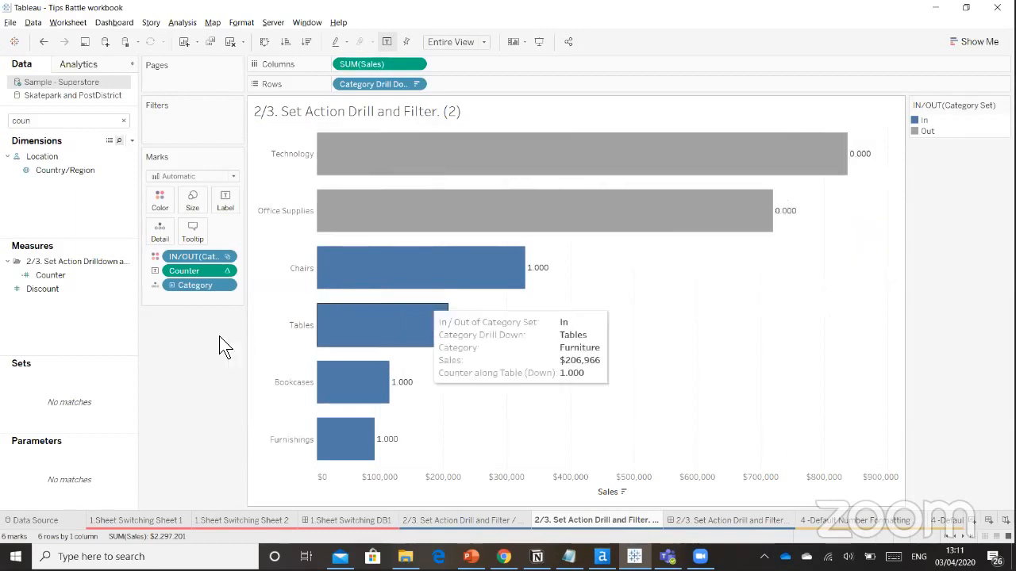
{"action": "left_click", "coordinate": [225, 271]}
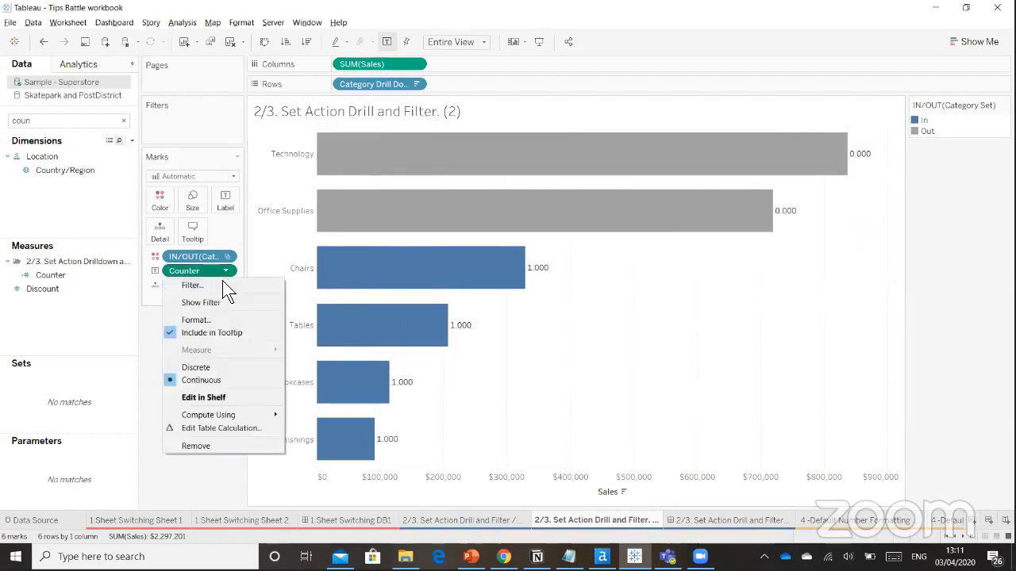
{"action": "left_click", "coordinate": [219, 427]}
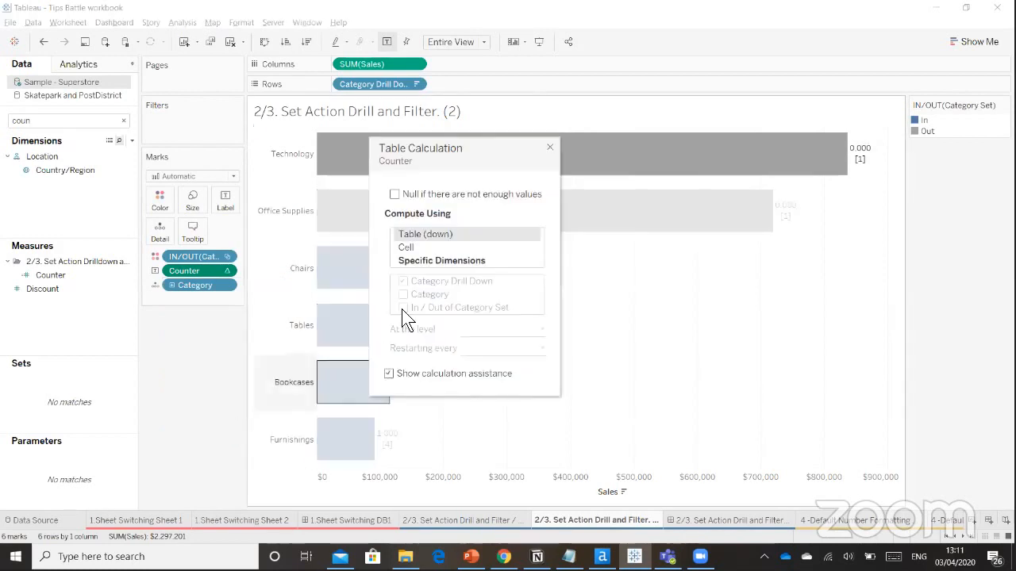
{"action": "left_click", "coordinate": [415, 261]}
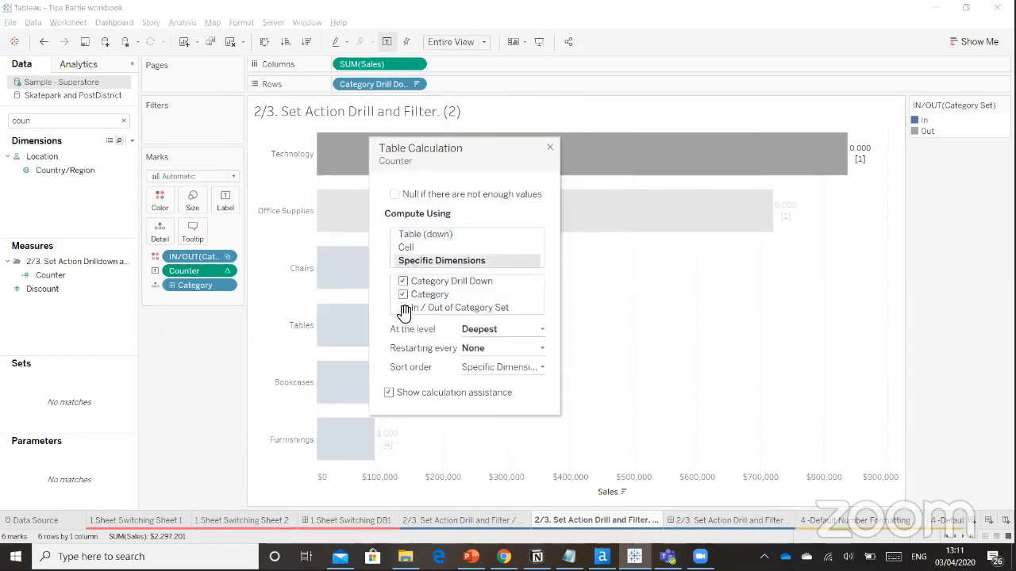
{"action": "left_click", "coordinate": [549, 146]}
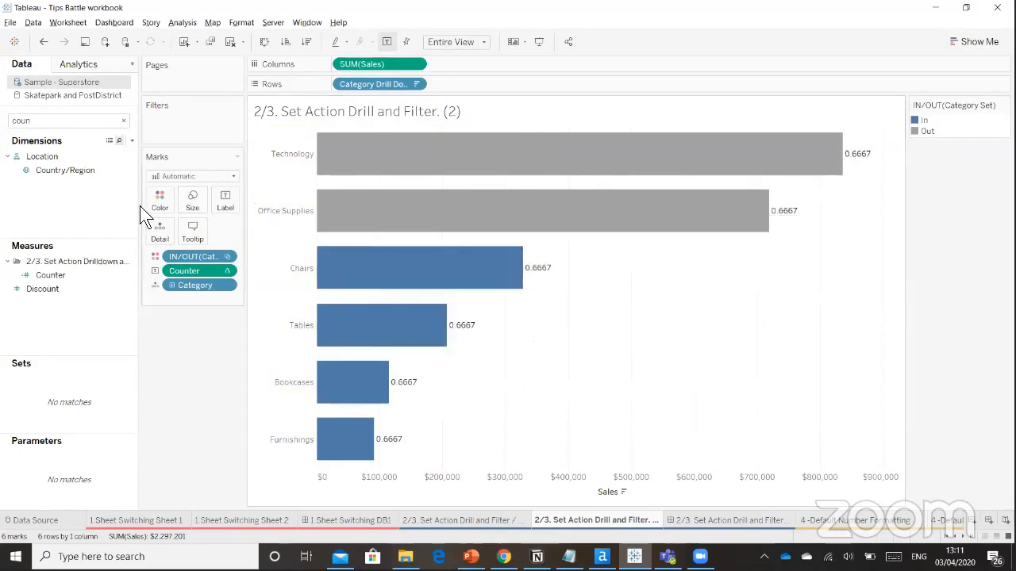
Search the data fields for "sho" and examine the Show/Hide field's calculation formula without changing it.
{"action": "left_click", "coordinate": [134, 279]}
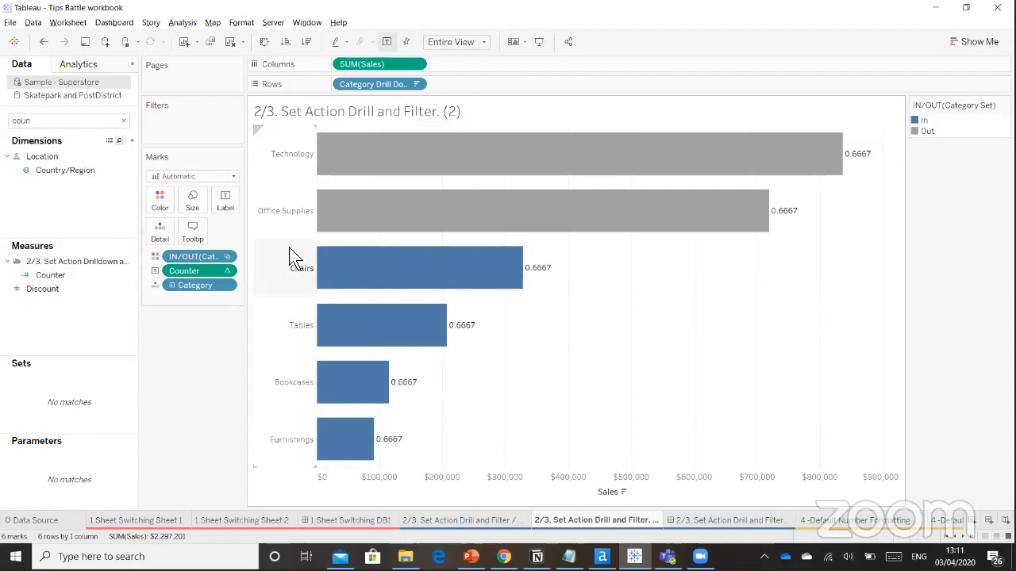
{"action": "left_click", "coordinate": [124, 120]}
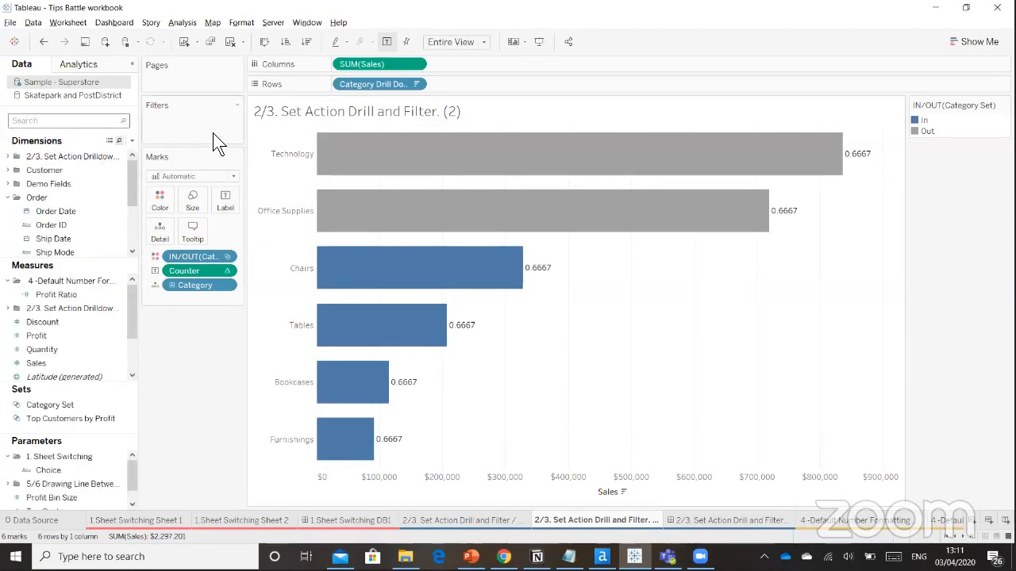
{"action": "type", "text": "sho"}
{"action": "left_click", "coordinate": [73, 258]}
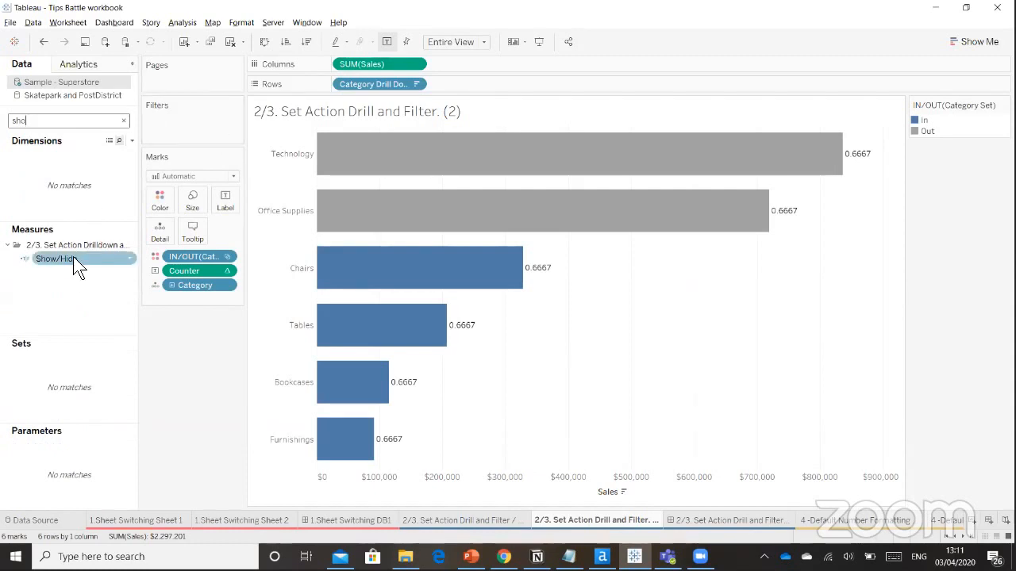
{"action": "right_click", "coordinate": [73, 257]}
{"action": "left_click", "coordinate": [118, 312]}
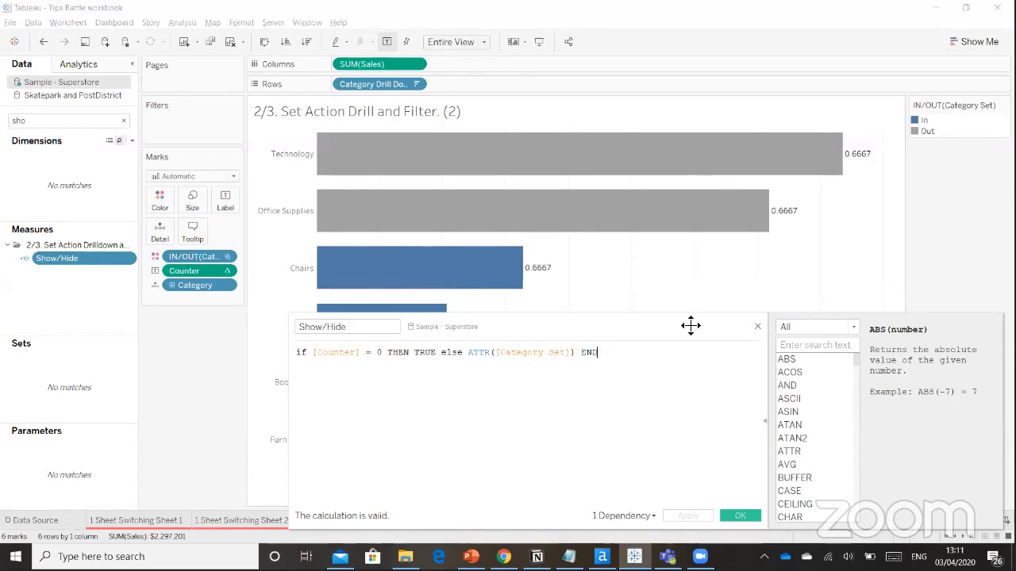
{"action": "left_click", "coordinate": [756, 325]}
Filter the bar chart by the Show/Hide field, keeping only True.
{"action": "left_click_drag", "start_coordinate": [102, 255], "coordinate": [200, 125]}
{"action": "left_click", "coordinate": [403, 195]}
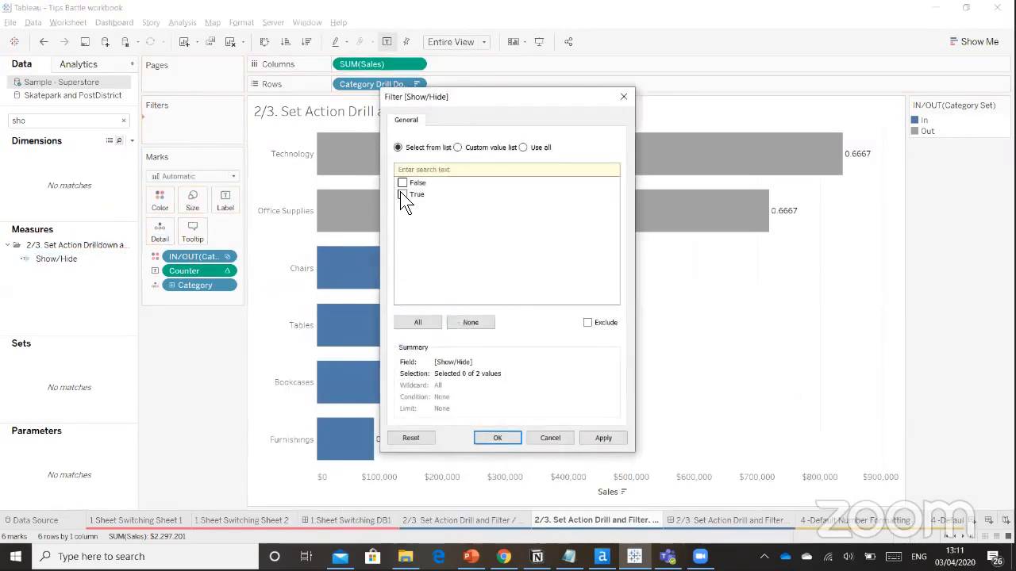
{"action": "left_click", "coordinate": [603, 438]}
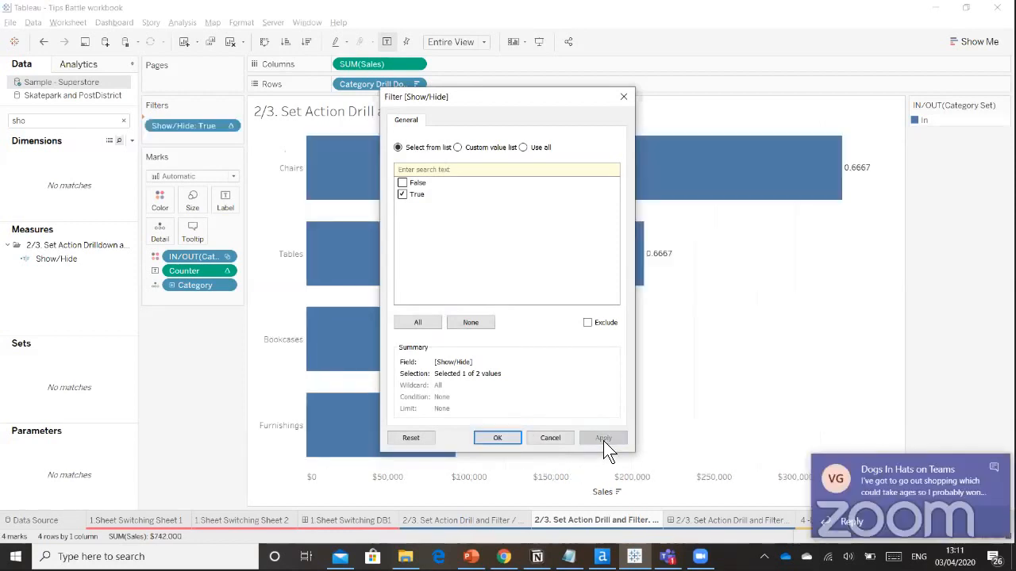
{"action": "left_click", "coordinate": [511, 437]}
Test the filtered drill-down by collapsing Furniture from the Tables bar.
{"action": "mouse_move", "coordinate": [531, 268]}
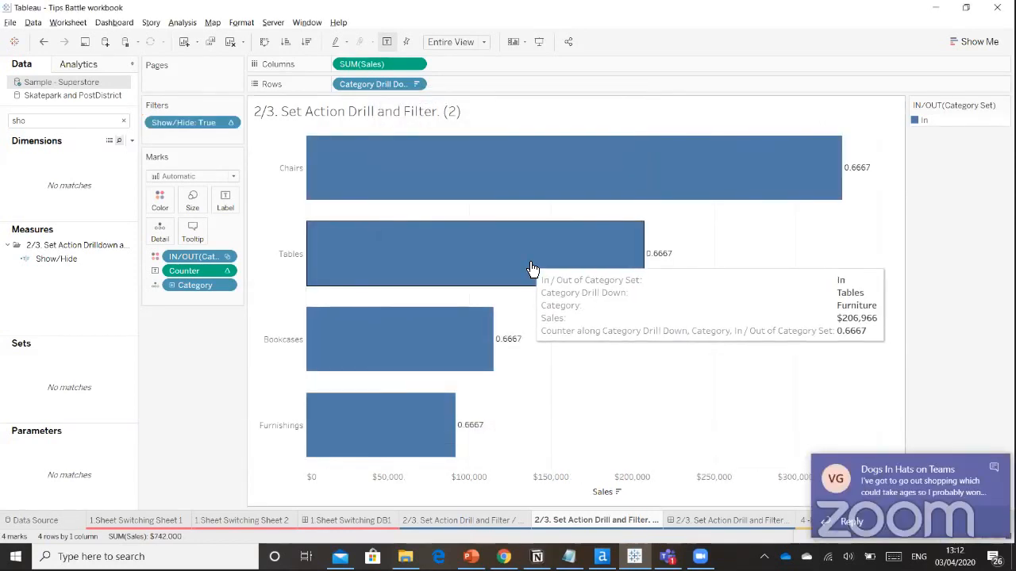
{"action": "left_click", "coordinate": [530, 267]}
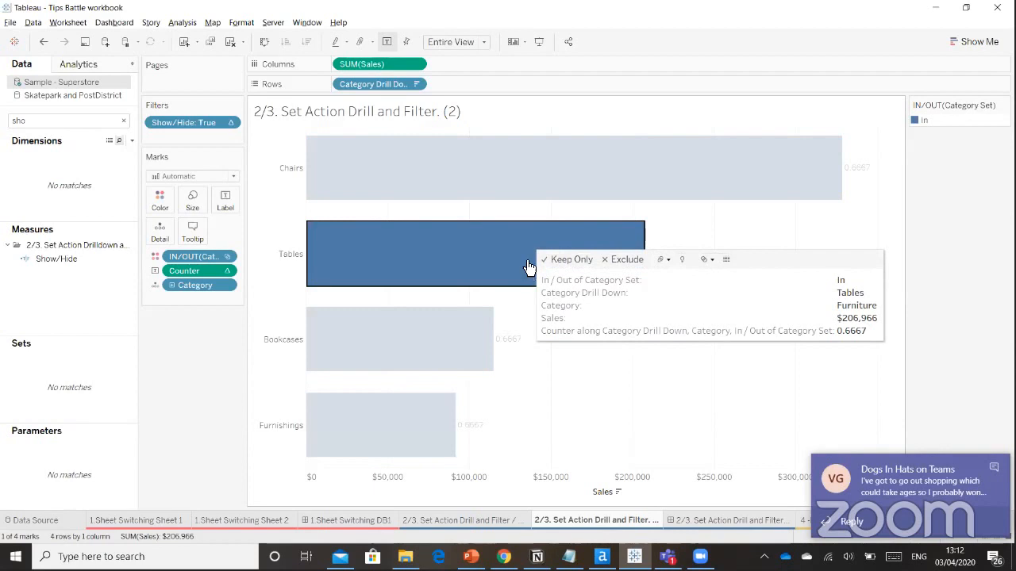
{"action": "left_click", "coordinate": [530, 267]}
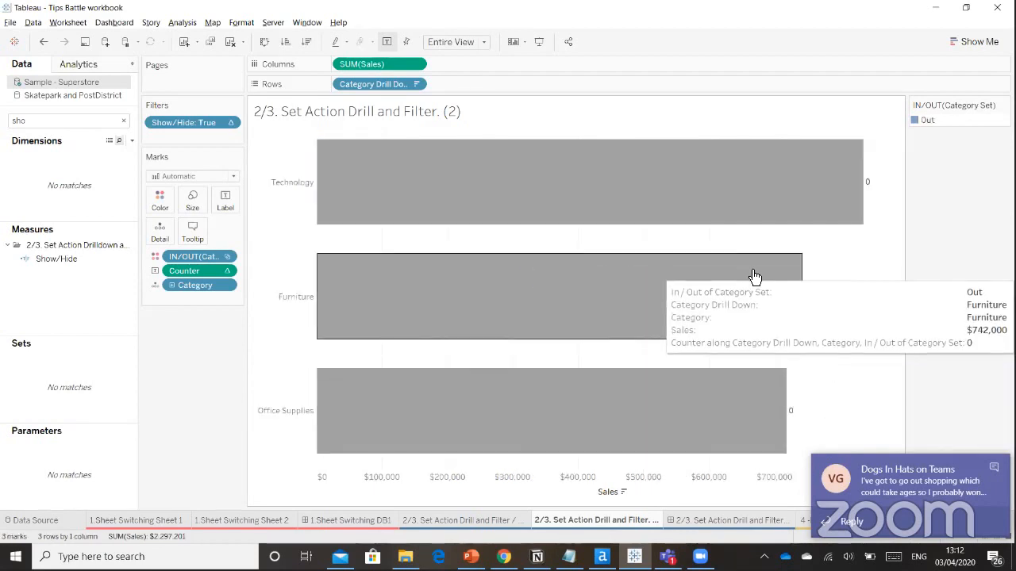
Test the drill-down on the Set Action Drill and Filter dashboard by expanding Technology and collapsing it from the Phones bar.
{"action": "mouse_move", "coordinate": [751, 397]}
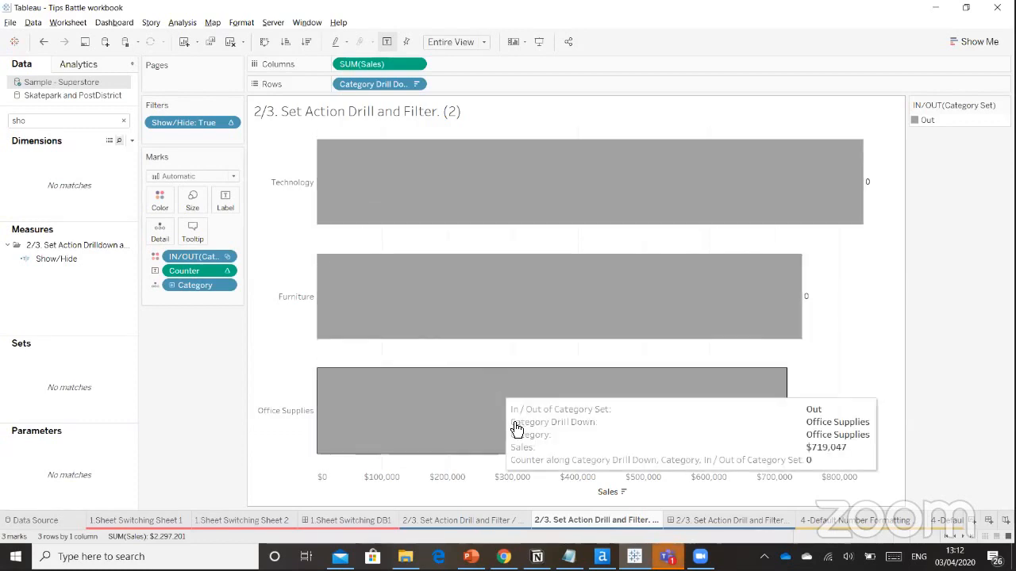
{"action": "left_click", "coordinate": [703, 521]}
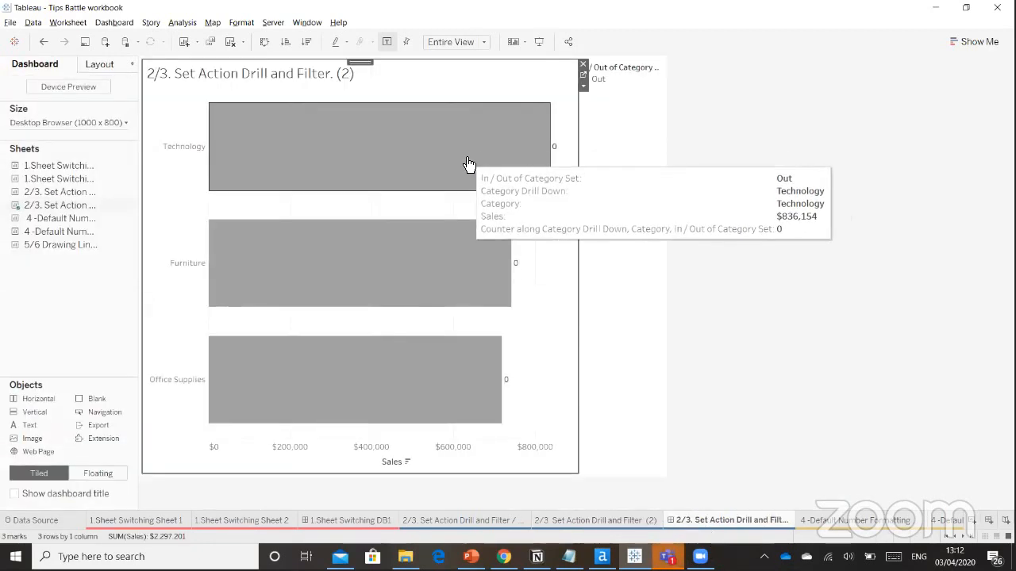
{"action": "left_click", "coordinate": [510, 151]}
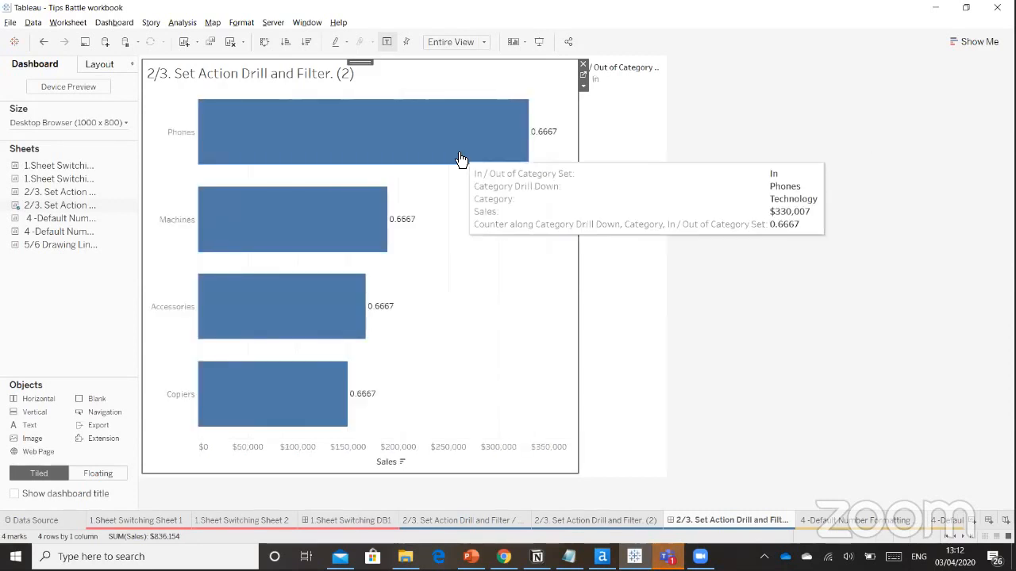
{"action": "left_click", "coordinate": [461, 160]}
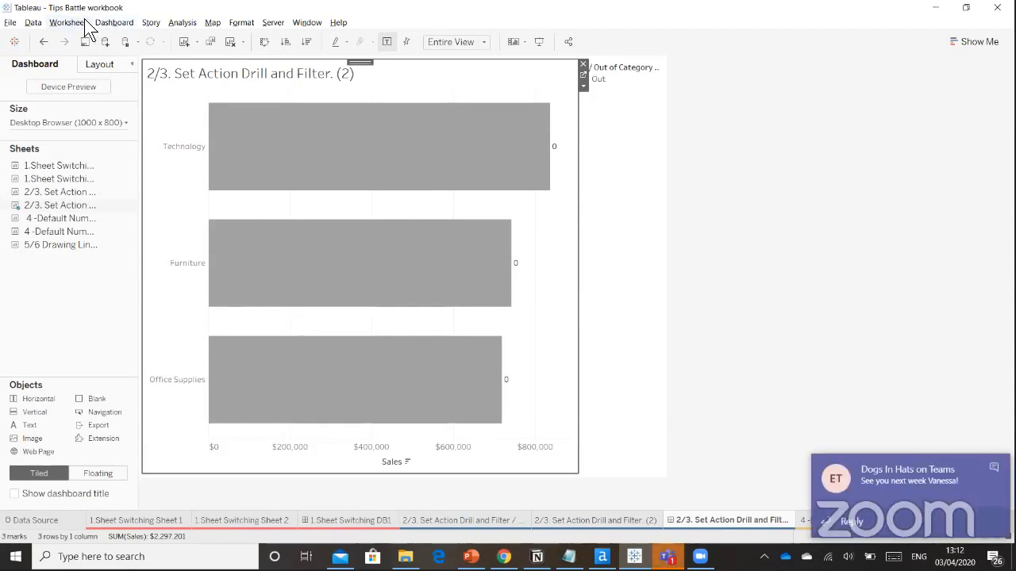
Set the Category Set action's source to the dashboard "2/3. Set Action Drill and Filter / sharing actions - Blank".
{"action": "left_click", "coordinate": [568, 521]}
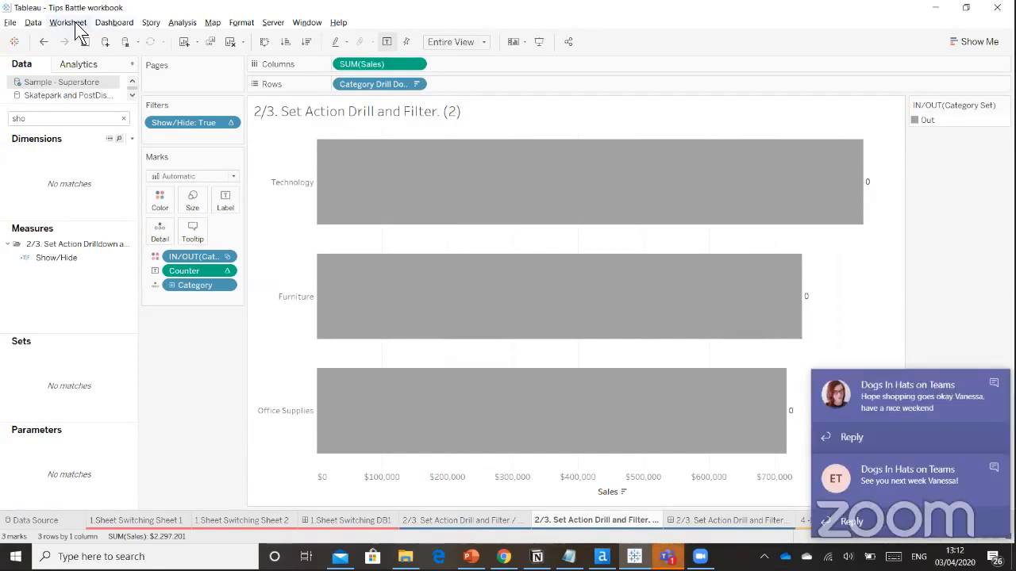
{"action": "left_click", "coordinate": [76, 22]}
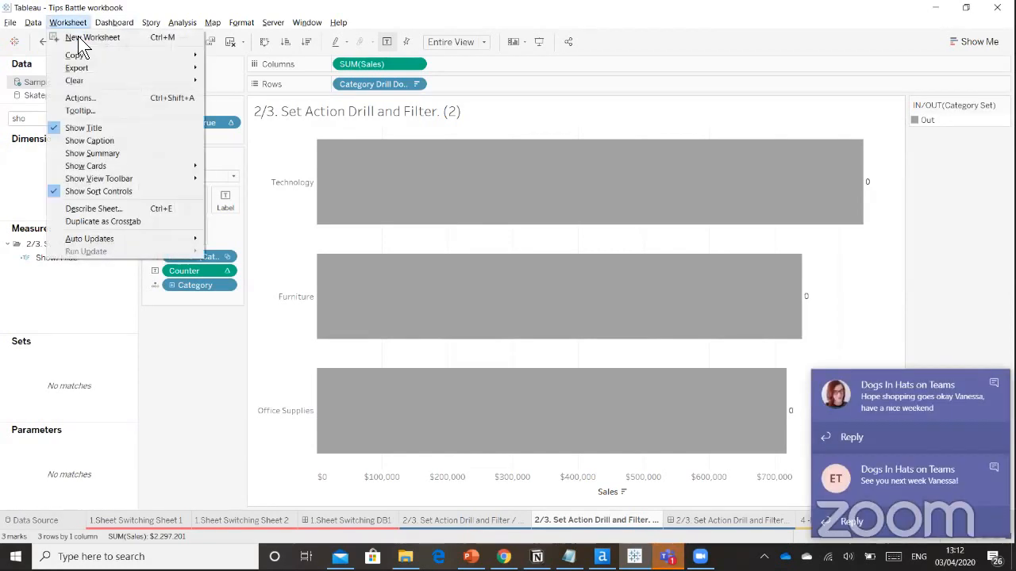
{"action": "left_click", "coordinate": [88, 98]}
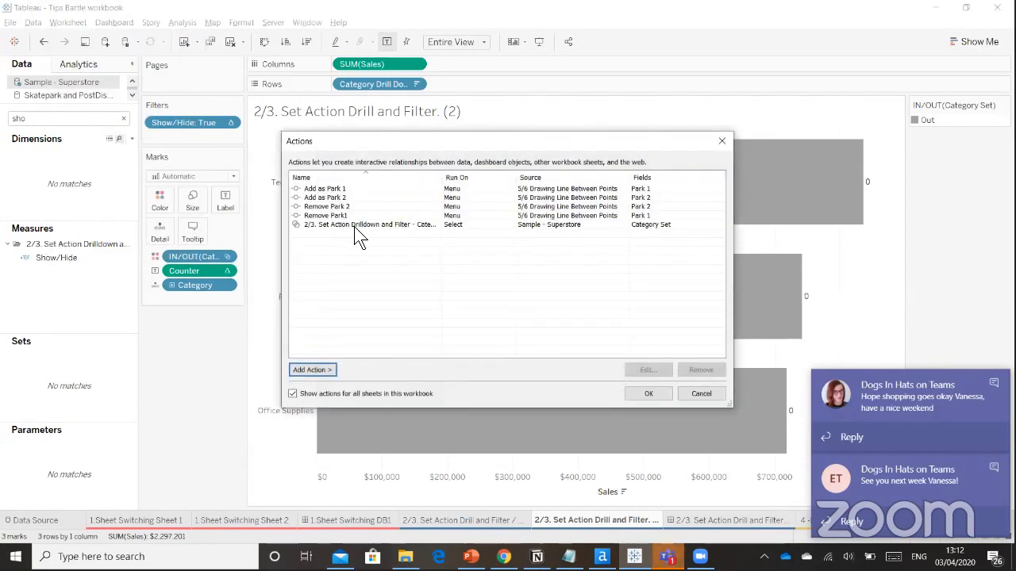
{"action": "left_click", "coordinate": [354, 226]}
{"action": "left_click", "coordinate": [647, 370]}
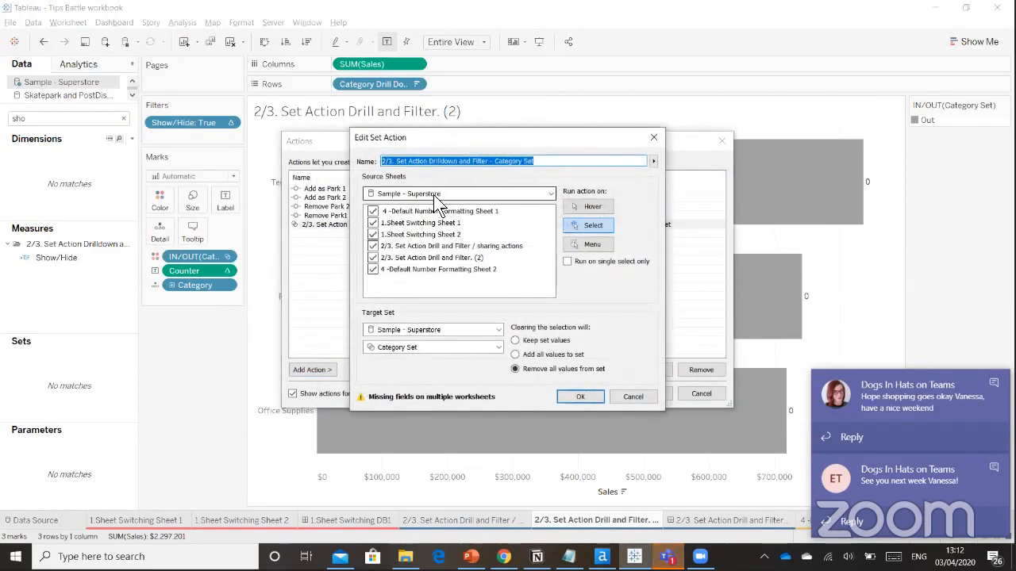
{"action": "left_click", "coordinate": [433, 194]}
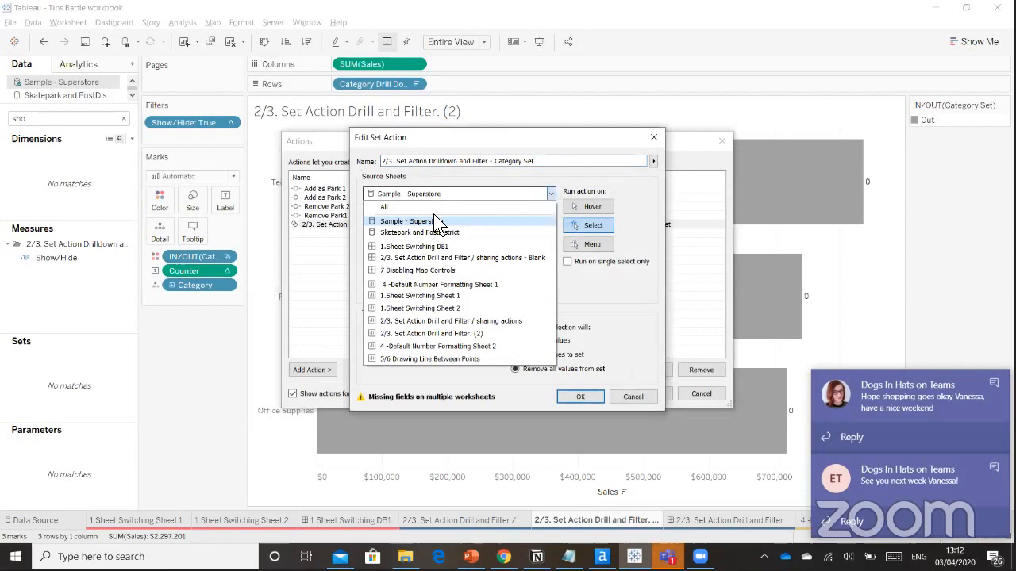
{"action": "left_click", "coordinate": [433, 258]}
{"action": "left_click", "coordinate": [568, 397]}
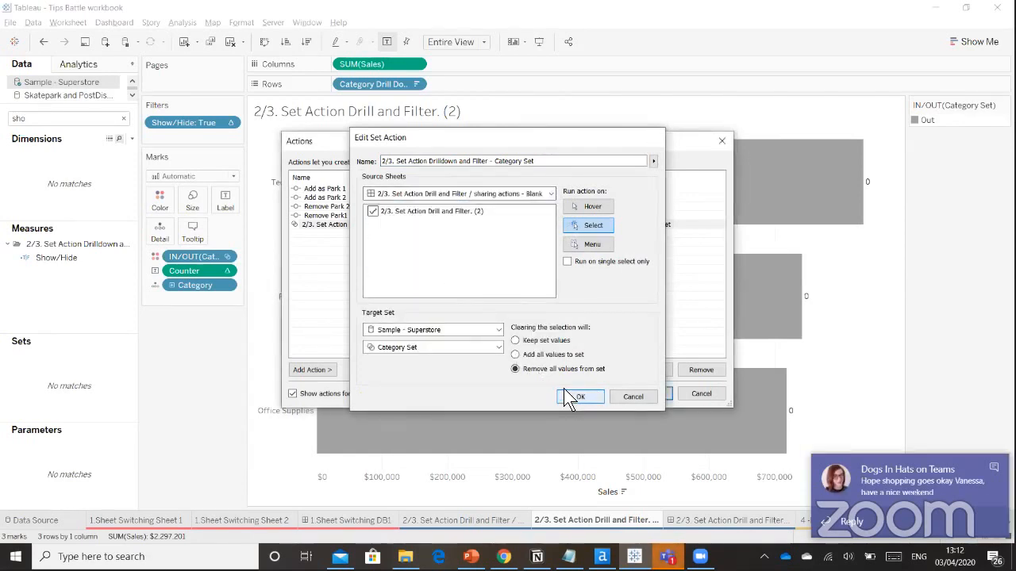
{"action": "left_click", "coordinate": [638, 395]}
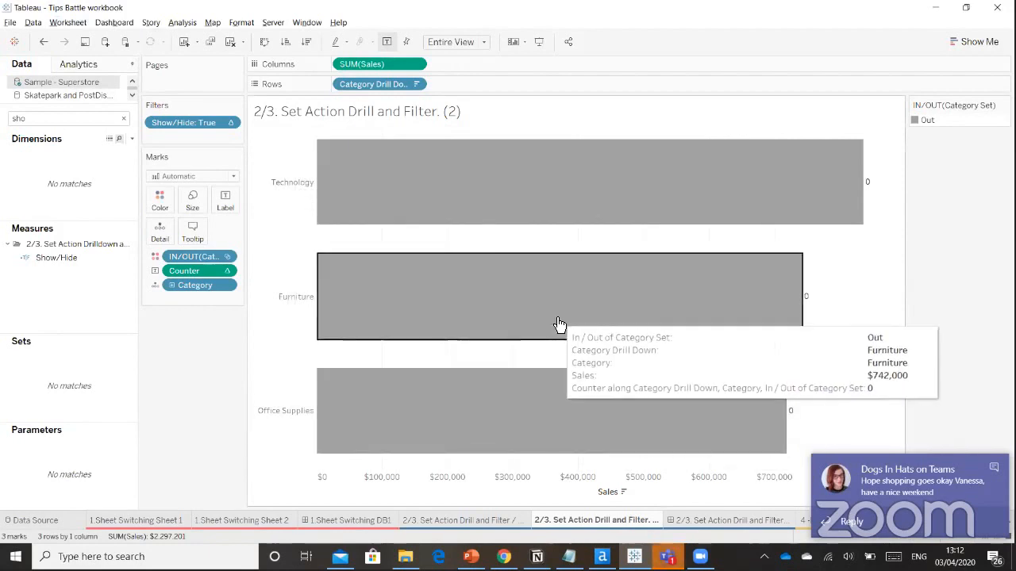
Try drilling into the Furniture bar on the worksheet with the set action sourced from the dashboard.
{"action": "left_click", "coordinate": [559, 324]}
{"action": "left_click", "coordinate": [559, 324]}
{"action": "left_click", "coordinate": [559, 324]}
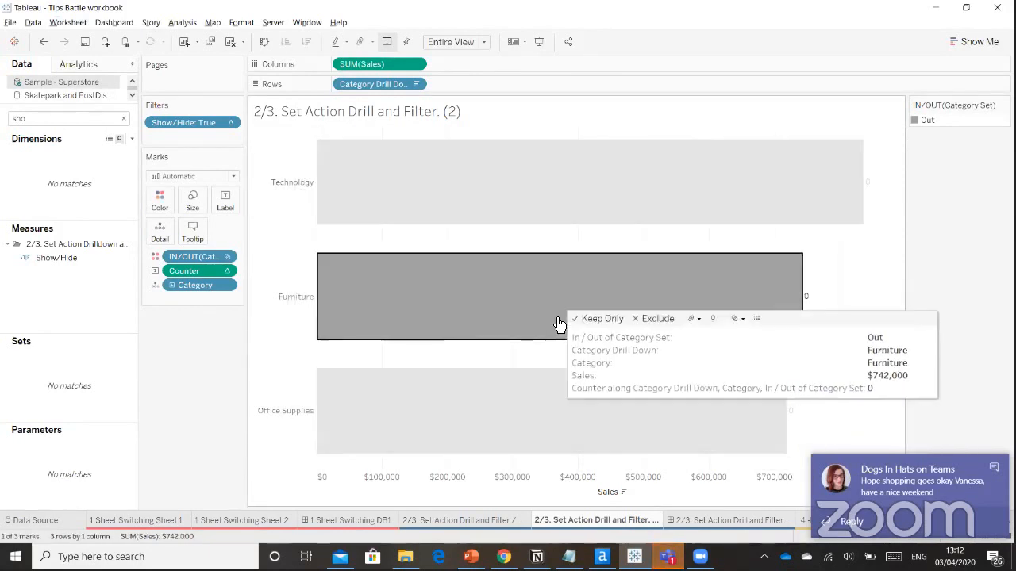
Change the Category Set action's source to the worksheet "2/3. Set Action Drill and Filter. (2)".
{"action": "left_click", "coordinate": [68, 22]}
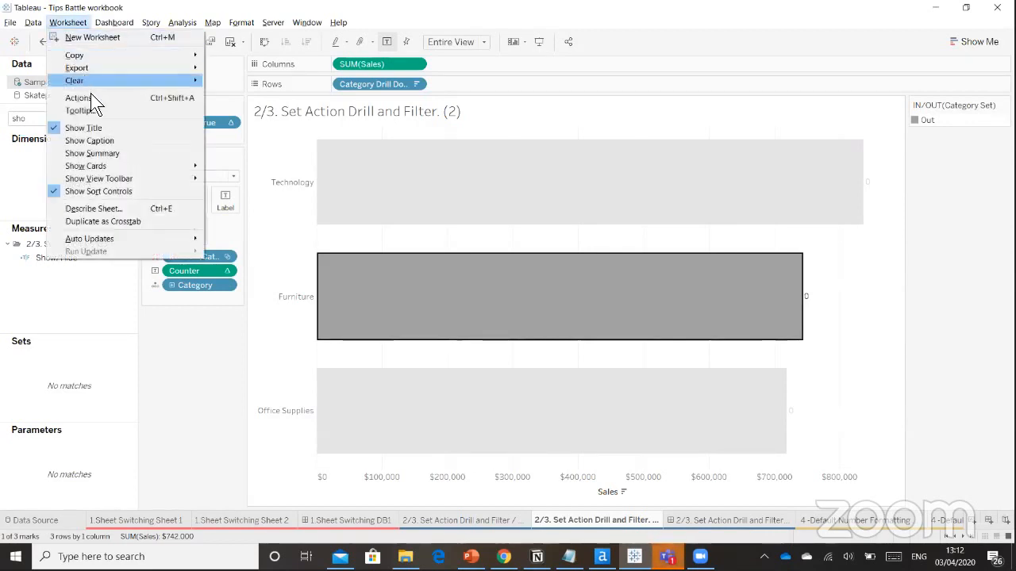
{"action": "left_click", "coordinate": [98, 100]}
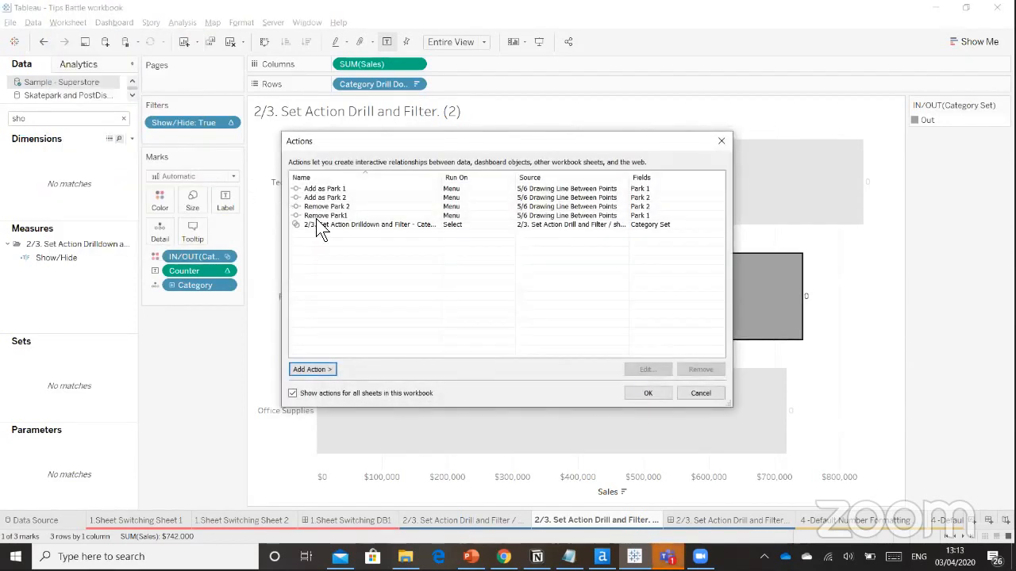
{"action": "left_click", "coordinate": [313, 224]}
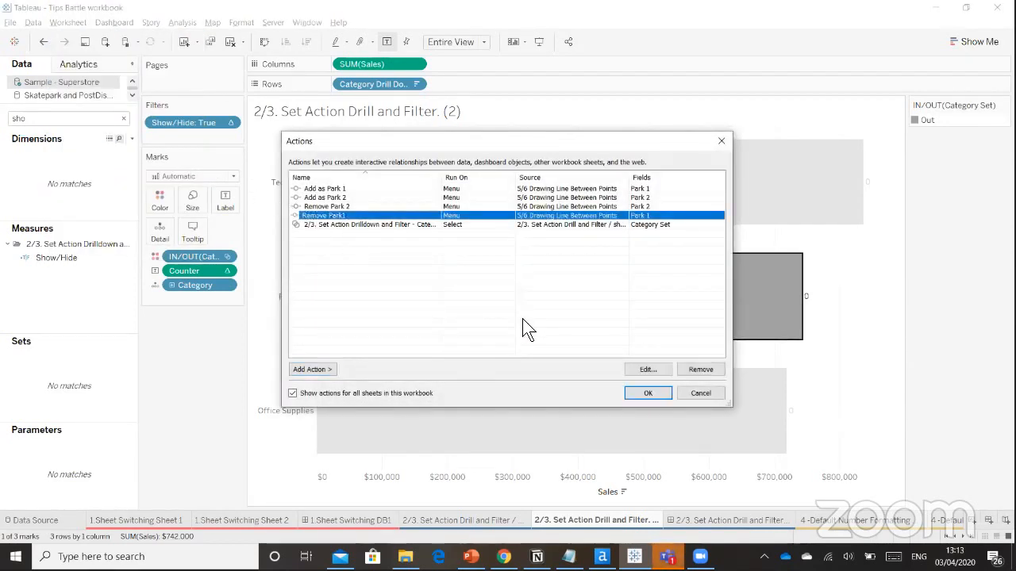
{"action": "left_click", "coordinate": [647, 369]}
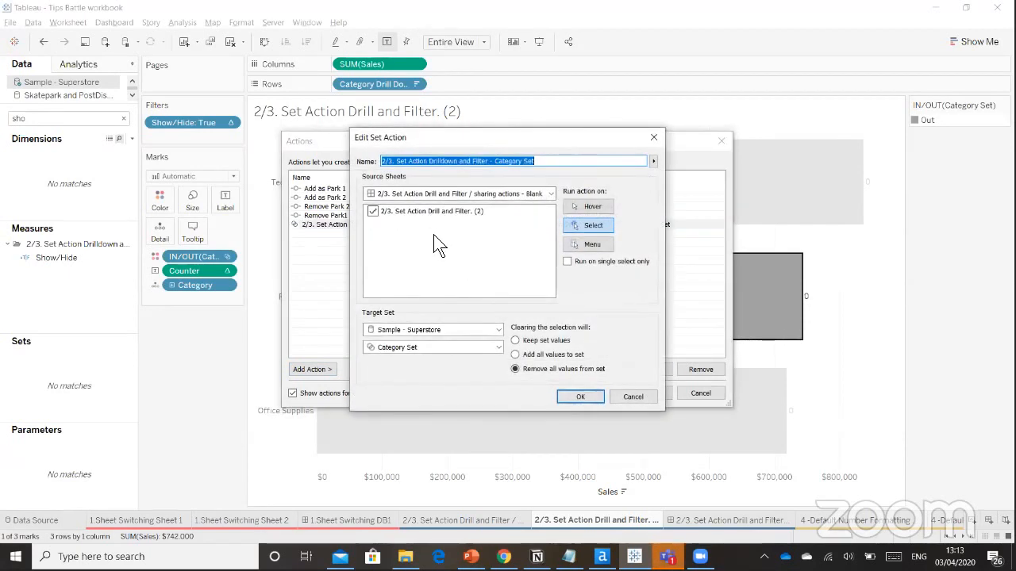
{"action": "left_click", "coordinate": [443, 191]}
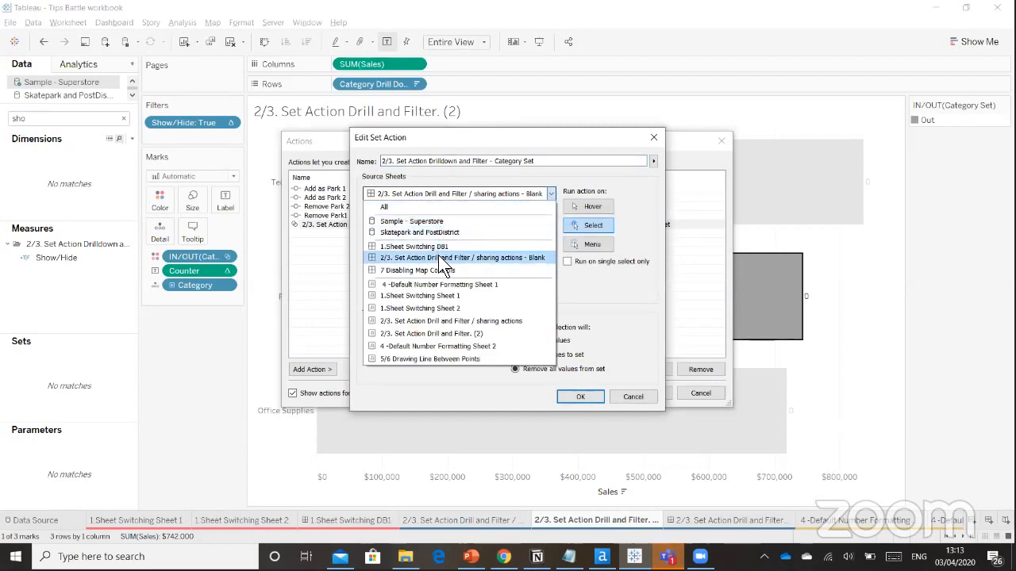
{"action": "left_click", "coordinate": [457, 333]}
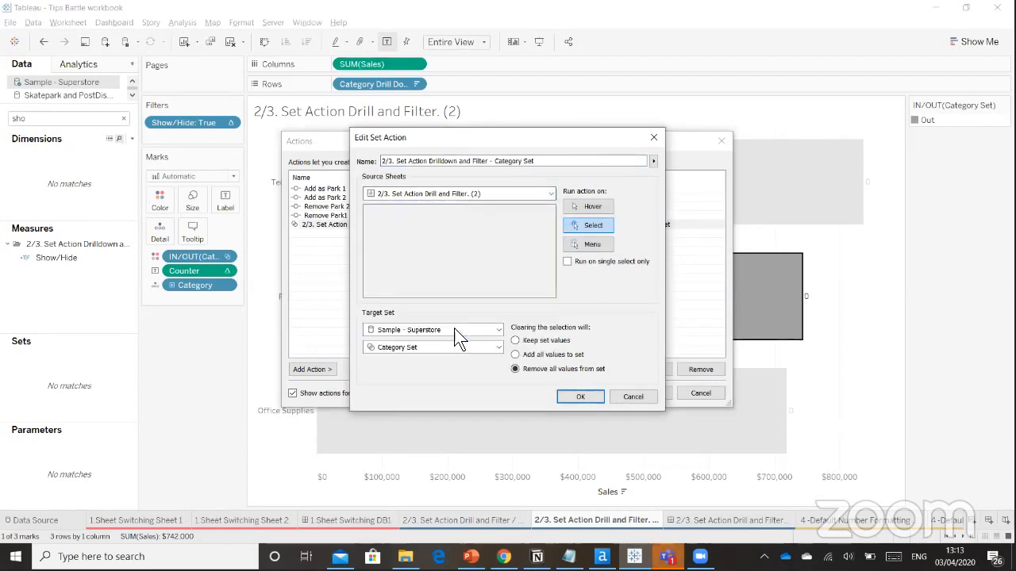
{"action": "left_click", "coordinate": [593, 399]}
{"action": "left_click", "coordinate": [633, 393]}
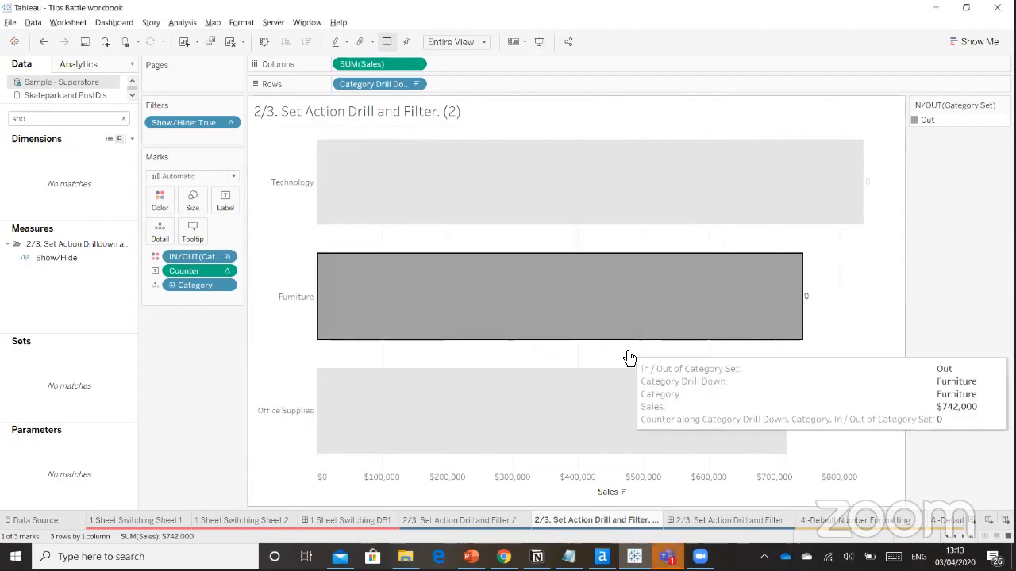
Drill into the Furniture bar on the worksheet and try collapsing it from the Chairs bar on the Set Action Drill and Filter dashboard.
{"action": "left_click", "coordinate": [624, 327]}
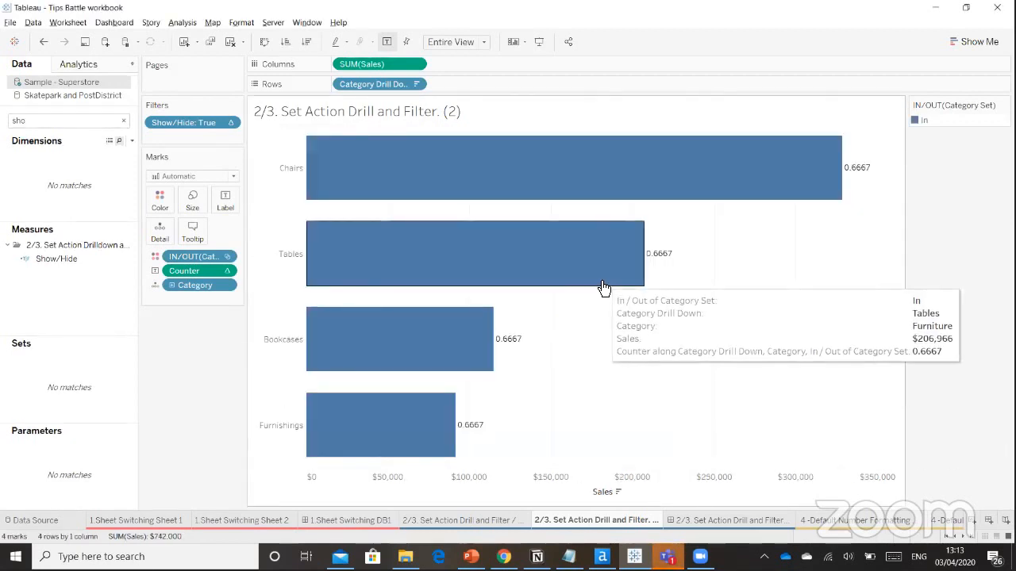
{"action": "left_click", "coordinate": [694, 520]}
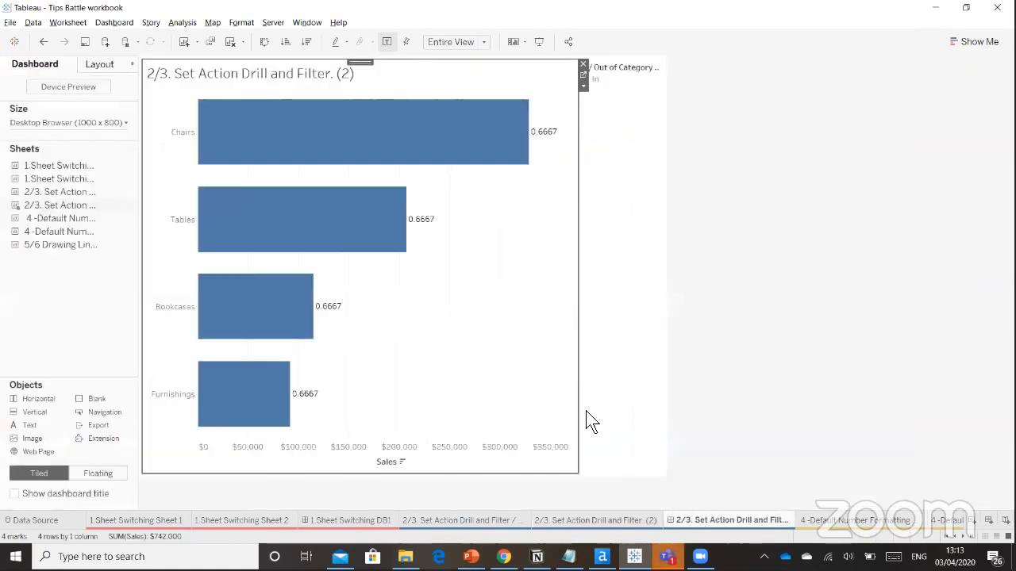
{"action": "left_click", "coordinate": [406, 166]}
{"action": "left_click", "coordinate": [403, 165]}
{"action": "mouse_move", "coordinate": [399, 239]}
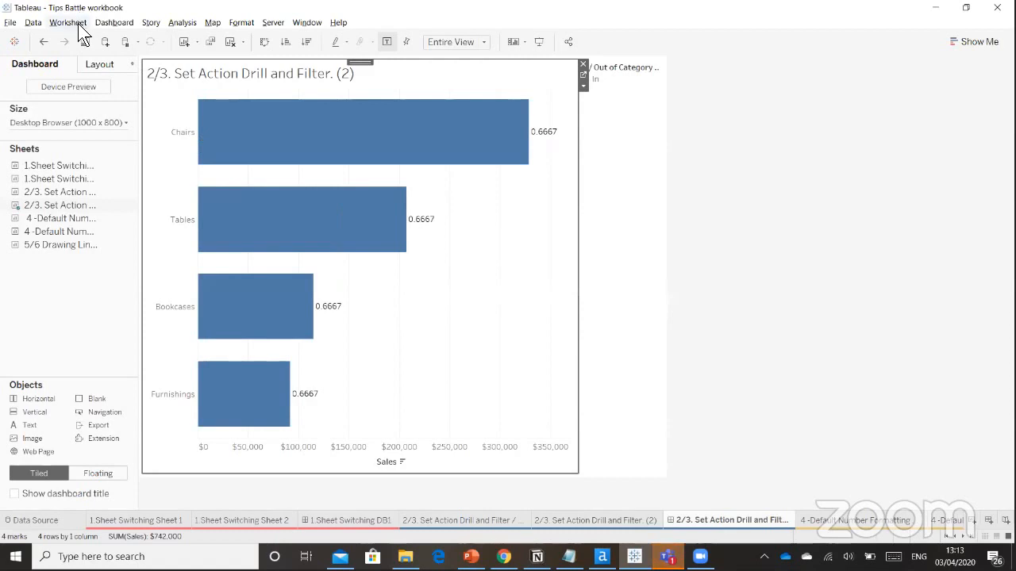
From the Set Action Drill and Filter (2) worksheet, change the Category Set action's source to the Sample - Superstore data source with all its sheets included.
{"action": "left_click", "coordinate": [630, 516]}
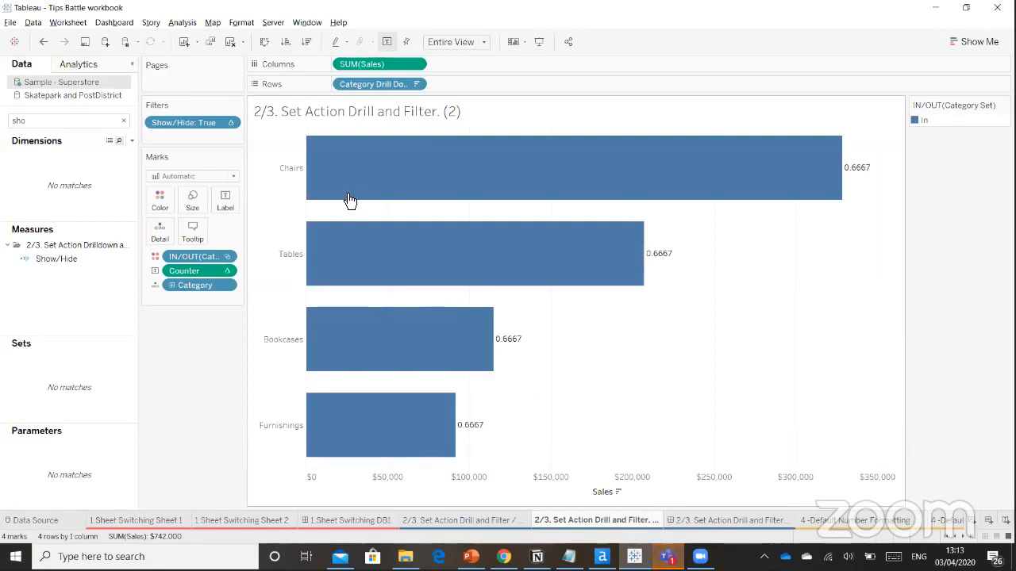
{"action": "left_click", "coordinate": [78, 23]}
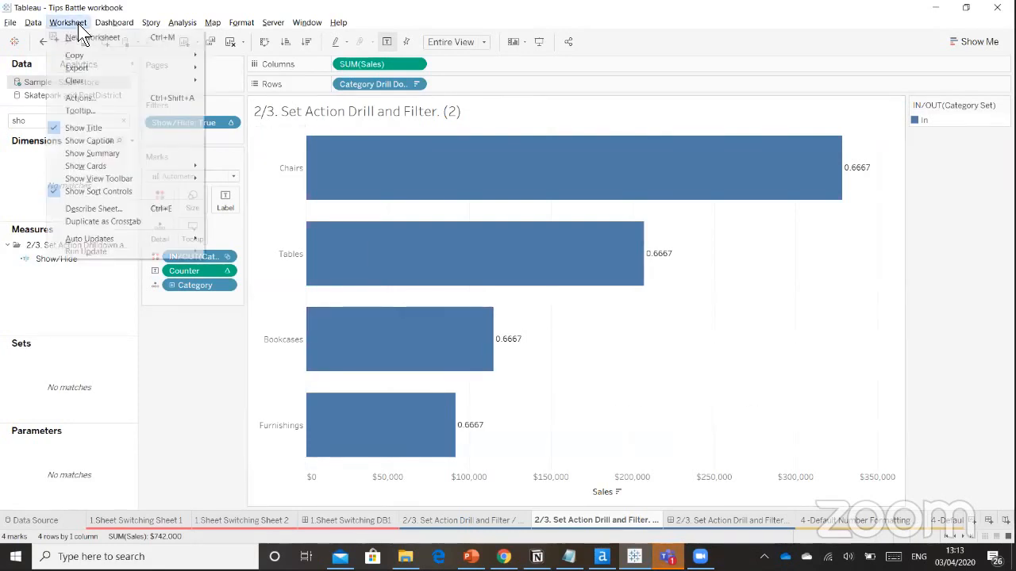
{"action": "left_click", "coordinate": [92, 99]}
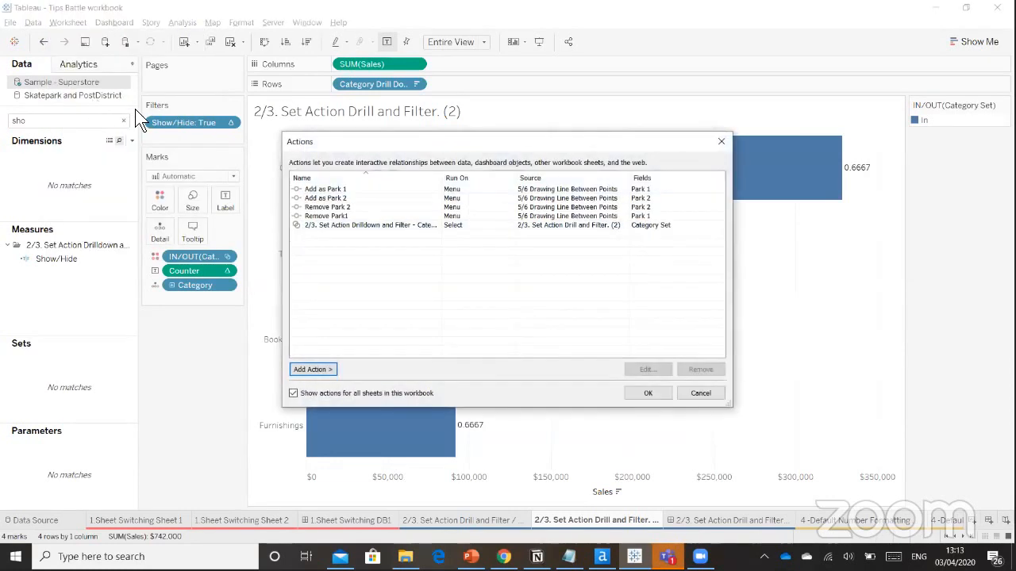
{"action": "left_click", "coordinate": [356, 228]}
{"action": "left_click", "coordinate": [647, 366]}
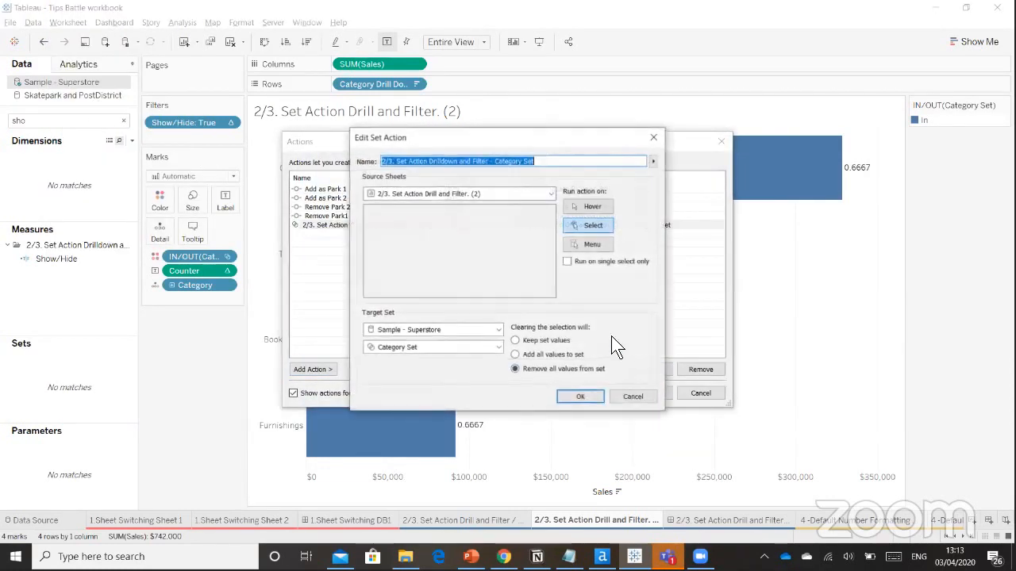
{"action": "left_click", "coordinate": [492, 193]}
{"action": "left_click", "coordinate": [482, 219]}
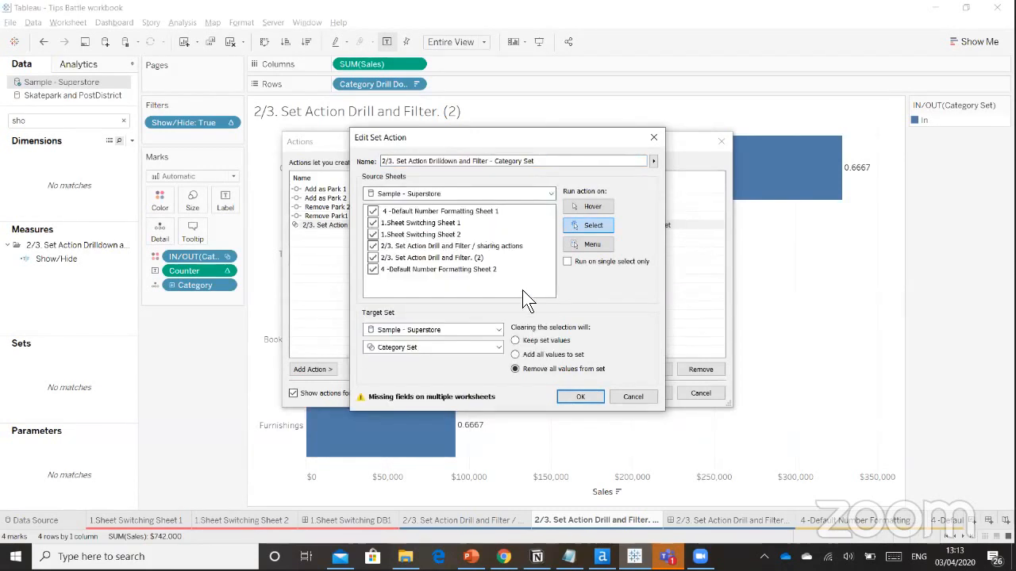
{"action": "left_click", "coordinate": [594, 392]}
{"action": "left_click", "coordinate": [646, 394]}
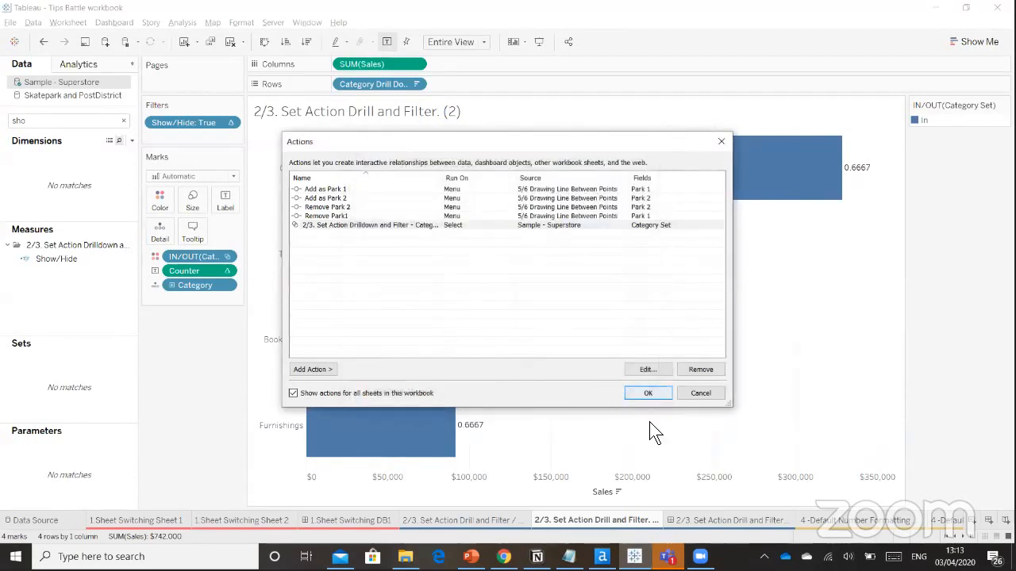
Test the data-source-wide set action on the dashboard by selecting the Chairs bar and clearing the selection.
{"action": "left_click", "coordinate": [700, 519]}
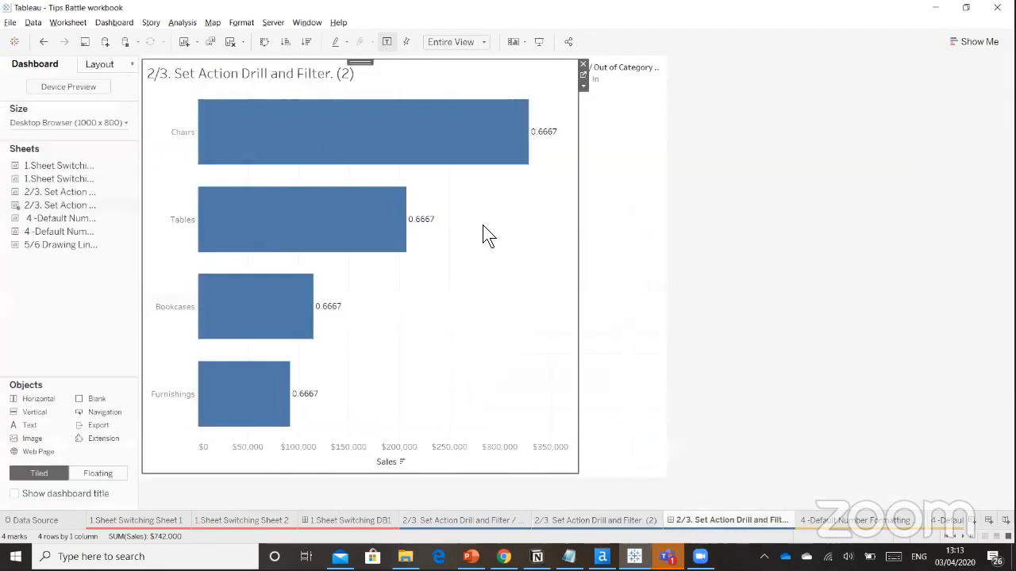
{"action": "left_click", "coordinate": [412, 168]}
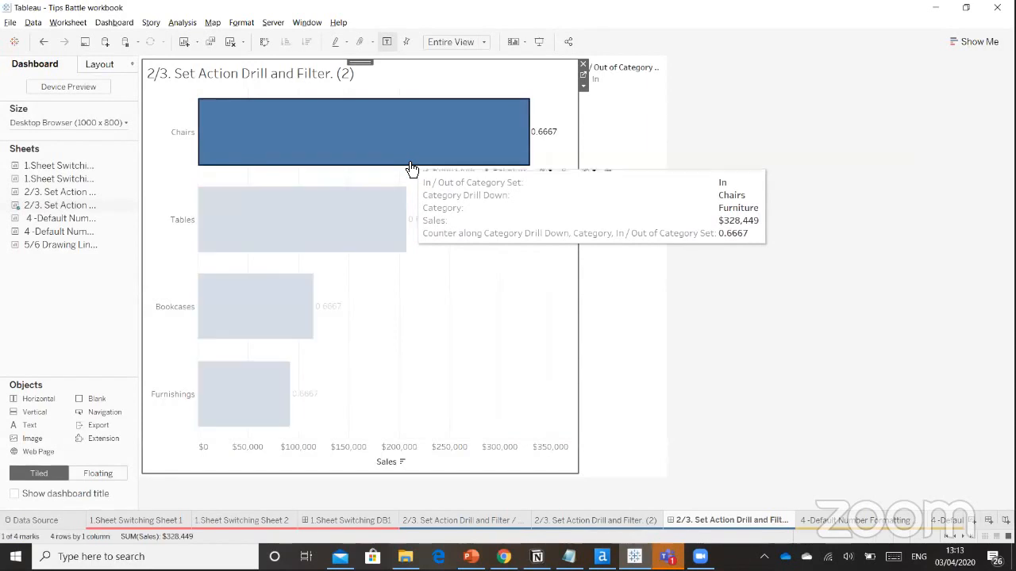
{"action": "left_click", "coordinate": [377, 288]}
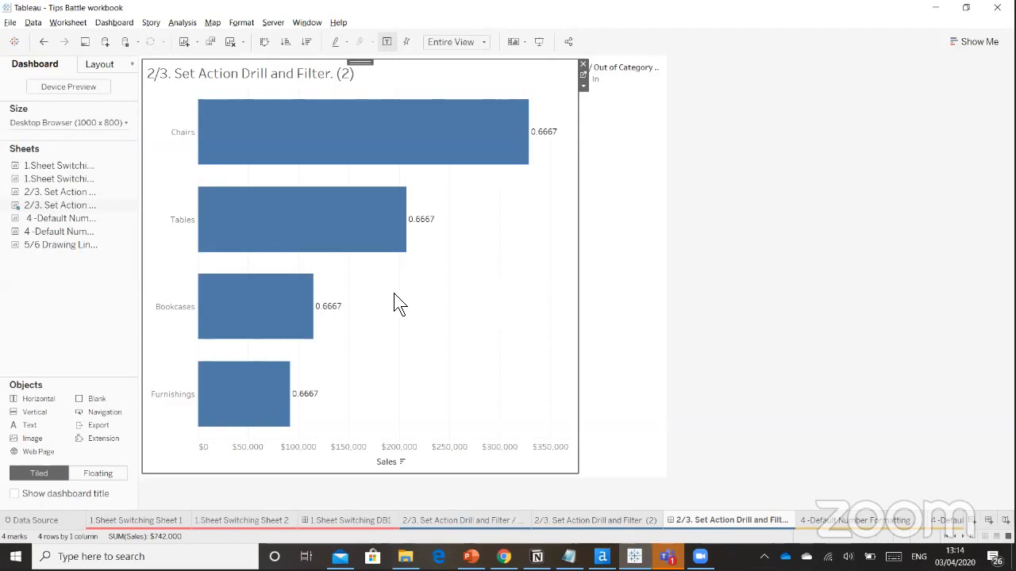
On 4 -Default Number Formatting Sheet 1, clear the field search, collapse the Order folder and show Profit Ratio as text for each state.
{"action": "left_click", "coordinate": [817, 524]}
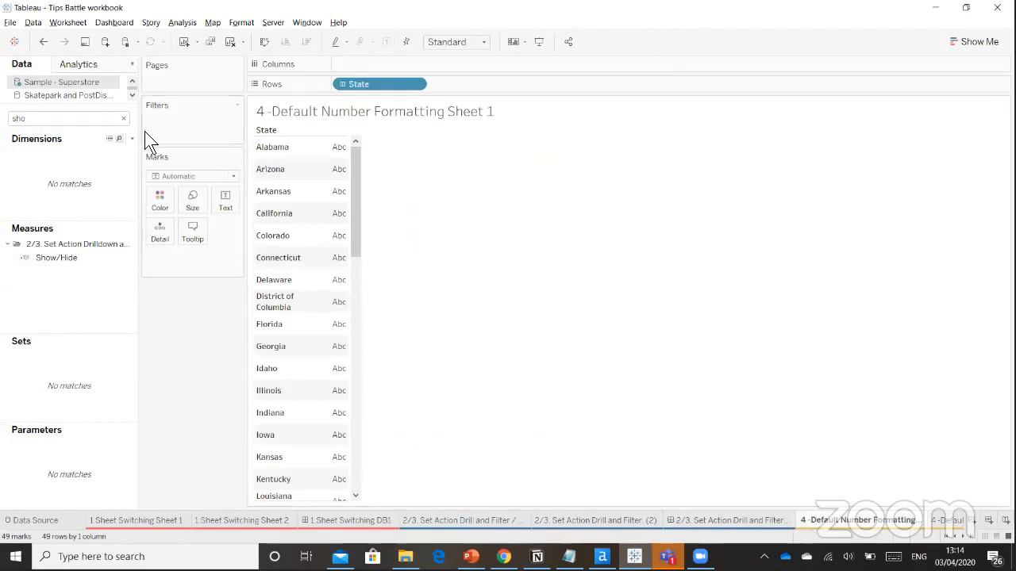
{"action": "left_click", "coordinate": [123, 119]}
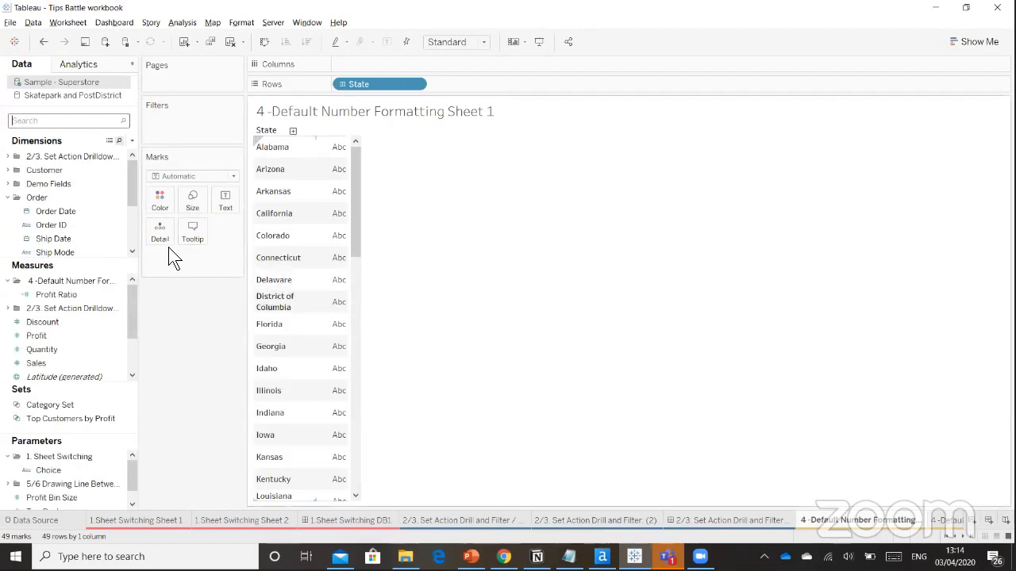
{"action": "left_click", "coordinate": [72, 238]}
{"action": "left_click", "coordinate": [8, 198]}
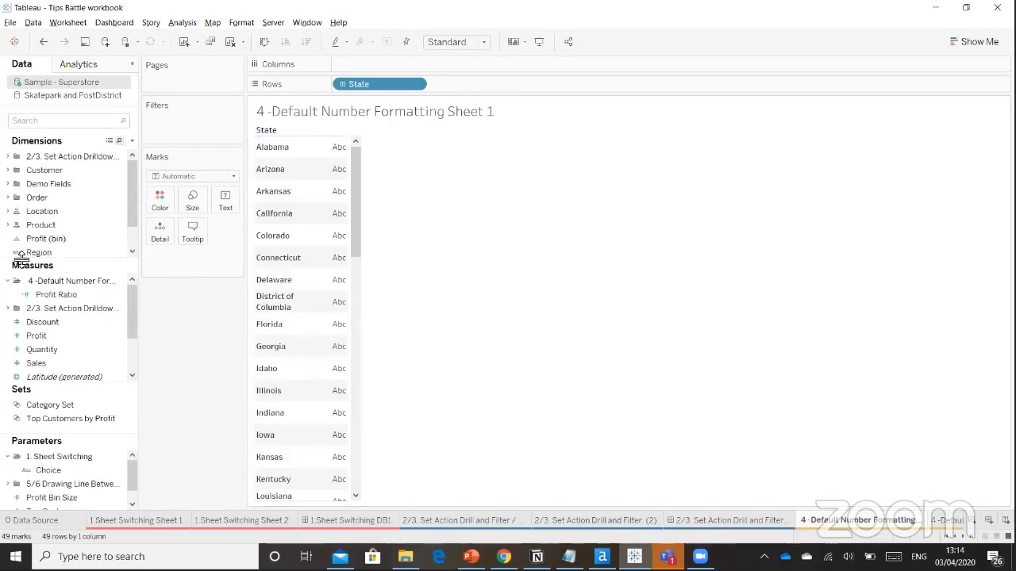
{"action": "left_click", "coordinate": [54, 294]}
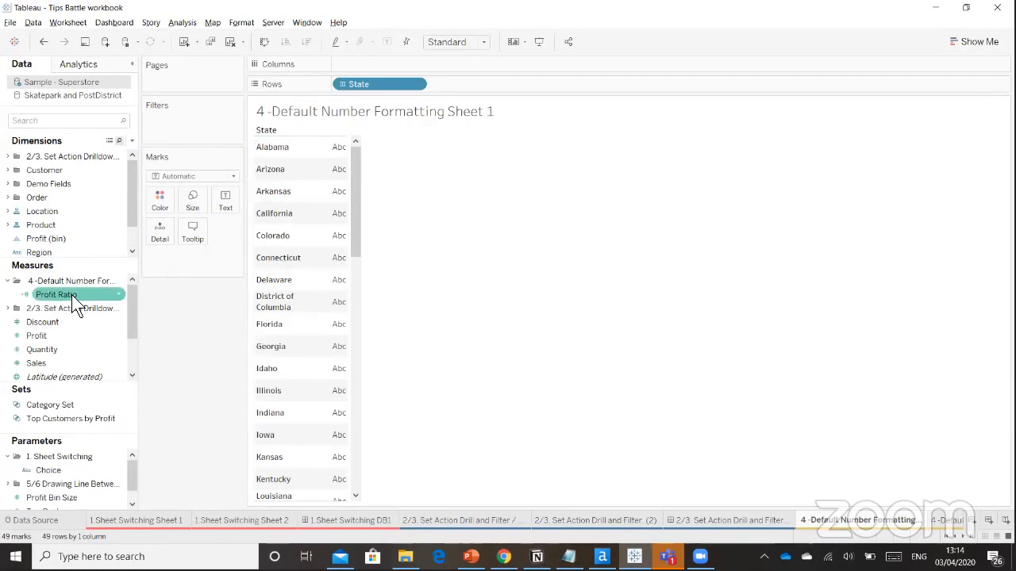
{"action": "left_click_drag", "start_coordinate": [72, 296], "coordinate": [219, 209]}
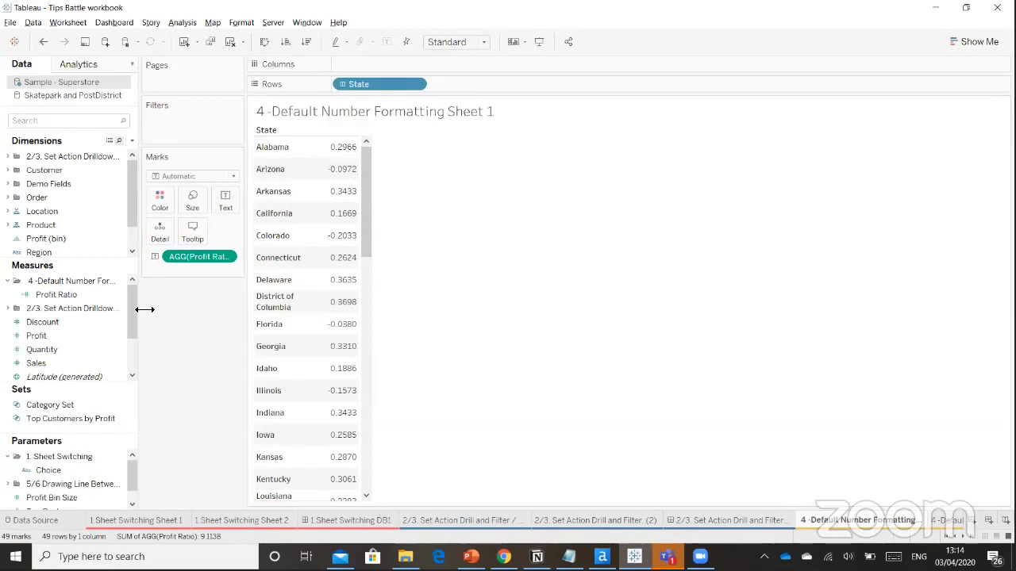
{"action": "left_click", "coordinate": [120, 294]}
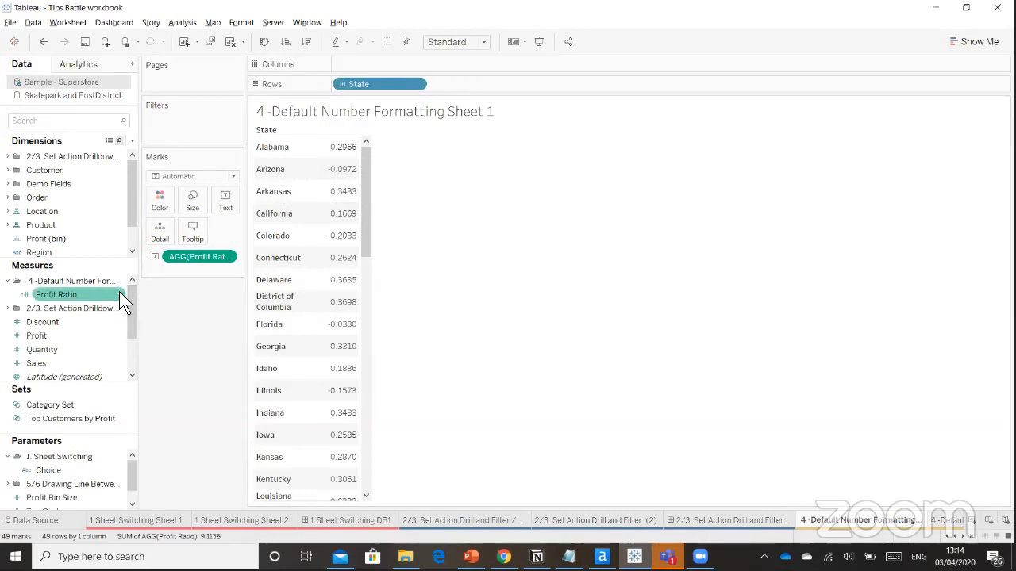
{"action": "right_click", "coordinate": [119, 298]}
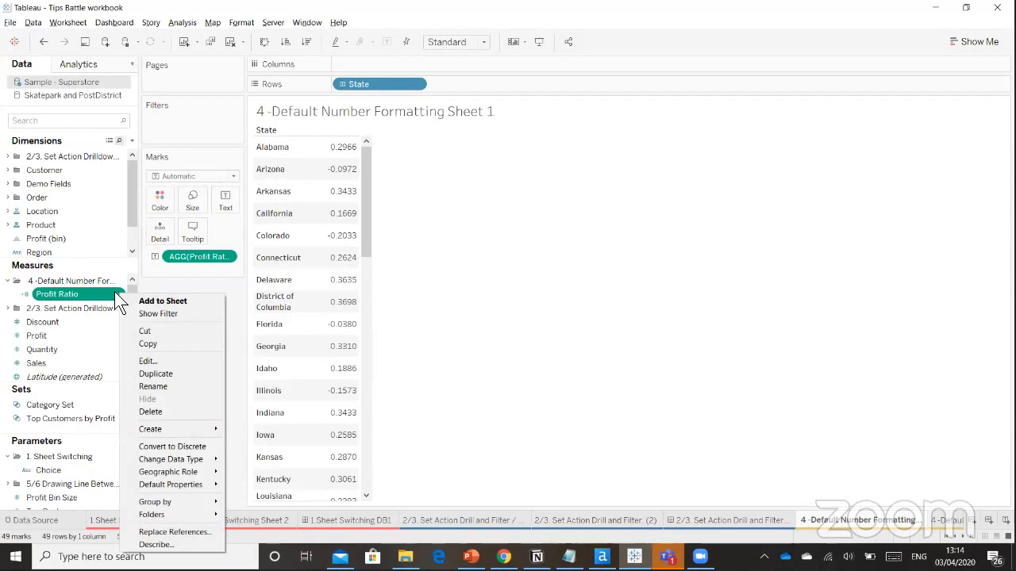
{"action": "right_click", "coordinate": [98, 292]}
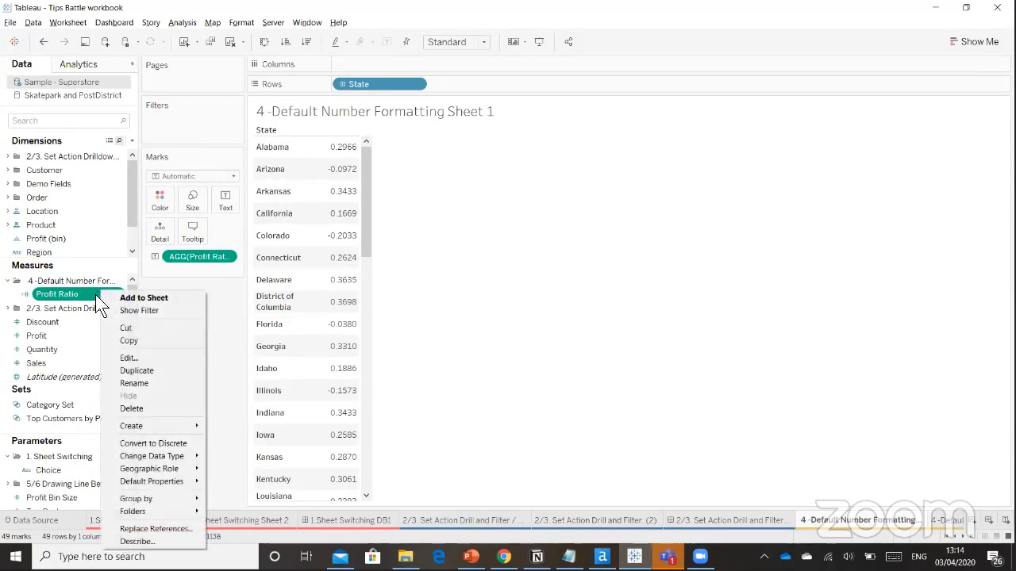
{"action": "right_click", "coordinate": [96, 294]}
{"action": "right_click", "coordinate": [95, 296]}
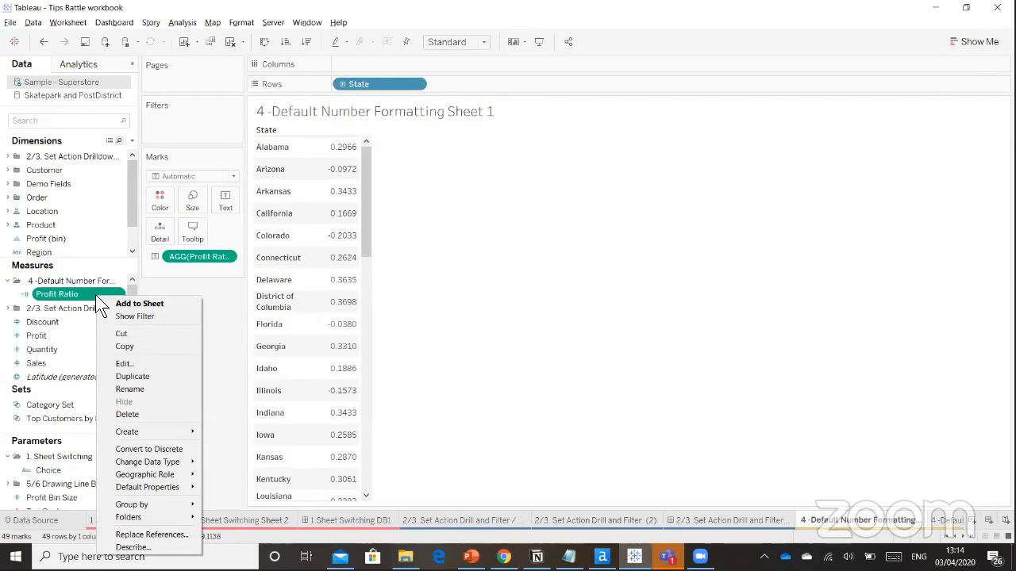
Format the AGG(Profit Ratio) pane numbers on this sheet as Percentage with 2 decimal places.
{"action": "left_click", "coordinate": [343, 192]}
{"action": "right_click", "coordinate": [341, 197]}
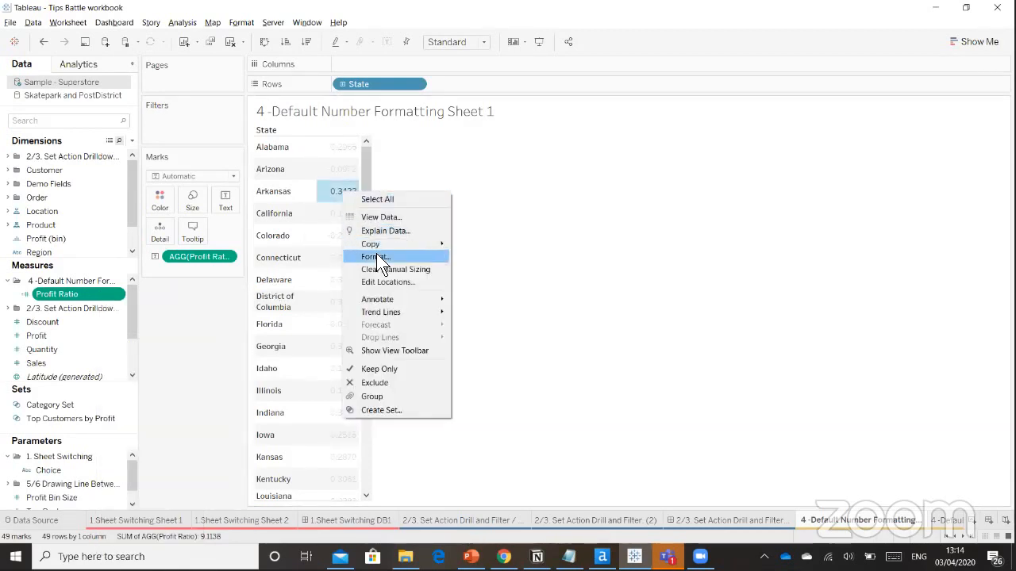
{"action": "left_click", "coordinate": [265, 252]}
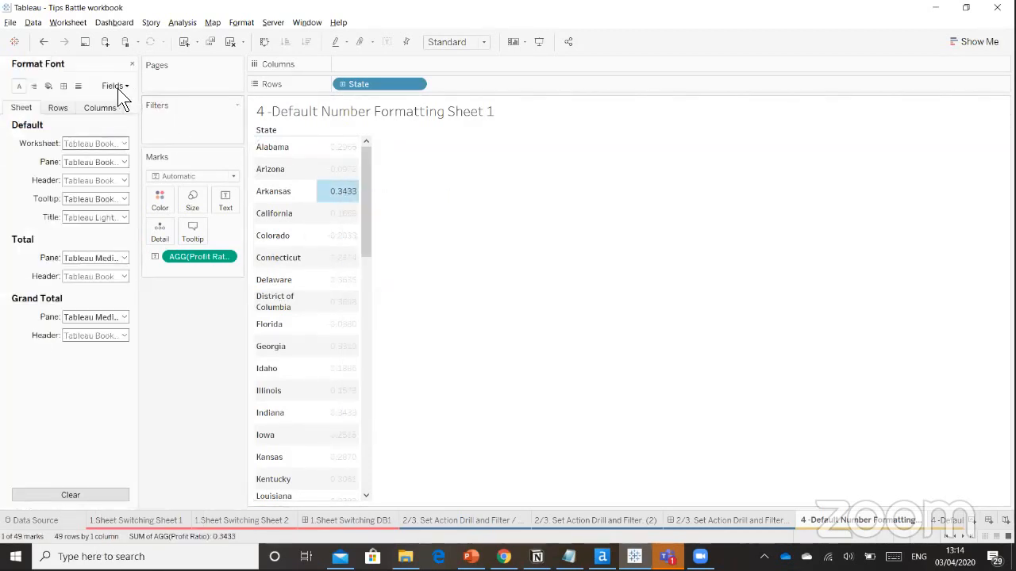
{"action": "left_click", "coordinate": [118, 85]}
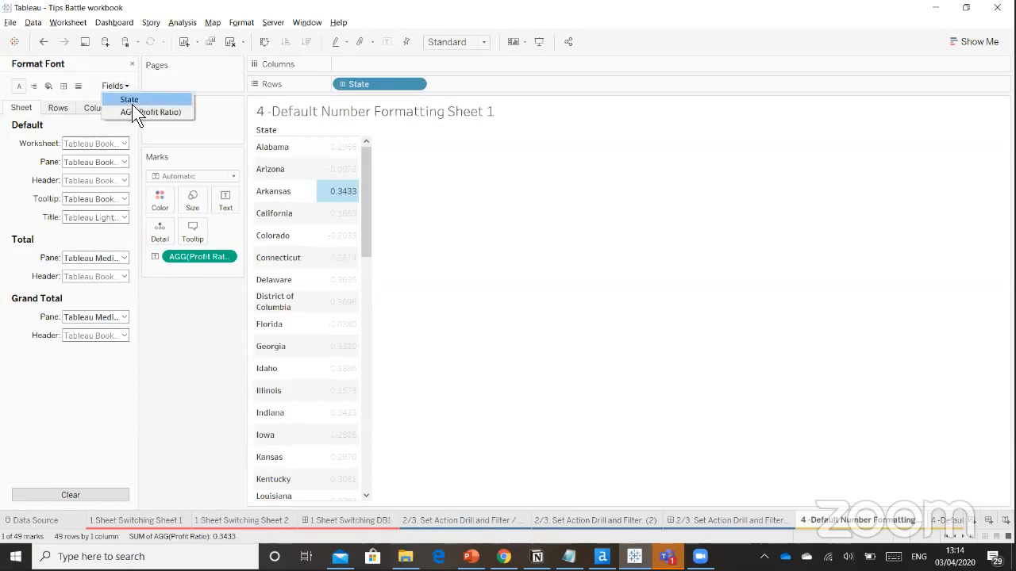
{"action": "left_click", "coordinate": [134, 113]}
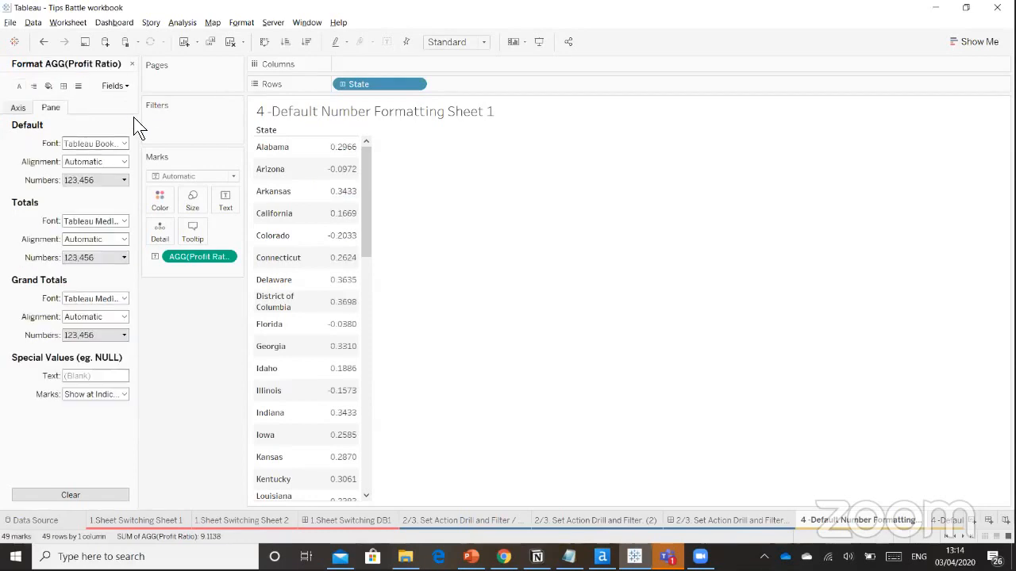
{"action": "left_click", "coordinate": [95, 181]}
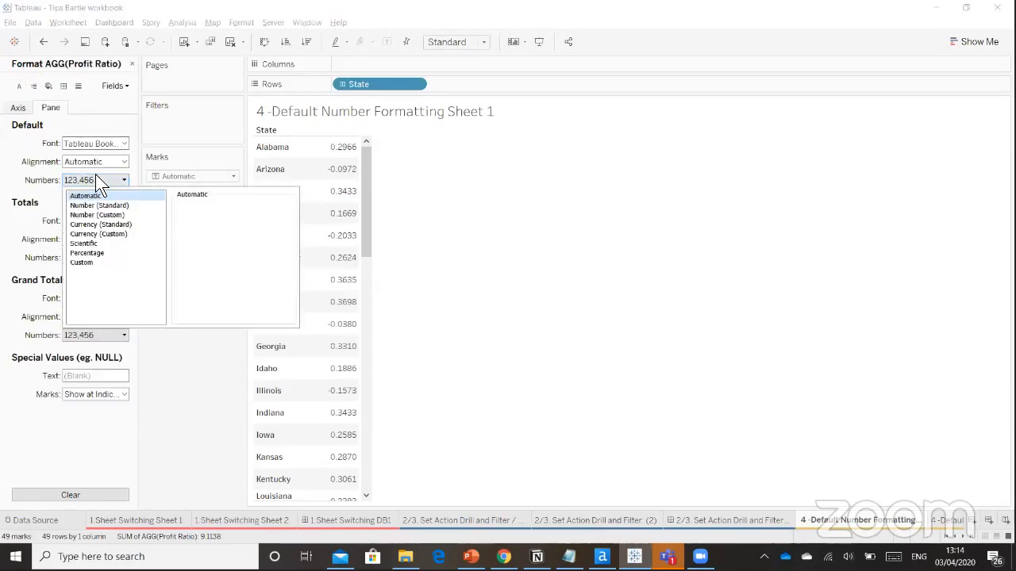
{"action": "left_click", "coordinate": [104, 253]}
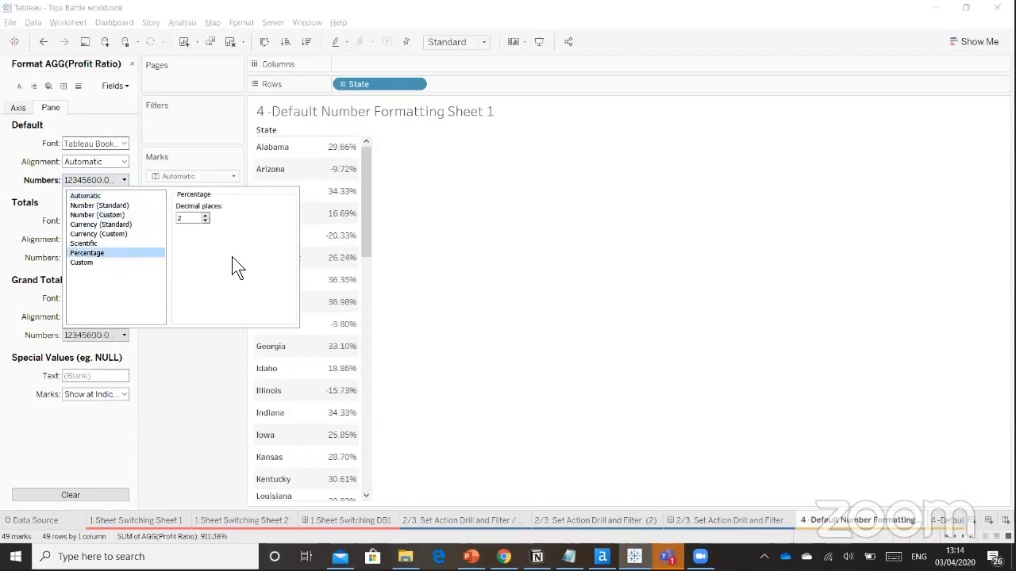
{"action": "left_click", "coordinate": [178, 449]}
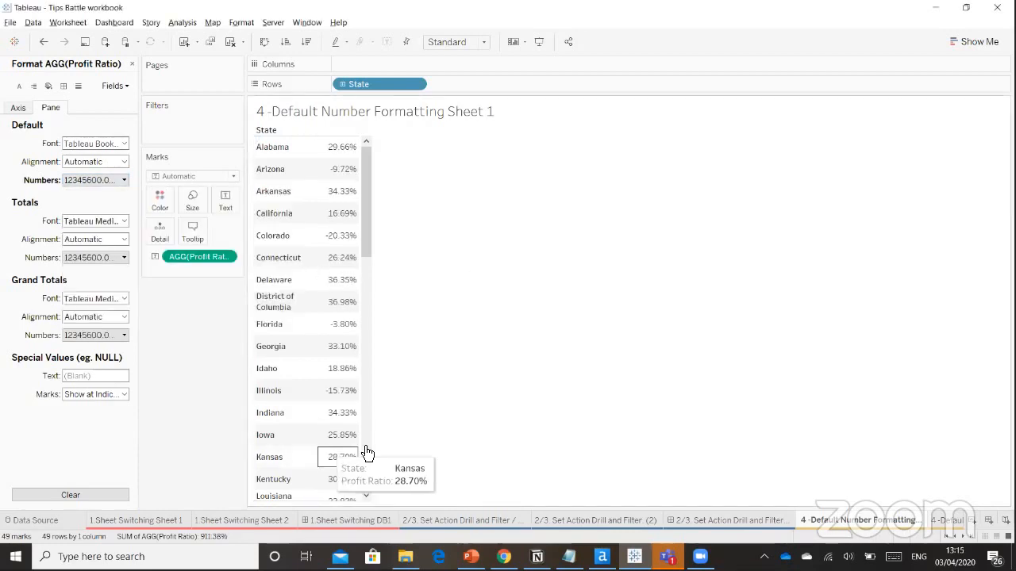
On 4 -Default Number Formatting Sheet 2, close the formatting options and show Profit Ratio as text for each state.
{"action": "left_click", "coordinate": [952, 526]}
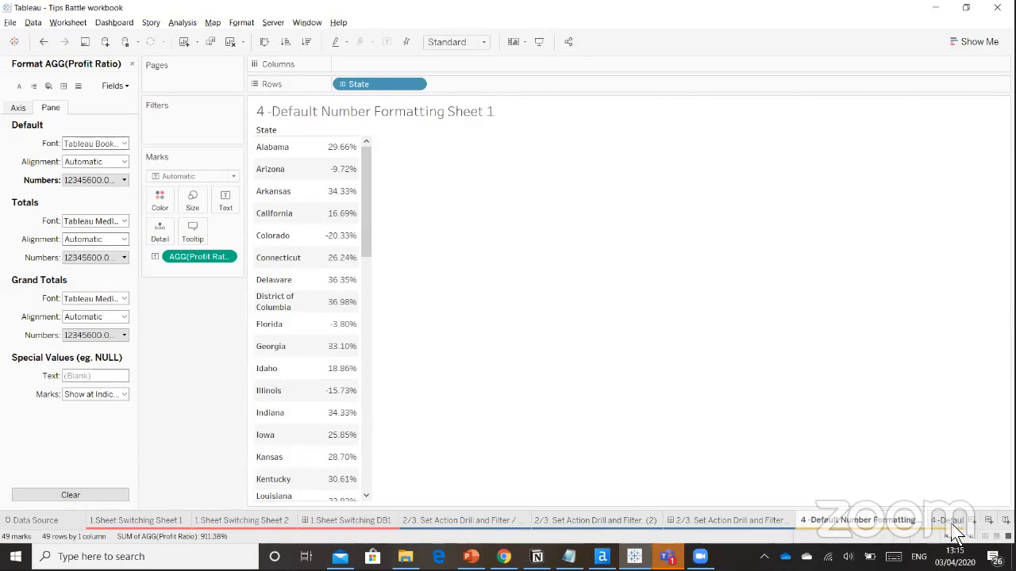
{"action": "left_click", "coordinate": [132, 63]}
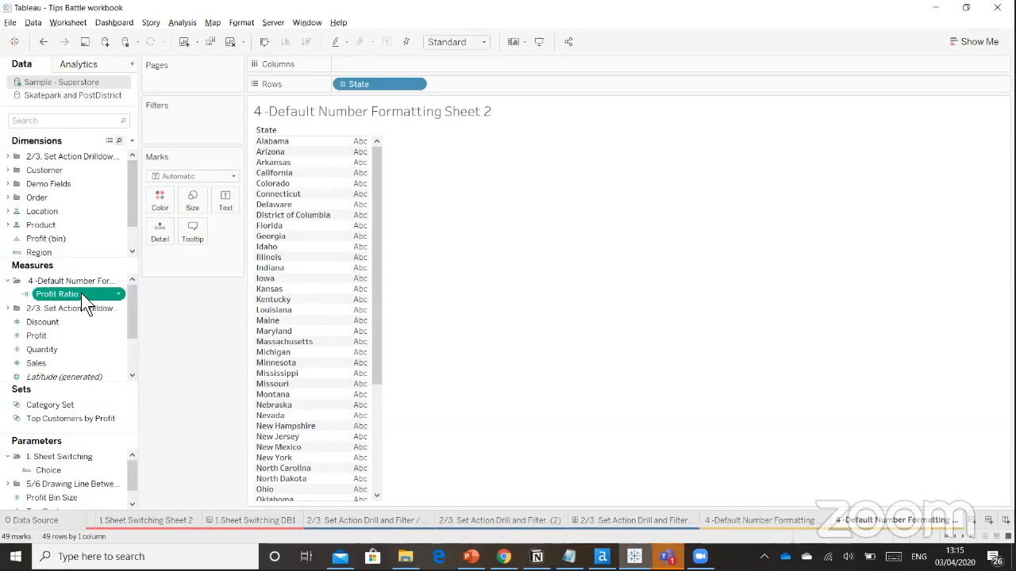
{"action": "left_click_drag", "start_coordinate": [79, 293], "coordinate": [221, 205]}
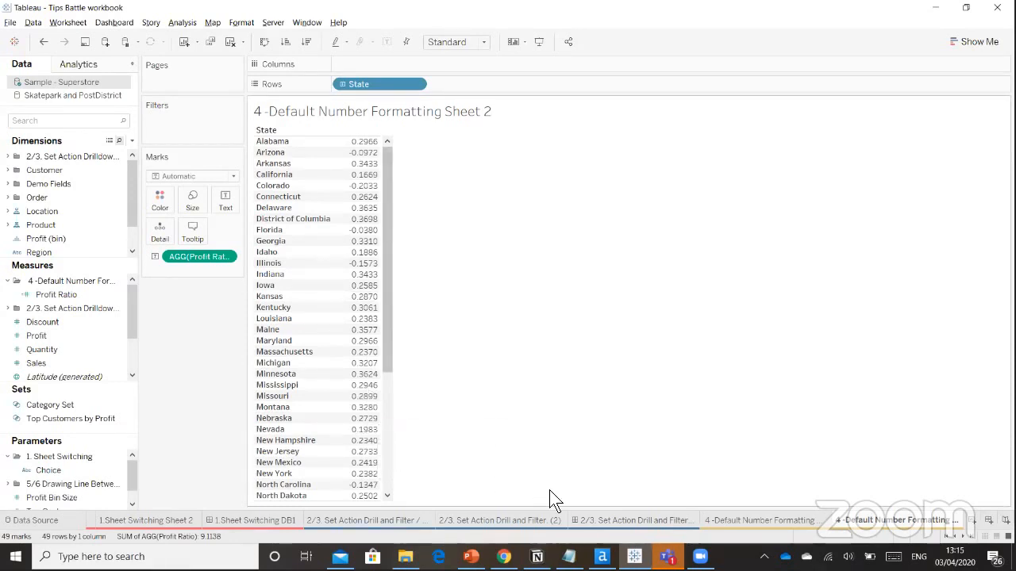
On 4 -Default Number Formatting Sheet 1, set Profit Ratio's default number format to Percentage with 1 decimal place, without confirming it.
{"action": "left_click", "coordinate": [771, 520]}
{"action": "left_click", "coordinate": [116, 295]}
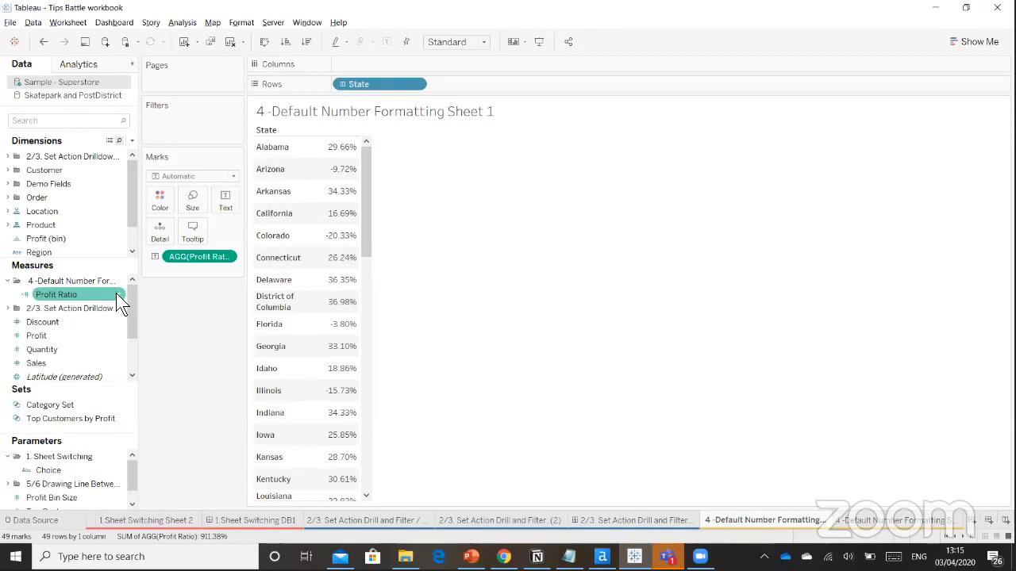
{"action": "right_click", "coordinate": [117, 293]}
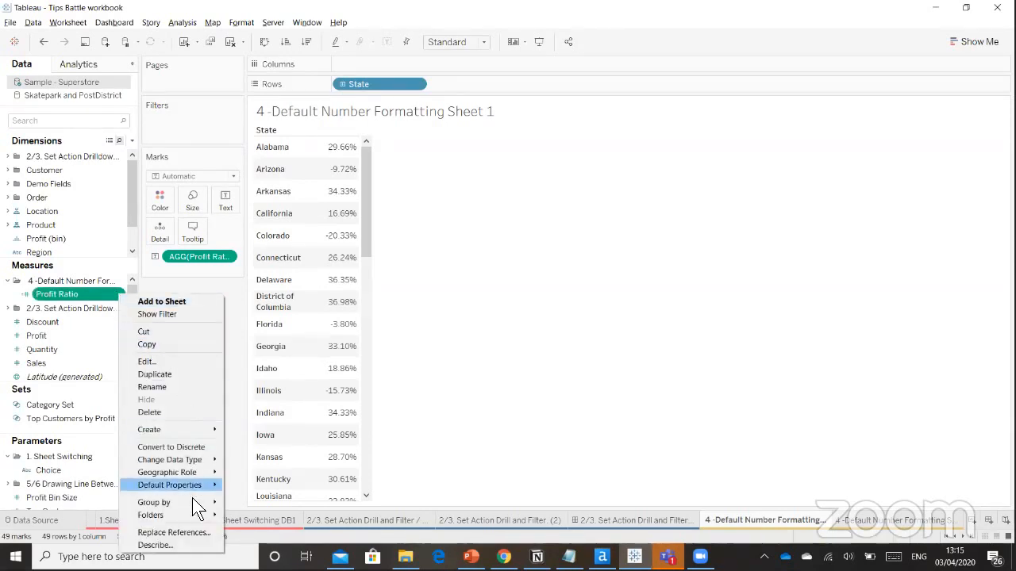
{"action": "mouse_move", "coordinate": [195, 484]}
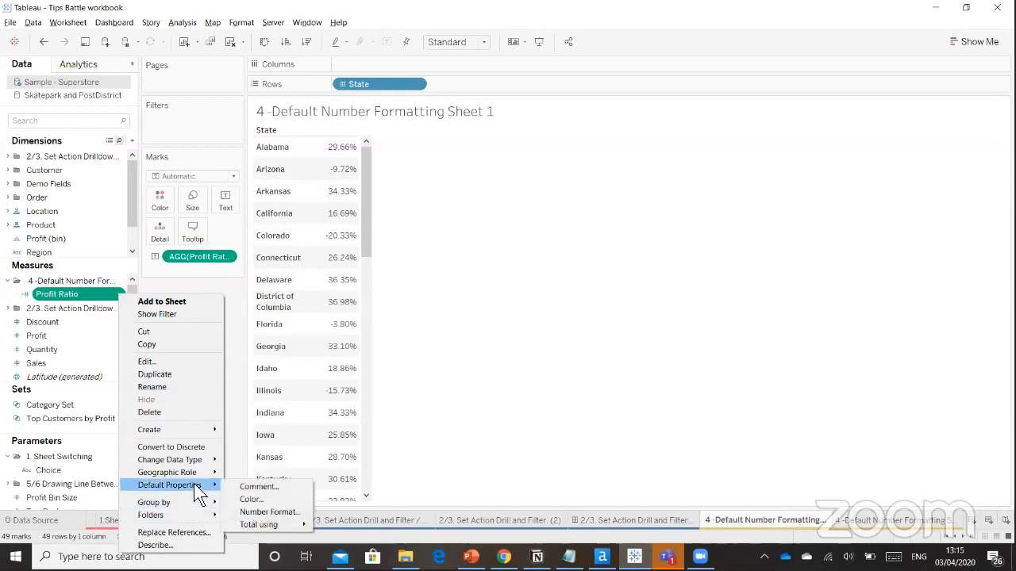
{"action": "left_click", "coordinate": [262, 509]}
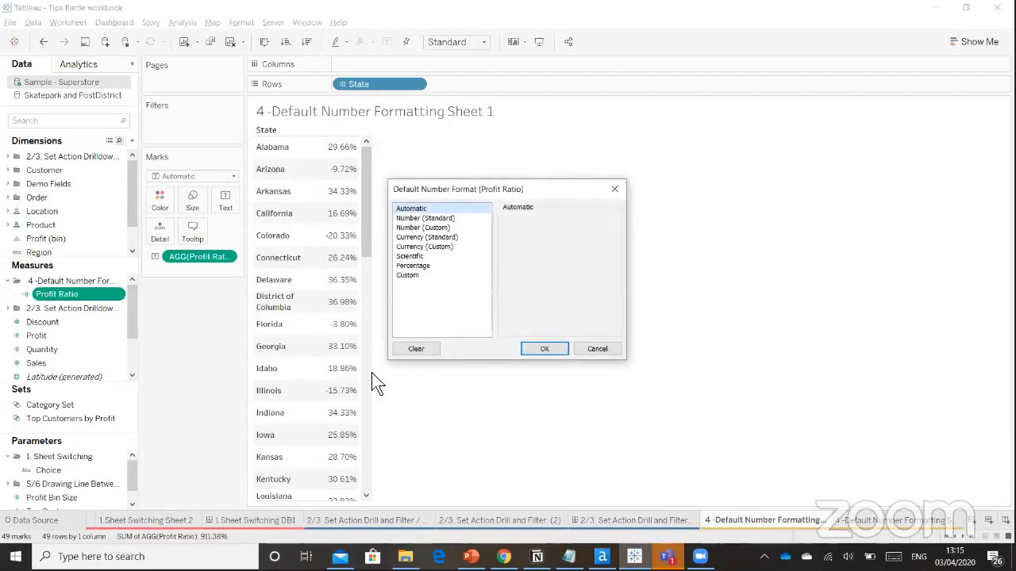
{"action": "left_click", "coordinate": [427, 266]}
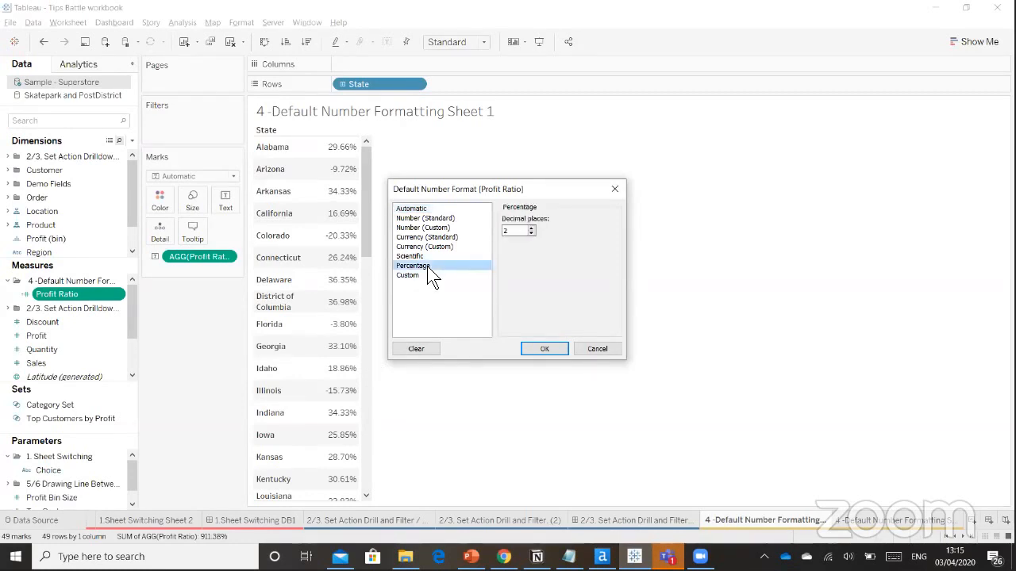
{"action": "left_click", "coordinate": [531, 233]}
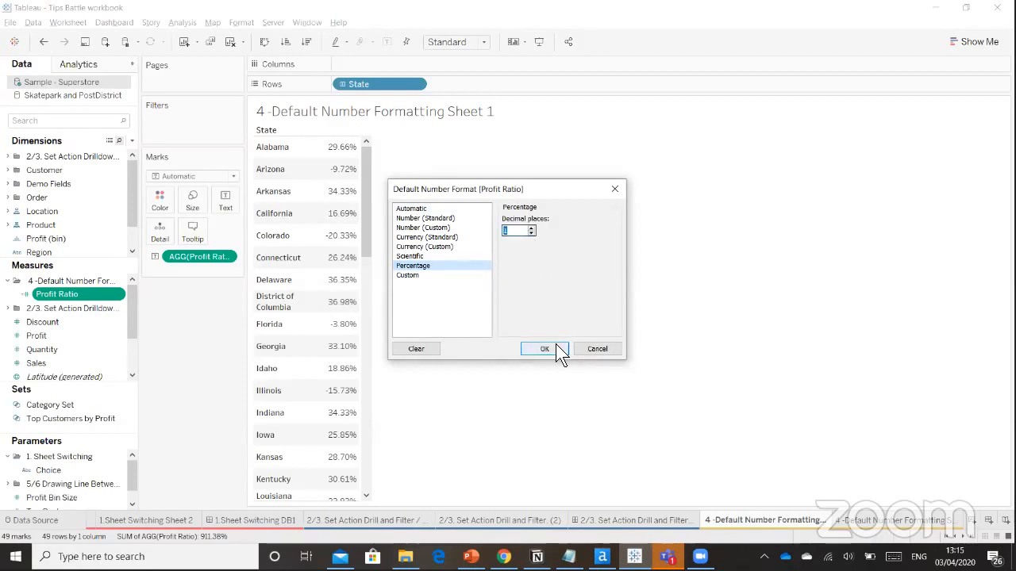
Switch Profit Ratio's default format to Custom and replace the format text with "▲ 0.00%; ▼ -0.00%;" copied from Notepad.
{"action": "left_click", "coordinate": [445, 275]}
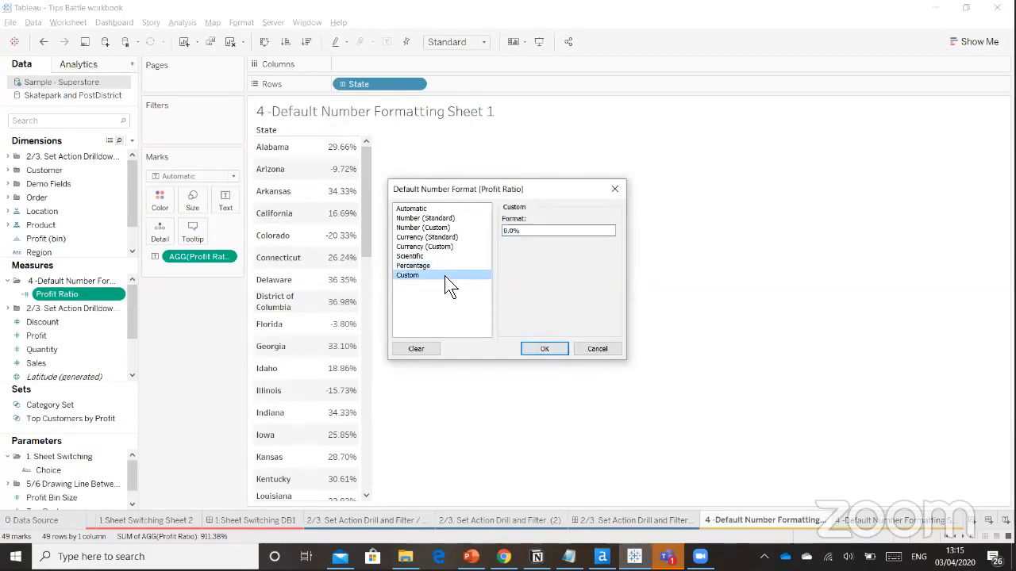
{"action": "left_click", "coordinate": [536, 232]}
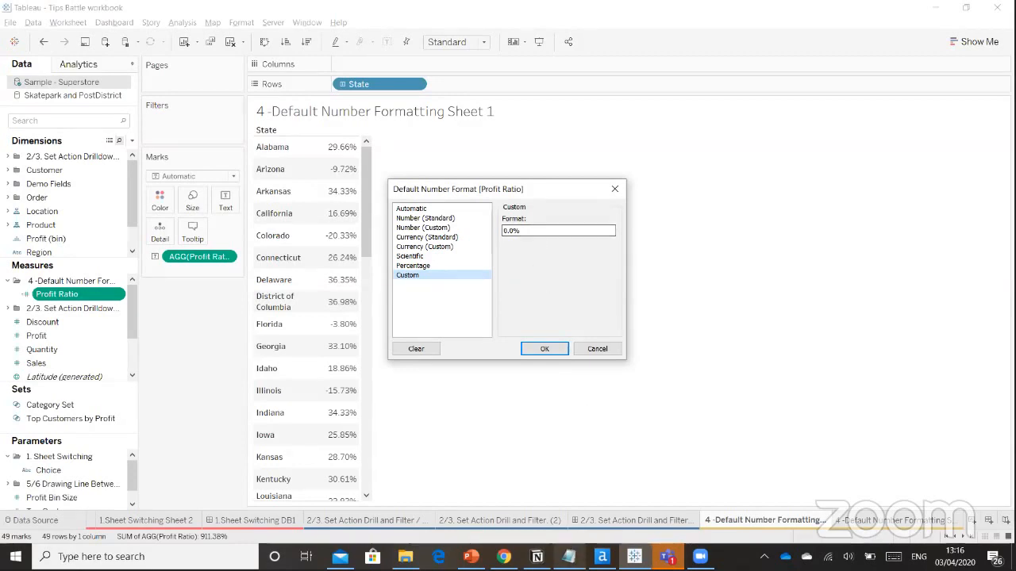
{"action": "mouse_move", "coordinate": [568, 557]}
{"action": "left_click", "coordinate": [572, 521]}
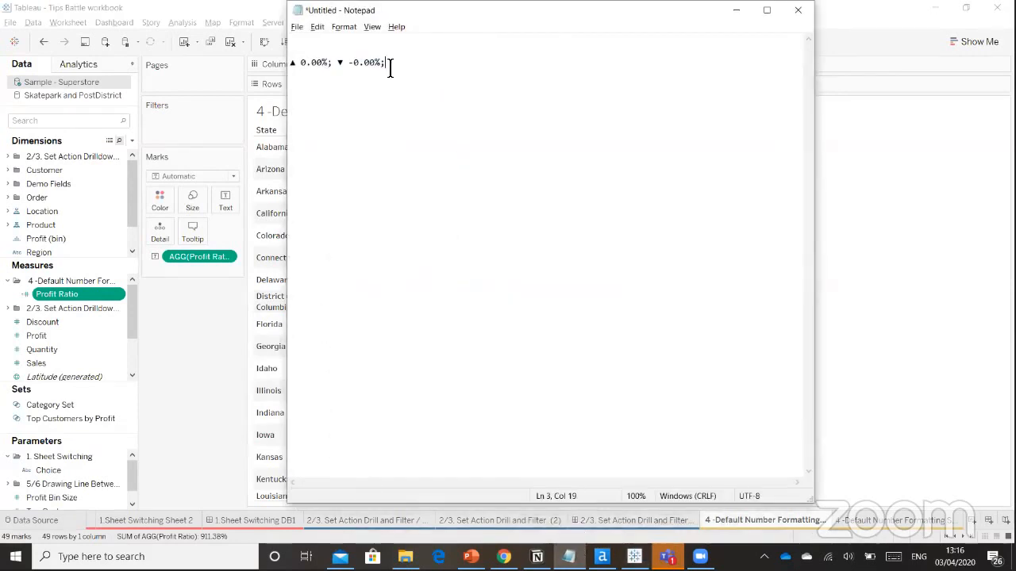
{"action": "left_click_drag", "start_coordinate": [388, 64], "coordinate": [289, 62]}
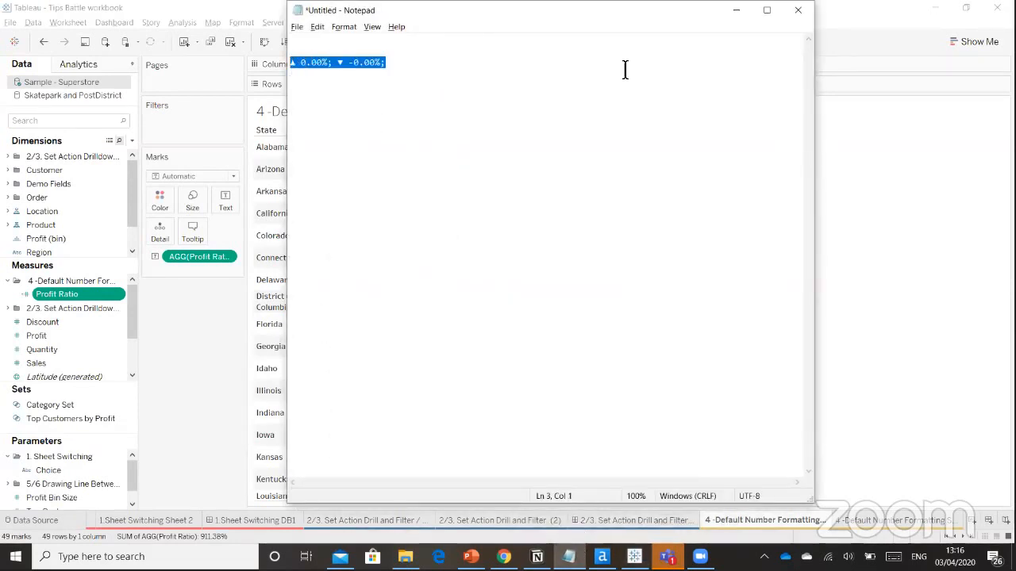
{"action": "left_click", "coordinate": [728, 17]}
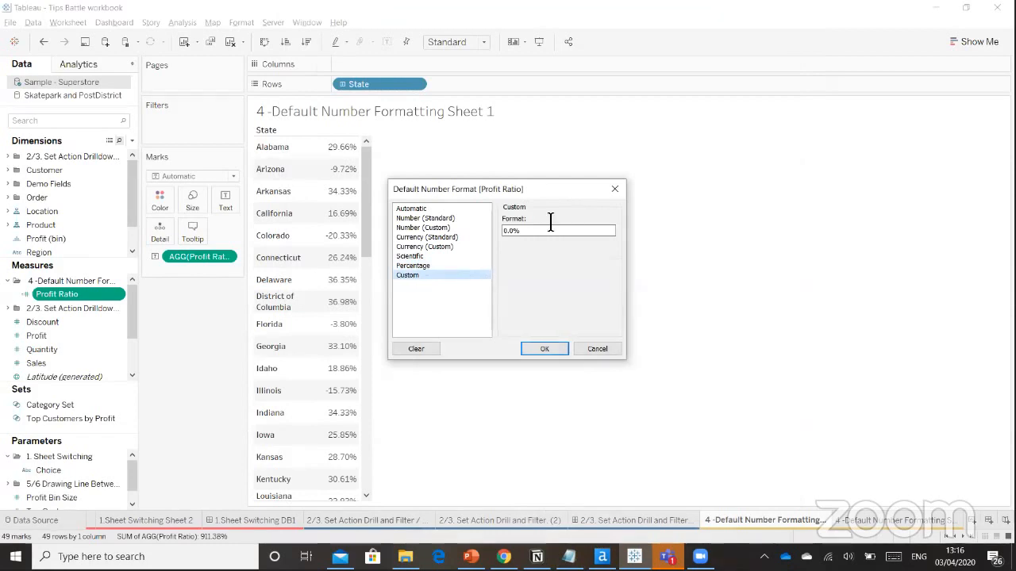
{"action": "left_click_drag", "start_coordinate": [549, 230], "coordinate": [449, 221]}
{"action": "key", "text": "ctrl+v"}
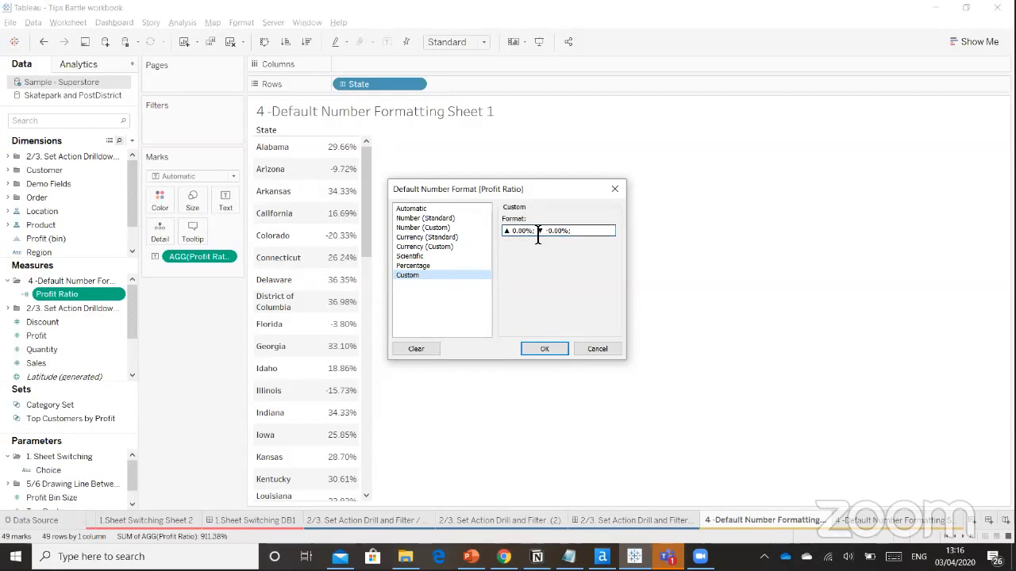
Edit the custom default format to "▲0.0%; ▼0.0%;" and apply it to Profit Ratio.
{"action": "left_click", "coordinate": [527, 235]}
{"action": "key", "text": "BackSpace"}
{"action": "key", "text": "BackSpace"}
{"action": "left_click", "coordinate": [547, 235]}
{"action": "key", "text": "BackSpace"}
{"action": "key", "text": "BackSpace"}
{"action": "left_click", "coordinate": [513, 233]}
{"action": "left_click", "coordinate": [555, 346]}
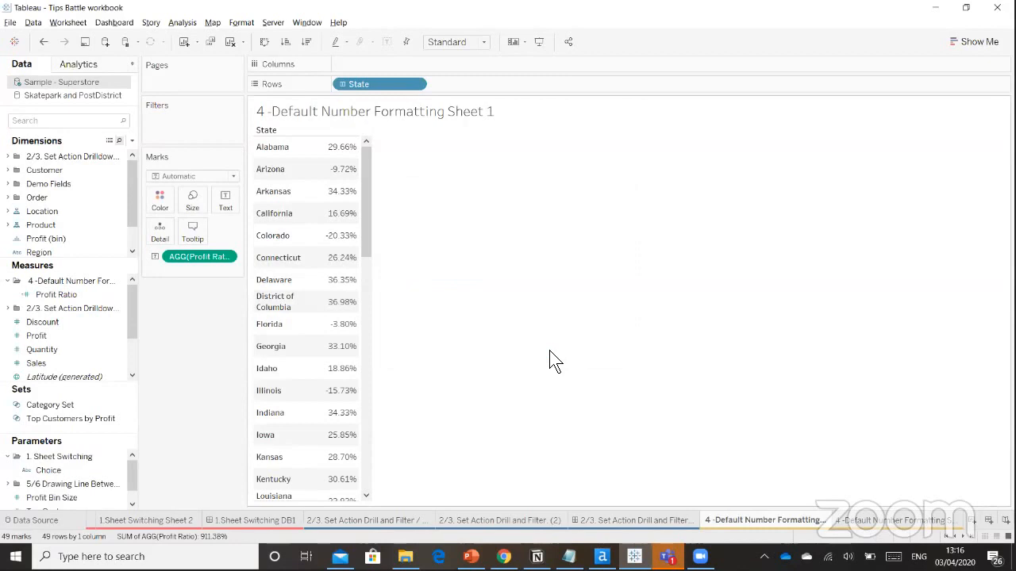
Try to refresh AGG(Profit Ratio) on the Marks card with the Profit Ratio field, and review the field's default number format.
{"action": "left_click_drag", "start_coordinate": [49, 295], "coordinate": [198, 259]}
{"action": "left_click", "coordinate": [89, 294]}
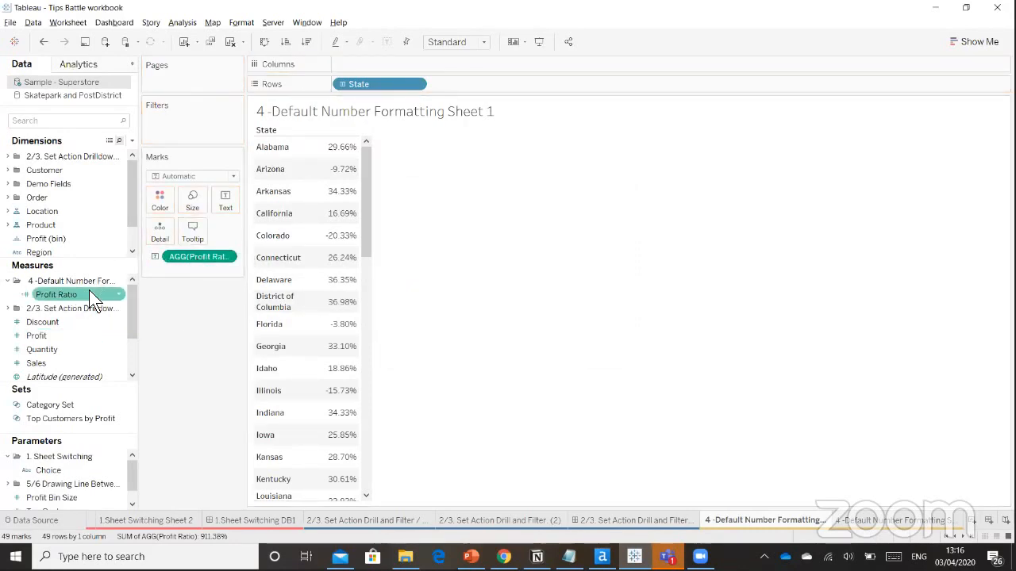
{"action": "right_click", "coordinate": [89, 290]}
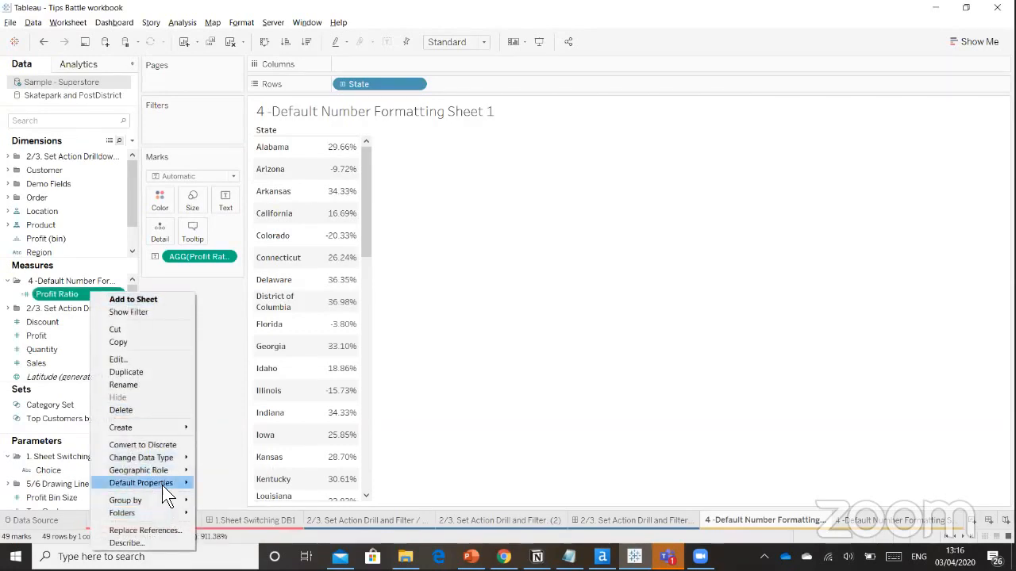
{"action": "mouse_move", "coordinate": [162, 485]}
{"action": "left_click", "coordinate": [237, 512]}
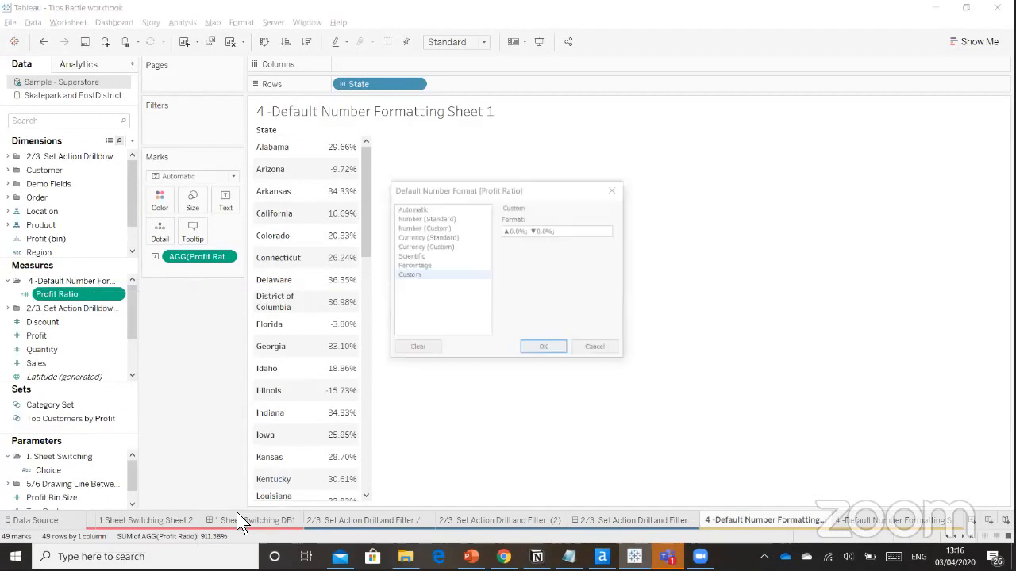
{"action": "left_click", "coordinate": [543, 349]}
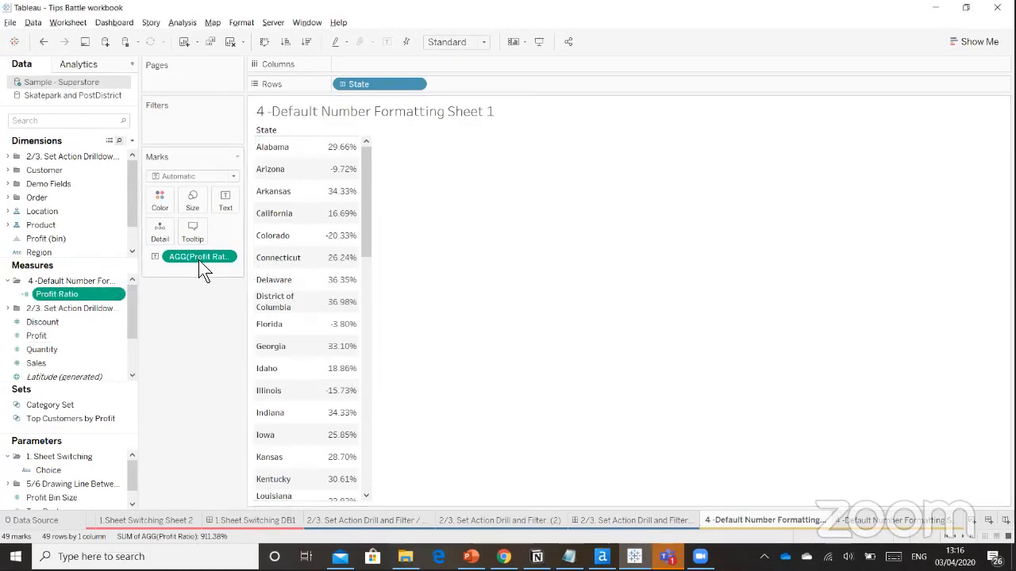
Remove and re-add Profit Ratio as text on Sheet 1, and compare its number format with 4 -Default Number Formatting Sheet 2.
{"action": "left_click_drag", "start_coordinate": [199, 256], "coordinate": [215, 326]}
{"action": "left_click_drag", "start_coordinate": [54, 294], "coordinate": [229, 208]}
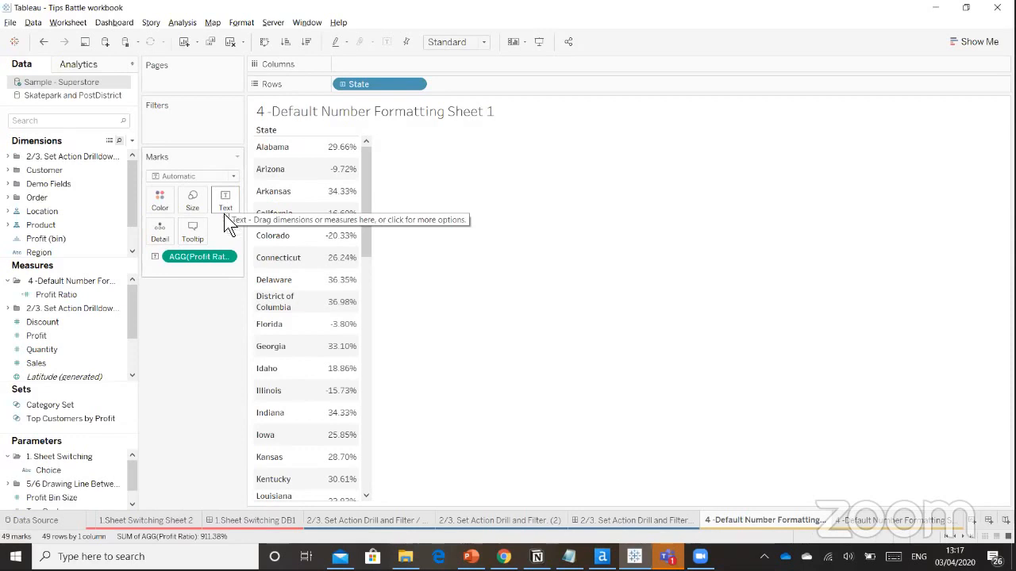
{"action": "left_click", "coordinate": [880, 521]}
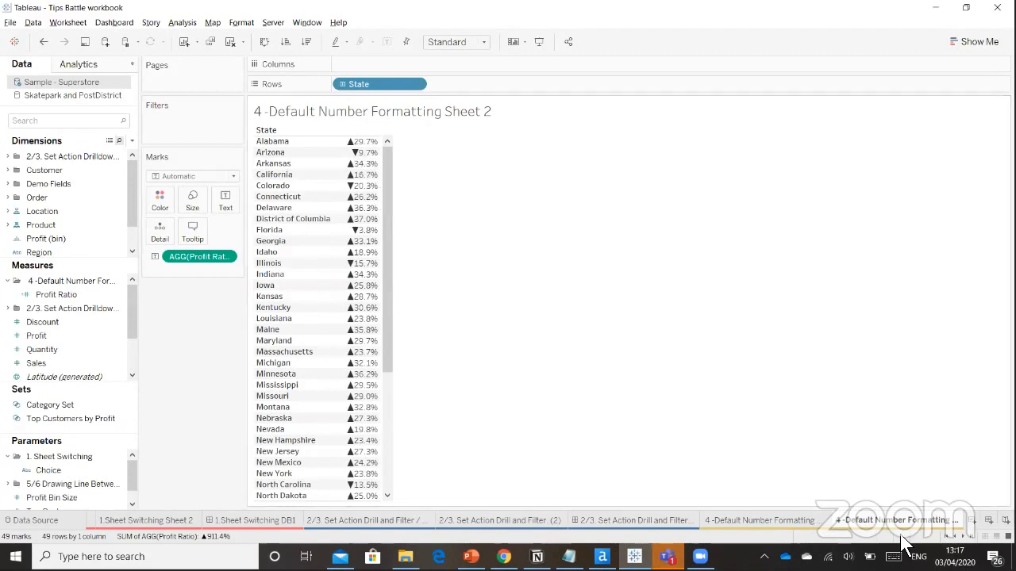
{"action": "left_click", "coordinate": [806, 515]}
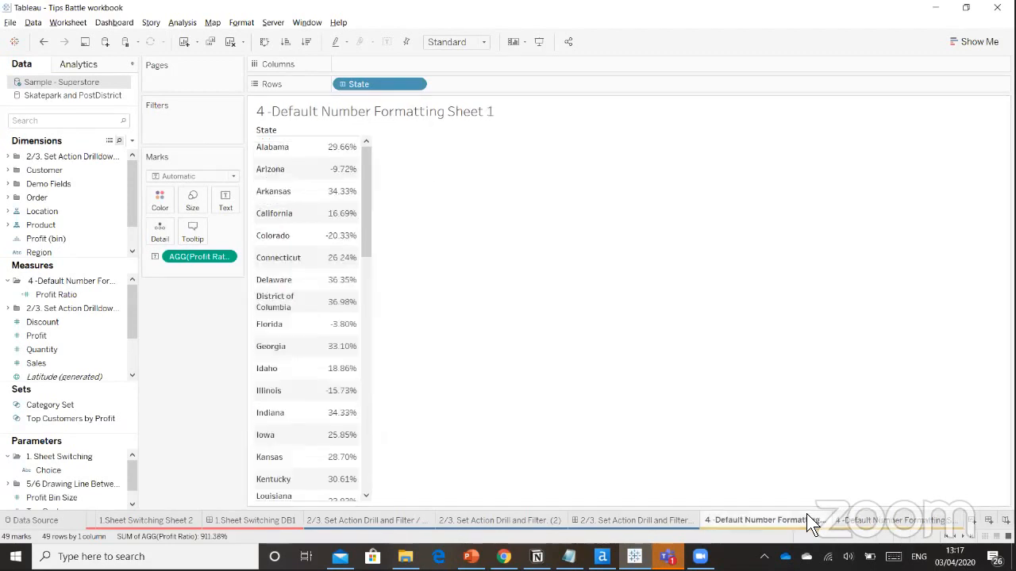
{"action": "left_click", "coordinate": [857, 519]}
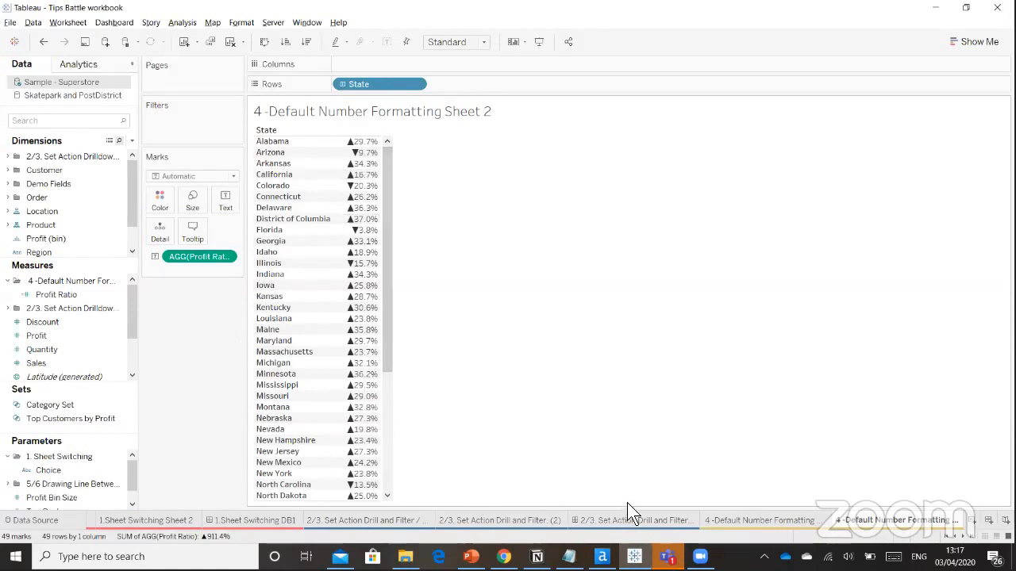
Switch to the Tableau Superstore workbook and add a new worksheet.
{"action": "left_click", "coordinate": [961, 536]}
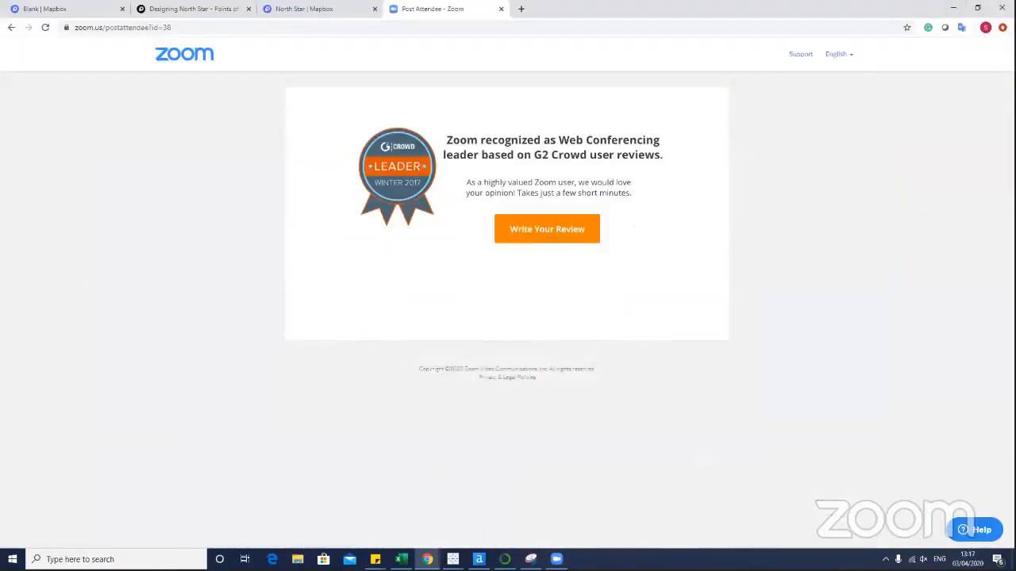
{"action": "mouse_move", "coordinate": [507, 520]}
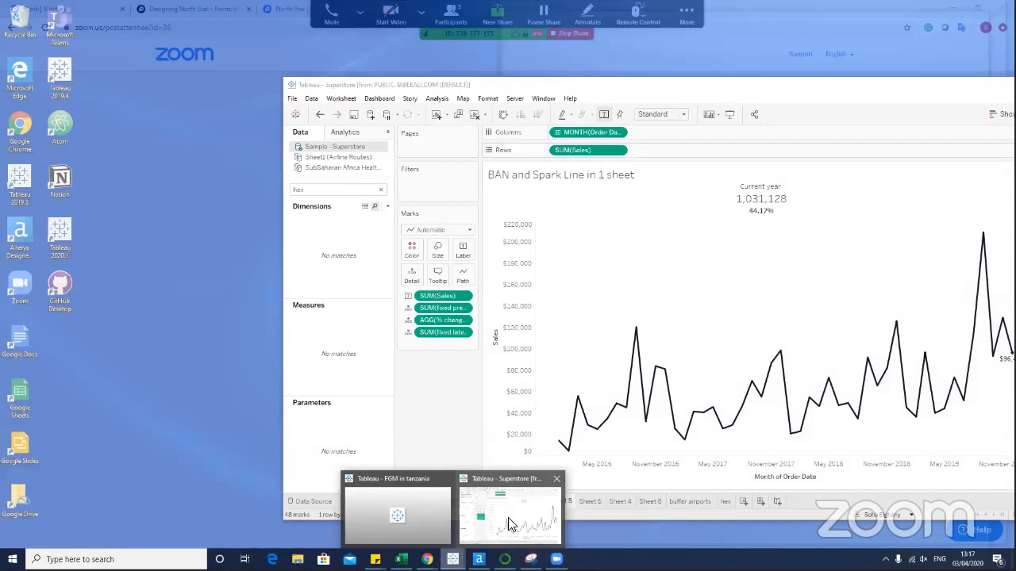
{"action": "left_click", "coordinate": [510, 524]}
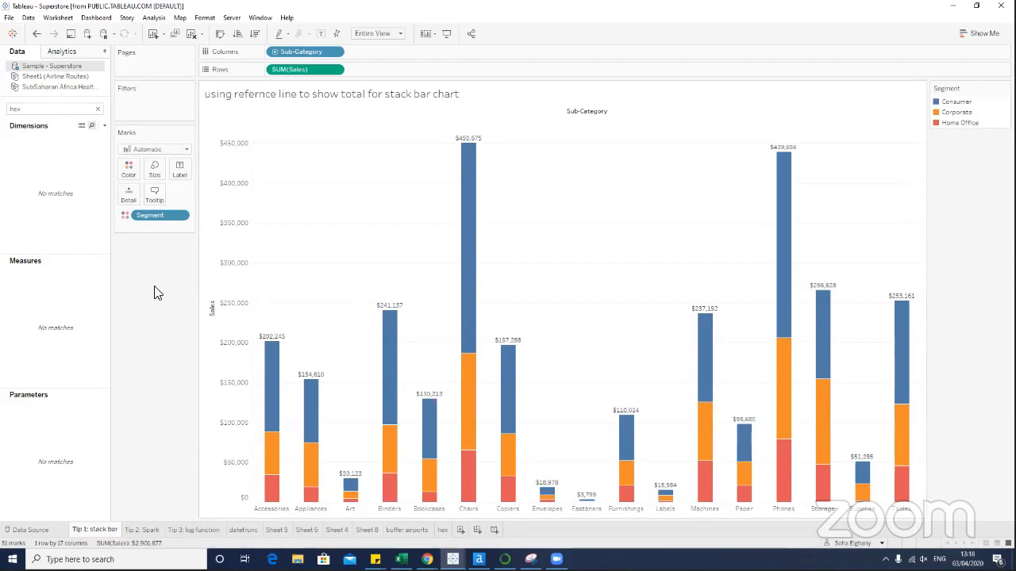
{"action": "left_click", "coordinate": [460, 535]}
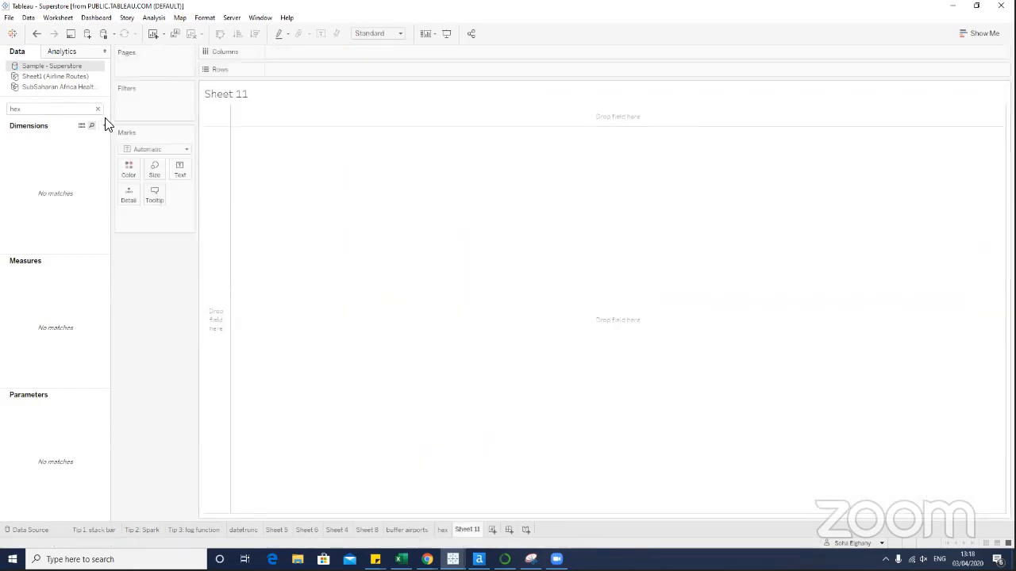
Replace the "hex" field search with "sal" and place Sales on Rows.
{"action": "left_click", "coordinate": [86, 109]}
{"action": "key", "text": "BackSpace"}
{"action": "key", "text": "BackSpace"}
{"action": "key", "text": "BackSpace"}
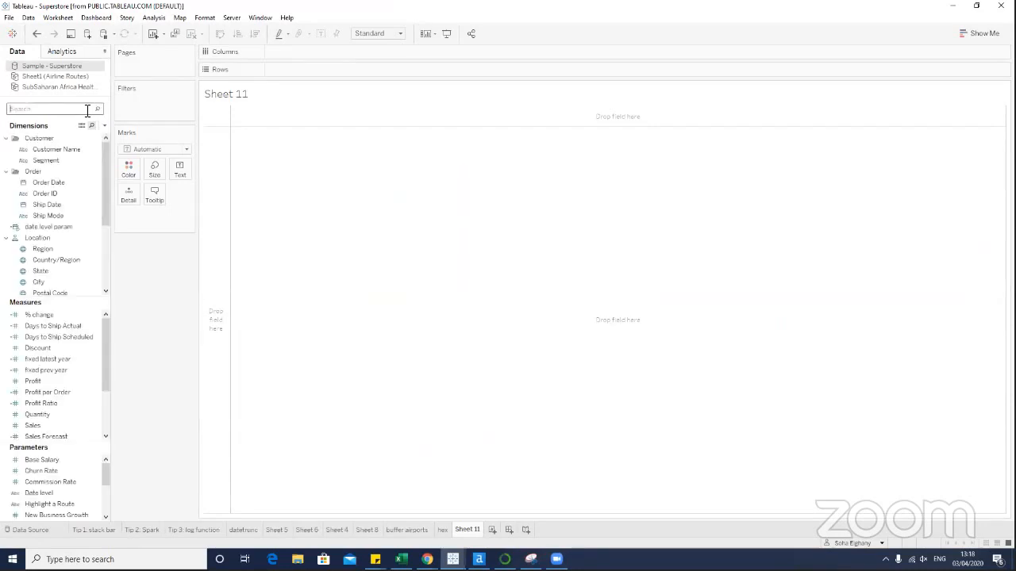
{"action": "type", "text": "sal"}
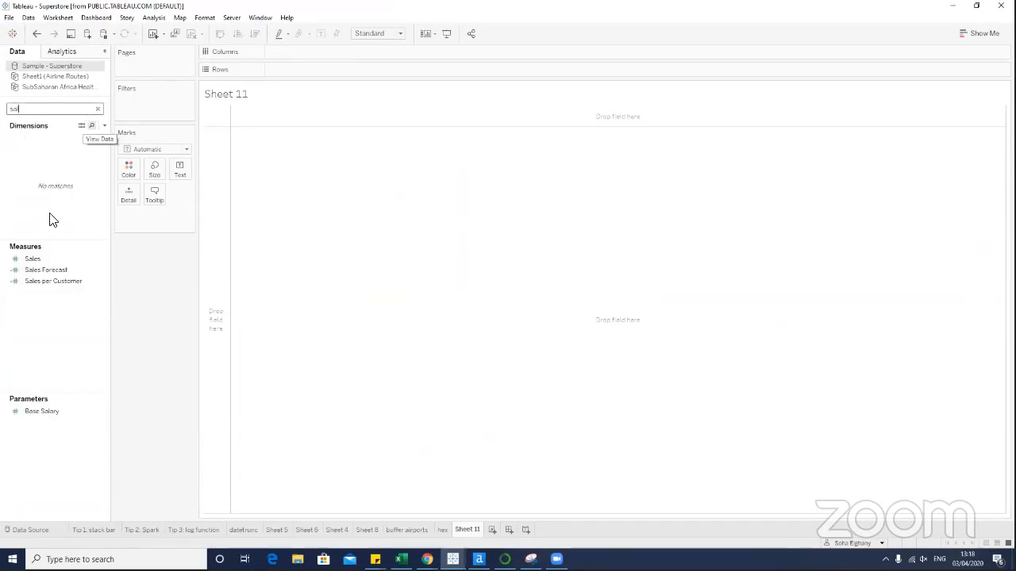
{"action": "mouse_move", "coordinate": [33, 260]}
{"action": "left_mouse_down"}
{"action": "mouse_move", "coordinate": [226, 133]}
{"action": "mouse_move", "coordinate": [275, 79]}
{"action": "left_mouse_up"}
Search the fields for "sub" and place Sub-Category on Columns.
{"action": "left_click", "coordinate": [80, 109]}
{"action": "key", "text": "BackSpace"}
{"action": "key", "text": "BackSpace"}
{"action": "key", "text": "BackSpace"}
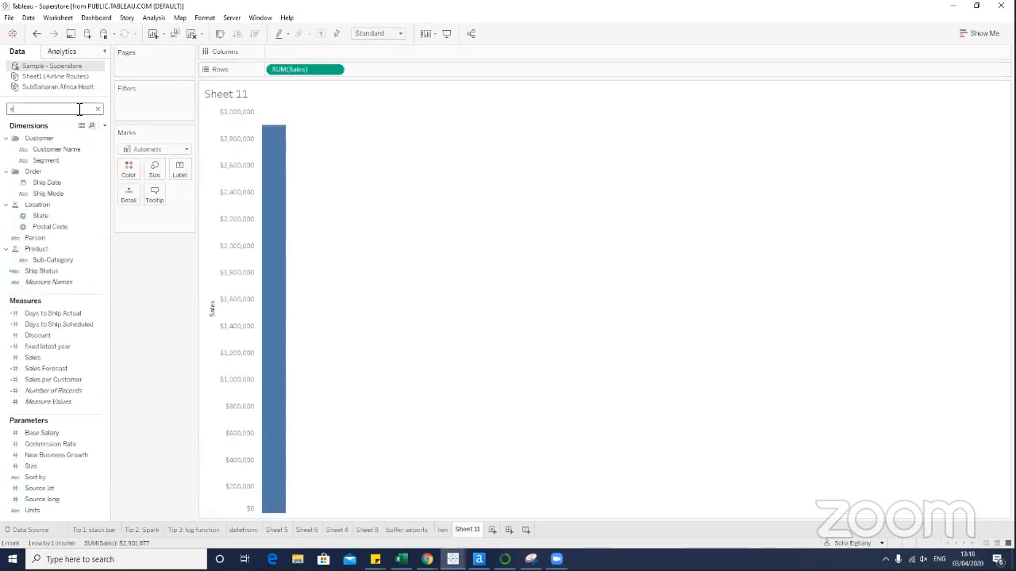
{"action": "type", "text": "sub"}
{"action": "left_click", "coordinate": [52, 151]}
{"action": "left_click_drag", "start_coordinate": [54, 153], "coordinate": [297, 51]}
Search the fields for "seg", color the bars by Segment and label the bar segments with SUM(Sales).
{"action": "left_click", "coordinate": [53, 109]}
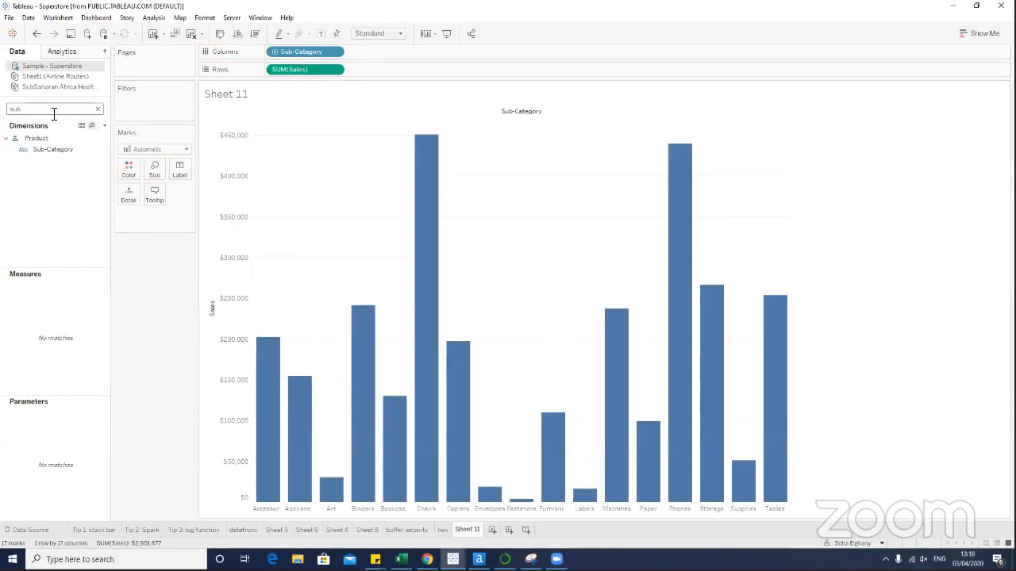
{"action": "key", "text": "BackSpace"}
{"action": "key", "text": "BackSpace"}
{"action": "key", "text": "BackSpace"}
{"action": "type", "text": "seg"}
{"action": "left_click_drag", "start_coordinate": [48, 150], "coordinate": [131, 174]}
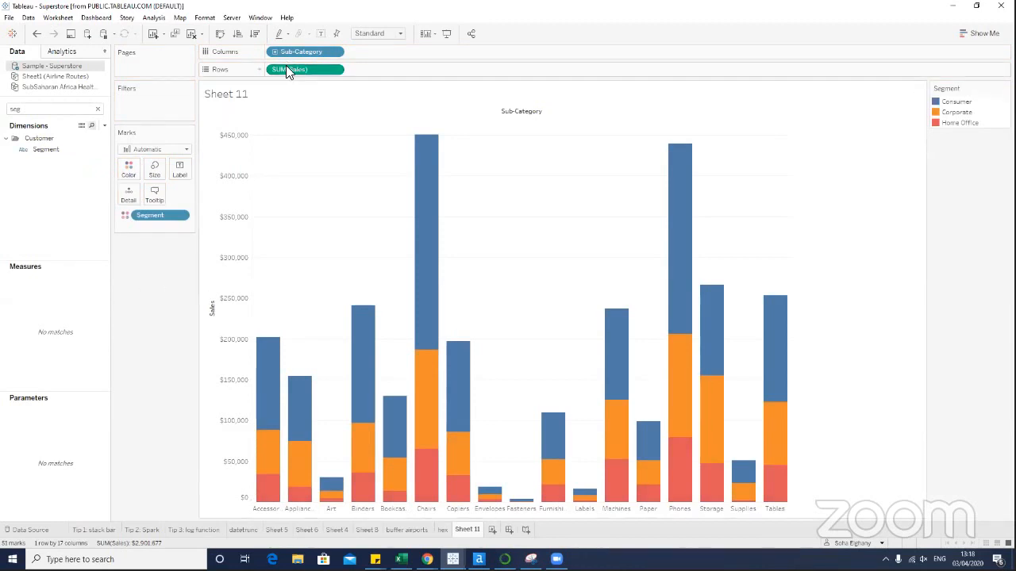
{"action": "left_click_drag", "start_coordinate": [290, 70], "coordinate": [219, 141]}
{"action": "left_click_drag", "start_coordinate": [286, 69], "coordinate": [181, 168]}
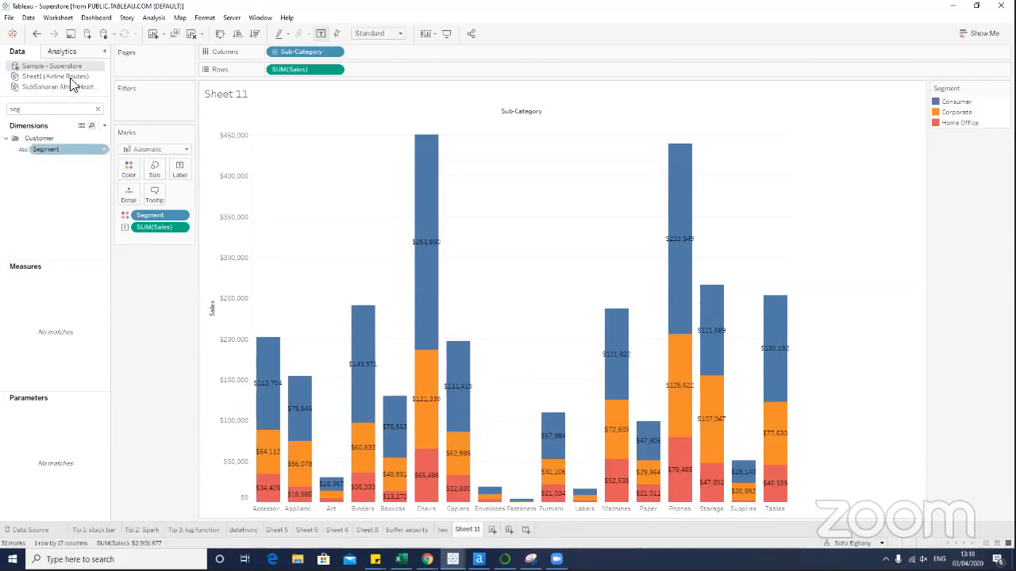
Add a per-cell reference line for the average of SUM(Sales) to the stacked bars, with its label set to Value.
{"action": "left_click", "coordinate": [64, 51]}
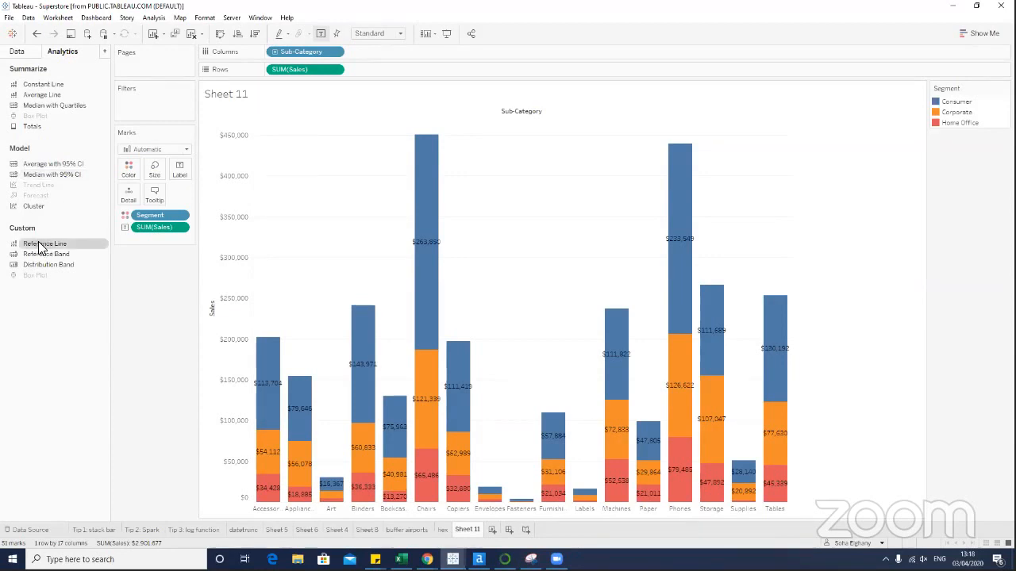
{"action": "left_click_drag", "start_coordinate": [40, 247], "coordinate": [389, 131]}
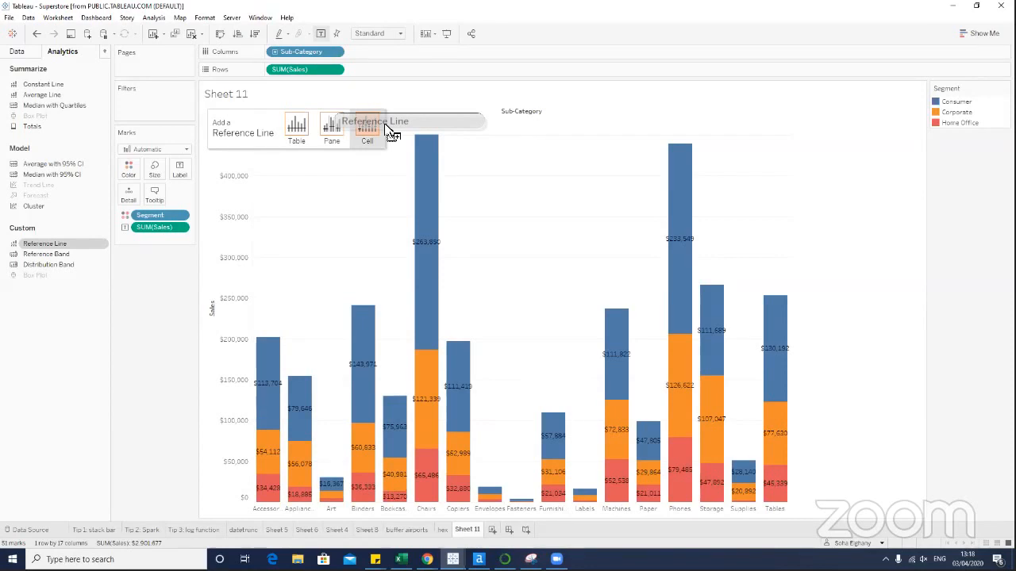
{"action": "left_click_drag", "start_coordinate": [389, 131], "coordinate": [388, 131]}
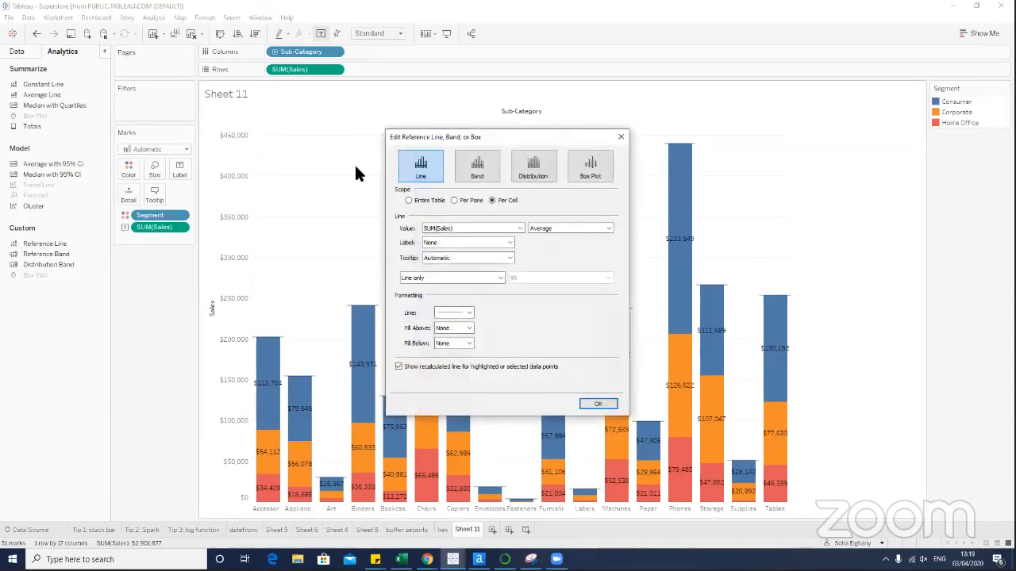
{"action": "left_click", "coordinate": [509, 244]}
{"action": "left_click", "coordinate": [499, 258]}
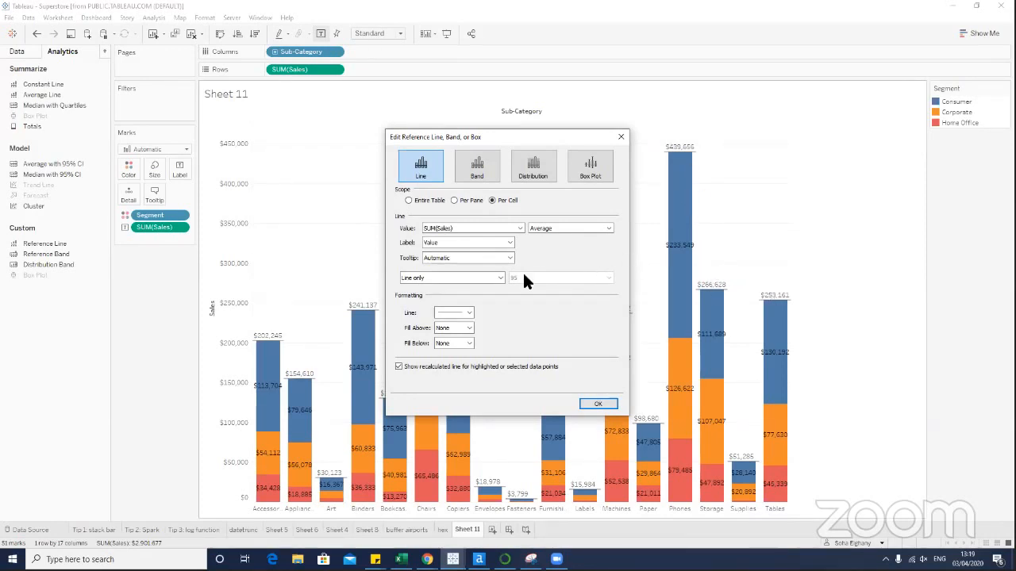
Set the reference line's line style to None and accept the reference line settings.
{"action": "left_click", "coordinate": [469, 314]}
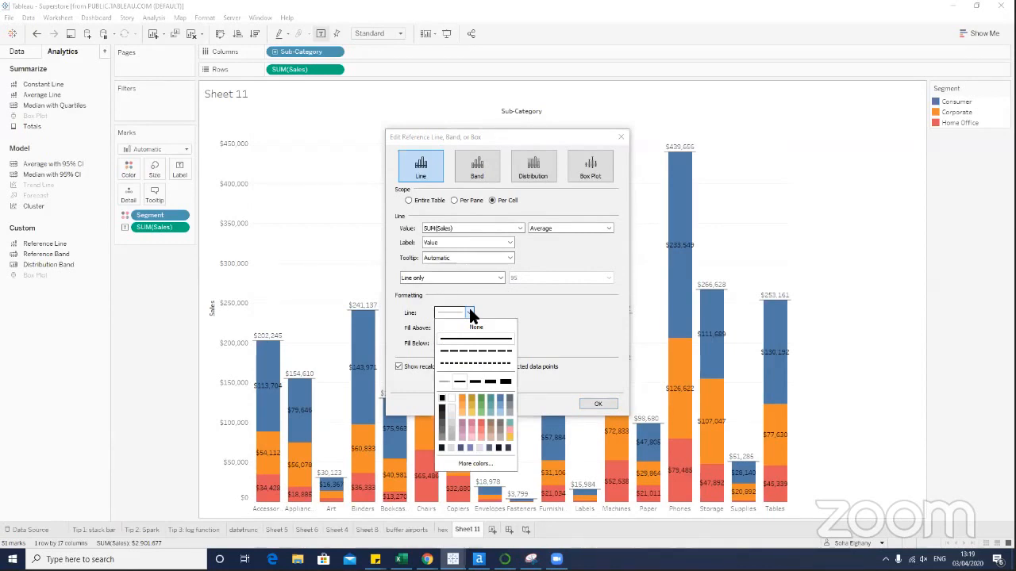
{"action": "left_click", "coordinate": [475, 328]}
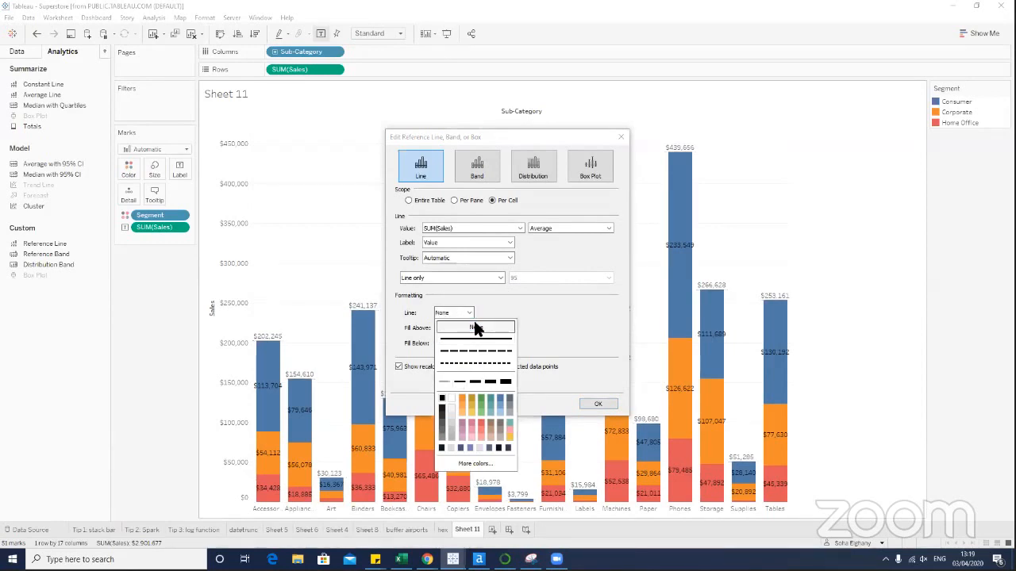
{"action": "left_click", "coordinate": [544, 350]}
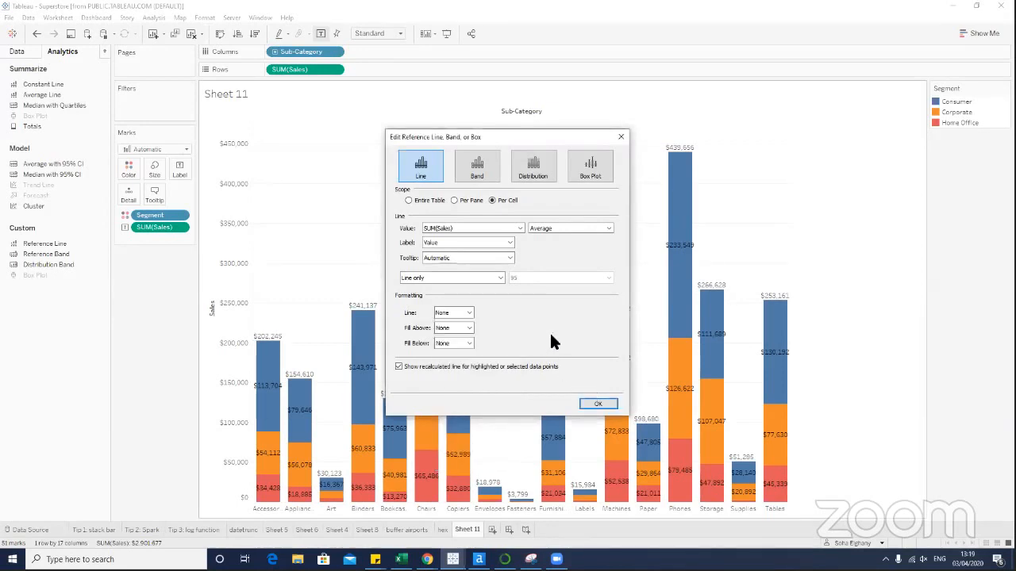
{"action": "left_click", "coordinate": [588, 402]}
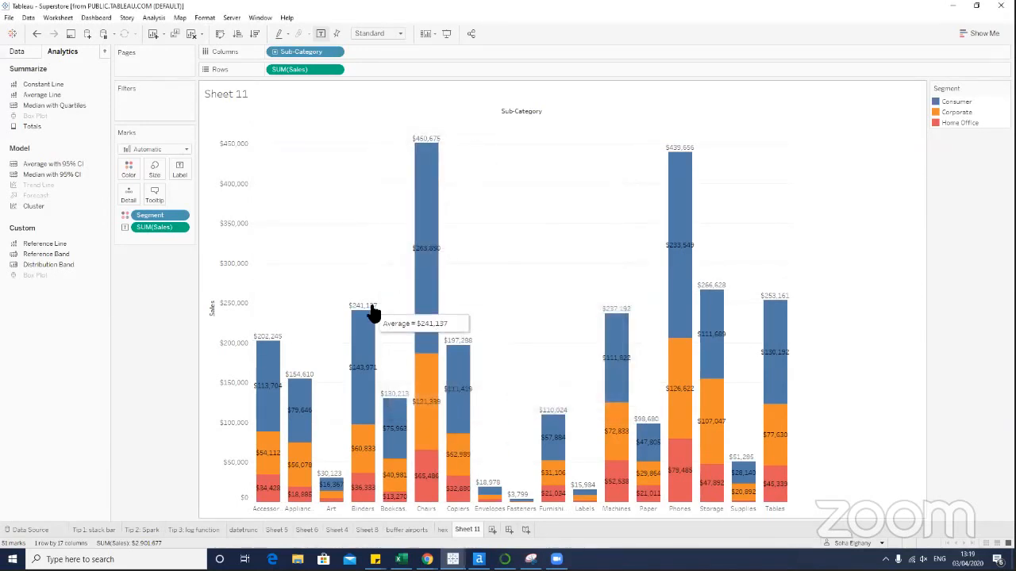
Format the reference line label with centered horizontal alignment after trying left alignment.
{"action": "right_click", "coordinate": [372, 310]}
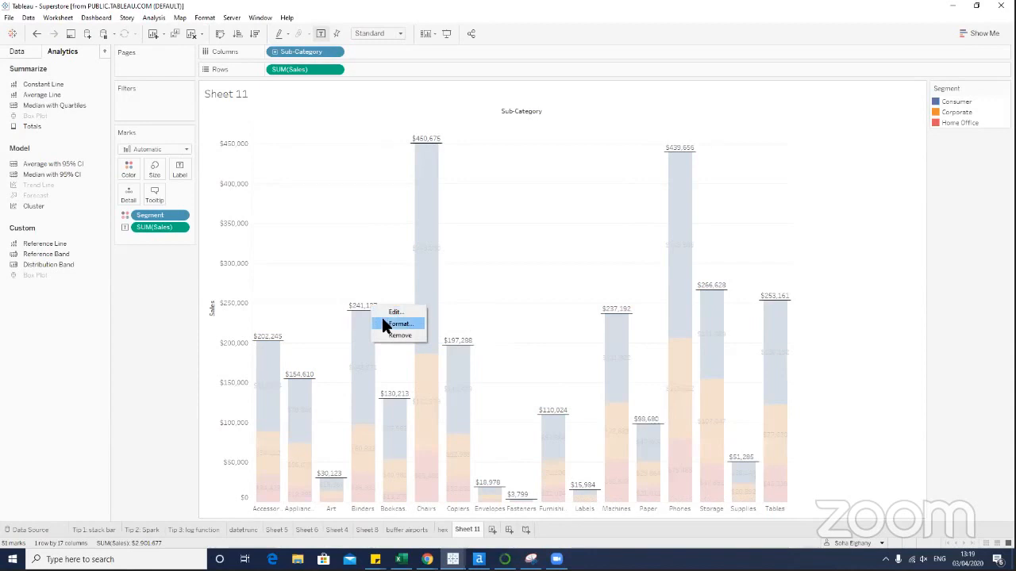
{"action": "left_click", "coordinate": [392, 324]}
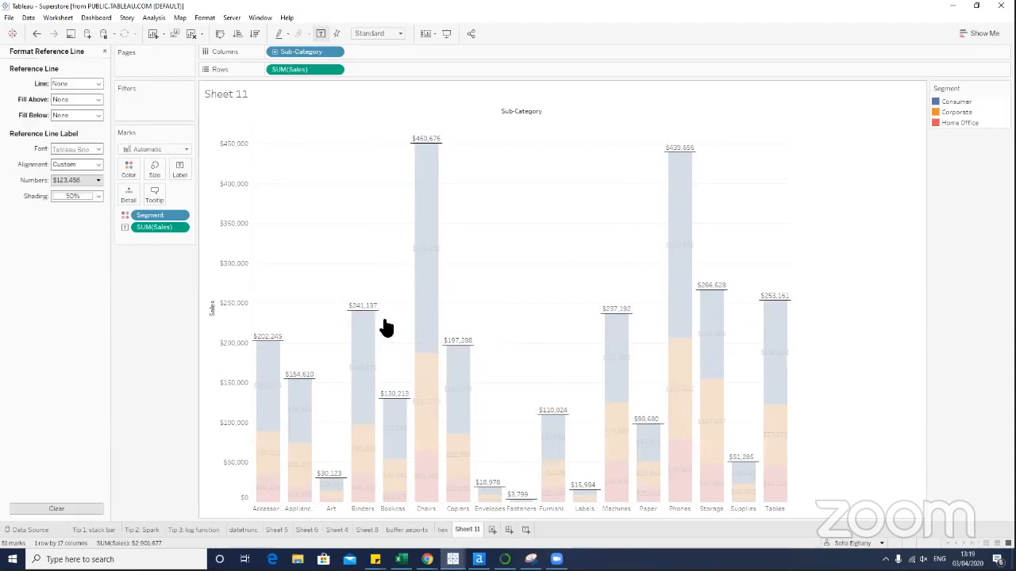
{"action": "left_click", "coordinate": [97, 163]}
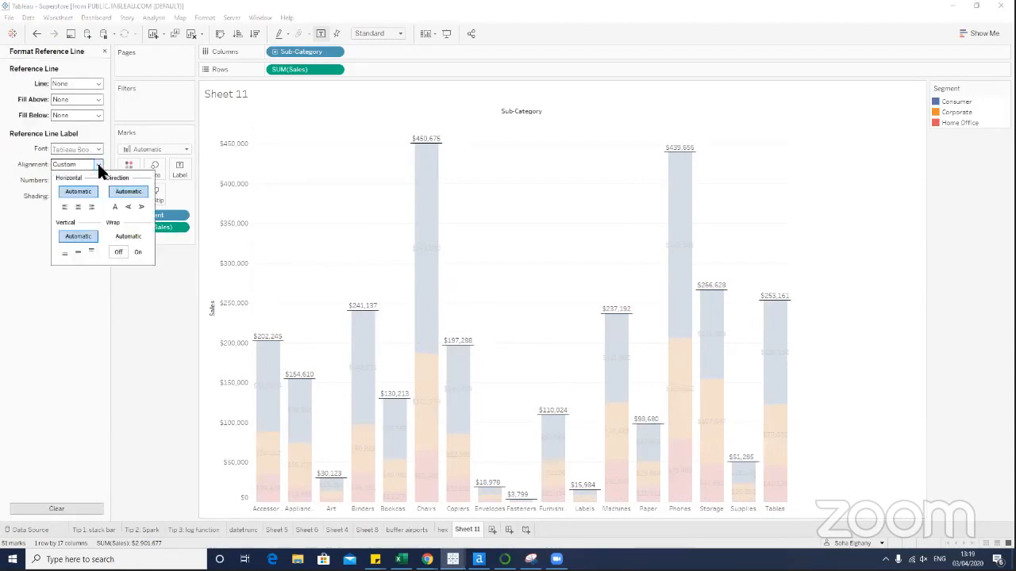
{"action": "left_click", "coordinate": [64, 207]}
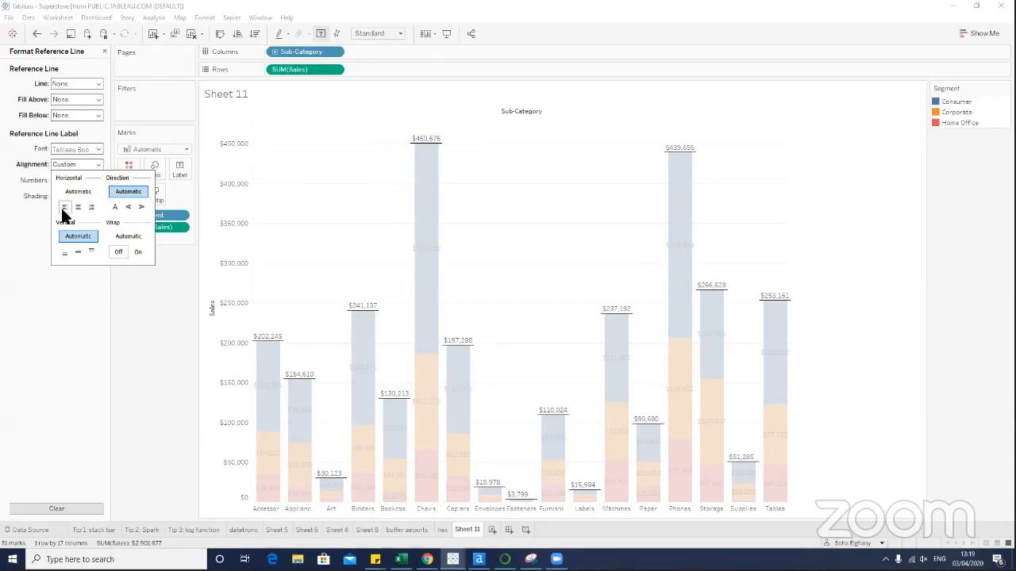
{"action": "left_click", "coordinate": [77, 207]}
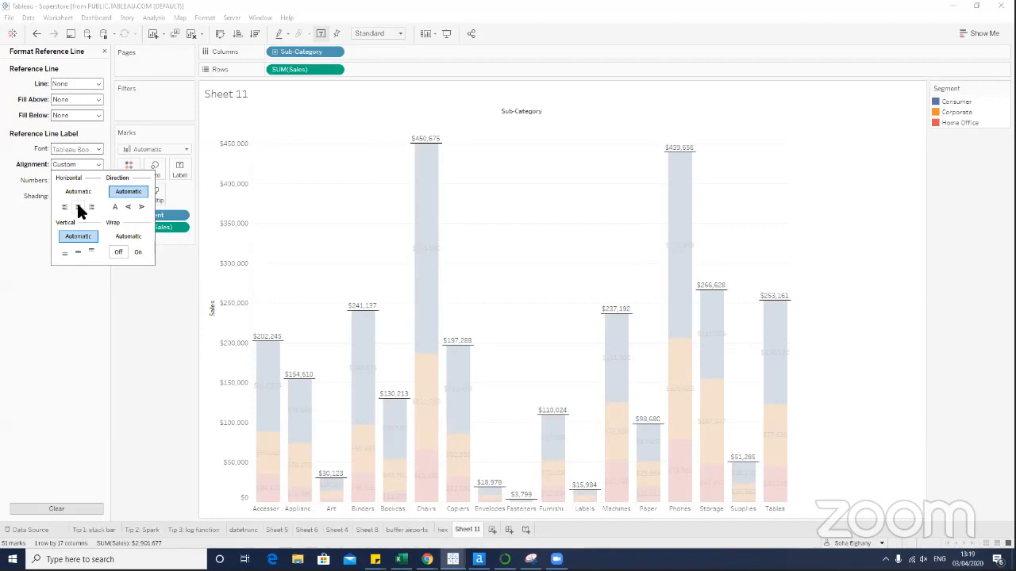
{"action": "left_click", "coordinate": [141, 293]}
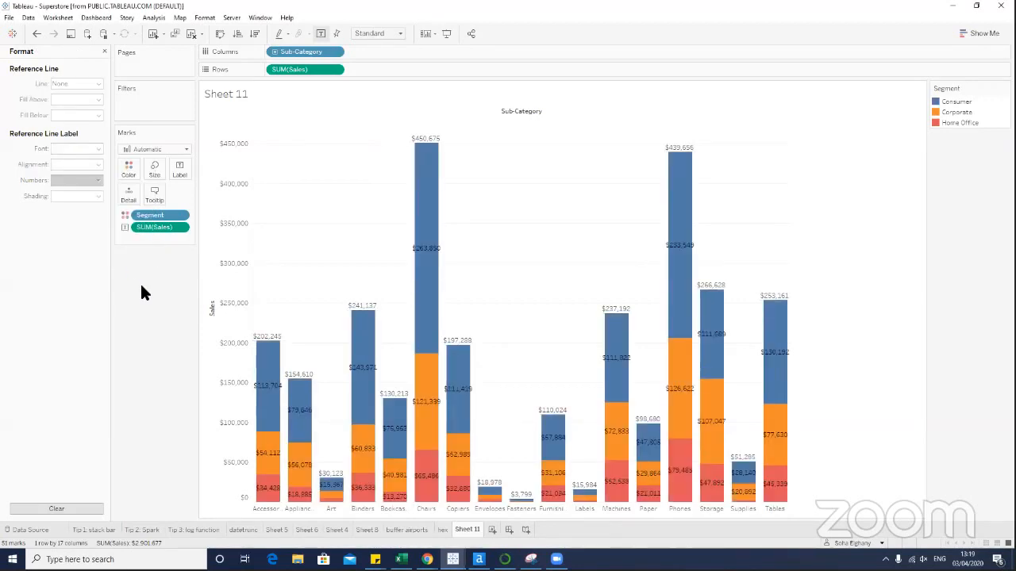
Give the stacked bar segments a white border.
{"action": "mouse_move", "coordinate": [414, 147]}
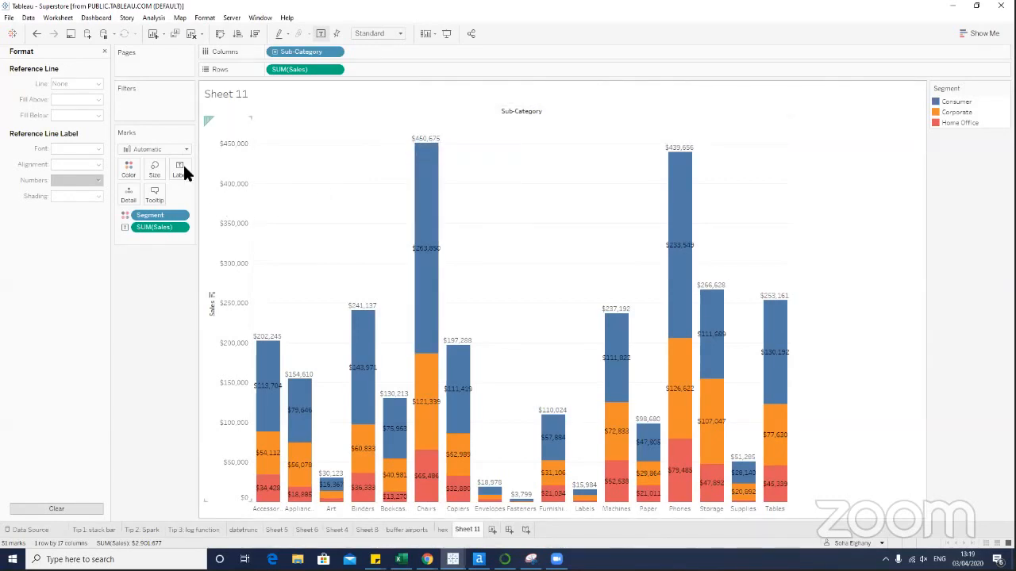
{"action": "left_click", "coordinate": [130, 161]}
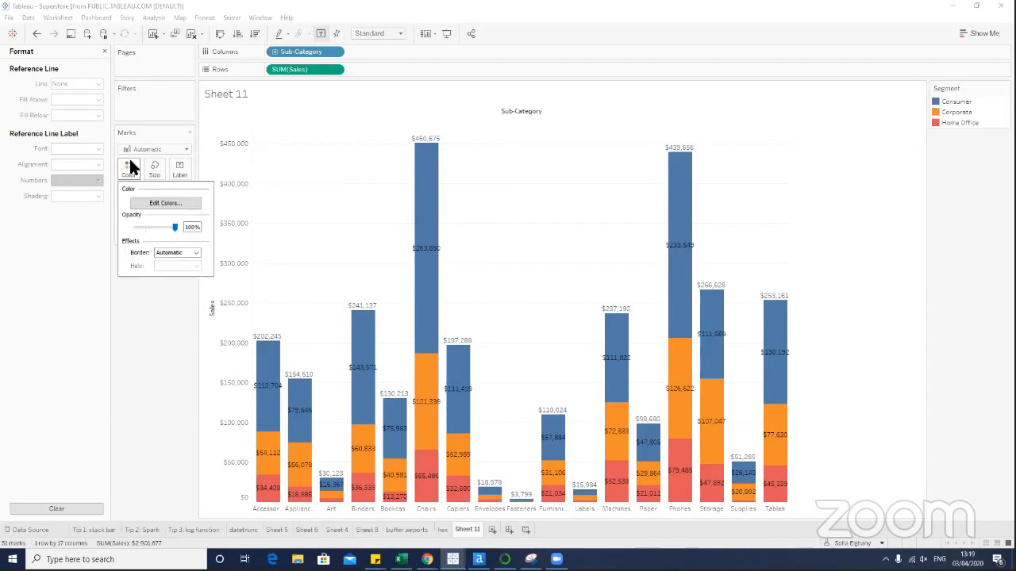
{"action": "left_click", "coordinate": [166, 250]}
{"action": "left_click", "coordinate": [169, 292]}
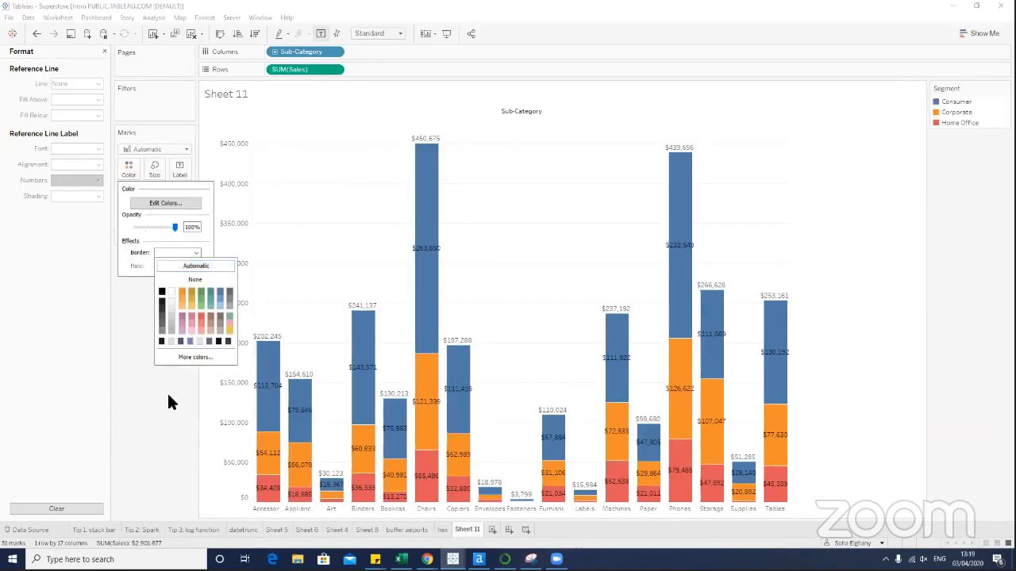
{"action": "left_click", "coordinate": [169, 396]}
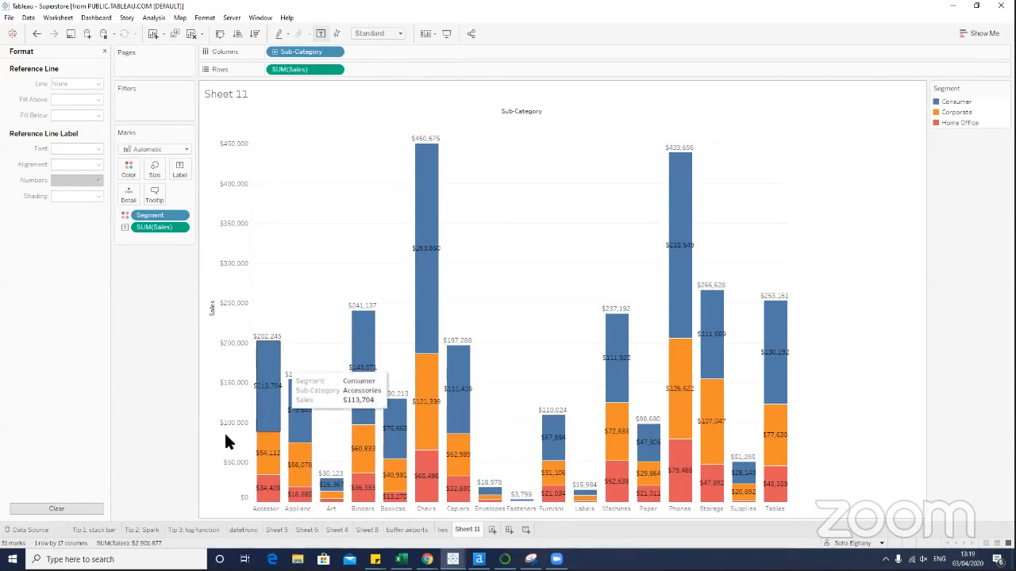
Check the Tip 2: Spark sheet, add a new worksheet and place Order Date on Columns as a continuous month.
{"action": "left_click", "coordinate": [144, 530]}
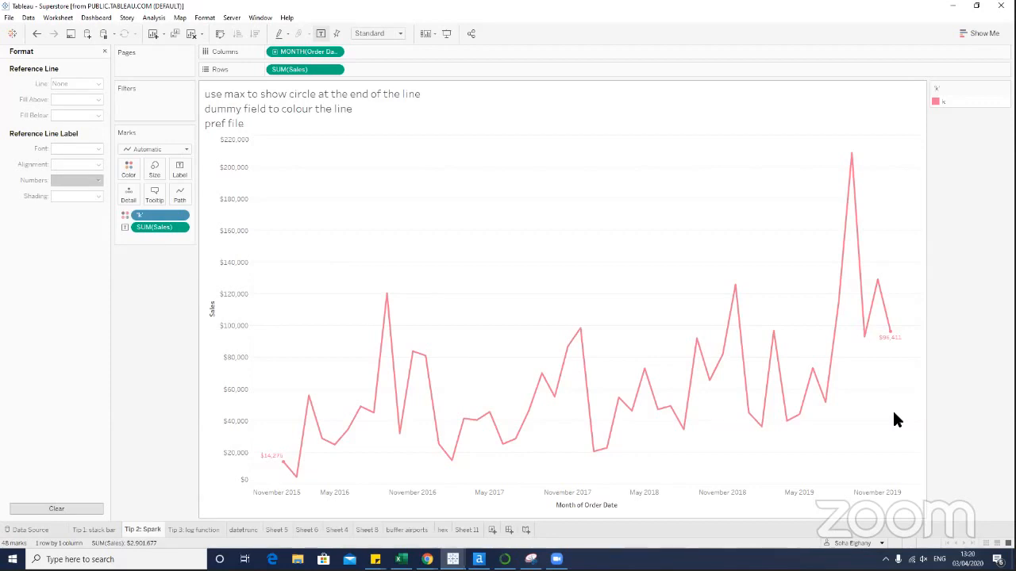
{"action": "left_click", "coordinate": [492, 530]}
{"action": "left_click", "coordinate": [28, 108]}
{"action": "type", "text": "order"}
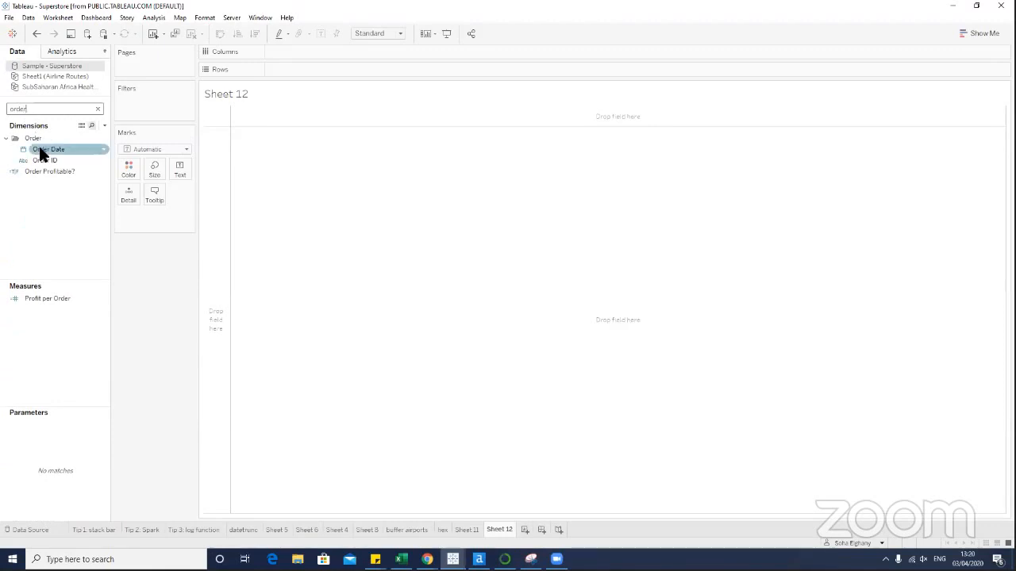
{"action": "double_click", "coordinate": [39, 149]}
{"action": "left_click", "coordinate": [336, 52]}
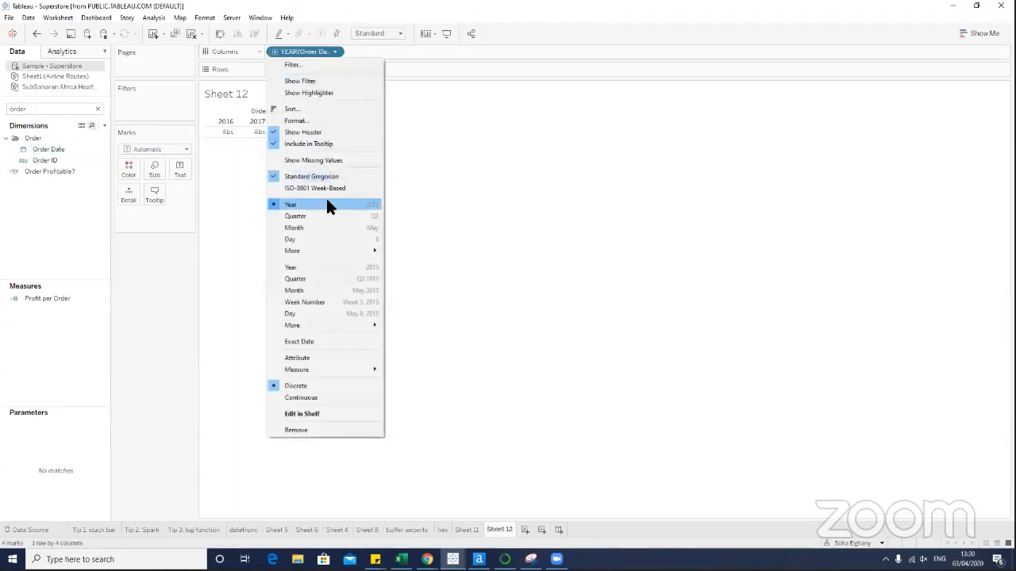
{"action": "left_click", "coordinate": [319, 273]}
Search the fields for "sale", place Sales on Rows and label the line with SUM(Sales).
{"action": "double_click", "coordinate": [82, 110]}
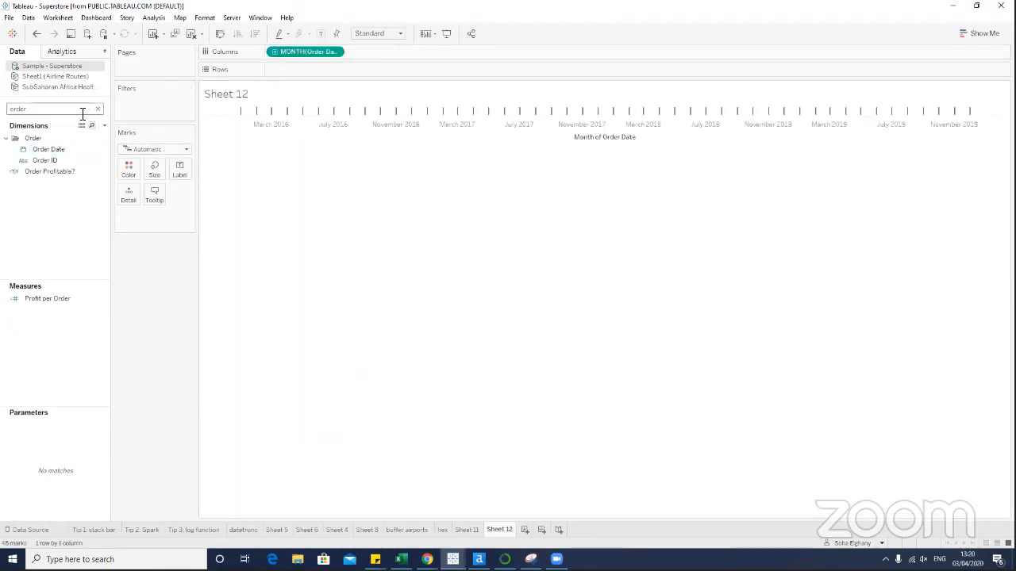
{"action": "type", "text": "sale"}
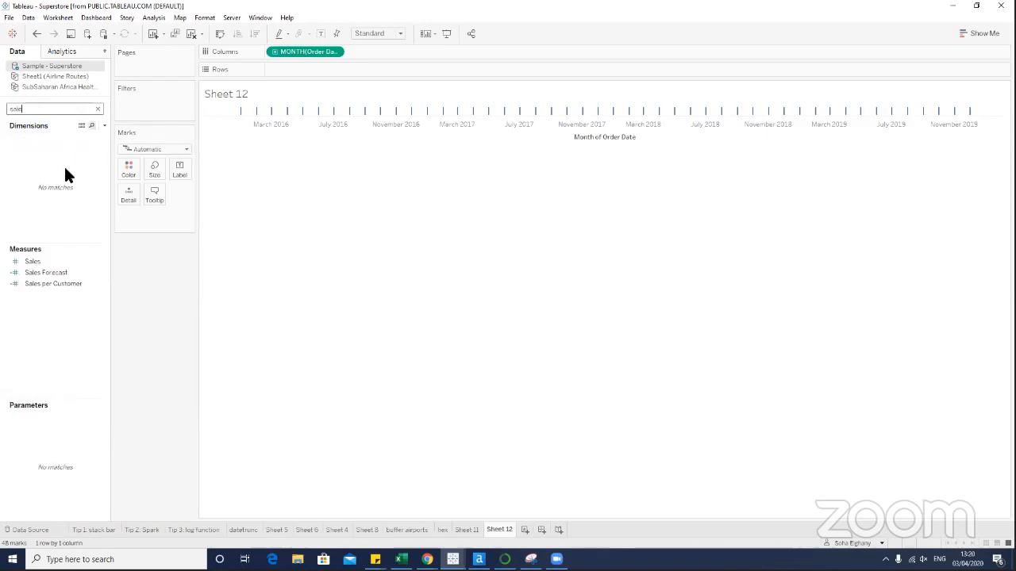
{"action": "left_click", "coordinate": [46, 263]}
{"action": "double_click", "coordinate": [46, 263]}
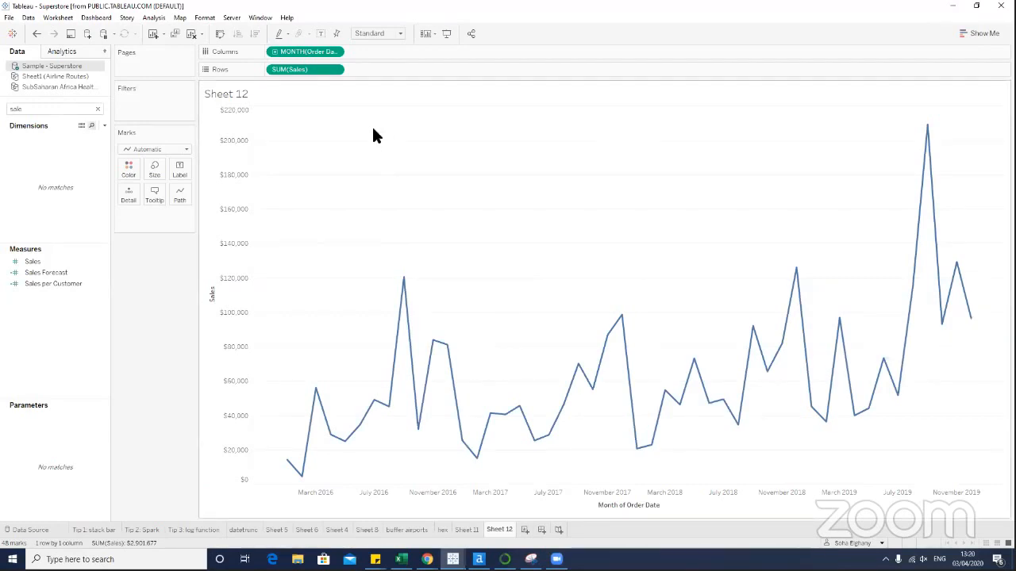
{"action": "left_click_drag", "start_coordinate": [284, 73], "coordinate": [180, 176]}
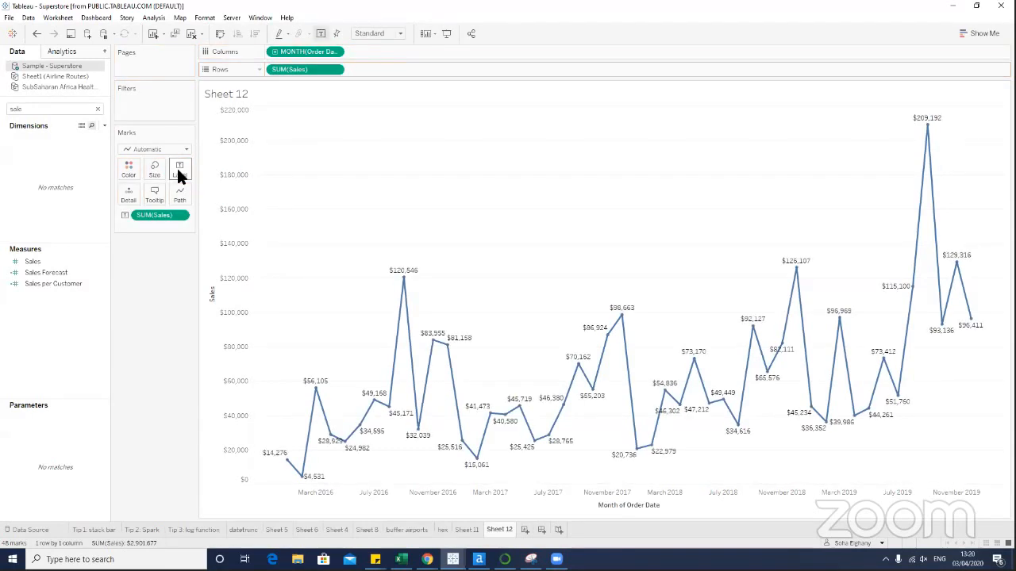
Try labels on Line Ends, and switch the labeled marks to Min/Max based on the MONTH(Order Date) field.
{"action": "left_click", "coordinate": [177, 172]}
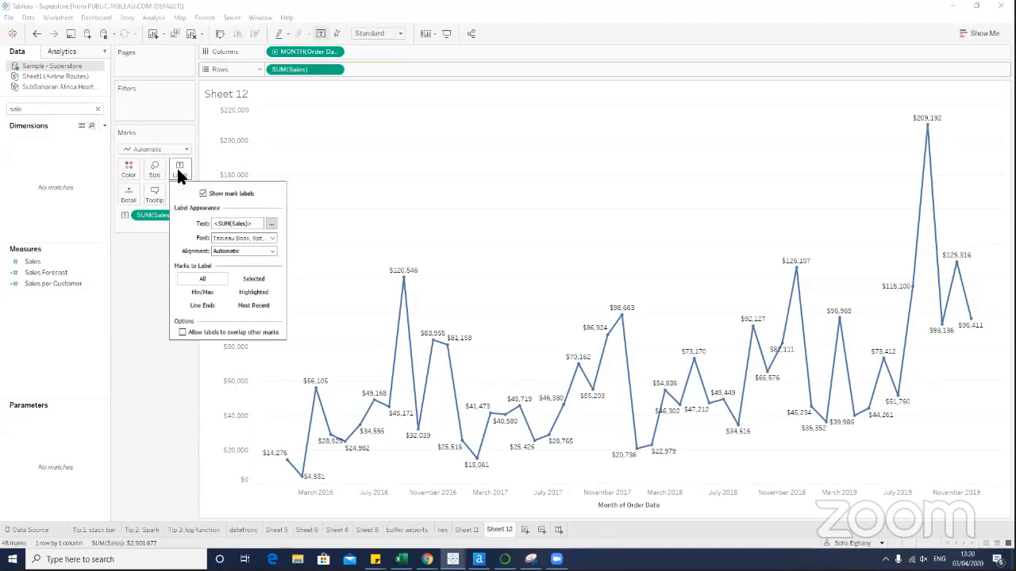
{"action": "left_click", "coordinate": [211, 305]}
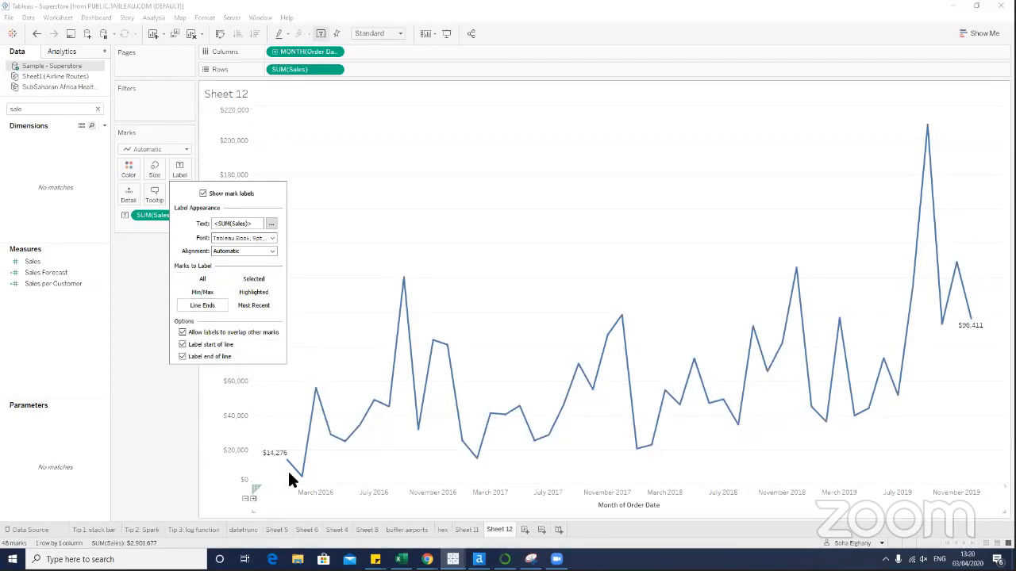
{"action": "left_click", "coordinate": [203, 293]}
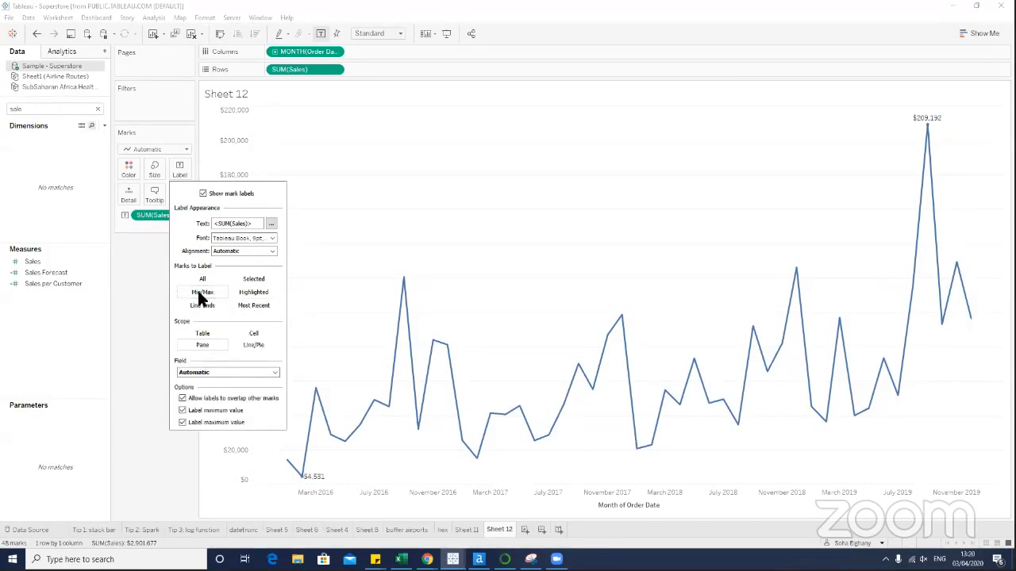
{"action": "left_click", "coordinate": [208, 371]}
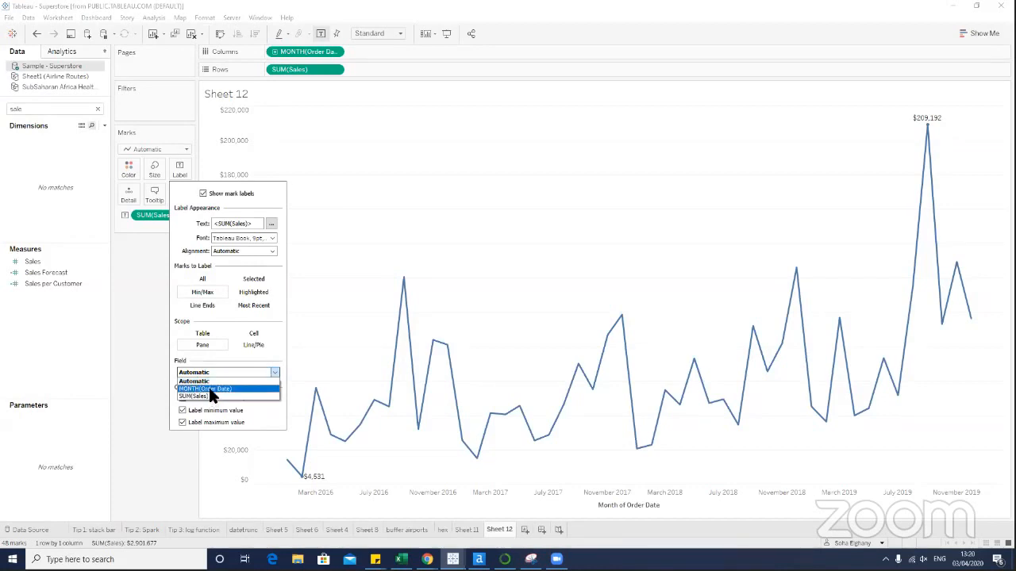
{"action": "left_click", "coordinate": [208, 389]}
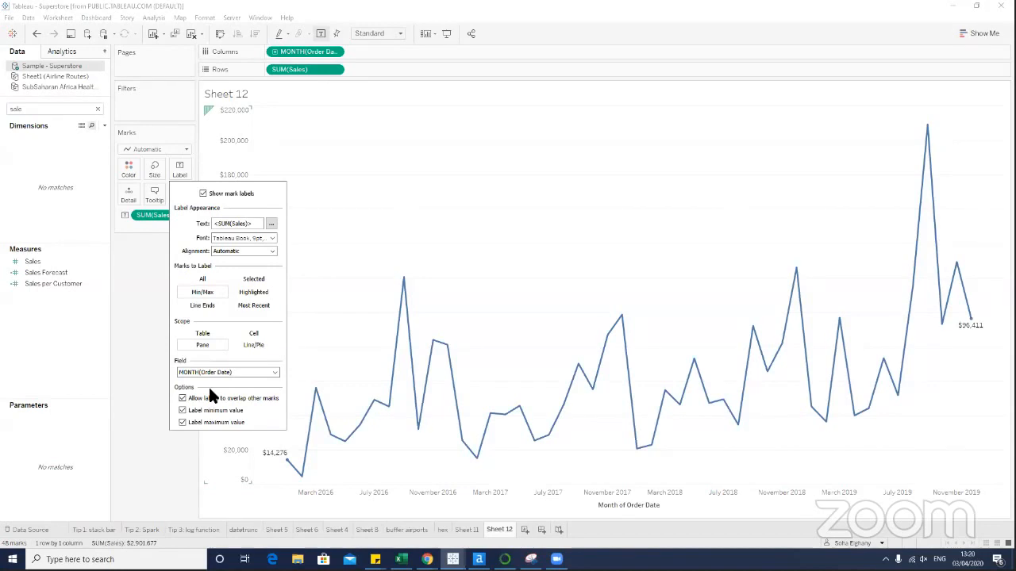
{"action": "left_click", "coordinate": [127, 286]}
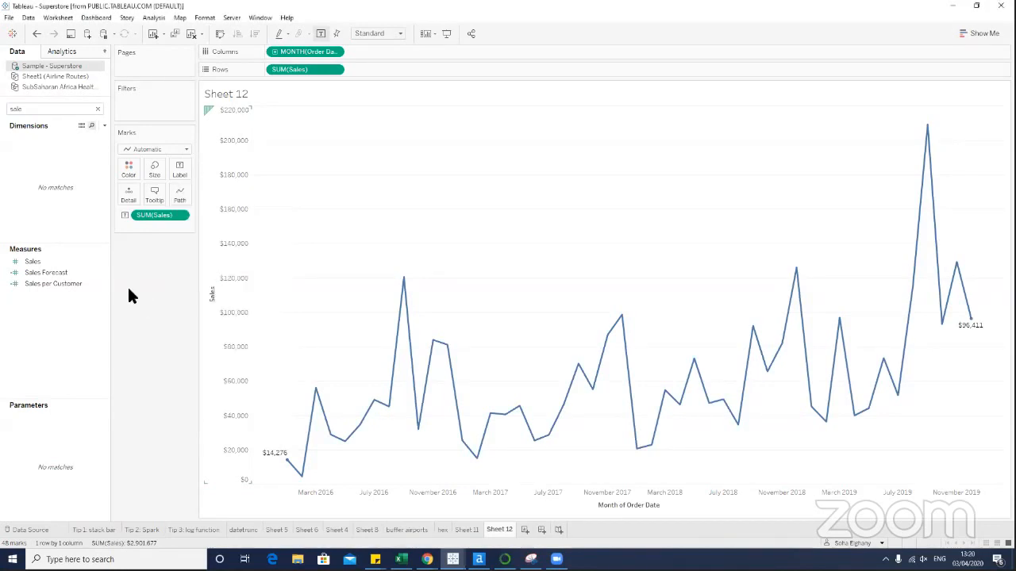
{"action": "left_click", "coordinate": [127, 169]}
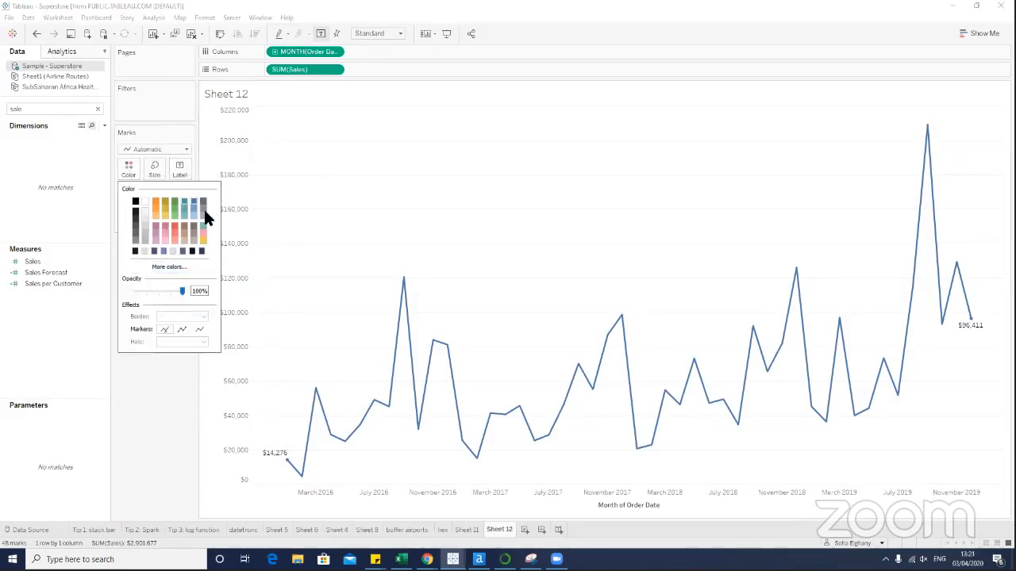
{"action": "left_click", "coordinate": [121, 387]}
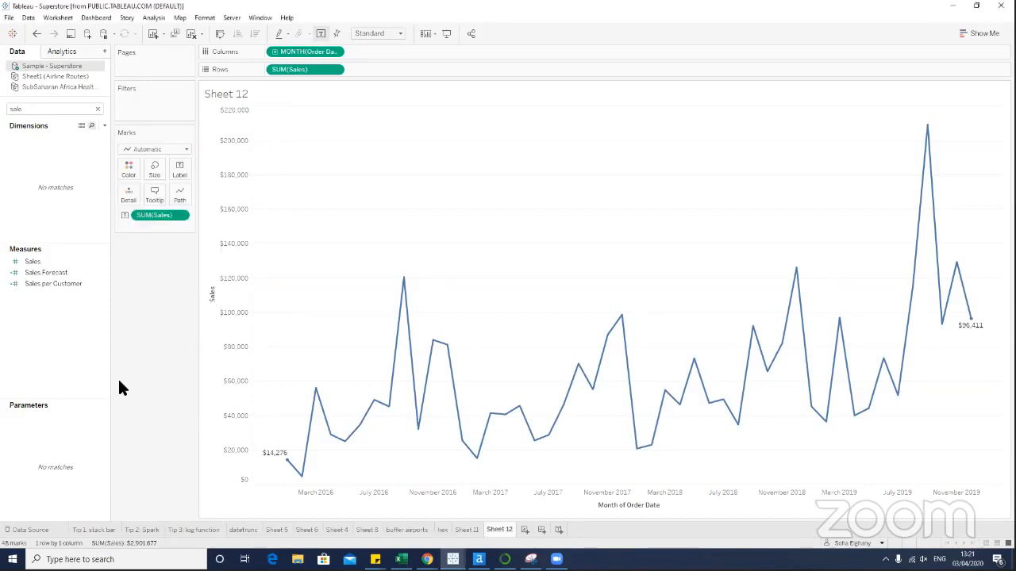
Create an ad hoc dummy field containing the text 'x' among the marks and color the line by it.
{"action": "double_click", "coordinate": [137, 228]}
{"action": "type", "text": "'x"}
{"action": "key", "text": "Return"}
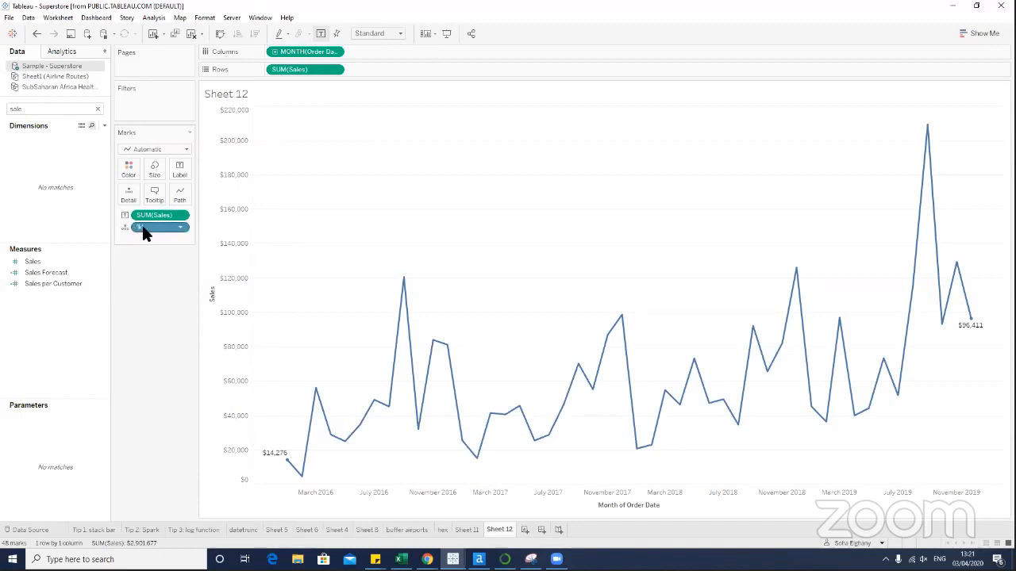
{"action": "left_click_drag", "start_coordinate": [142, 225], "coordinate": [125, 166]}
Recolor the line by giving the dummy field's value the light pink from the Purple-Pink-Gray palette.
{"action": "left_click", "coordinate": [127, 169]}
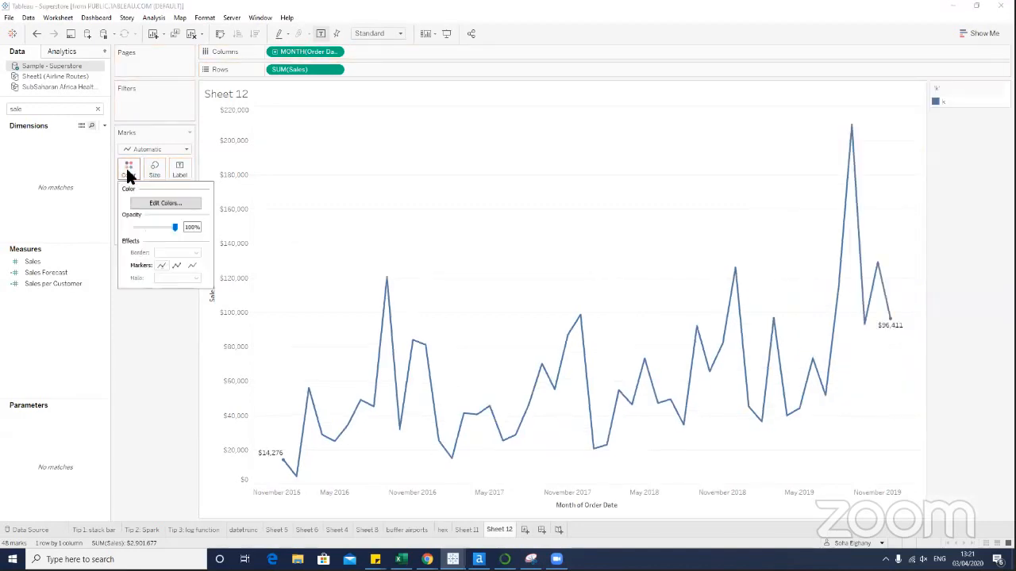
{"action": "left_click", "coordinate": [179, 204]}
{"action": "left_click", "coordinate": [526, 189]}
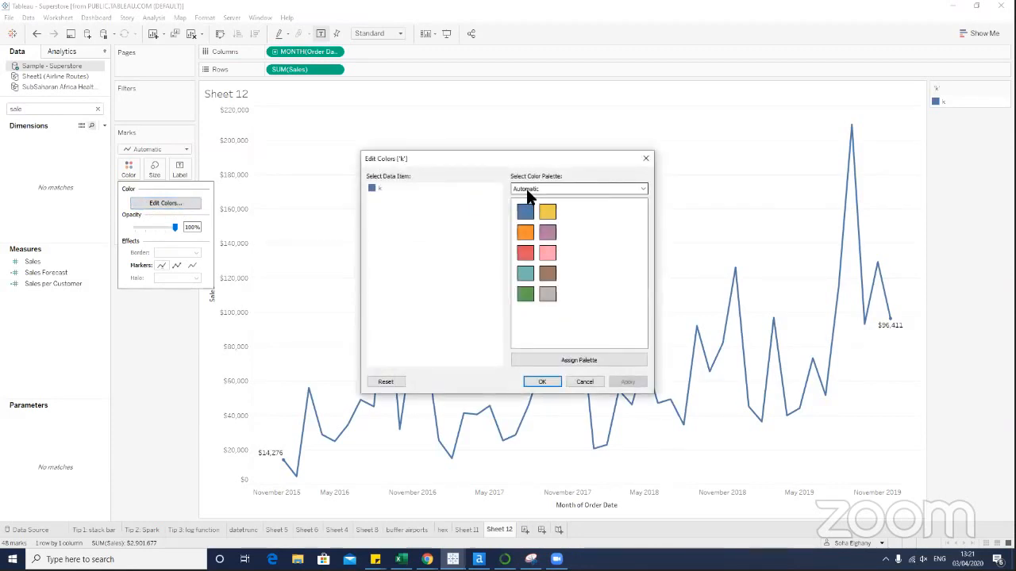
{"action": "left_click", "coordinate": [555, 313]}
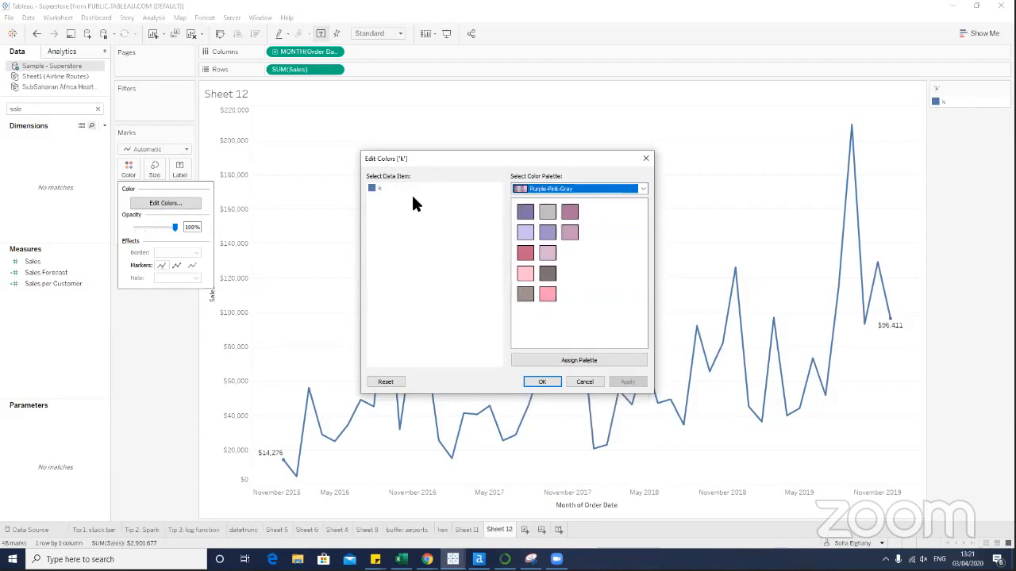
{"action": "left_click", "coordinate": [525, 273]}
{"action": "left_click", "coordinate": [616, 378]}
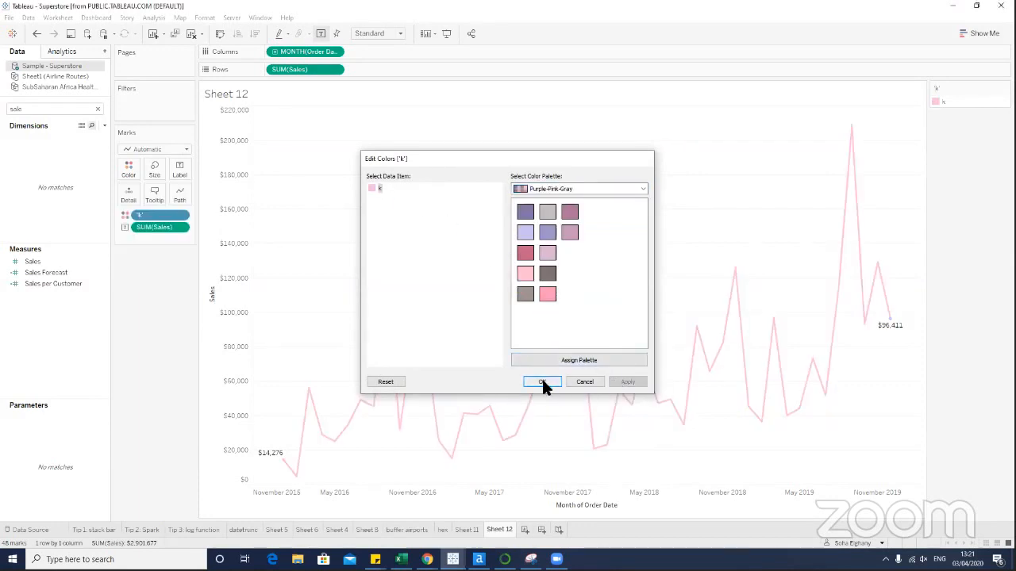
{"action": "left_click", "coordinate": [541, 380]}
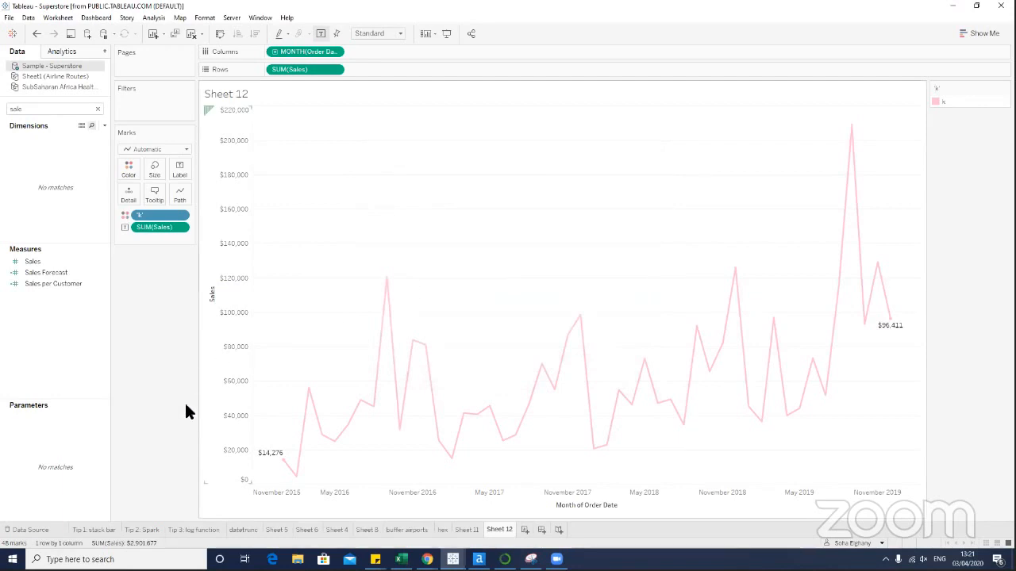
Check the Tip 3: log function sheet, and in a new worksheet find Order Date and place it on Columns by year.
{"action": "left_click", "coordinate": [193, 530]}
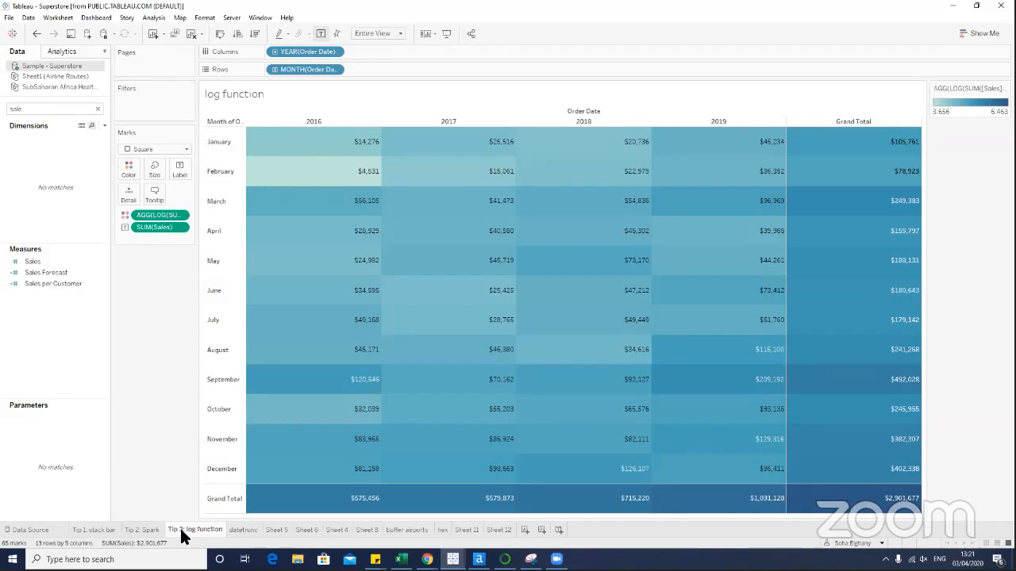
{"action": "left_click", "coordinate": [524, 530]}
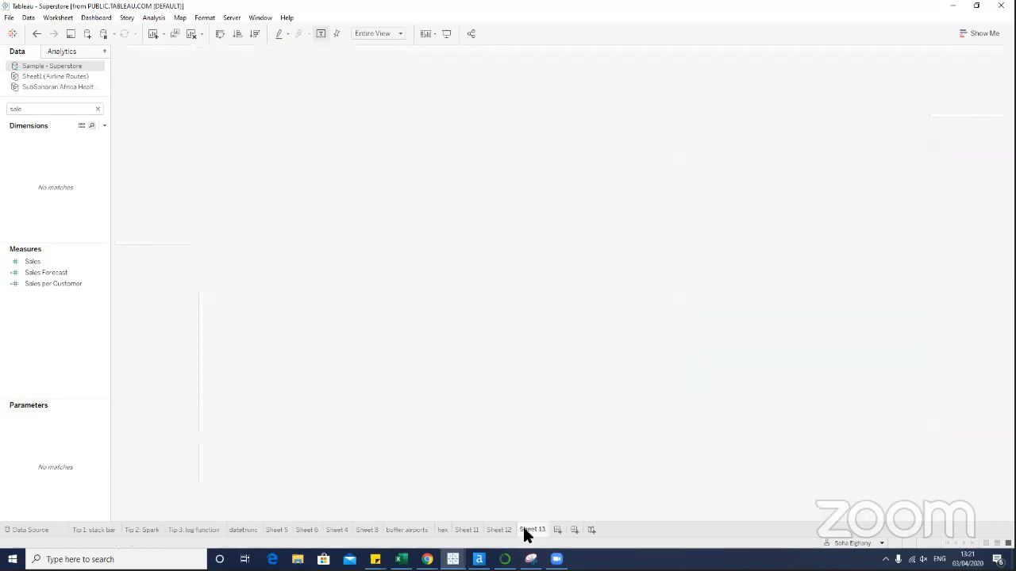
{"action": "left_click", "coordinate": [53, 112]}
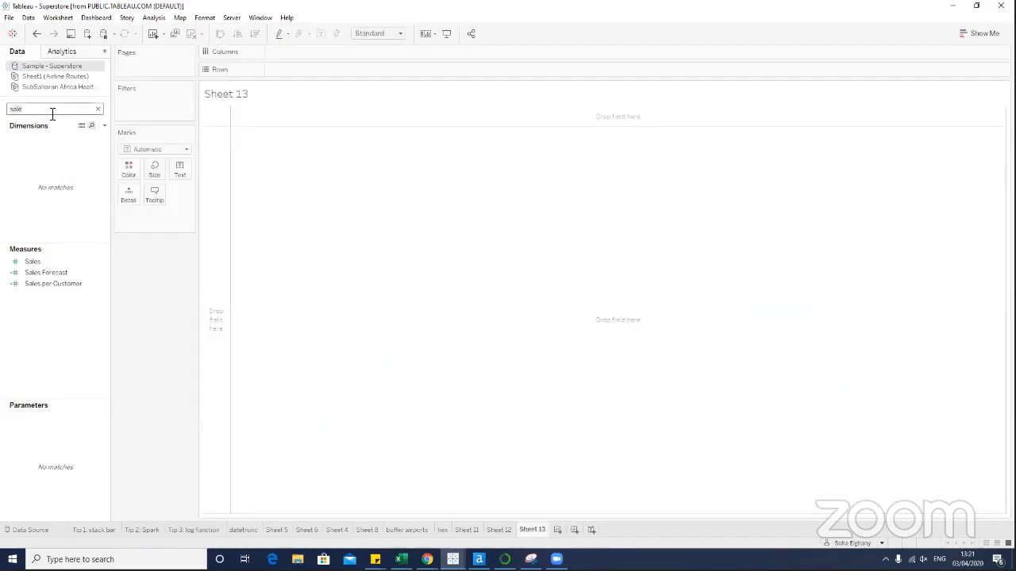
{"action": "key", "text": "ctrl+a"}
{"action": "type", "text": "year"}
{"action": "key", "text": "BackSpace"}
{"action": "key", "text": "BackSpace"}
{"action": "key", "text": "BackSpace"}
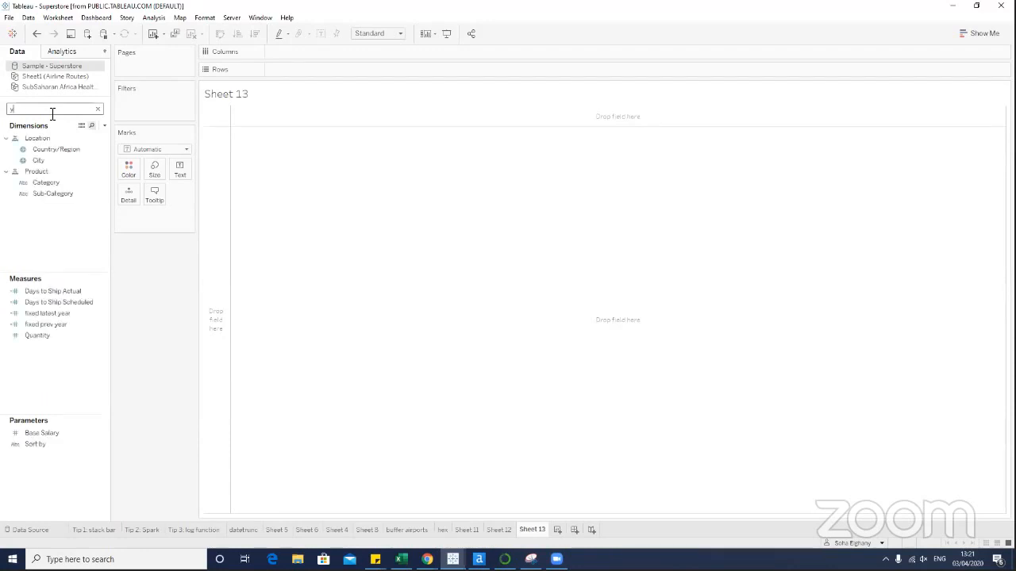
{"action": "type", "text": "order"}
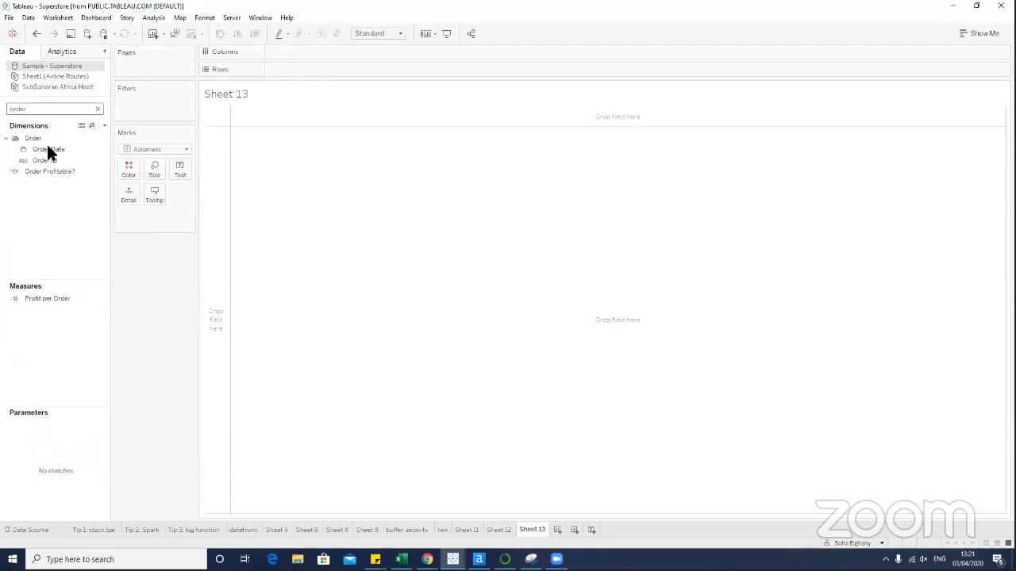
{"action": "left_click_drag", "start_coordinate": [49, 149], "coordinate": [294, 59]}
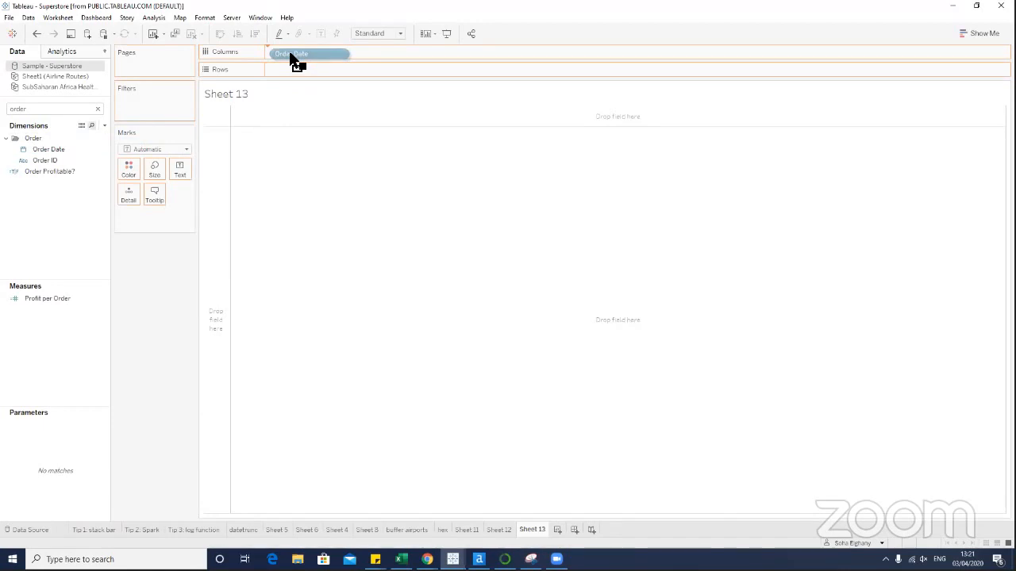
{"action": "left_click_drag", "start_coordinate": [292, 59], "coordinate": [290, 56]}
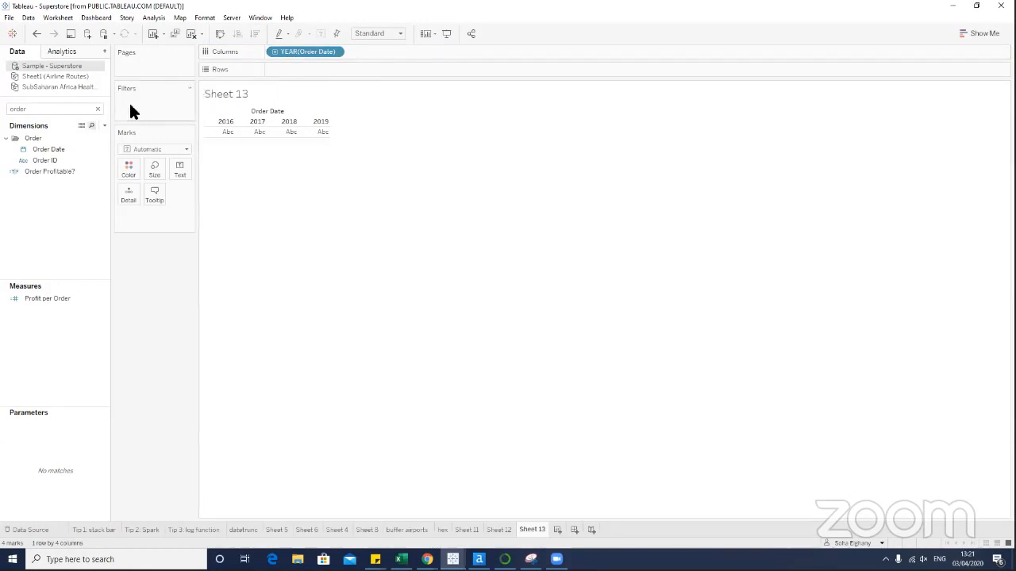
Place Order Date on Rows as a discrete month and fit the table to Entire View.
{"action": "left_click_drag", "start_coordinate": [48, 149], "coordinate": [341, 68]}
{"action": "left_click", "coordinate": [334, 70]}
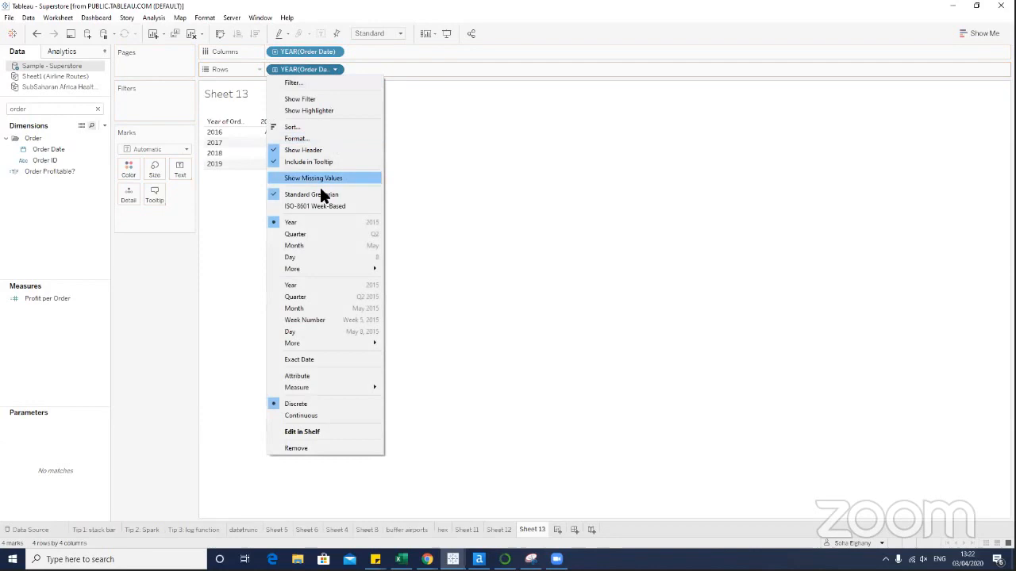
{"action": "left_click", "coordinate": [300, 245]}
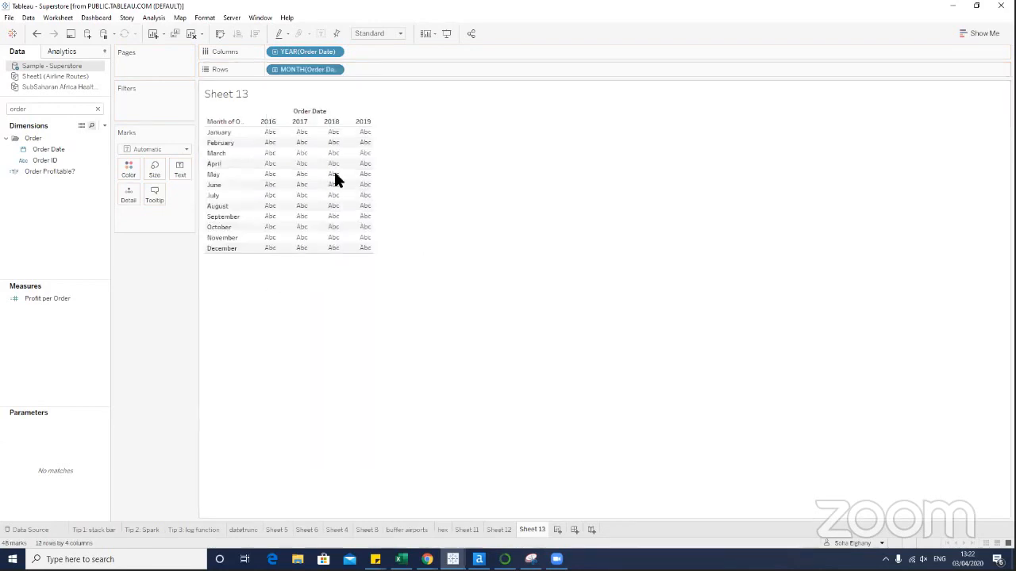
{"action": "left_click", "coordinate": [378, 33]}
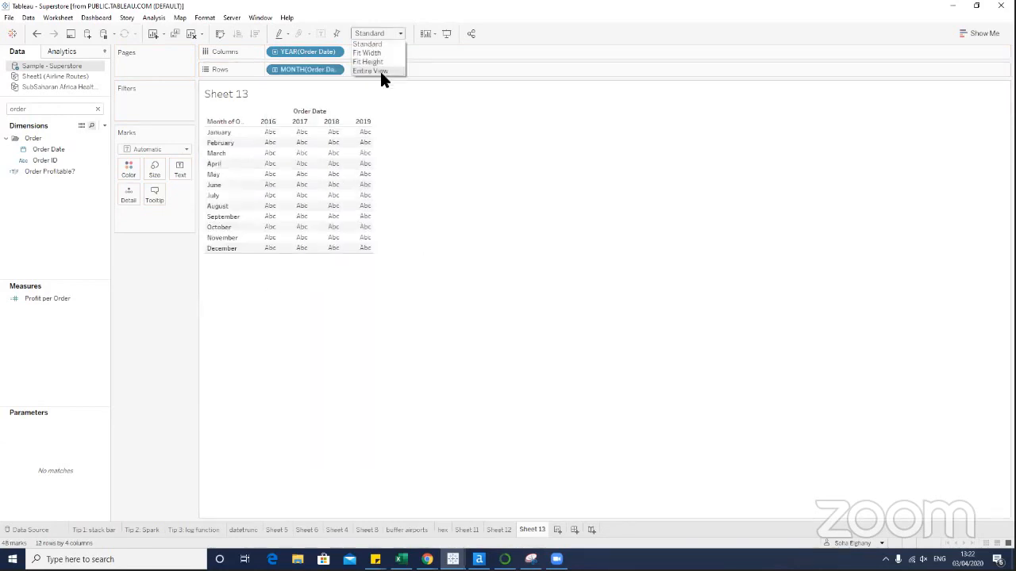
{"action": "left_click", "coordinate": [379, 69]}
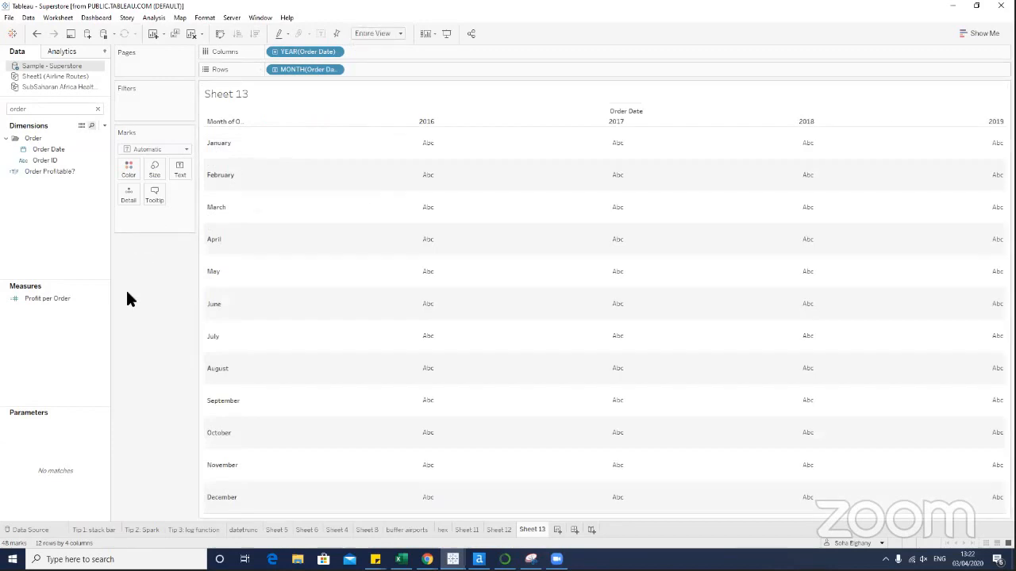
Search the fields for "sale", use Sales as both text and color, and set the mark type to Square for a heatmap.
{"action": "double_click", "coordinate": [61, 109]}
{"action": "type", "text": "sale"}
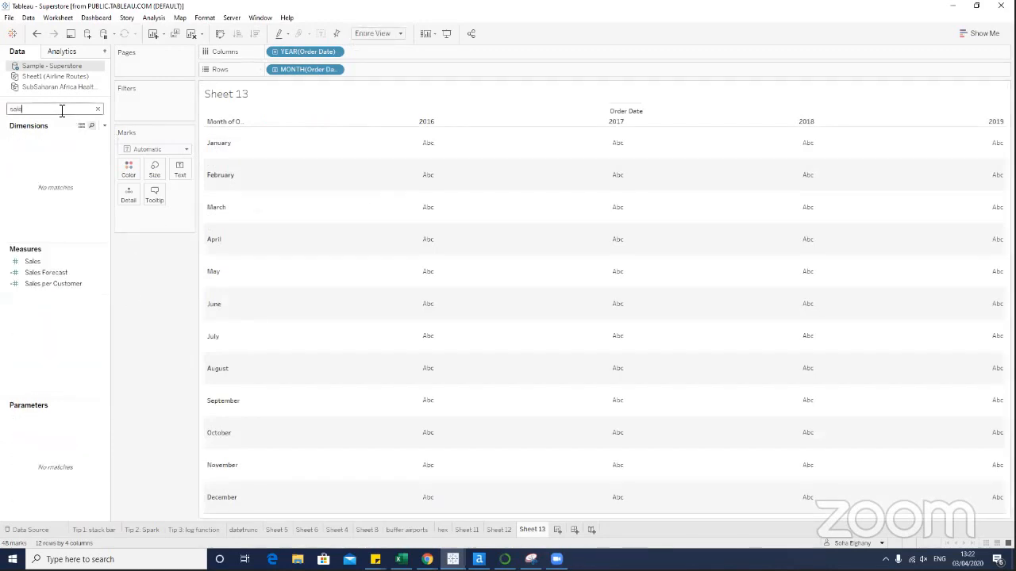
{"action": "left_click", "coordinate": [48, 262]}
{"action": "left_click_drag", "start_coordinate": [42, 262], "coordinate": [181, 169]}
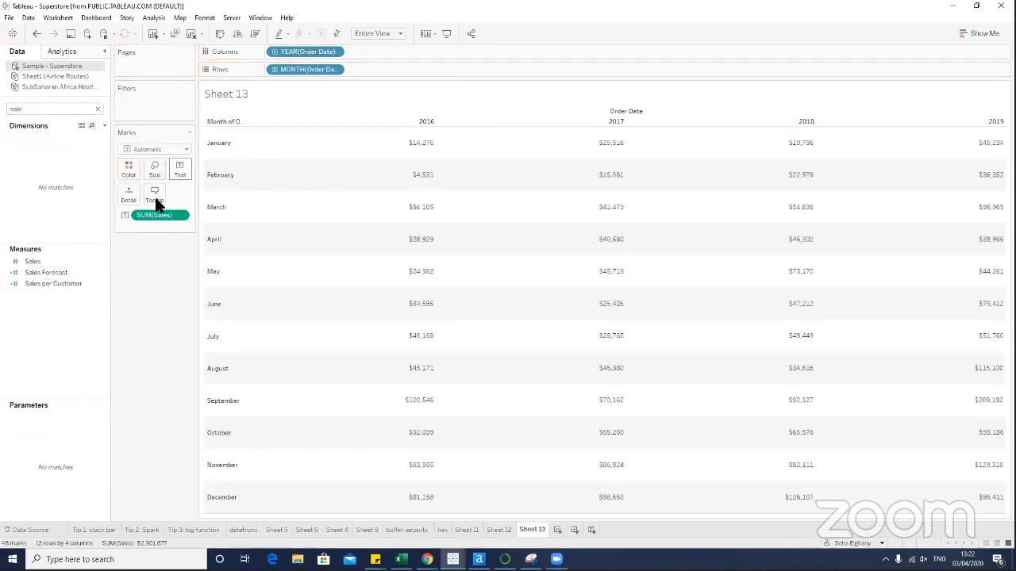
{"action": "left_click_drag", "start_coordinate": [59, 259], "coordinate": [133, 157]}
{"action": "left_click", "coordinate": [134, 149]}
{"action": "left_click", "coordinate": [140, 208]}
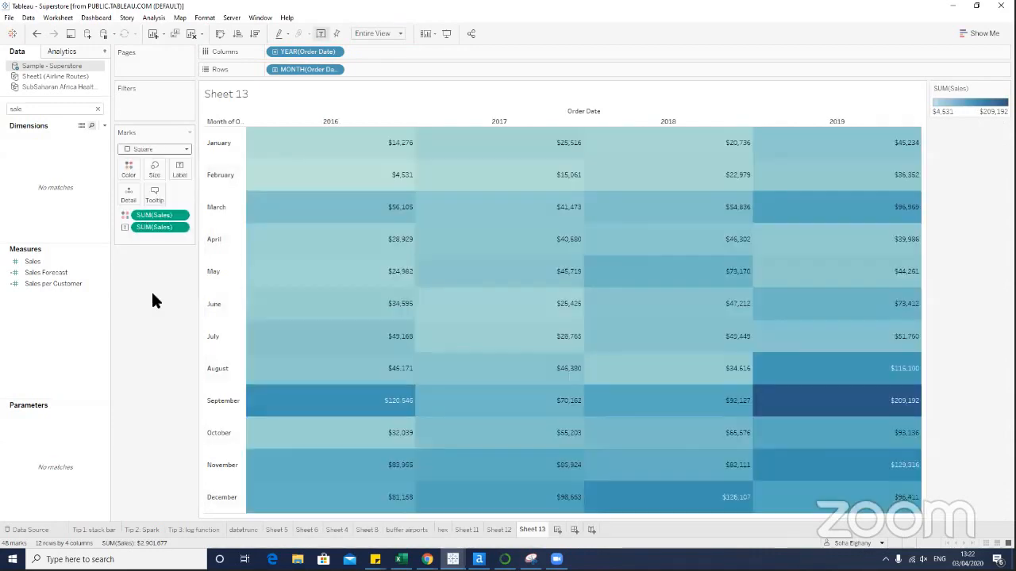
Add grand totals to the heatmap and include the totals in the Sales color scale.
{"action": "left_click", "coordinate": [60, 47]}
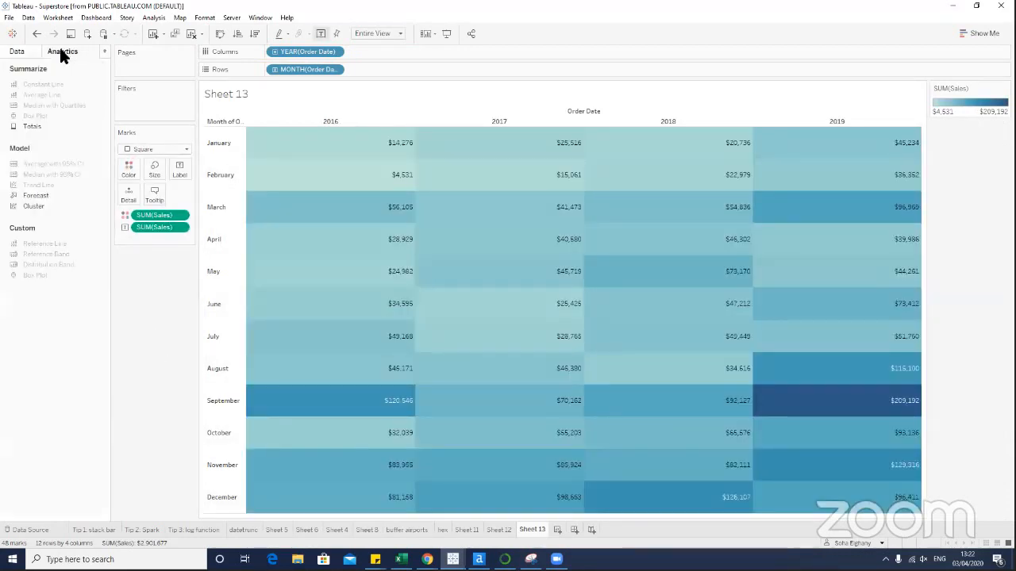
{"action": "double_click", "coordinate": [50, 127]}
{"action": "left_click", "coordinate": [128, 167]}
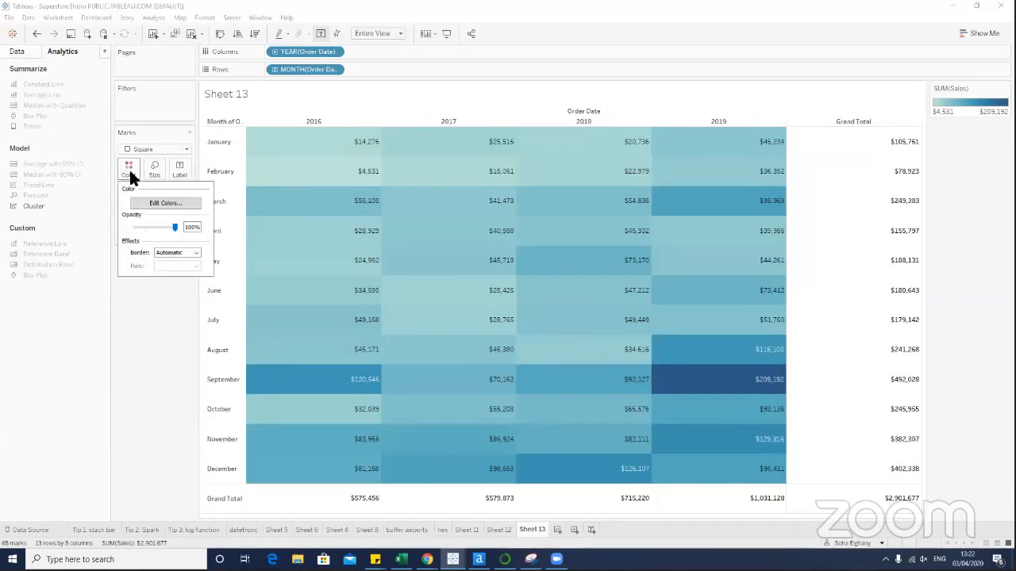
{"action": "left_click", "coordinate": [143, 205]}
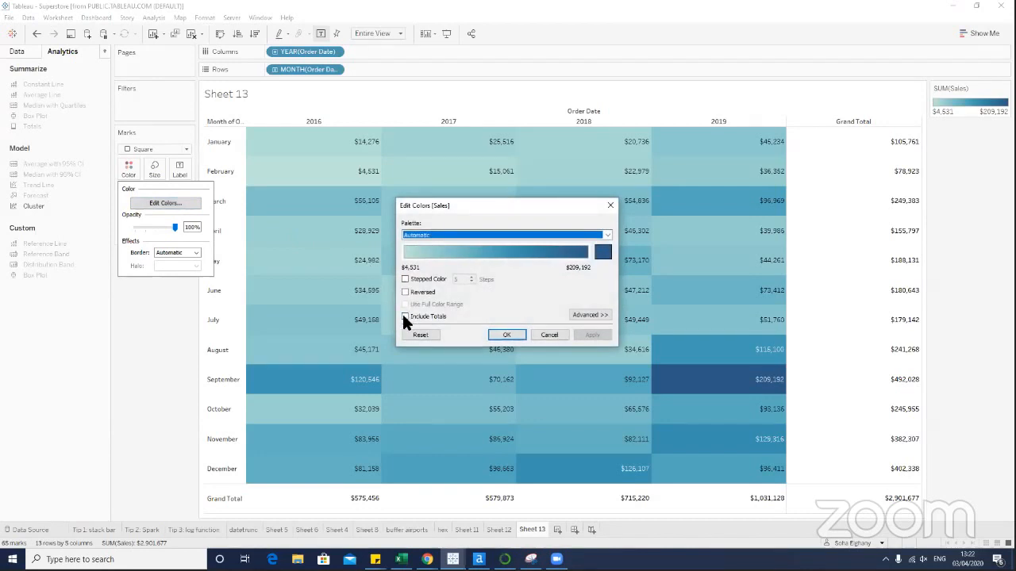
{"action": "left_click", "coordinate": [405, 317]}
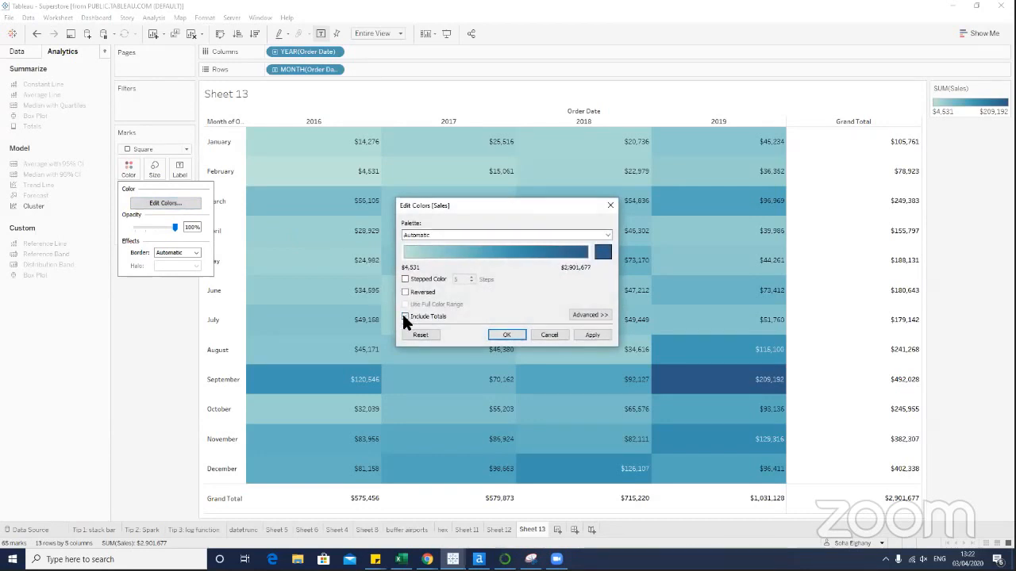
{"action": "left_click", "coordinate": [584, 334]}
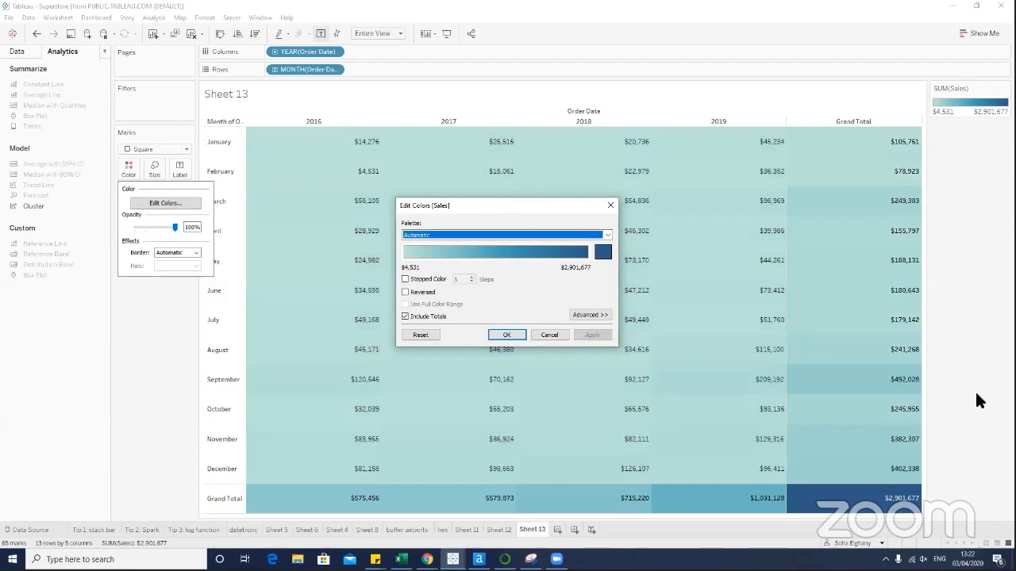
{"action": "left_click", "coordinate": [609, 207]}
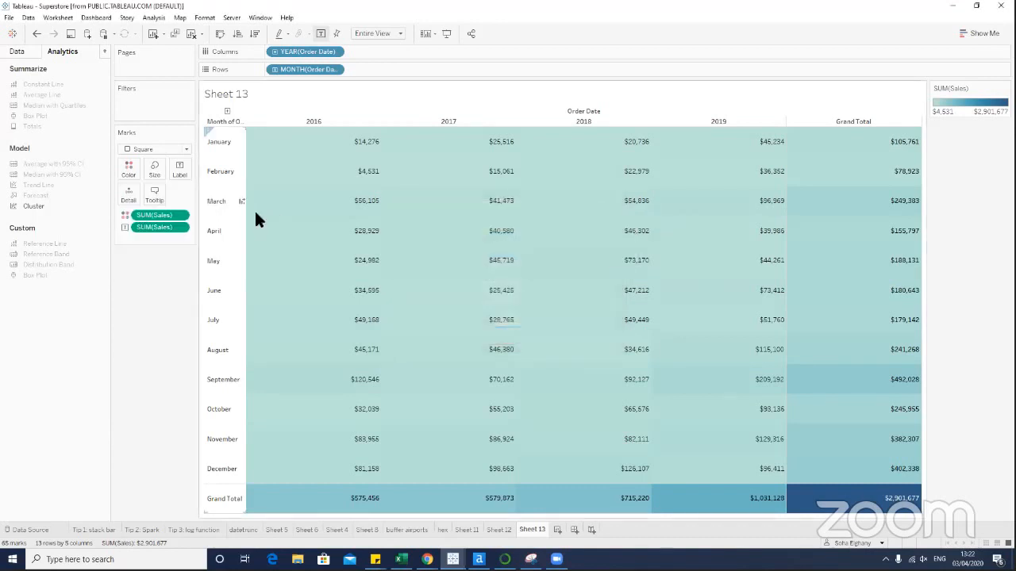
Wrap the SUM(Sales) color field in a logarithm so it reads LOG(SUM([Sales])).
{"action": "double_click", "coordinate": [140, 216]}
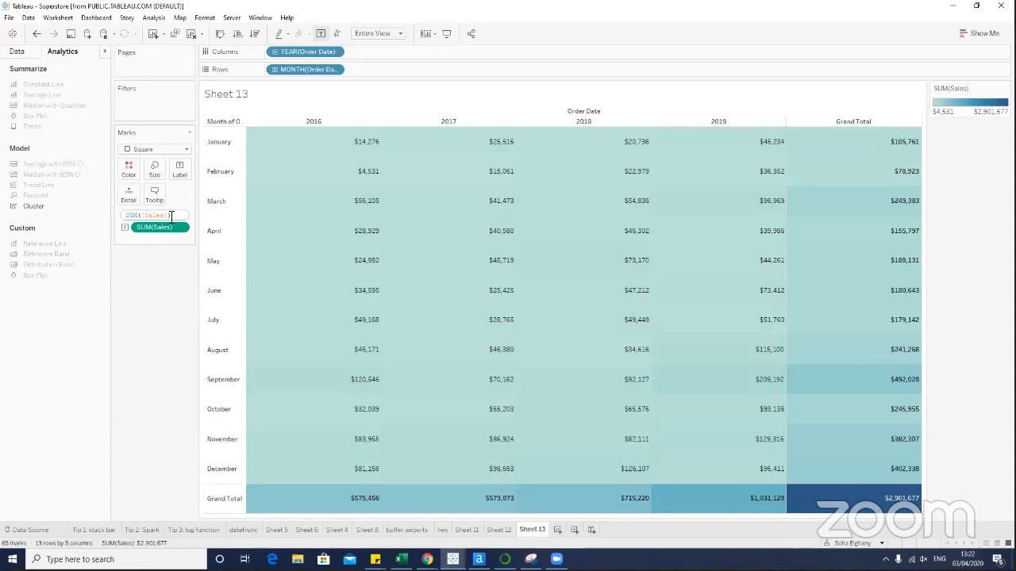
{"action": "type", "text": "LOG("}
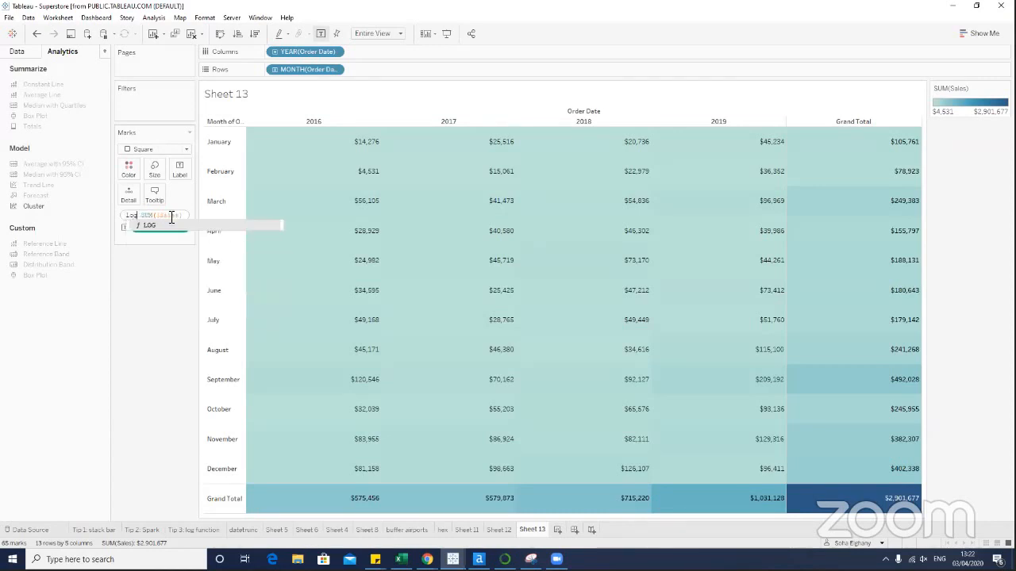
{"action": "key", "text": "Delete"}
{"action": "key", "text": "Delete"}
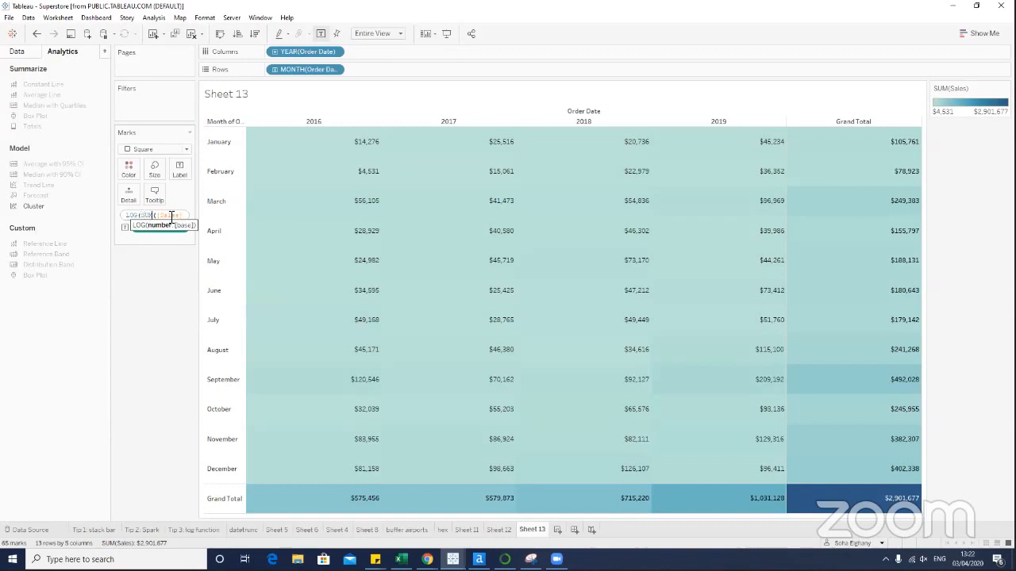
{"action": "key", "text": "End"}
{"action": "key", "text": "Return"}
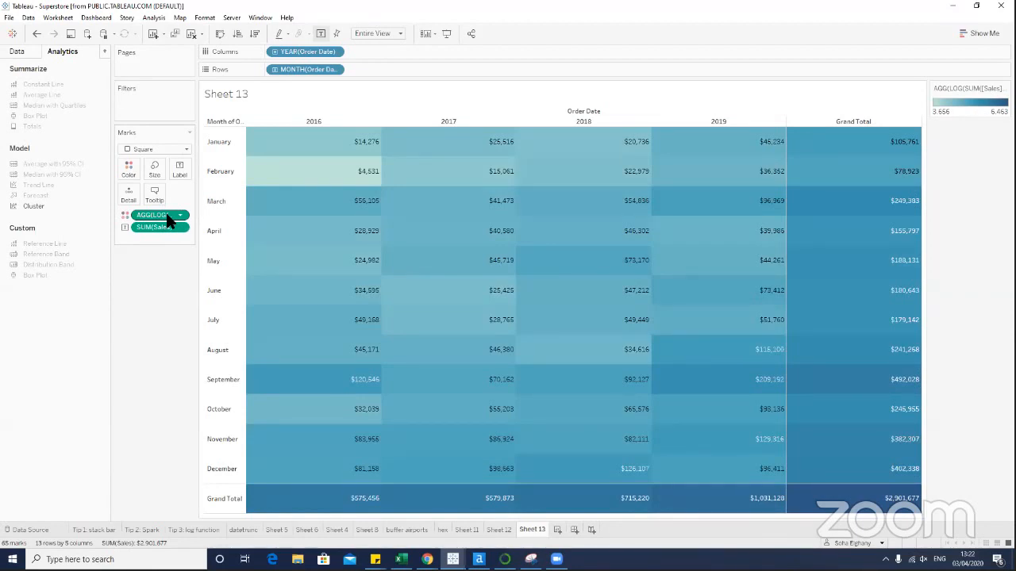
Change the label of the Grand Total column to Test1 in its header formatting.
{"action": "right_click", "coordinate": [860, 125]}
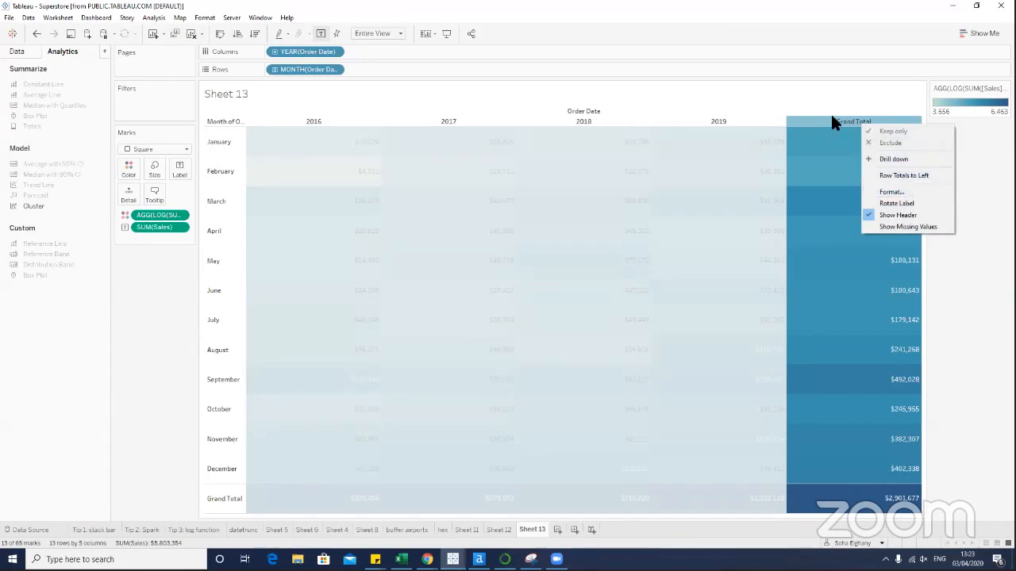
{"action": "left_click", "coordinate": [905, 191]}
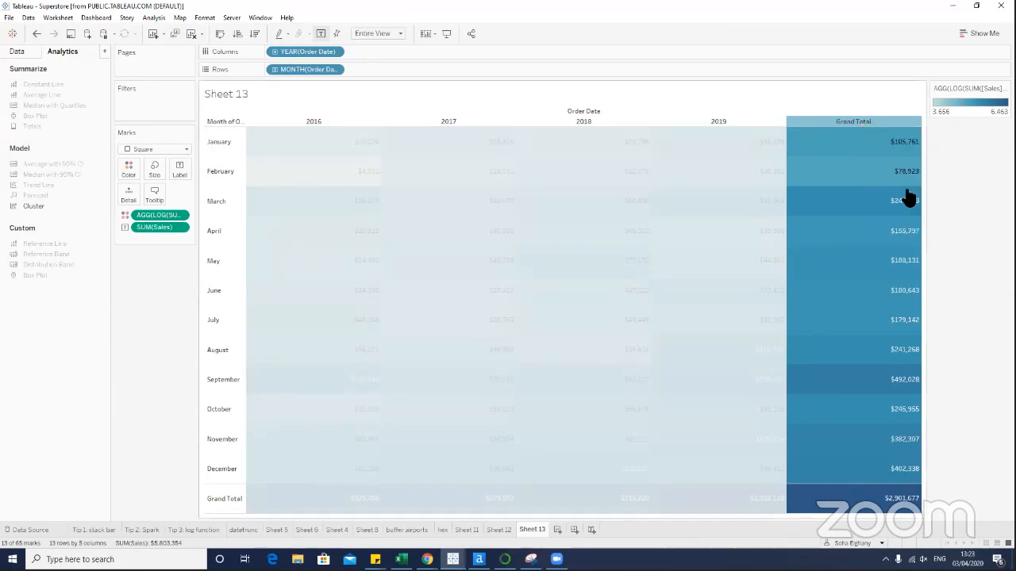
{"action": "left_click", "coordinate": [99, 293]}
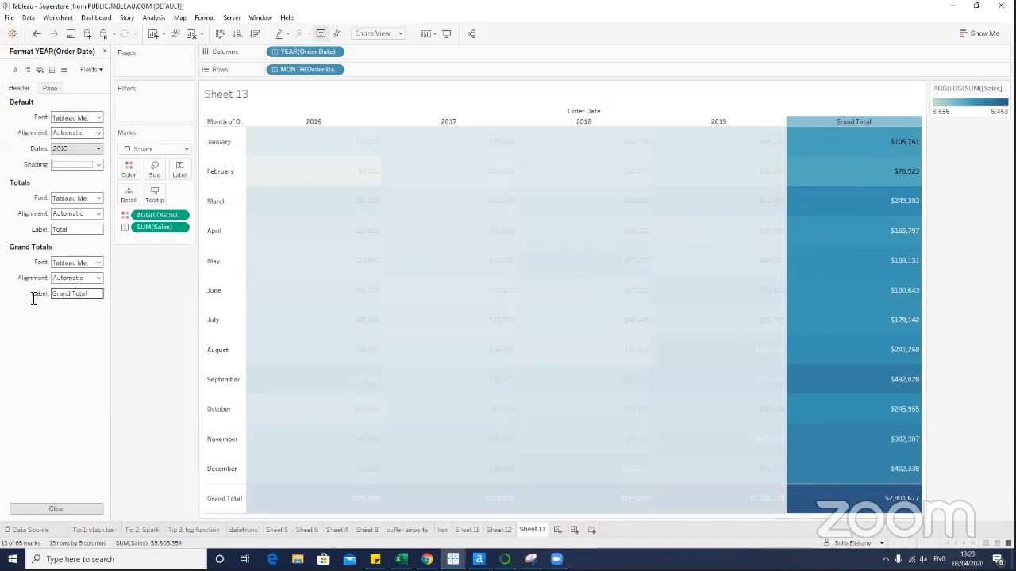
{"action": "key", "text": "ctrl+a"}
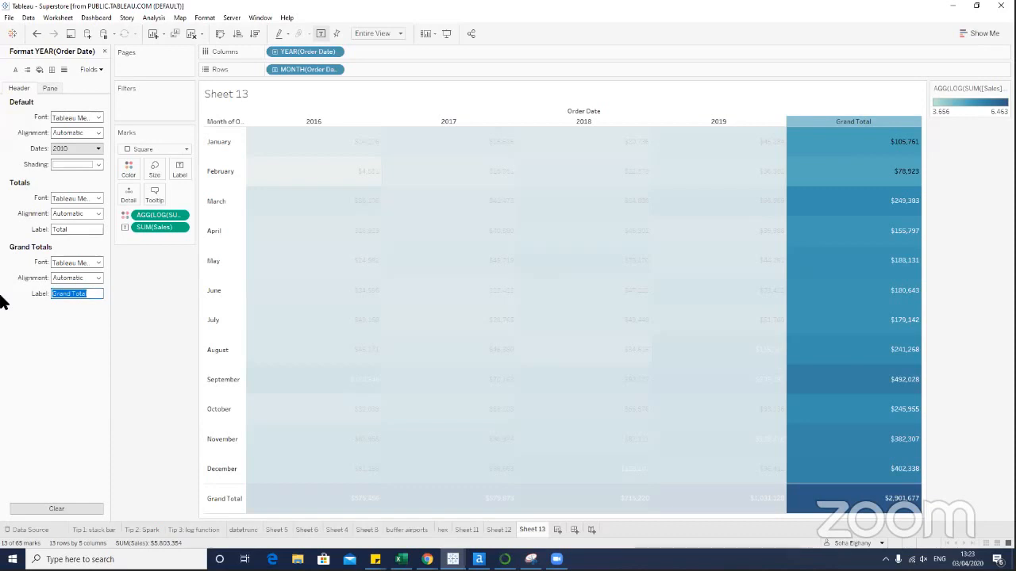
{"action": "type", "text": "Test1"}
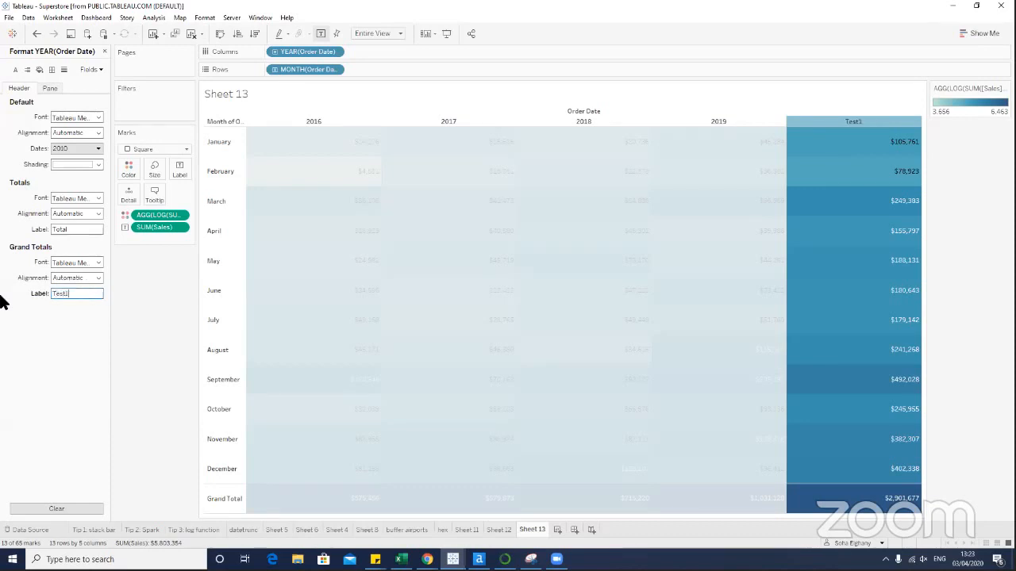
Change the label of the heatmap's Grand Total row to test2 in its header formatting.
{"action": "right_click", "coordinate": [207, 498]}
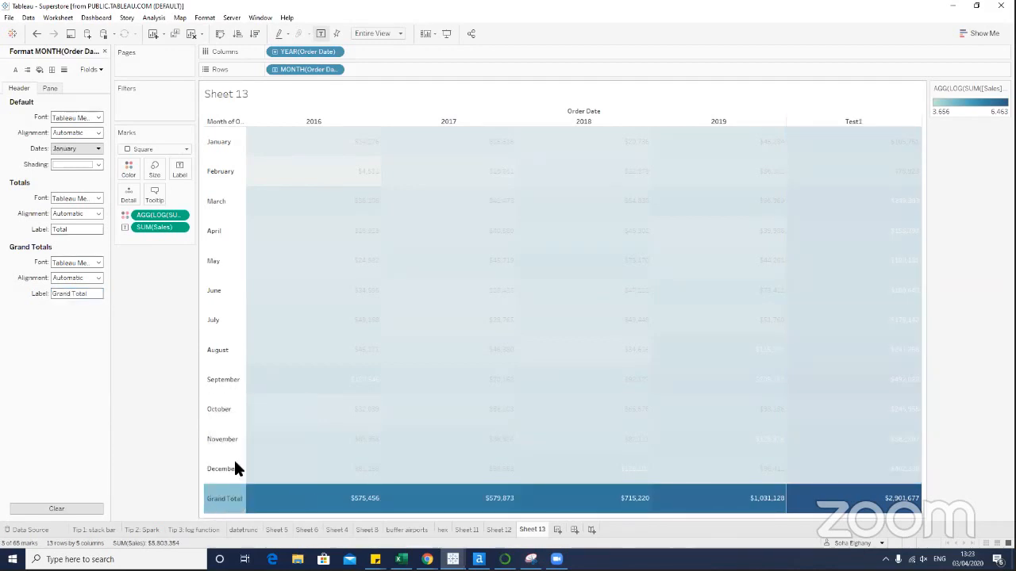
{"action": "left_click", "coordinate": [237, 462]}
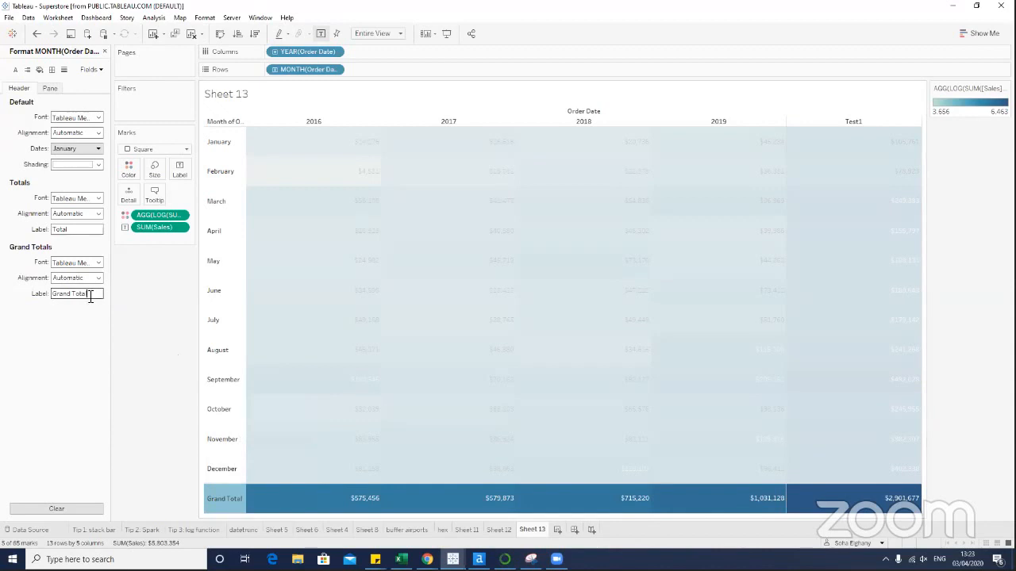
{"action": "left_click_drag", "start_coordinate": [90, 296], "coordinate": [27, 295]}
{"action": "type", "text": "test2"}
{"action": "key", "text": "Return"}
{"action": "left_click", "coordinate": [152, 326]}
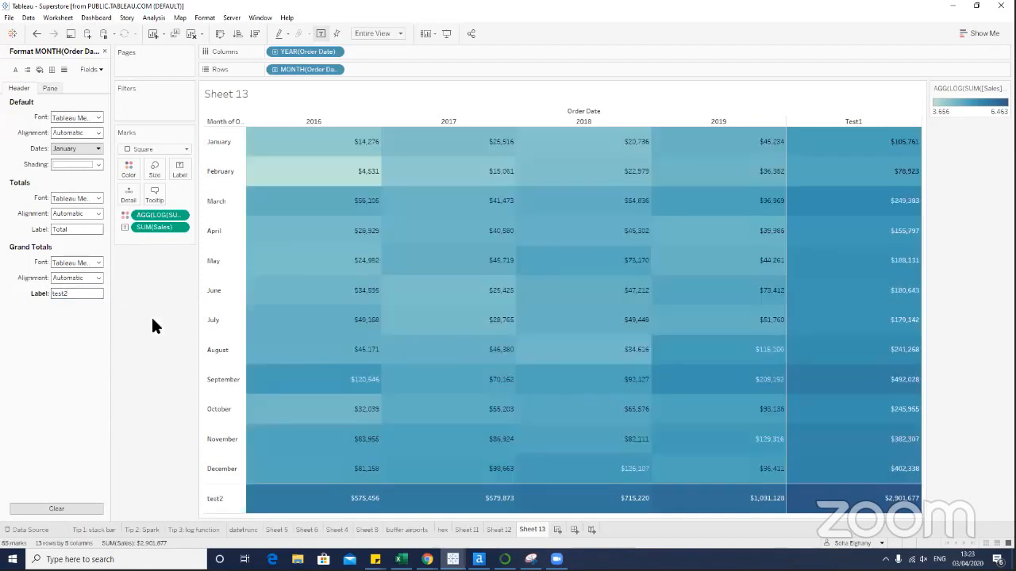
Open the datetrunc sheet, close the formatting options and search the data fields for "da".
{"action": "left_click", "coordinate": [243, 531]}
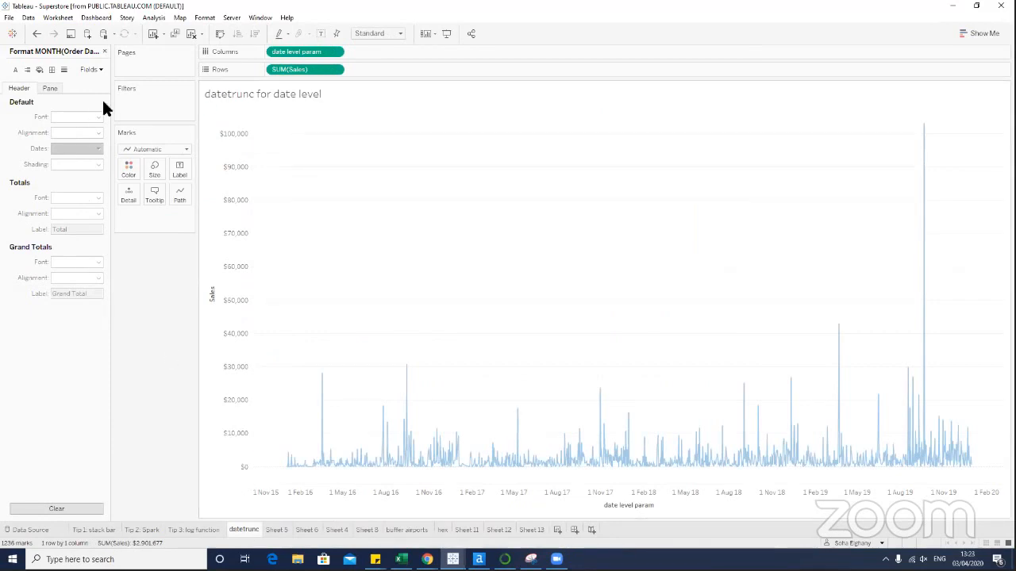
{"action": "left_click", "coordinate": [104, 51]}
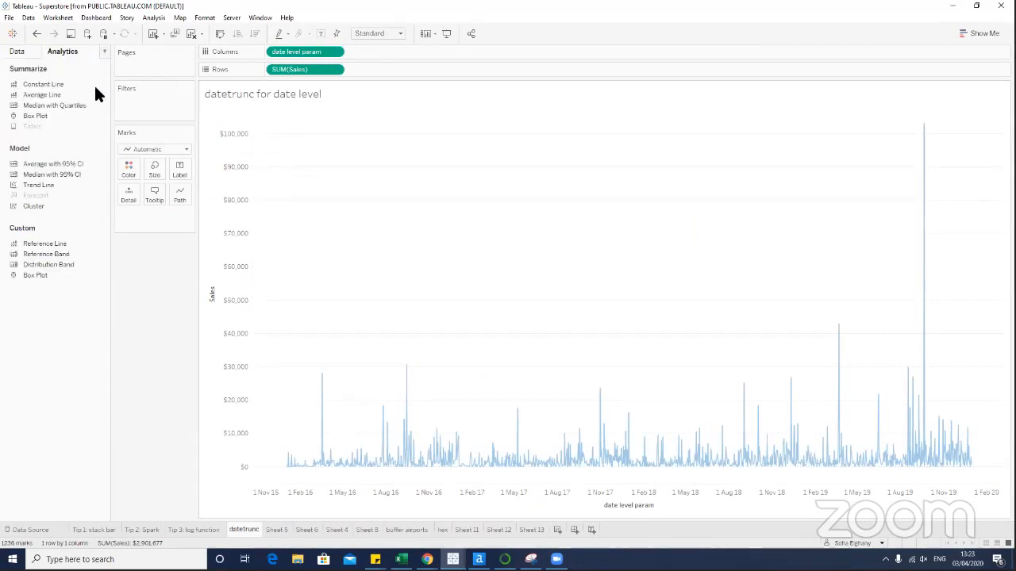
{"action": "left_click", "coordinate": [28, 53]}
{"action": "left_click", "coordinate": [55, 108]}
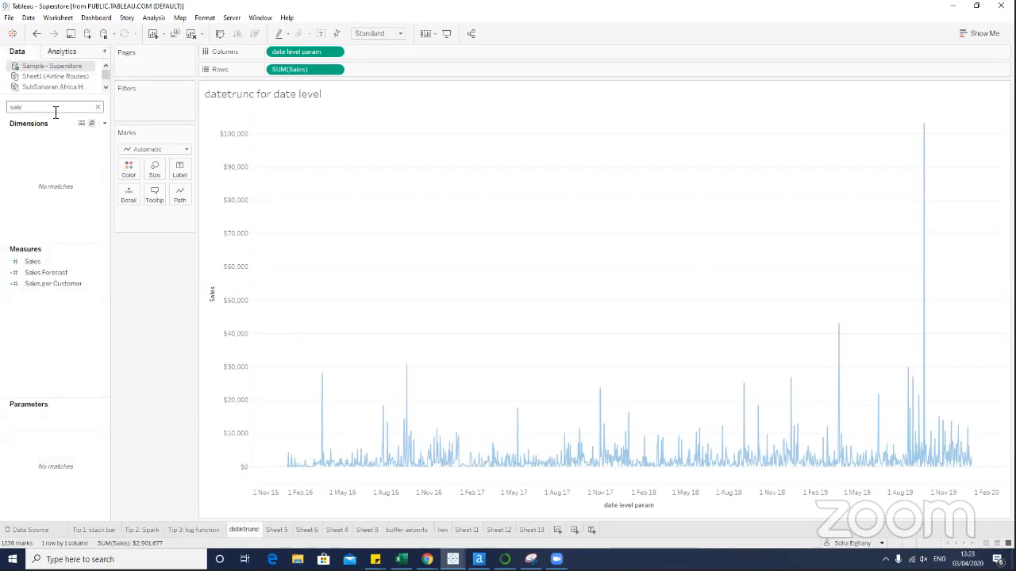
{"action": "key", "text": "BackSpace"}
{"action": "key", "text": "BackSpace"}
{"action": "key", "text": "BackSpace"}
{"action": "key", "text": "BackSpace"}
{"action": "type", "text": "da"}
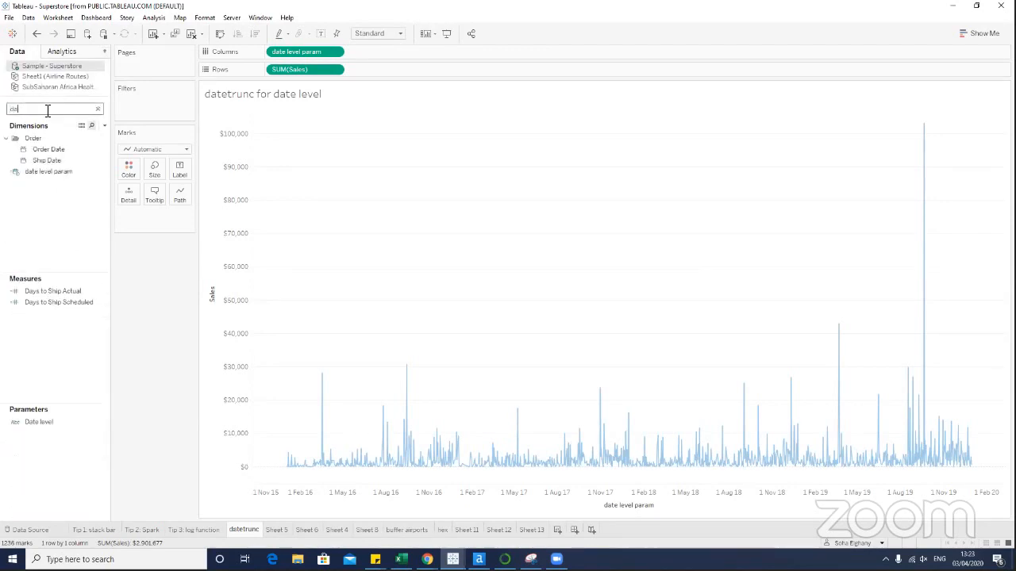
Show the Date level parameter control and switch the chart through quarter, month and week.
{"action": "right_click", "coordinate": [103, 420]}
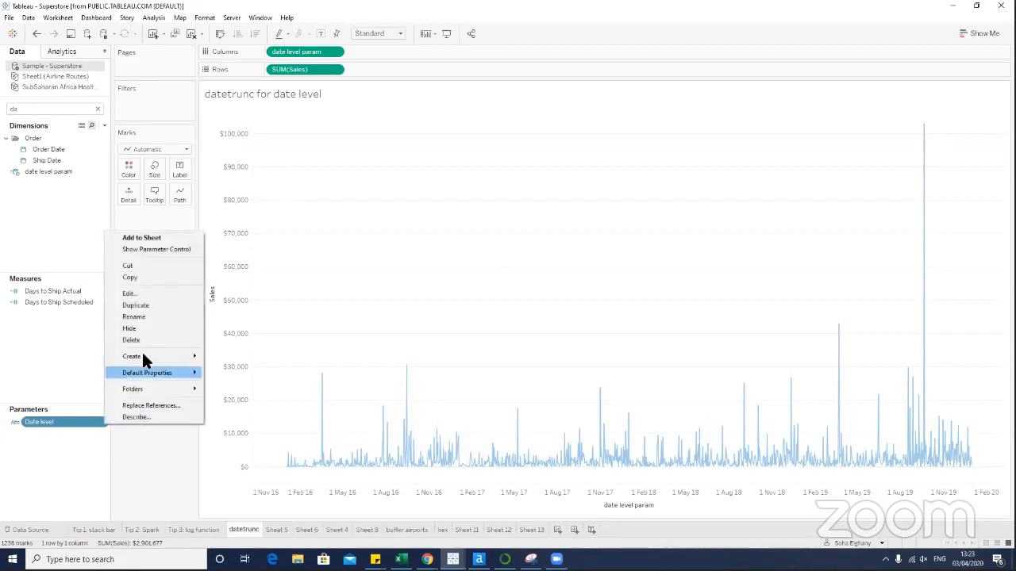
{"action": "left_click", "coordinate": [135, 249]}
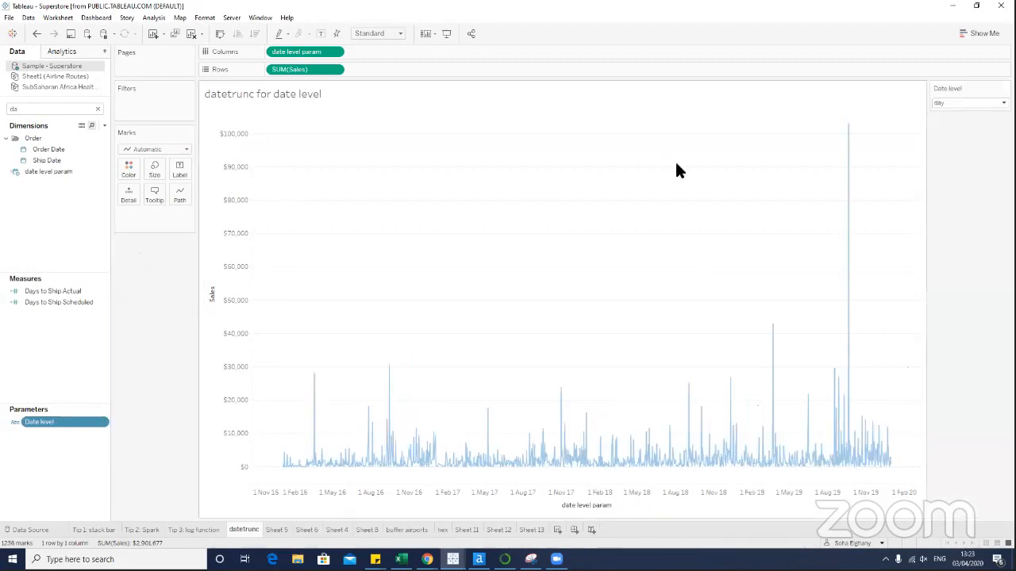
{"action": "left_click", "coordinate": [990, 102]}
{"action": "left_click", "coordinate": [973, 139]}
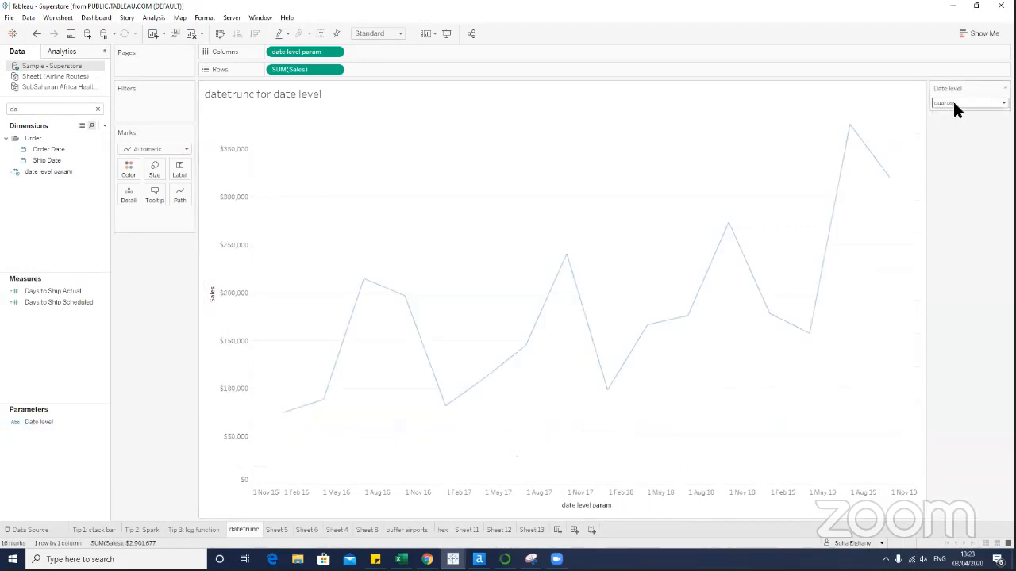
{"action": "left_click", "coordinate": [952, 103]}
{"action": "left_click", "coordinate": [952, 130]}
{"action": "left_click", "coordinate": [951, 102]}
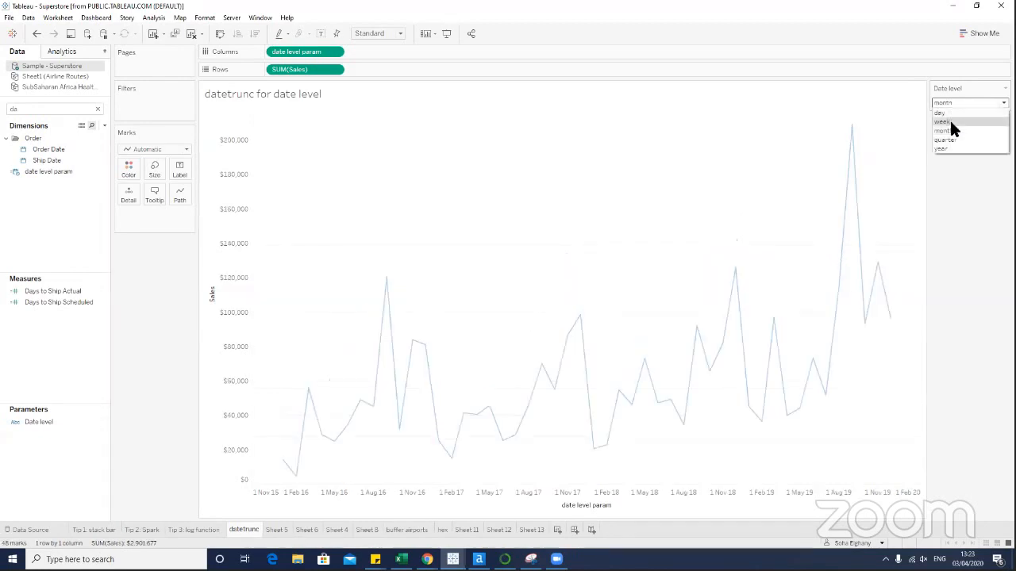
{"action": "left_click", "coordinate": [949, 121]}
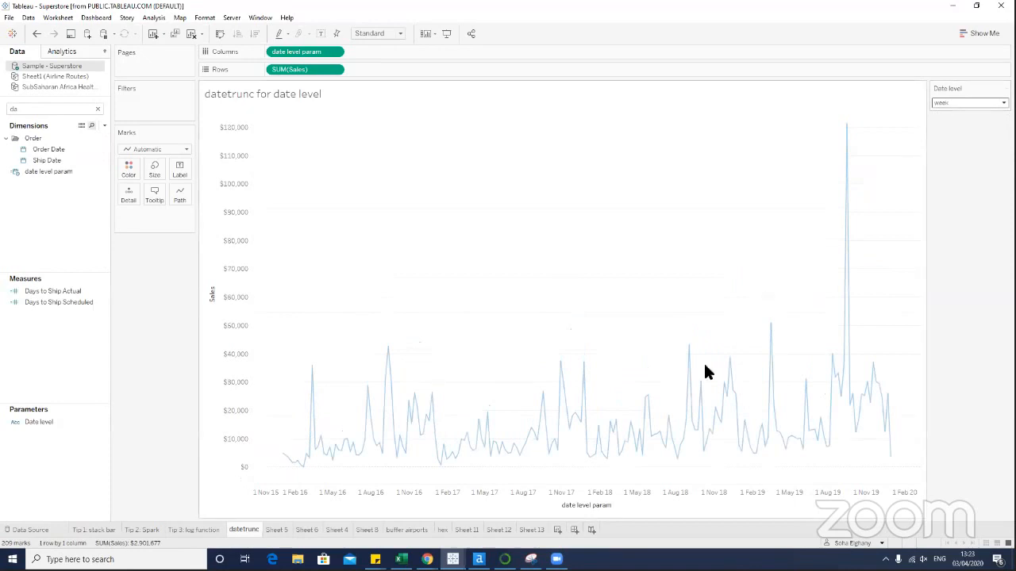
Add a new worksheet and review the Date level parameter's data type and list of allowed values.
{"action": "left_click", "coordinate": [558, 529]}
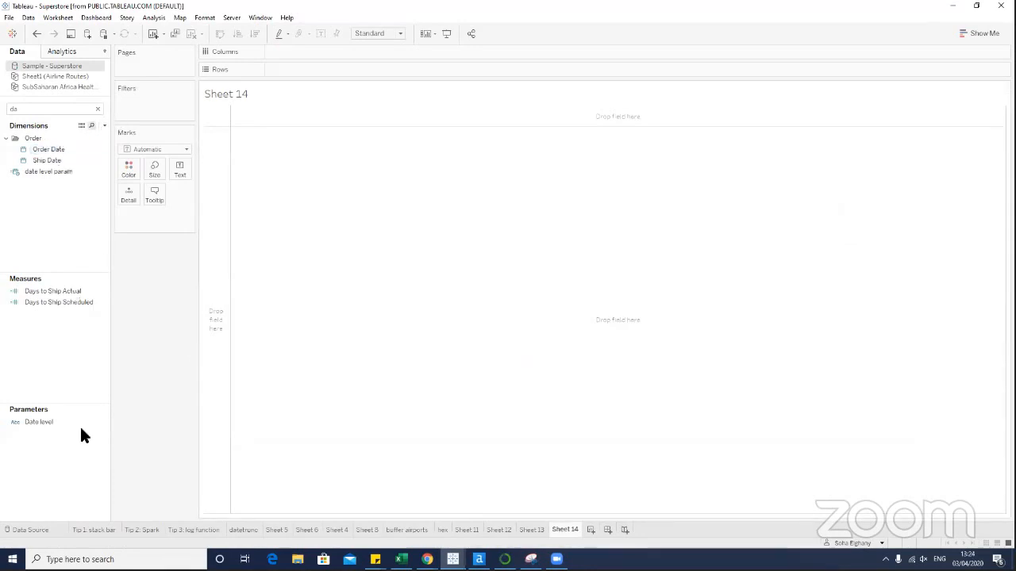
{"action": "right_click", "coordinate": [100, 421]}
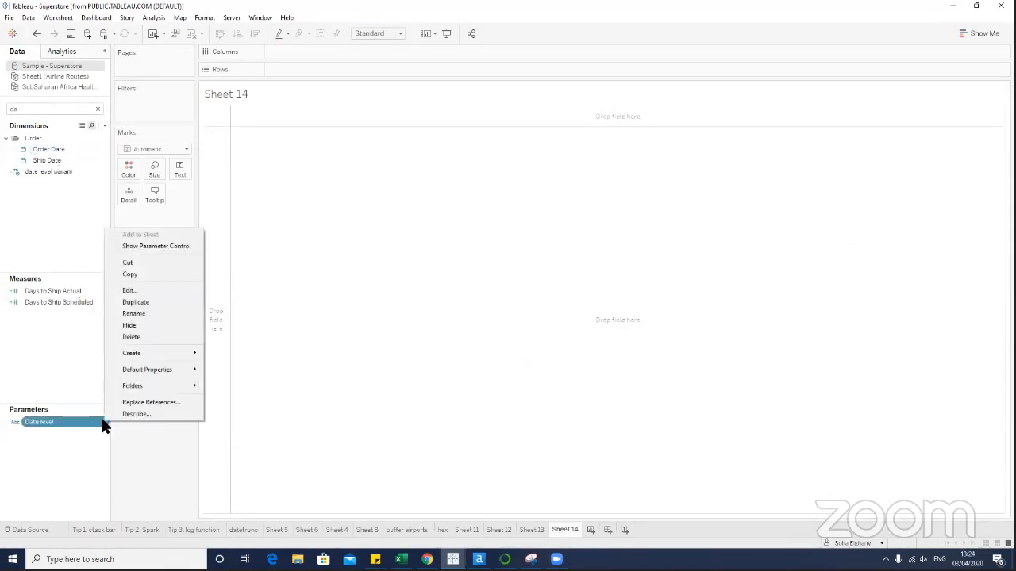
{"action": "left_click", "coordinate": [150, 290]}
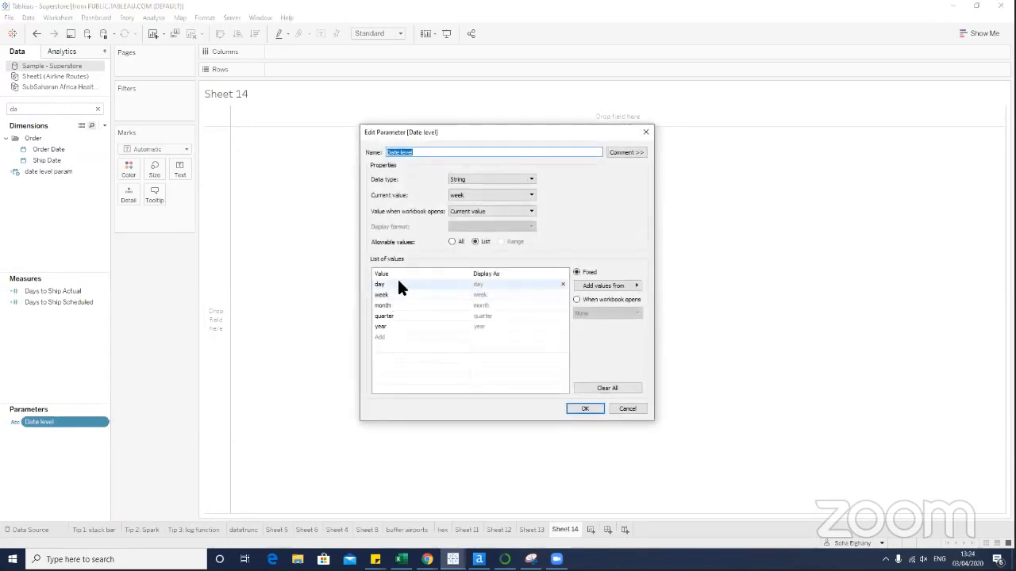
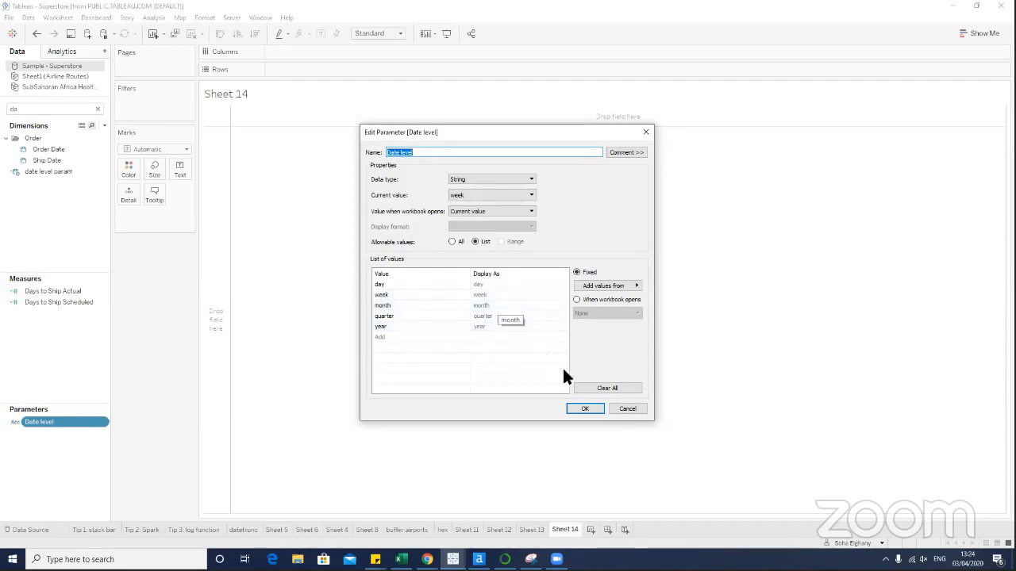
{"action": "left_click", "coordinate": [584, 409]}
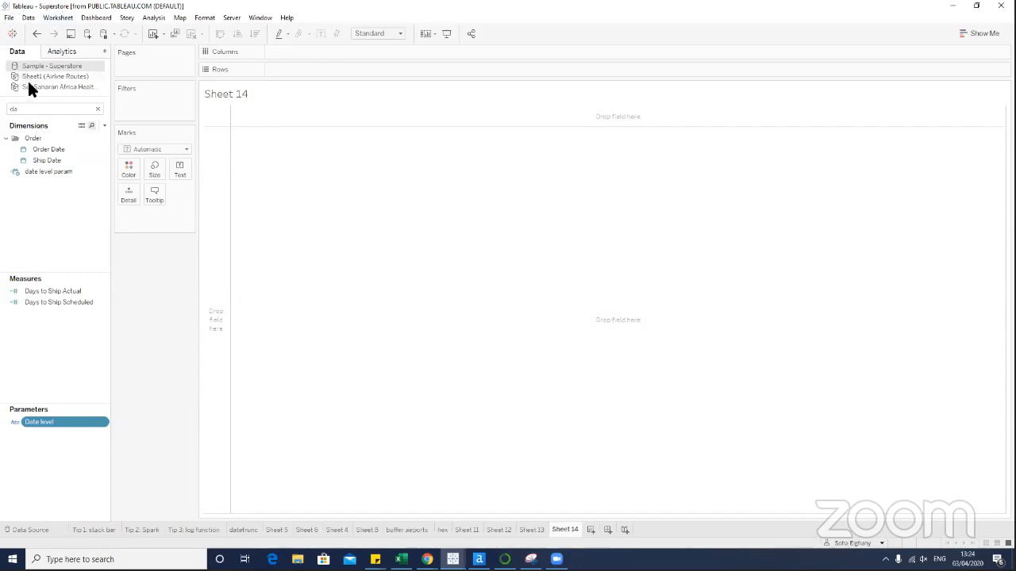
Create a calculated field named "datetrunc date level" and move its editor to the middle of the sheet.
{"action": "left_click", "coordinate": [104, 125]}
{"action": "left_click", "coordinate": [99, 134]}
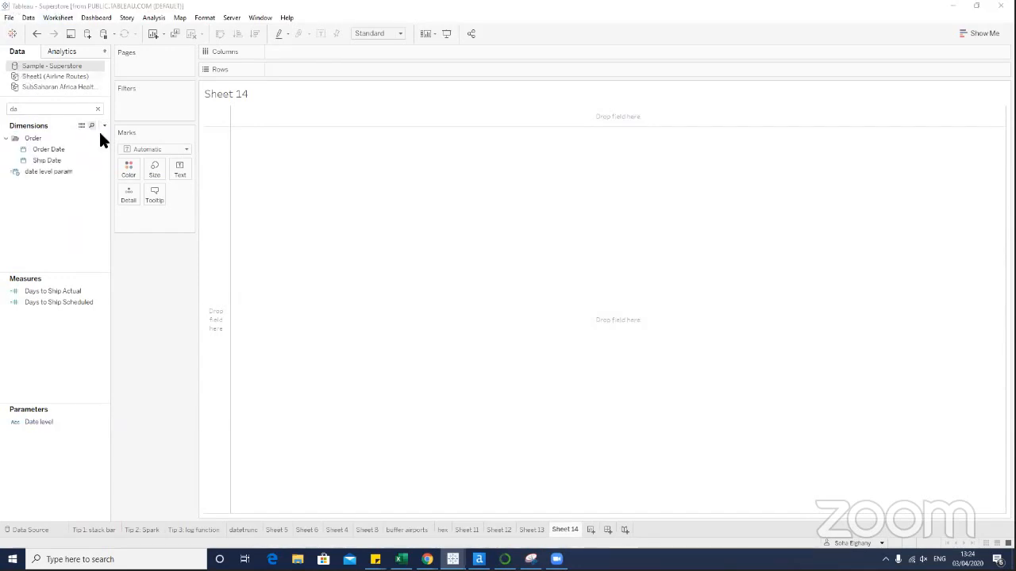
{"action": "type", "text": "date"}
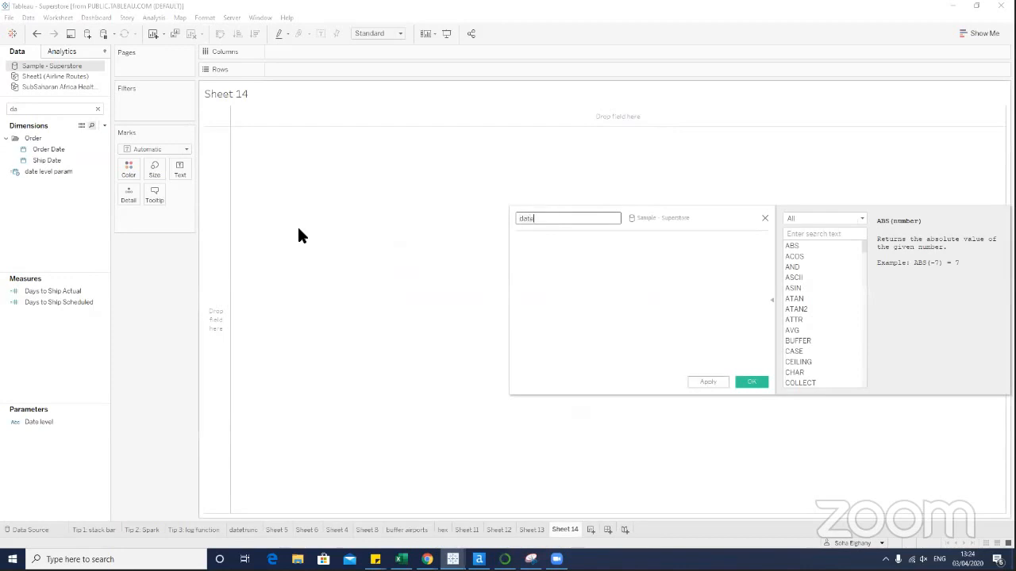
{"action": "type", "text": "trunc date le"}
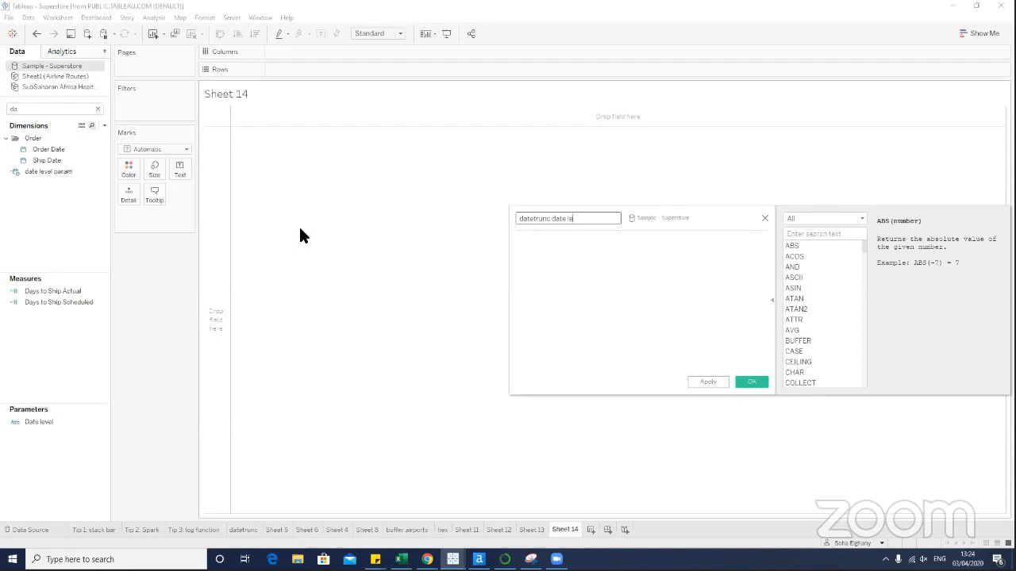
{"action": "type", "text": "vel"}
{"action": "left_click", "coordinate": [571, 274]}
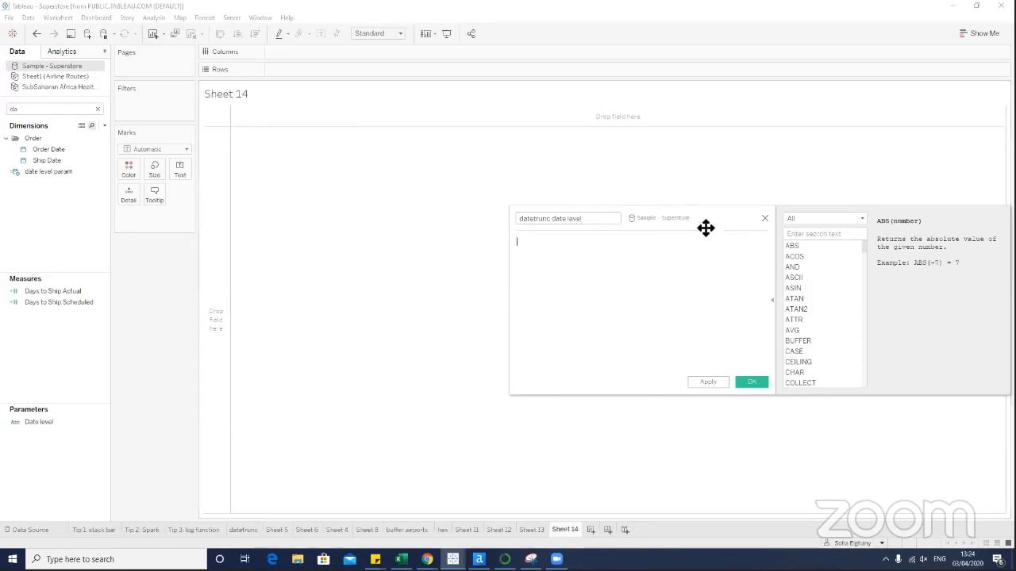
{"action": "left_click_drag", "start_coordinate": [706, 228], "coordinate": [521, 211]}
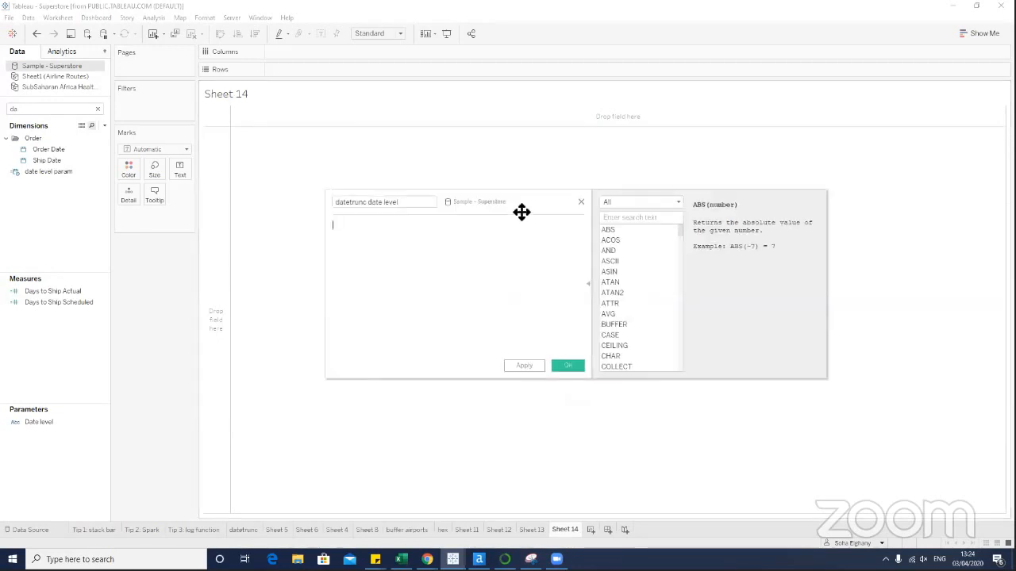
Collapse the calculation editor's function reference and show the Date level parameter control on the new sheet.
{"action": "left_click", "coordinate": [587, 283]}
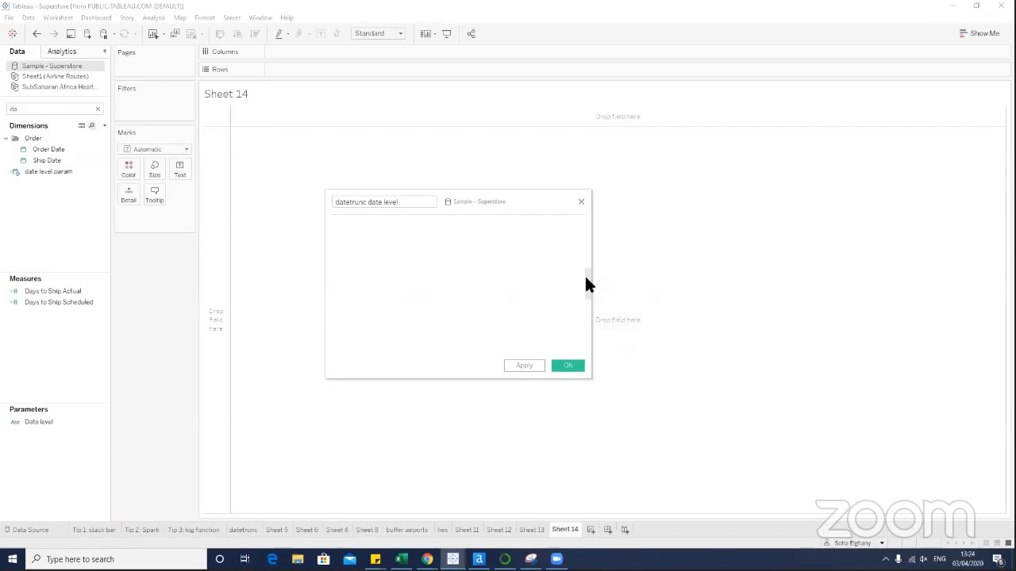
{"action": "right_click", "coordinate": [101, 421]}
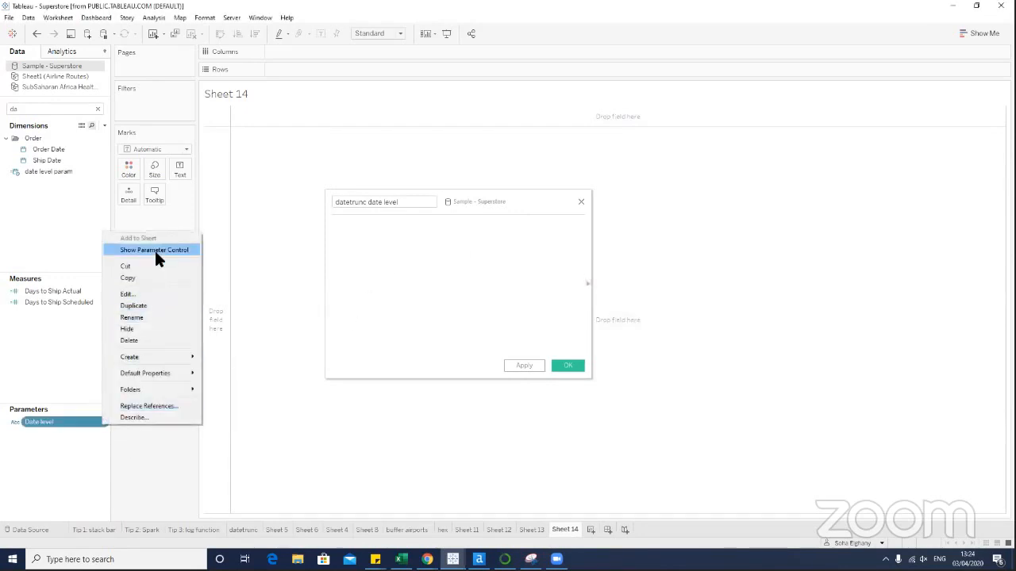
{"action": "left_click", "coordinate": [155, 251]}
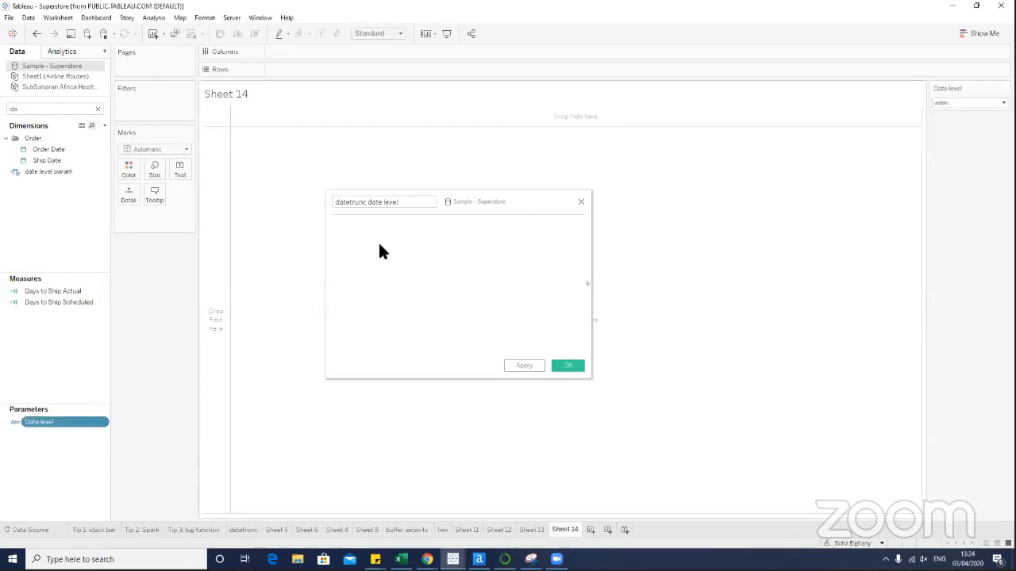
Expand the function reference again and insert the DATETRUNC function into the empty formula.
{"action": "left_click", "coordinate": [587, 285]}
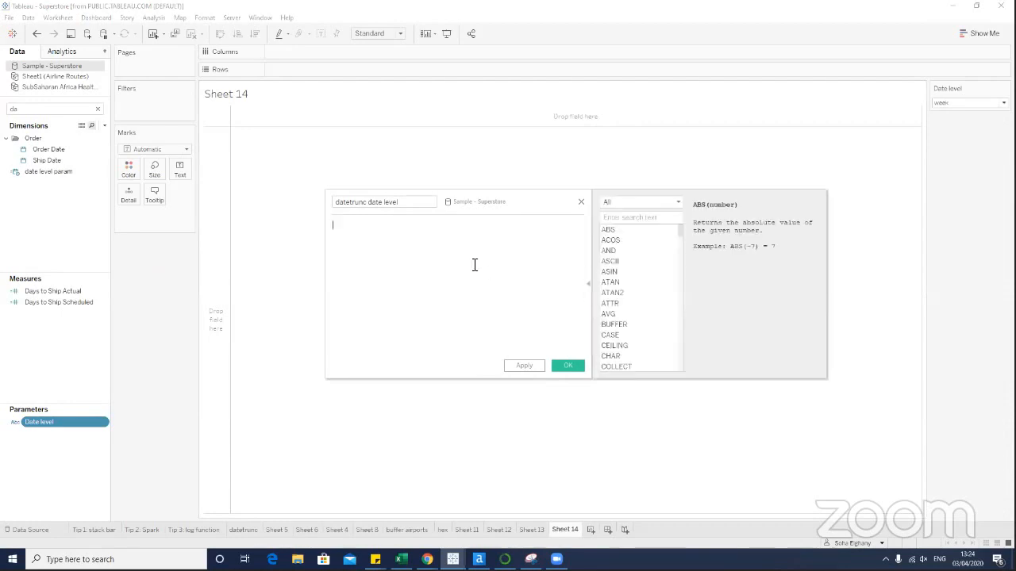
{"action": "type", "text": "date"}
{"action": "key", "text": "Down"}
{"action": "key", "text": "Down"}
{"action": "key", "text": "Down"}
{"action": "key", "text": "Down"}
{"action": "key", "text": "Down"}
{"action": "key", "text": "Down"}
{"action": "key", "text": "Down"}
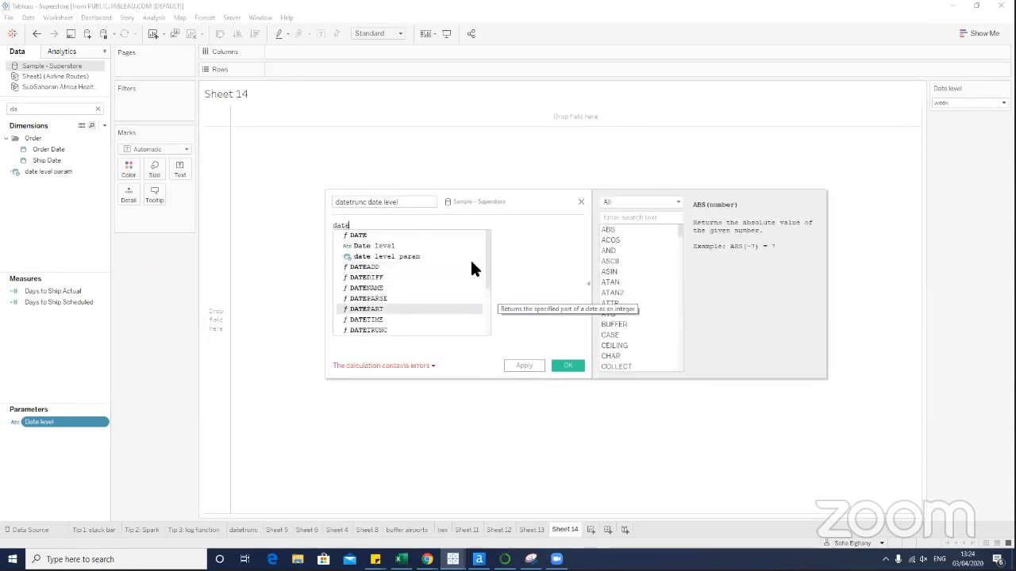
{"action": "key", "text": "Down"}
{"action": "key", "text": "Down"}
{"action": "key", "text": "Return"}
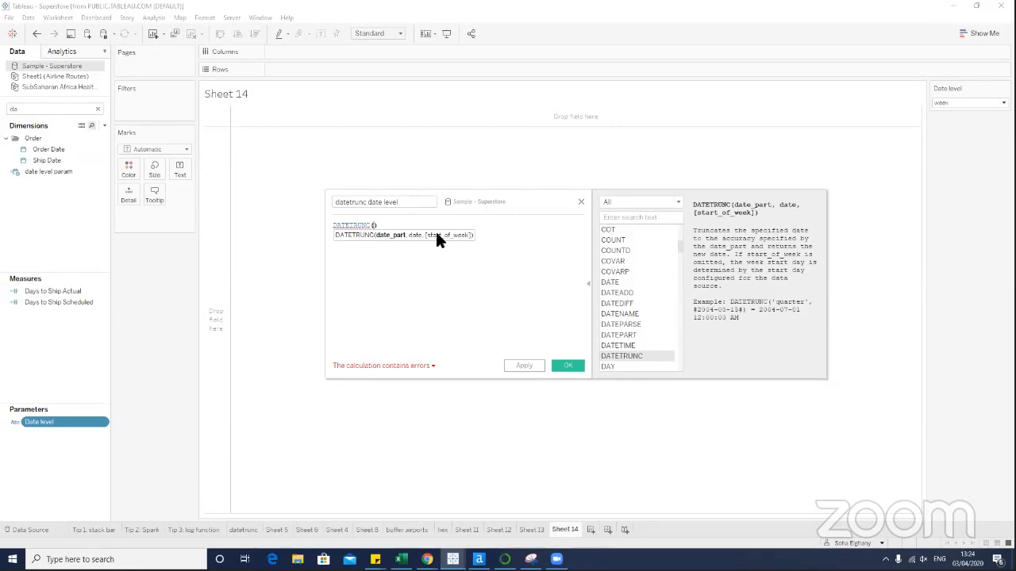
Complete the formula as DATETRUNC([Date level], [Order Date]) and save the calculated field.
{"action": "type", "text": "date"}
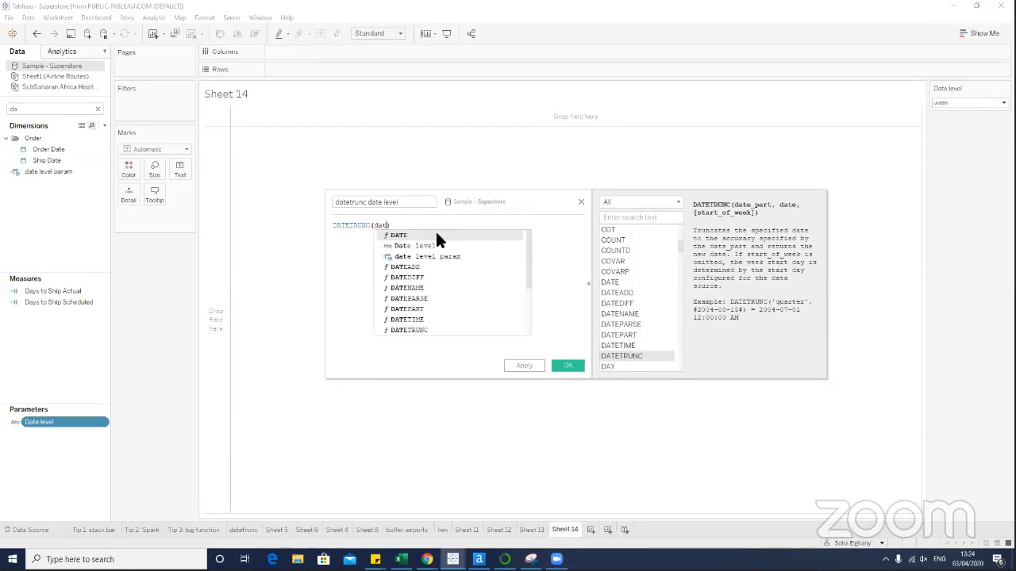
{"action": "key", "text": "Return"}
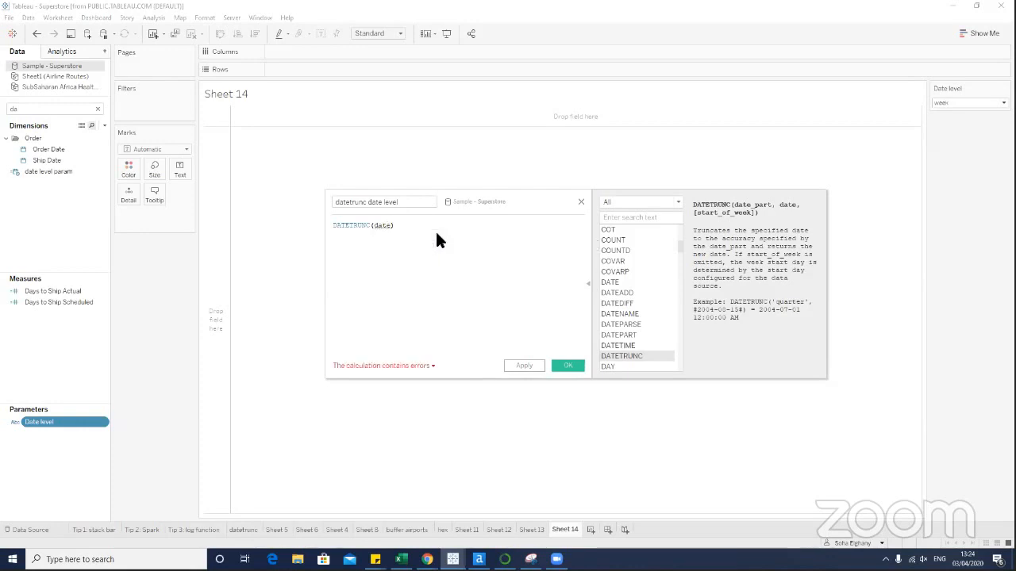
{"action": "type", "text": ", "}
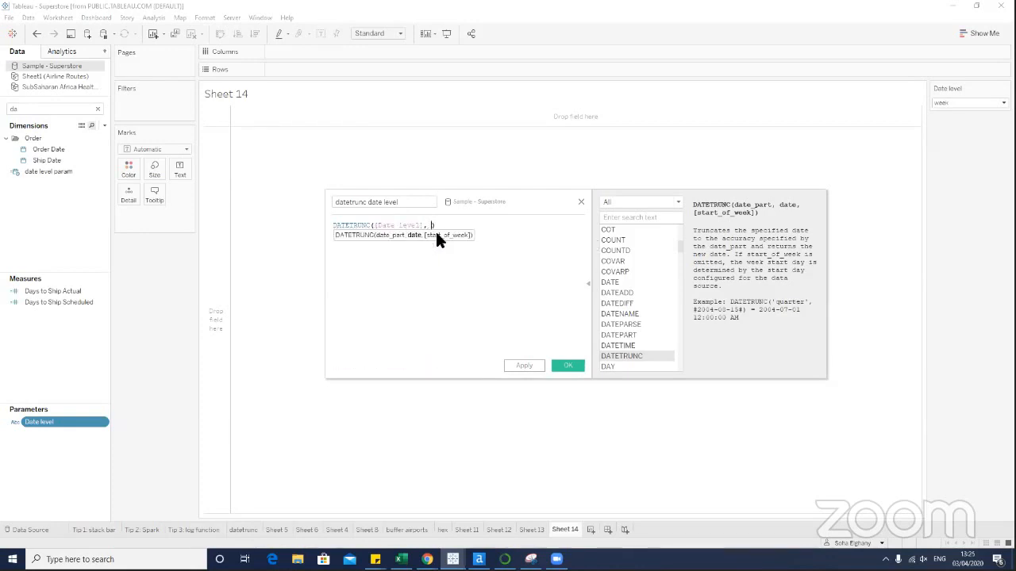
{"action": "type", "text": "order"}
{"action": "key", "text": "Return"}
{"action": "left_click", "coordinate": [523, 238]}
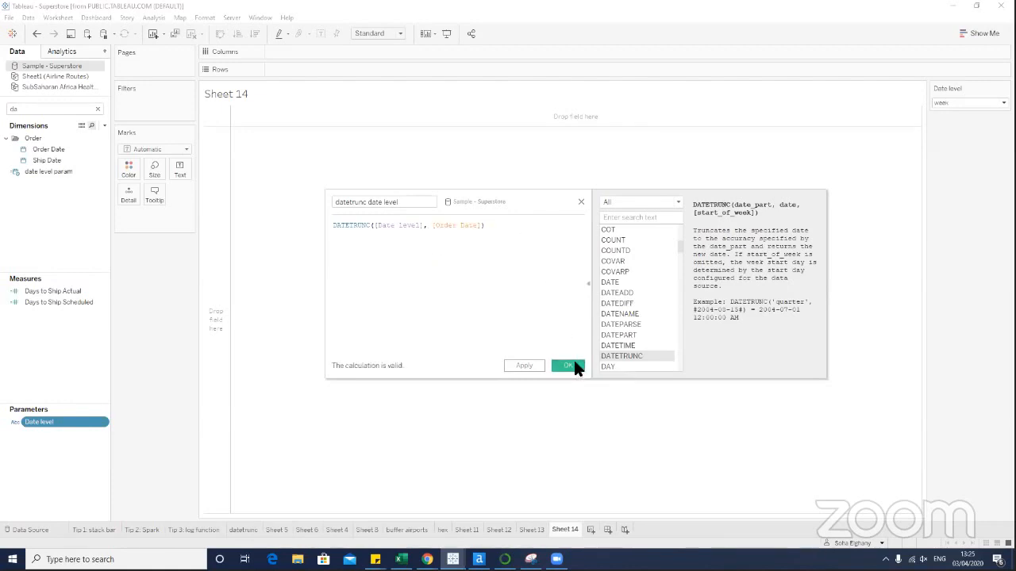
{"action": "left_click", "coordinate": [576, 365]}
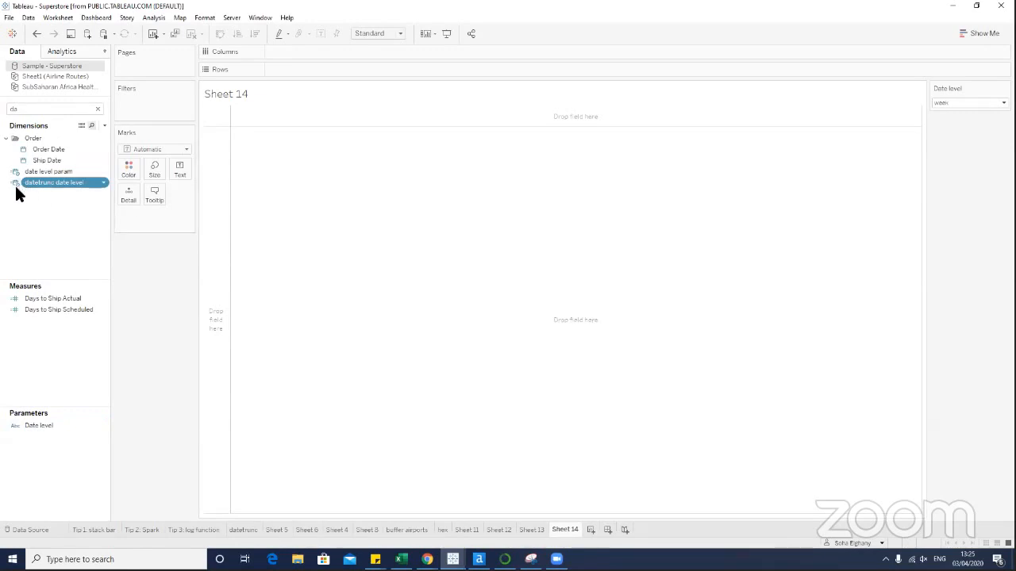
Place the datetrunc date level field on Columns as a continuous date.
{"action": "left_click_drag", "start_coordinate": [52, 181], "coordinate": [291, 49]}
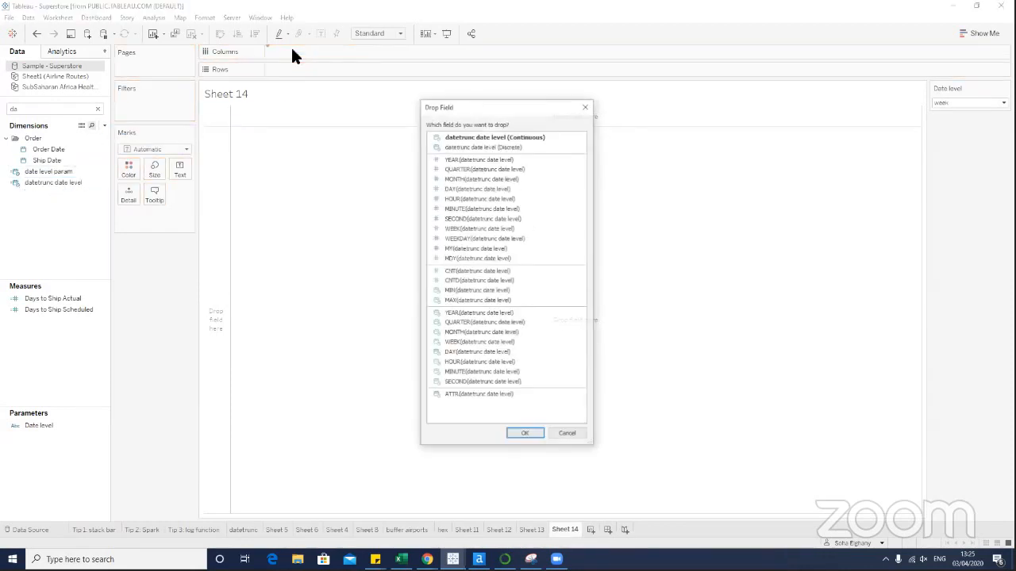
{"action": "left_click", "coordinate": [491, 137]}
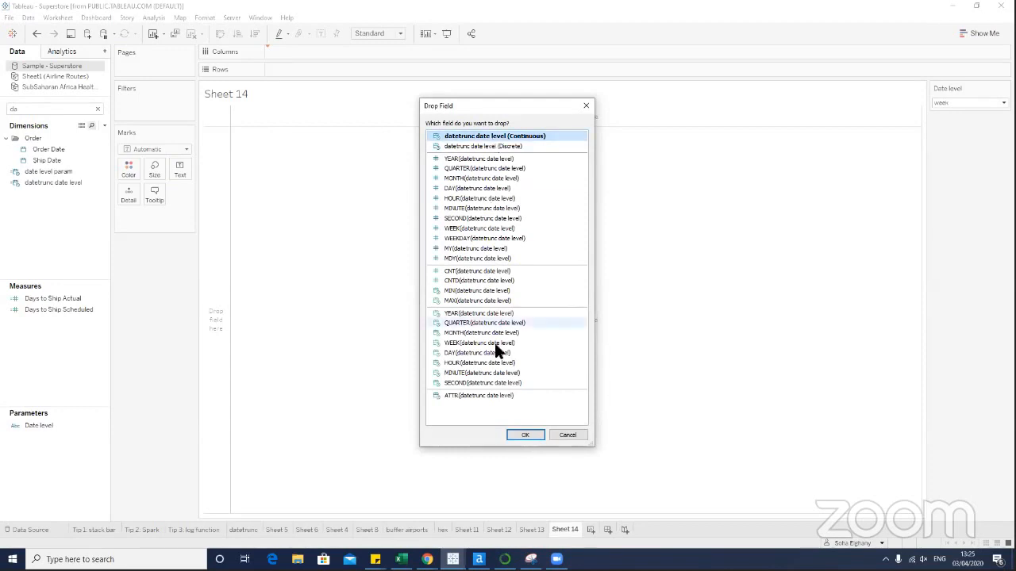
{"action": "left_click", "coordinate": [521, 435]}
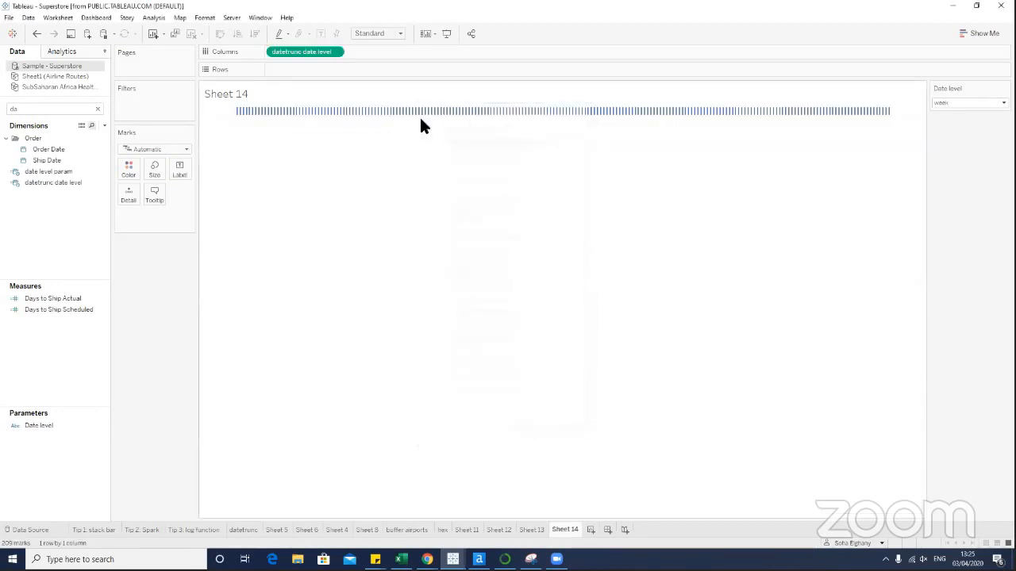
{"action": "left_click", "coordinate": [336, 53]}
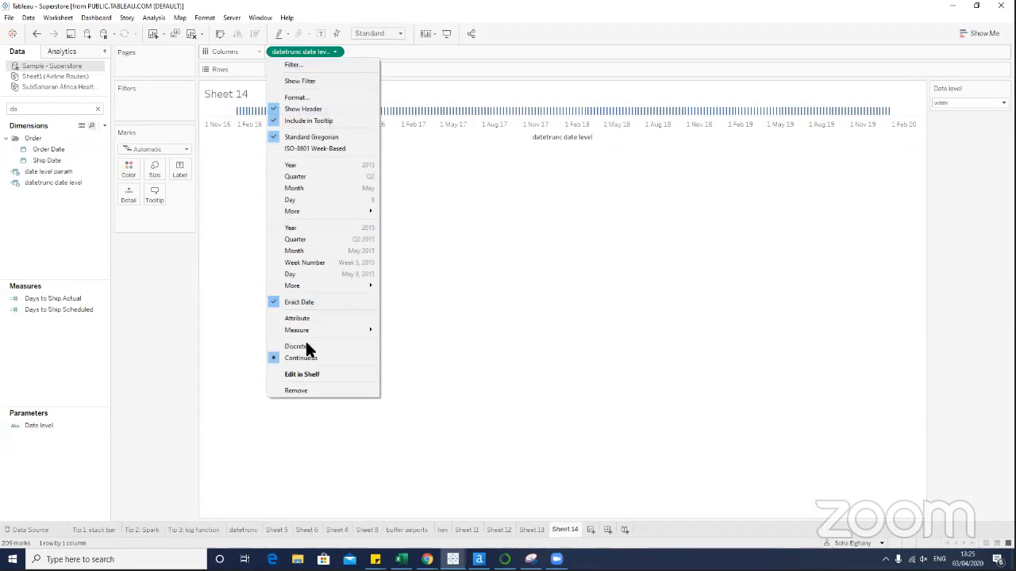
{"action": "left_click", "coordinate": [495, 298]}
Search the fields for "sale" and add Sales to Rows.
{"action": "key", "text": "BackSpace"}
{"action": "key", "text": "BackSpace"}
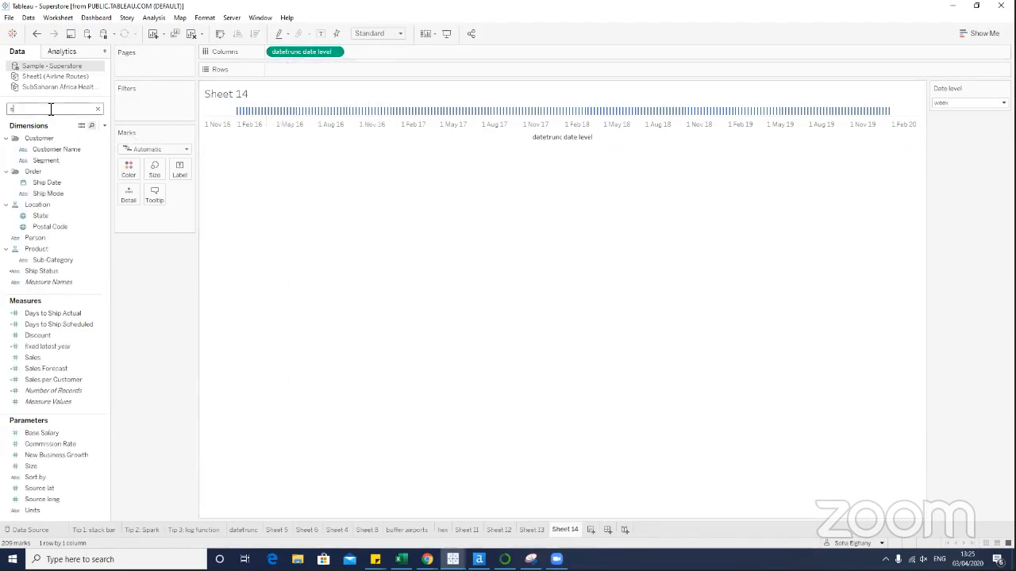
{"action": "type", "text": "sale"}
{"action": "double_click", "coordinate": [35, 261]}
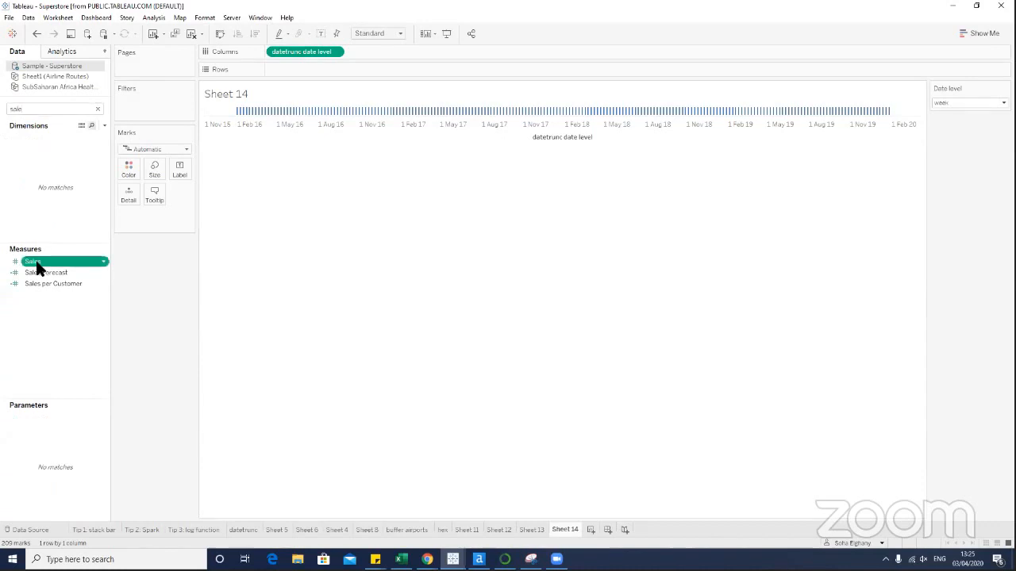
Switch the Date level parameter through month, quarter and year, and return it to week.
{"action": "left_click", "coordinate": [948, 105]}
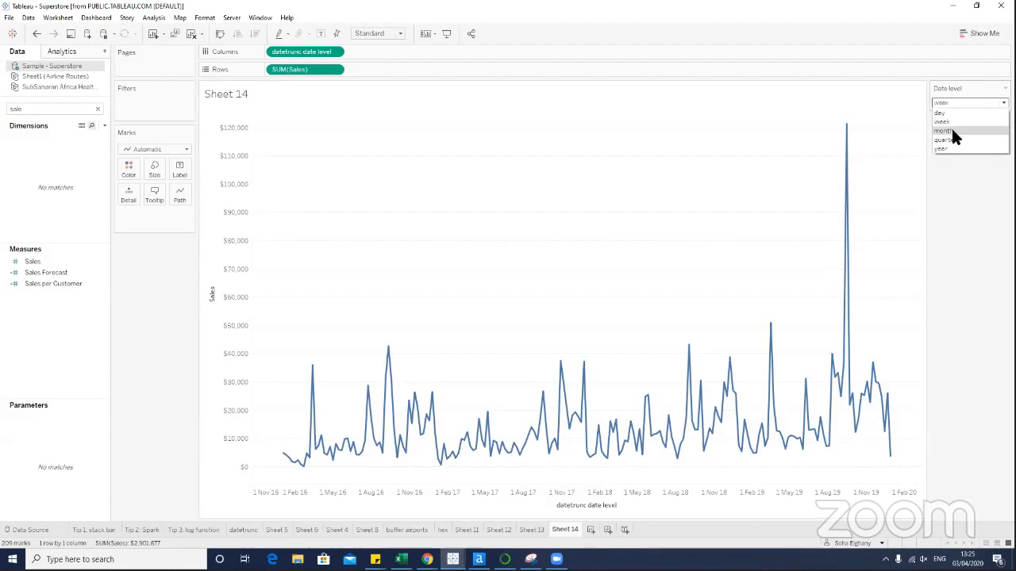
{"action": "left_click", "coordinate": [952, 131]}
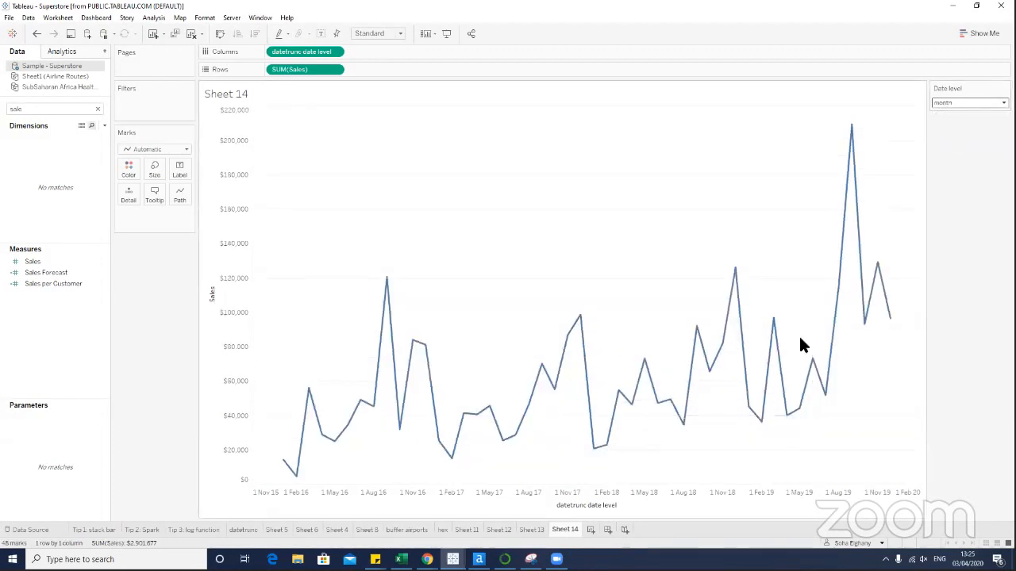
{"action": "left_click", "coordinate": [951, 104]}
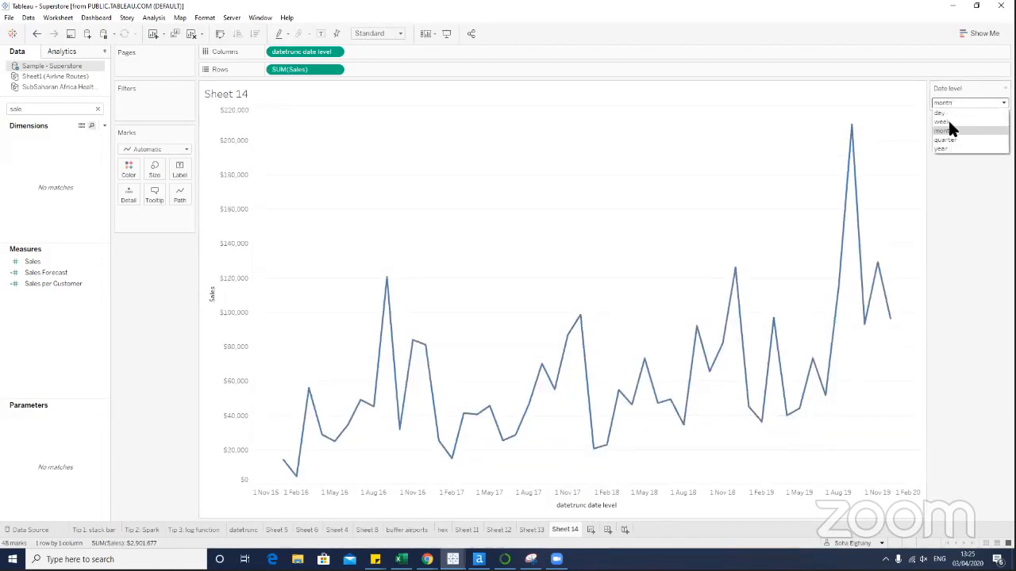
{"action": "left_click", "coordinate": [947, 135]}
{"action": "left_click", "coordinate": [943, 104]}
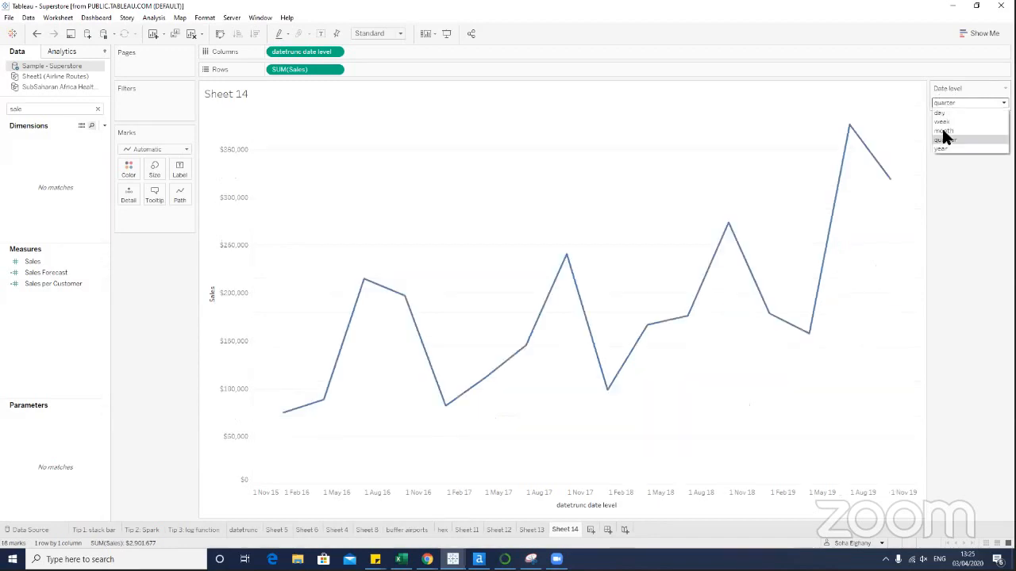
{"action": "left_click", "coordinate": [941, 148]}
{"action": "left_click", "coordinate": [939, 103]}
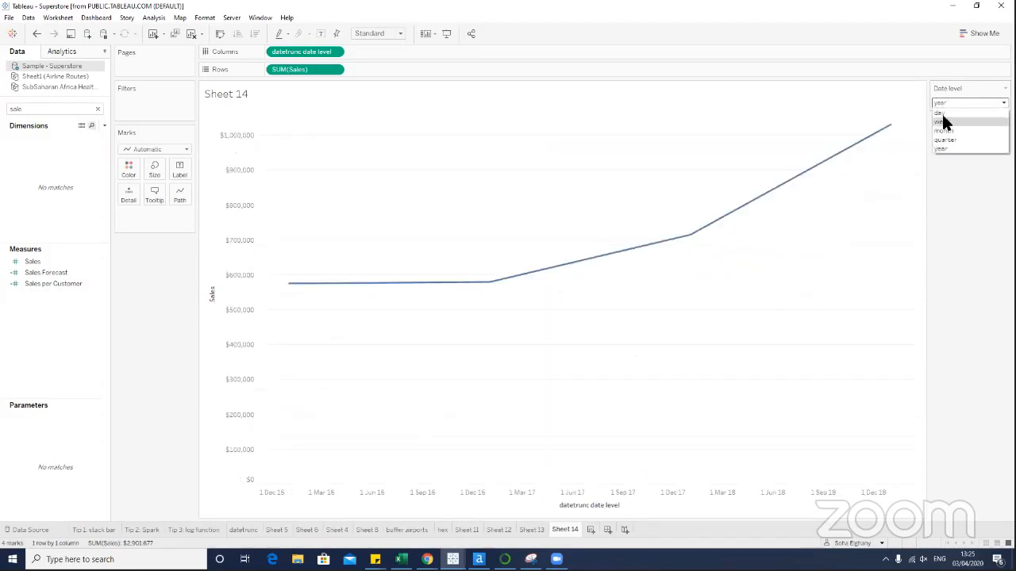
{"action": "left_click", "coordinate": [939, 121]}
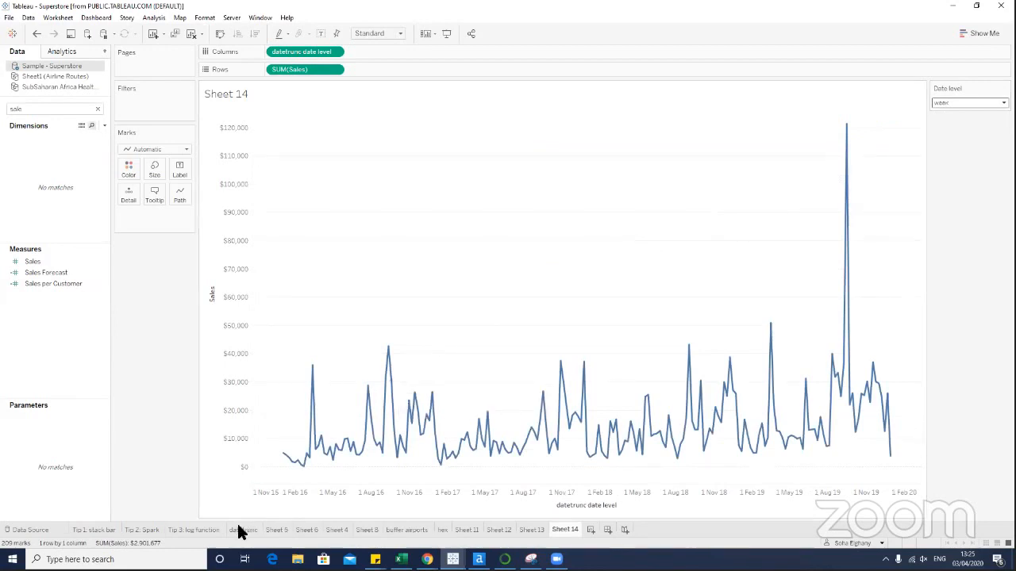
Check the options of the date field on Columns and view the BAN and spark line chart on Sheet 5.
{"action": "mouse_move", "coordinate": [318, 376]}
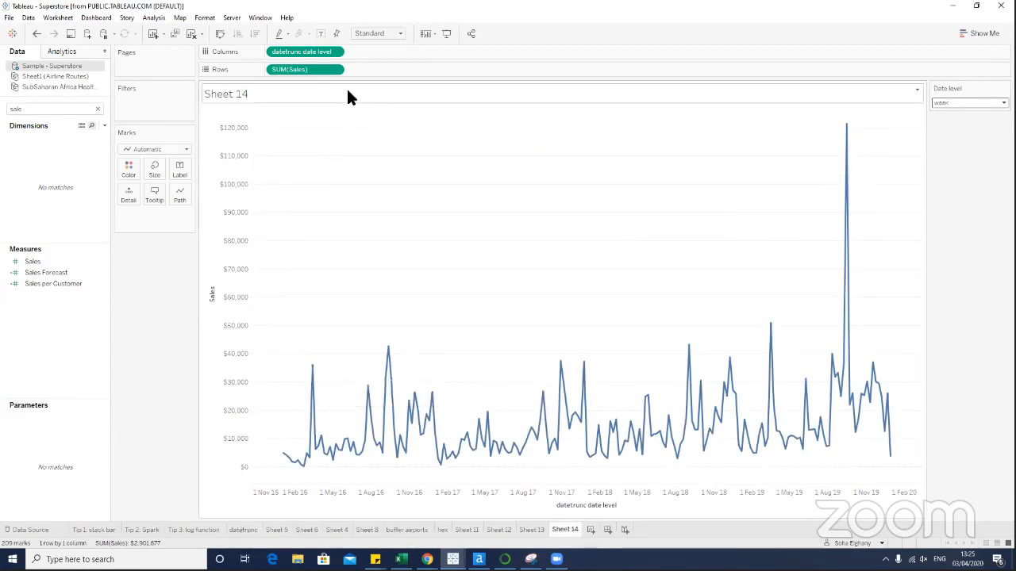
{"action": "left_click", "coordinate": [336, 52]}
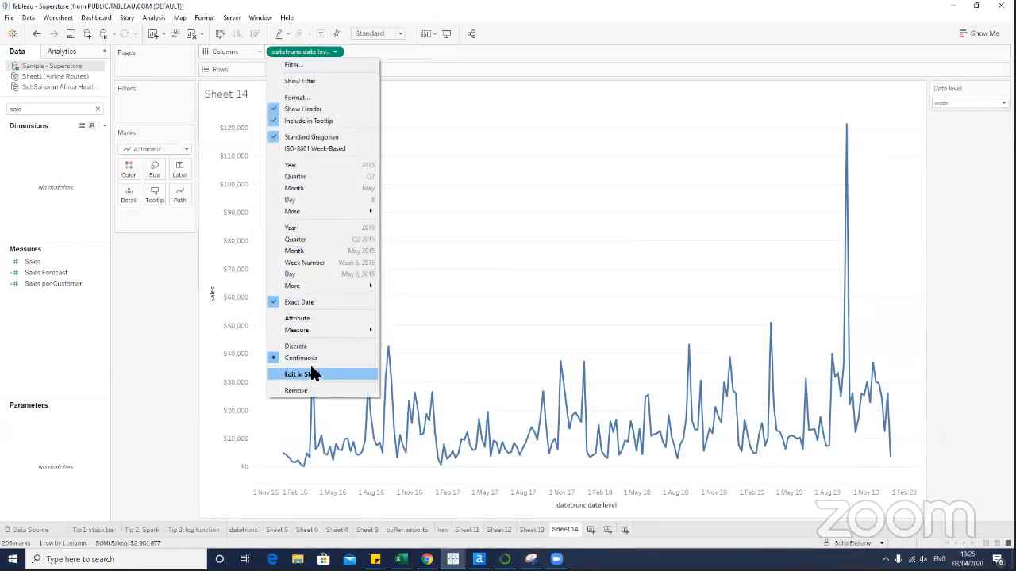
{"action": "left_click", "coordinate": [464, 269]}
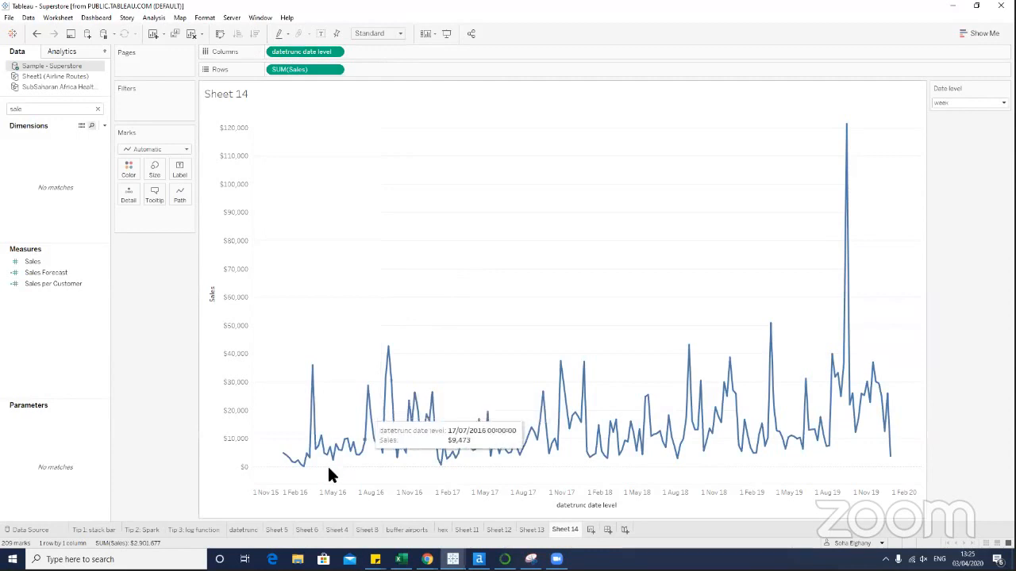
{"action": "left_click", "coordinate": [283, 529]}
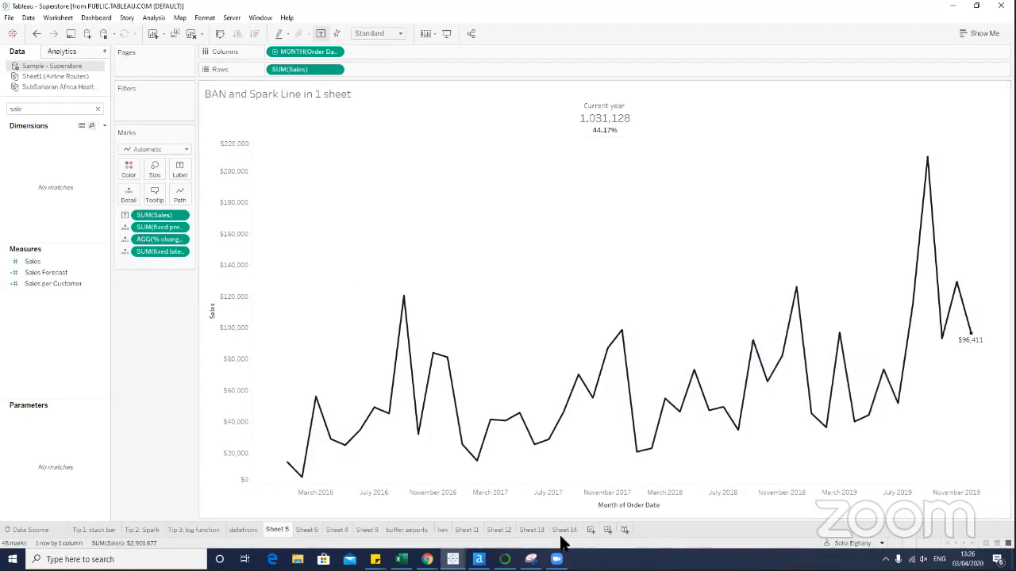
{"action": "mouse_move", "coordinate": [563, 538]}
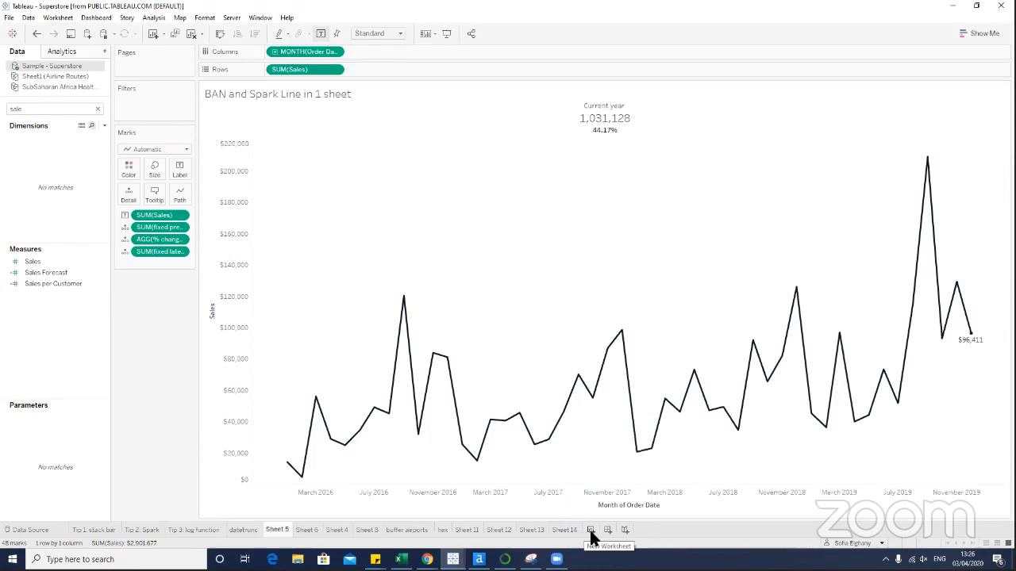
Add a new worksheet and create a calculated field named "latest year".
{"action": "left_click", "coordinate": [590, 532]}
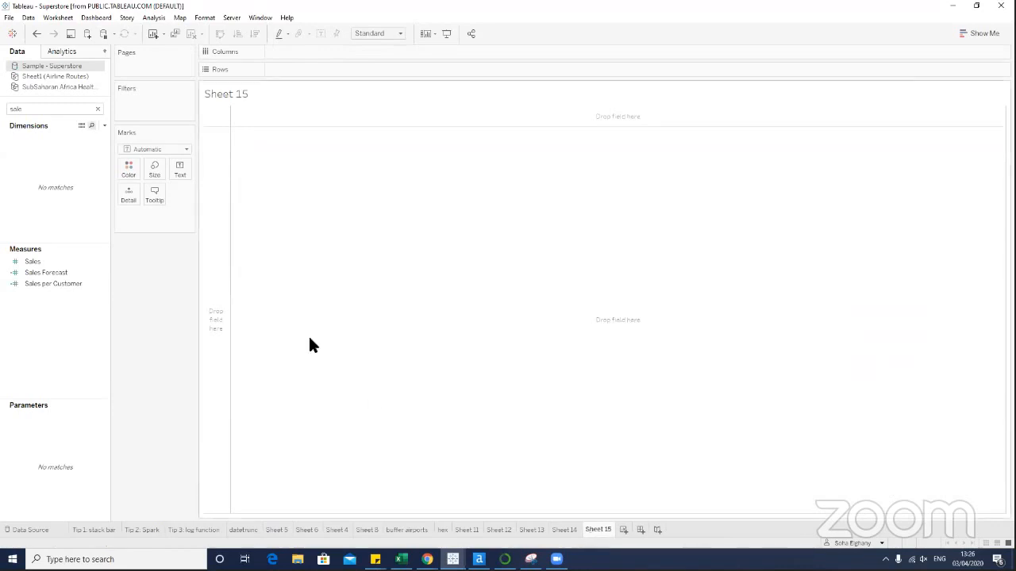
{"action": "left_click", "coordinate": [103, 125]}
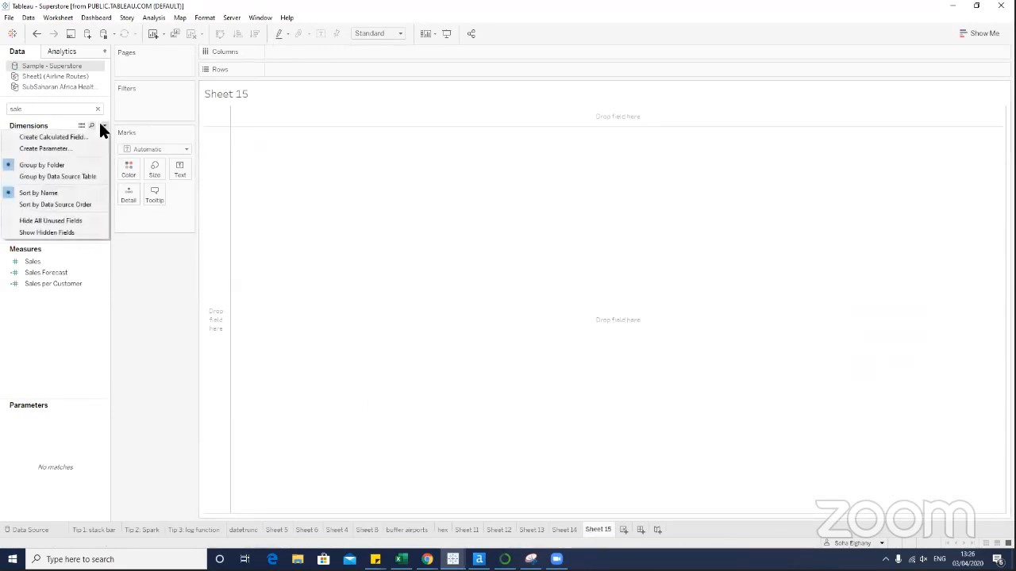
{"action": "left_click", "coordinate": [89, 135]}
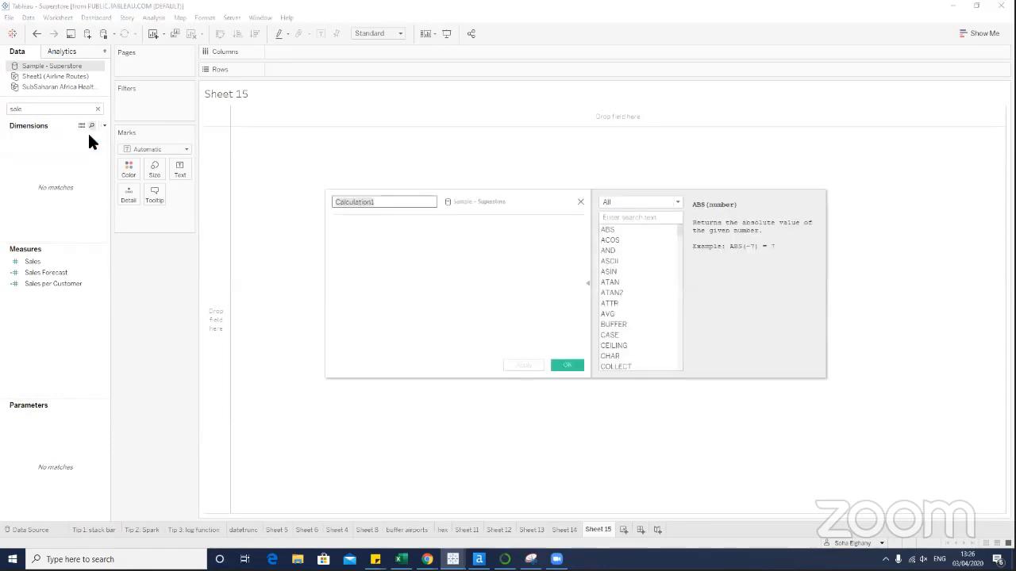
{"action": "type", "text": "la"}
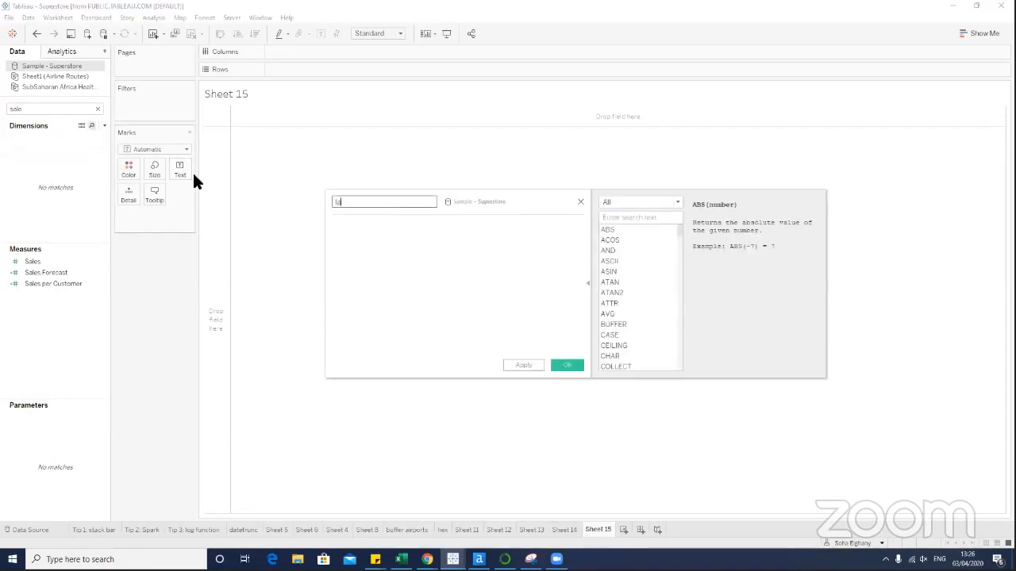
{"action": "type", "text": "test year"}
{"action": "left_click", "coordinate": [444, 238]}
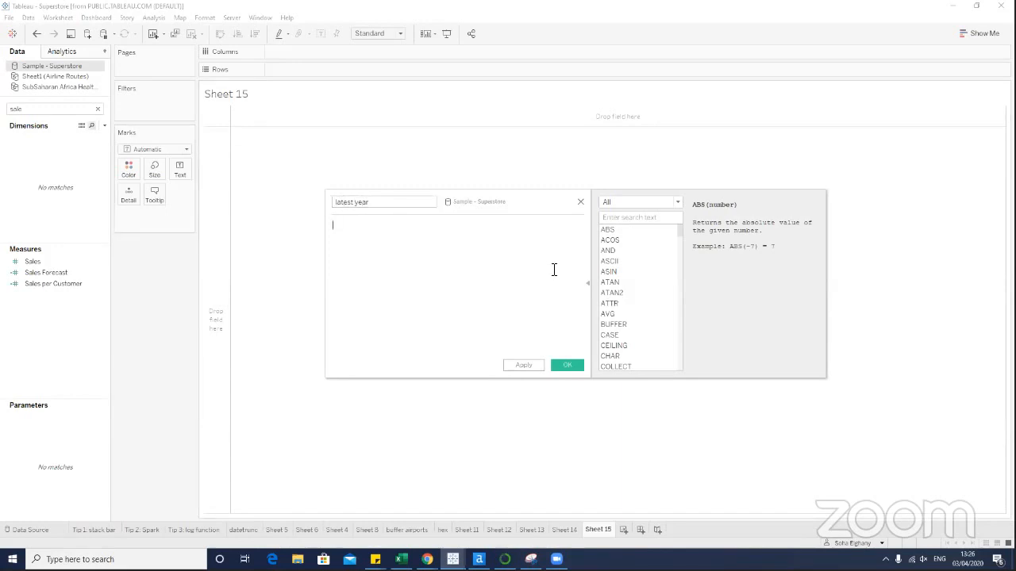
Collapse the calculation editor's function reference, then enlarge and reposition the editor over the sheet.
{"action": "left_click", "coordinate": [586, 282]}
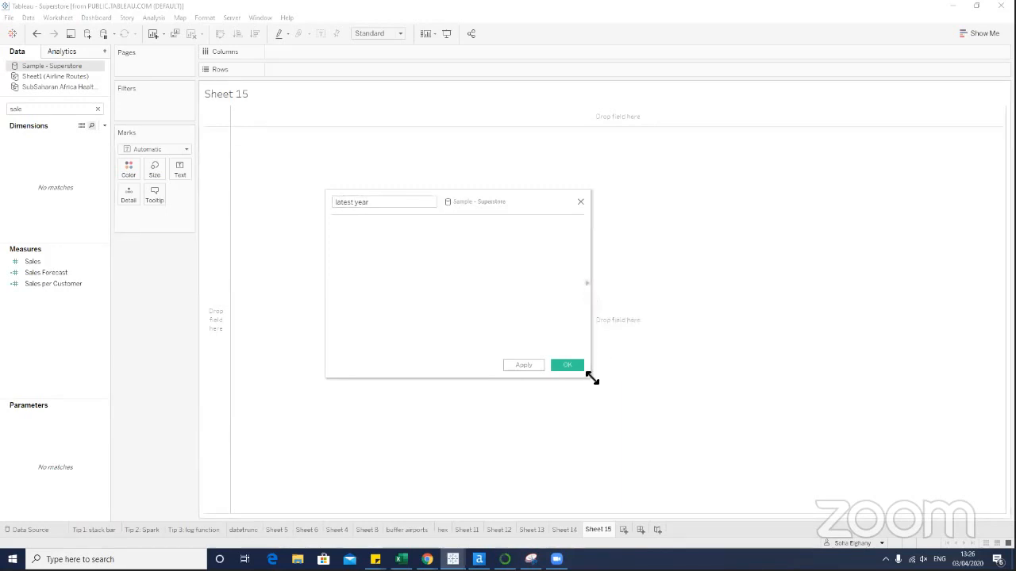
{"action": "left_click_drag", "start_coordinate": [592, 378], "coordinate": [704, 403]}
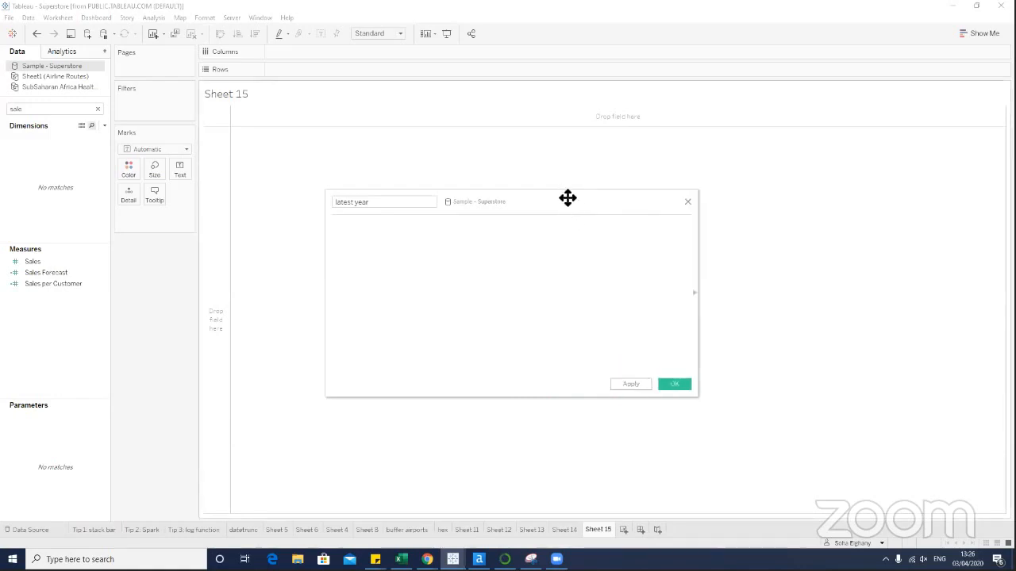
{"action": "left_click_drag", "start_coordinate": [566, 198], "coordinate": [531, 187]}
Begin the latest year formula with { FIXED : SUM( and put the closing brace on a second line.
{"action": "type", "text": "{fi"}
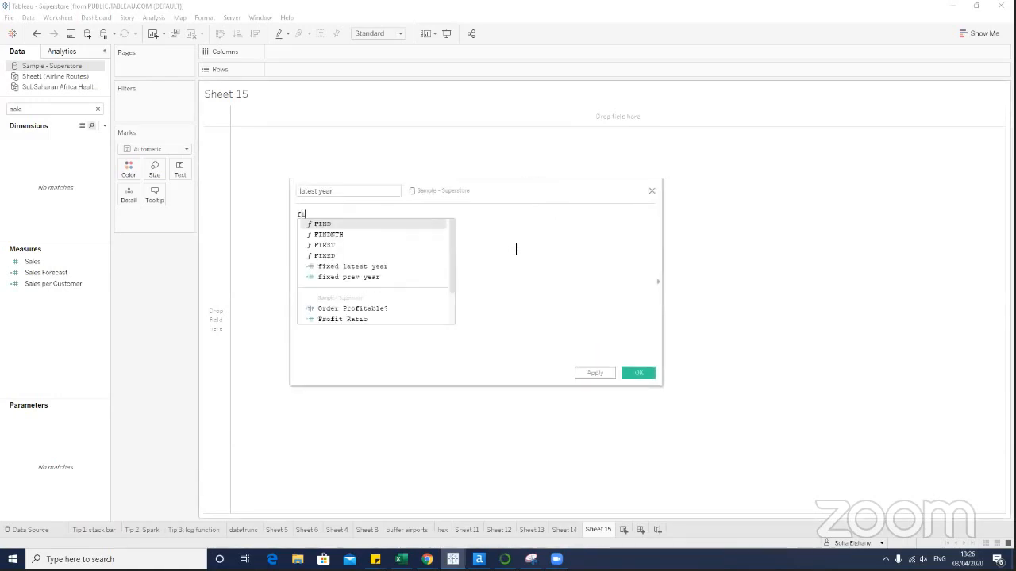
{"action": "type", "text": "f"}
{"action": "key", "text": "Return"}
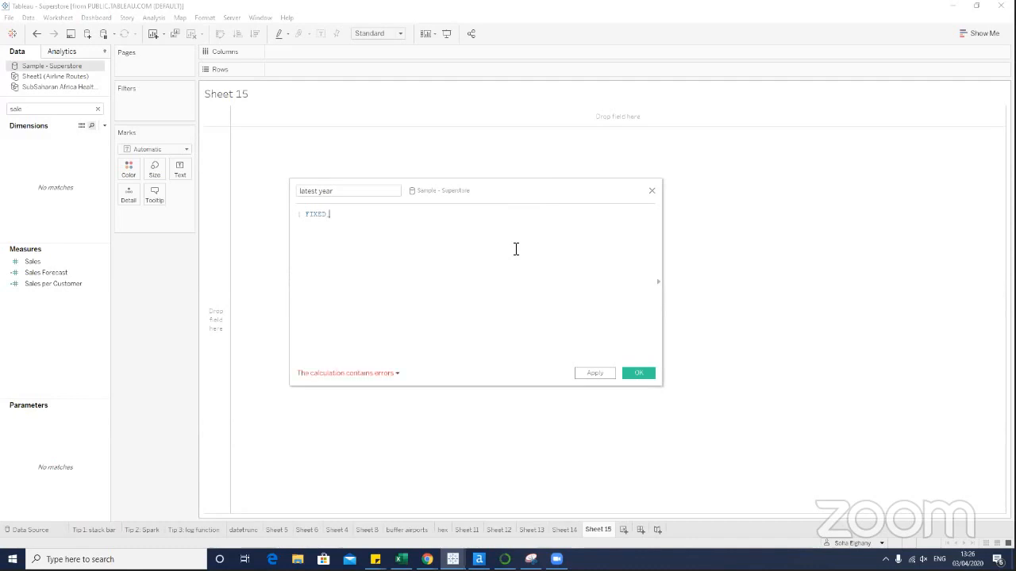
{"action": "type", "text": ":su"}
{"action": "key", "text": "Return"}
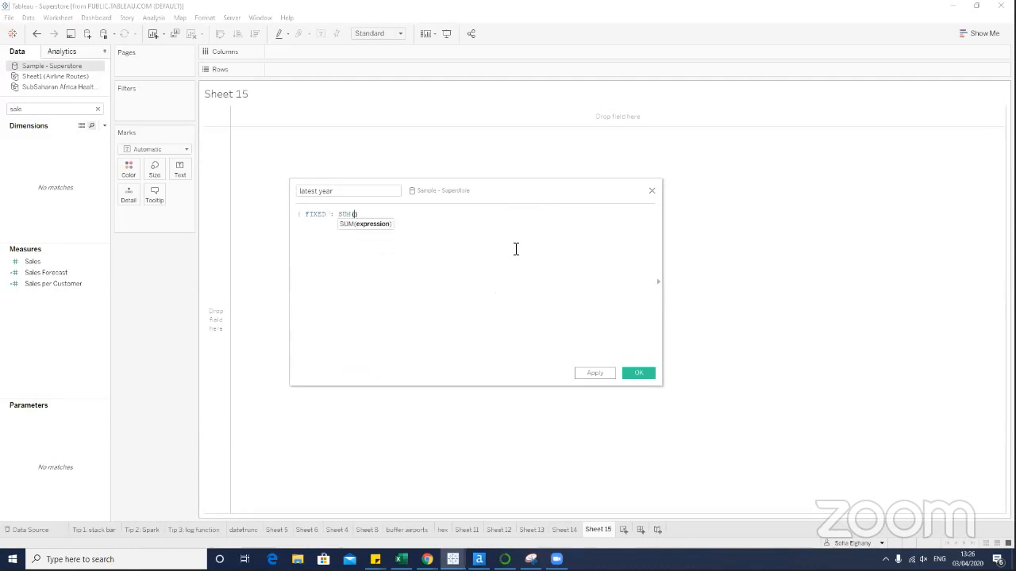
{"action": "key", "text": "Return"}
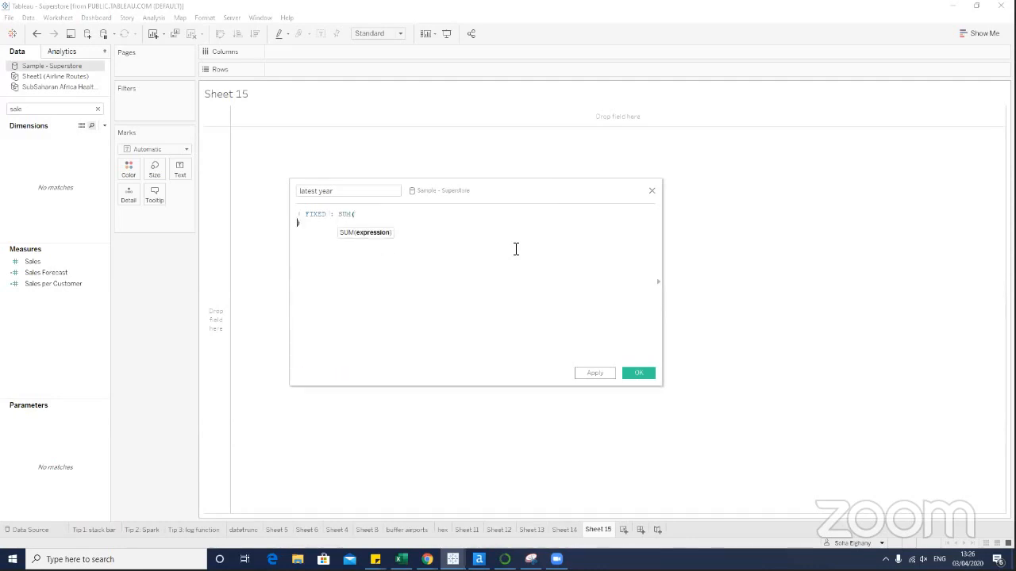
{"action": "key", "text": "BackSpace"}
Add the condition IF YEAR([Order Date]) inside the SUM expression.
{"action": "type", "text": "if"}
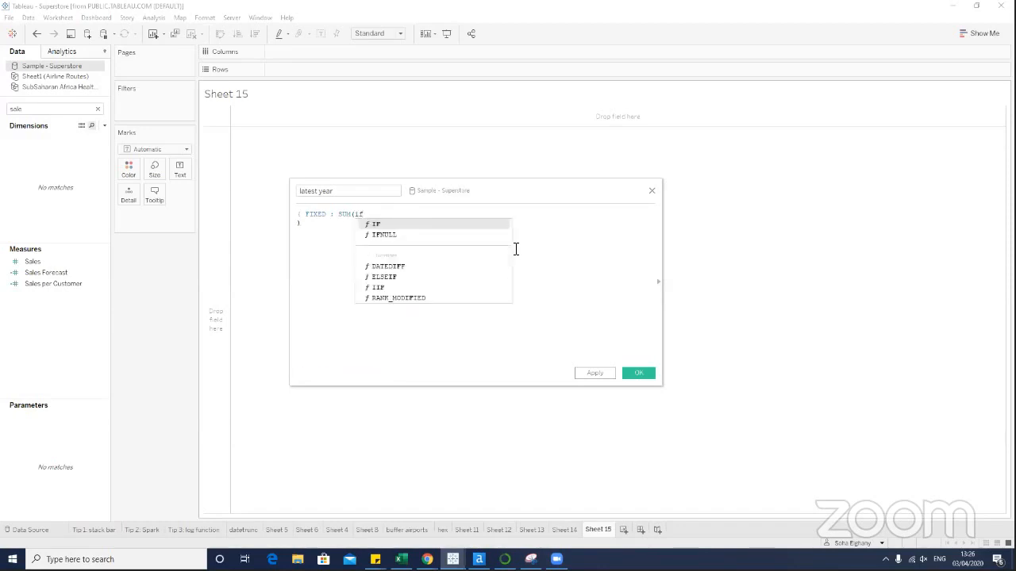
{"action": "key", "text": "Return"}
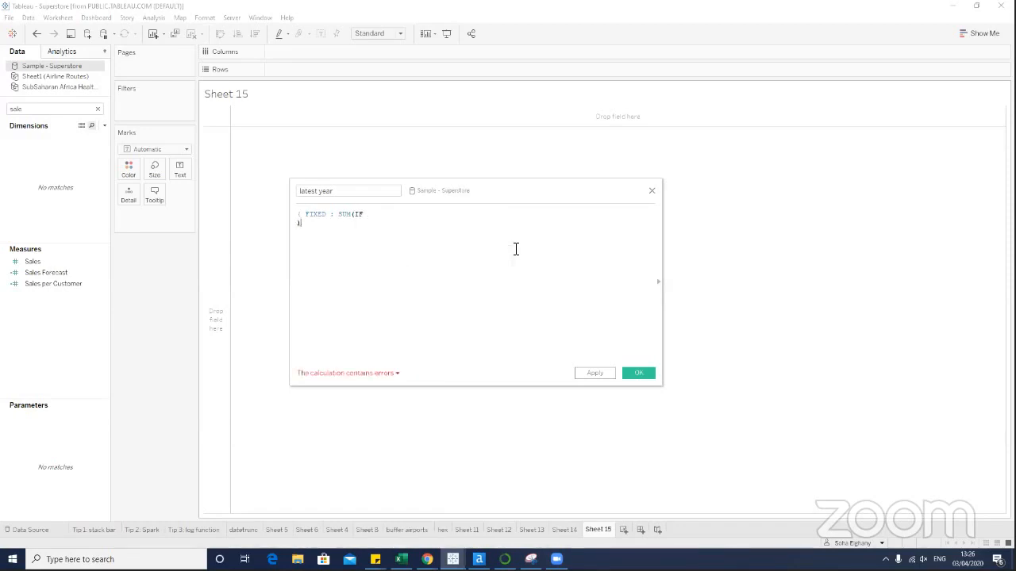
{"action": "type", "text": "ye"}
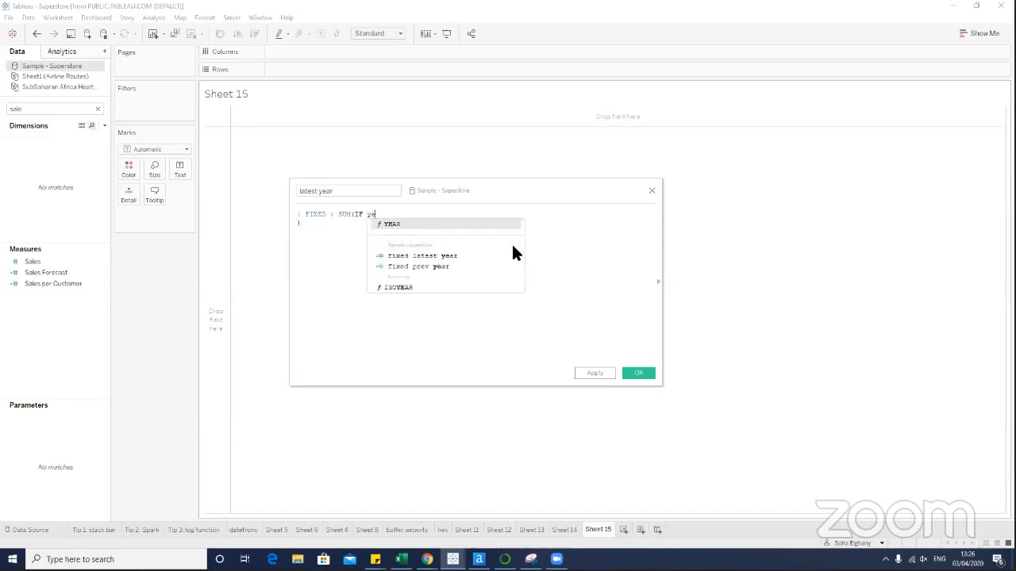
{"action": "key", "text": "Return"}
{"action": "type", "text": "order"}
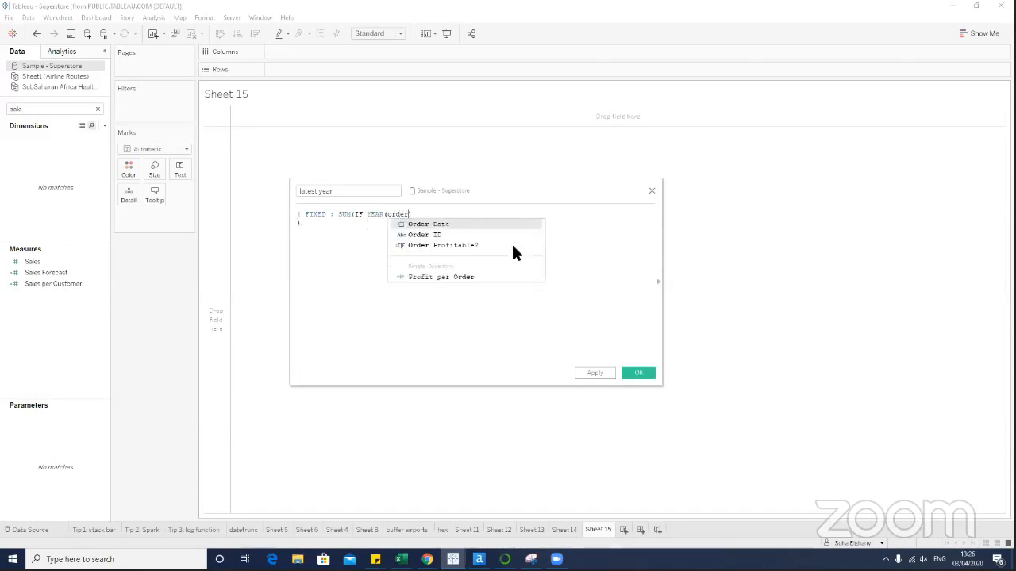
{"action": "key", "text": "Return"}
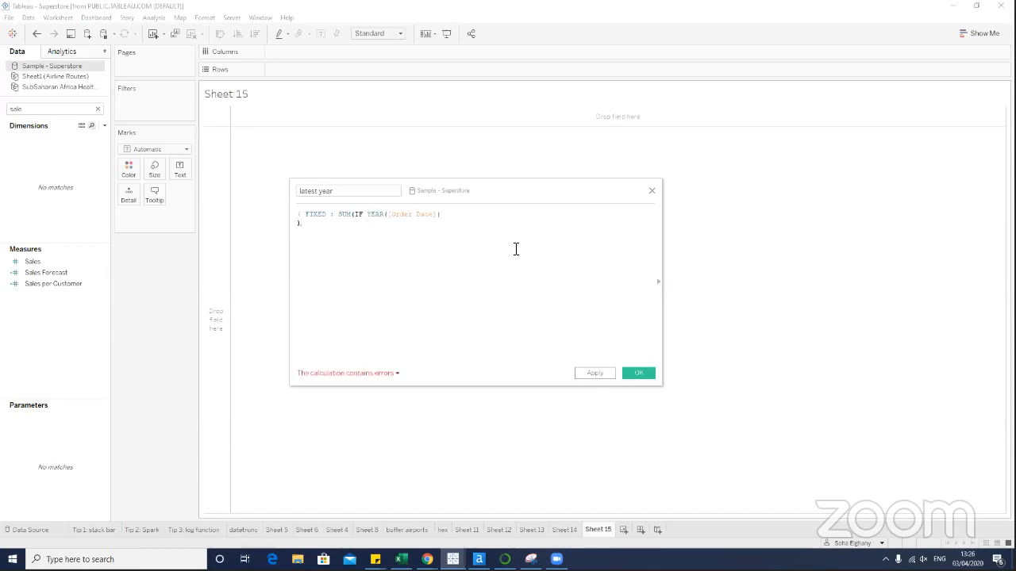
Extend the IF condition so the order year must equal {MAX(YEAR([Order Date]))}.
{"action": "left_click", "coordinate": [495, 213]}
{"action": "type", "text": "="}
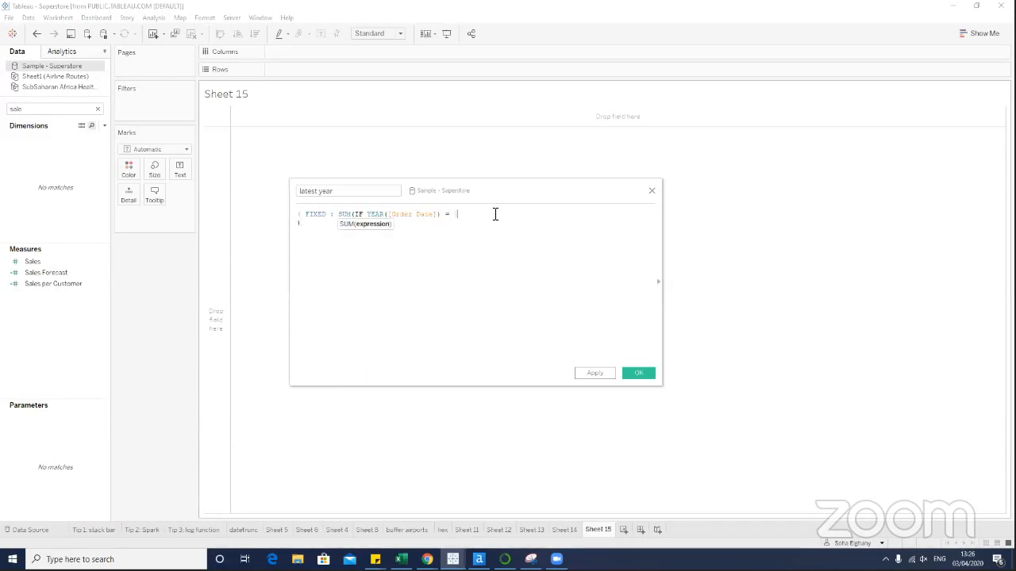
{"action": "type", "text": "max"}
{"action": "key", "text": "Return"}
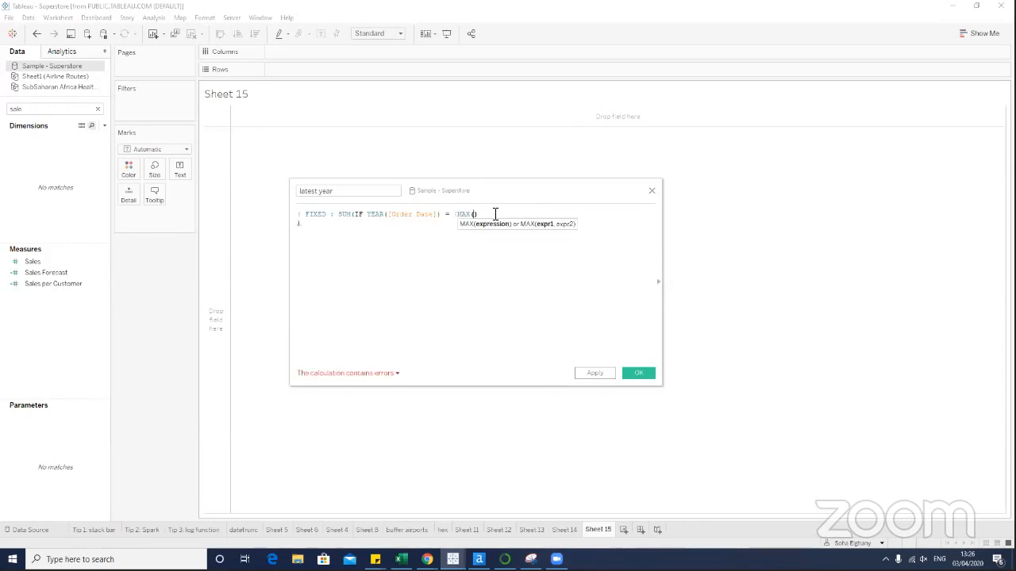
{"action": "type", "text": "year"}
{"action": "key", "text": "Return"}
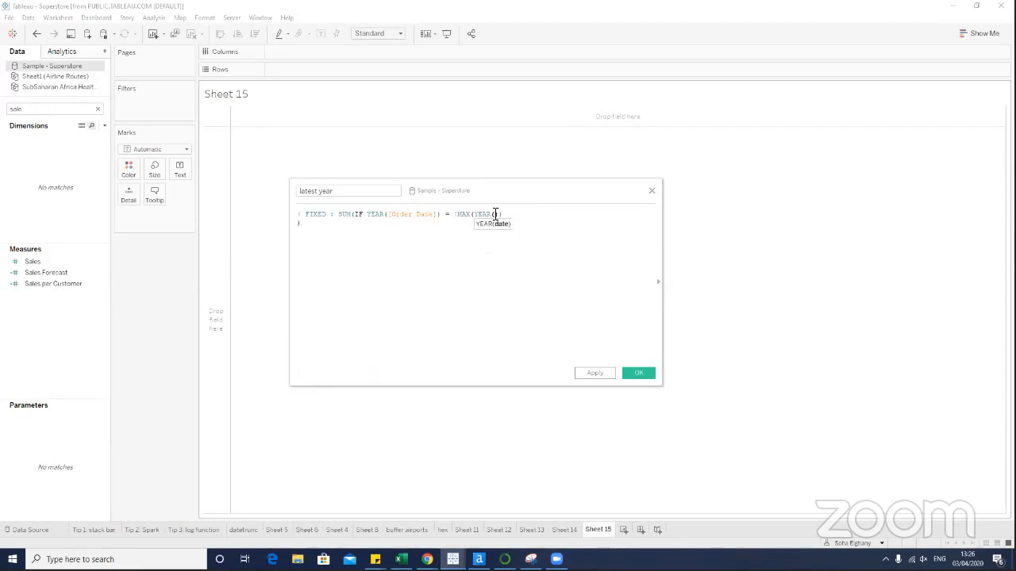
{"action": "type", "text": "order"}
{"action": "left_click", "coordinate": [520, 225]}
{"action": "left_click", "coordinate": [570, 215]}
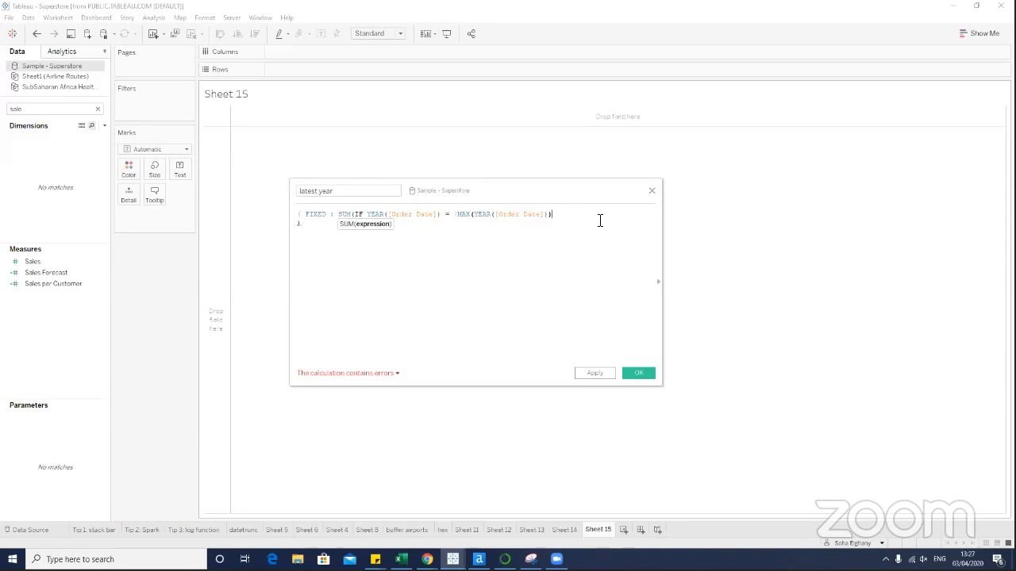
{"action": "type", "text": ")"}
{"action": "left_click_drag", "start_coordinate": [453, 214], "coordinate": [553, 217]}
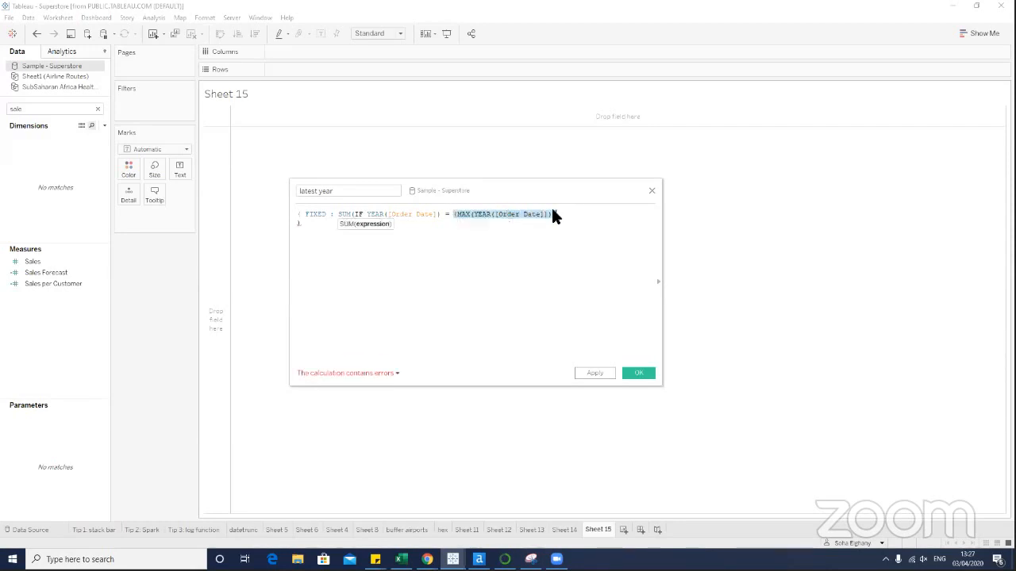
{"action": "left_click", "coordinate": [561, 214]}
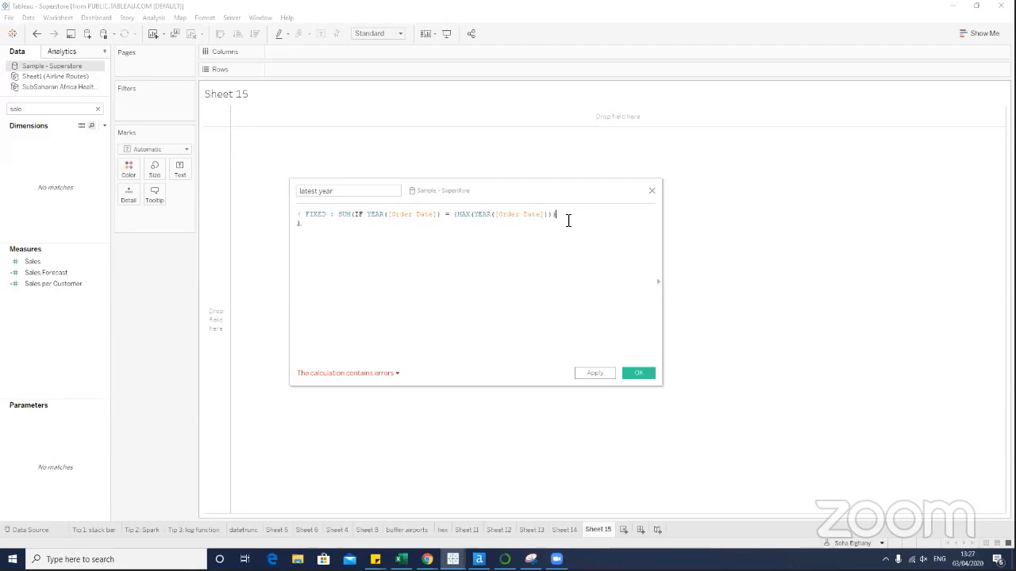
Complete the latest year formula with then [Sales] END and the closing brackets, and save the calculated field.
{"action": "type", "text": "then sal"}
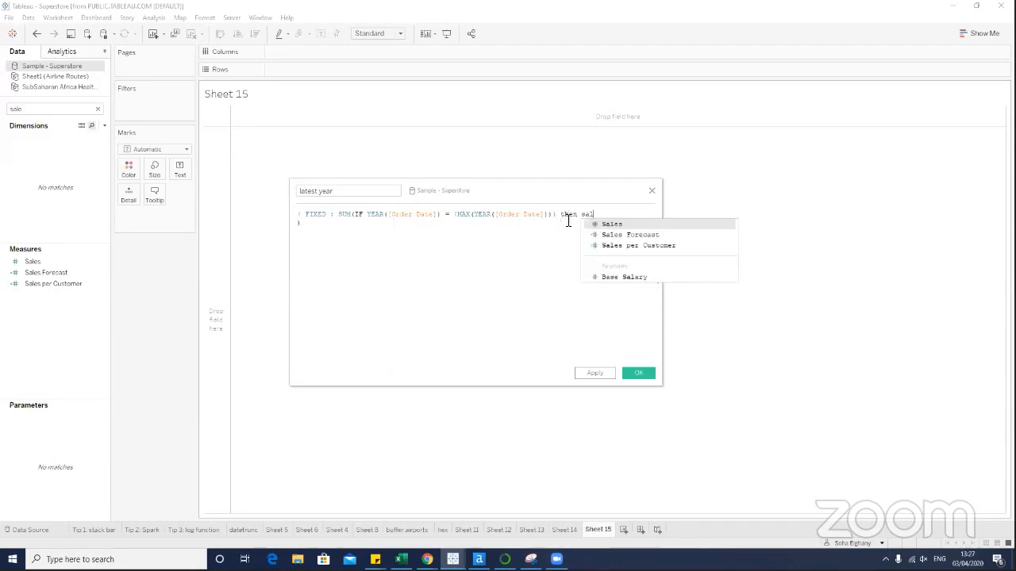
{"action": "key", "text": "Return"}
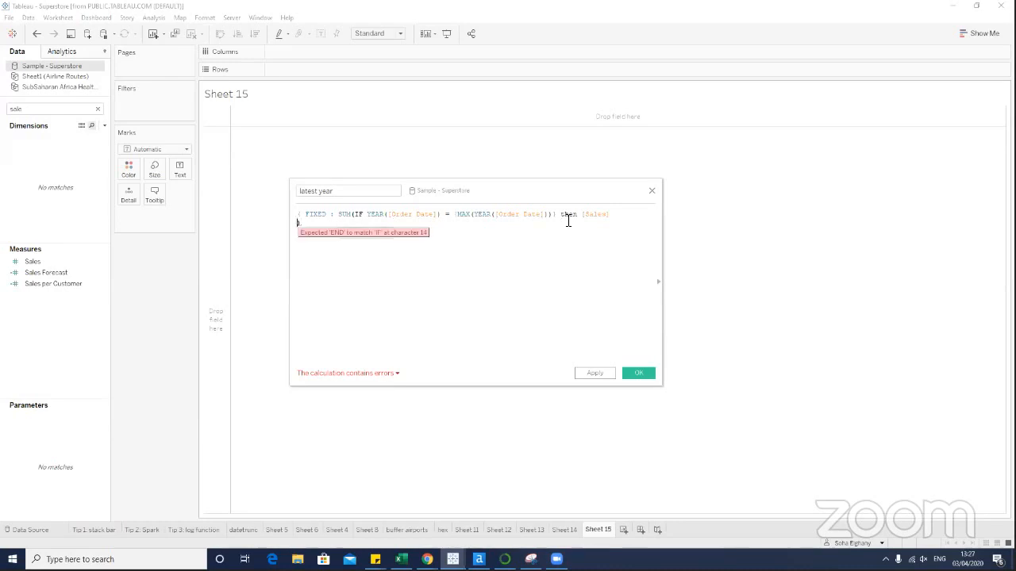
{"action": "type", "text": "end"}
{"action": "key", "text": "Return"}
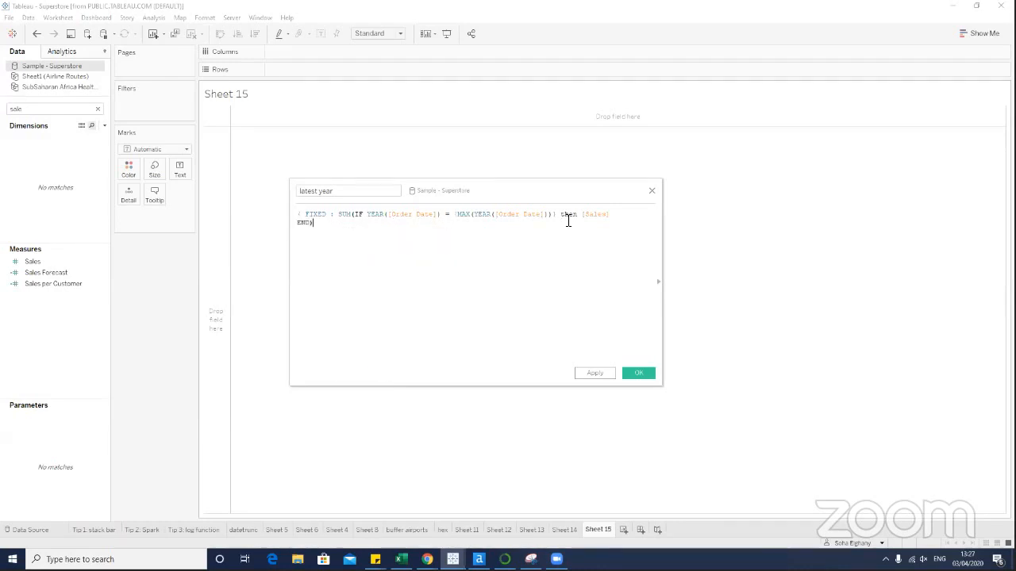
{"action": "type", "text": "}"}
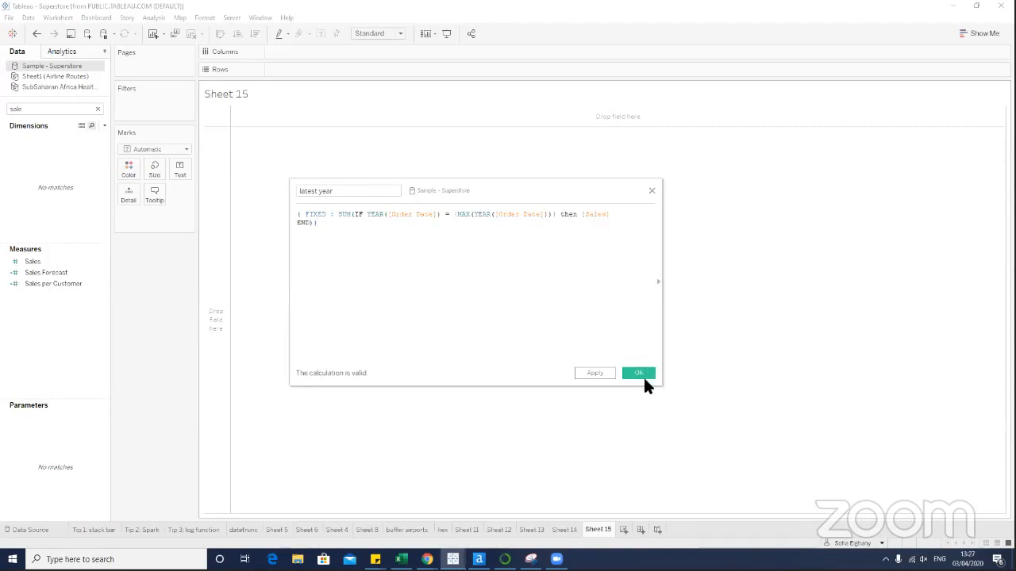
{"action": "left_click", "coordinate": [641, 372]}
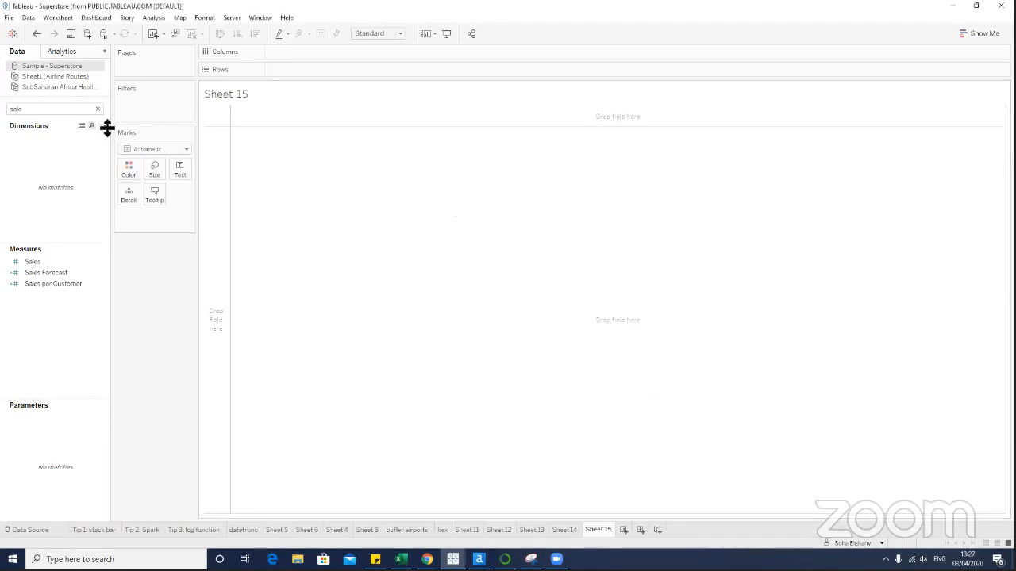
Search the data fields for 'late' and duplicate the latest year measure.
{"action": "left_click", "coordinate": [84, 112]}
{"action": "key", "text": "BackSpace"}
{"action": "key", "text": "BackSpace"}
{"action": "key", "text": "BackSpace"}
{"action": "key", "text": "BackSpace"}
{"action": "type", "text": "late"}
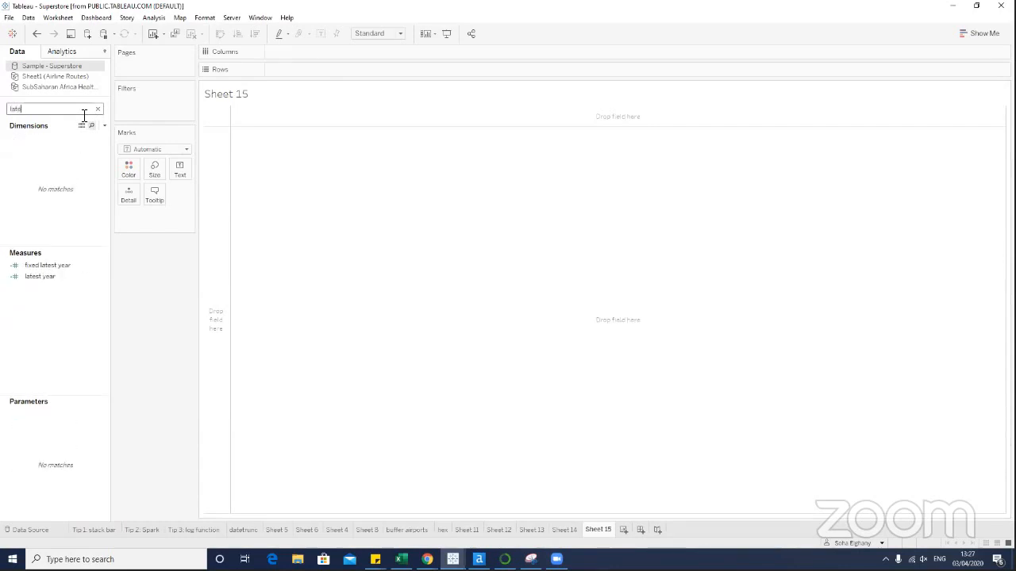
{"action": "right_click", "coordinate": [103, 276]}
{"action": "left_click", "coordinate": [138, 337]}
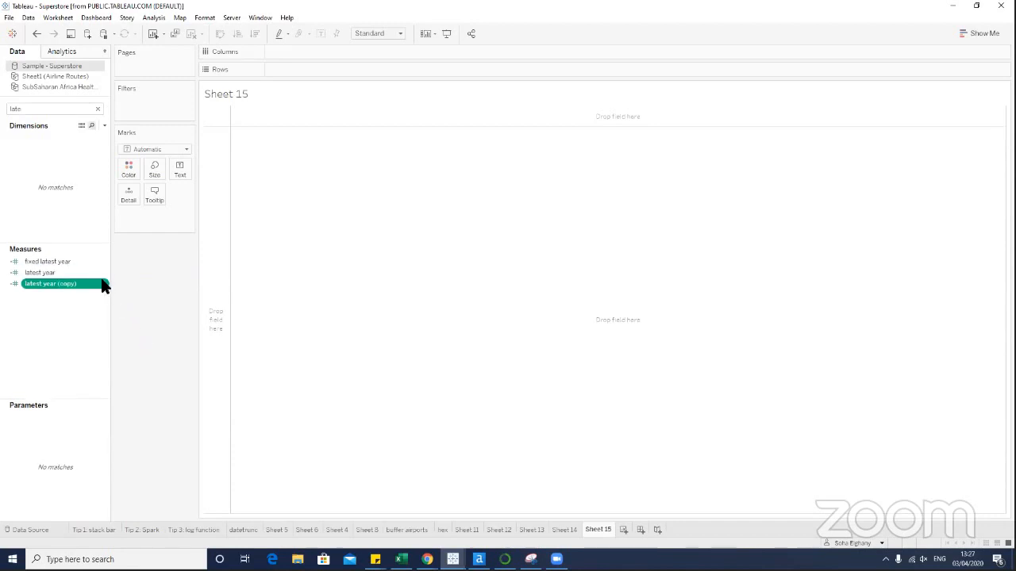
Open the duplicated latest year calculation for editing and rename it 'prev year'.
{"action": "left_click", "coordinate": [104, 283]}
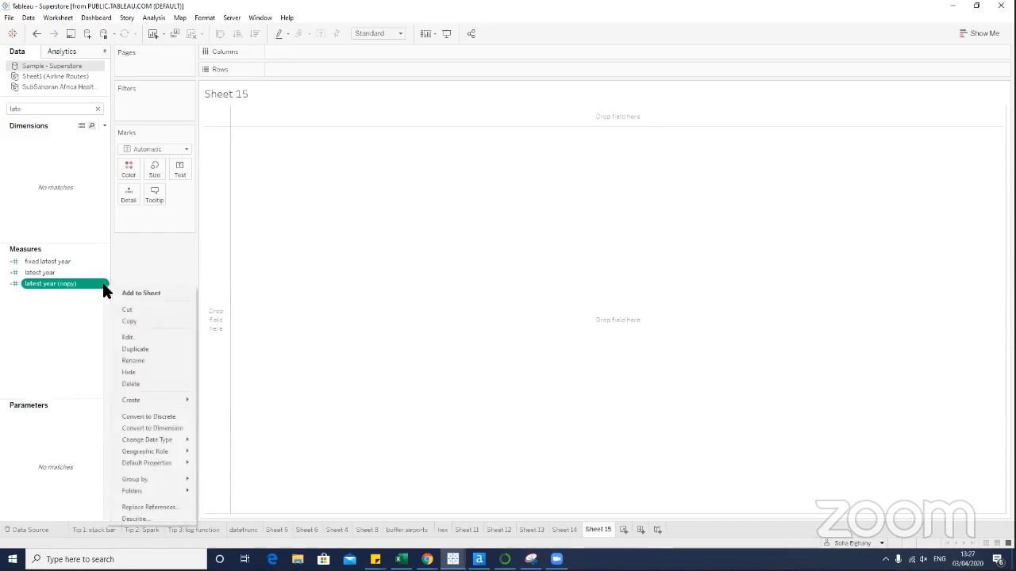
{"action": "left_click", "coordinate": [130, 331]}
{"action": "left_click", "coordinate": [320, 191]}
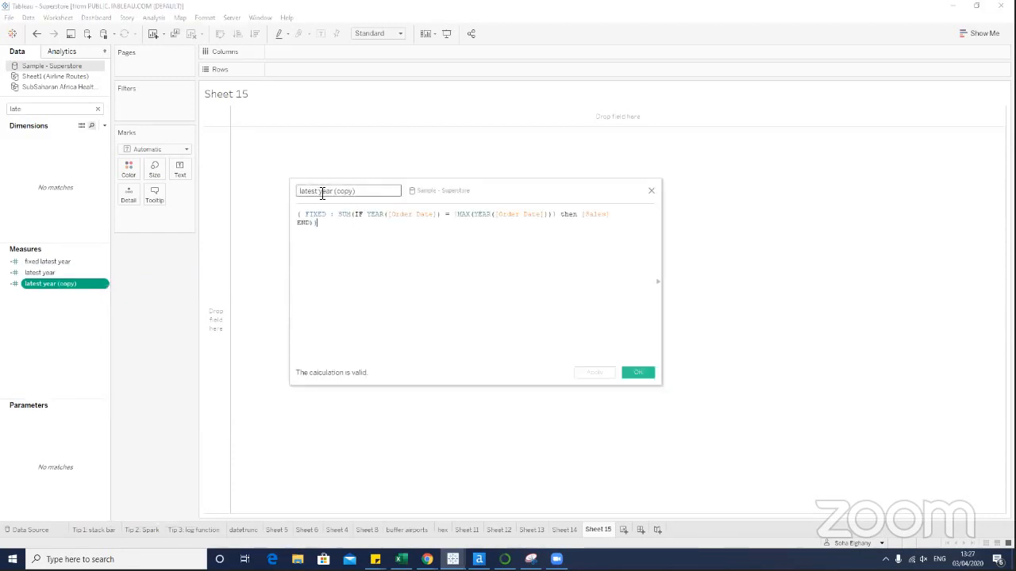
{"action": "left_click_drag", "start_coordinate": [319, 191], "coordinate": [260, 185]}
{"action": "type", "text": "prev"}
{"action": "left_click_drag", "start_coordinate": [330, 191], "coordinate": [384, 195]}
{"action": "key", "text": "BackSpace"}
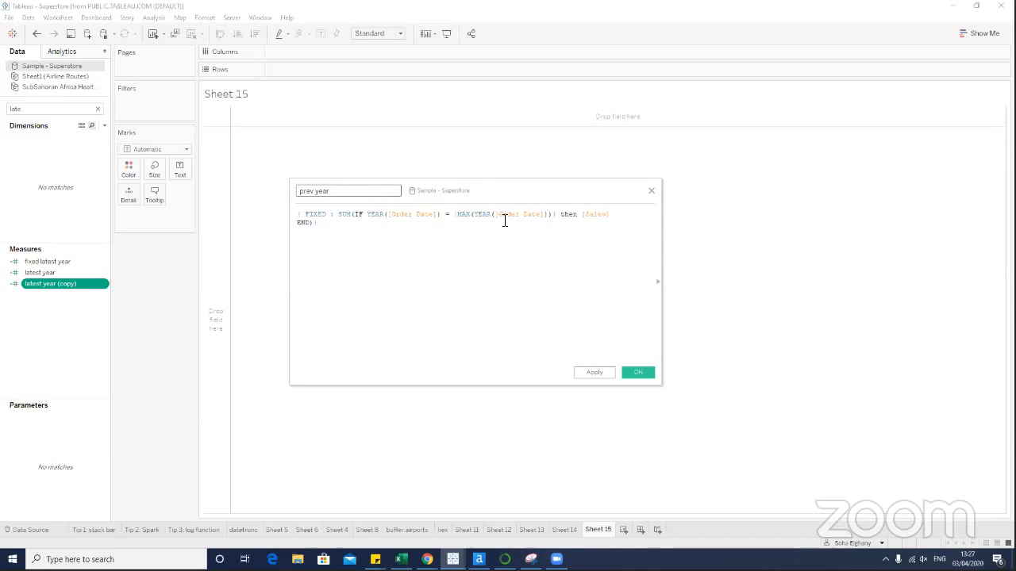
Subtract 1 from the maximum order year in the "prev year" formula's comparison and save the calculated field.
{"action": "left_click", "coordinate": [557, 216]}
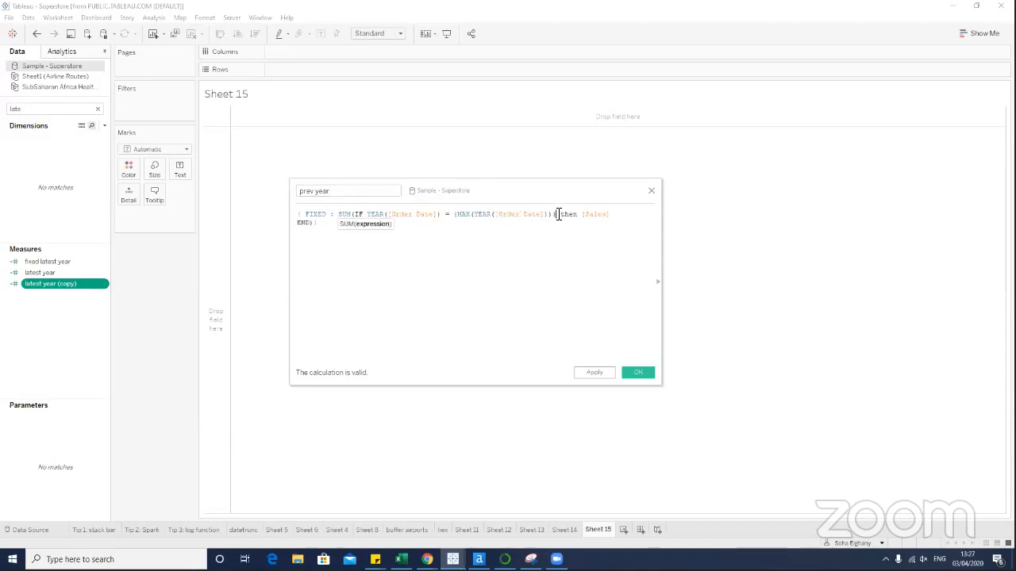
{"action": "type", "text": "-1"}
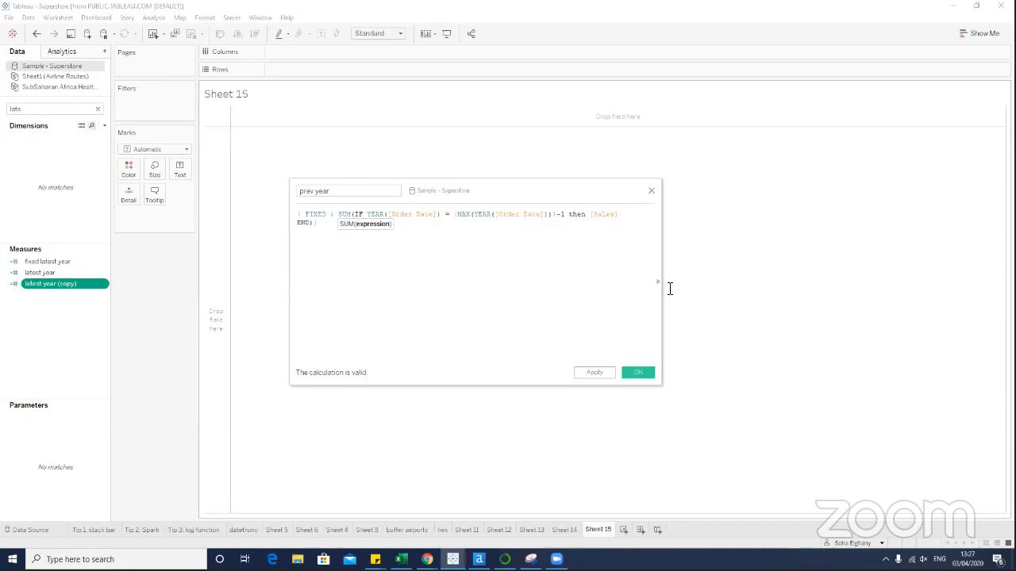
{"action": "left_click", "coordinate": [638, 371]}
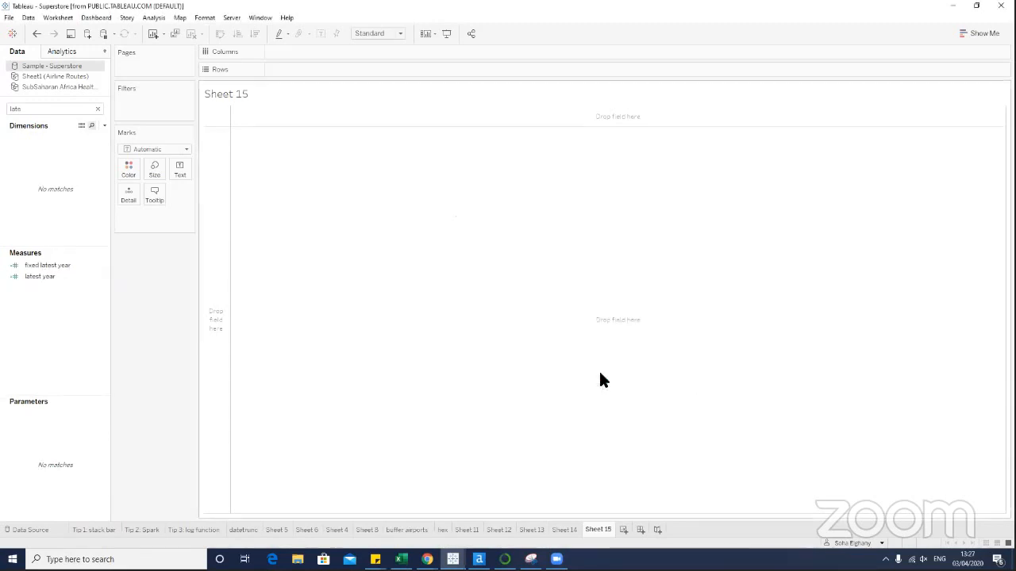
Clear the field search and create a new calculated field named "percent change".
{"action": "left_click", "coordinate": [97, 108]}
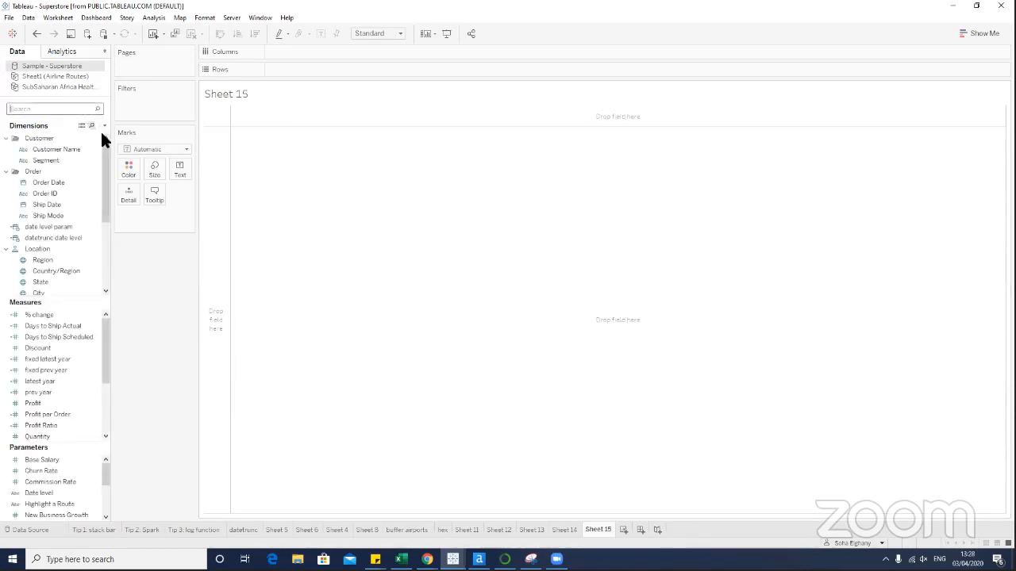
{"action": "left_click", "coordinate": [104, 124]}
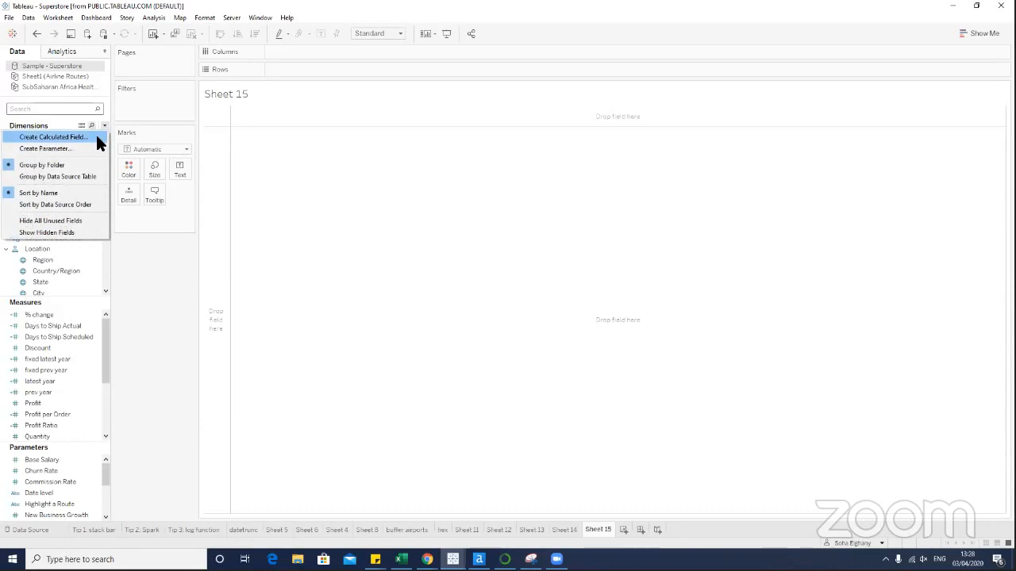
{"action": "left_click", "coordinate": [55, 137]}
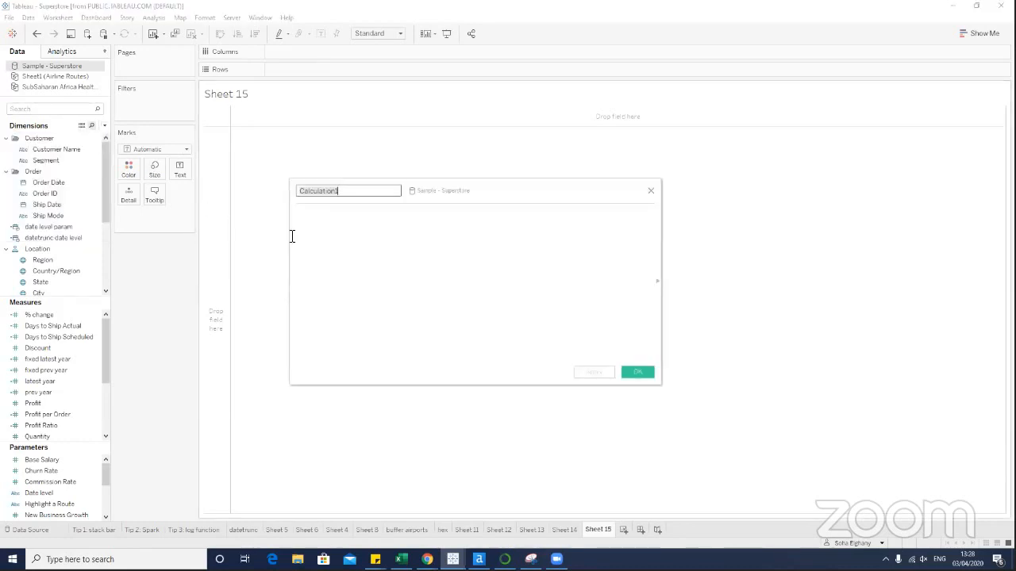
{"action": "type", "text": "pa"}
{"action": "type", "text": "rcent ch"}
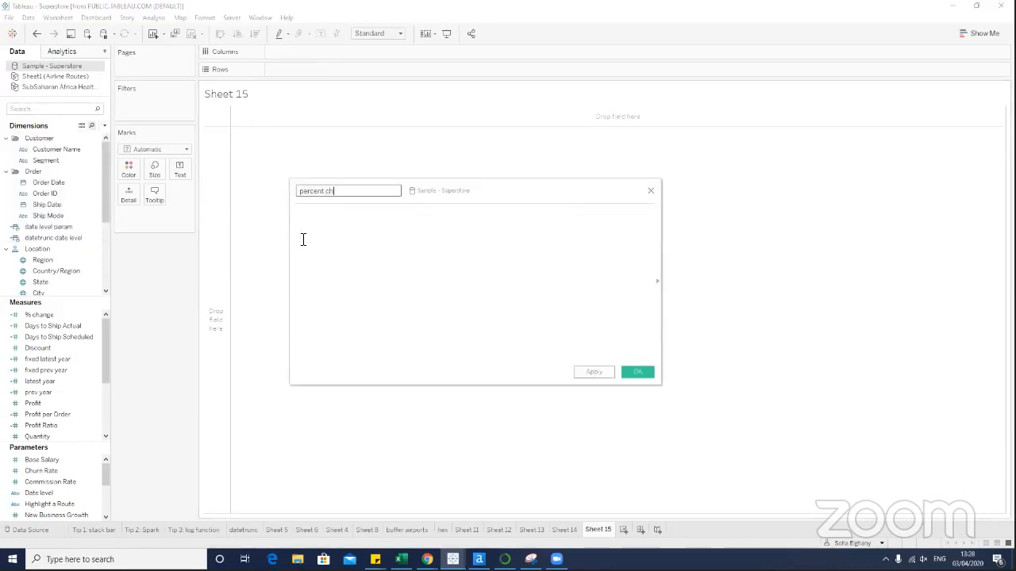
{"action": "type", "text": "ange"}
{"action": "left_click", "coordinate": [373, 235]}
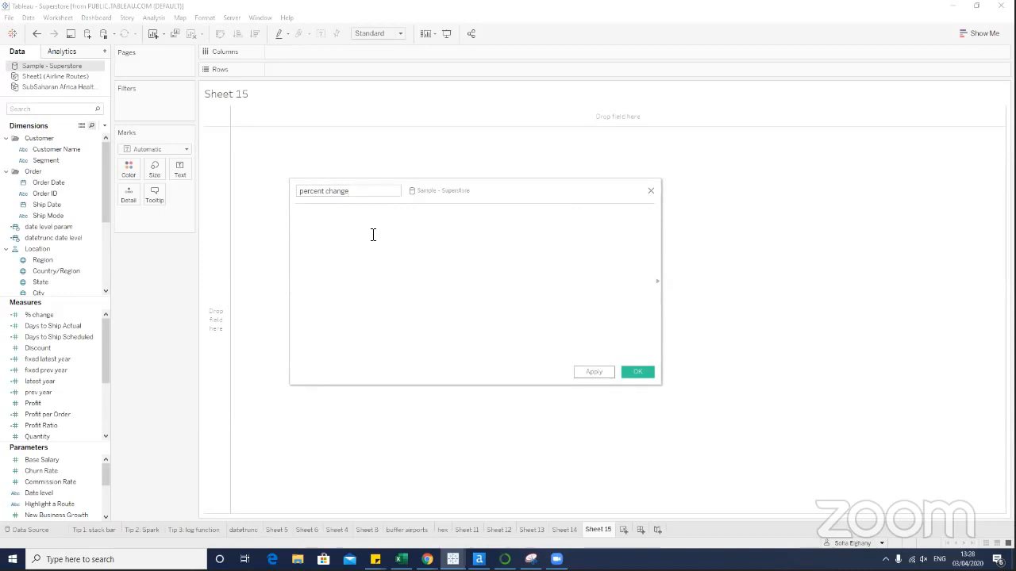
Enter the formula's numerator as the difference SUM([latest year]) - SUM([prev year]), starting with an opening parenthesis.
{"action": "type", "text": "(sum"}
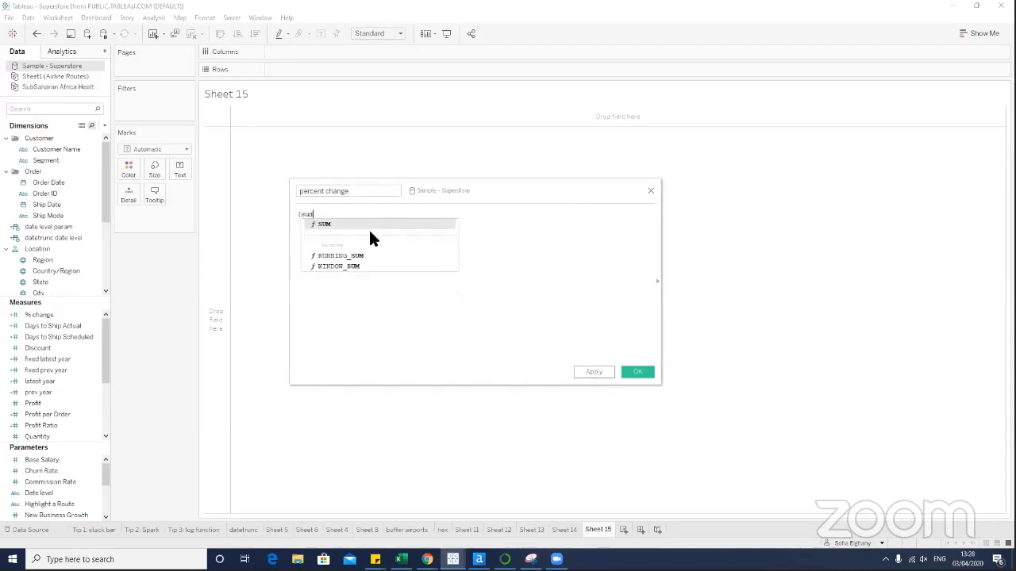
{"action": "key", "text": "Return"}
{"action": "type", "text": "lat"}
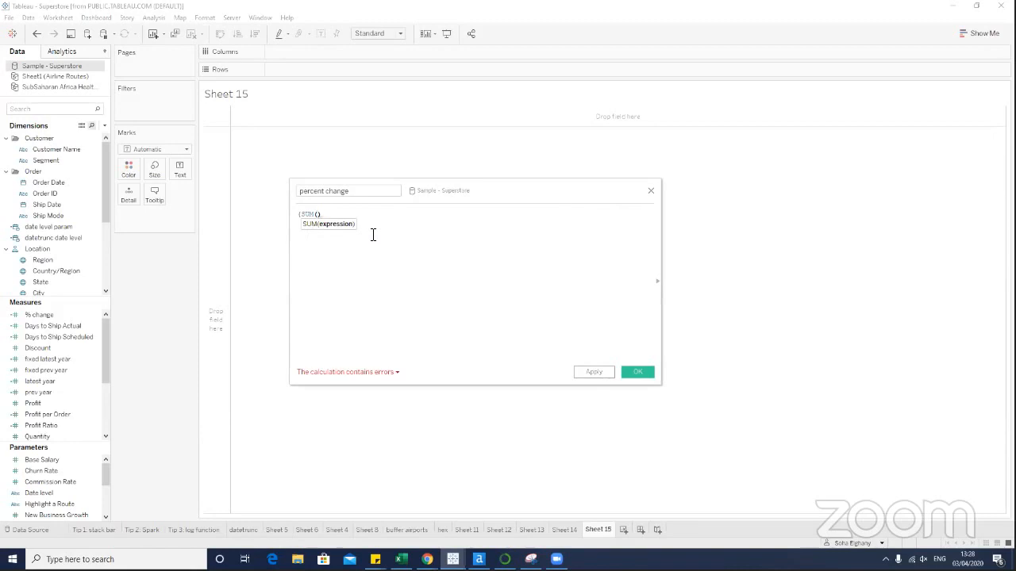
{"action": "left_click", "coordinate": [373, 235]}
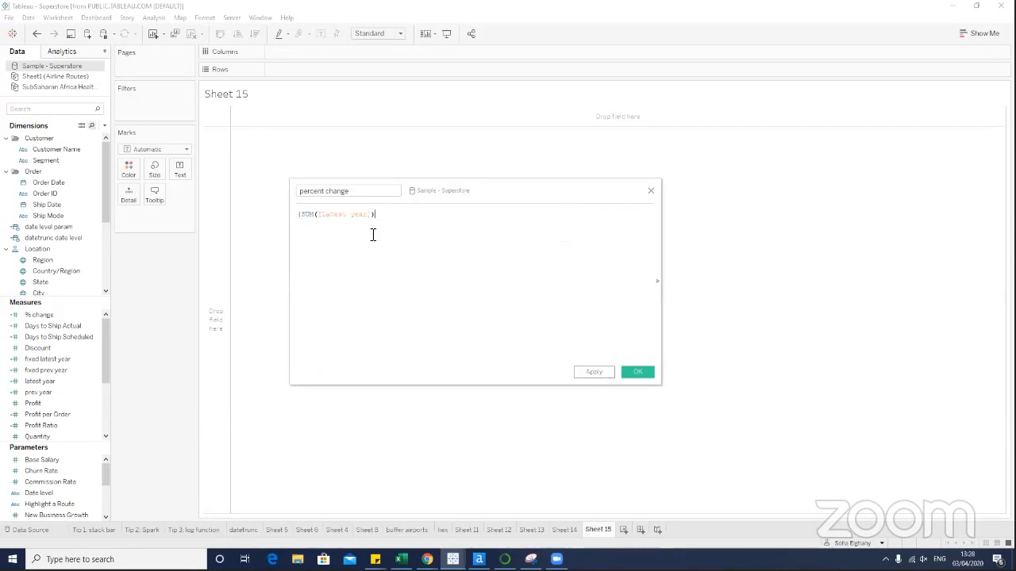
{"action": "type", "text": "- sum"}
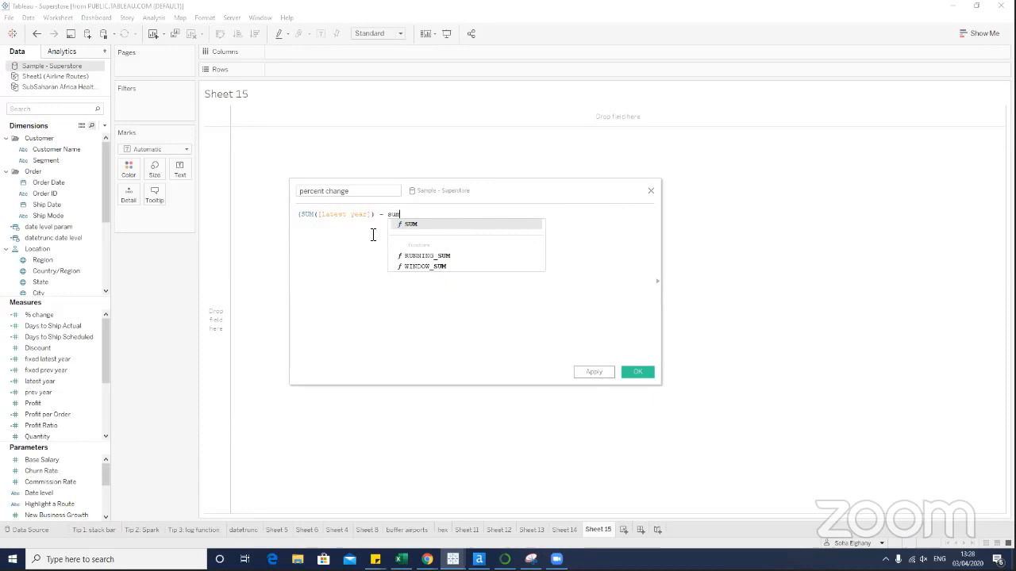
{"action": "key", "text": "Return"}
{"action": "type", "text": "pre"}
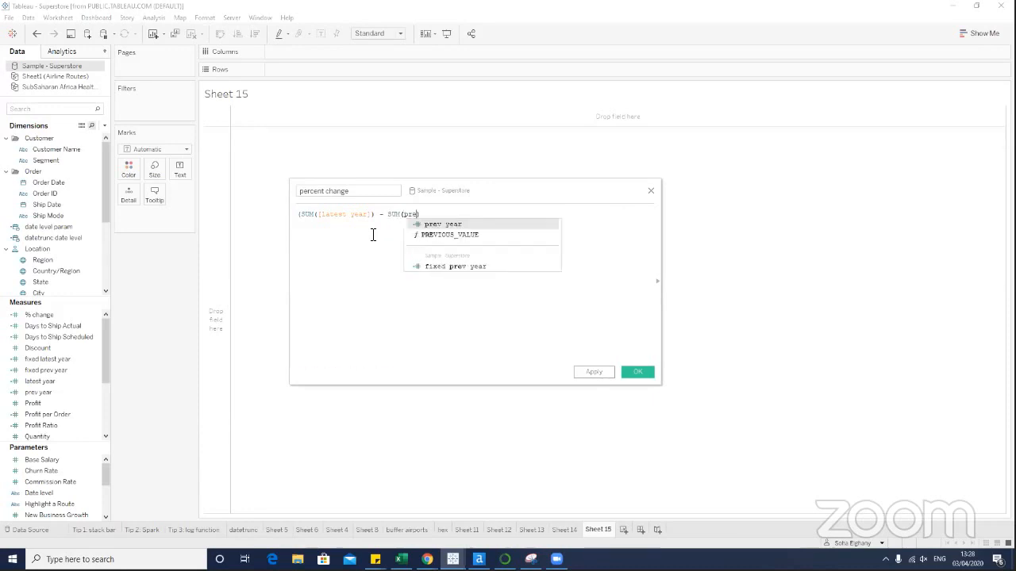
{"action": "key", "text": "Return"}
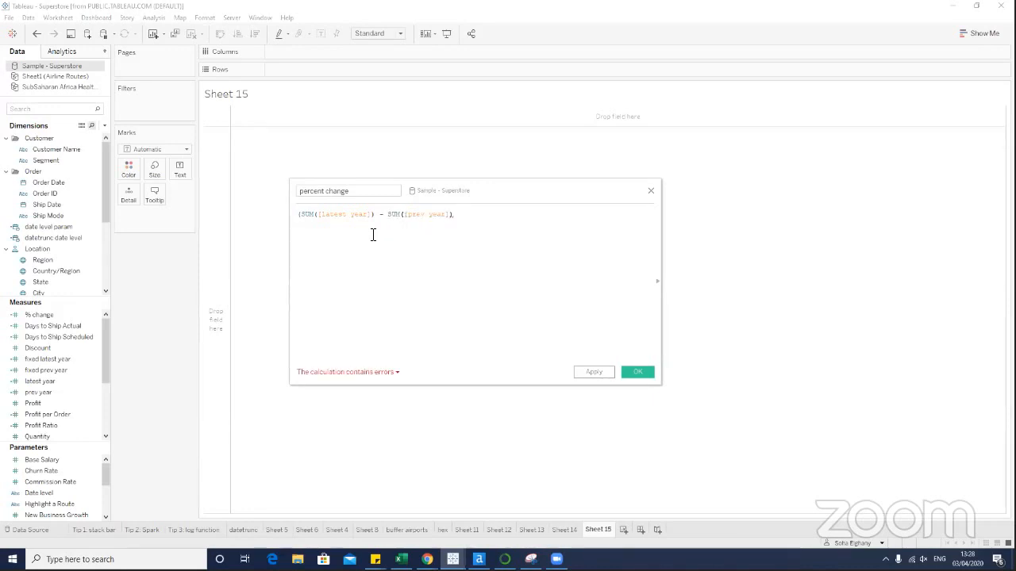
Close the numerator's parenthesis, divide it by SUM([prev year]), and save the percent change field.
{"action": "type", "text": ")/su"}
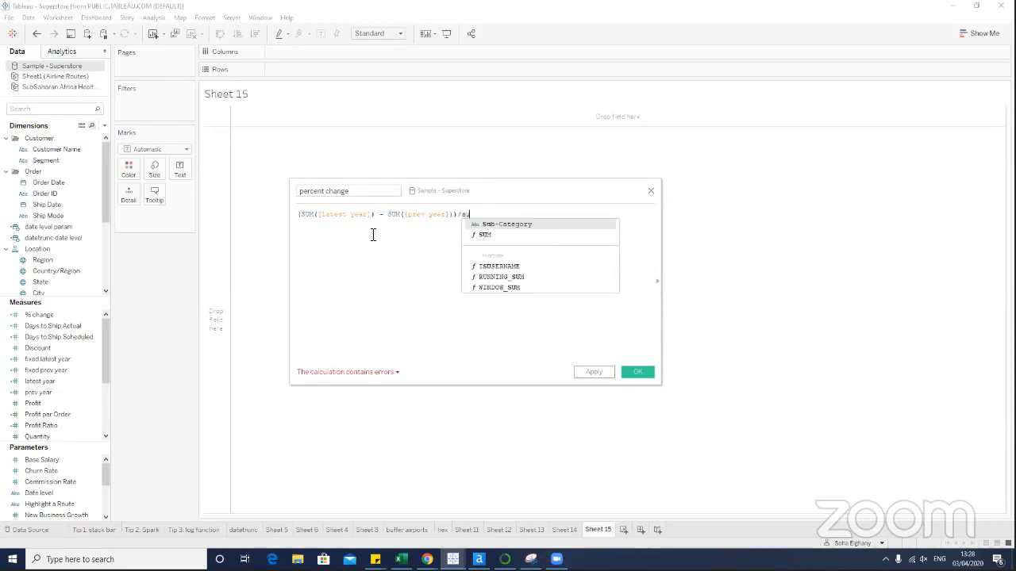
{"action": "key", "text": "Down"}
{"action": "key", "text": "Return"}
{"action": "type", "text": "pre"}
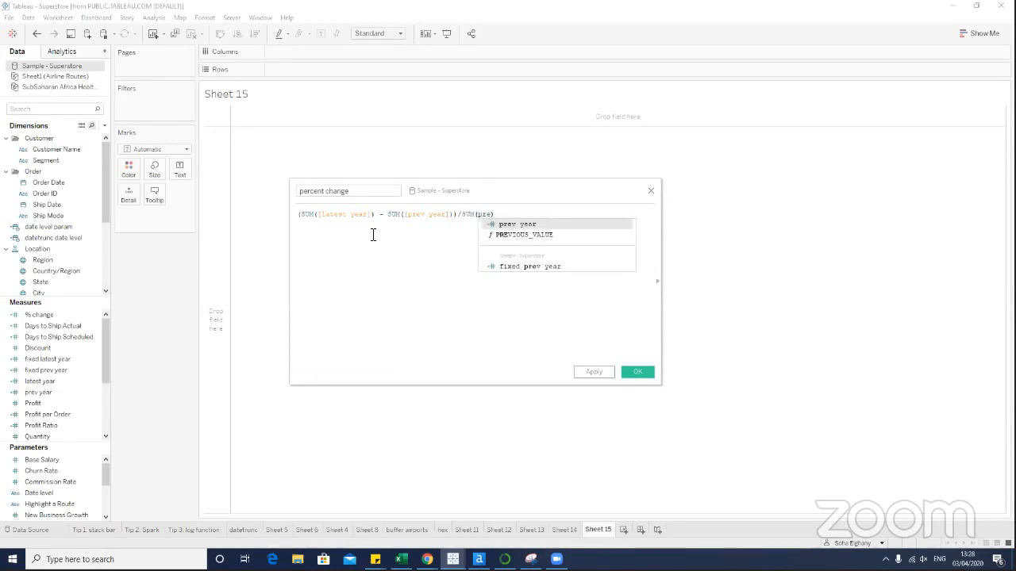
{"action": "key", "text": "Return"}
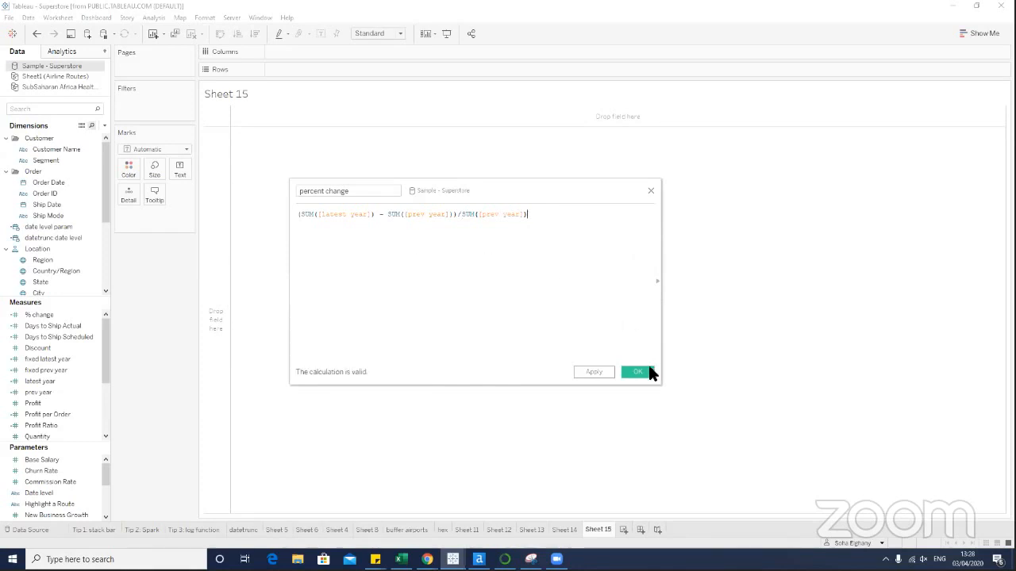
{"action": "left_click", "coordinate": [640, 371]}
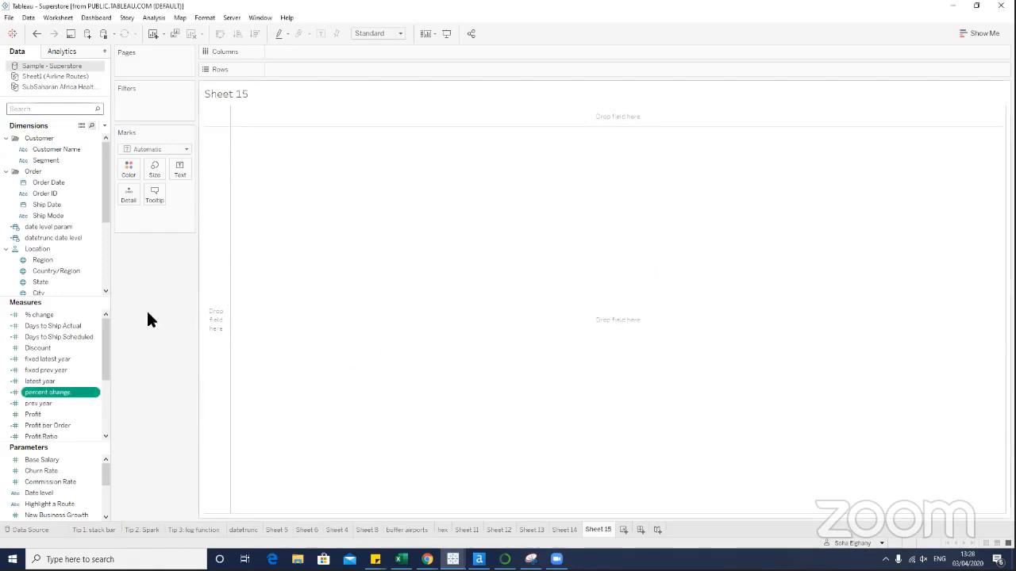
Find the Order Date field and place it on the columns as a continuous month.
{"action": "left_click", "coordinate": [39, 108]}
{"action": "type", "text": "order"}
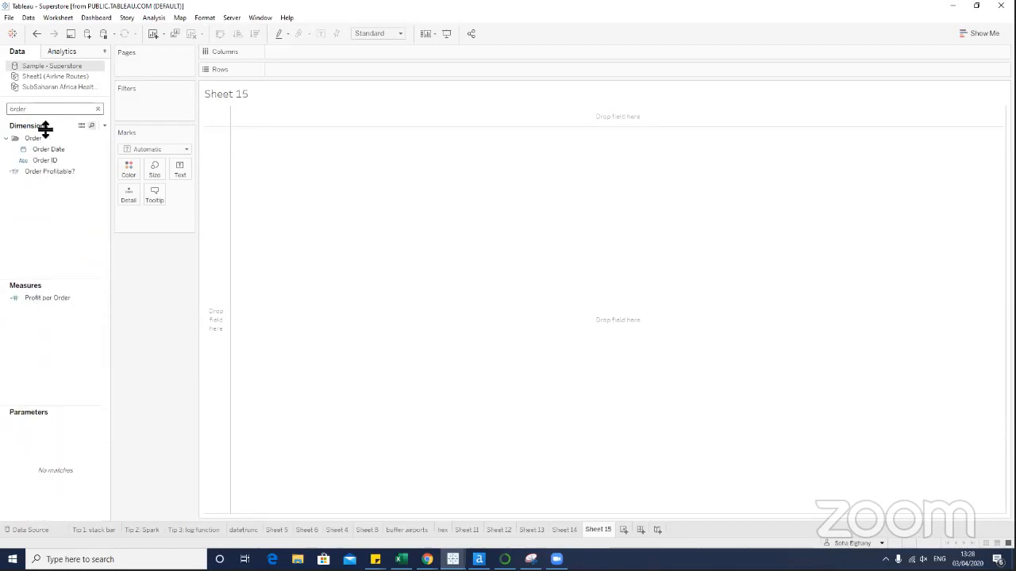
{"action": "left_click", "coordinate": [48, 149]}
{"action": "double_click", "coordinate": [47, 151]}
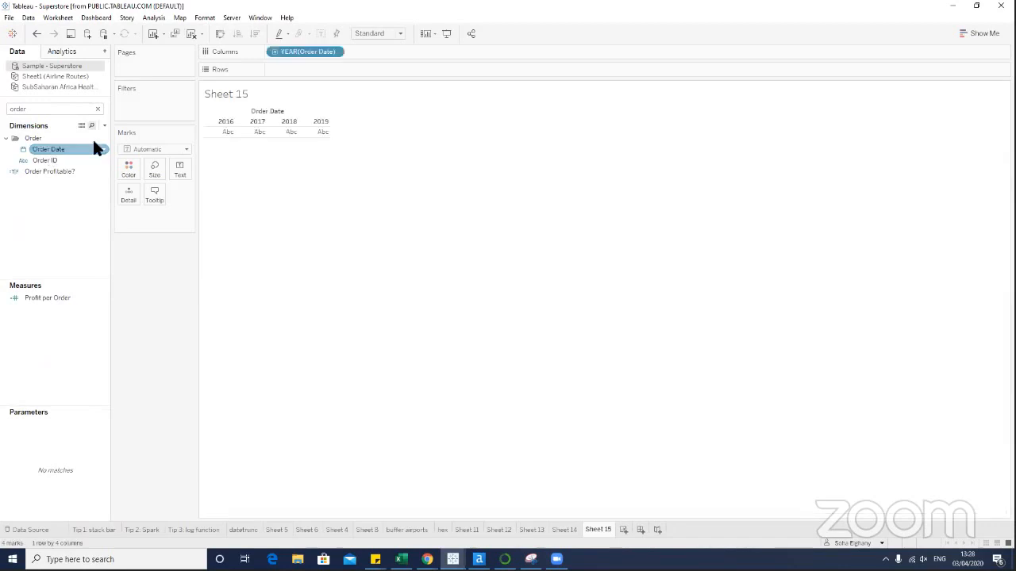
{"action": "left_click", "coordinate": [333, 53]}
{"action": "left_click", "coordinate": [309, 287]}
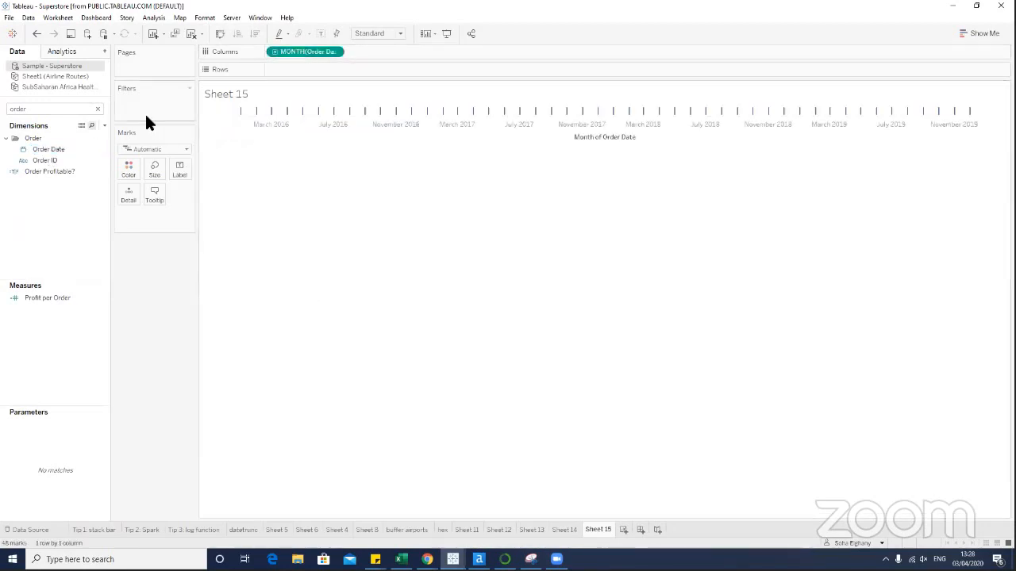
Find the Sales measure, plot it on the rows and add it as the mark label.
{"action": "double_click", "coordinate": [72, 108]}
{"action": "type", "text": "sale"}
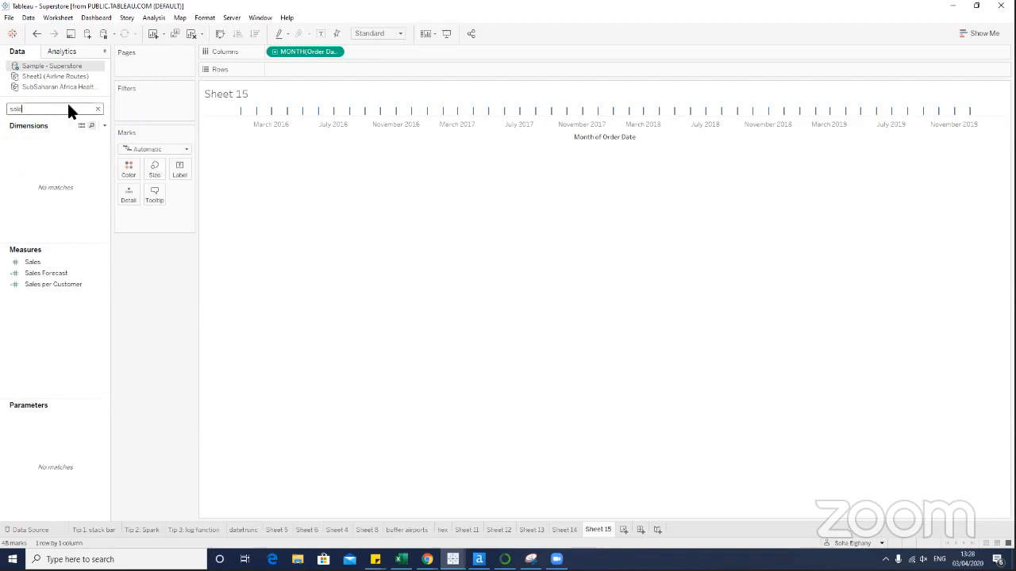
{"action": "left_click_drag", "start_coordinate": [43, 262], "coordinate": [180, 166]}
Limit the line's mark labels to Min/Max, based on the MONTH(Order Date) field.
{"action": "left_click", "coordinate": [179, 163]}
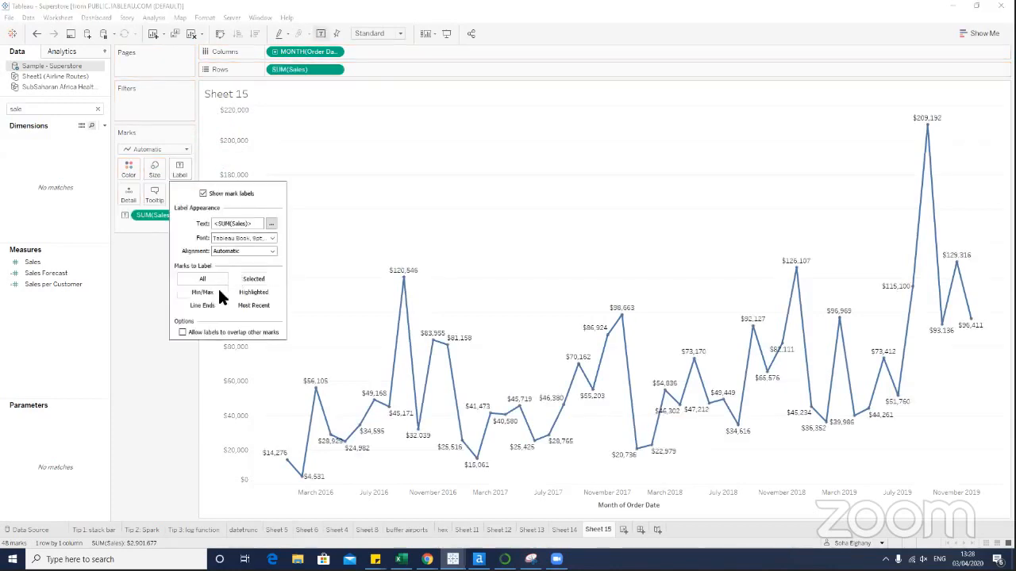
{"action": "left_click", "coordinate": [212, 292]}
{"action": "left_click", "coordinate": [221, 372]}
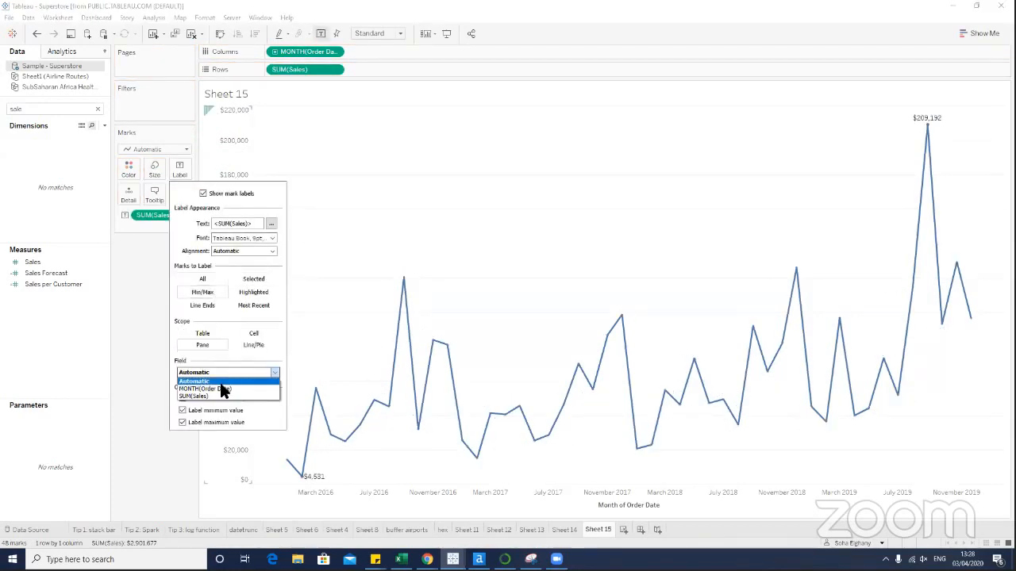
{"action": "left_click", "coordinate": [205, 389]}
{"action": "left_click", "coordinate": [413, 234]}
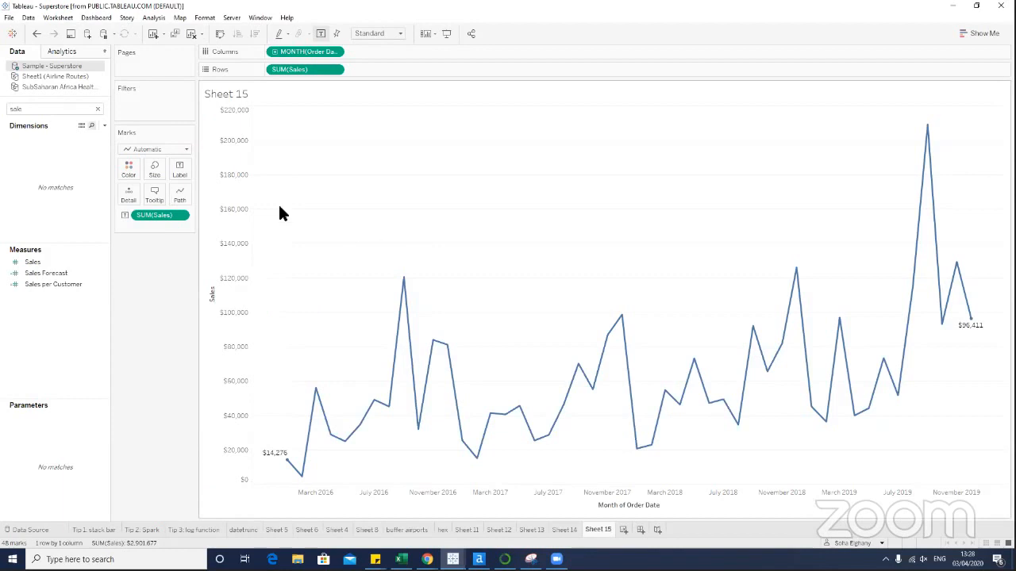
Search the fields for "pre" and add the prev year measure to the marks' detail.
{"action": "left_click", "coordinate": [73, 111]}
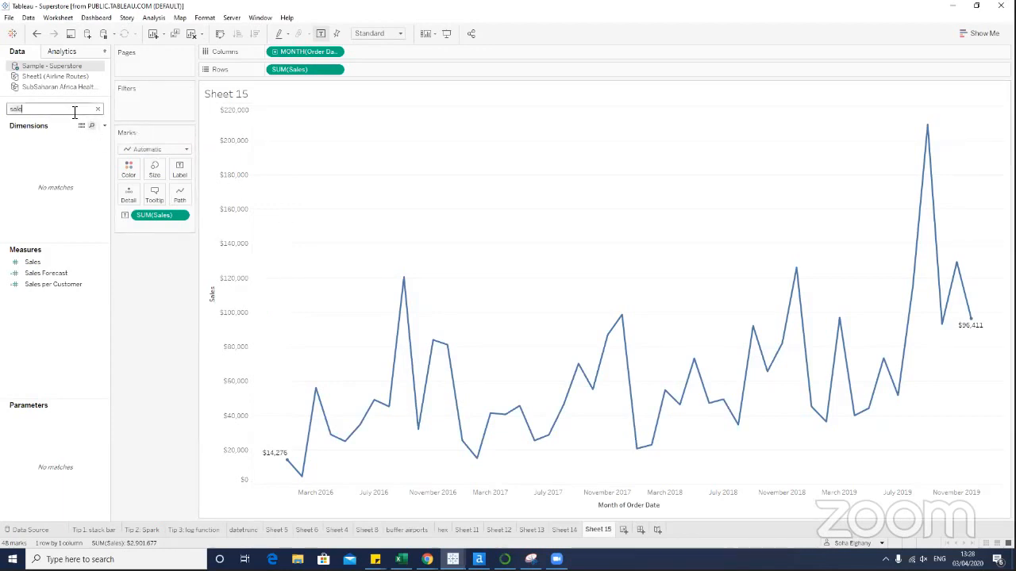
{"action": "key", "text": "BackSpace"}
{"action": "key", "text": "BackSpace"}
{"action": "key", "text": "BackSpace"}
{"action": "key", "text": "BackSpace"}
{"action": "type", "text": "pre"}
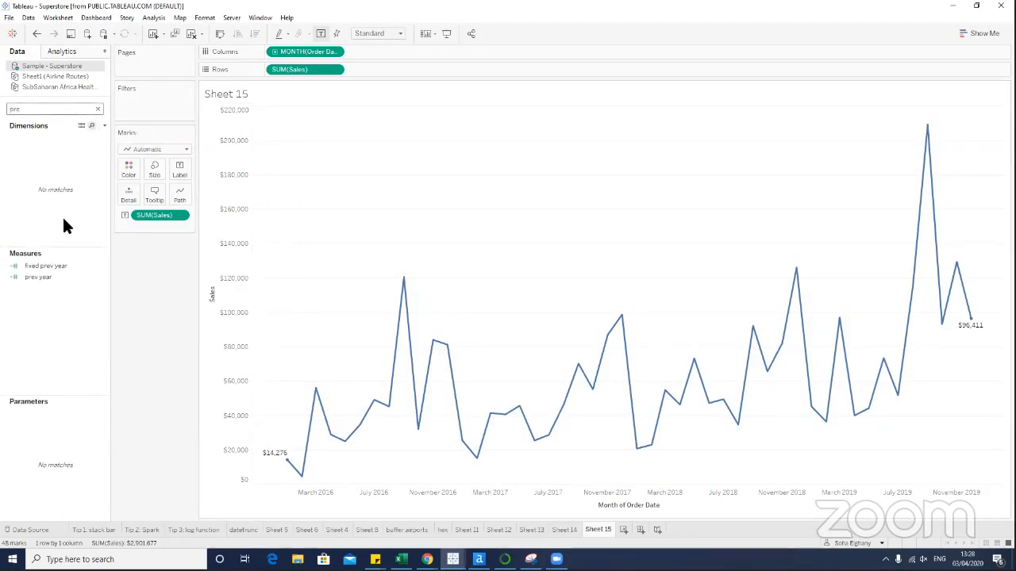
{"action": "left_click_drag", "start_coordinate": [40, 272], "coordinate": [122, 188]}
Search the fields for "la" and add the latest year measure to the marks' detail.
{"action": "double_click", "coordinate": [52, 110]}
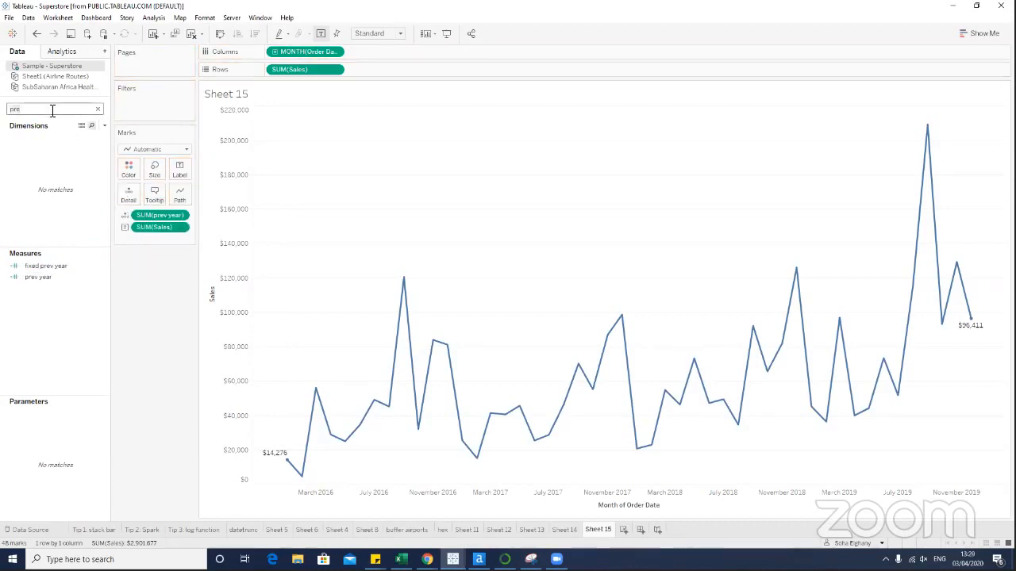
{"action": "key", "text": "BackSpace"}
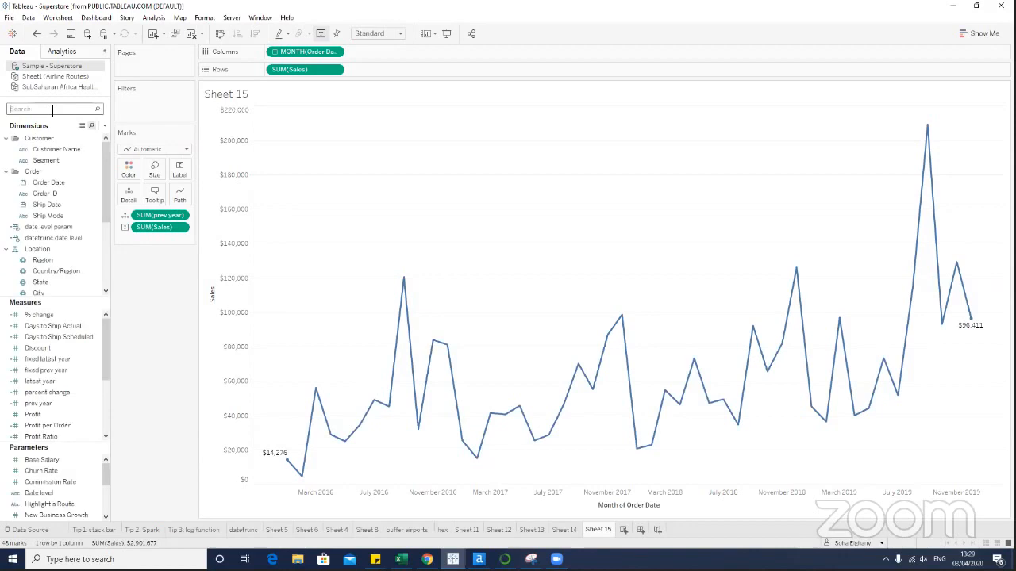
{"action": "type", "text": "ma"}
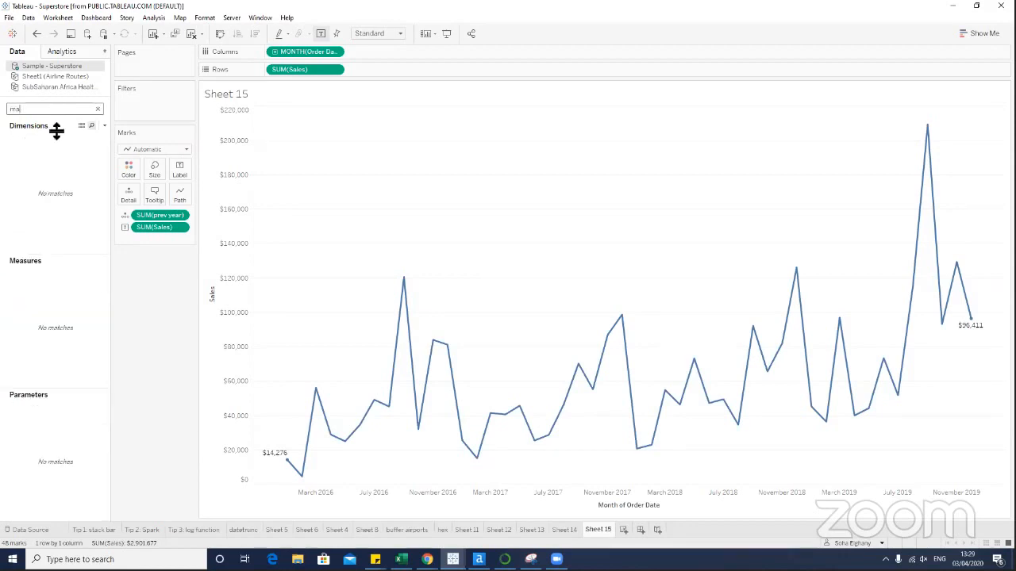
{"action": "key", "text": "BackSpace"}
{"action": "key", "text": "BackSpace"}
{"action": "type", "text": "la"}
{"action": "left_click", "coordinate": [41, 266]}
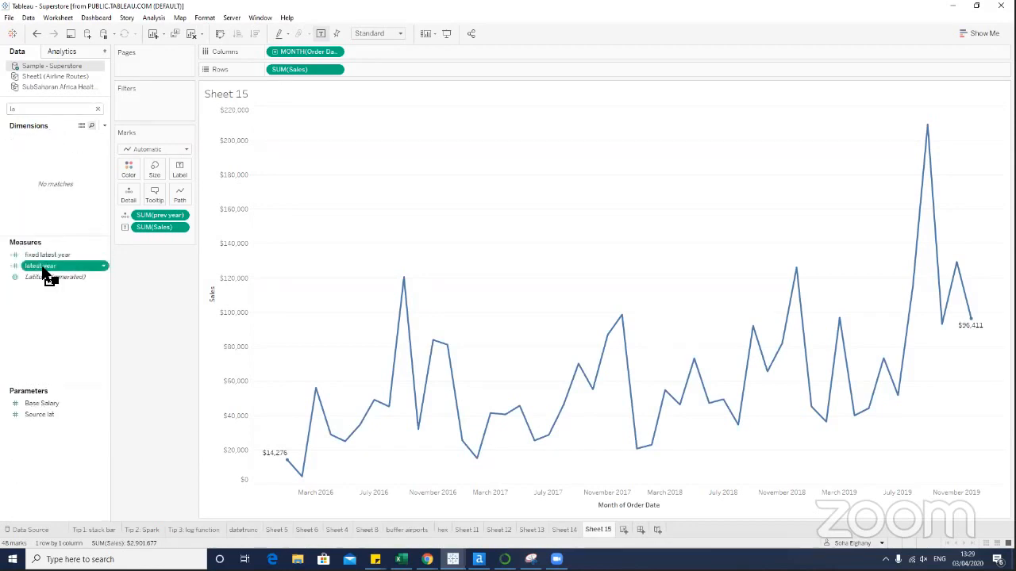
{"action": "left_click_drag", "start_coordinate": [44, 271], "coordinate": [127, 197]}
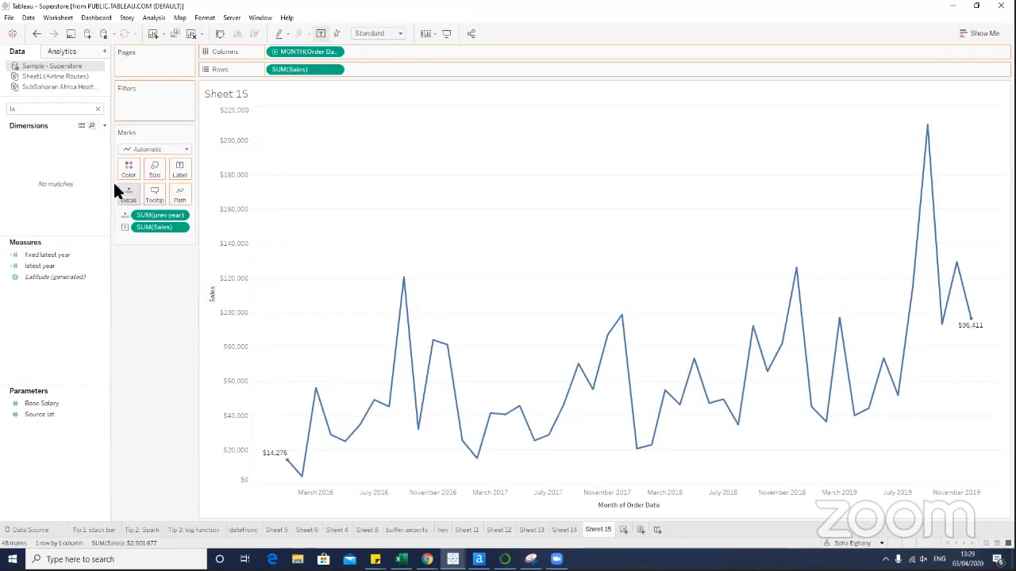
Search the fields for "%" and add the % change measure to the marks' detail.
{"action": "left_click", "coordinate": [43, 110]}
{"action": "key", "text": "BackSpace"}
{"action": "key", "text": "BackSpace"}
{"action": "type", "text": "%"}
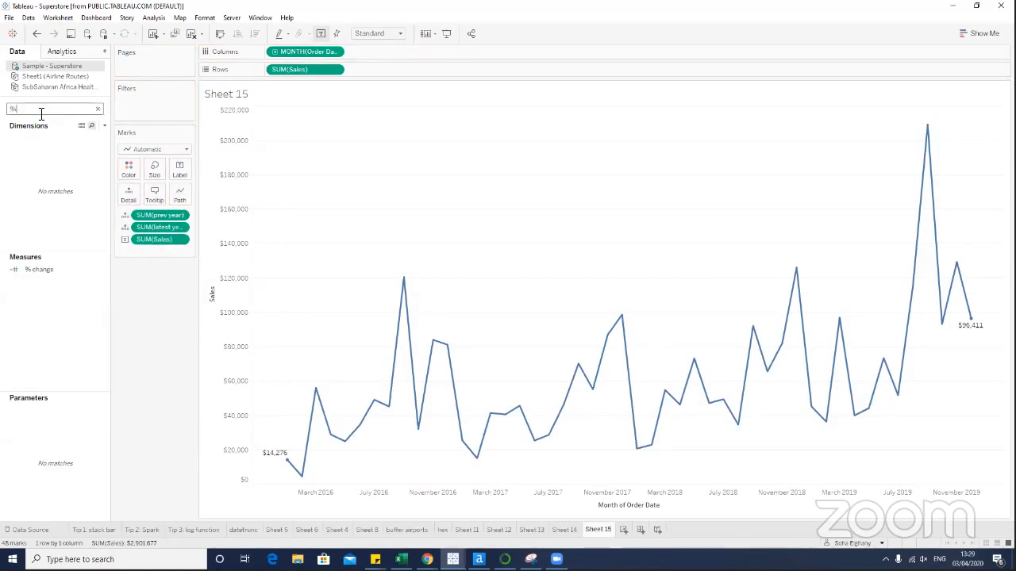
{"action": "left_click", "coordinate": [42, 270]}
{"action": "left_click_drag", "start_coordinate": [41, 270], "coordinate": [132, 205]}
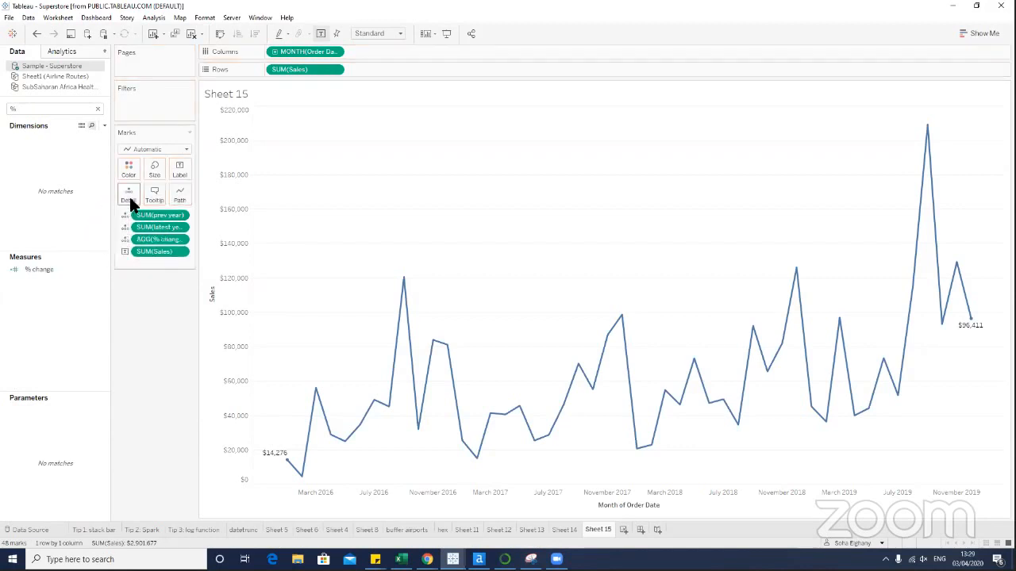
Open the sheet title for editing, clear its default text and centre the alignment.
{"action": "double_click", "coordinate": [255, 94]}
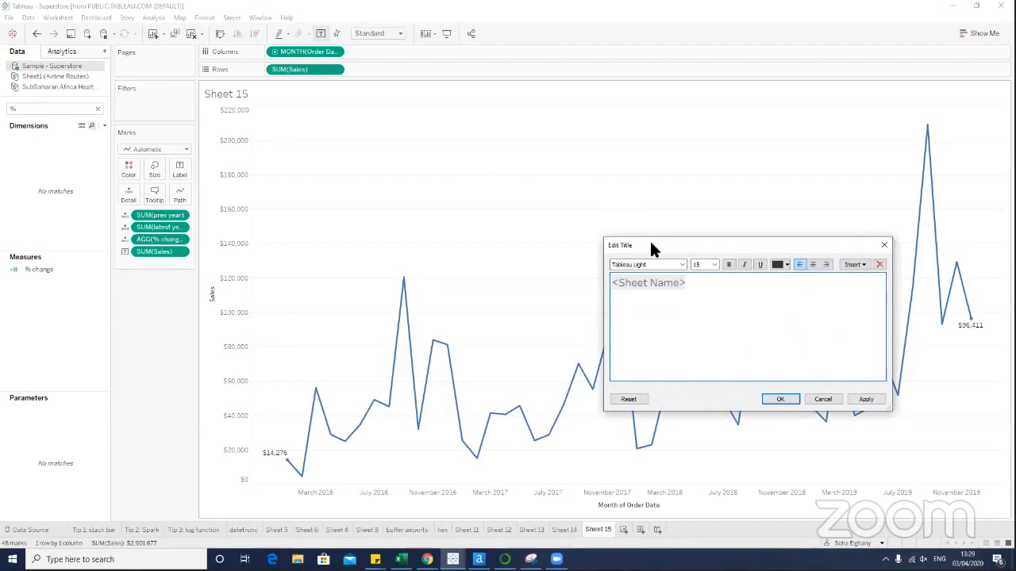
{"action": "left_click_drag", "start_coordinate": [649, 245], "coordinate": [455, 149]}
{"action": "left_click", "coordinate": [503, 196]}
{"action": "key", "text": "ctrl+a"}
{"action": "key", "text": "Delete"}
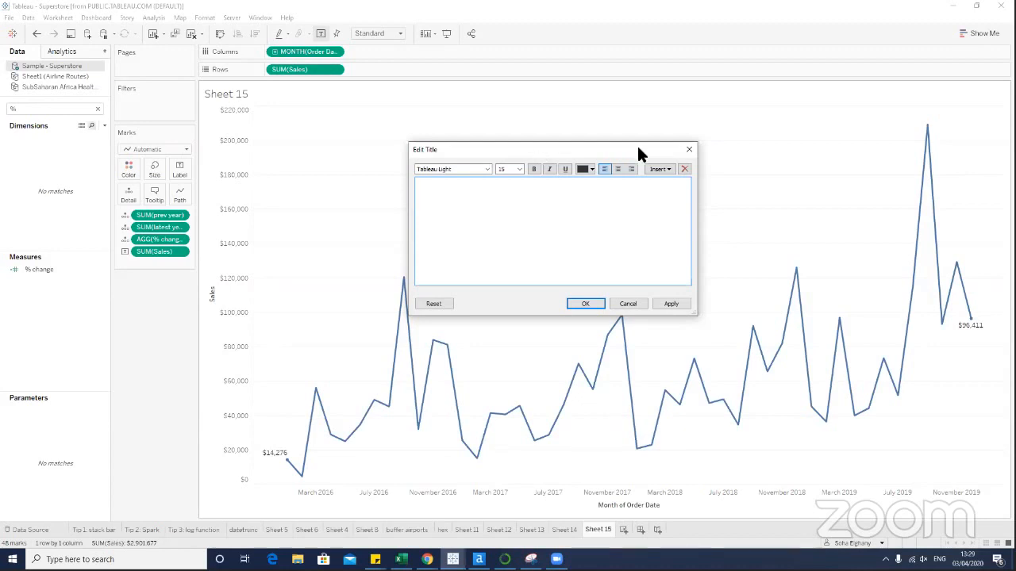
{"action": "left_click", "coordinate": [616, 170]}
Enter "Current Year" in the title, then replace that text with the SUM(latest year) field.
{"action": "type", "text": "Current Year"}
{"action": "key", "text": "ctrl+a"}
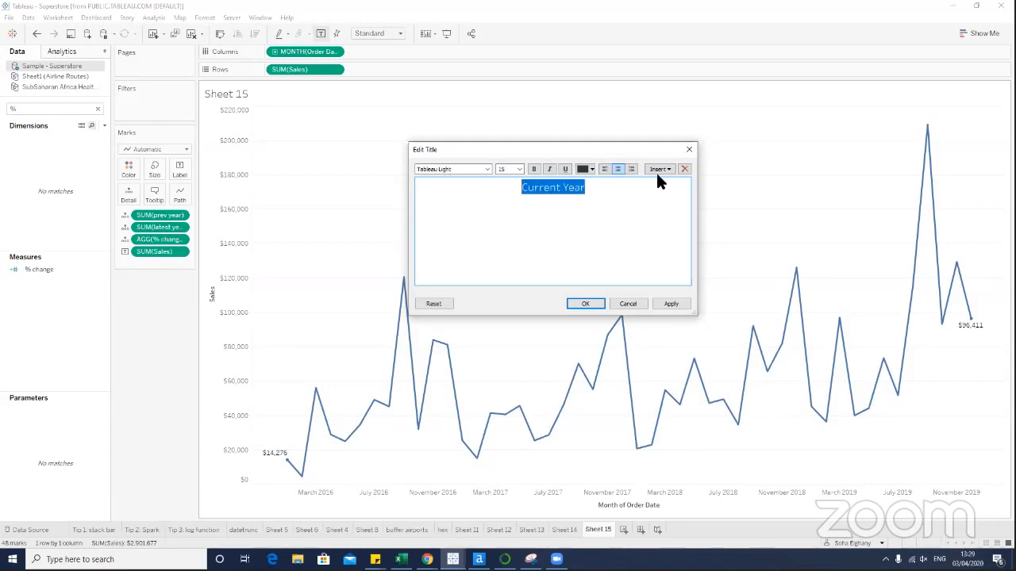
{"action": "left_click", "coordinate": [658, 170]}
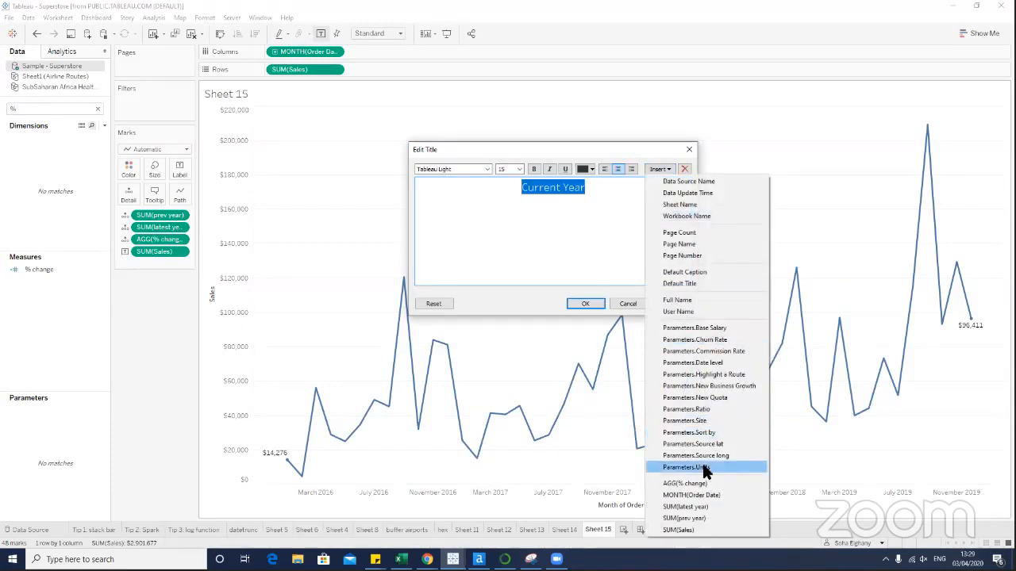
{"action": "left_click", "coordinate": [684, 506]}
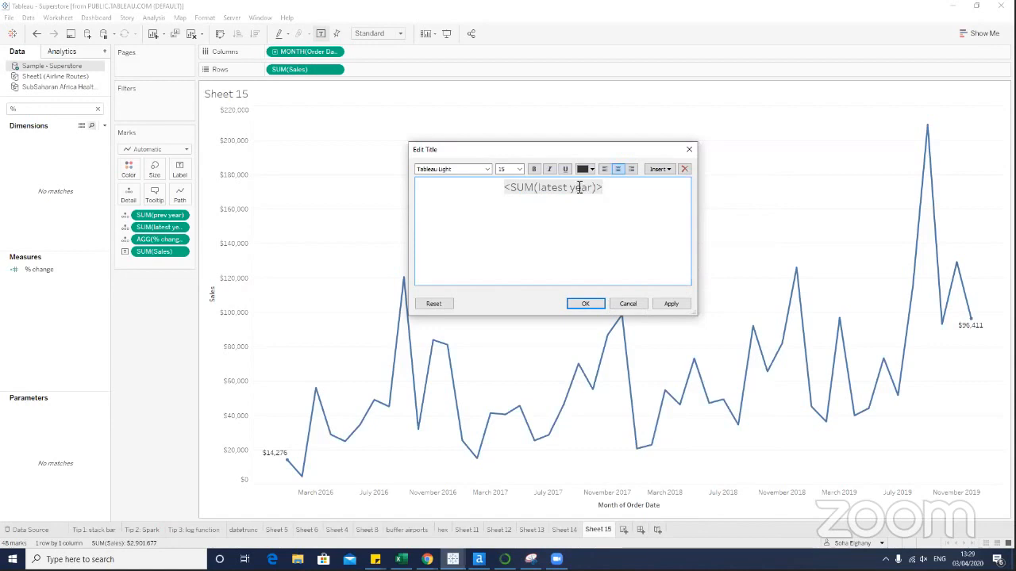
Append "vs." and the SUM(prev year) field to the title, with AGG(% change) on a second line.
{"action": "left_click", "coordinate": [658, 169]}
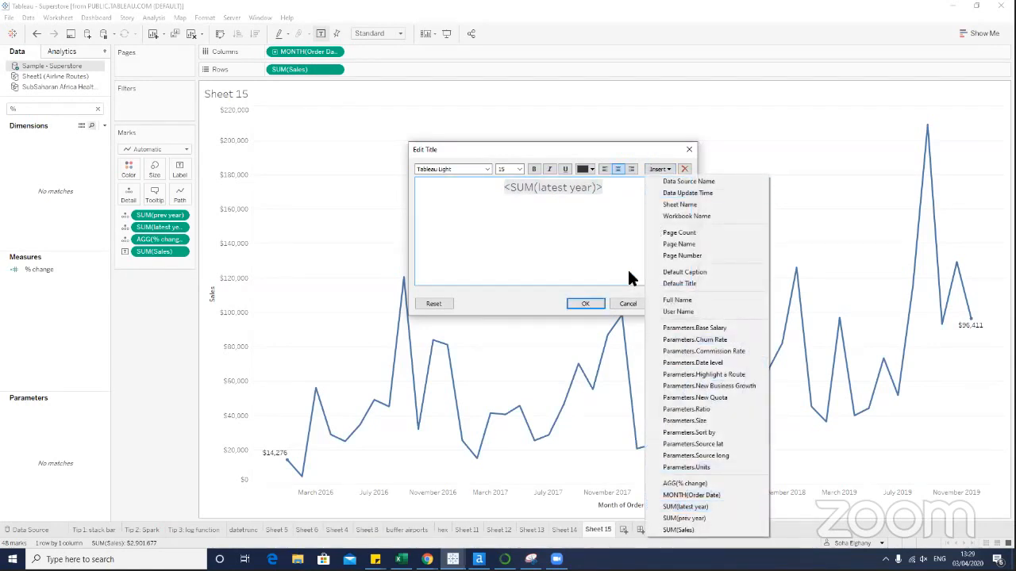
{"action": "left_click", "coordinate": [613, 188]}
{"action": "type", "text": "vs."}
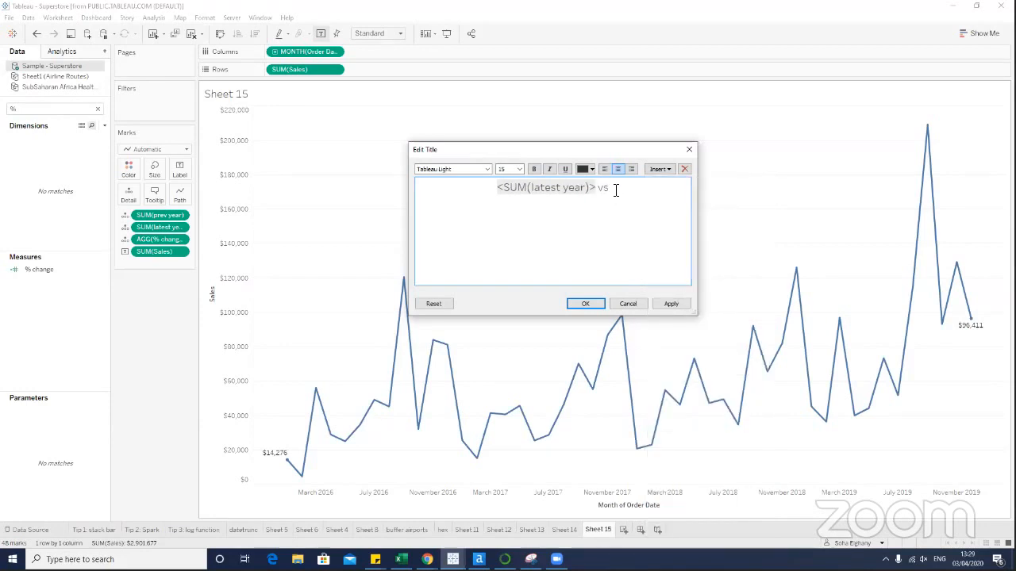
{"action": "left_click", "coordinate": [664, 168]}
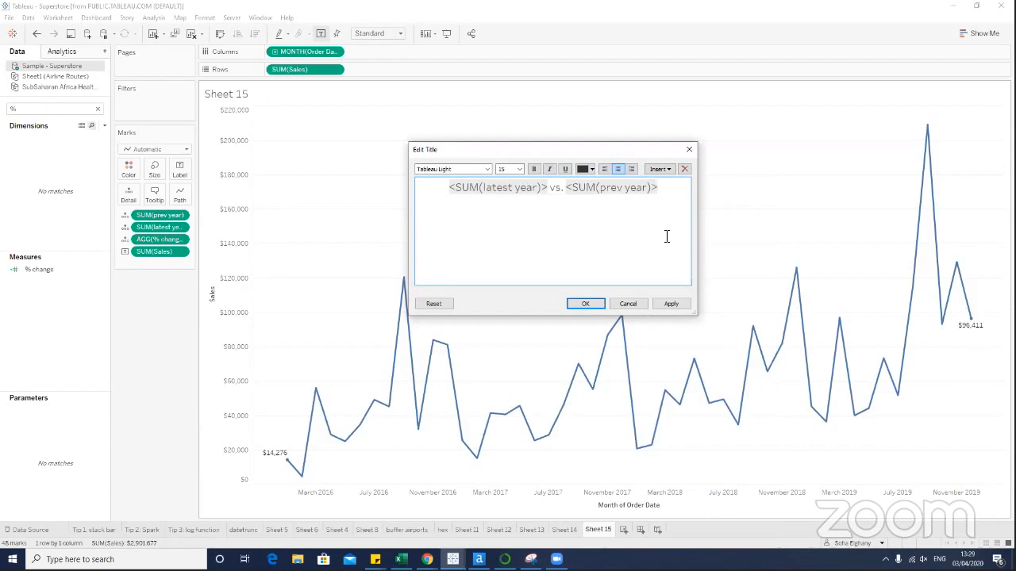
{"action": "left_click", "coordinate": [661, 169]}
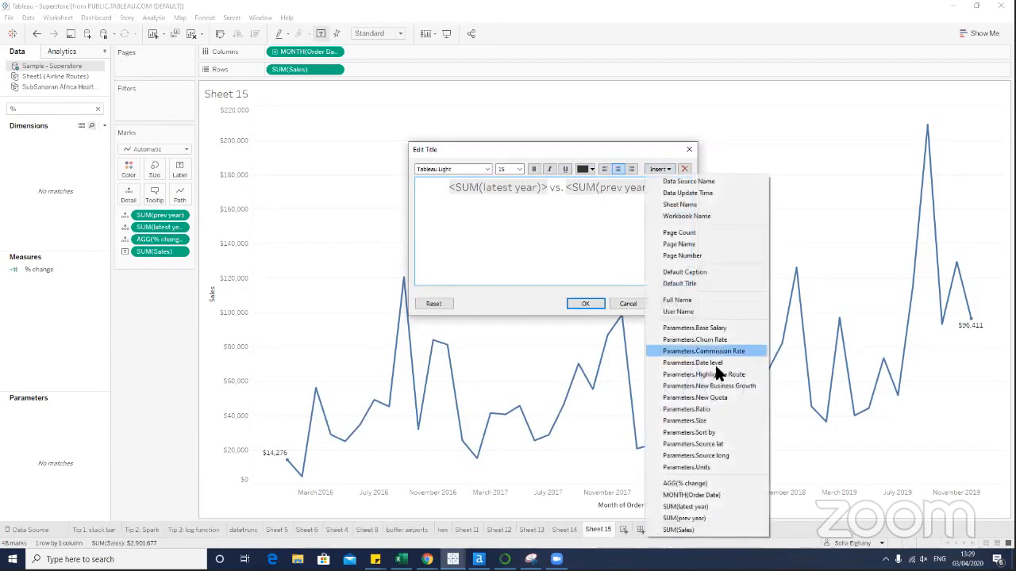
{"action": "left_click", "coordinate": [719, 481]}
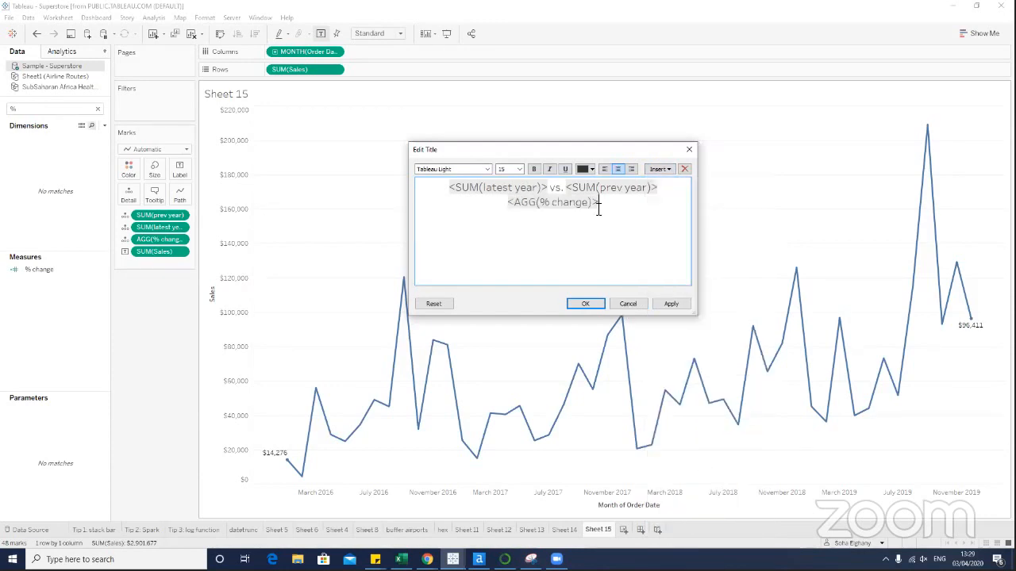
Format the AGG(% change) field in the title as bold at font size 10.
{"action": "double_click", "coordinate": [559, 201]}
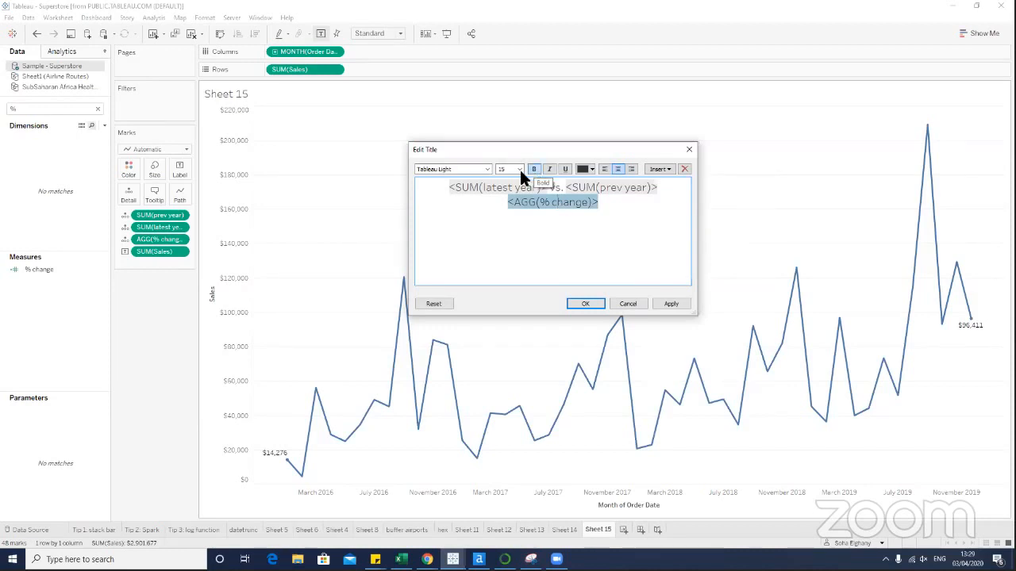
{"action": "left_click", "coordinate": [517, 168]}
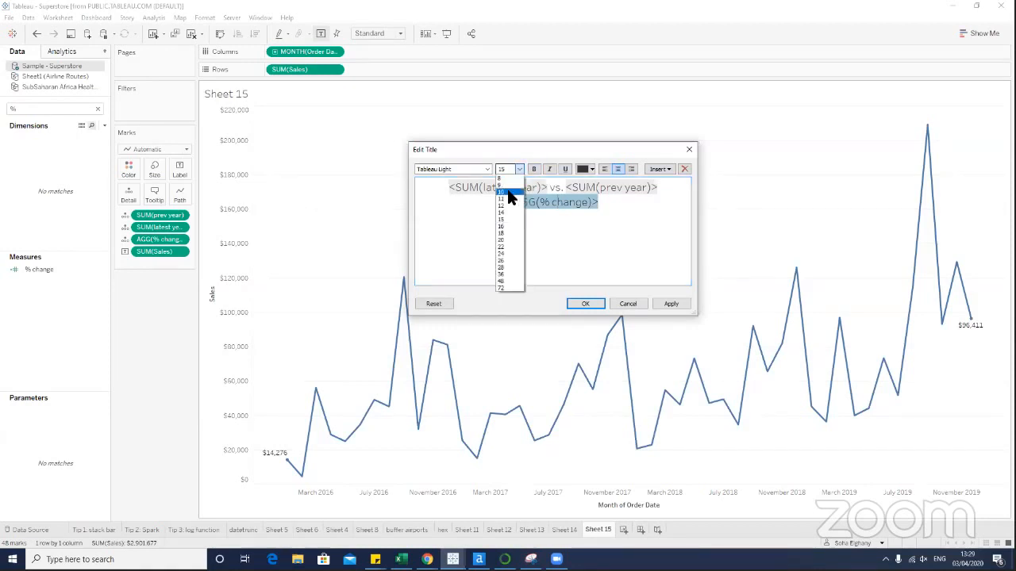
{"action": "left_click", "coordinate": [509, 192]}
Recolour the latest year and prev year fields in the title to dark grey.
{"action": "double_click", "coordinate": [527, 187]}
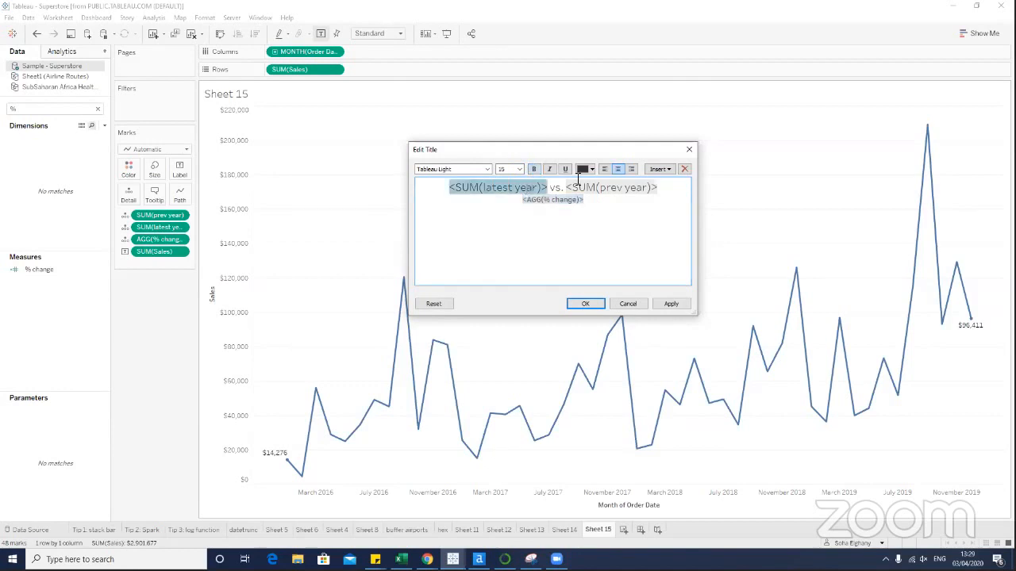
{"action": "left_click", "coordinate": [591, 171]}
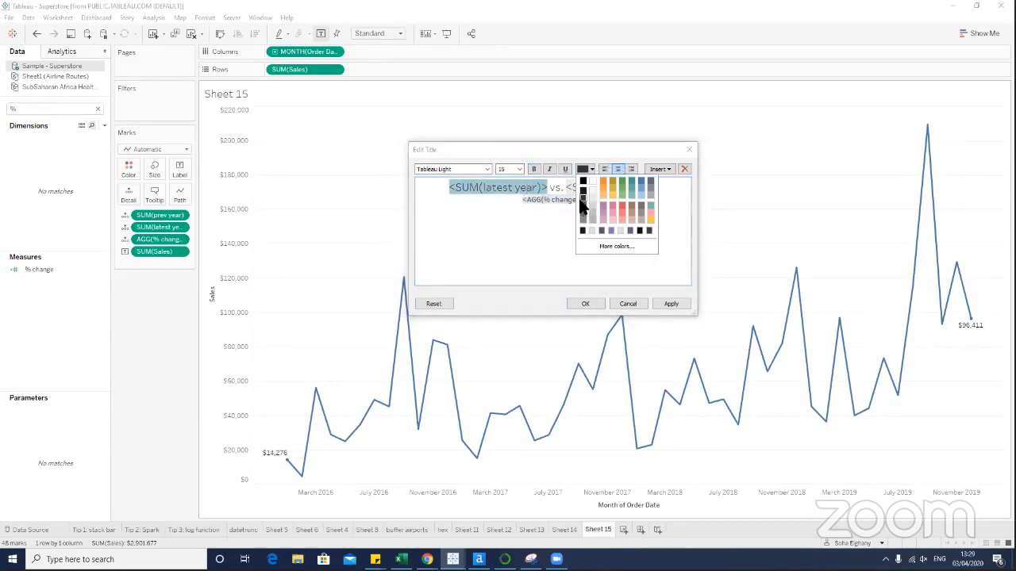
{"action": "left_click", "coordinate": [583, 205]}
{"action": "double_click", "coordinate": [583, 187]}
{"action": "left_click", "coordinate": [585, 170]}
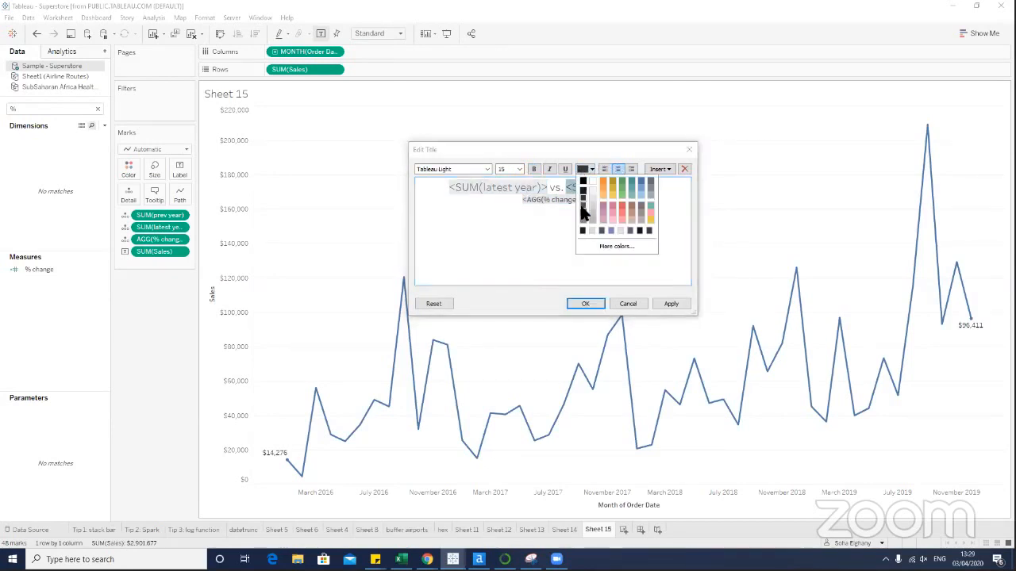
{"action": "left_click", "coordinate": [583, 208]}
Make the latest year and prev year fields in the title bold and apply the finished title.
{"action": "double_click", "coordinate": [526, 188]}
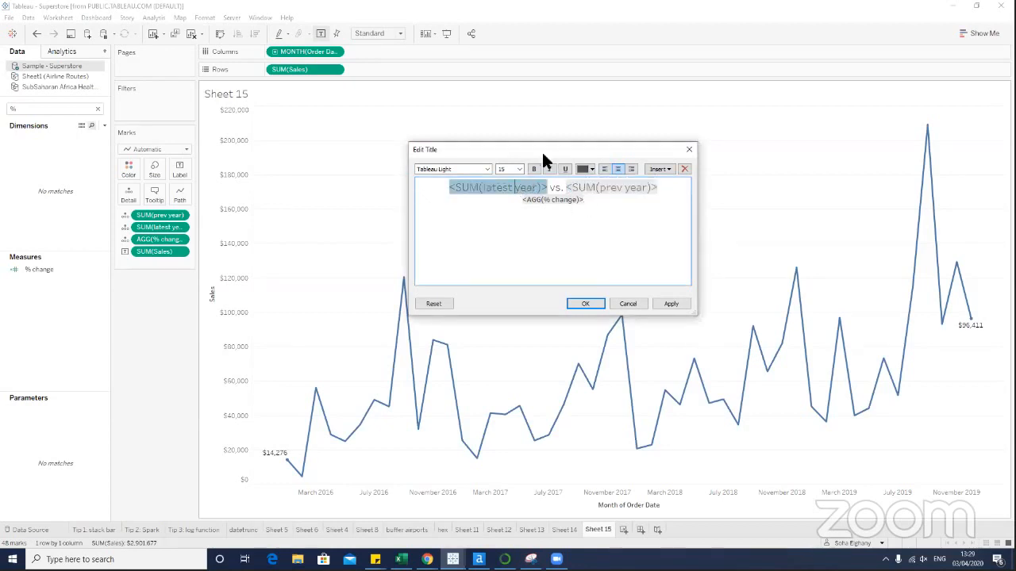
{"action": "left_click", "coordinate": [534, 169]}
{"action": "double_click", "coordinate": [580, 187]}
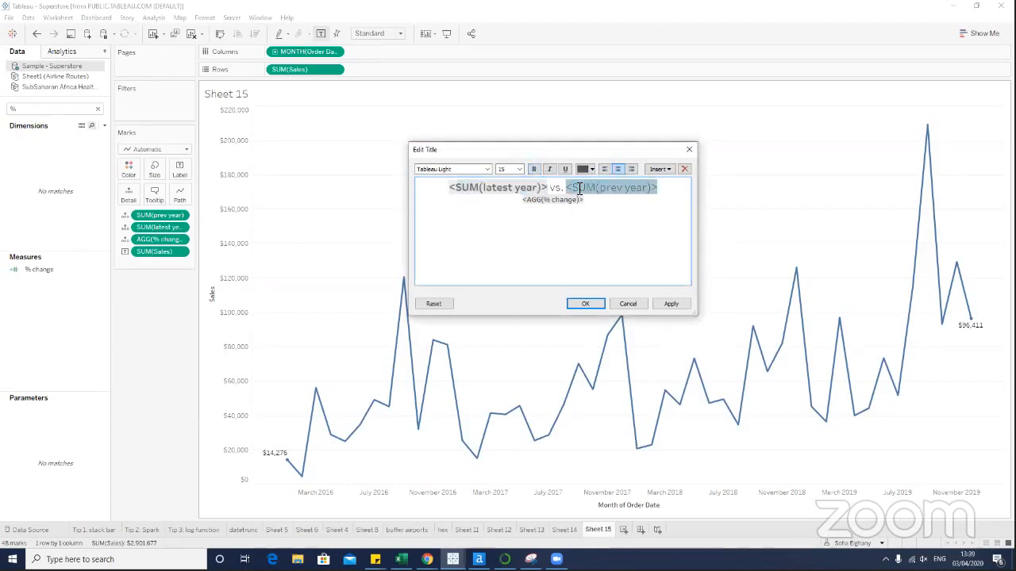
{"action": "left_click", "coordinate": [534, 169]}
{"action": "left_click", "coordinate": [668, 304]}
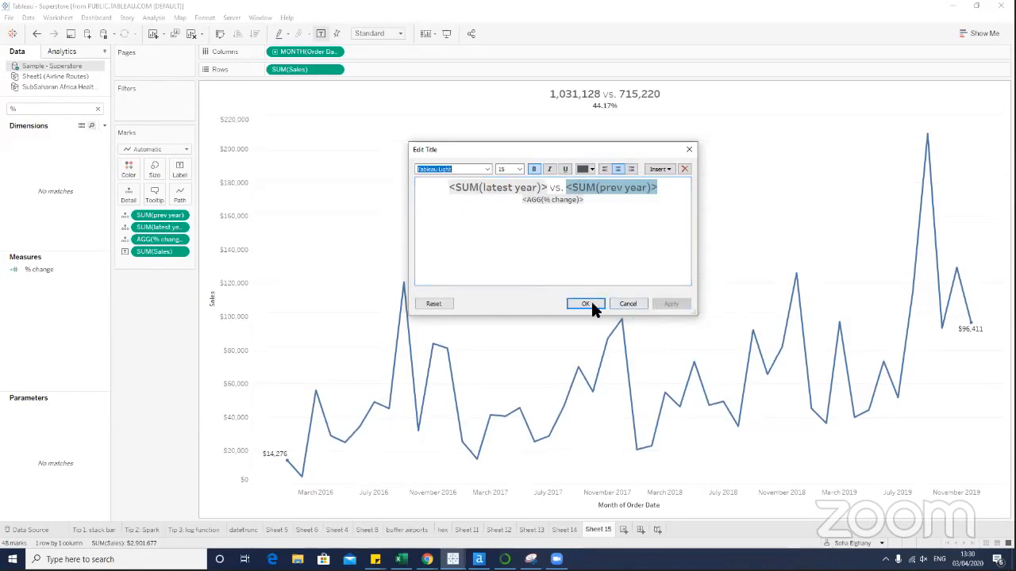
{"action": "left_click", "coordinate": [585, 304]}
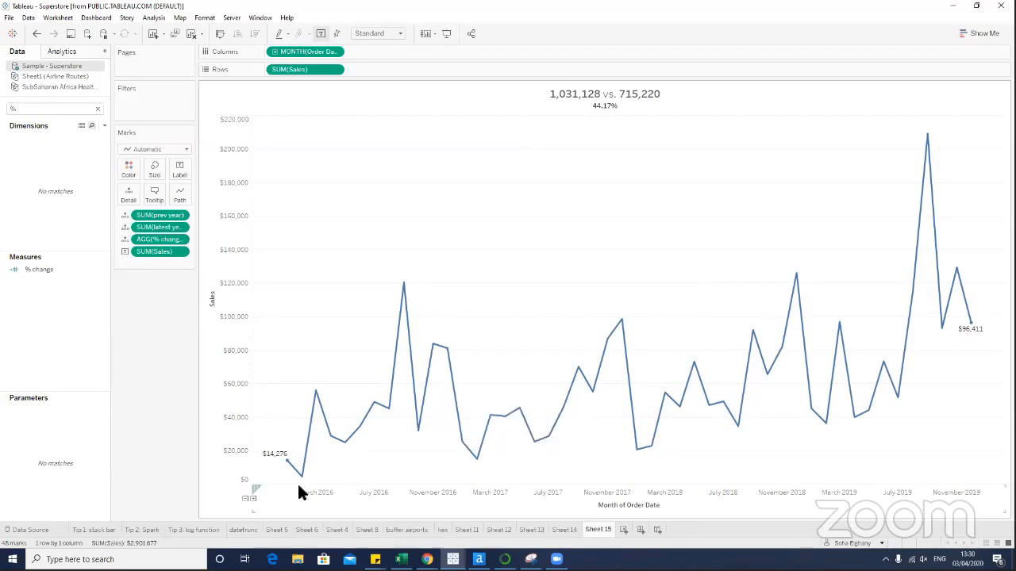
Create a new worksheet, search the fields for "sub" and add Sub-Category to the rows.
{"action": "left_click", "coordinate": [306, 530]}
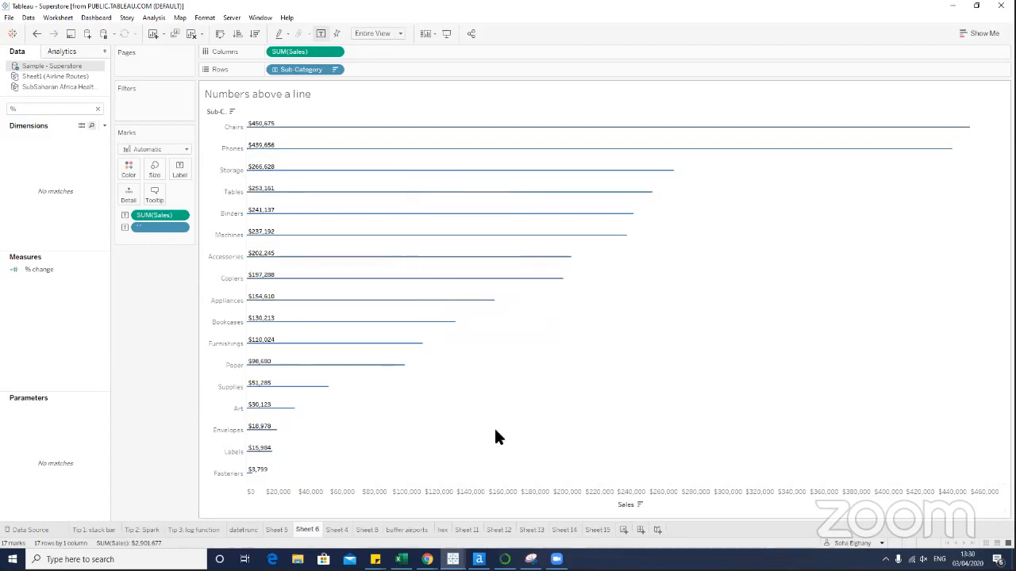
{"action": "left_click", "coordinate": [623, 534]}
{"action": "double_click", "coordinate": [52, 112]}
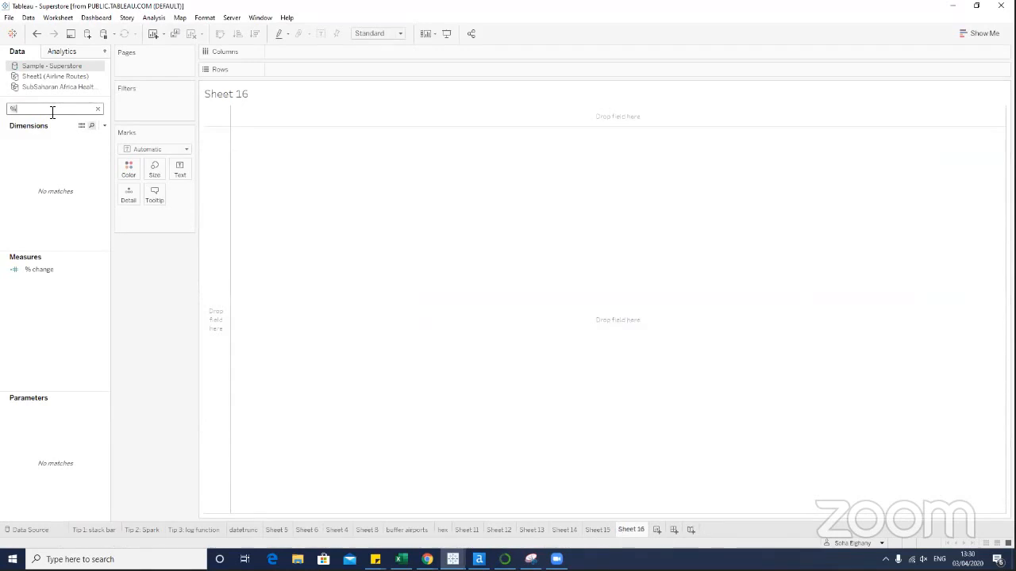
{"action": "key", "text": "BackSpace"}
{"action": "type", "text": "sub"}
{"action": "left_click_drag", "start_coordinate": [52, 150], "coordinate": [306, 72]}
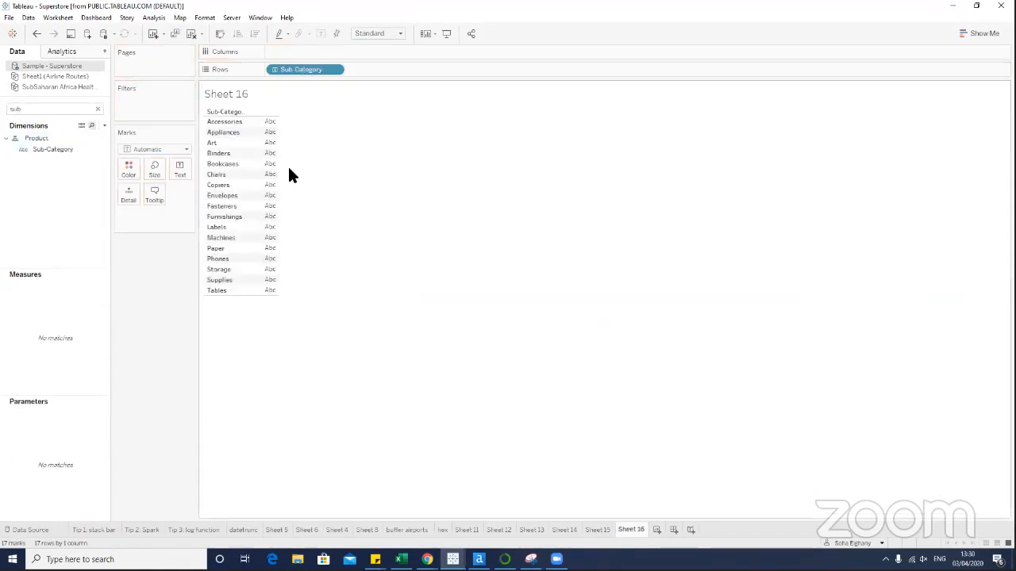
Search the fields for "sale" and add the Sales measure to the columns.
{"action": "double_click", "coordinate": [73, 110]}
{"action": "key", "text": "BackSpace"}
{"action": "type", "text": "sale"}
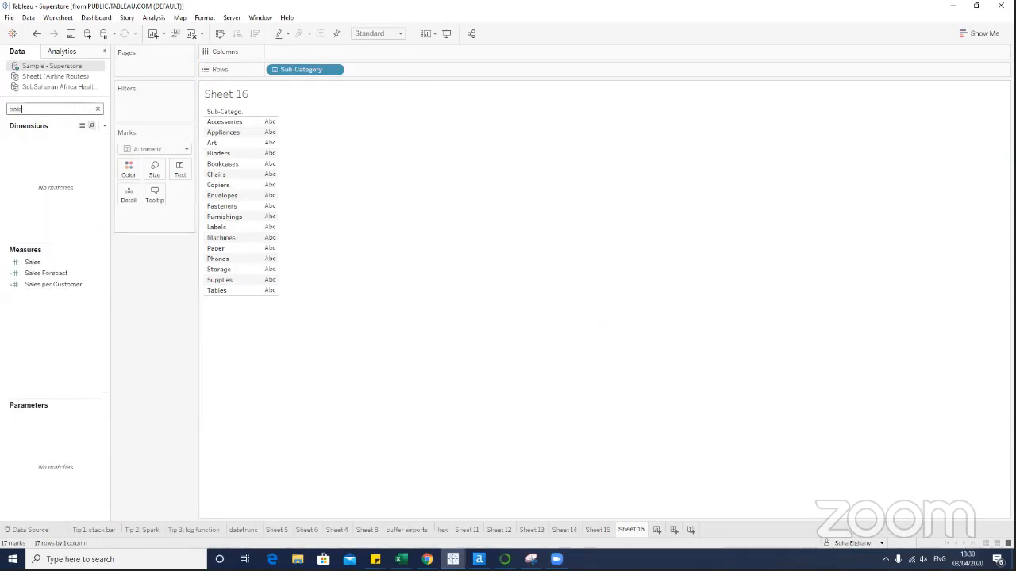
{"action": "left_click_drag", "start_coordinate": [51, 260], "coordinate": [299, 49]}
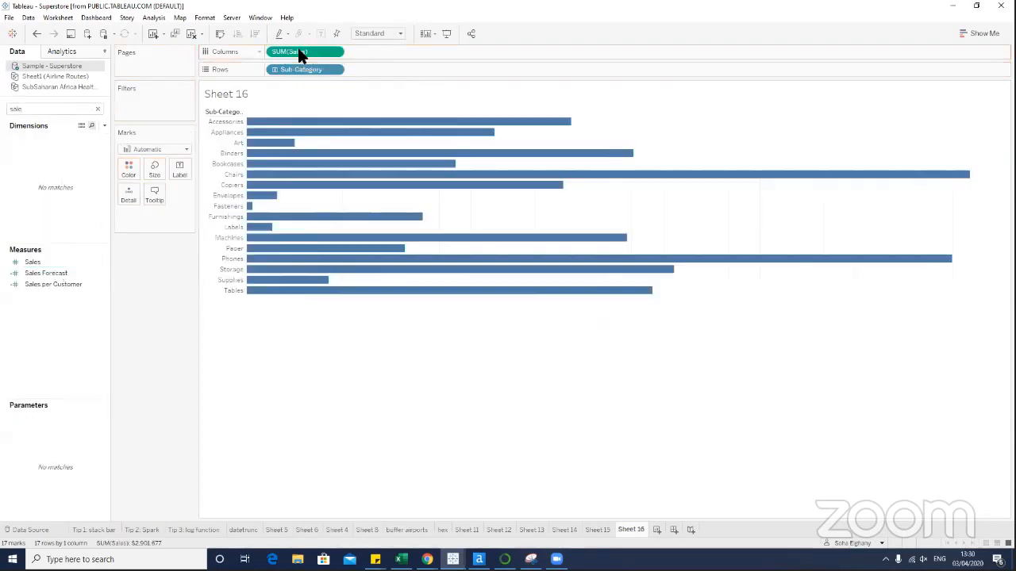
Fit the bar chart to Entire View and sort the sub-categories by sales in descending order.
{"action": "left_click", "coordinate": [376, 32]}
{"action": "left_click", "coordinate": [376, 71]}
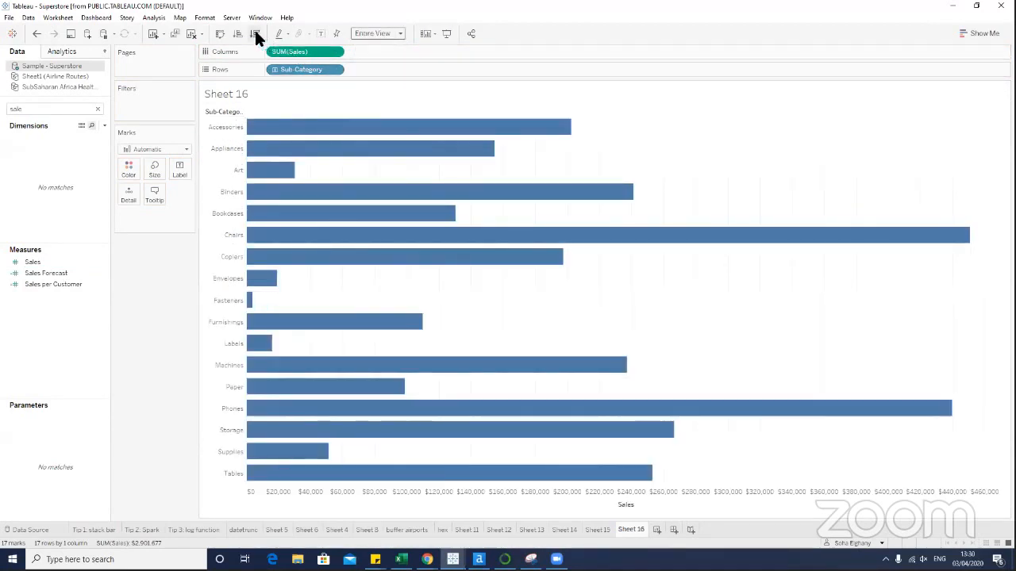
{"action": "left_click", "coordinate": [254, 34]}
Format the Sub-Category header labels with left horizontal alignment.
{"action": "right_click", "coordinate": [232, 133]}
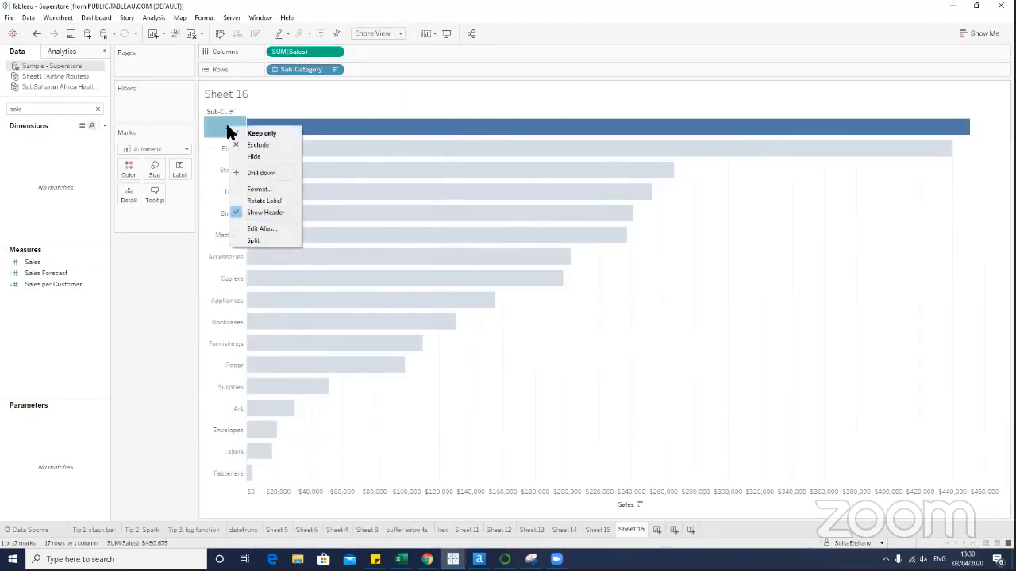
{"action": "left_click", "coordinate": [257, 190]}
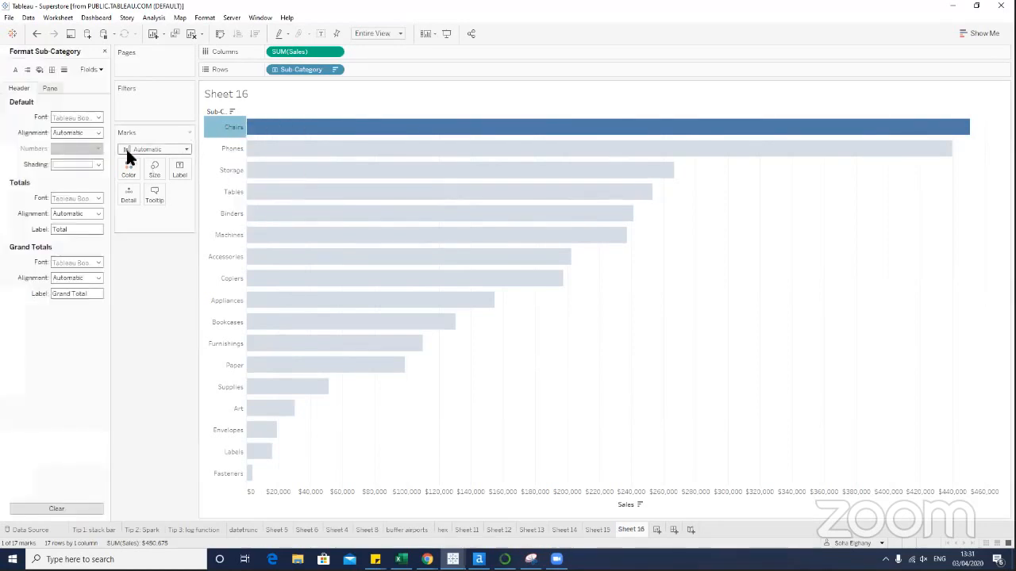
{"action": "left_click", "coordinate": [98, 133]}
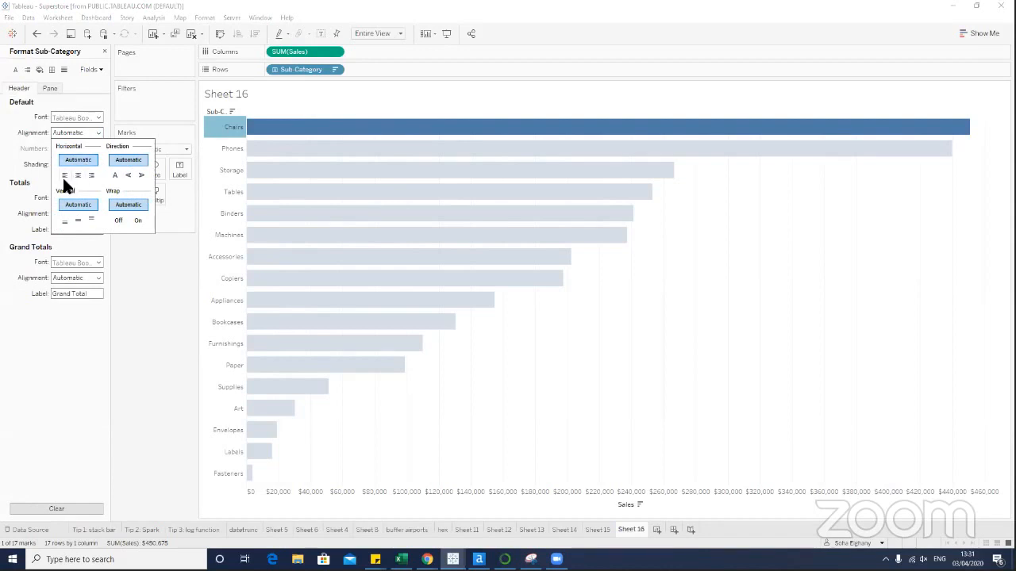
{"action": "left_click", "coordinate": [64, 175]}
{"action": "left_click", "coordinate": [139, 282]}
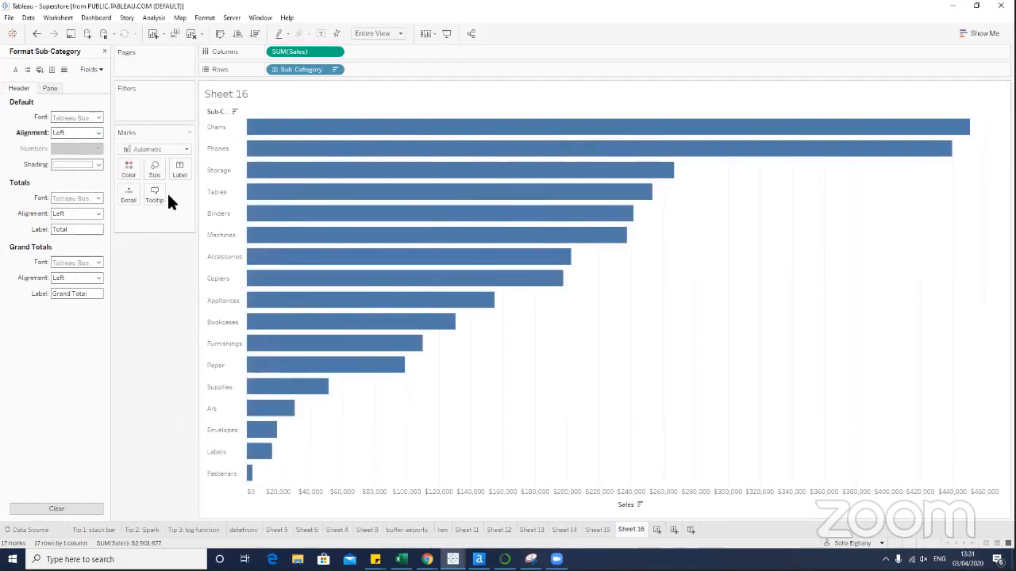
Reduce the size of the bar marks so they become thin lines.
{"action": "left_click", "coordinate": [151, 165]}
{"action": "left_click_drag", "start_coordinate": [178, 195], "coordinate": [159, 196]}
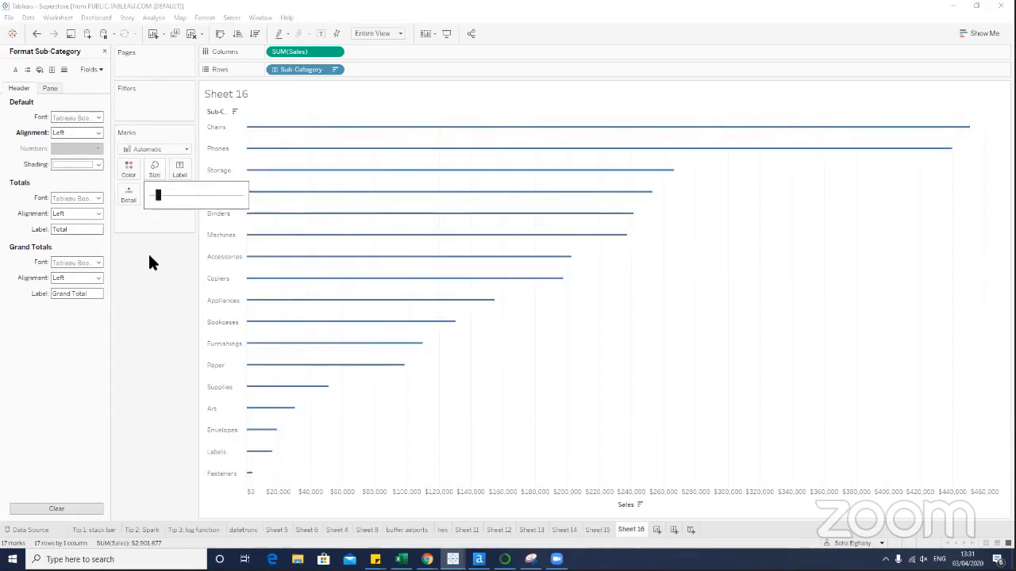
{"action": "left_click", "coordinate": [146, 316]}
Label the bars with SUM(Sales) and set the label alignment to Top Left.
{"action": "left_click", "coordinate": [274, 49]}
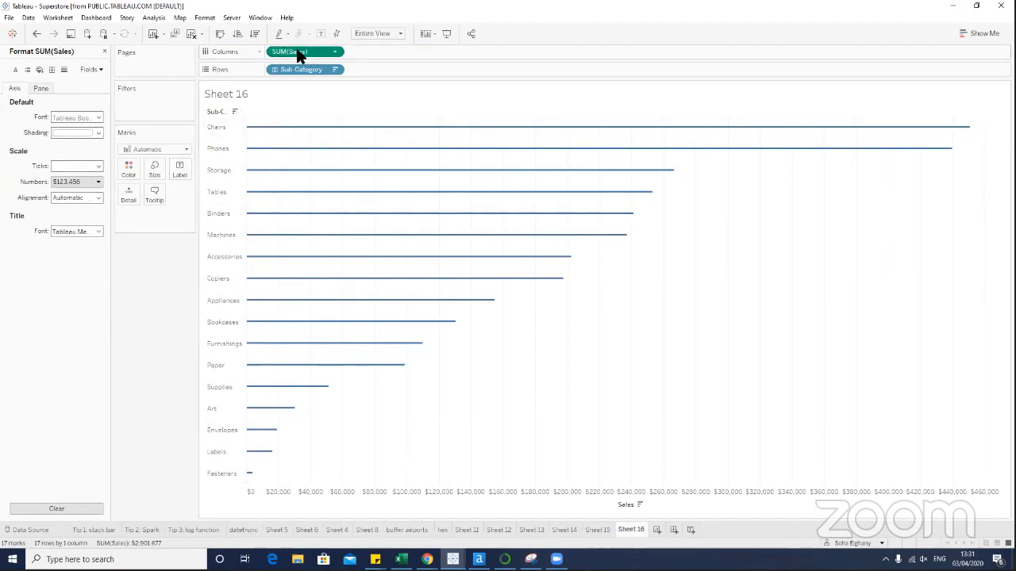
{"action": "left_click_drag", "start_coordinate": [296, 47], "coordinate": [181, 169]}
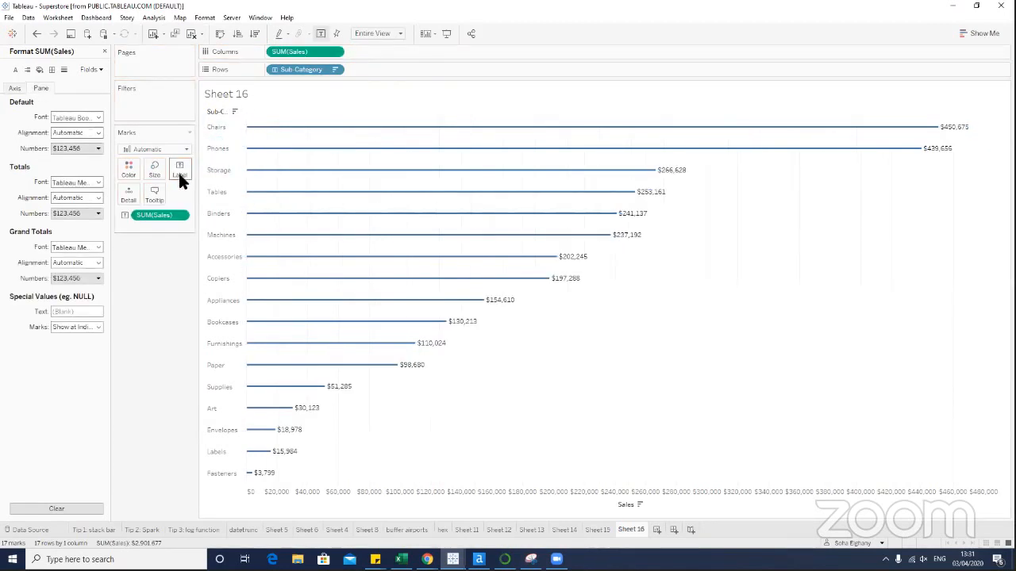
{"action": "left_click", "coordinate": [180, 175]}
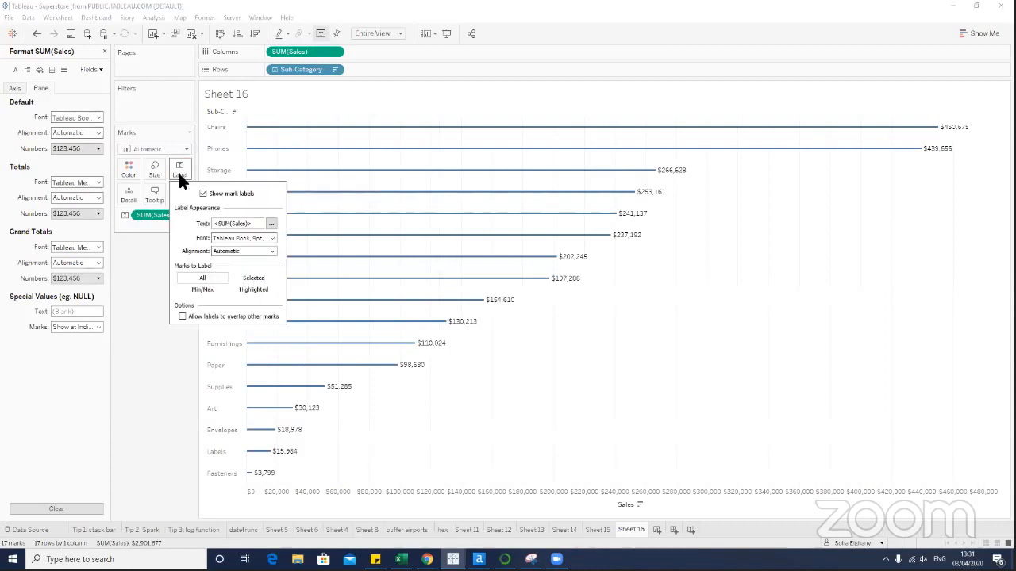
{"action": "left_click", "coordinate": [270, 251]}
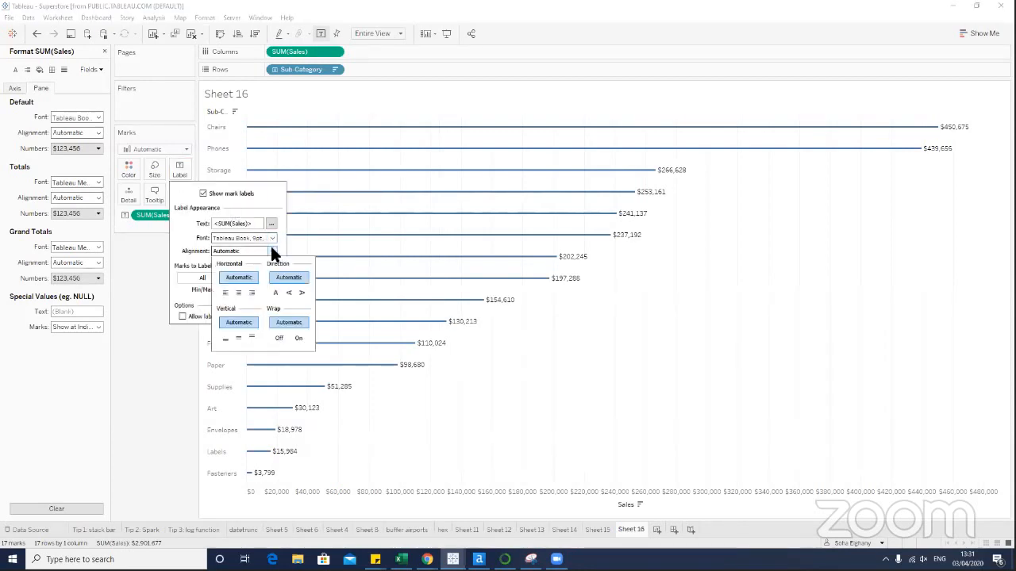
{"action": "left_click", "coordinate": [226, 293]}
{"action": "left_click", "coordinate": [251, 338]}
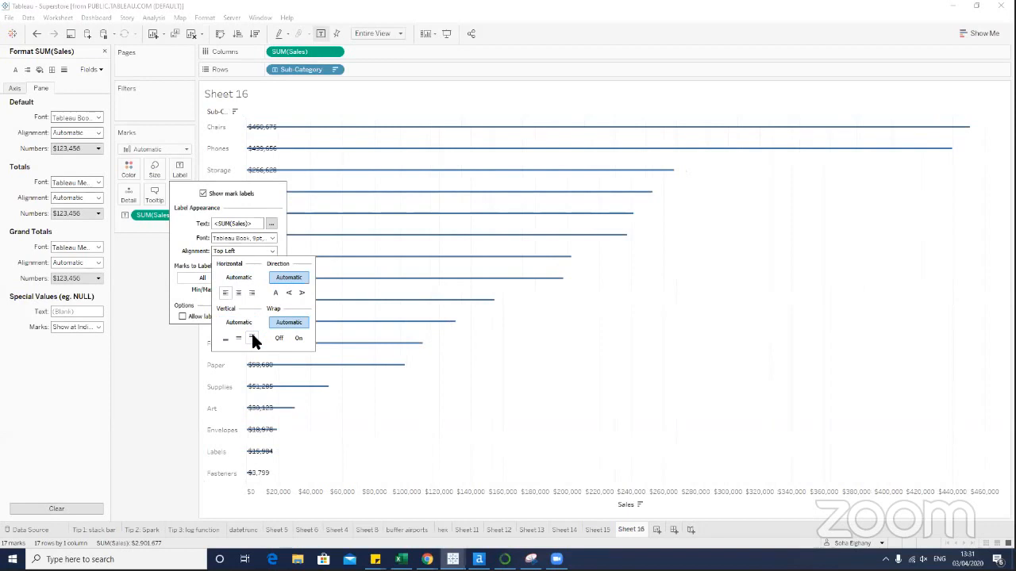
Add an in-line blank text calculation (two quotes) to the Marks card and assign it to Label as a second label.
{"action": "left_click", "coordinate": [139, 286]}
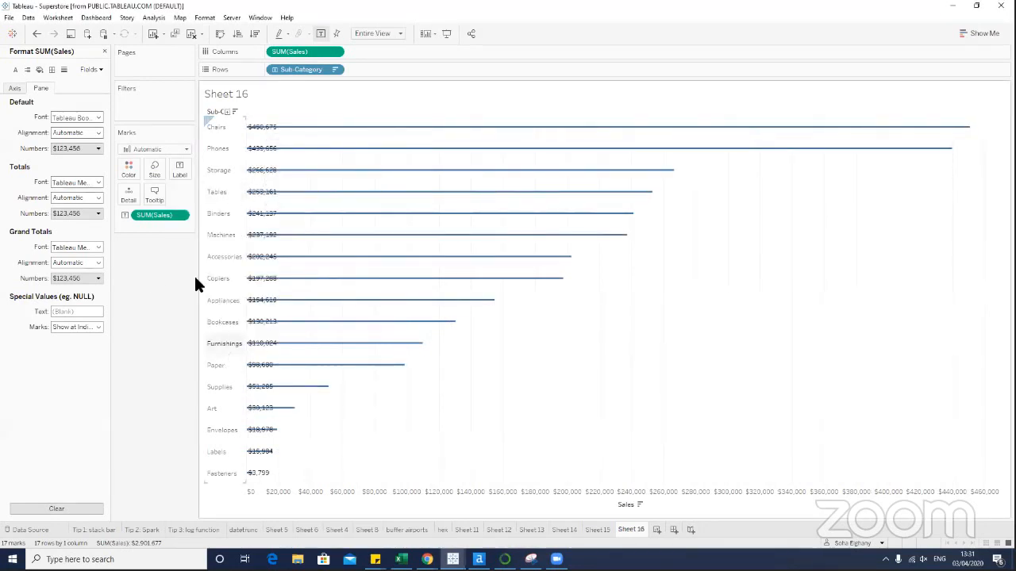
{"action": "double_click", "coordinate": [154, 228]}
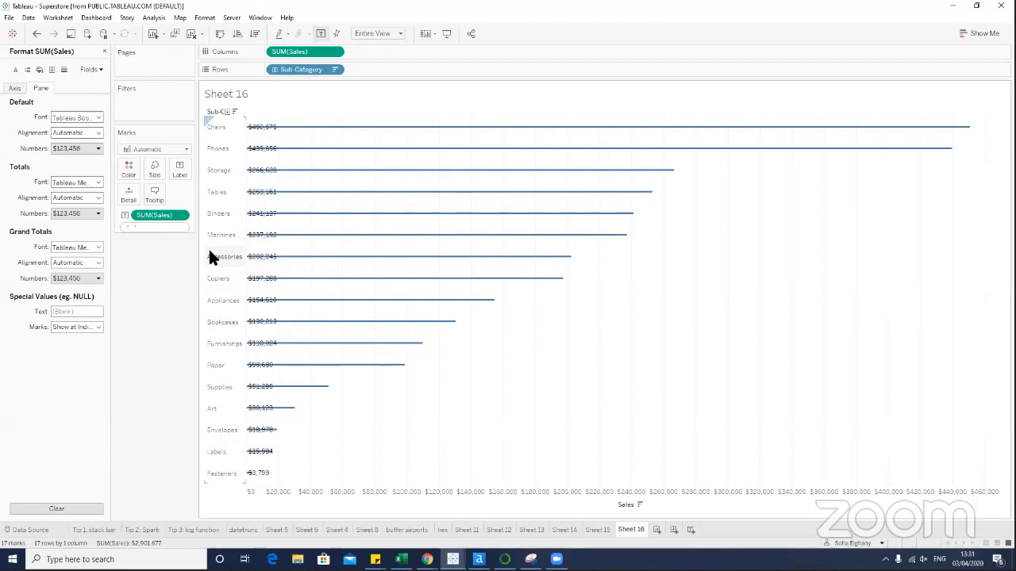
{"action": "key", "text": "Return"}
{"action": "left_click_drag", "start_coordinate": [134, 227], "coordinate": [180, 168]}
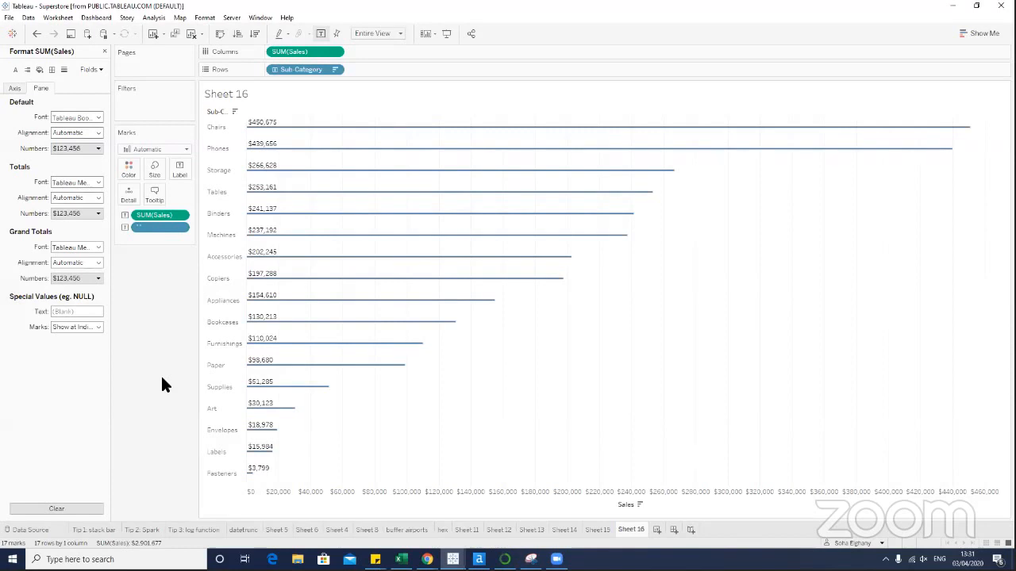
Set the border effect of the bar marks to None.
{"action": "left_click", "coordinate": [126, 169]}
{"action": "left_click", "coordinate": [160, 314]}
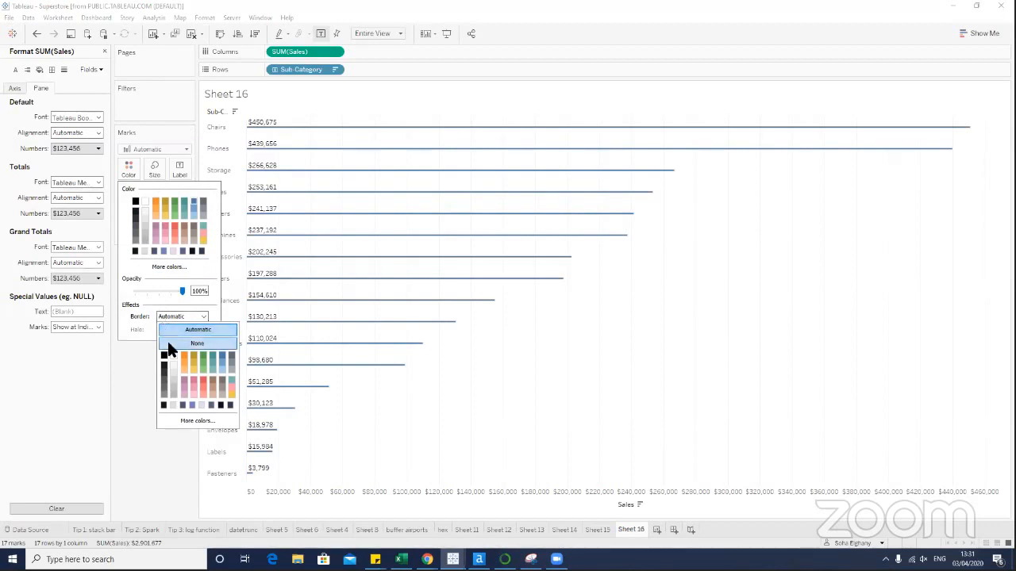
{"action": "left_click", "coordinate": [168, 343]}
{"action": "left_click", "coordinate": [138, 361]}
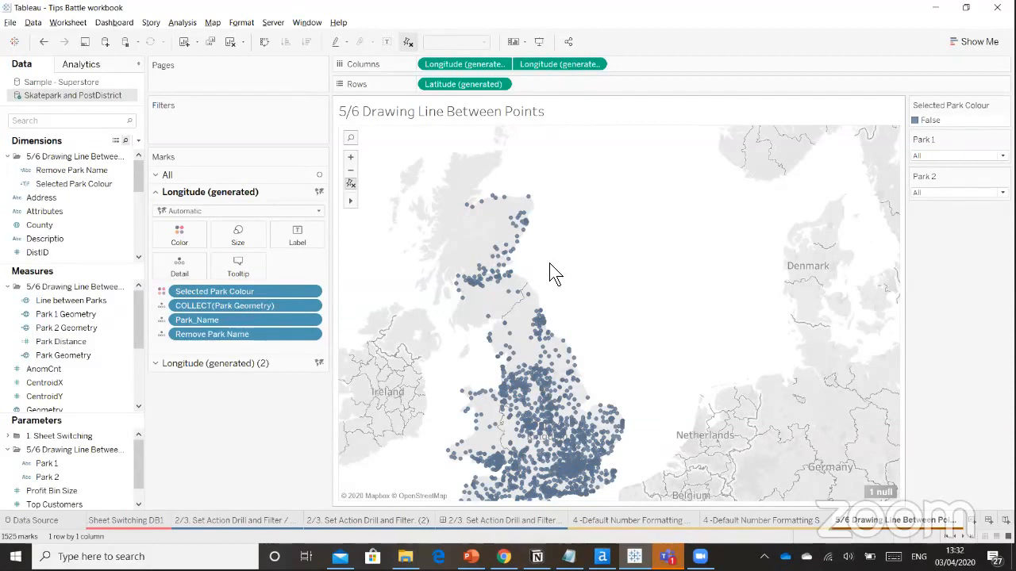
Examine the settings and value lists of the Park 1 and Park 2 parameters in the Tips Battle workbook, leaving them unedited.
{"action": "right_click", "coordinate": [125, 460]}
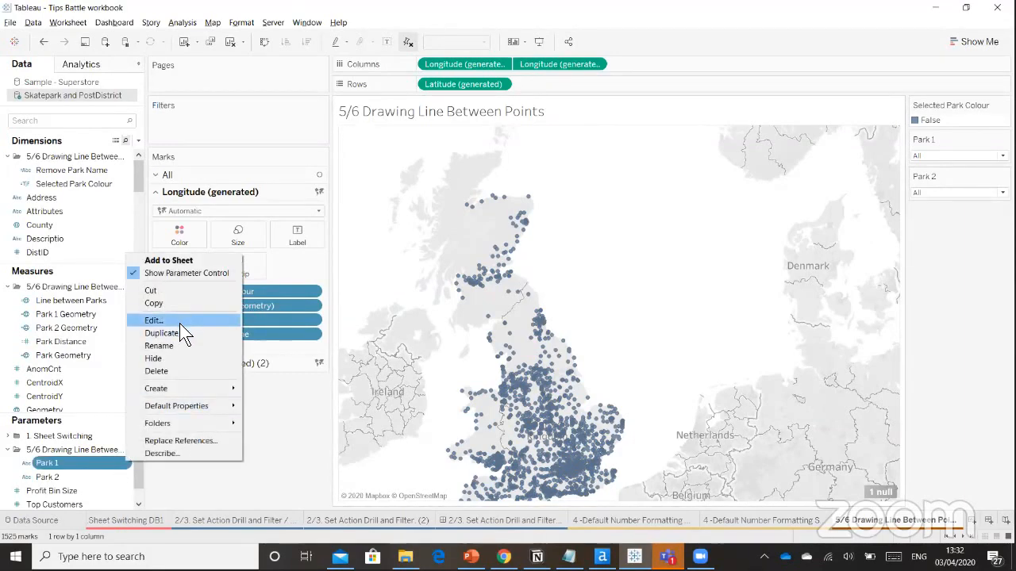
{"action": "left_click", "coordinate": [180, 321]}
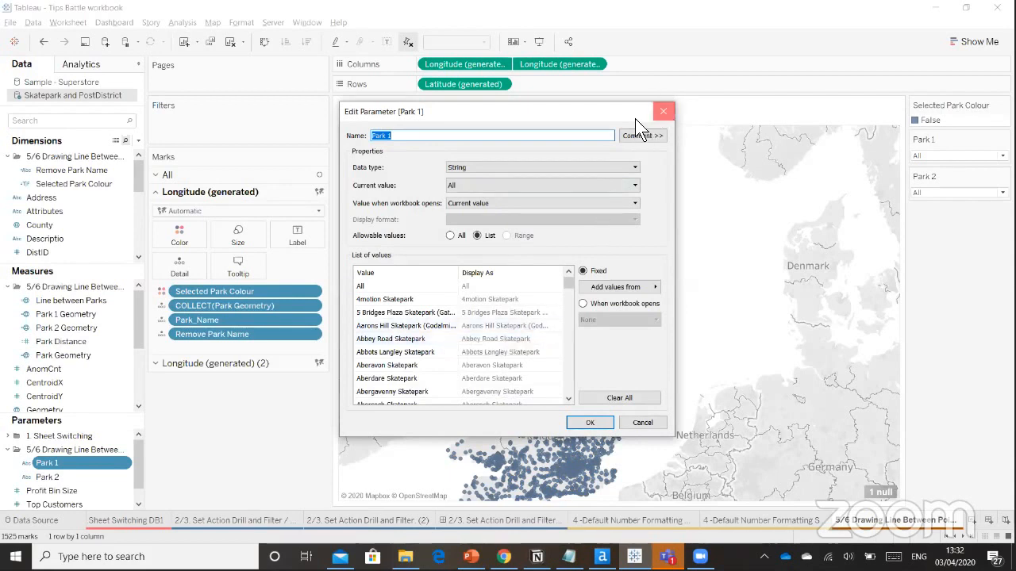
{"action": "left_click", "coordinate": [663, 112]}
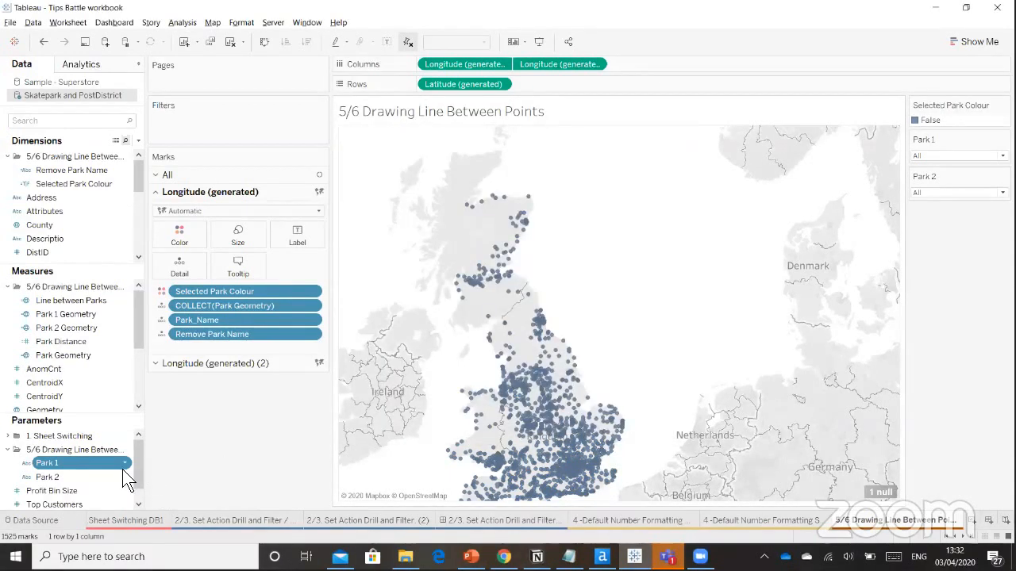
{"action": "right_click", "coordinate": [124, 474]}
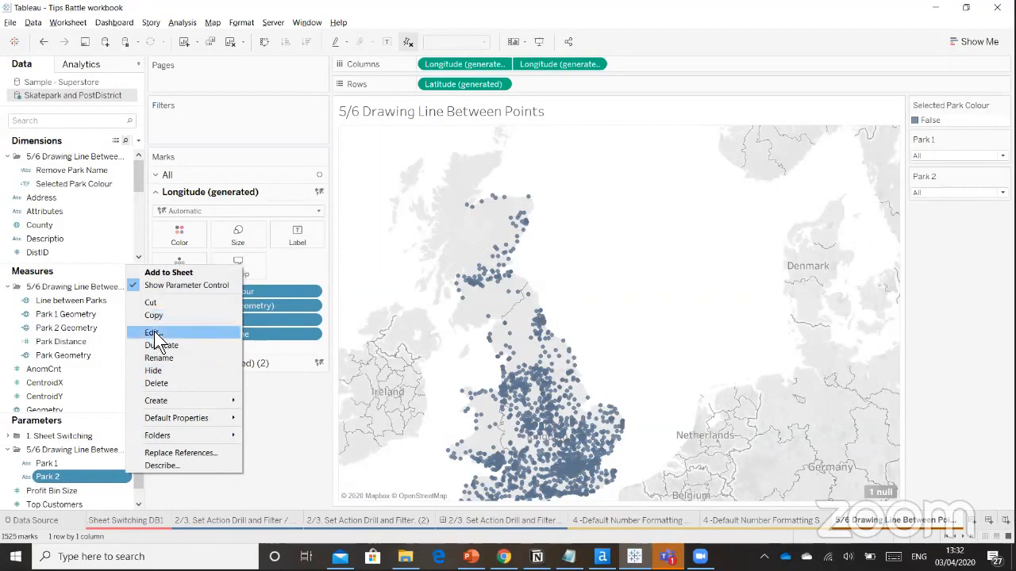
{"action": "left_click", "coordinate": [154, 332]}
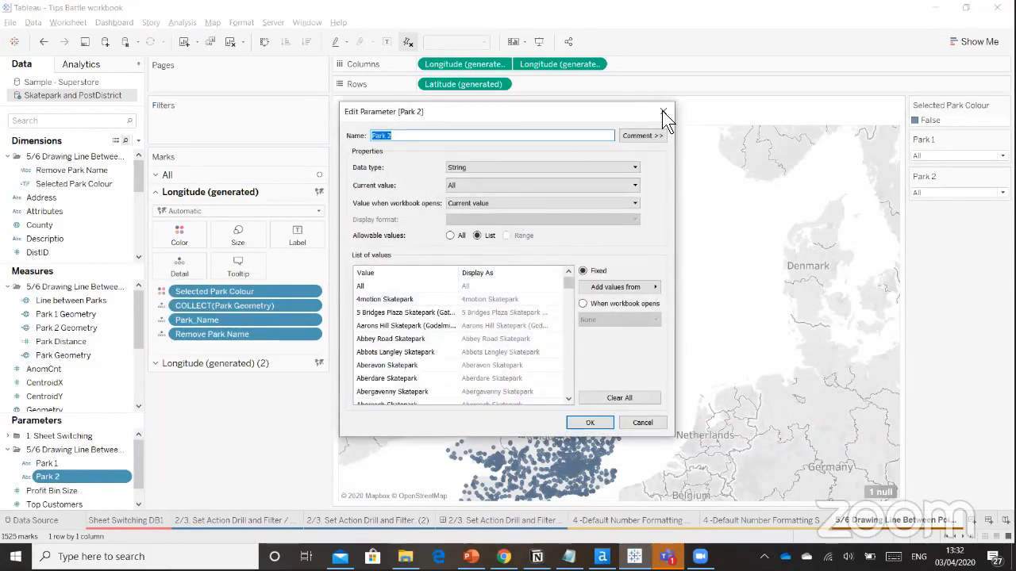
{"action": "left_click", "coordinate": [663, 112]}
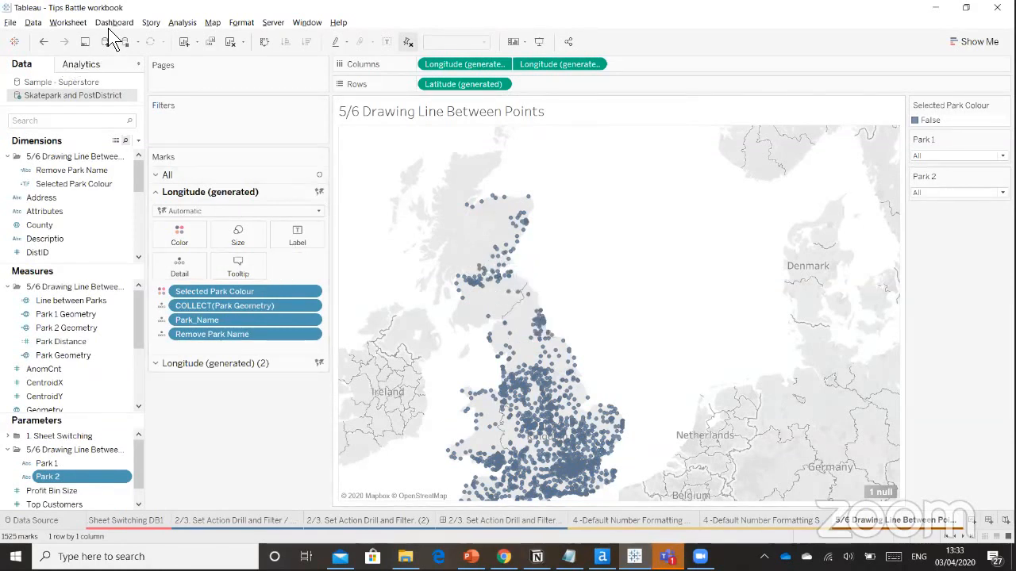
Examine the settings of the worksheet's "Add as Park 1" parameter action.
{"action": "left_click", "coordinate": [64, 24]}
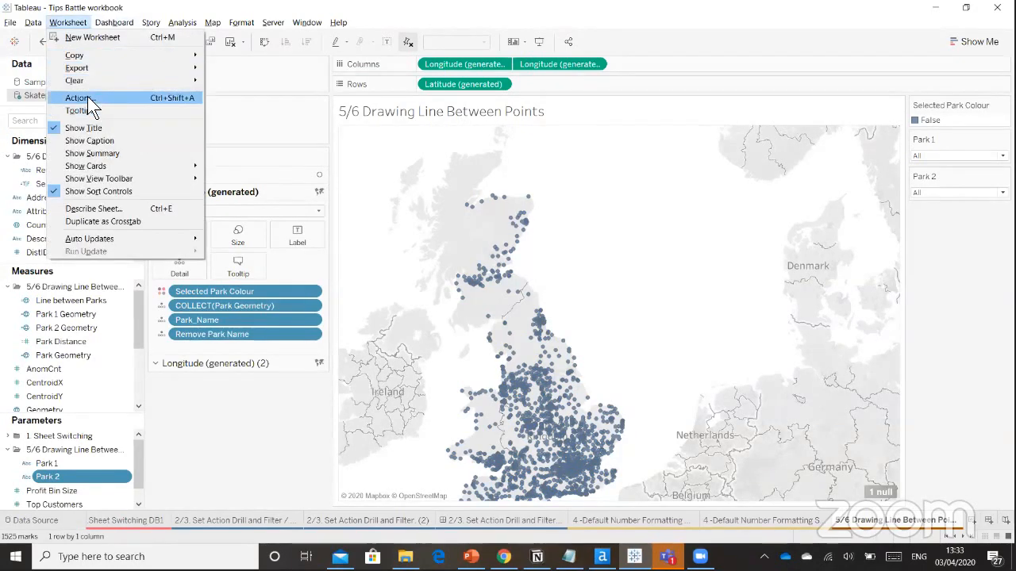
{"action": "left_click", "coordinate": [87, 97]}
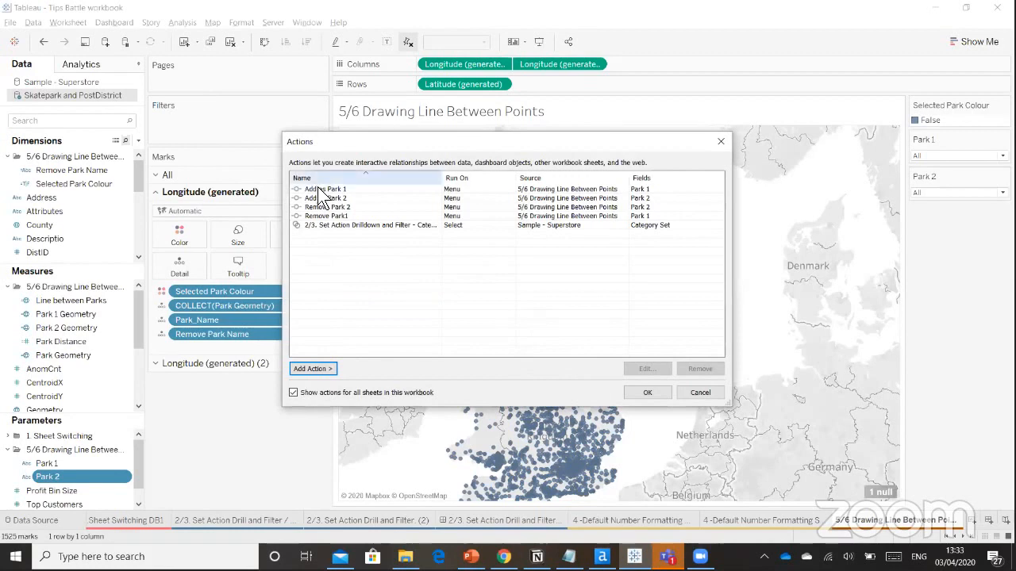
{"action": "left_click", "coordinate": [328, 191]}
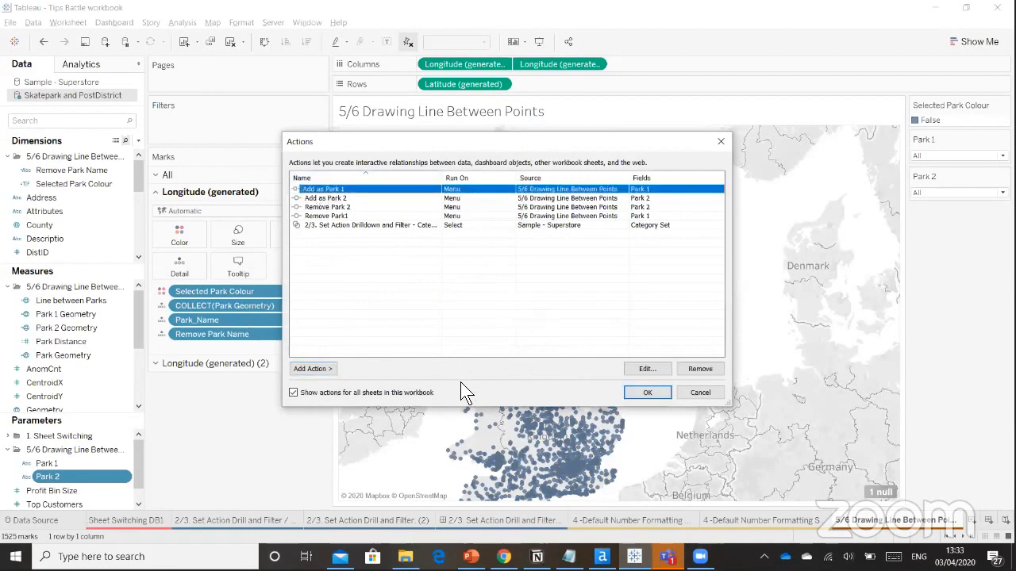
{"action": "left_click", "coordinate": [637, 367]}
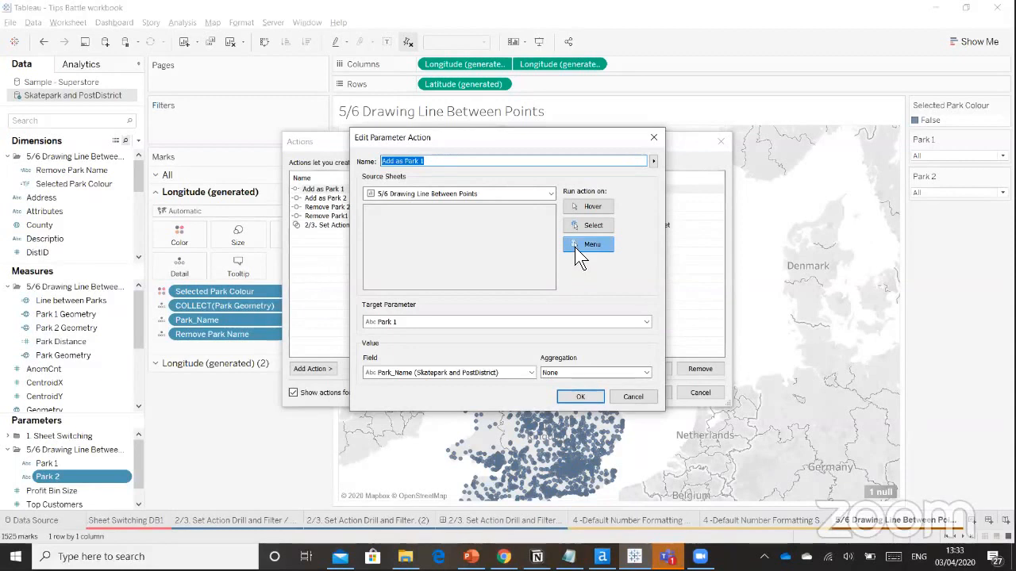
{"action": "left_click", "coordinate": [585, 394]}
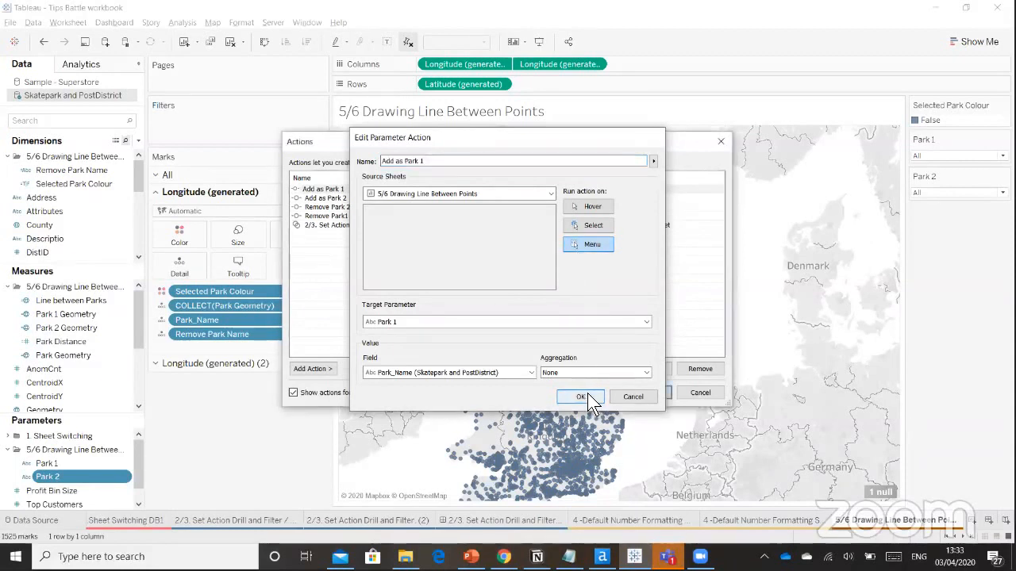
Examine the settings of the "Add as Park 2" parameter action and close the actions list.
{"action": "left_click", "coordinate": [398, 197]}
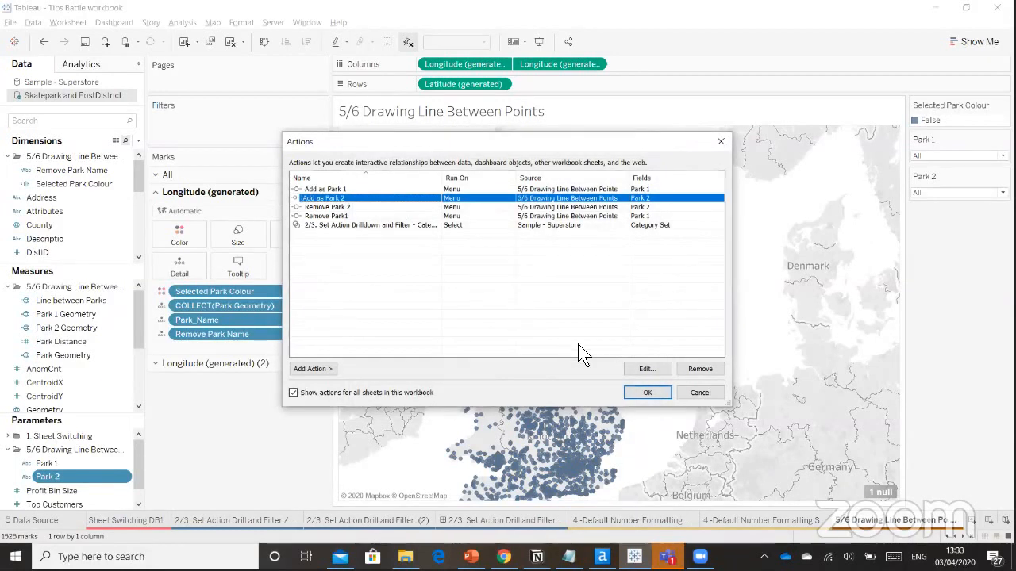
{"action": "left_click", "coordinate": [629, 369]}
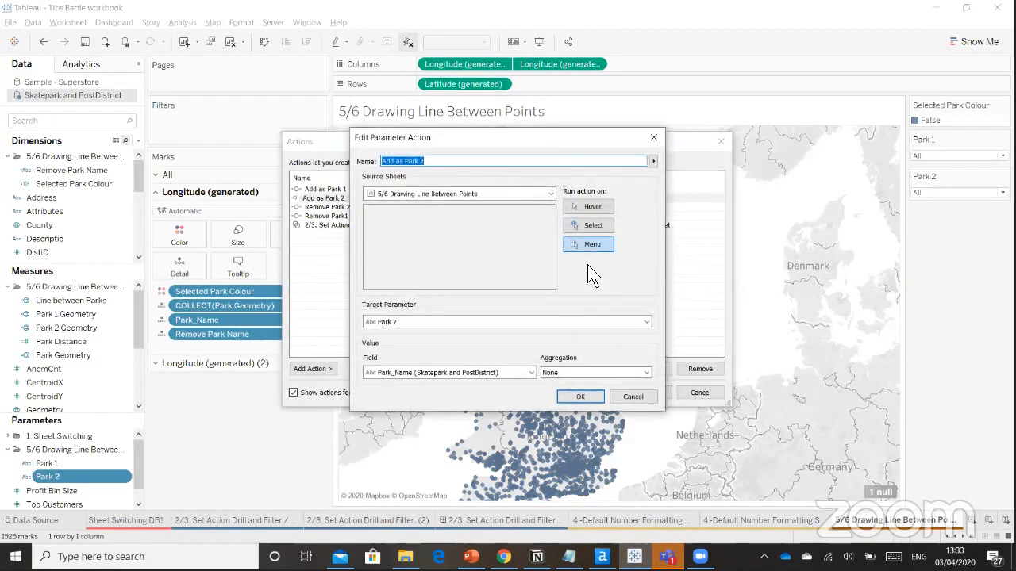
{"action": "left_click", "coordinate": [583, 396]}
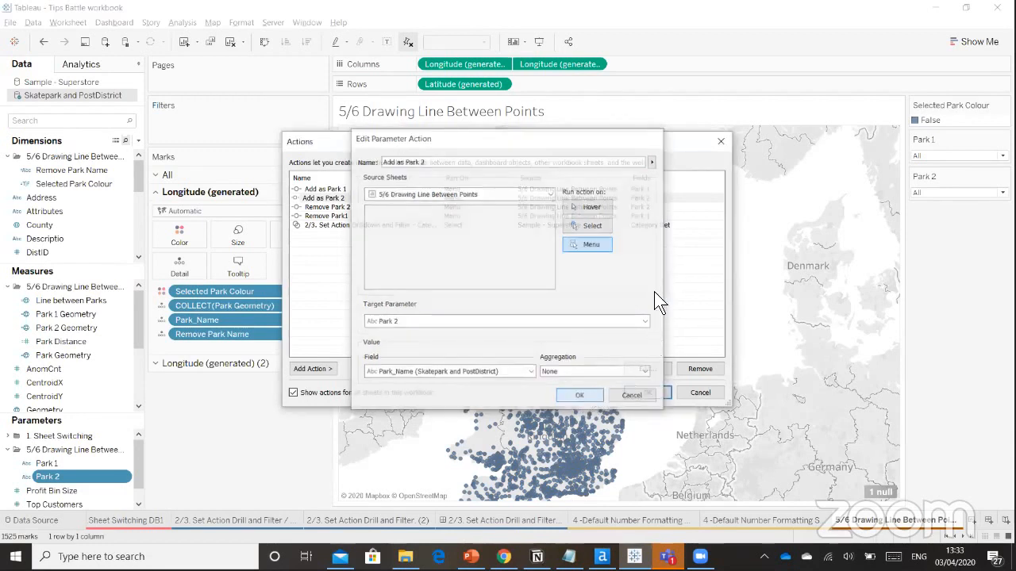
{"action": "left_click", "coordinate": [714, 145]}
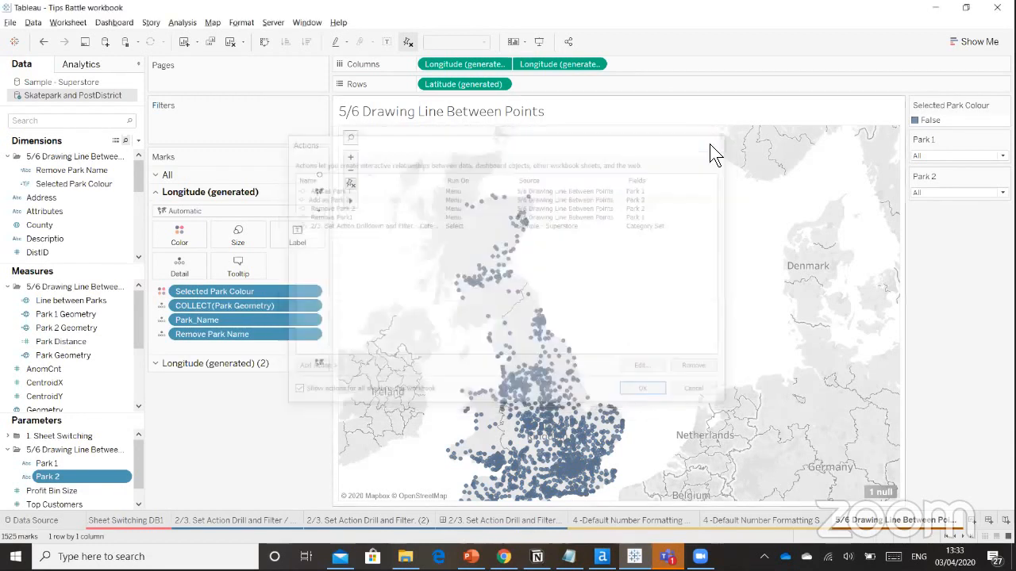
Set Laurencekirk Skatepark as Park 1 from its point on the map and clear the mark selection.
{"action": "left_click", "coordinate": [520, 246]}
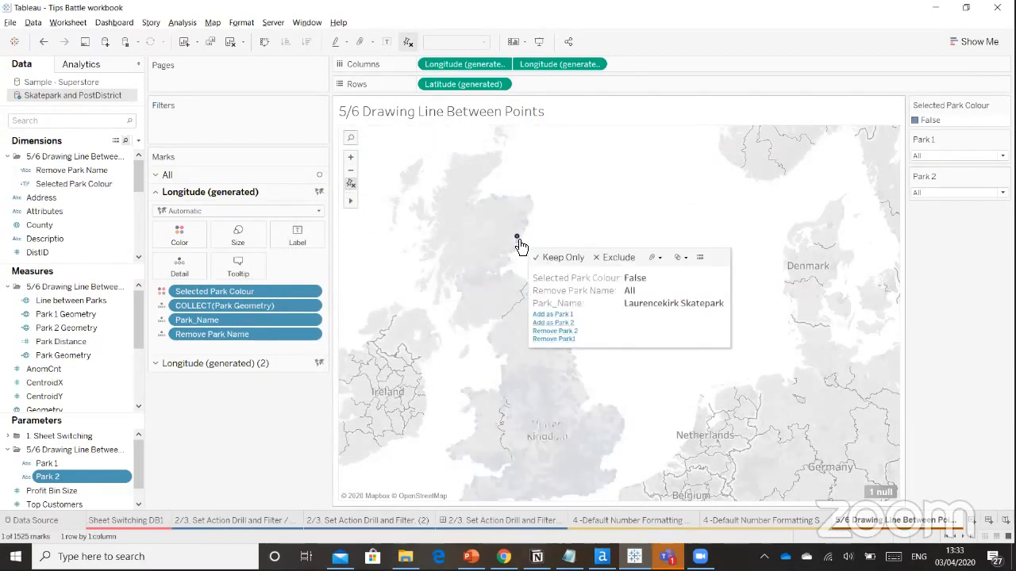
{"action": "left_click", "coordinate": [563, 314]}
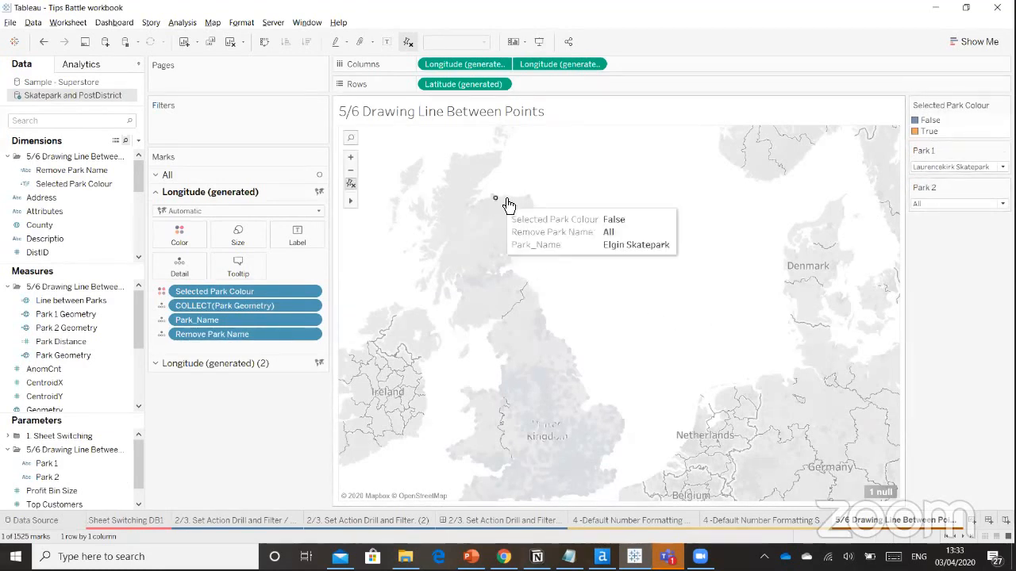
{"action": "left_click", "coordinate": [508, 208]}
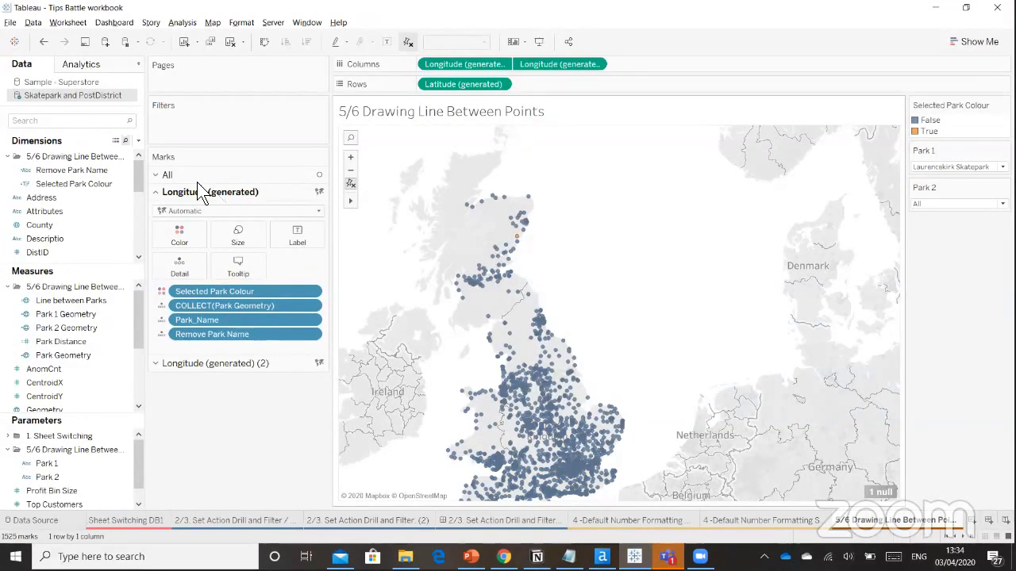
Examine the formula of the Selected Park Colour calculated field and close it without editing.
{"action": "left_click", "coordinate": [76, 198]}
{"action": "right_click", "coordinate": [77, 183]}
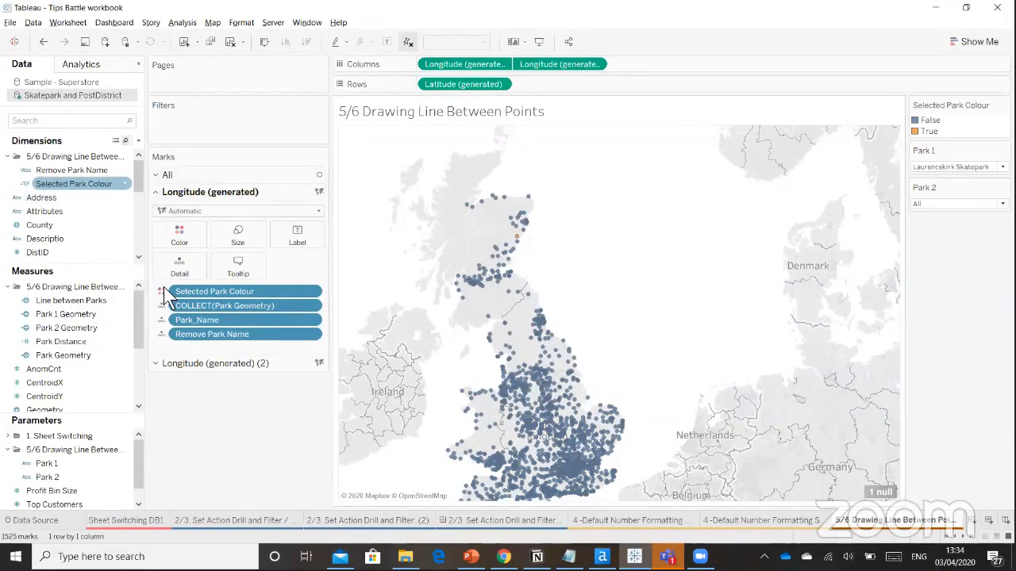
{"action": "left_click", "coordinate": [118, 252]}
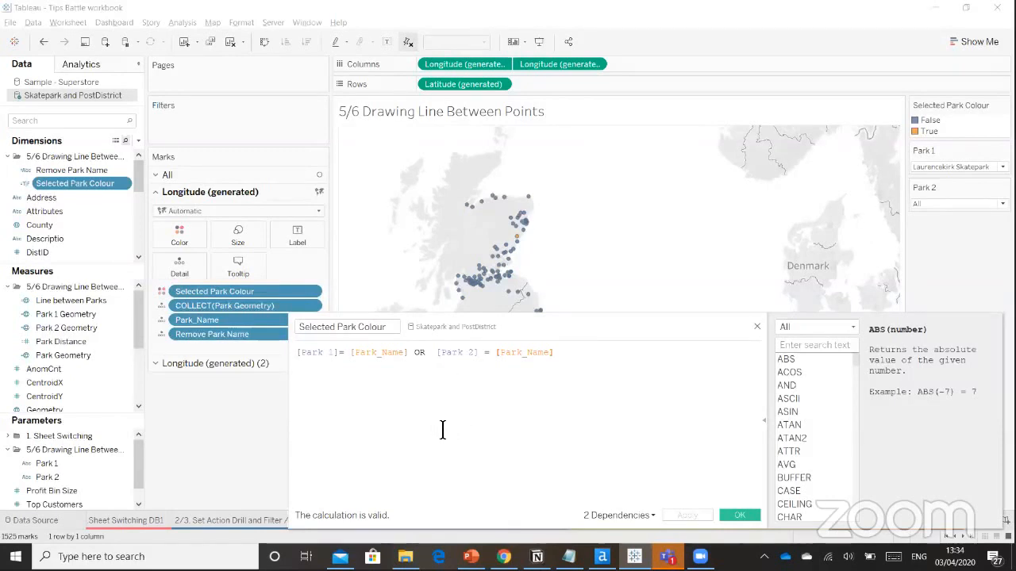
{"action": "left_click", "coordinate": [755, 328]}
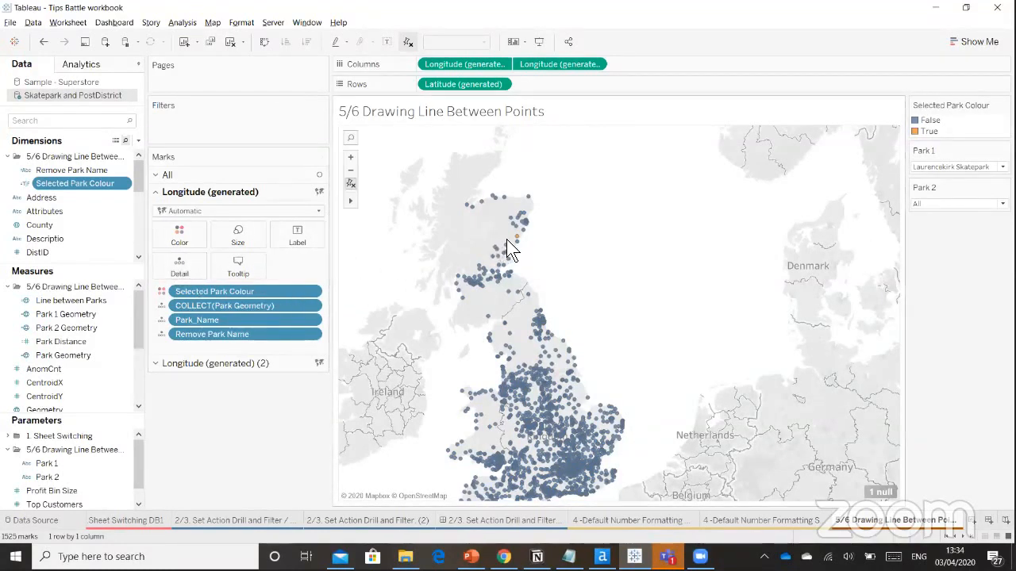
Examine the MAKEPOINT formula of the Park 1 Geometry calculated field and close it without editing.
{"action": "left_click", "coordinate": [76, 314]}
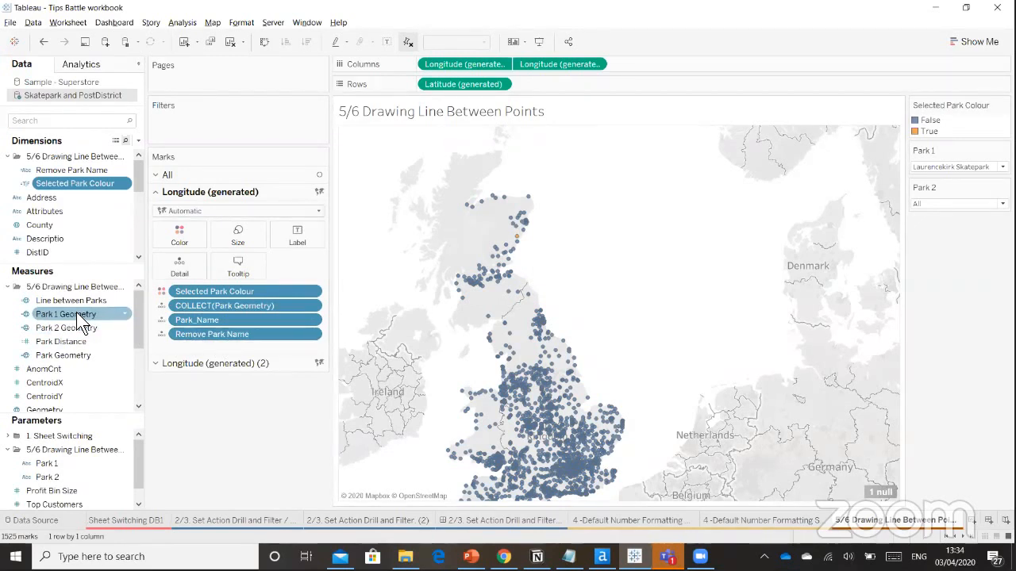
{"action": "right_click", "coordinate": [77, 312]}
{"action": "left_click", "coordinate": [124, 368]}
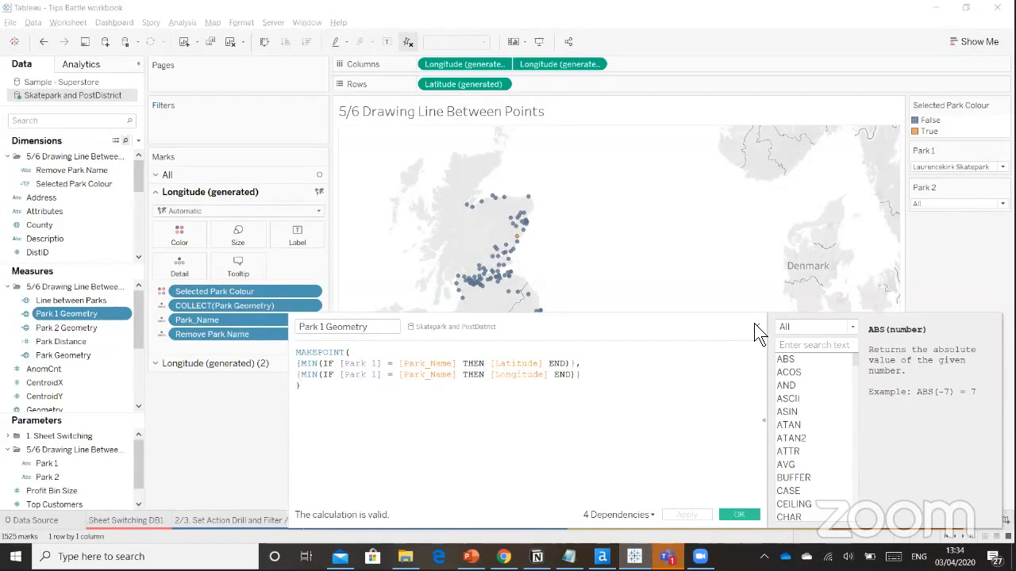
{"action": "key", "text": "Escape"}
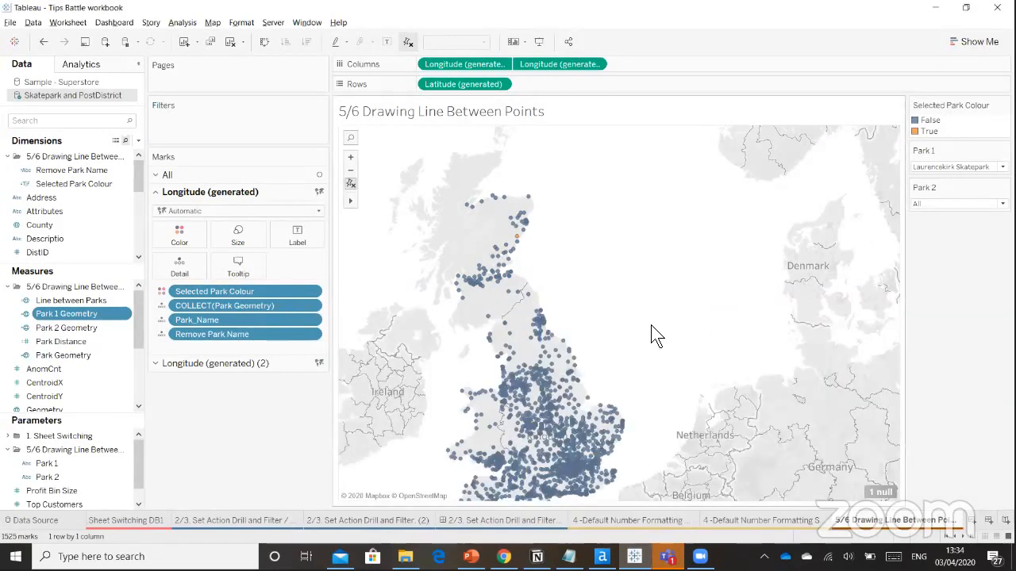
Set Wooler Skatepark as Park 2 from its map point and inspect the line drawn between the two parks.
{"action": "left_click", "coordinate": [529, 297]}
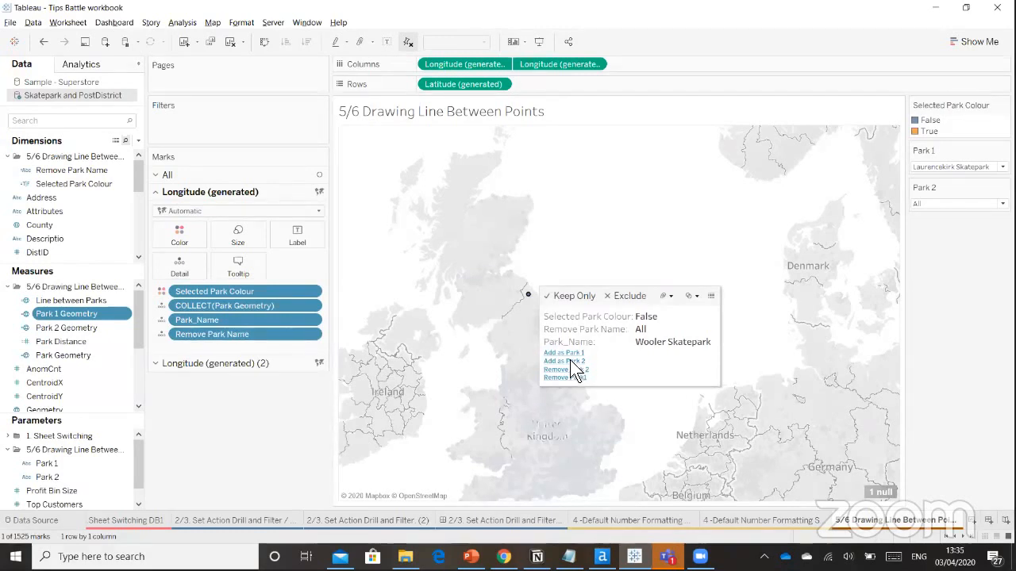
{"action": "left_click", "coordinate": [573, 362]}
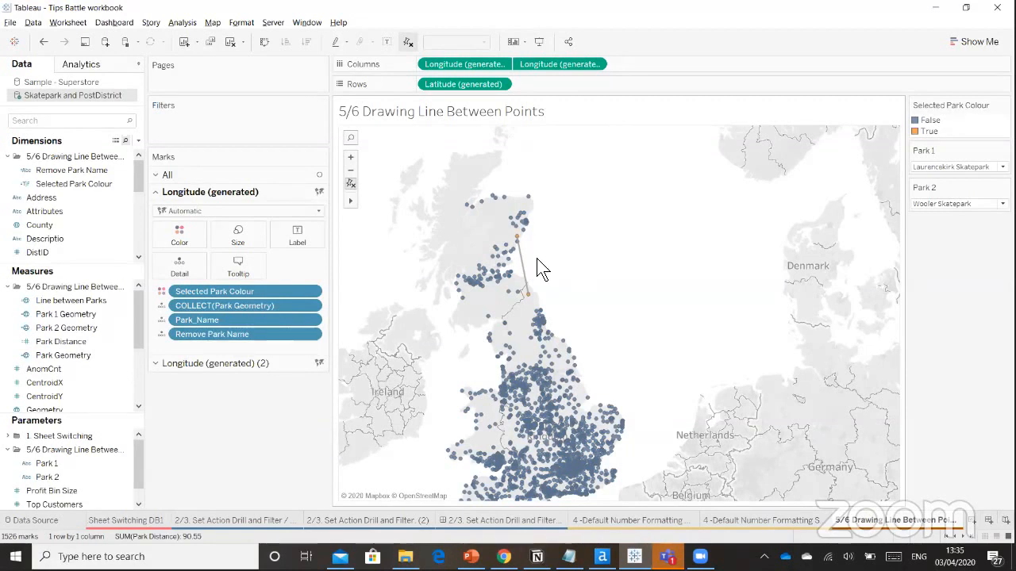
{"action": "scroll", "coordinate": [535, 270], "scroll_direction": "up", "scroll_amount": 3}
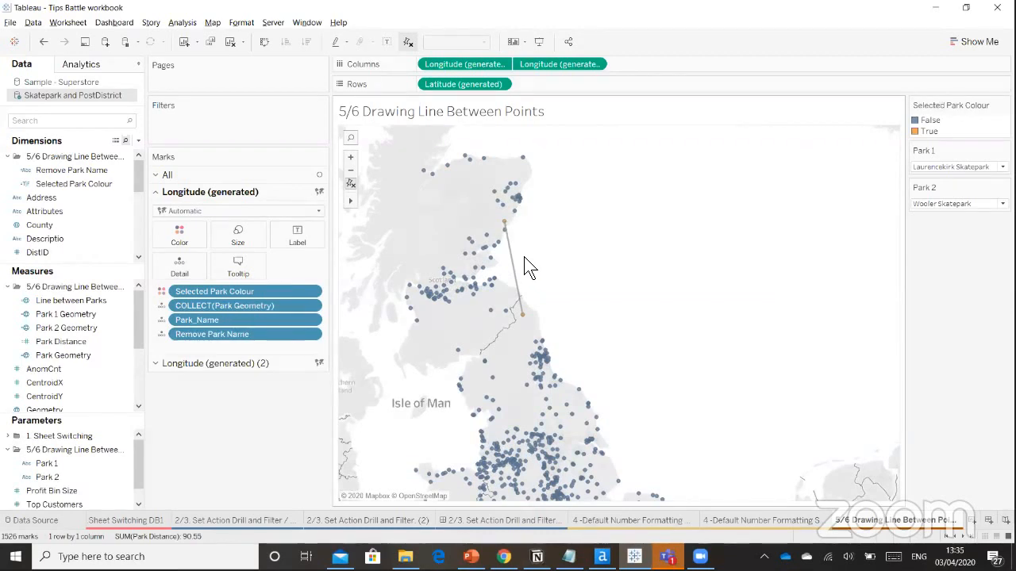
{"action": "mouse_move", "coordinate": [517, 265]}
Examine the MAKELINE formula of the Line between Parks calculated field and close it without editing.
{"action": "right_click", "coordinate": [94, 301]}
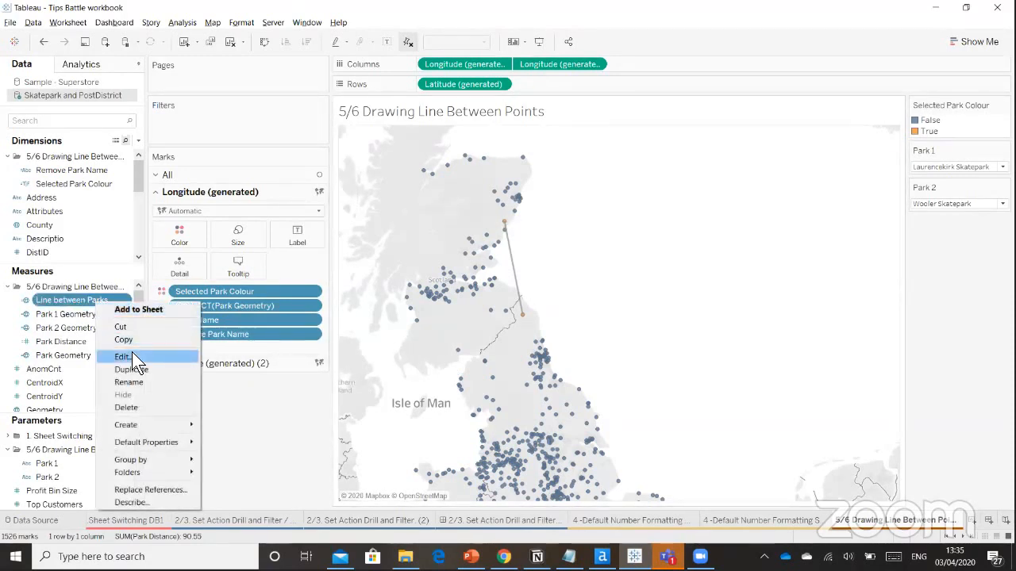
{"action": "left_click", "coordinate": [132, 356]}
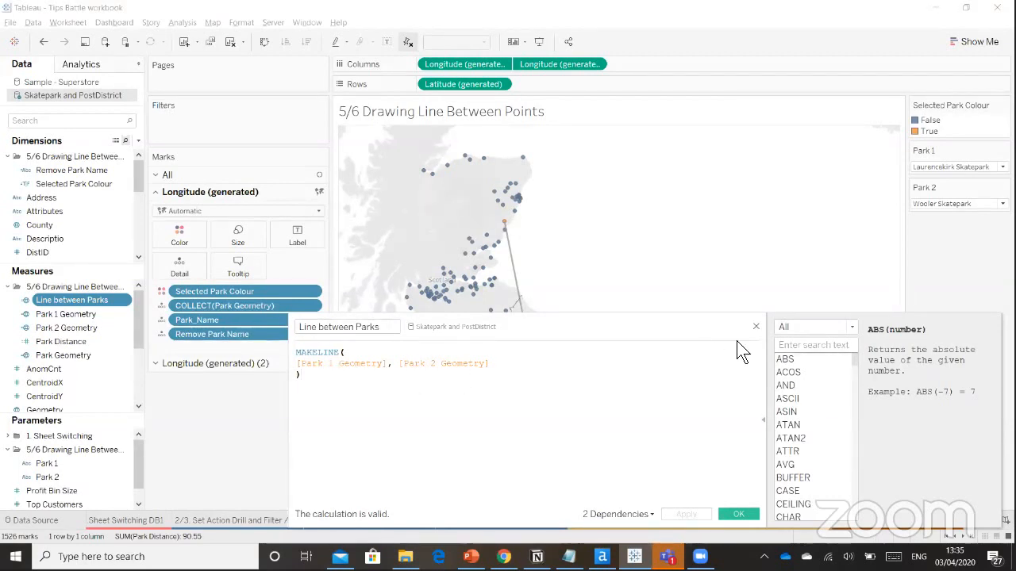
{"action": "left_click", "coordinate": [755, 326]}
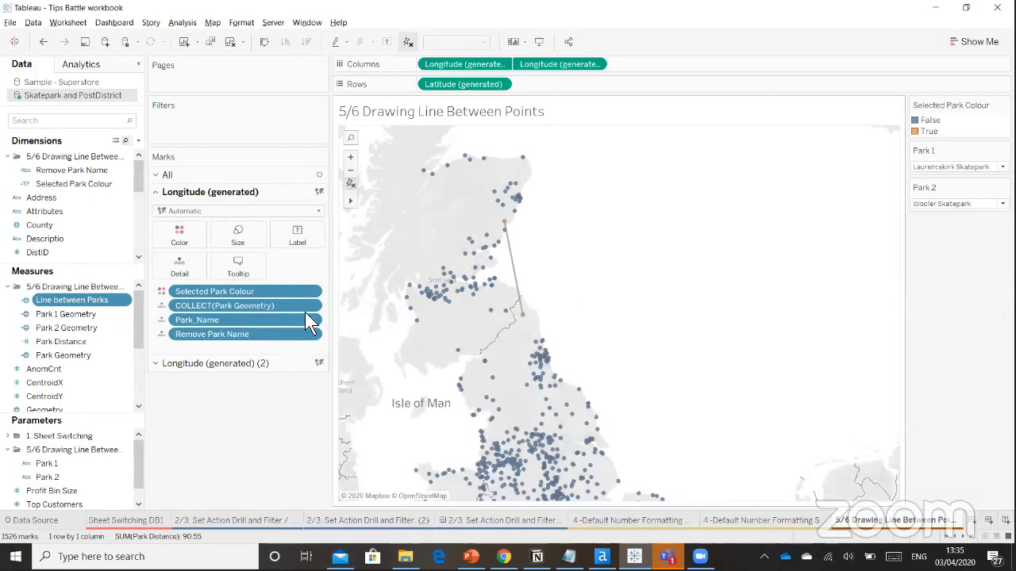
Examine the DISTANCE formula of the Park Distance calculated field and close it without editing.
{"action": "right_click", "coordinate": [86, 339]}
{"action": "left_click", "coordinate": [149, 136]}
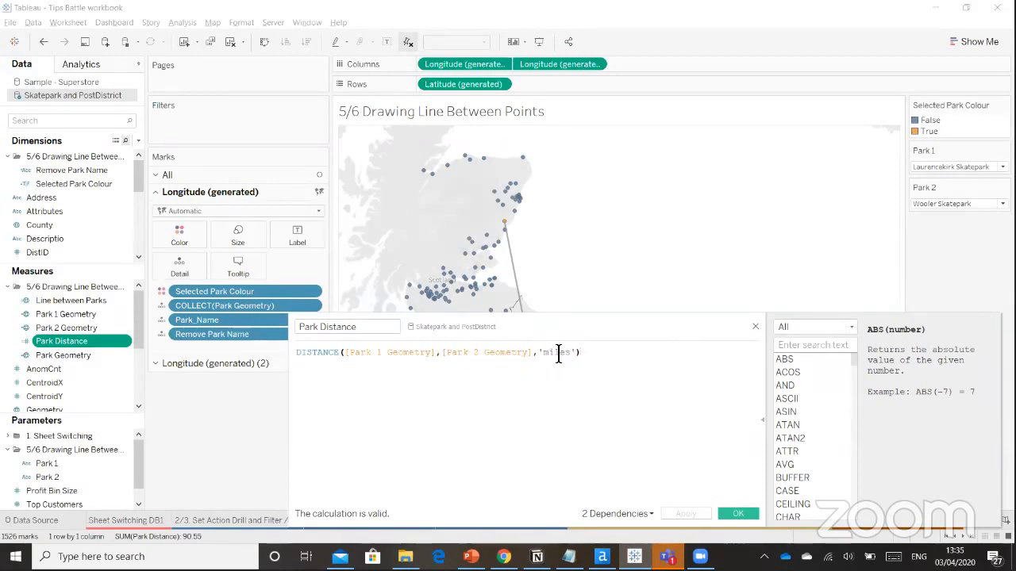
{"action": "left_click", "coordinate": [755, 328]}
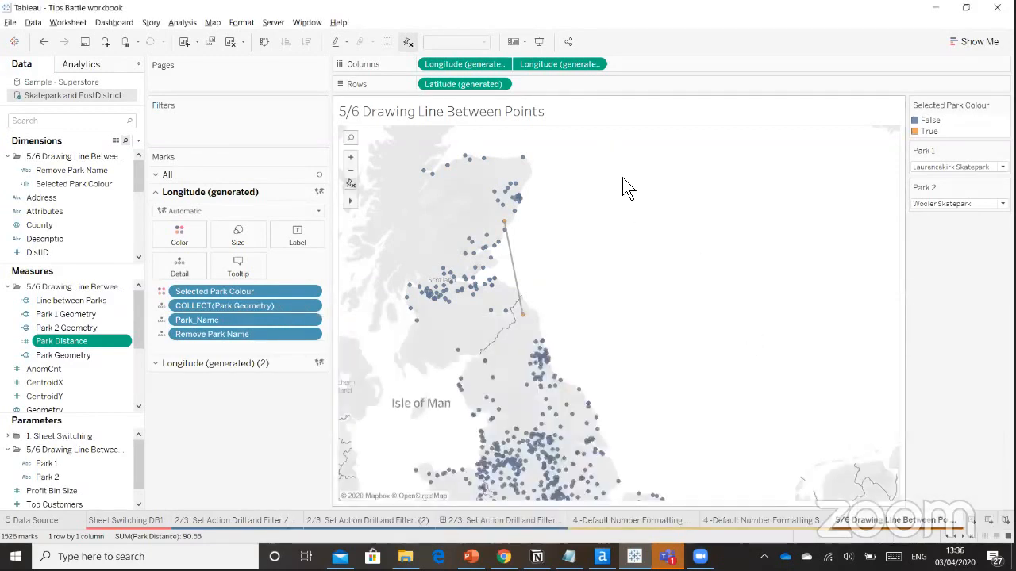
Turn off Dual Axis on the second Longitude field to separate the two map layers, and restore it after viewing them.
{"action": "right_click", "coordinate": [548, 63]}
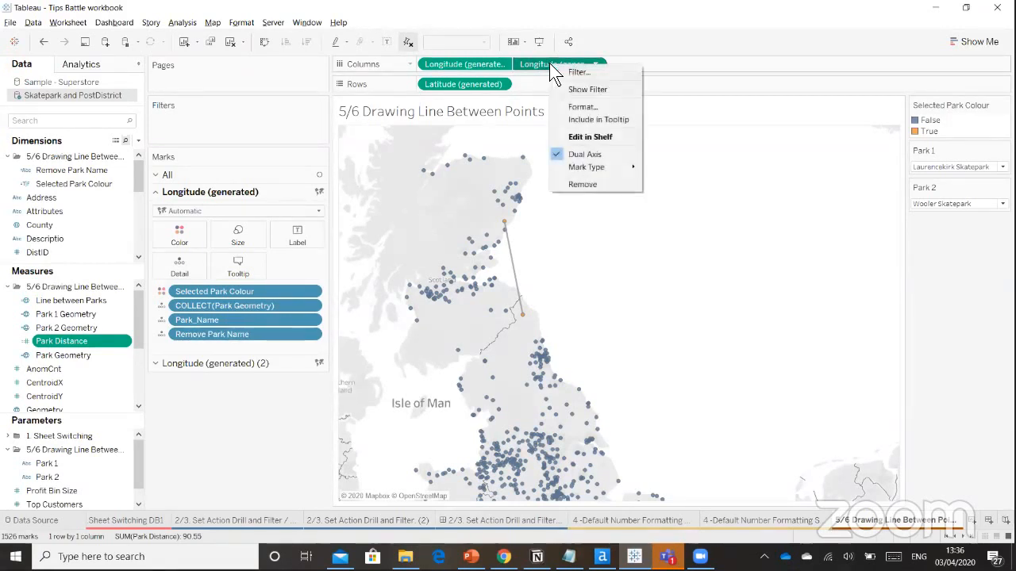
{"action": "left_click", "coordinate": [592, 153]}
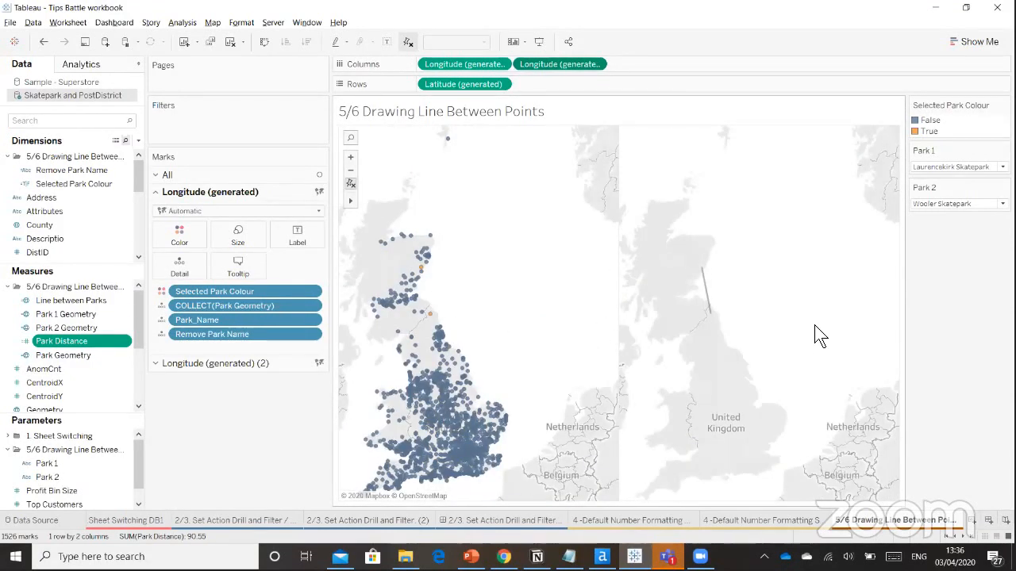
{"action": "right_click", "coordinate": [567, 65]}
{"action": "left_click", "coordinate": [619, 155]}
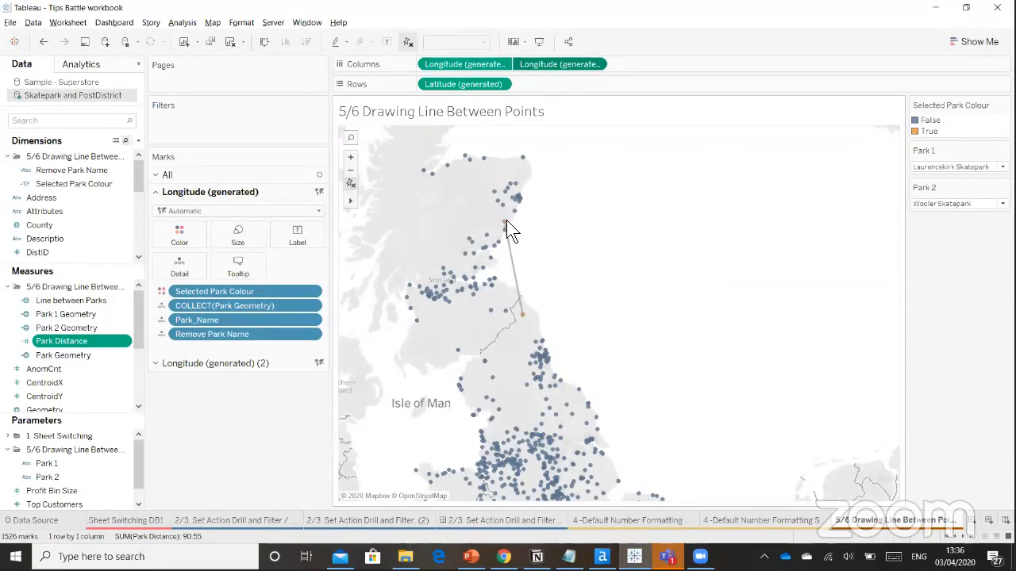
Examine the formula of the Remove Park Name calculated field and close it without editing.
{"action": "mouse_move", "coordinate": [505, 224]}
{"action": "right_click", "coordinate": [89, 170]}
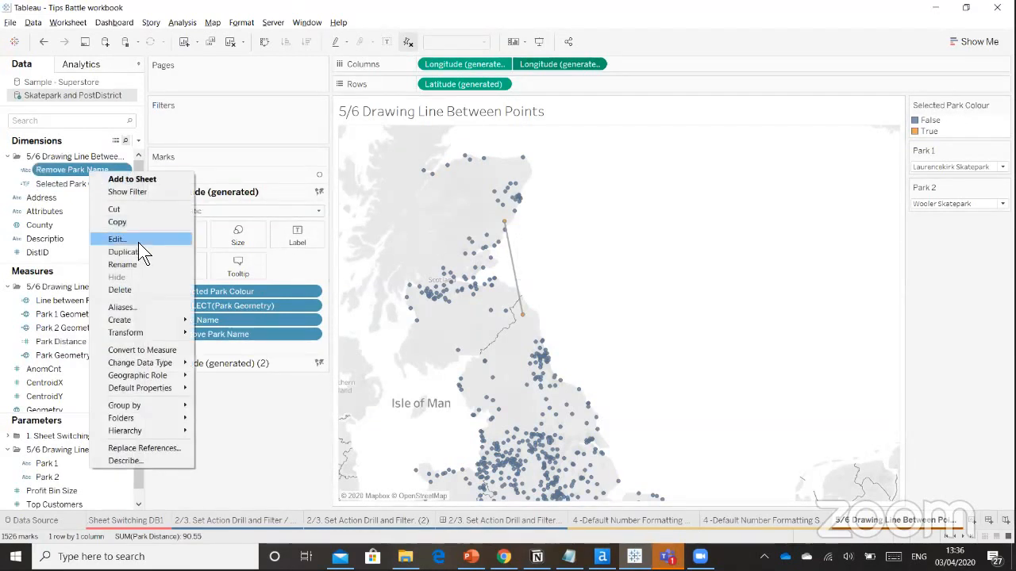
{"action": "left_click", "coordinate": [139, 242]}
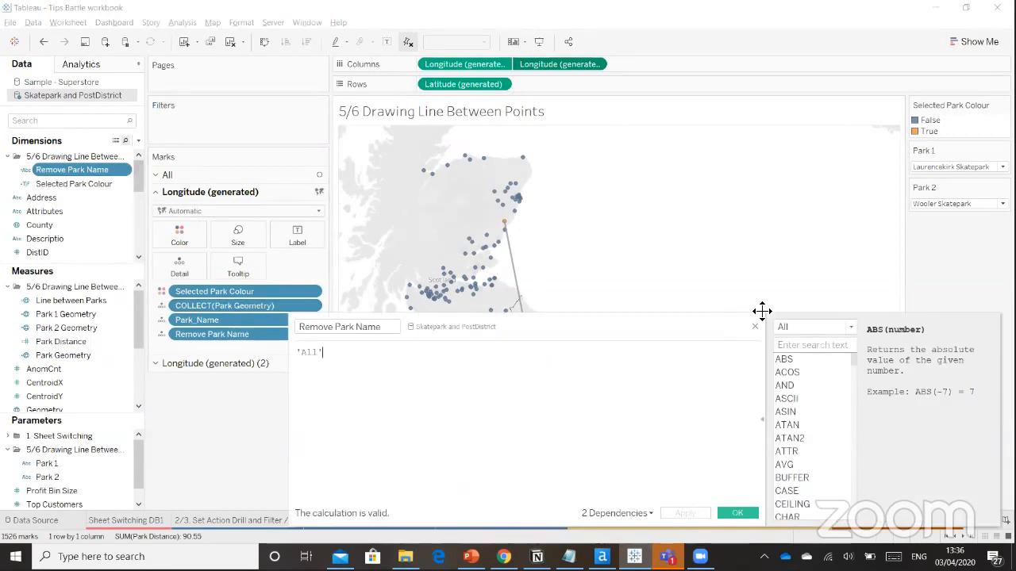
{"action": "left_click", "coordinate": [754, 327]}
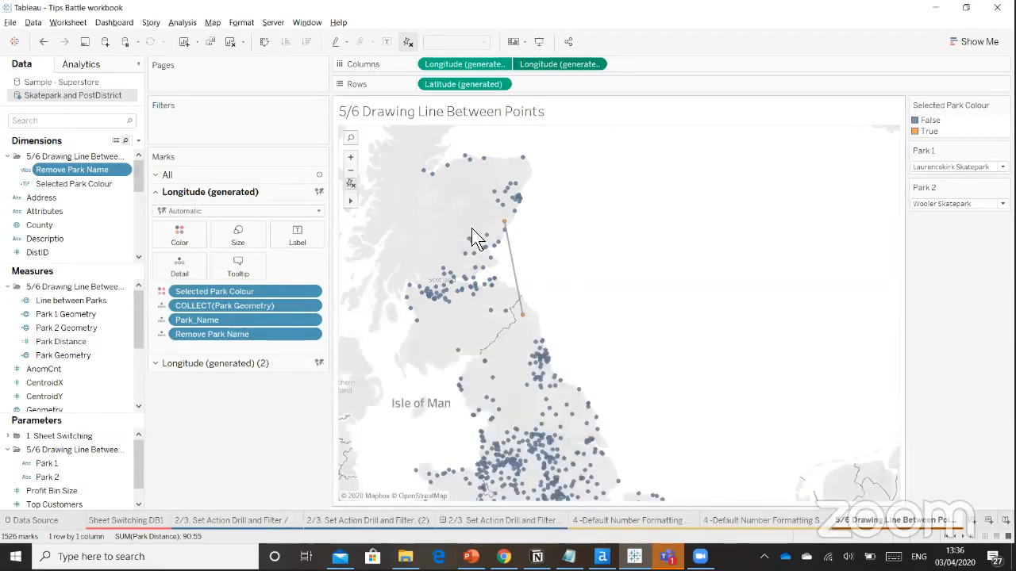
Examine the settings of the Remove Park1 parameter action and close the worksheet's actions without changing them.
{"action": "left_click", "coordinate": [78, 23]}
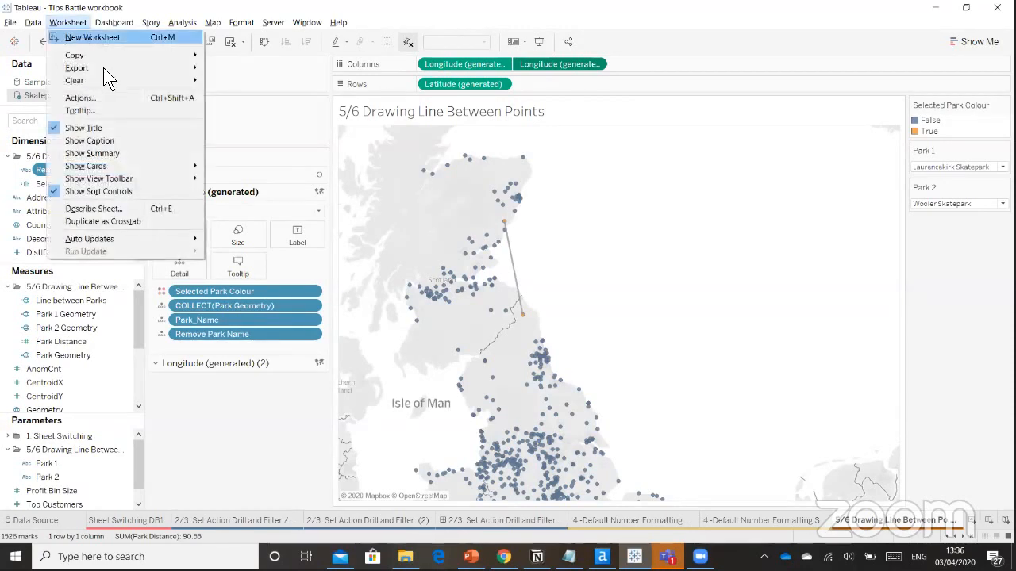
{"action": "left_click", "coordinate": [116, 92]}
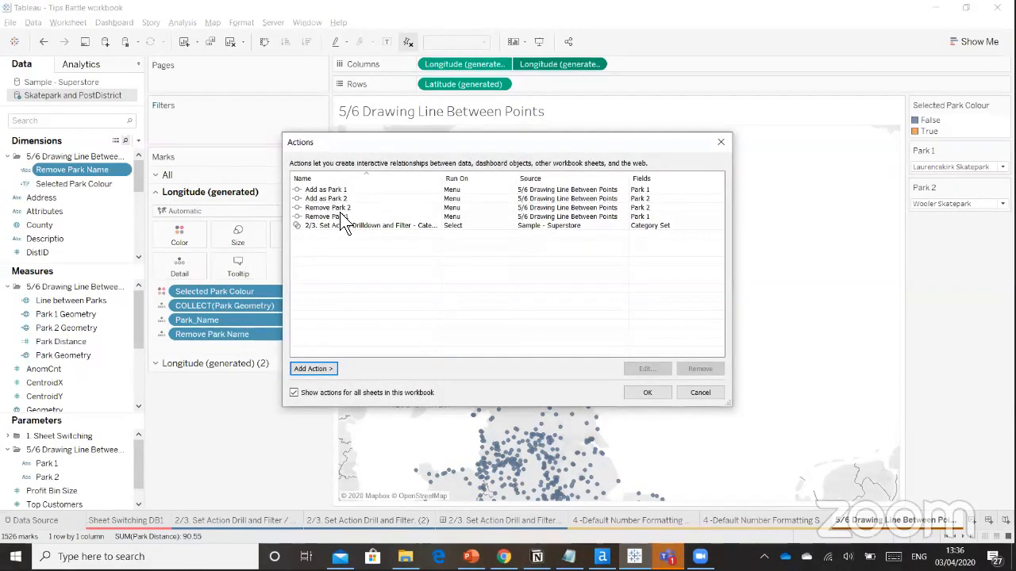
{"action": "left_click", "coordinate": [644, 369]}
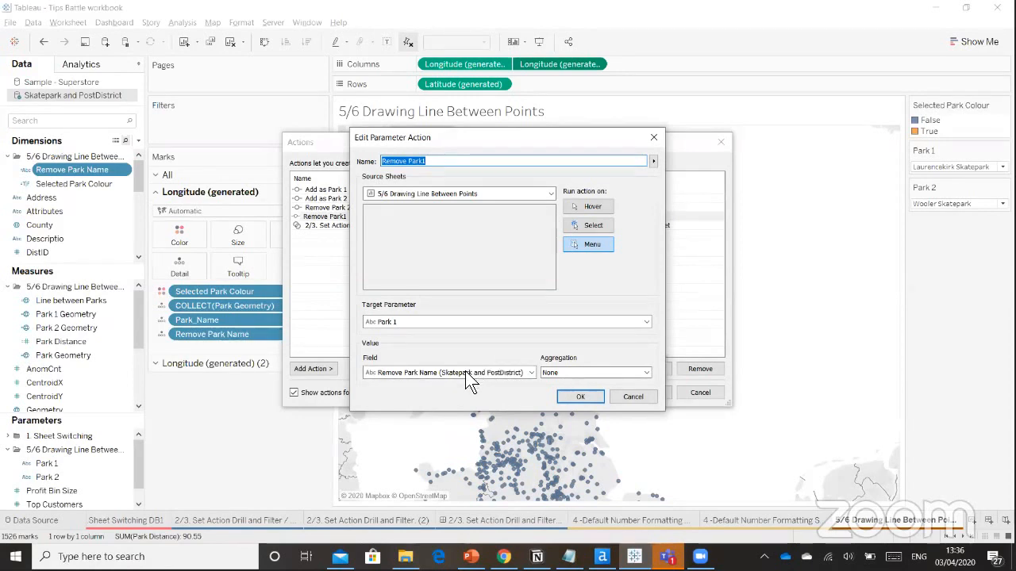
{"action": "left_click", "coordinate": [593, 398]}
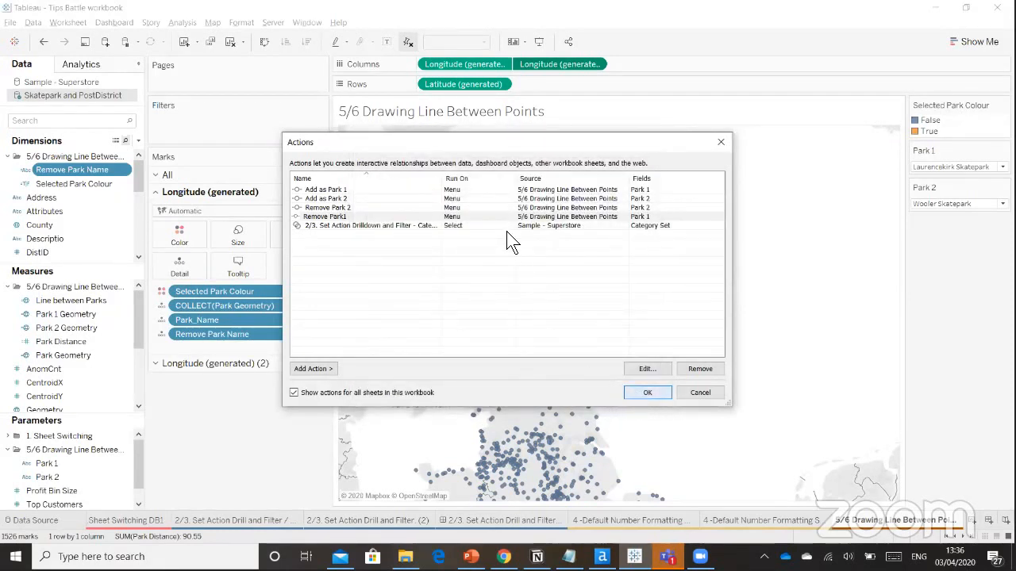
{"action": "key", "text": "Return"}
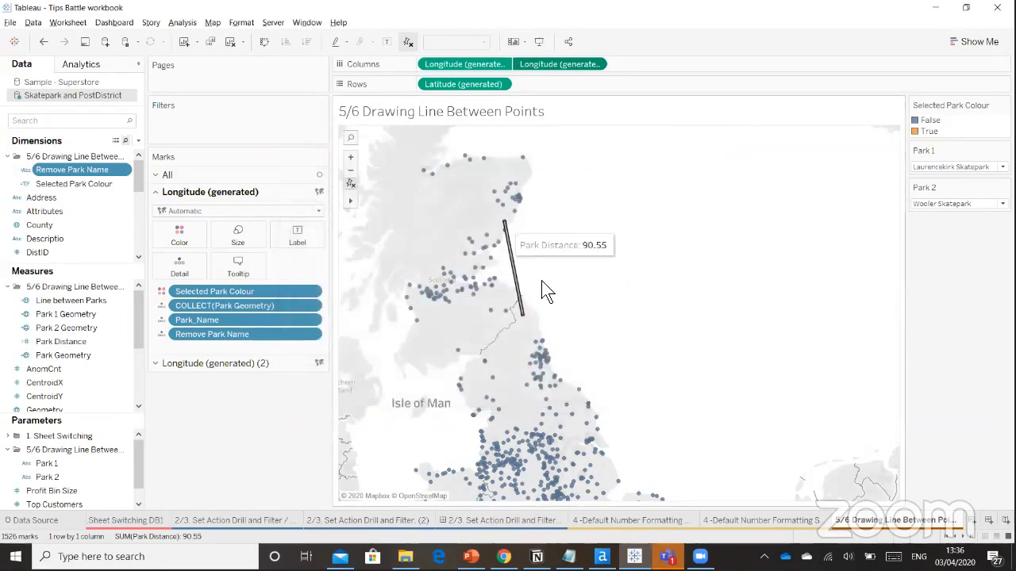
Reset Park 1 and Park 2 to All by running the remove actions from the two selected parks' map points.
{"action": "left_click", "coordinate": [515, 253]}
{"action": "left_click", "coordinate": [530, 314]}
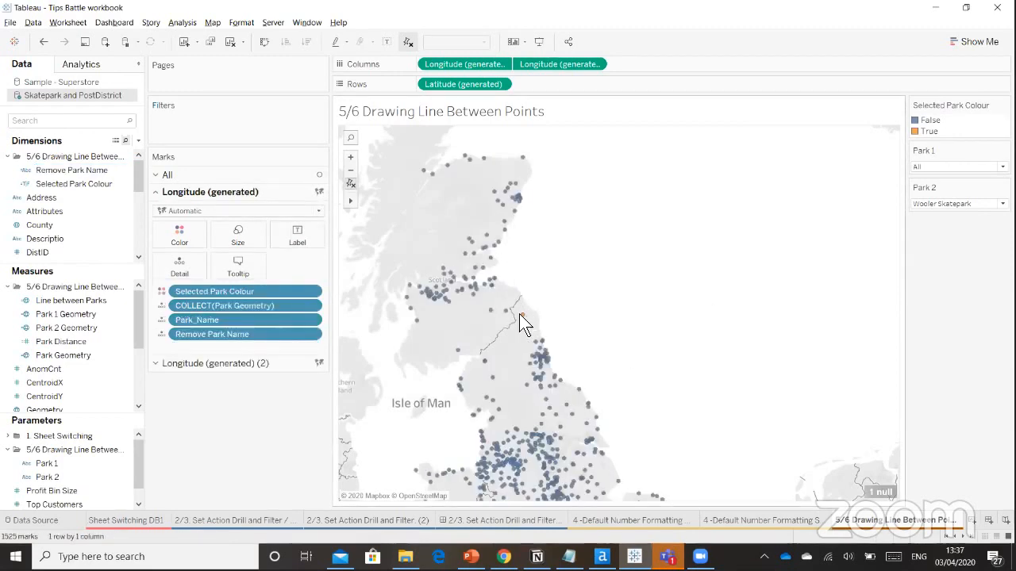
{"action": "left_click", "coordinate": [523, 315]}
{"action": "left_click", "coordinate": [573, 389]}
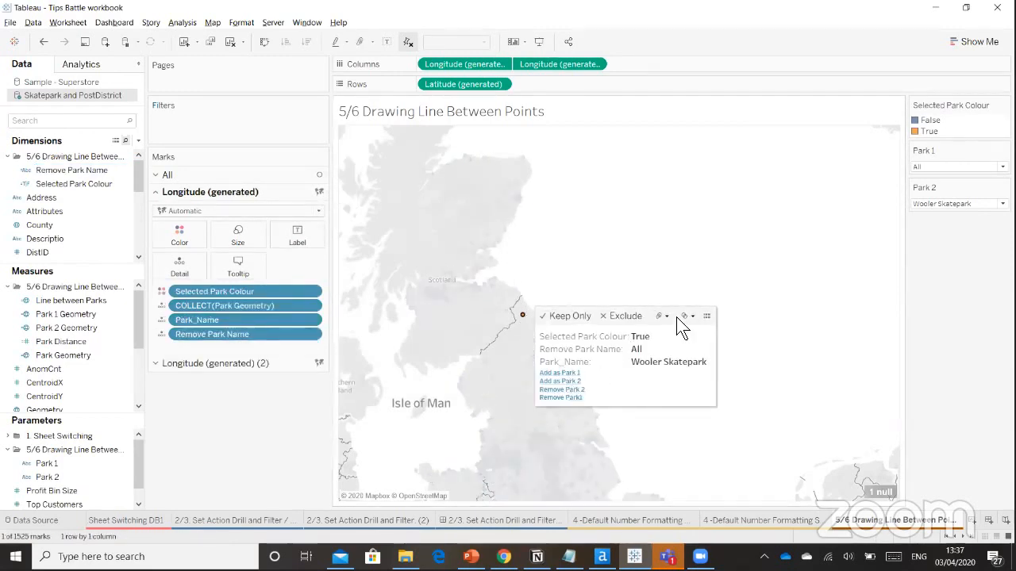
Open the 7 Disabling Map Controls dashboard and try out zooming on its map.
{"action": "left_click", "coordinate": [962, 543]}
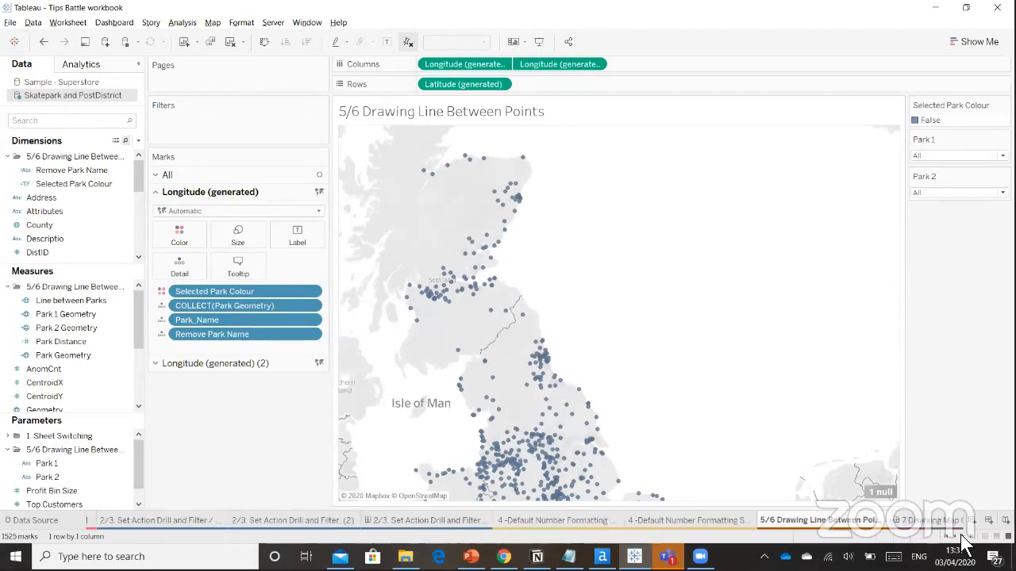
{"action": "left_click", "coordinate": [900, 519]}
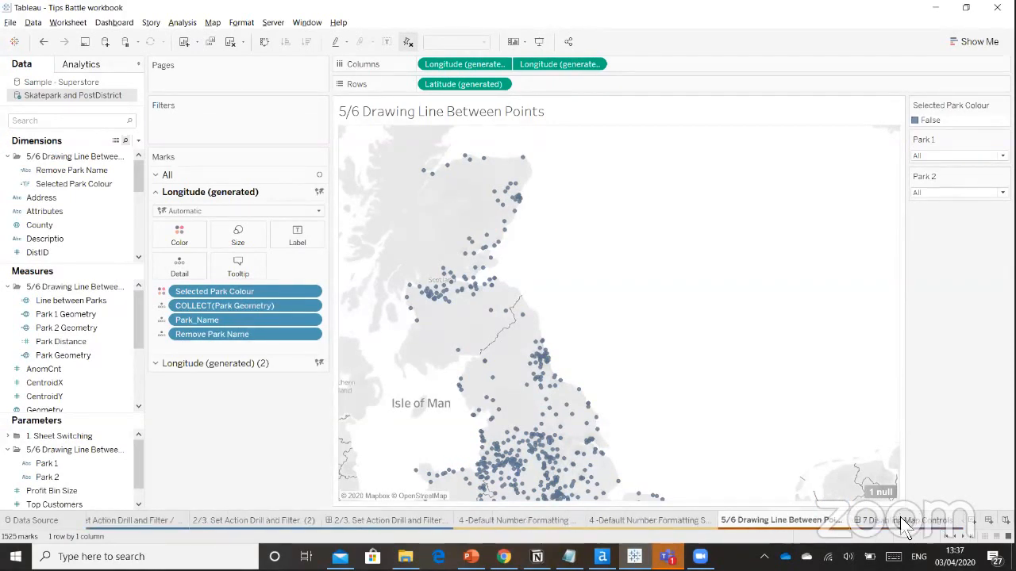
{"action": "left_click", "coordinate": [899, 519]}
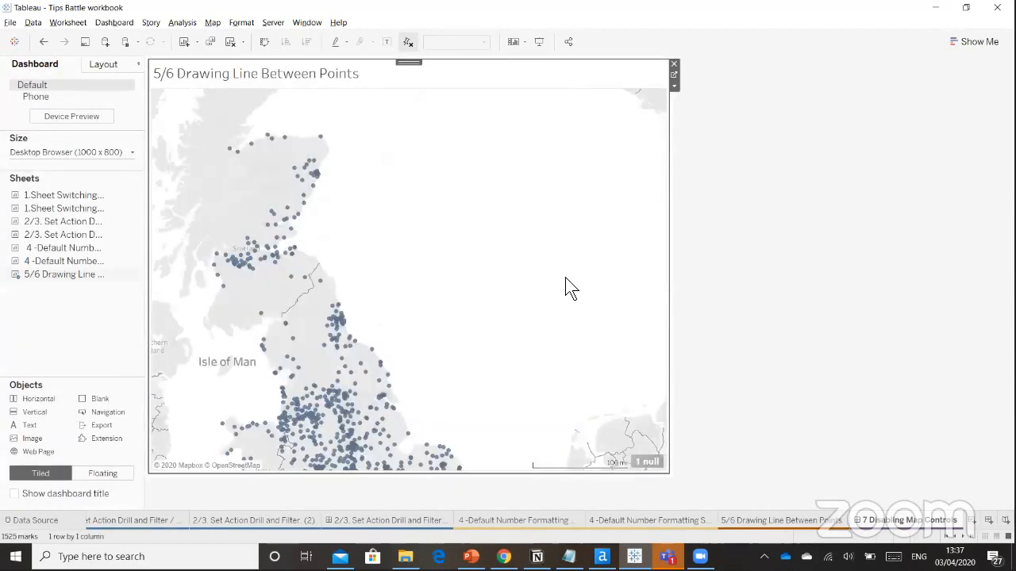
{"action": "mouse_move", "coordinate": [571, 288]}
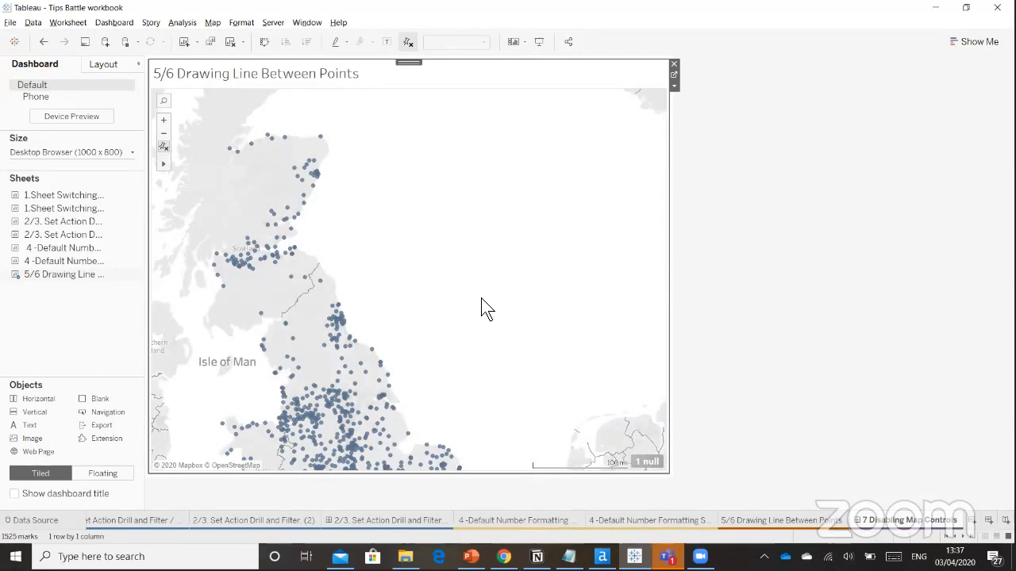
{"action": "scroll", "coordinate": [486, 308], "scroll_direction": "down", "scroll_amount": 2}
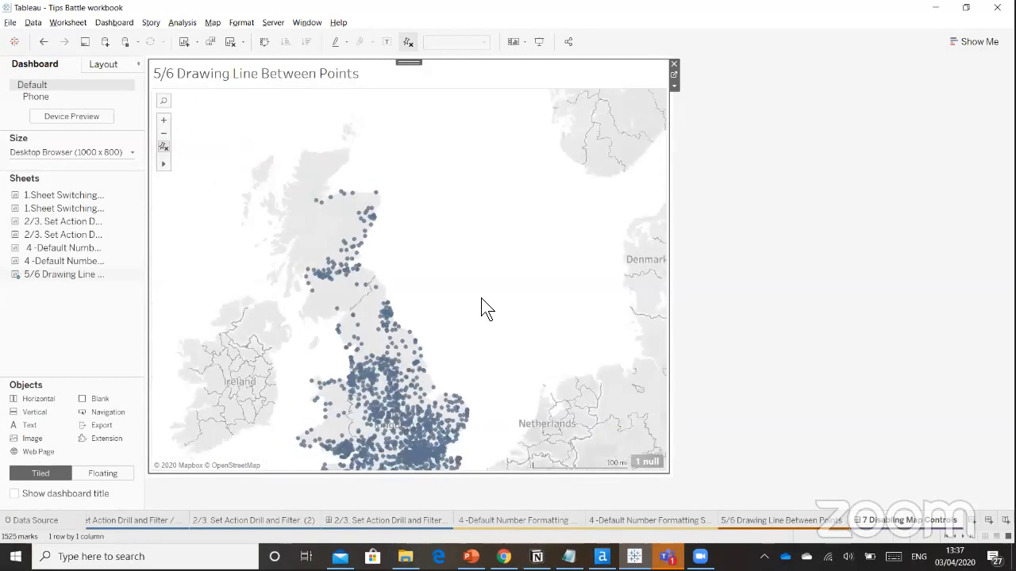
{"action": "scroll", "coordinate": [486, 308], "scroll_direction": "down", "scroll_amount": 1}
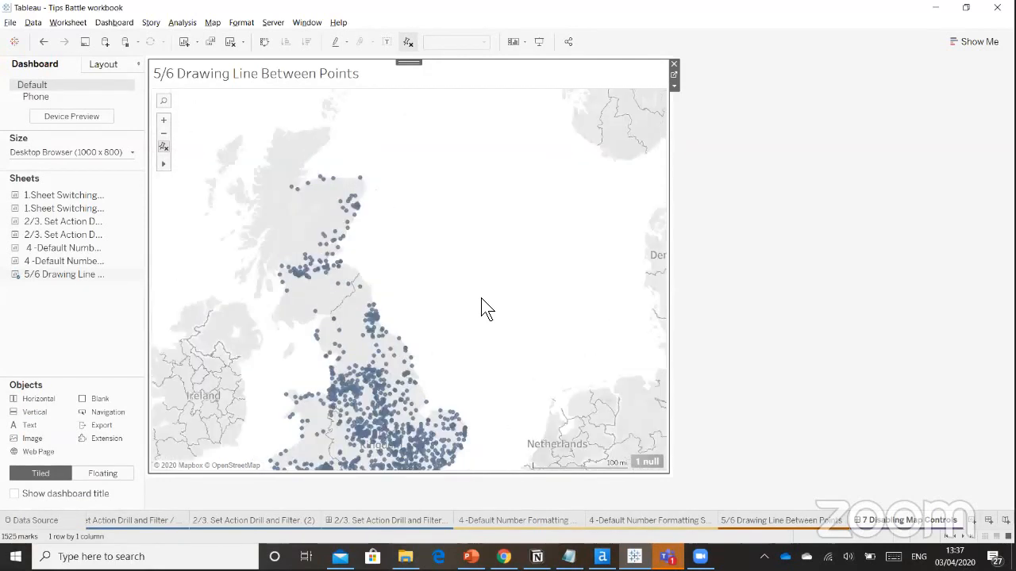
{"action": "scroll", "coordinate": [484, 291], "scroll_direction": "up", "scroll_amount": 1}
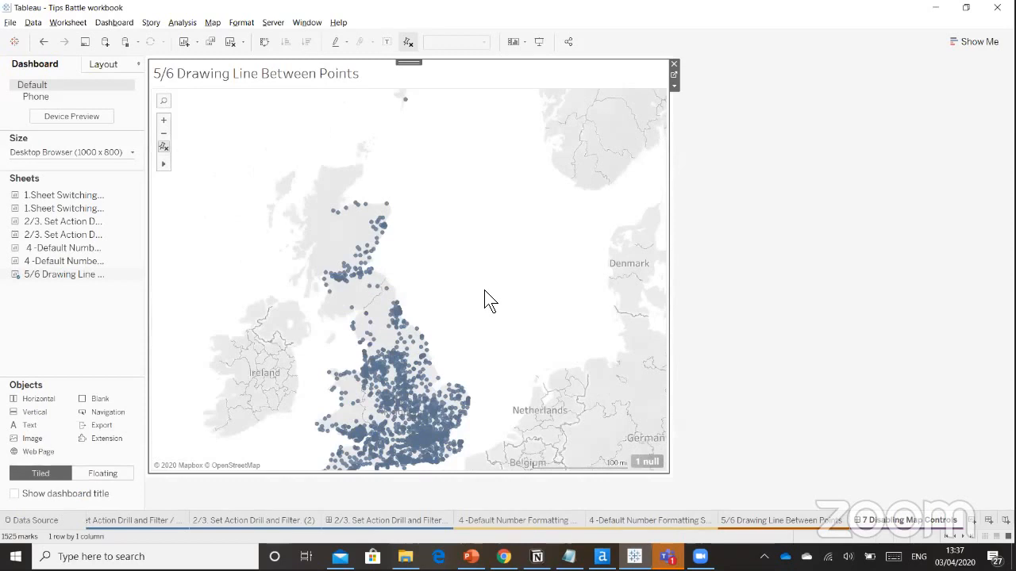
{"action": "scroll", "coordinate": [487, 303], "scroll_direction": "down", "scroll_amount": 1}
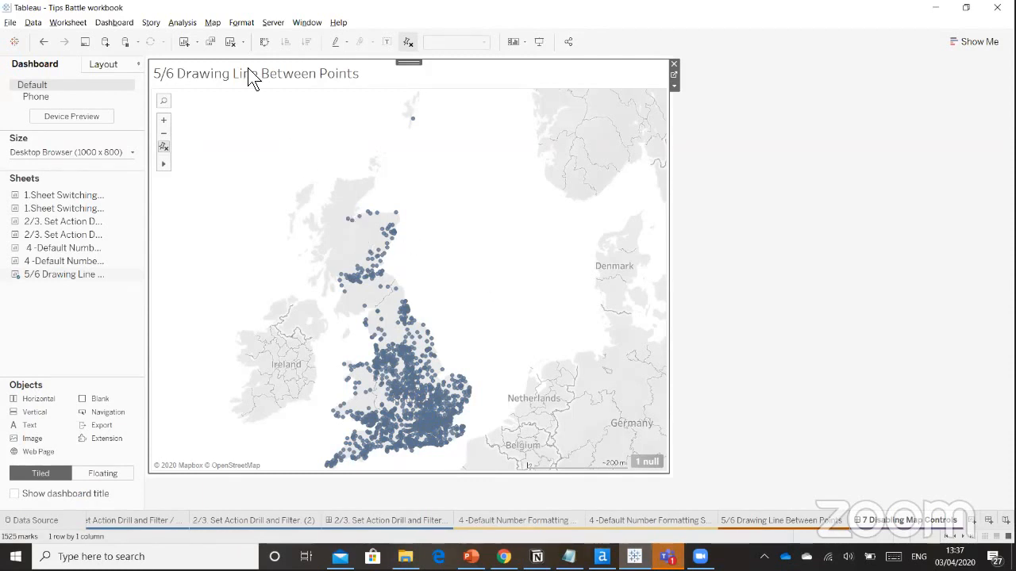
Disable pan and zoom, map search and the view toolbar in the dashboard map's options.
{"action": "left_click", "coordinate": [211, 23]}
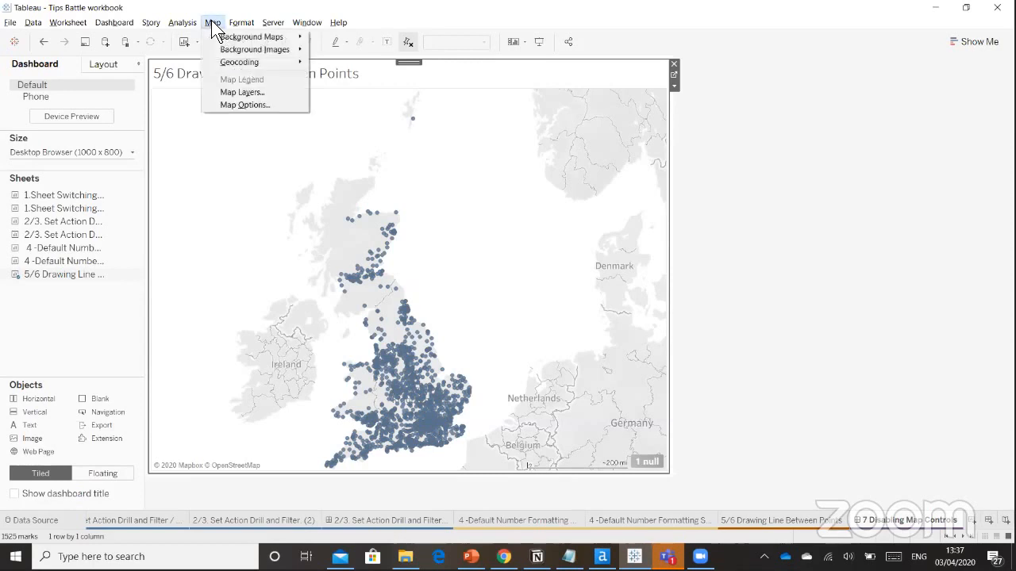
{"action": "left_click", "coordinate": [258, 106]}
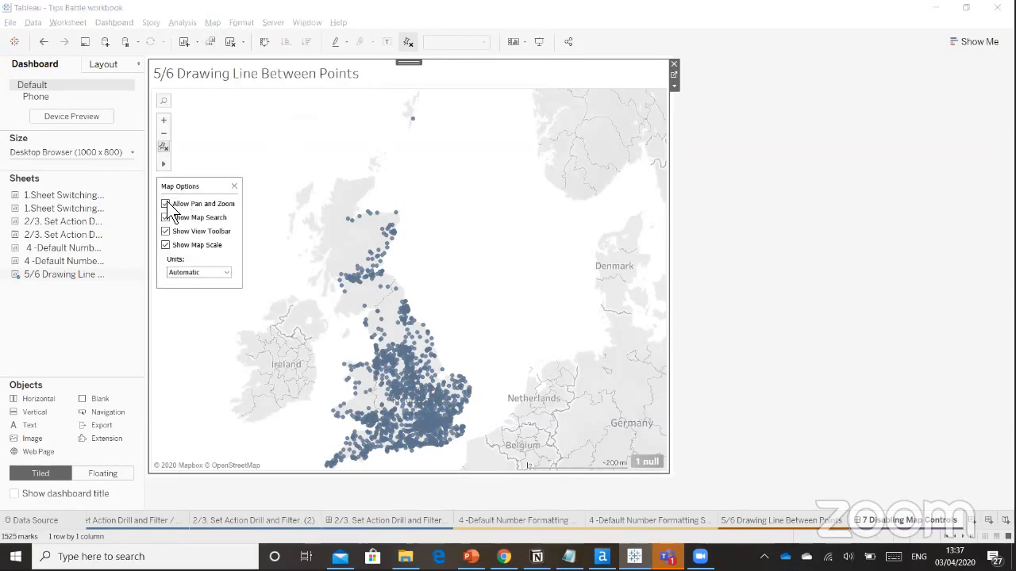
{"action": "left_click", "coordinate": [166, 205]}
{"action": "left_click", "coordinate": [167, 218]}
{"action": "left_click", "coordinate": [167, 230]}
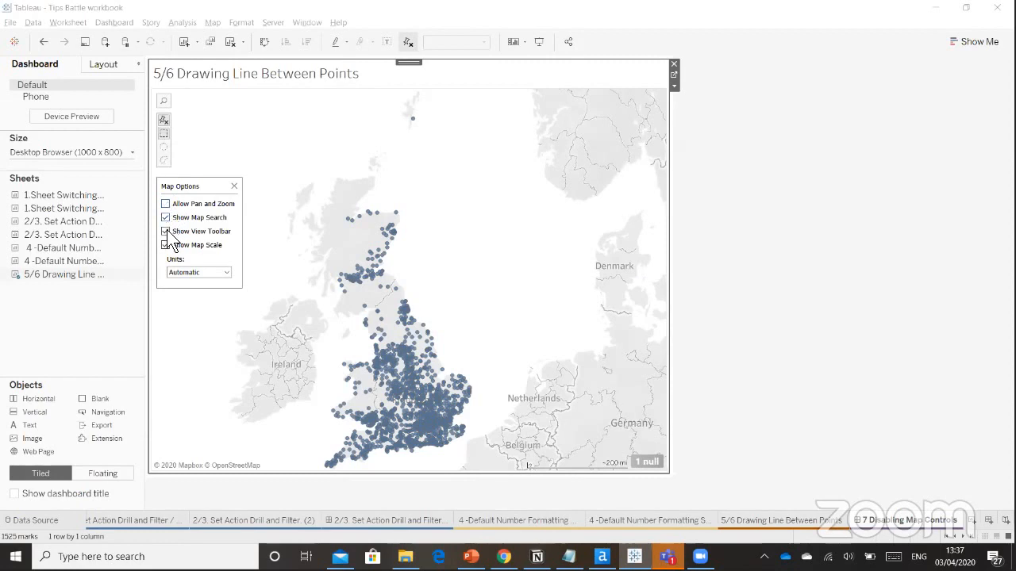
{"action": "left_click", "coordinate": [234, 185]}
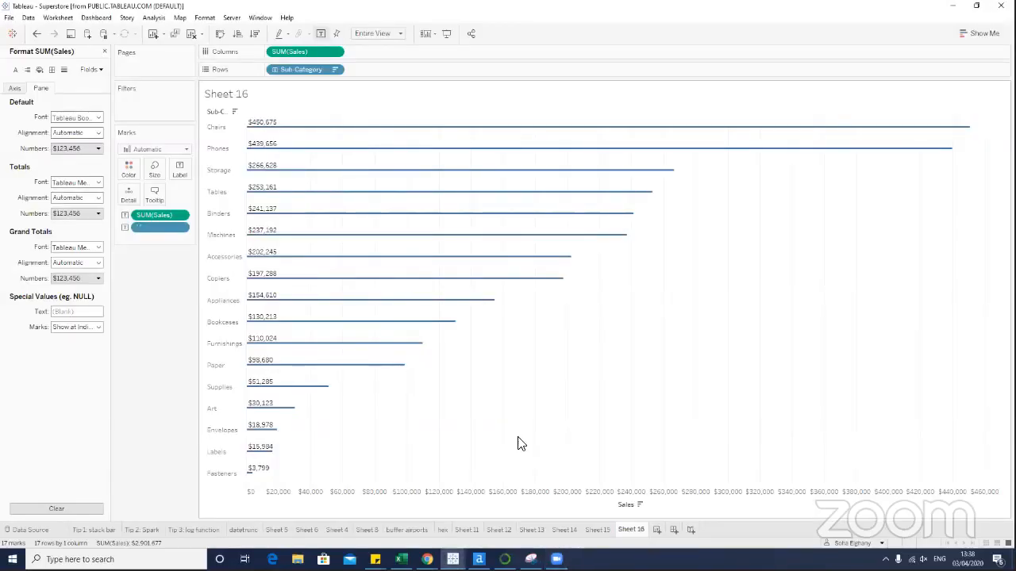
Open Sheet 4 of the Superstore workbook and set the border colour of the US state marks to white.
{"action": "left_click", "coordinate": [337, 530]}
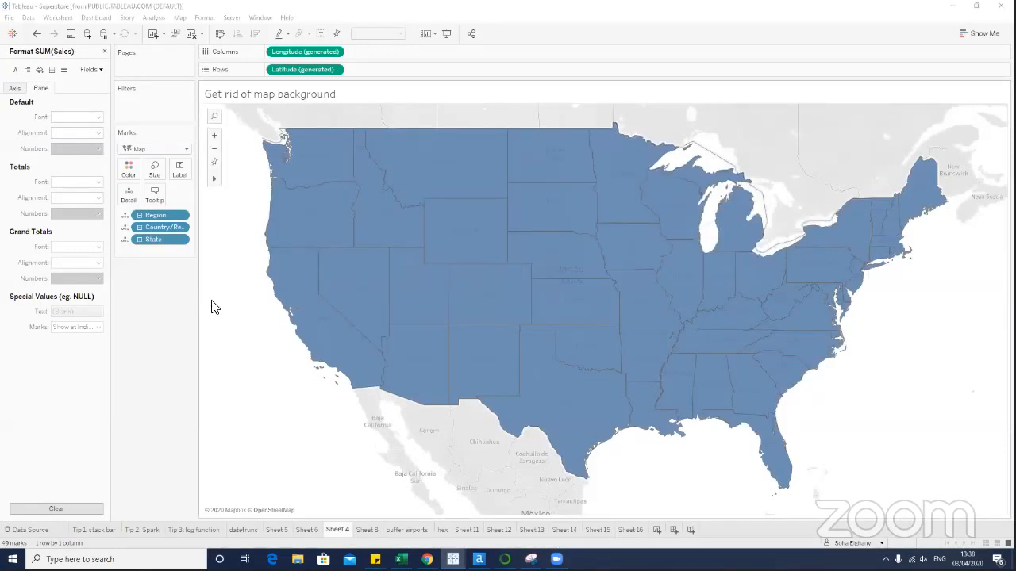
{"action": "left_click", "coordinate": [103, 52]}
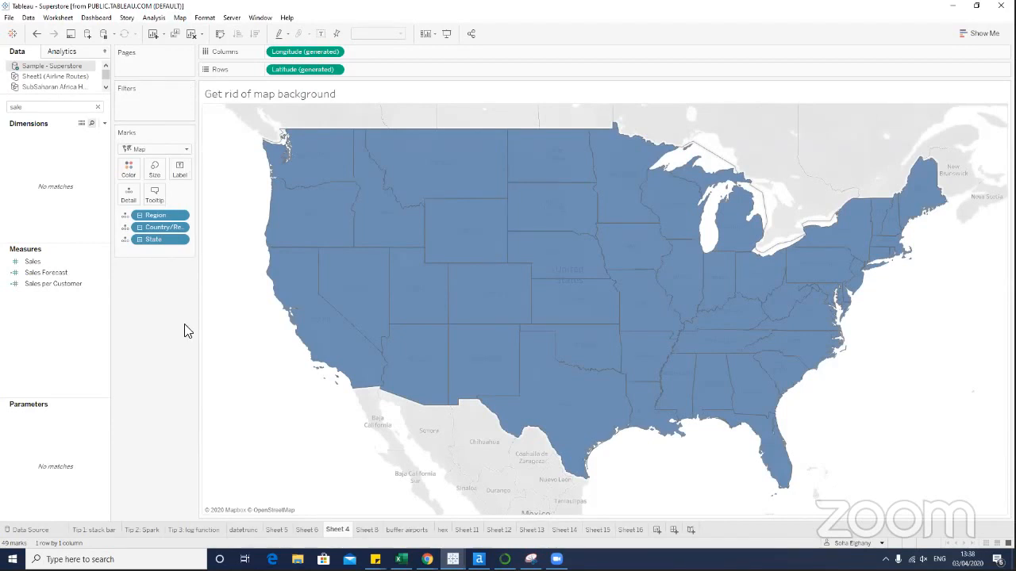
{"action": "left_click", "coordinate": [128, 171]}
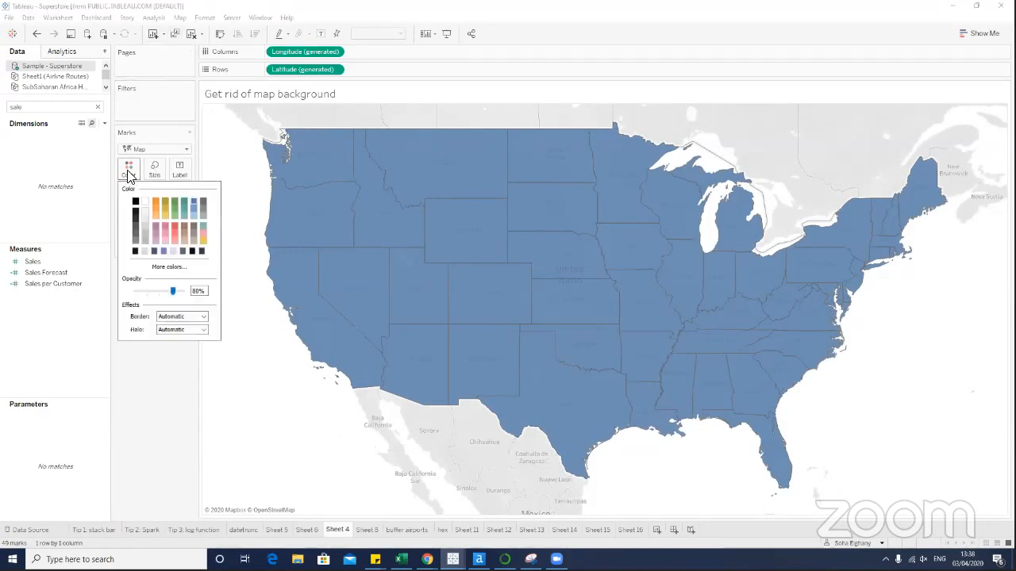
{"action": "left_click", "coordinate": [165, 316]}
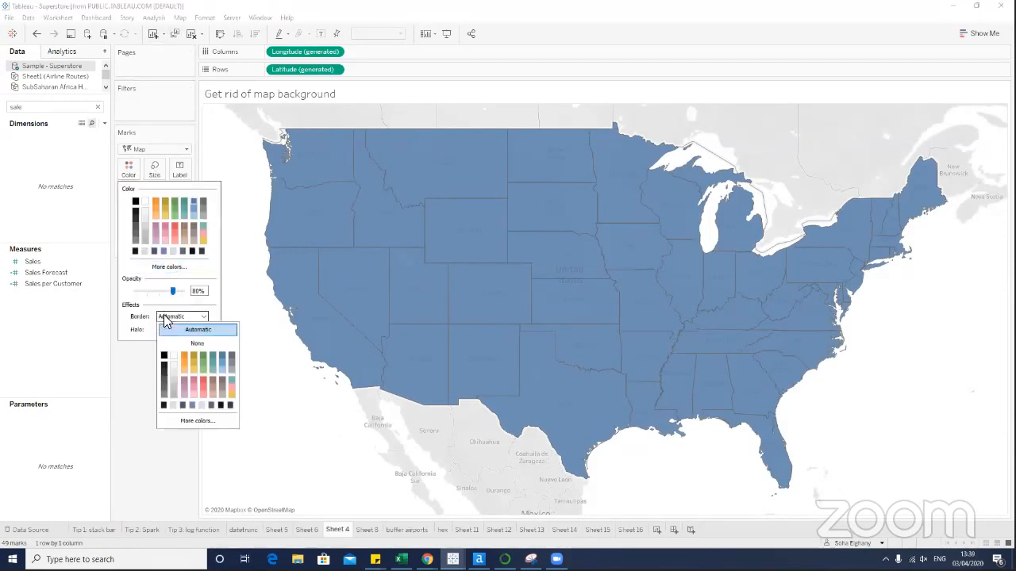
{"action": "left_click", "coordinate": [174, 355]}
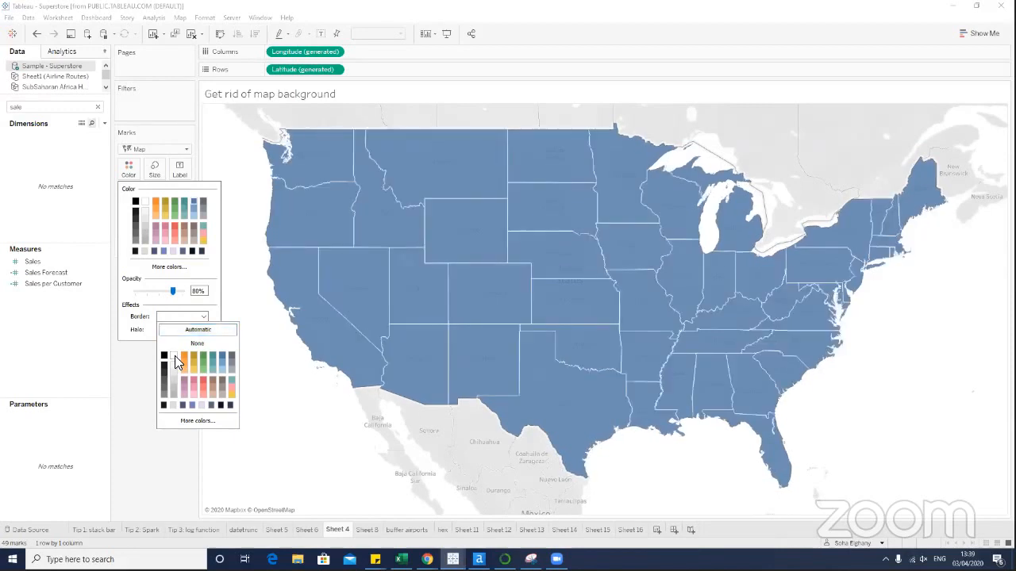
{"action": "left_click", "coordinate": [310, 457]}
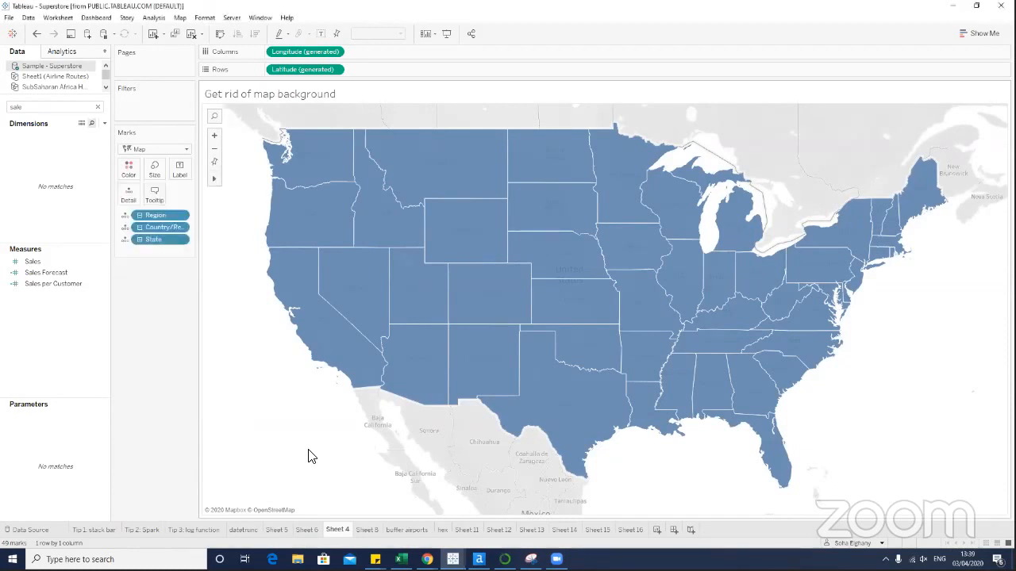
Set the washout of Sheet 4's background map to 100% in its map layers.
{"action": "left_click", "coordinate": [180, 18]}
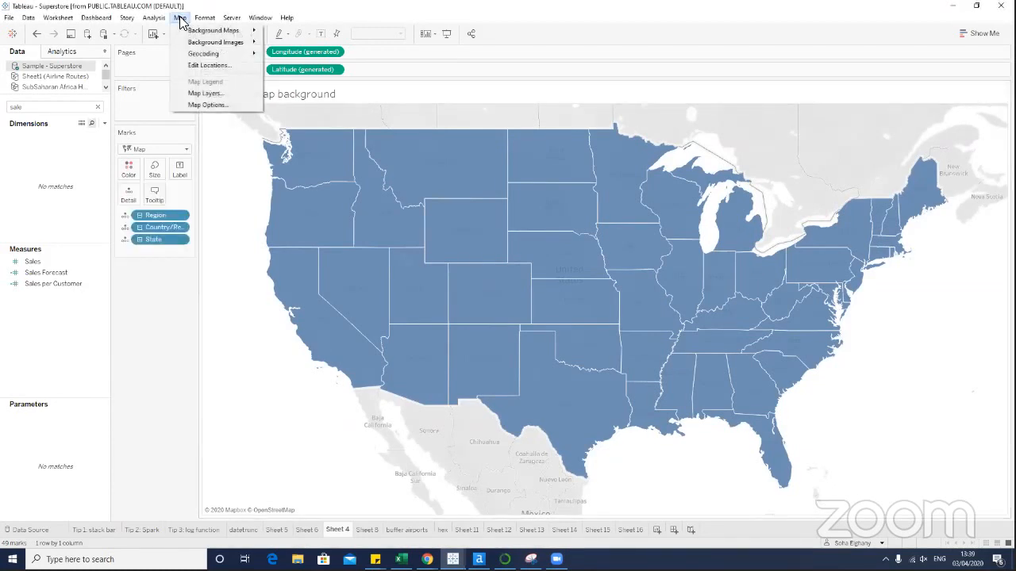
{"action": "left_click", "coordinate": [218, 94]}
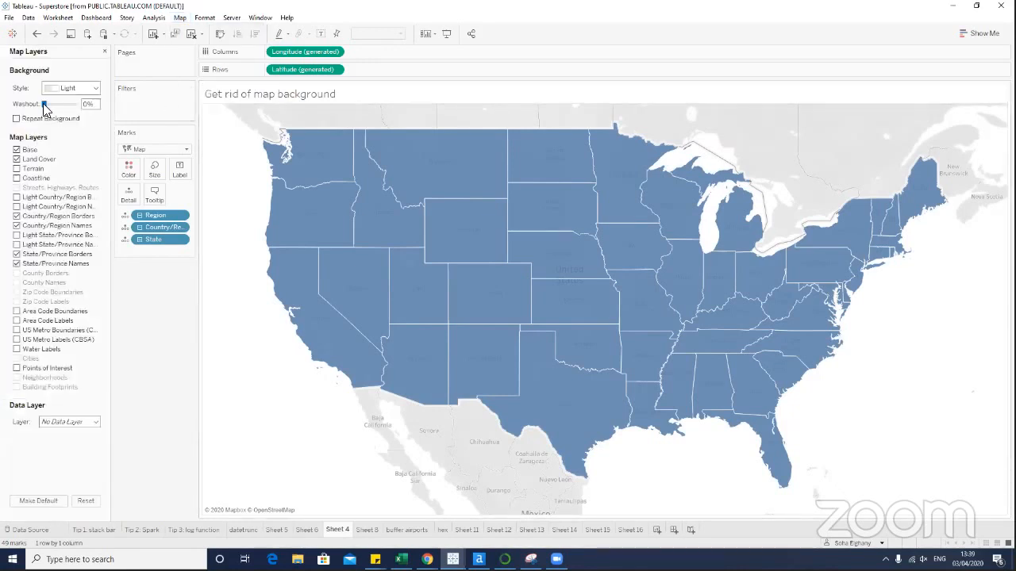
{"action": "left_click_drag", "start_coordinate": [44, 104], "coordinate": [76, 104]}
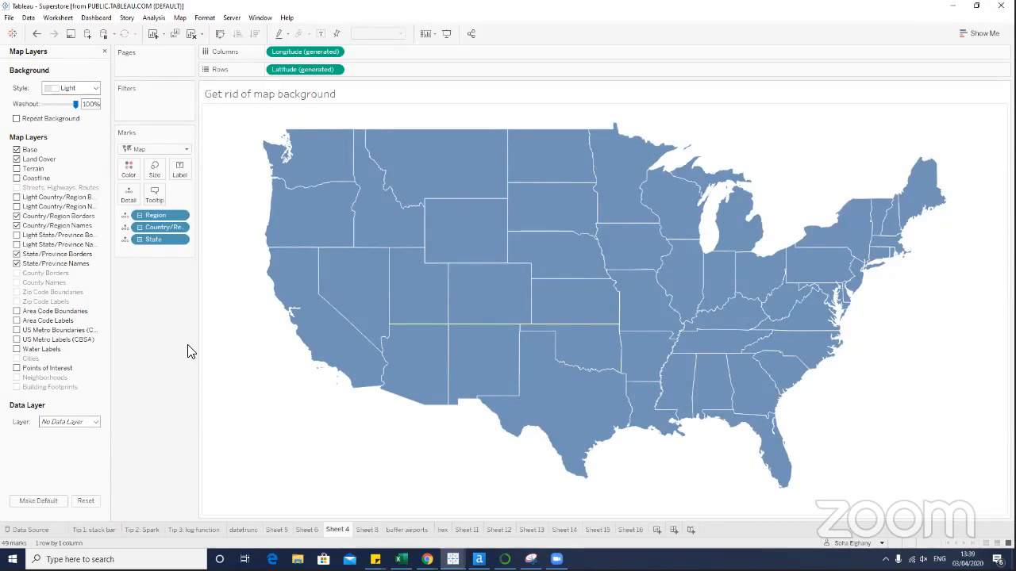
Set the pane borders of both the column divider and the row divider to None in the sheet's border formatting.
{"action": "right_click", "coordinate": [244, 363]}
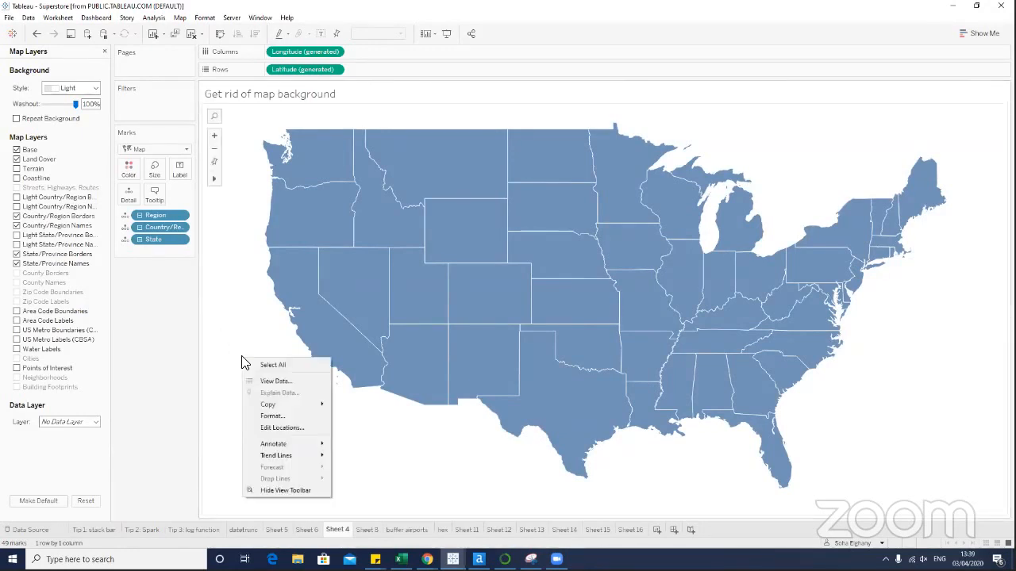
{"action": "left_click", "coordinate": [270, 416]}
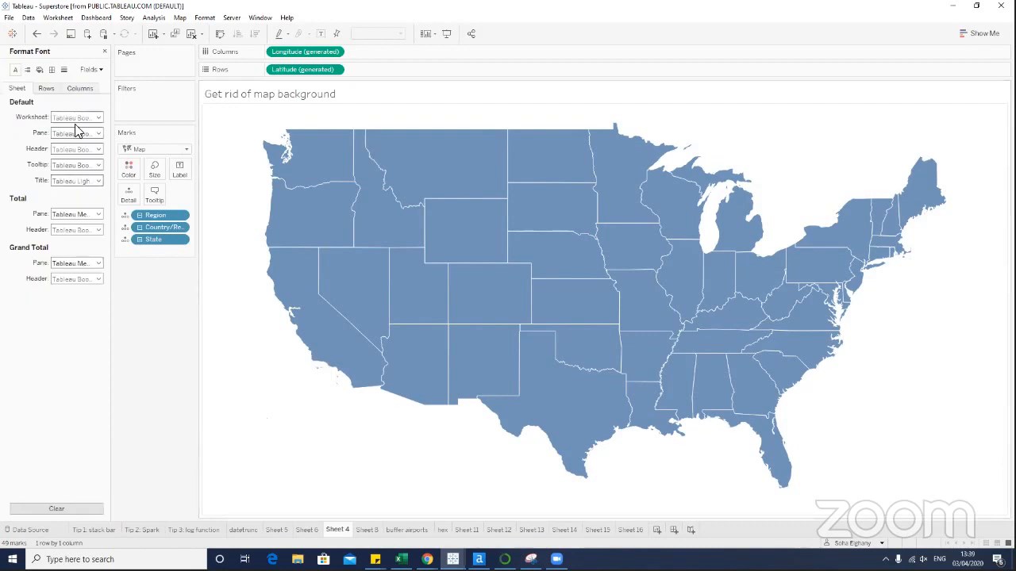
{"action": "left_click", "coordinate": [52, 70]}
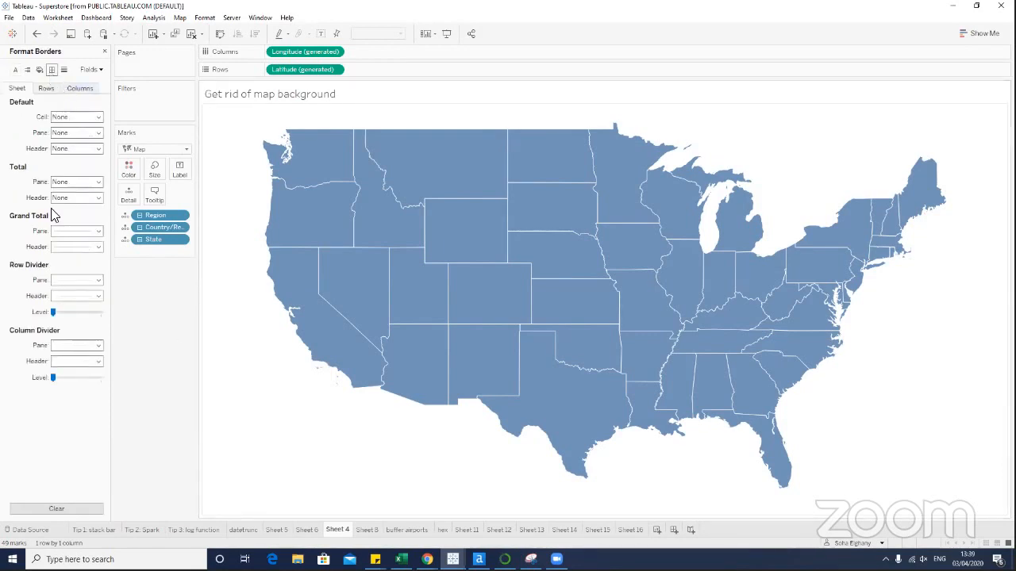
{"action": "left_click", "coordinate": [67, 345]}
{"action": "left_click", "coordinate": [80, 360]}
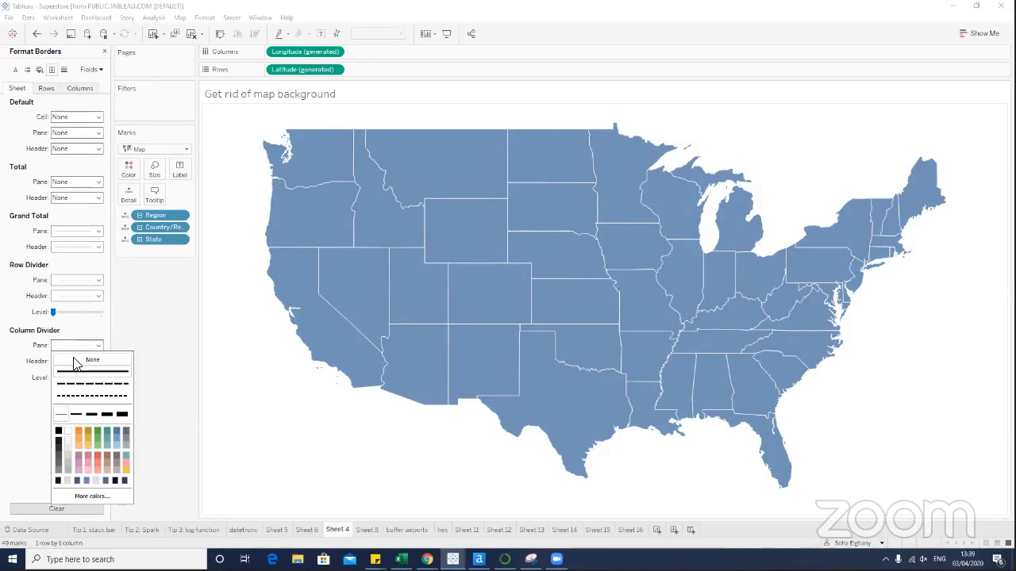
{"action": "left_click", "coordinate": [68, 280]}
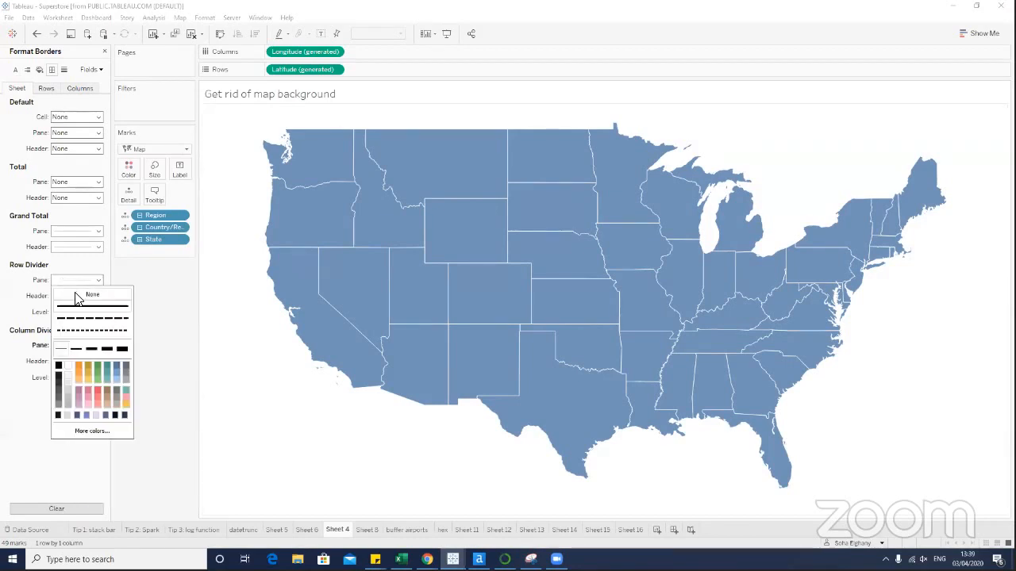
{"action": "left_click", "coordinate": [76, 295]}
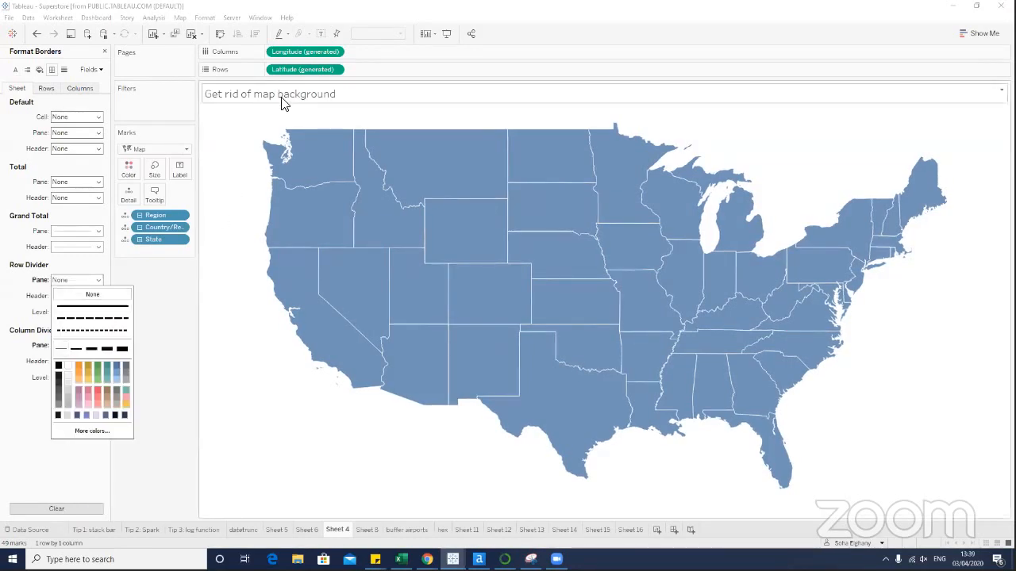
{"action": "left_click", "coordinate": [193, 419]}
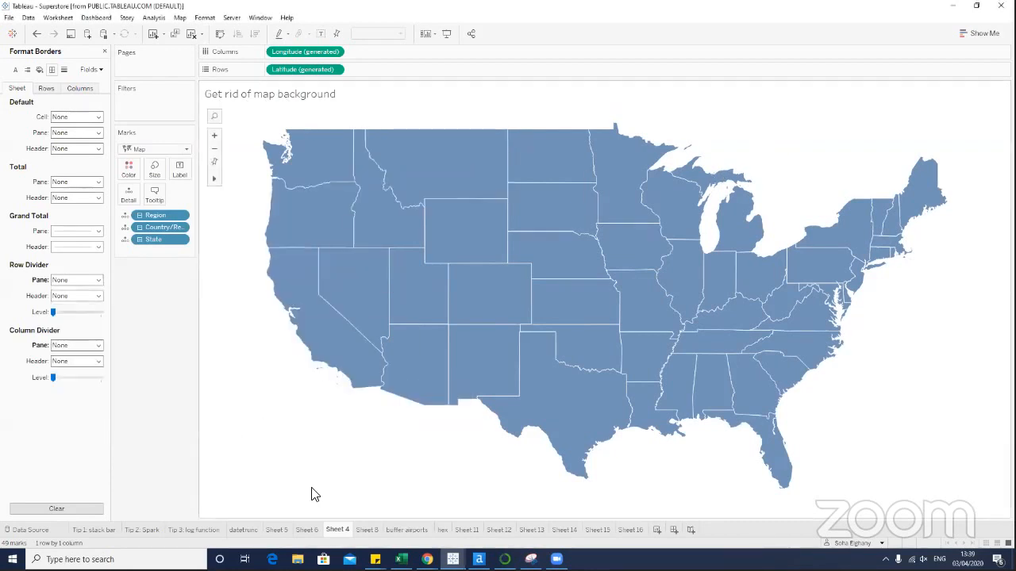
Open Sheet 8 and bring up the formatting options for its region map's shading.
{"action": "left_click", "coordinate": [362, 531]}
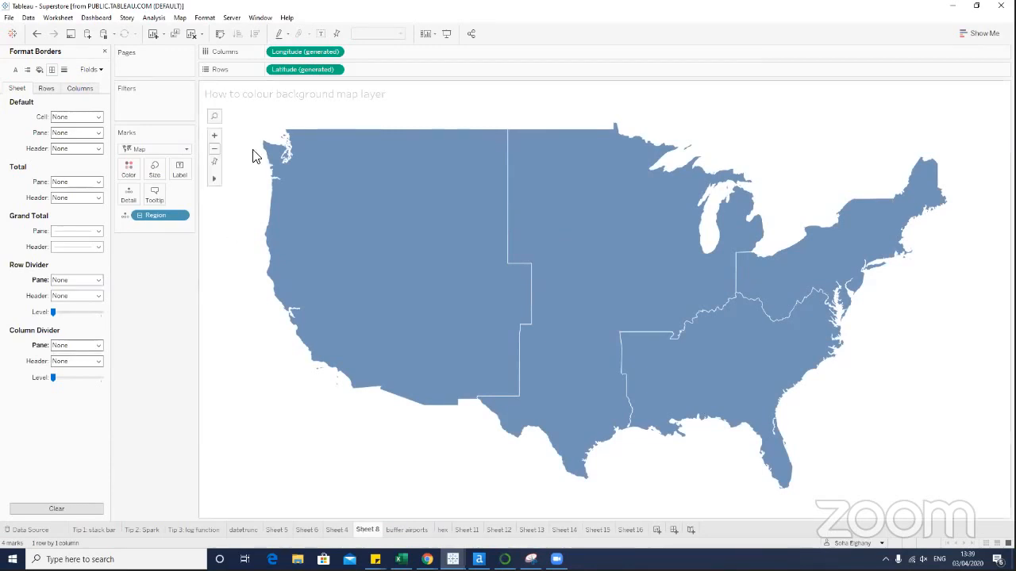
{"action": "left_click", "coordinate": [106, 52]}
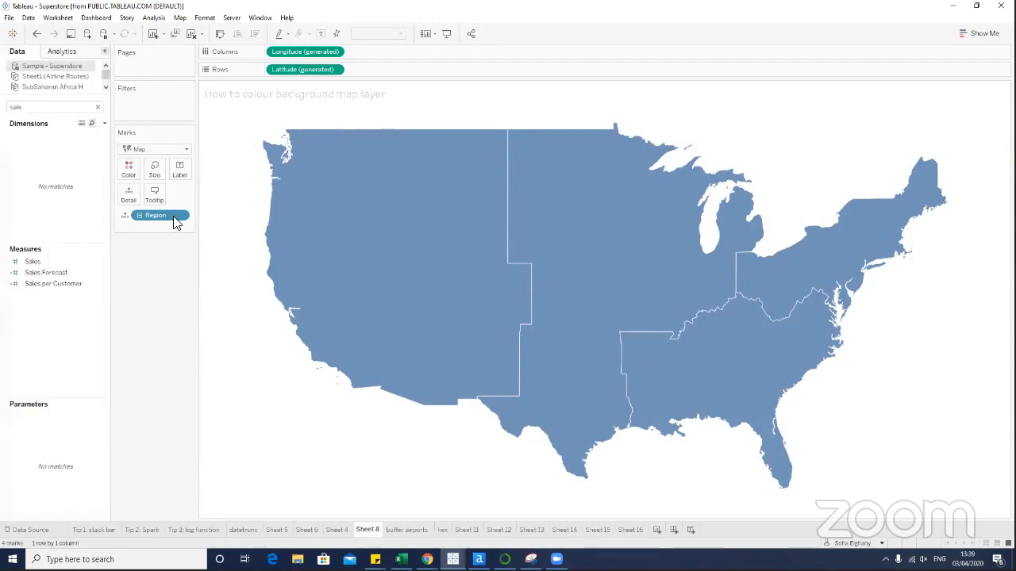
{"action": "right_click", "coordinate": [231, 259]}
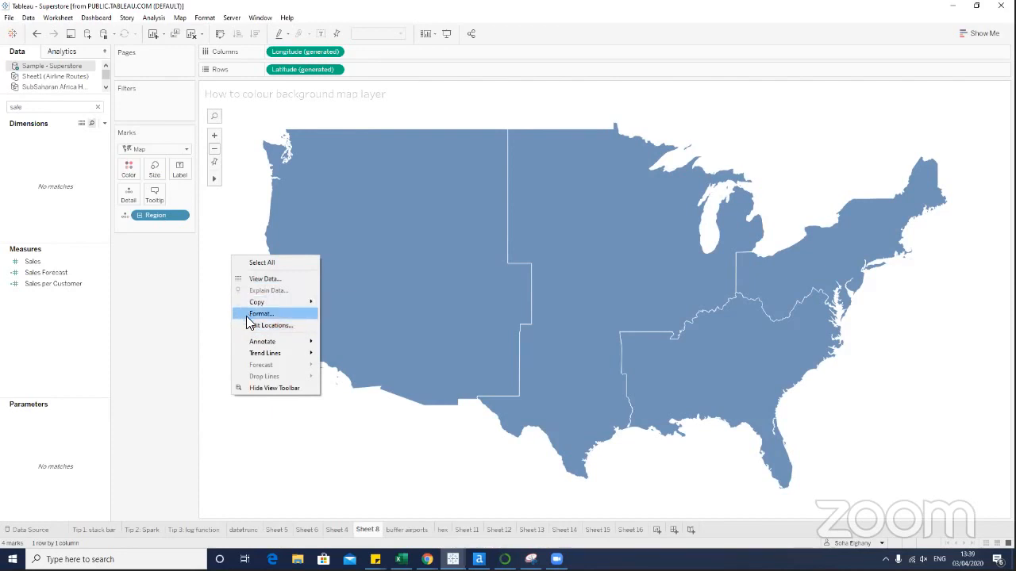
{"action": "left_click", "coordinate": [246, 314]}
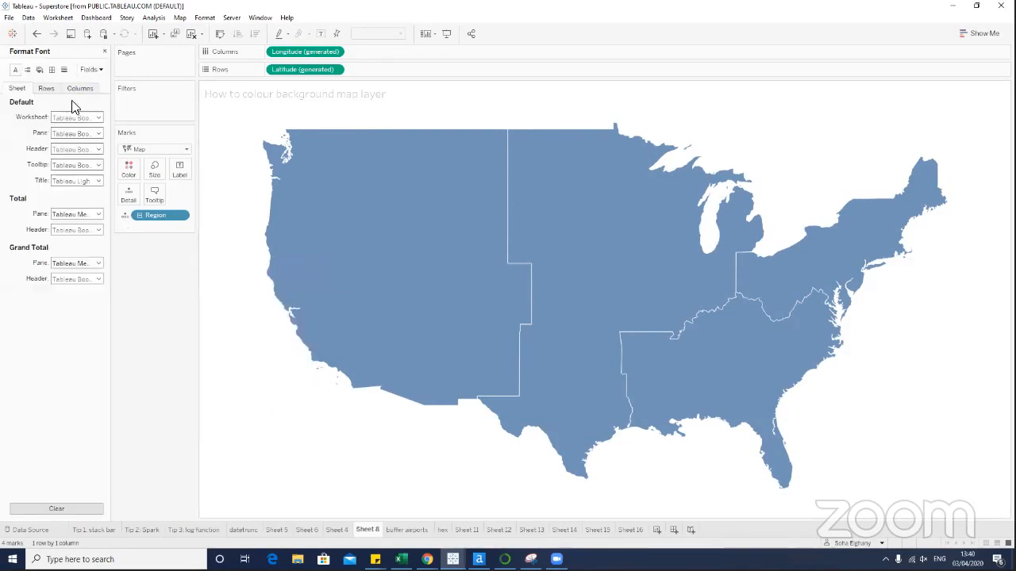
{"action": "left_click", "coordinate": [40, 70]}
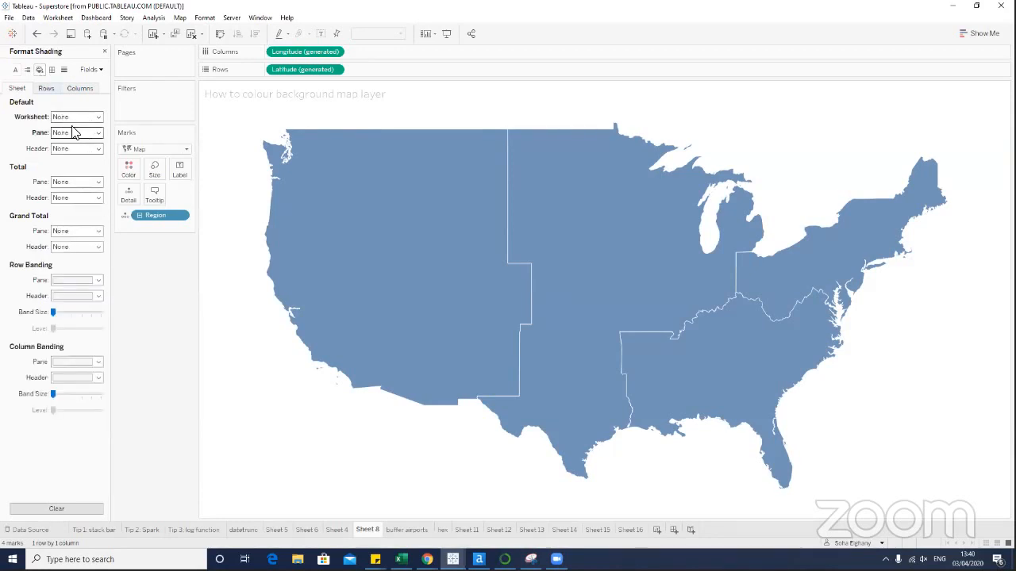
{"action": "right_click", "coordinate": [235, 247]}
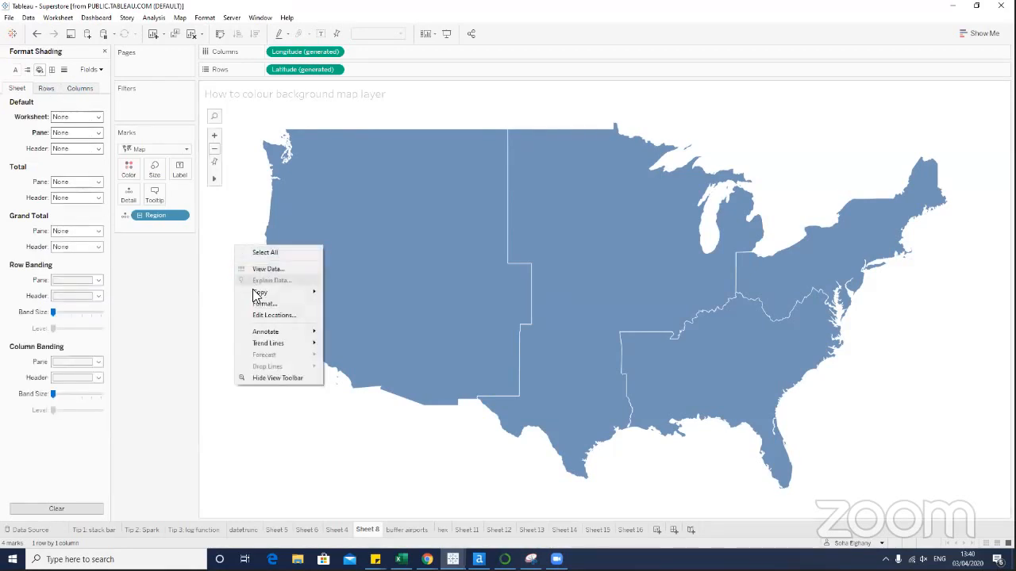
{"action": "left_click", "coordinate": [255, 304]}
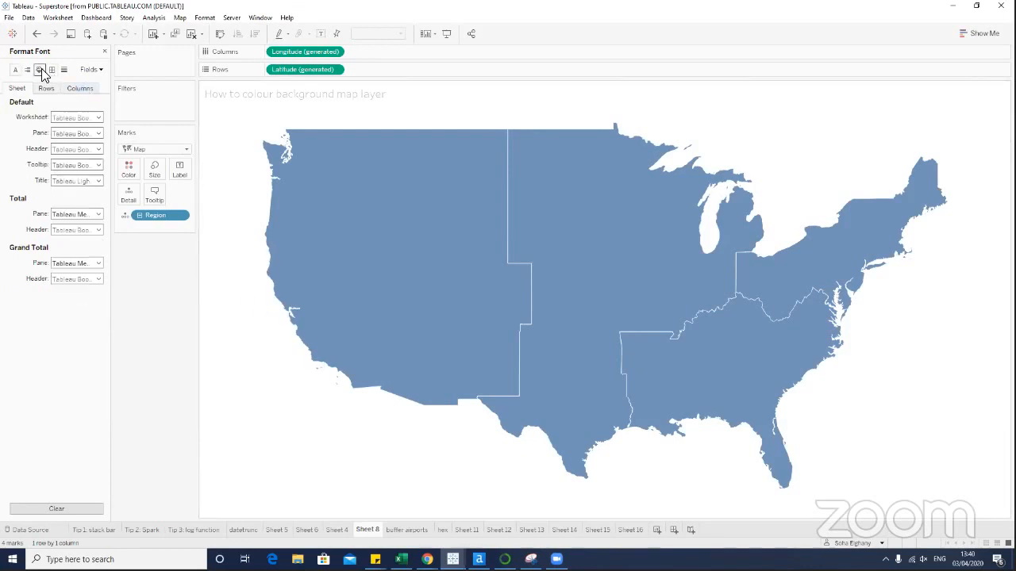
Try dark and cream shading for the map's pane and settle on a pale blue-grey.
{"action": "left_click", "coordinate": [72, 133]}
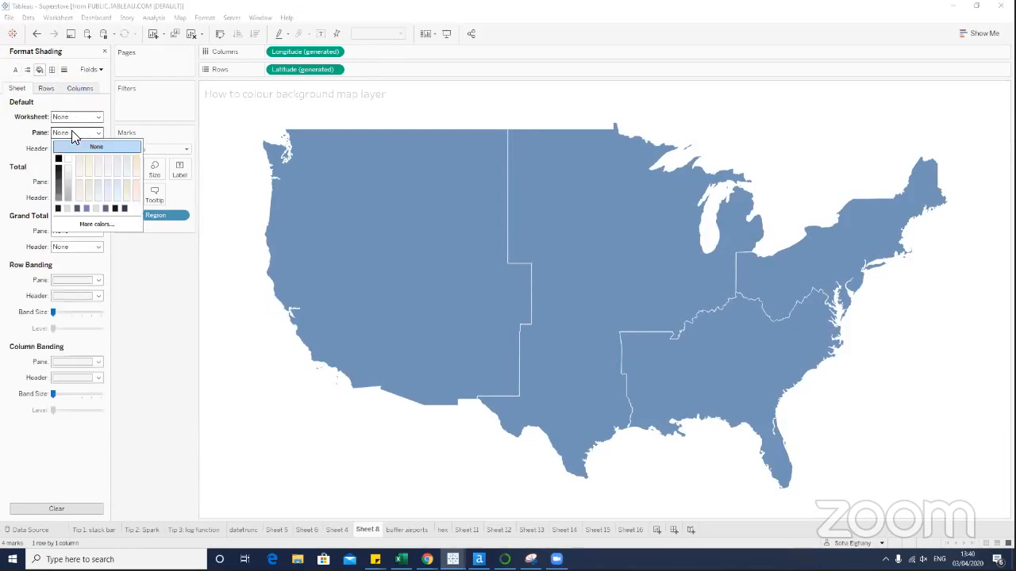
{"action": "left_click", "coordinate": [58, 208]}
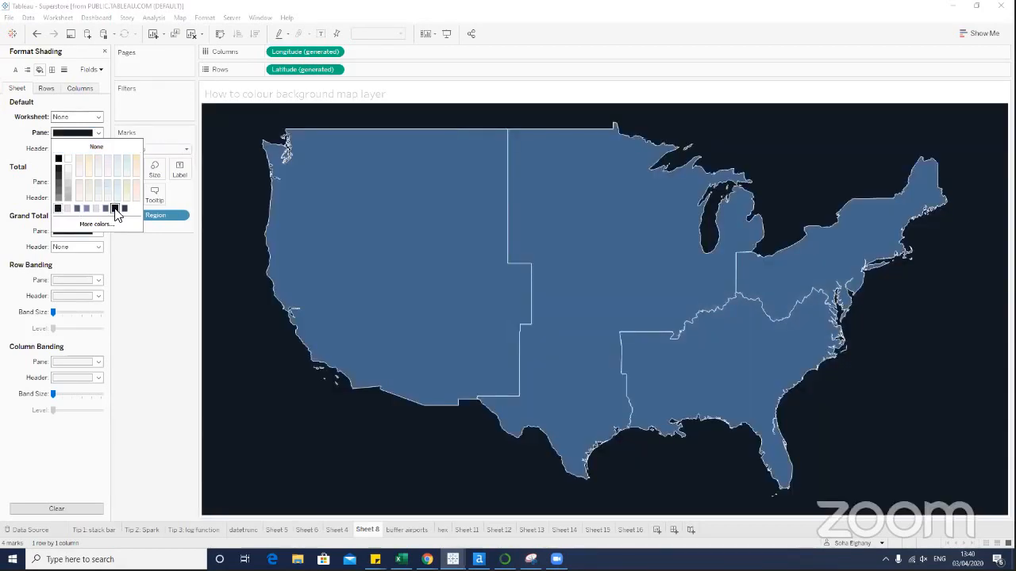
{"action": "left_click", "coordinate": [87, 165]}
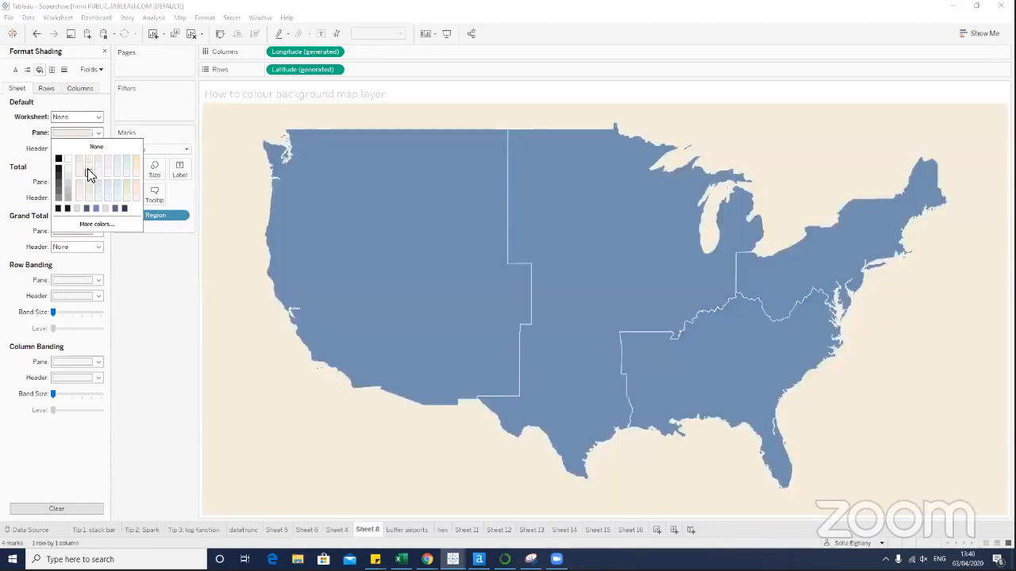
{"action": "left_click", "coordinate": [101, 173]}
{"action": "left_click", "coordinate": [108, 158]}
{"action": "left_click", "coordinate": [99, 182]}
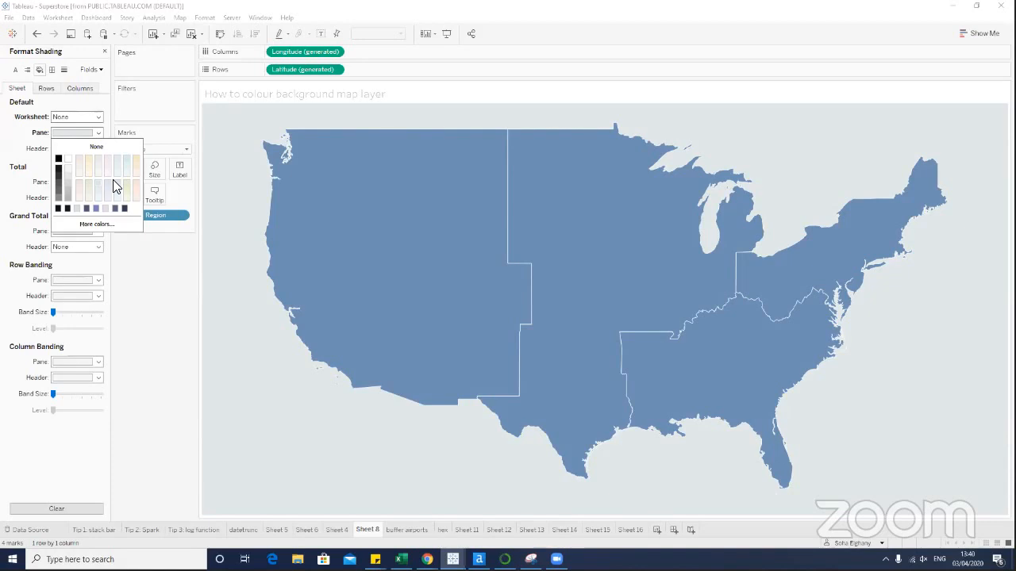
{"action": "left_click", "coordinate": [145, 294]}
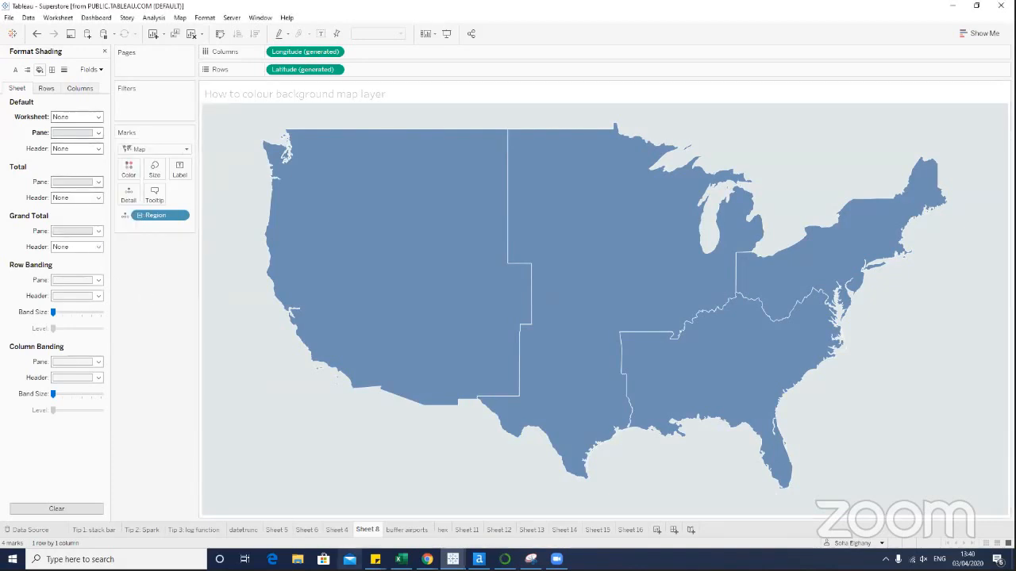
Open the buffer airports sheet, recentre the buffer circle on the RNO airport point and clear the selection.
{"action": "left_click", "coordinate": [400, 531]}
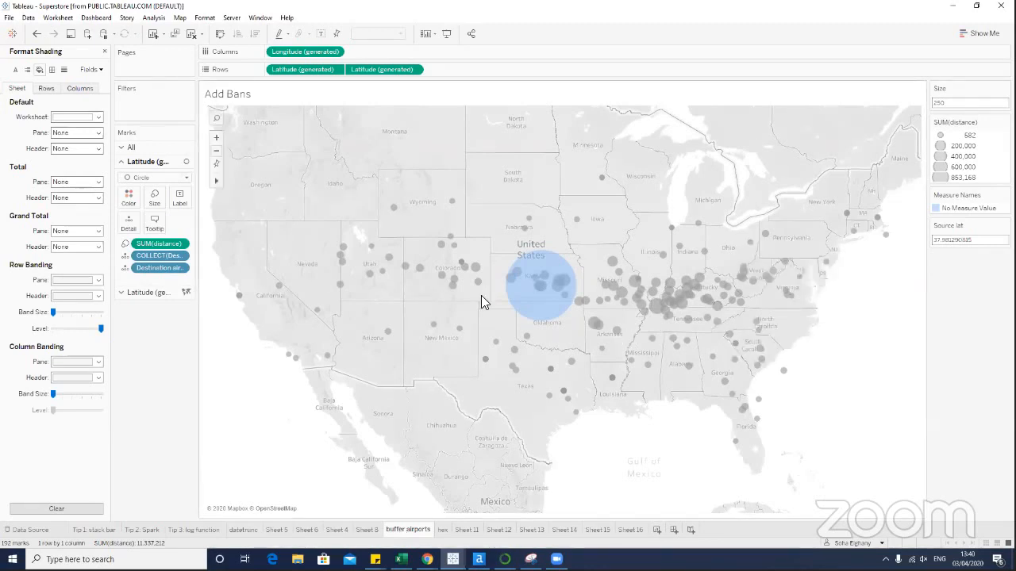
{"action": "mouse_move", "coordinate": [408, 275]}
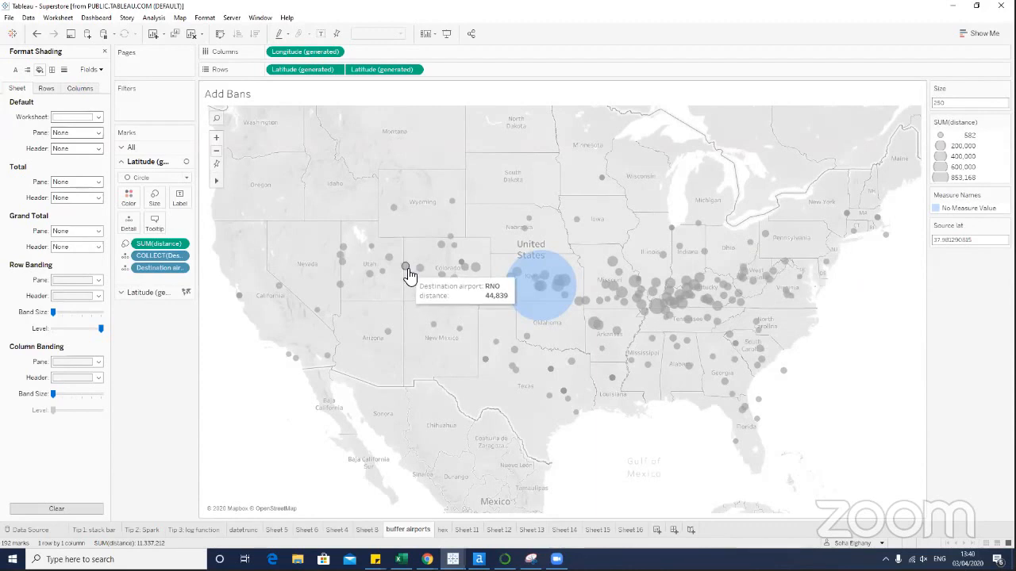
{"action": "left_click", "coordinate": [406, 270]}
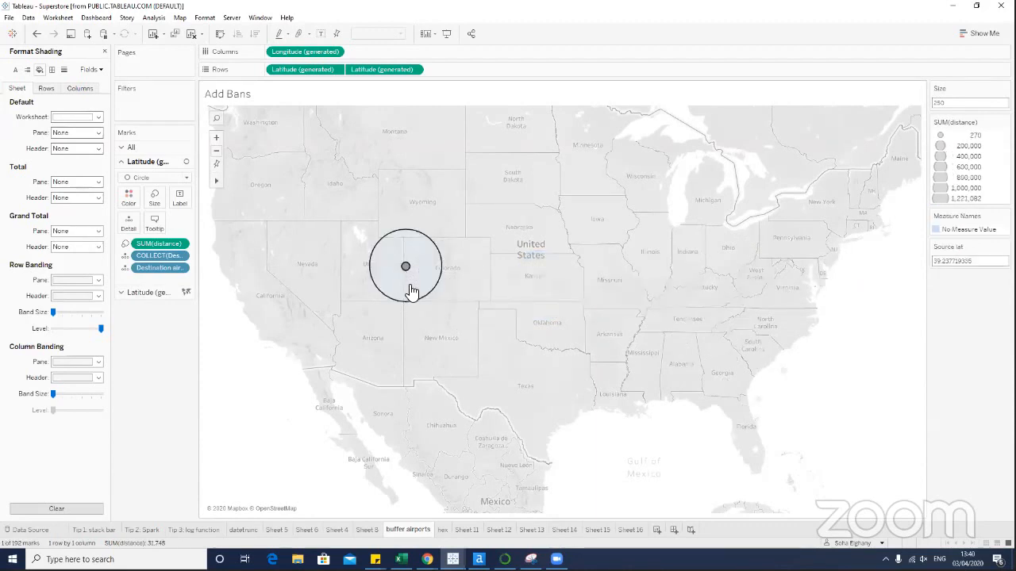
{"action": "left_click", "coordinate": [266, 397]}
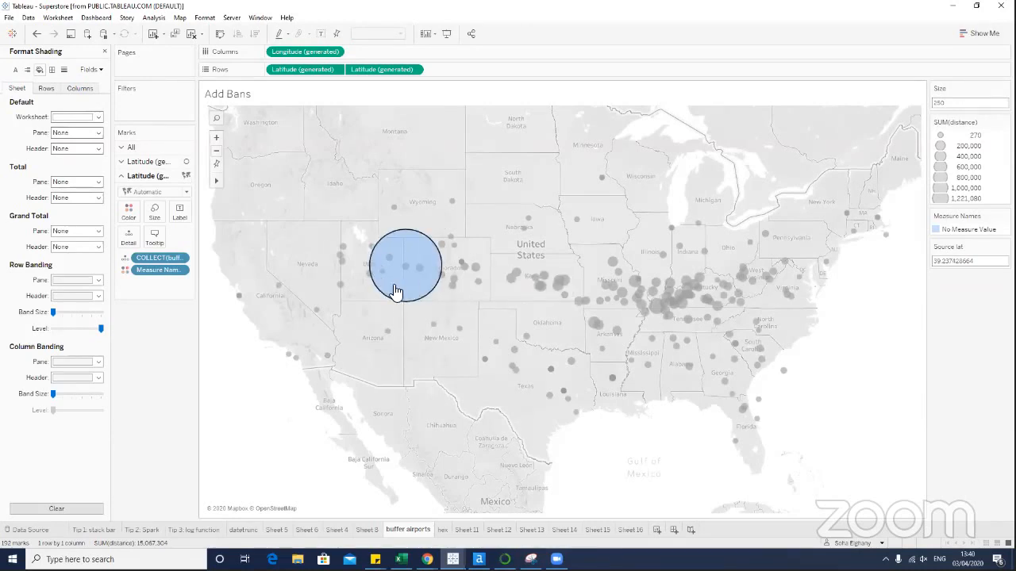
Create a new worksheet and search the Airline Routes data source's fields for "sour".
{"action": "left_click", "coordinate": [657, 530]}
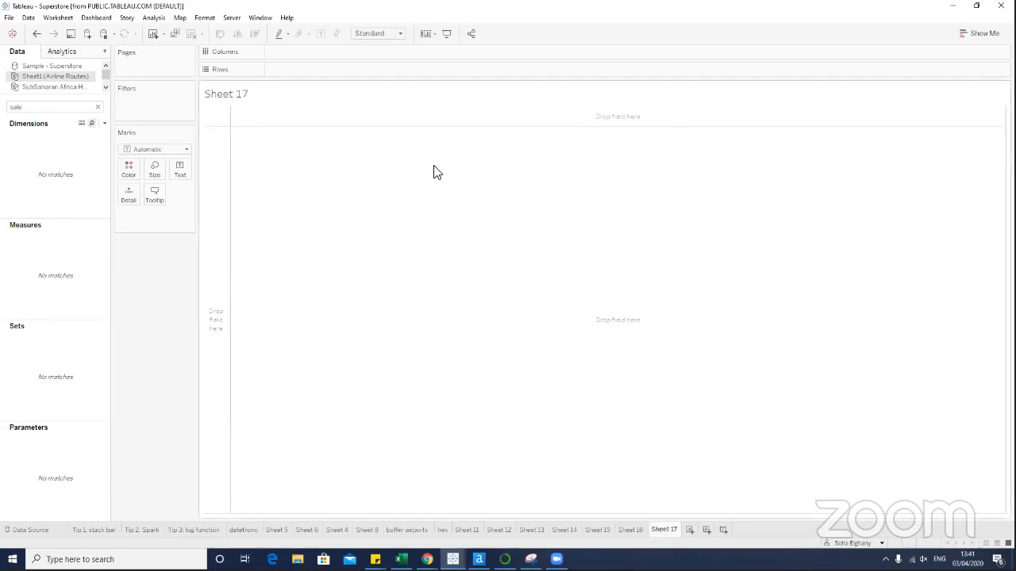
{"action": "left_click", "coordinate": [98, 106]}
{"action": "type", "text": "sour"}
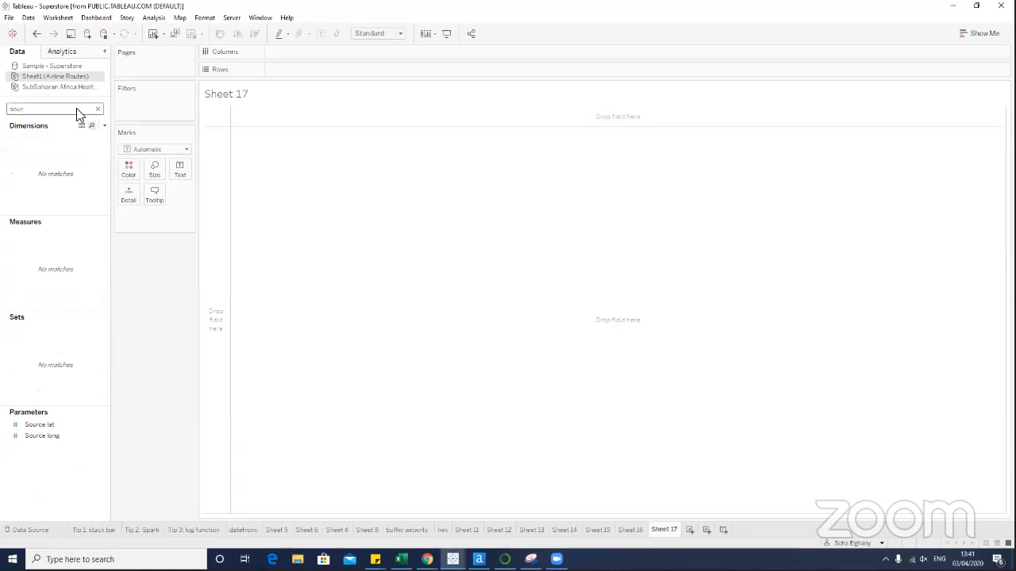
Review the Source lat parameter's data type, current value and allowable values, and accept the settings.
{"action": "left_click", "coordinate": [97, 424]}
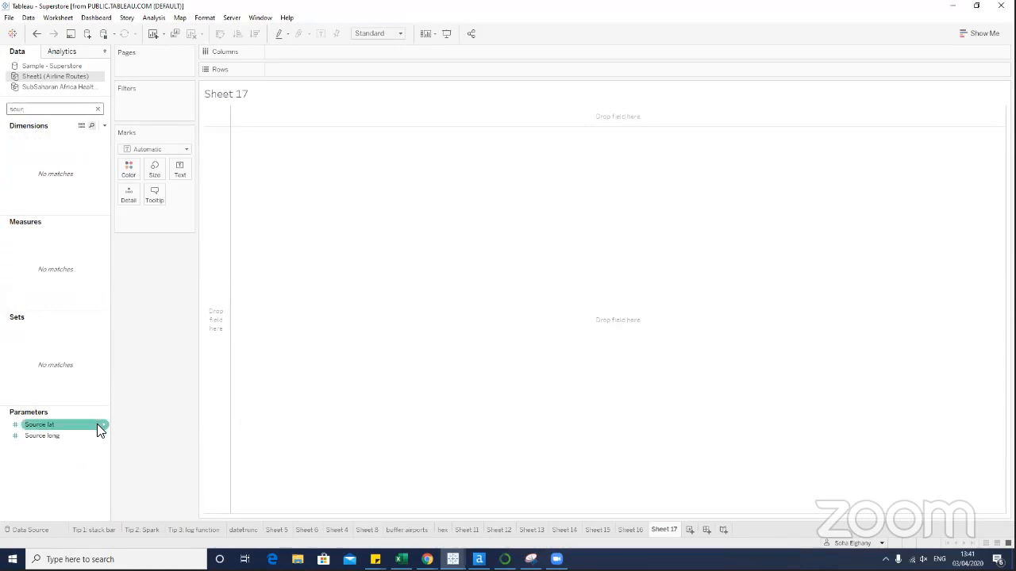
{"action": "right_click", "coordinate": [101, 426]}
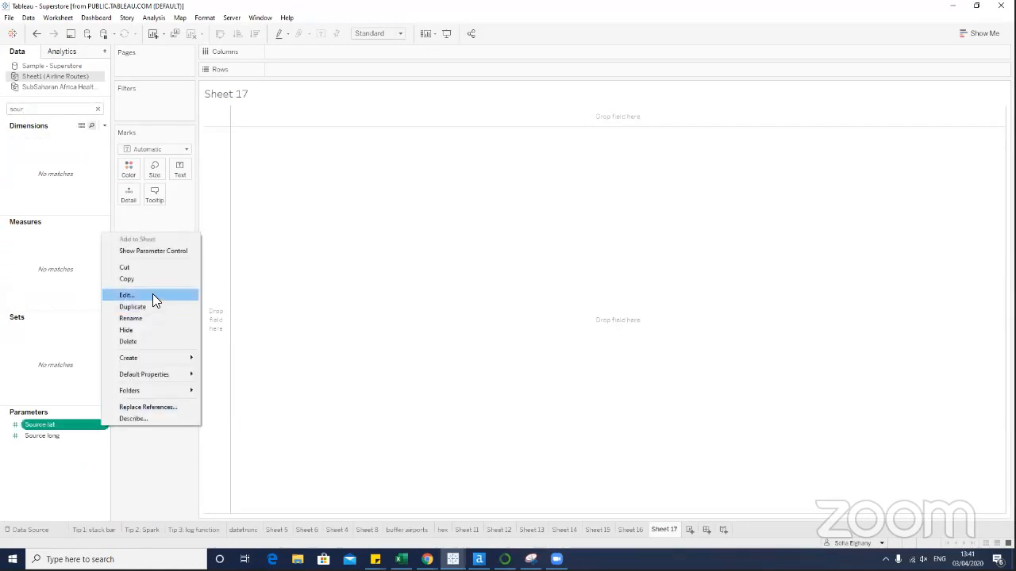
{"action": "left_click", "coordinate": [152, 293]}
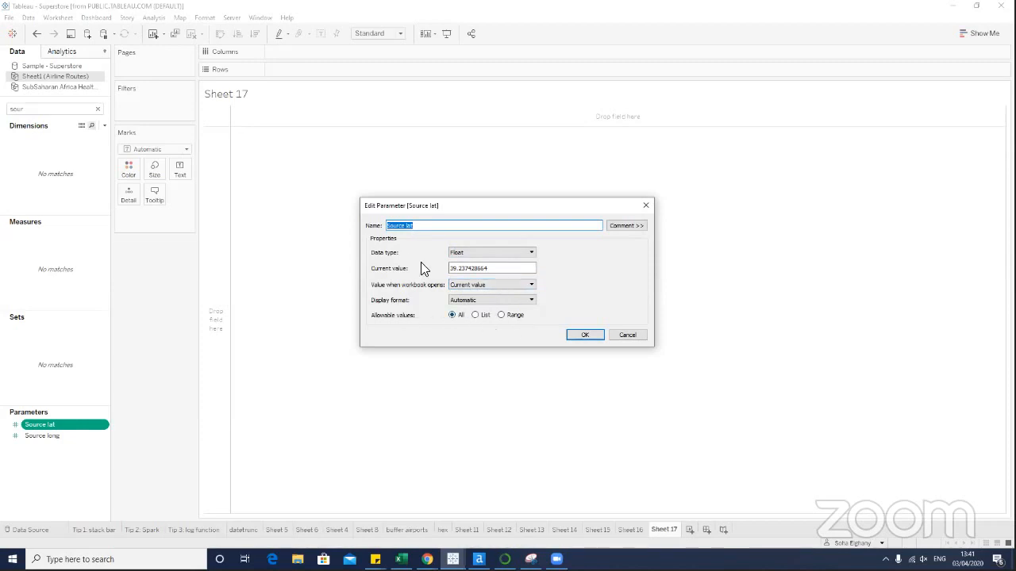
{"action": "left_click", "coordinate": [584, 335]}
Show the Source long and Source lat parameter controls on the sheet, and review the Source long parameter's settings.
{"action": "right_click", "coordinate": [105, 435]}
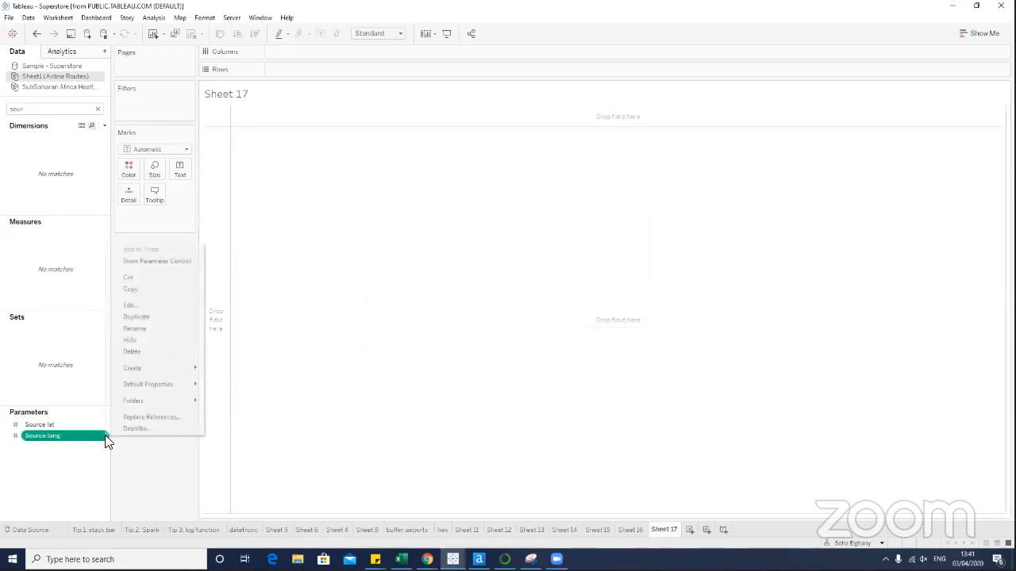
{"action": "left_click", "coordinate": [135, 260]}
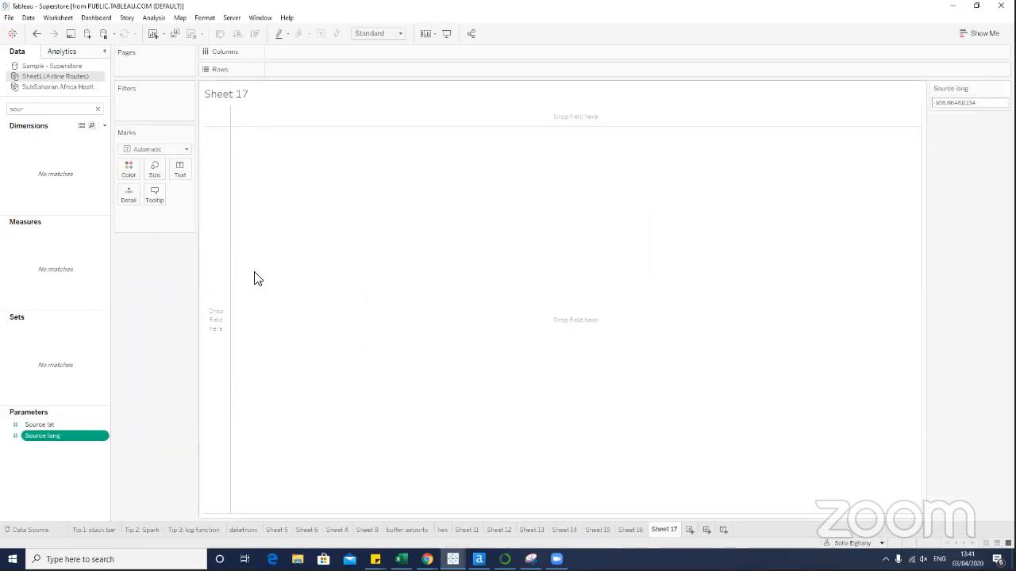
{"action": "right_click", "coordinate": [104, 434]}
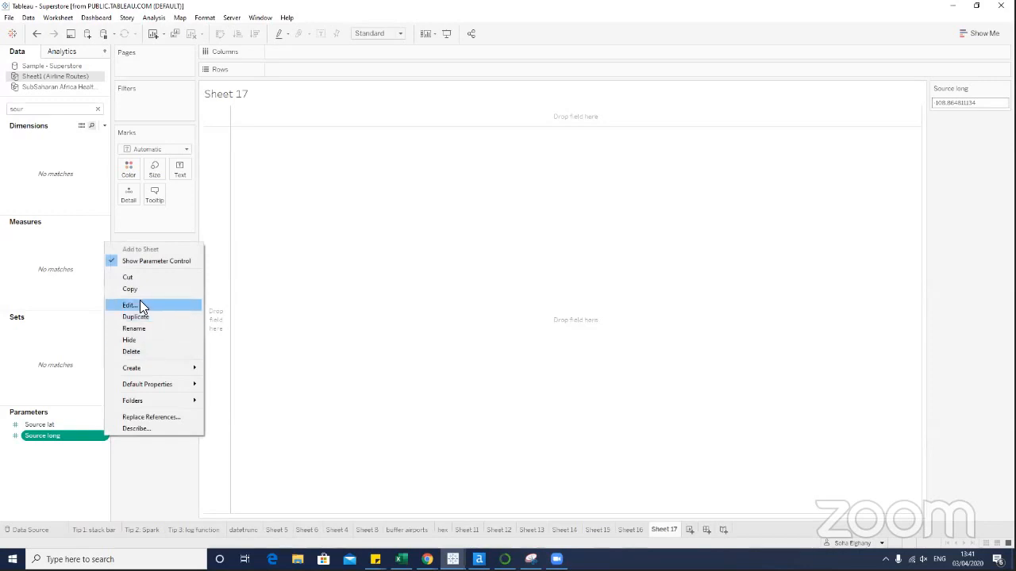
{"action": "left_click", "coordinate": [136, 306]}
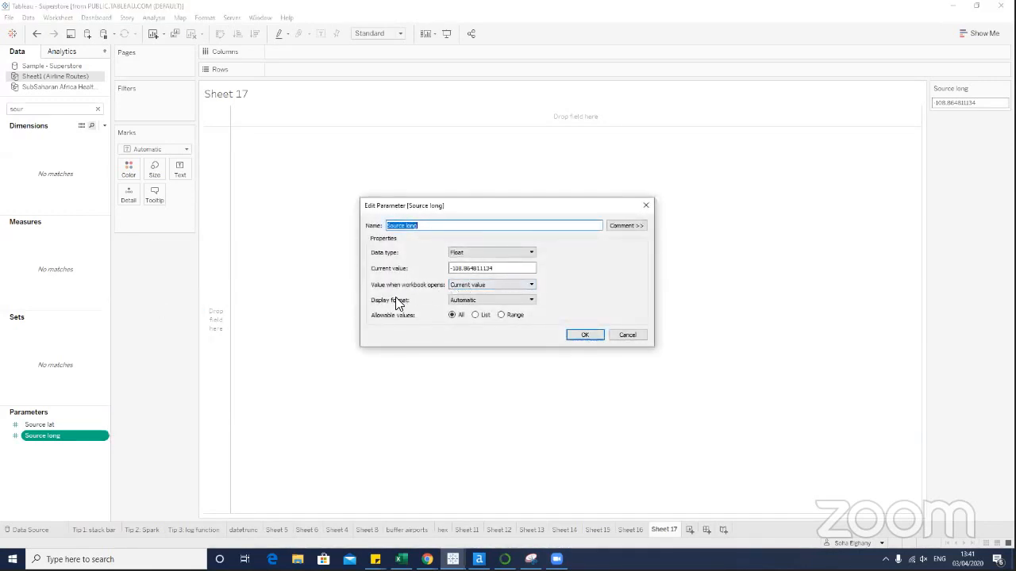
{"action": "left_click", "coordinate": [585, 334]}
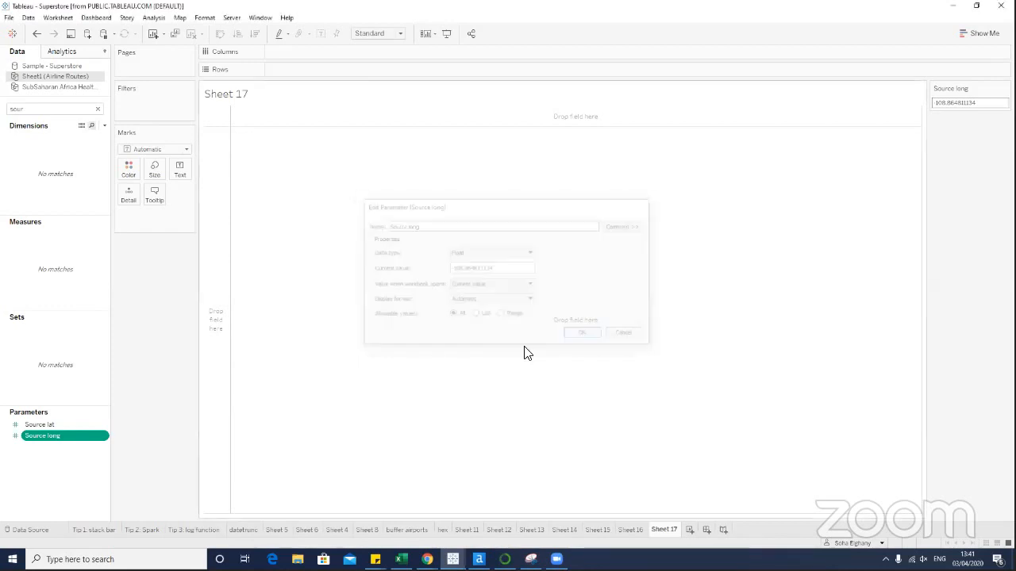
{"action": "right_click", "coordinate": [104, 422]}
{"action": "left_click", "coordinate": [145, 249]}
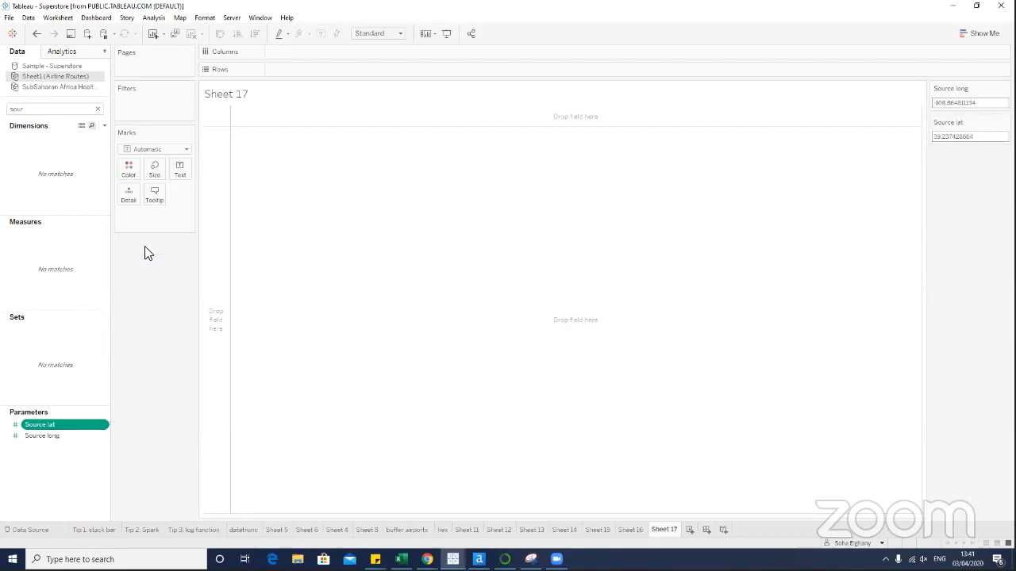
Search the fields for "size", review the Size parameter's settings and show its parameter control on the sheet.
{"action": "left_click", "coordinate": [54, 111]}
{"action": "key", "text": "ctrl+a"}
{"action": "type", "text": "siz"}
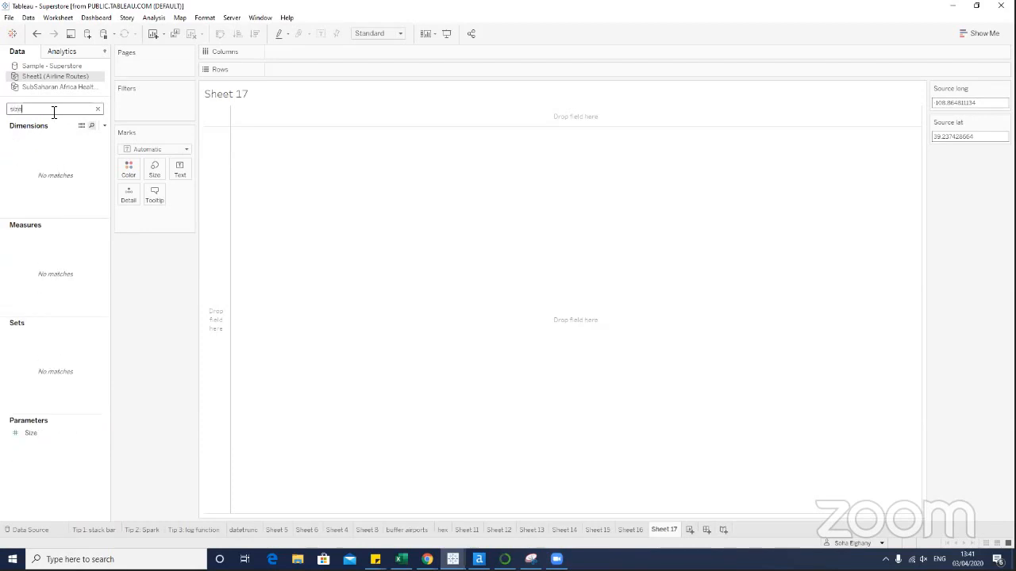
{"action": "left_click", "coordinate": [108, 434]}
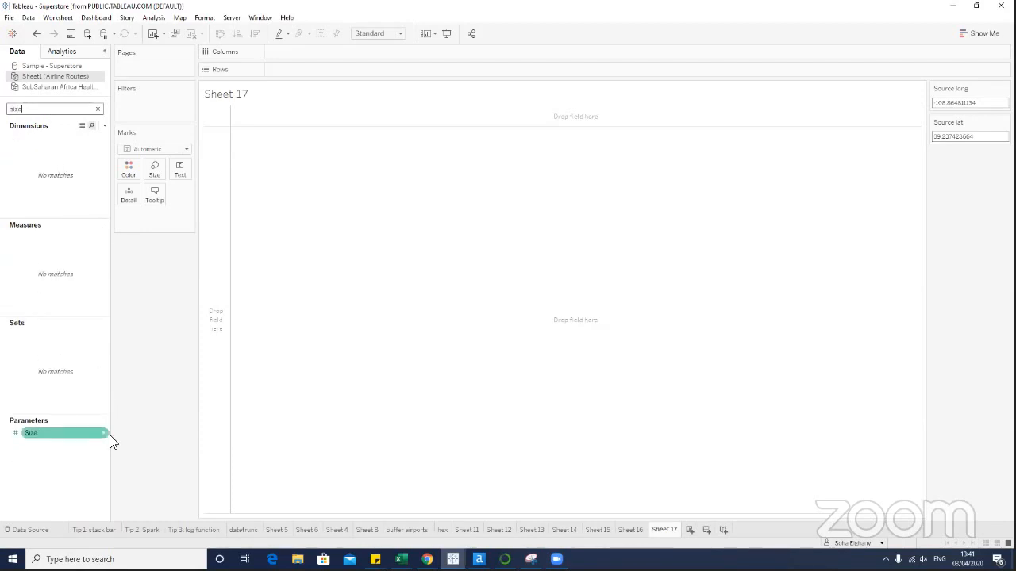
{"action": "right_click", "coordinate": [110, 436]}
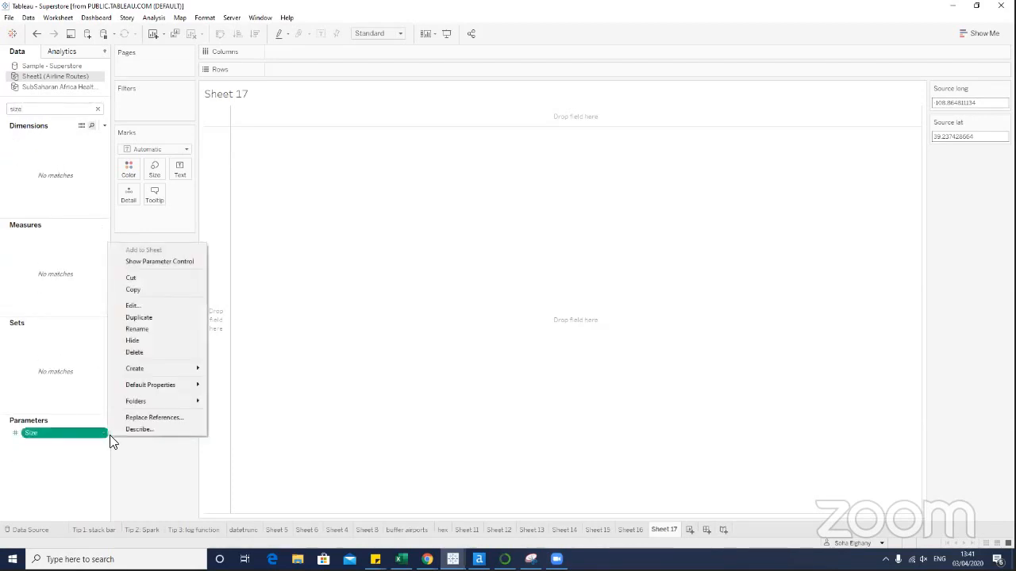
{"action": "left_click", "coordinate": [140, 308]}
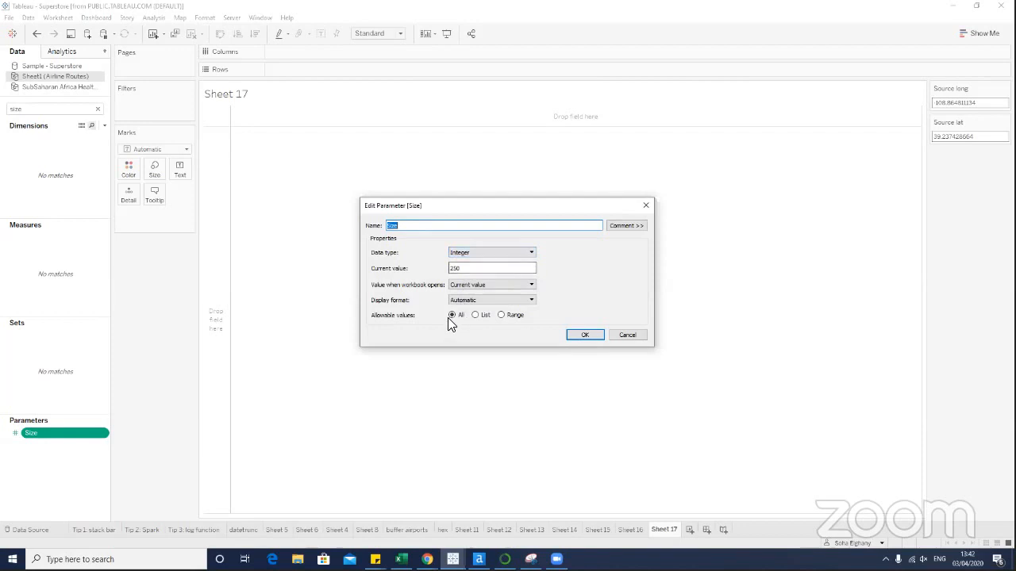
{"action": "left_click", "coordinate": [570, 335]}
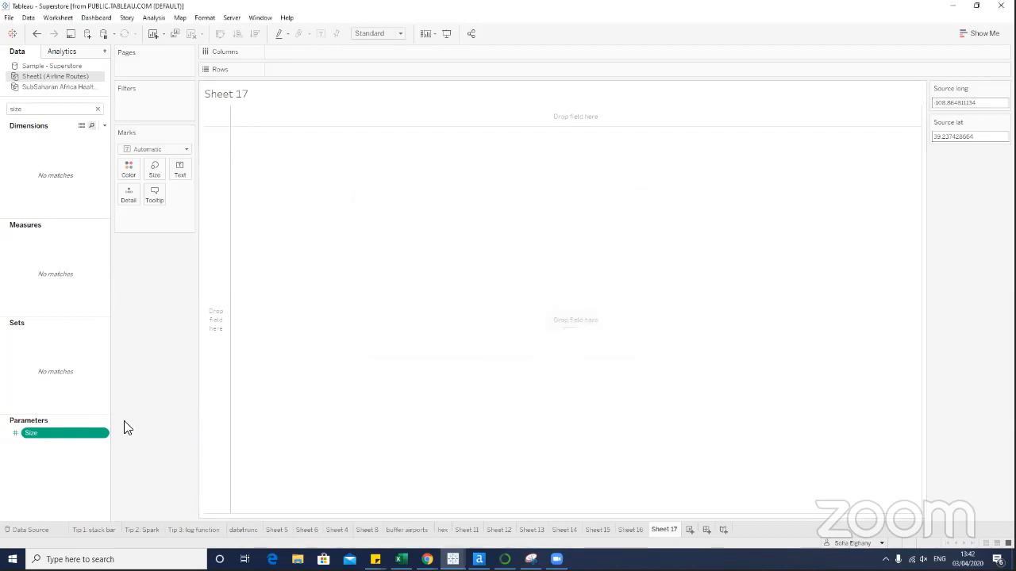
{"action": "left_click", "coordinate": [106, 435]}
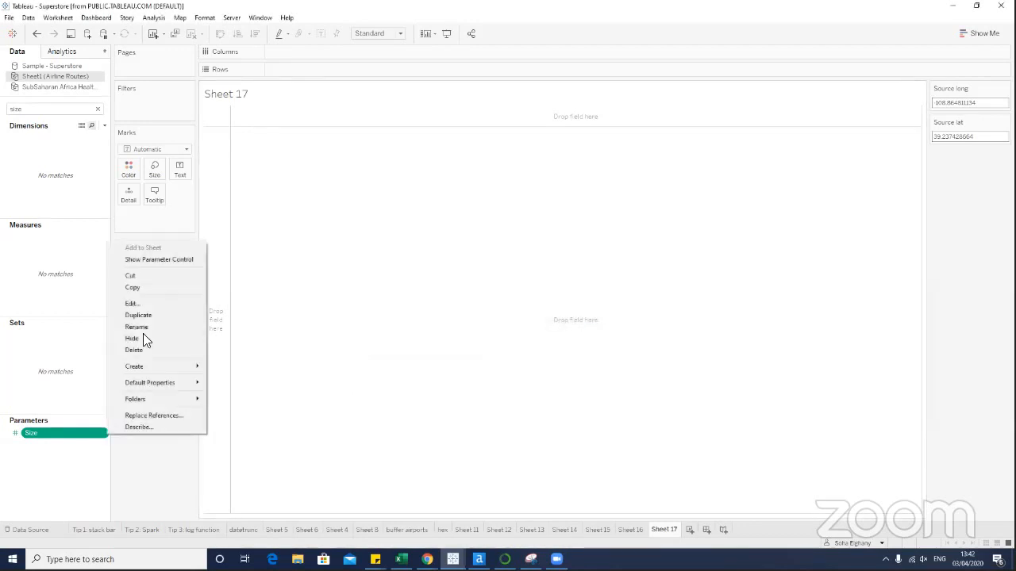
{"action": "left_click", "coordinate": [169, 260]}
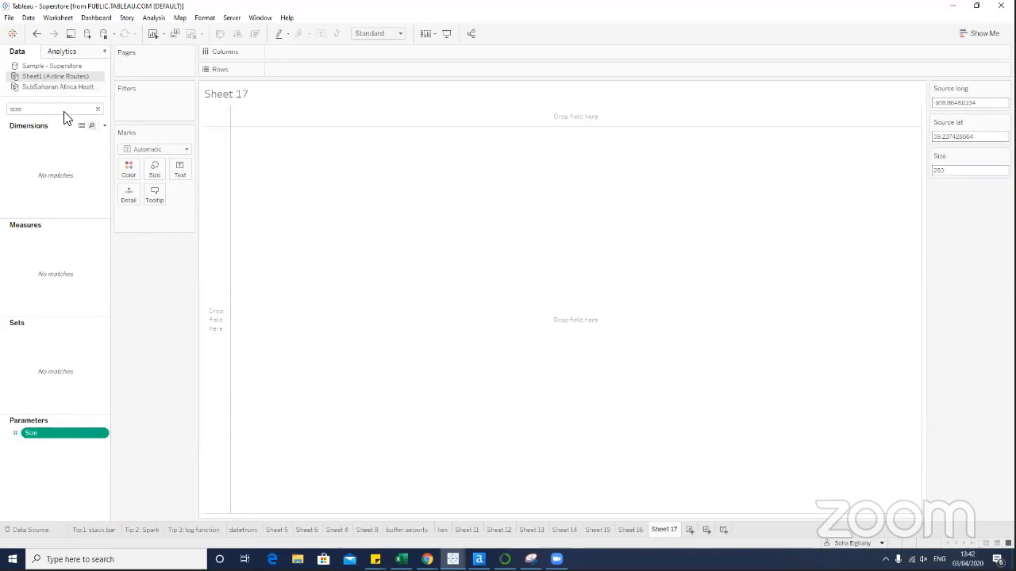
Search the fields for "unit" and review the Units parameter's data type and list of allowable values.
{"action": "left_click", "coordinate": [42, 109]}
{"action": "double_click", "coordinate": [43, 109]}
{"action": "type", "text": "unit"}
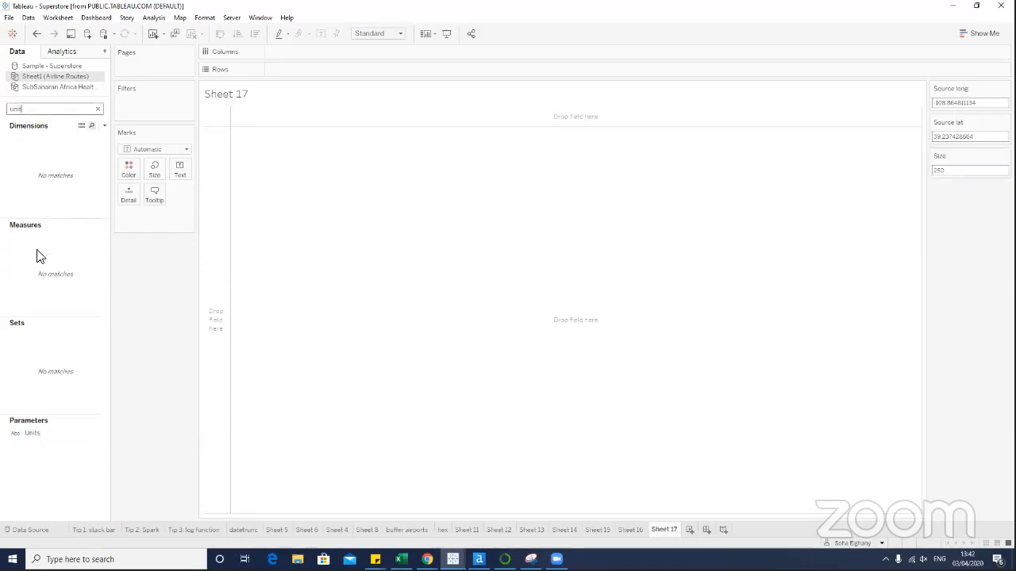
{"action": "right_click", "coordinate": [103, 434]}
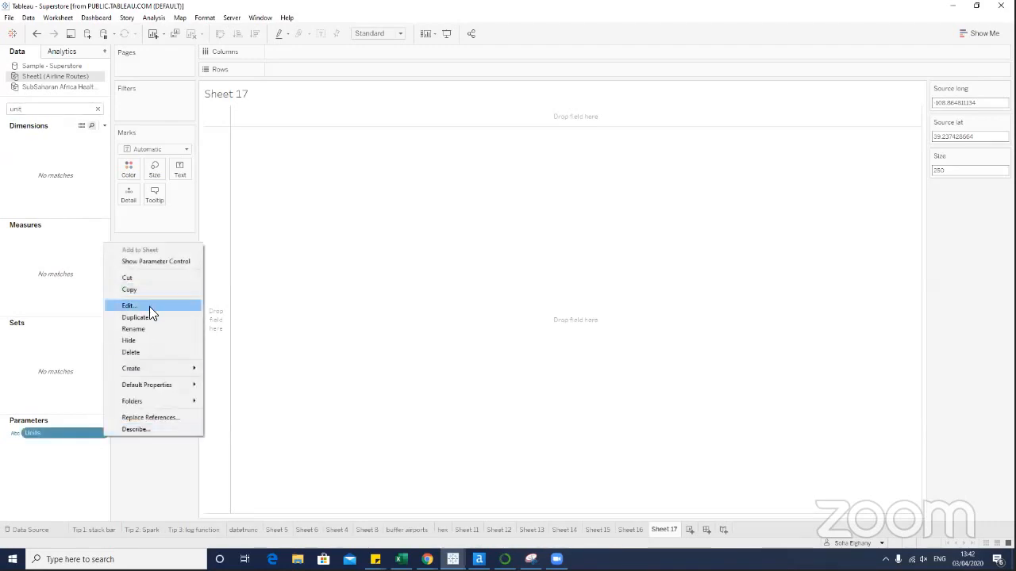
{"action": "left_click", "coordinate": [149, 306]}
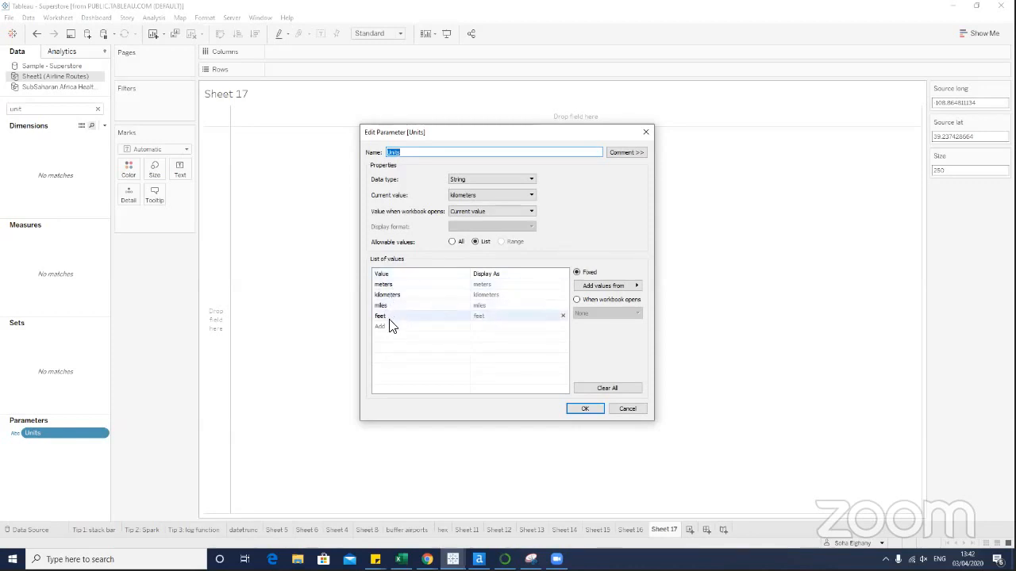
{"action": "left_click", "coordinate": [571, 409]}
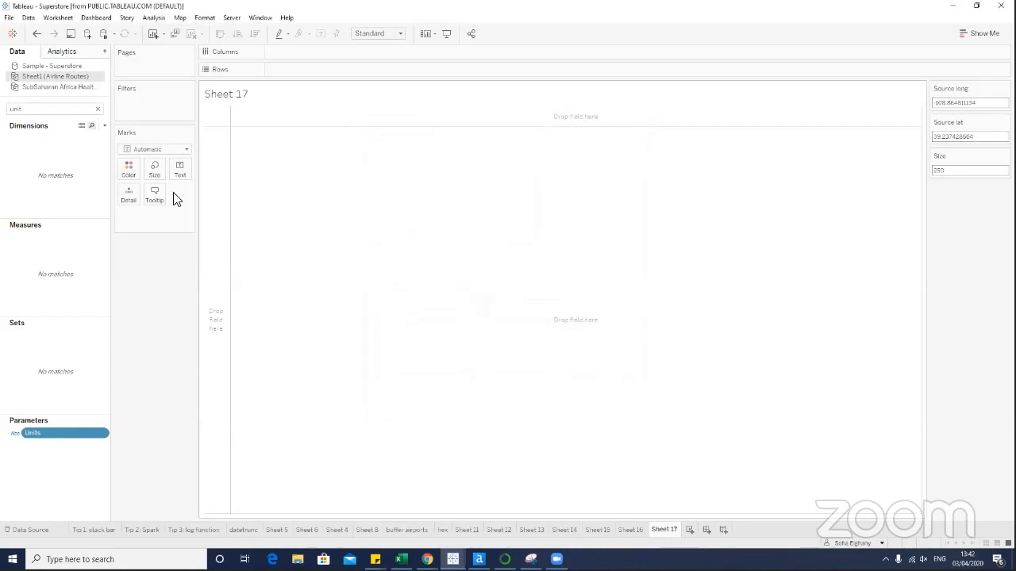
Create a new calculated field named "source point" in the Airline Routes data source.
{"action": "left_click", "coordinate": [104, 127]}
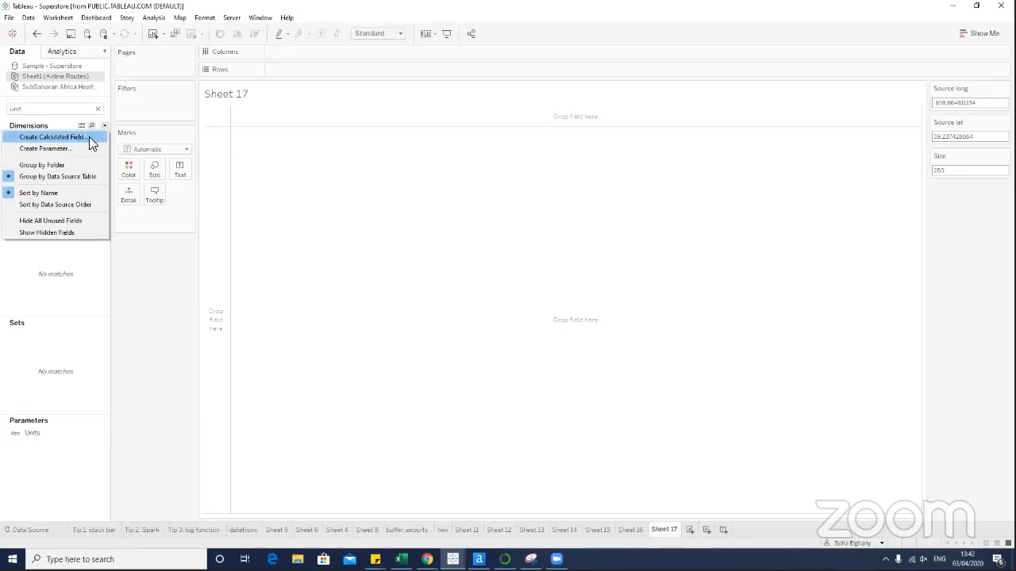
{"action": "left_click", "coordinate": [89, 136]}
{"action": "type", "text": "source po"}
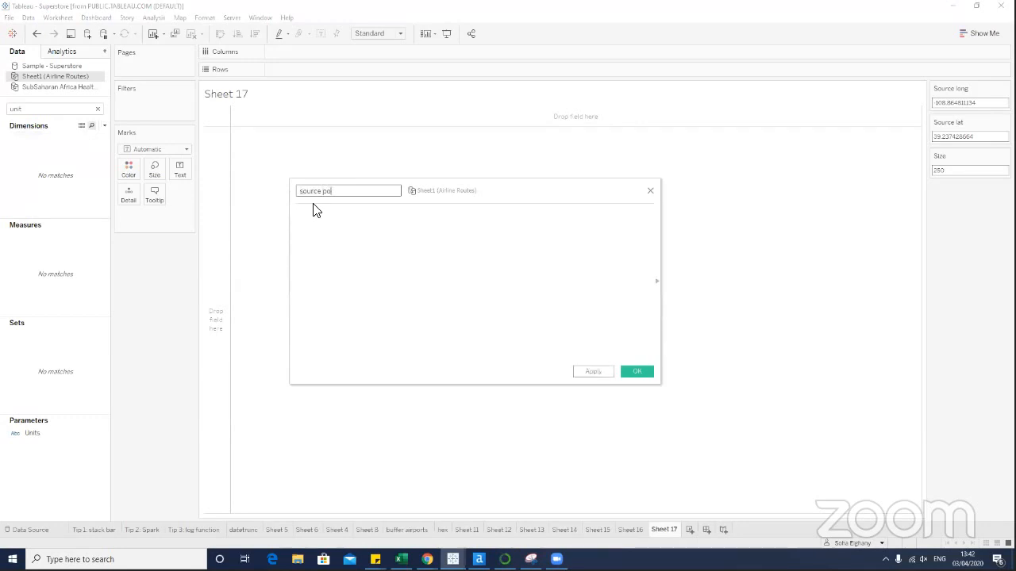
{"action": "type", "text": "int"}
Define the source point calculation as MAKEPOINT([Source lat], [Source long]) and save it.
{"action": "left_click", "coordinate": [365, 261]}
{"action": "type", "text": "make"}
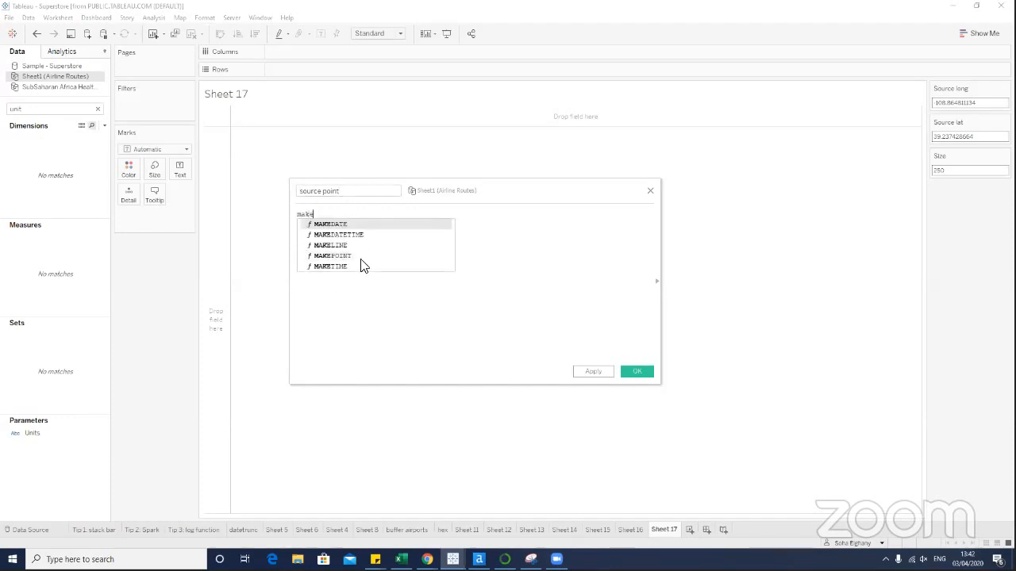
{"action": "key", "text": "Down"}
{"action": "key", "text": "Down"}
{"action": "key", "text": "Down"}
{"action": "key", "text": "Return"}
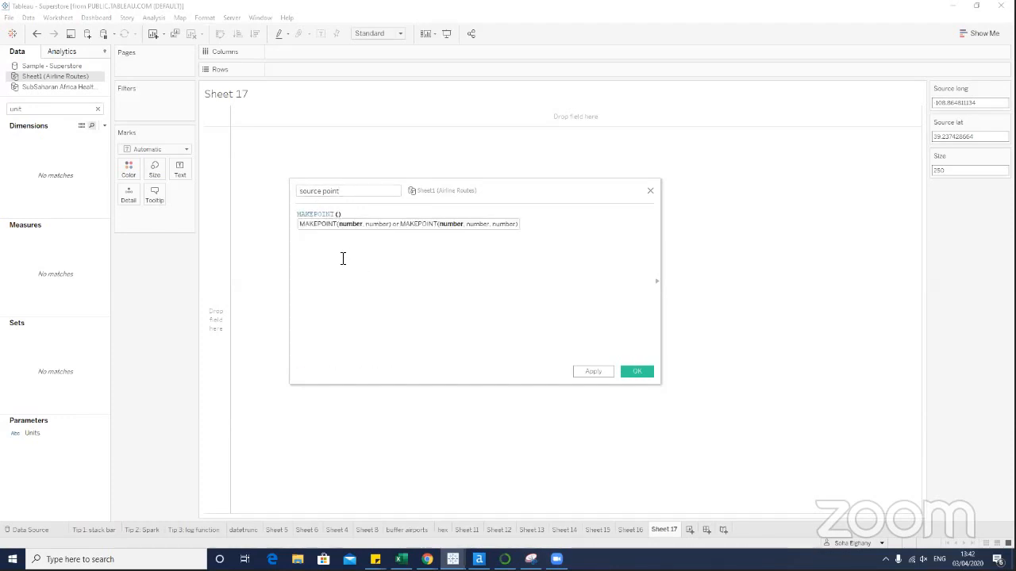
{"action": "type", "text": "sour"}
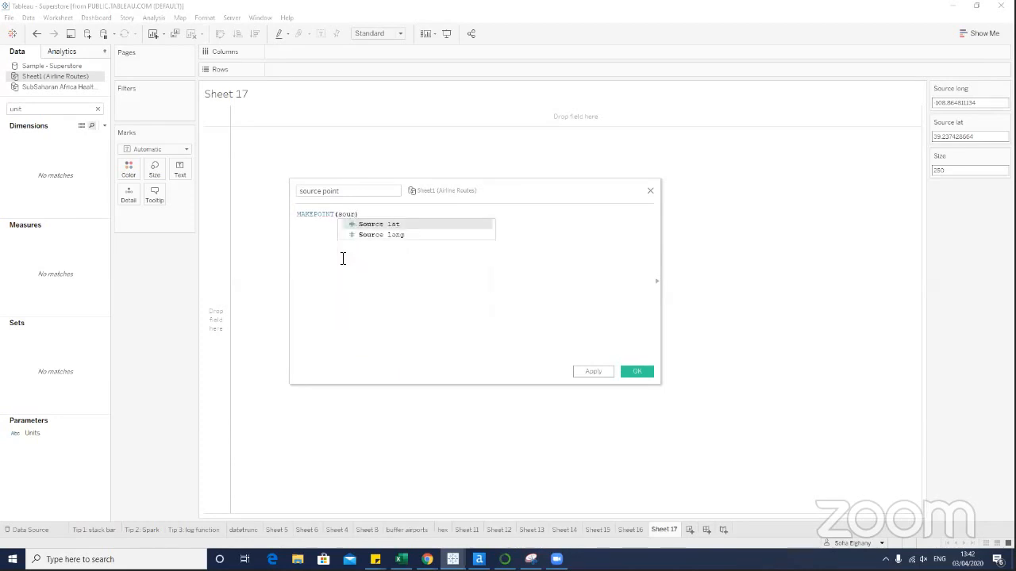
{"action": "key", "text": "Return"}
{"action": "type", "text": ", sour"}
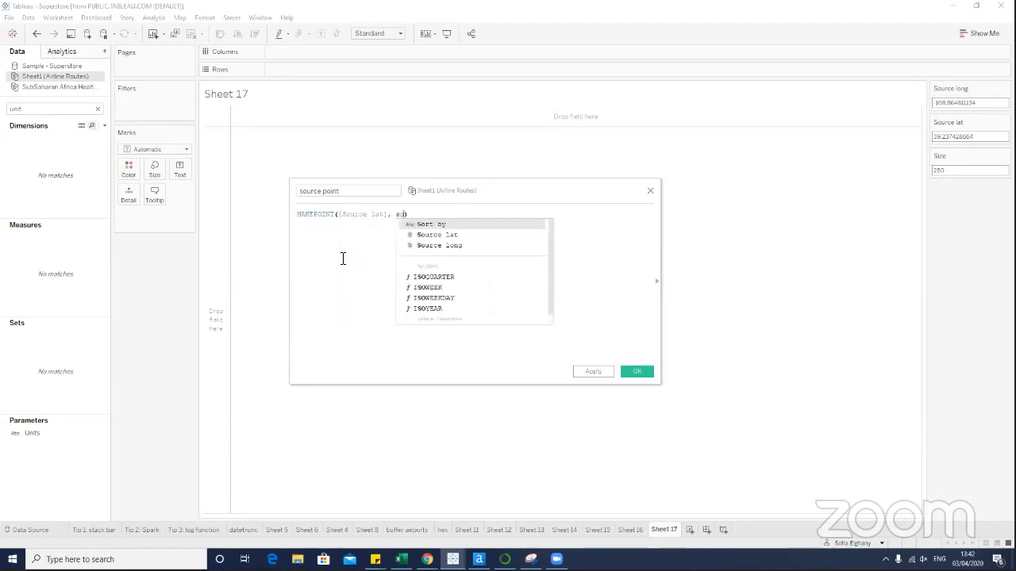
{"action": "key", "text": "Down"}
{"action": "key", "text": "Return"}
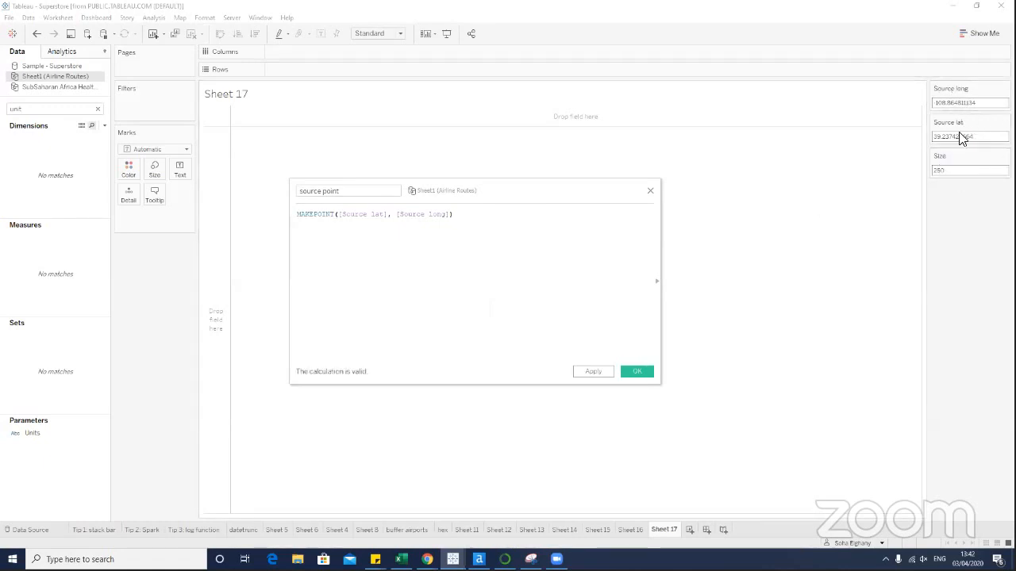
{"action": "left_click", "coordinate": [641, 371]}
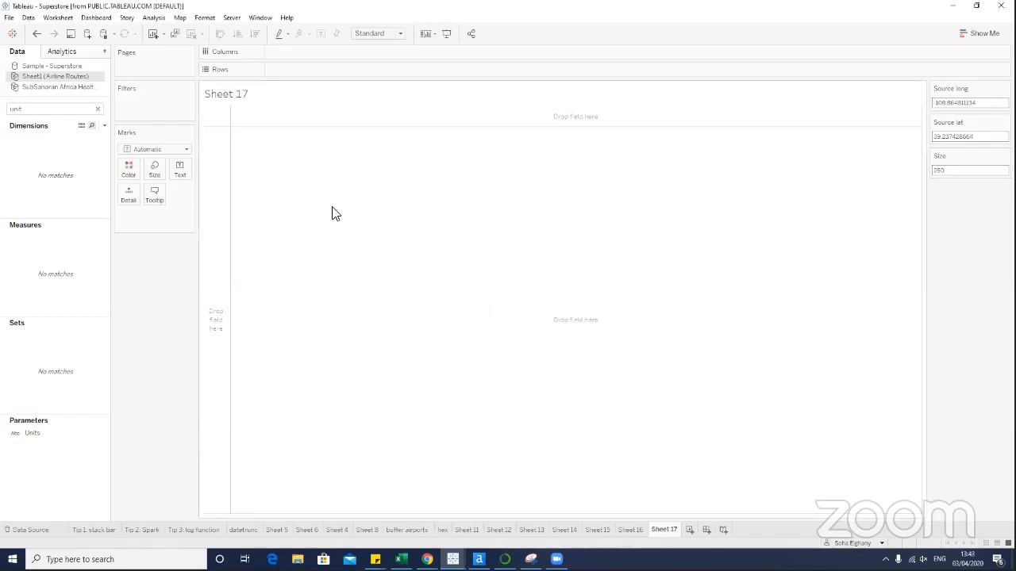
Clear the "unit" field search and search the data source's fields for "des".
{"action": "left_click", "coordinate": [78, 110]}
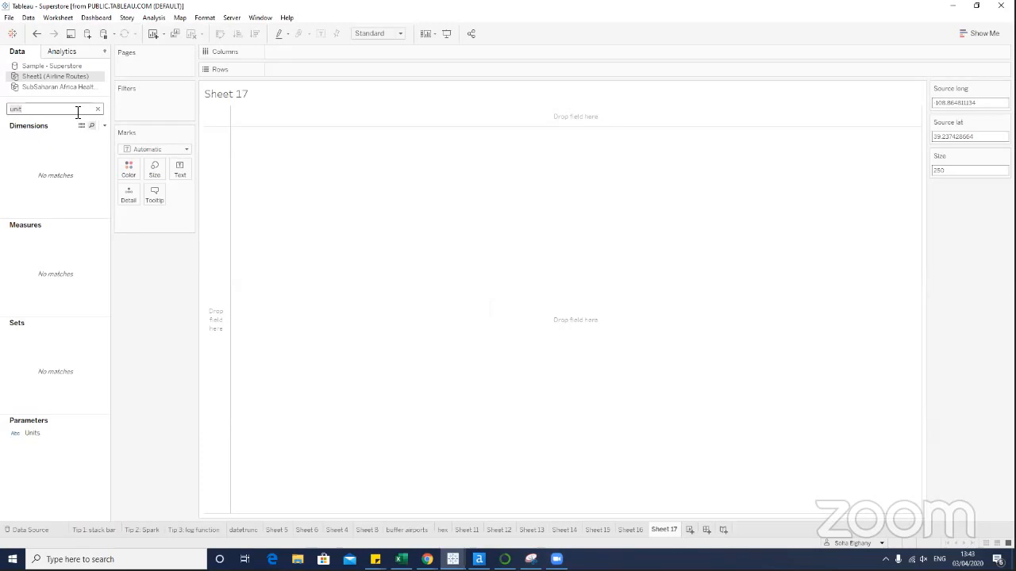
{"action": "key", "text": "BackSpace"}
{"action": "key", "text": "BackSpace"}
{"action": "key", "text": "BackSpace"}
{"action": "key", "text": "BackSpace"}
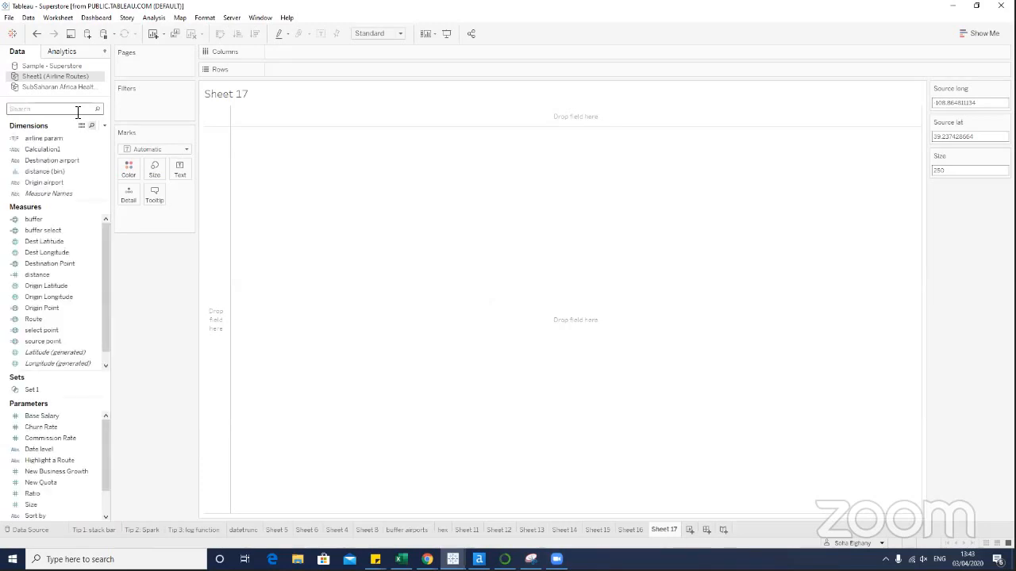
{"action": "type", "text": "b"}
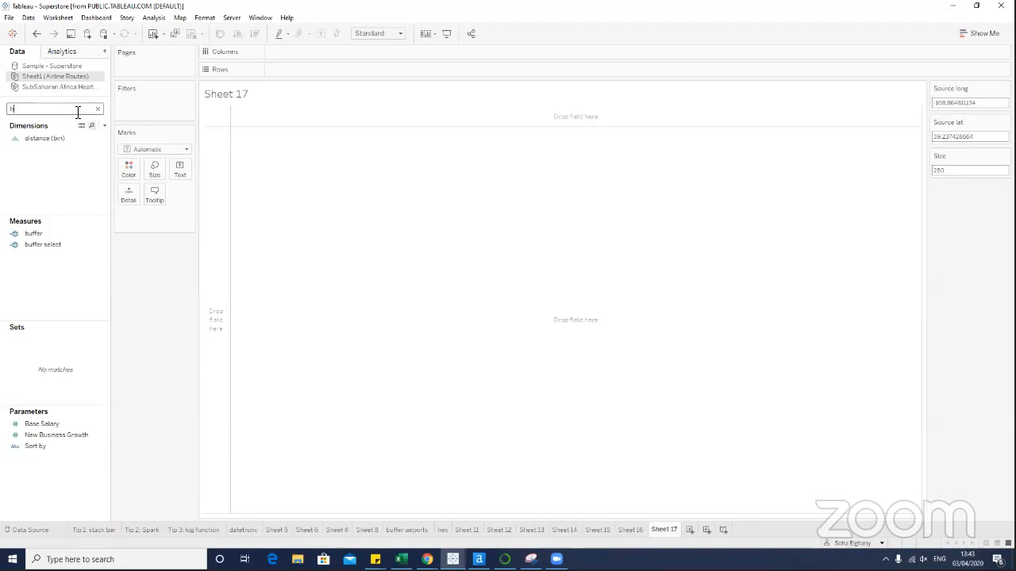
{"action": "key", "text": "BackSpace"}
{"action": "type", "text": "des"}
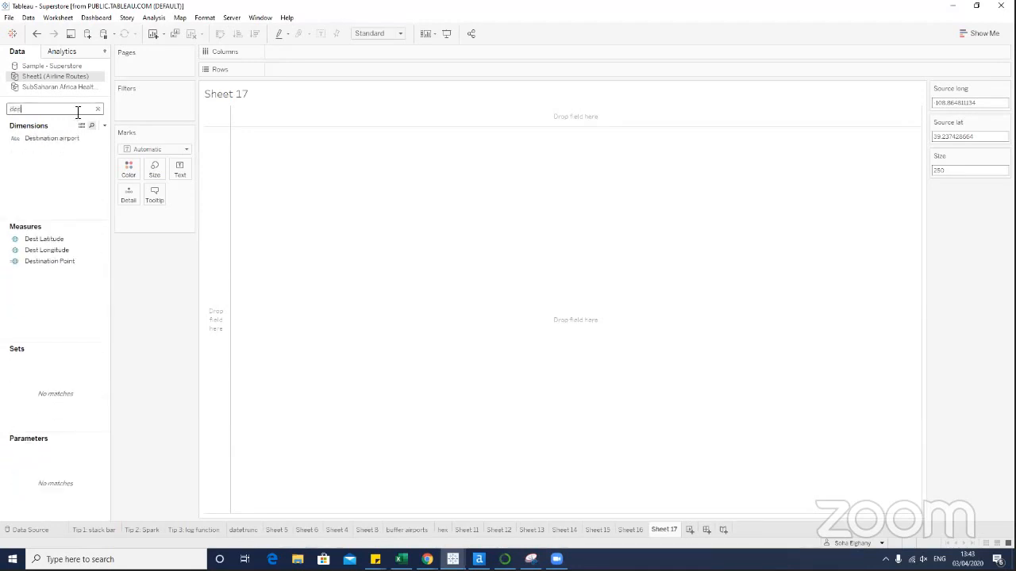
Review the Destination Point measure's calculation formula and close it with the formula as it is.
{"action": "left_click", "coordinate": [99, 250]}
{"action": "left_click", "coordinate": [49, 261]}
{"action": "right_click", "coordinate": [105, 260]}
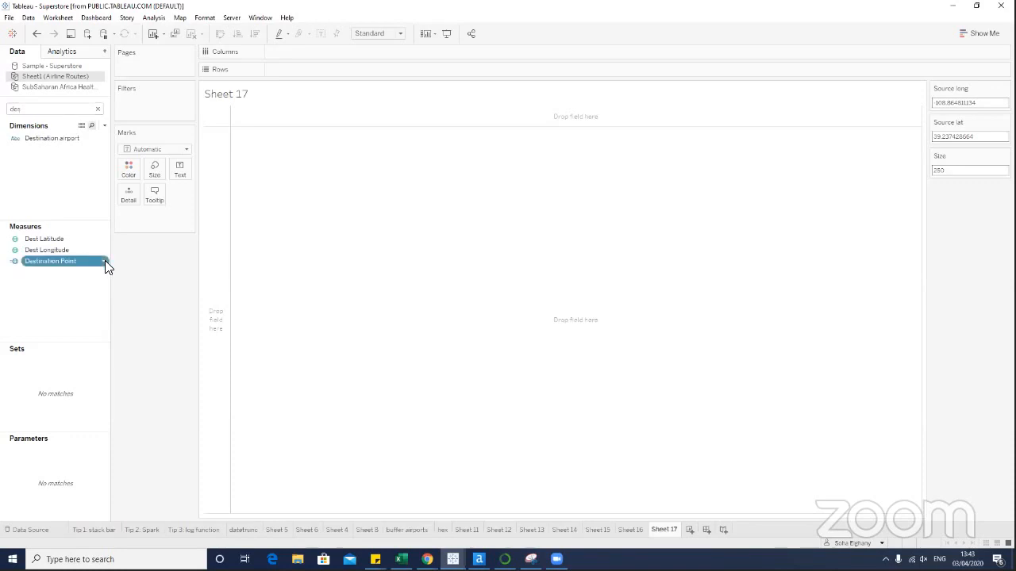
{"action": "left_click", "coordinate": [153, 314]}
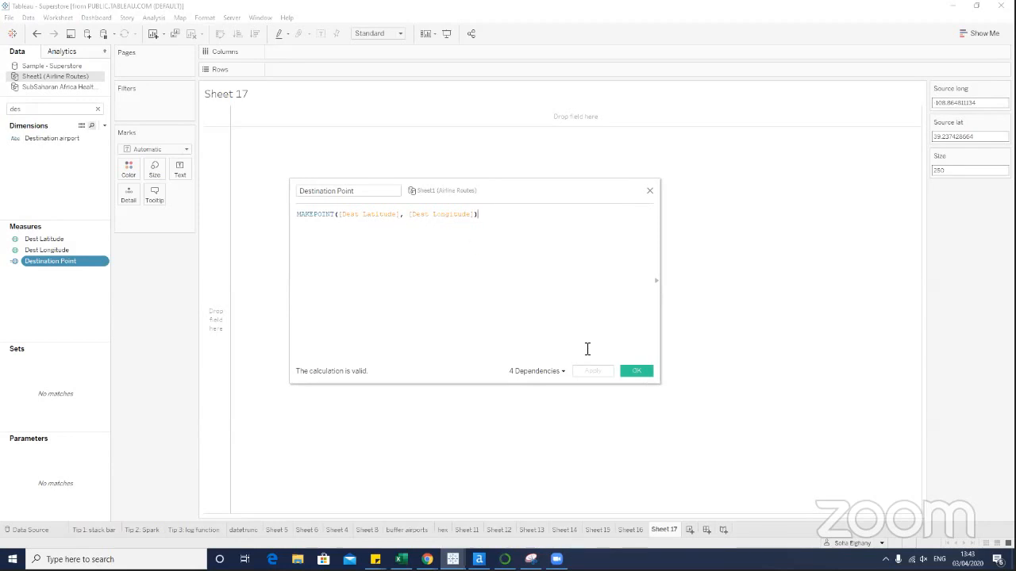
{"action": "left_click", "coordinate": [634, 371]}
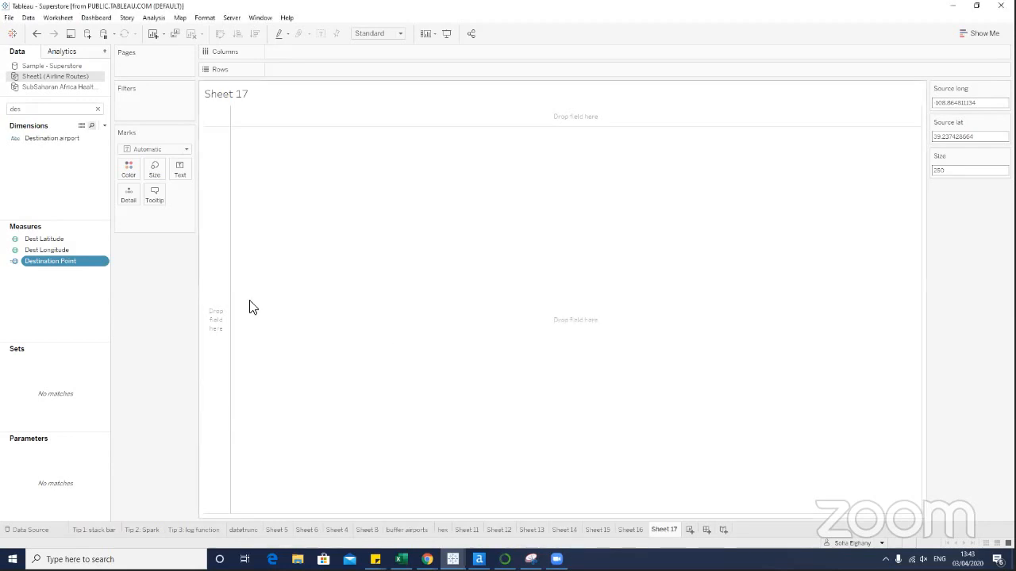
Clear the field search, review the select point and Size arguments of the buffer select calculation, and close it with the formula as it is.
{"action": "left_click", "coordinate": [99, 109]}
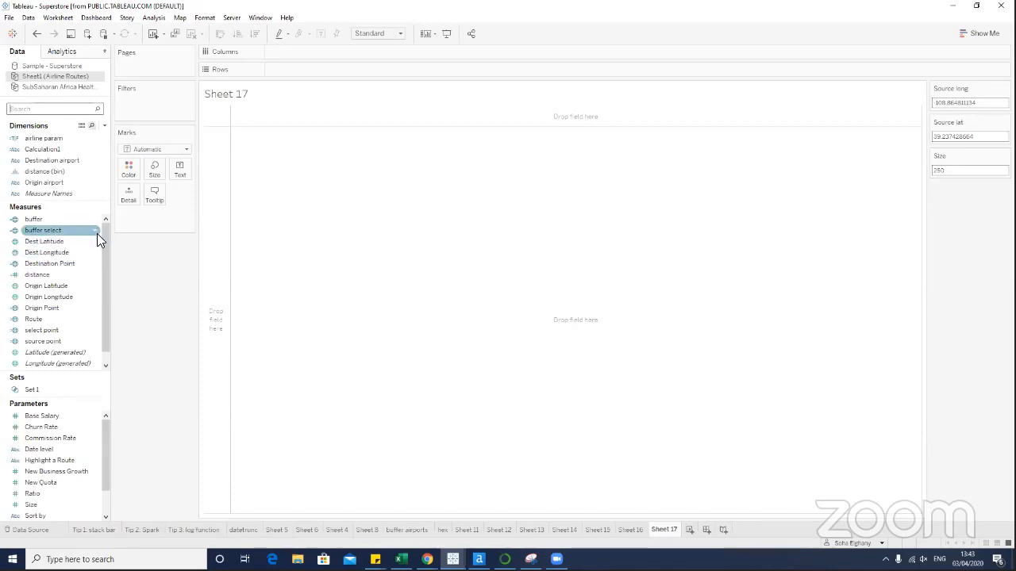
{"action": "right_click", "coordinate": [98, 238]}
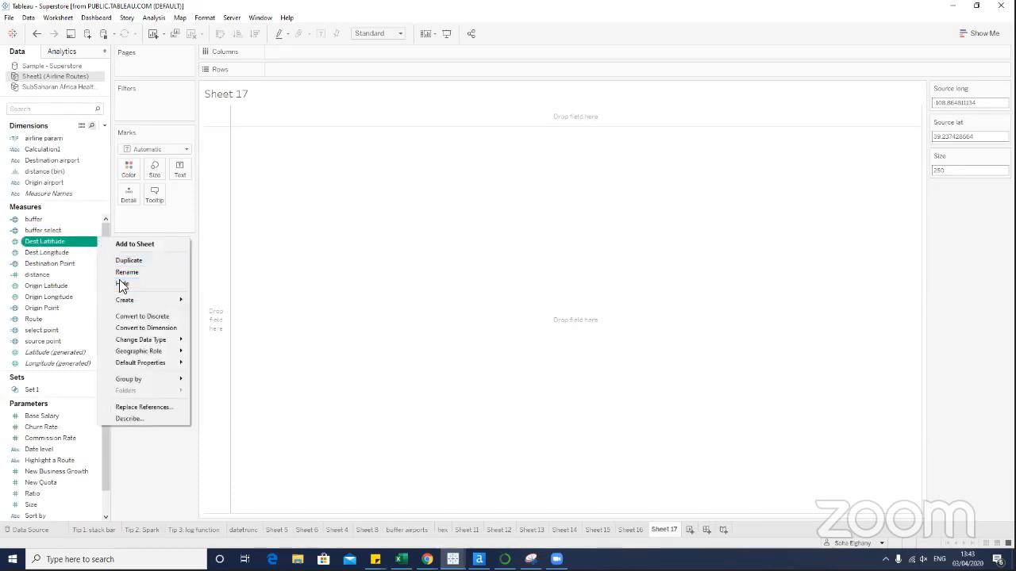
{"action": "left_click", "coordinate": [73, 231]}
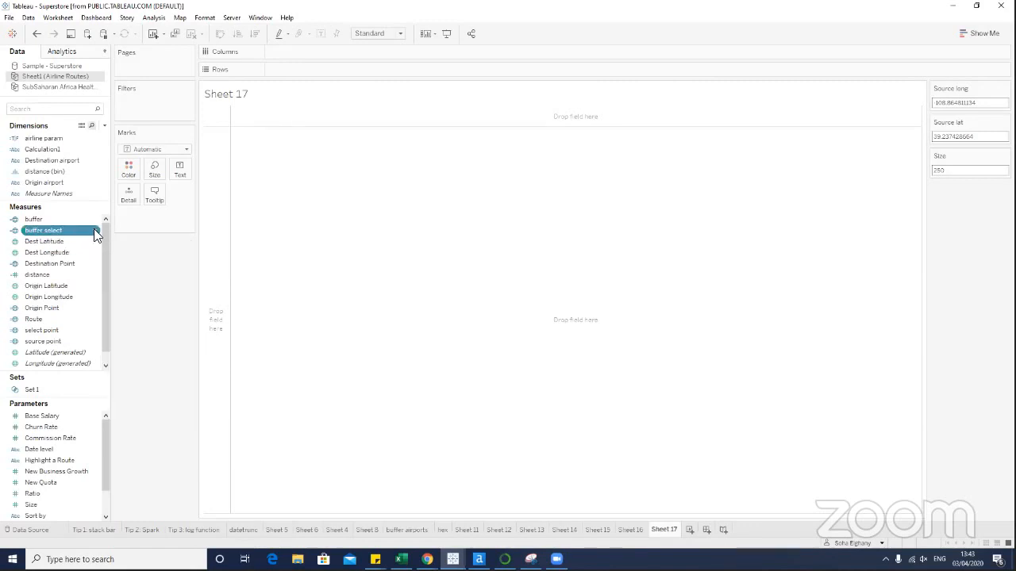
{"action": "left_click", "coordinate": [95, 231]}
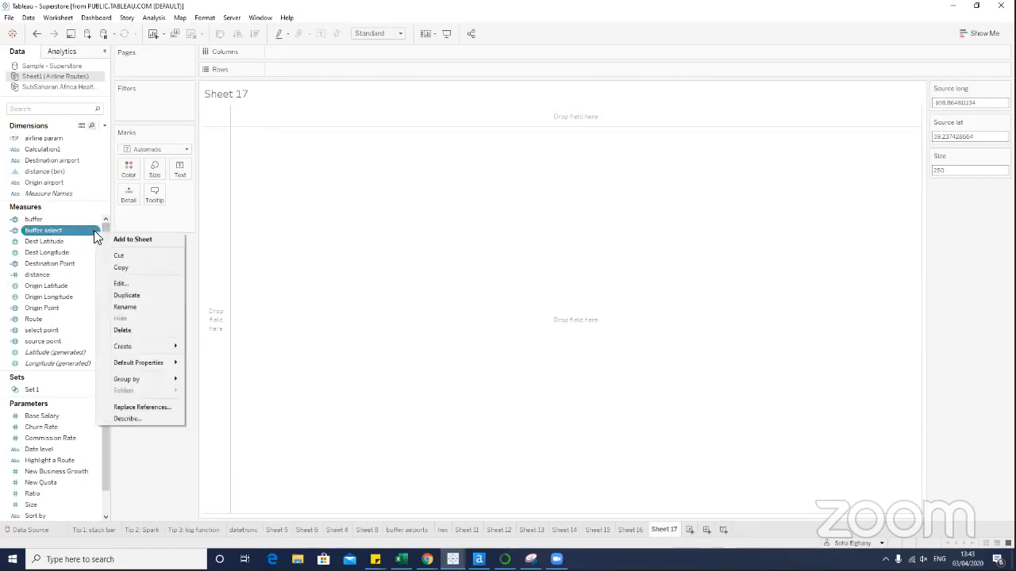
{"action": "left_click", "coordinate": [122, 283]}
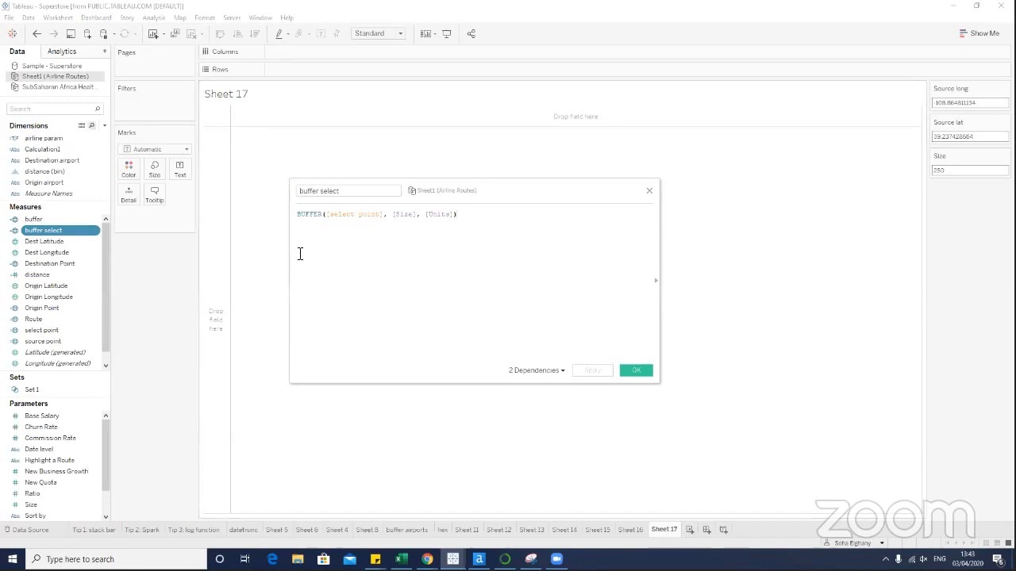
{"action": "left_click", "coordinate": [355, 214]}
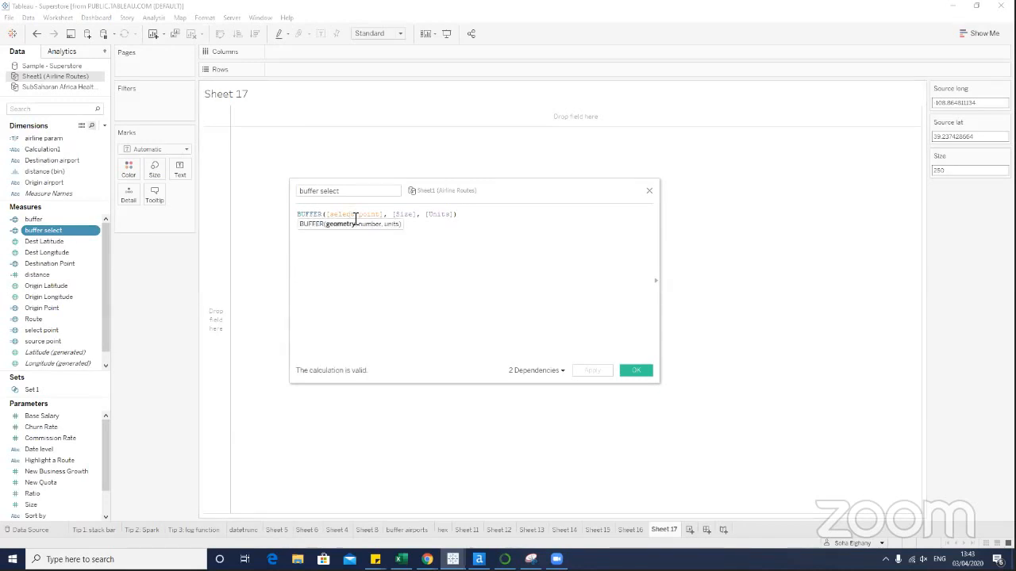
{"action": "left_click", "coordinate": [660, 286]}
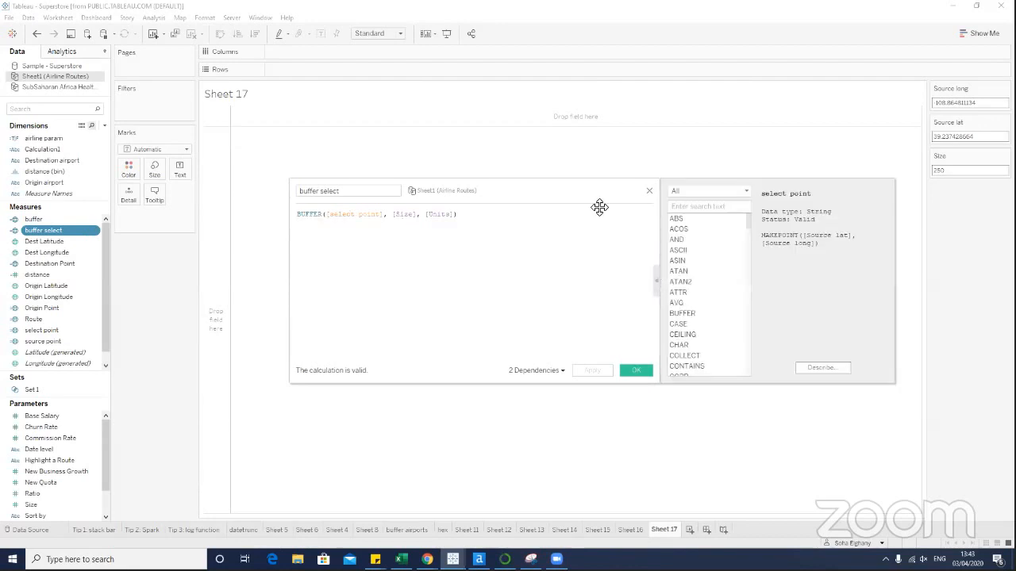
{"action": "left_click_drag", "start_coordinate": [585, 204], "coordinate": [526, 215]}
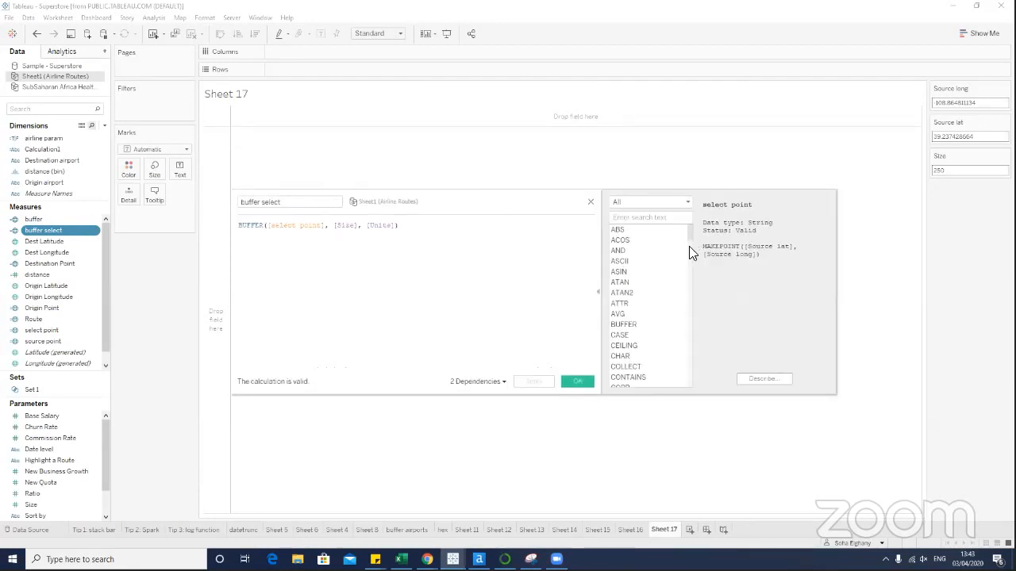
{"action": "left_click", "coordinate": [342, 225]}
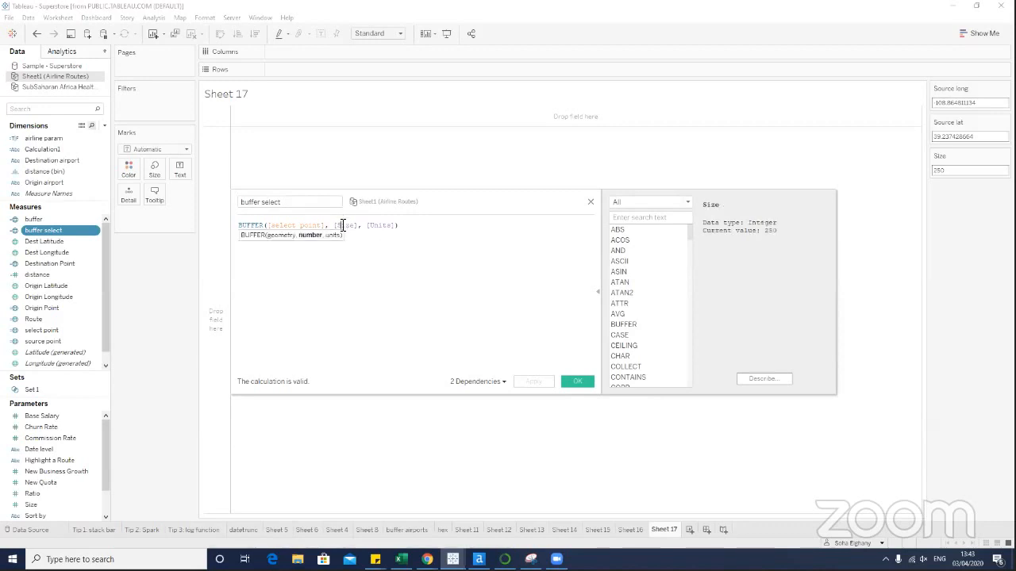
{"action": "left_click", "coordinate": [566, 376]}
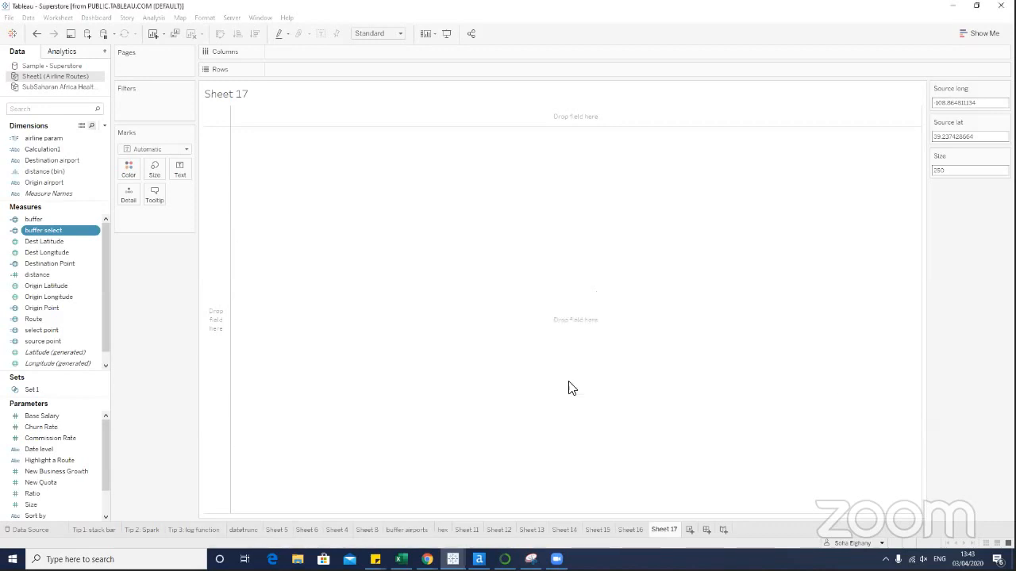
Plot the Destination Point measure on the empty Sheet 17 as a map of airport points.
{"action": "left_click", "coordinate": [62, 264]}
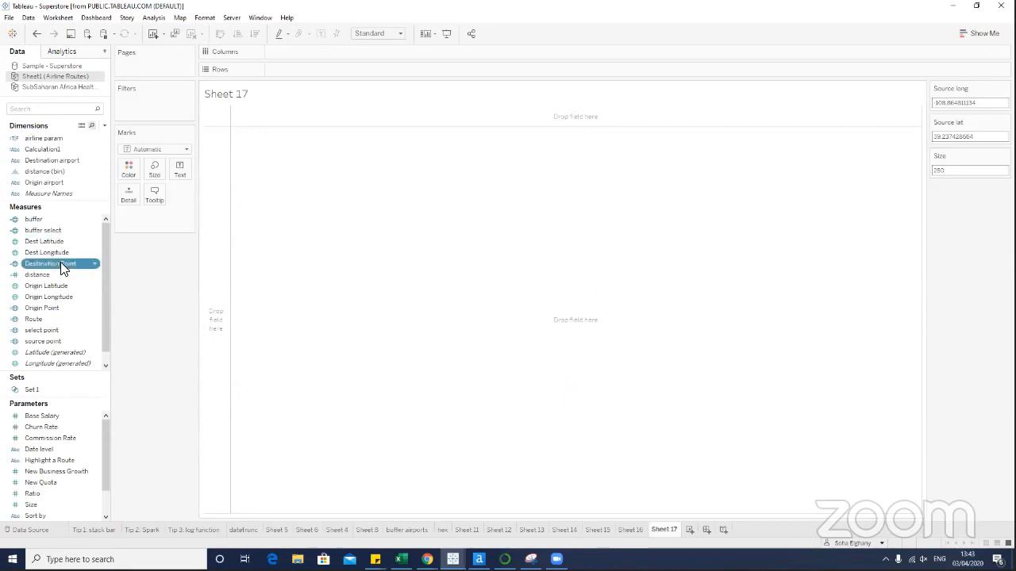
{"action": "double_click", "coordinate": [62, 264]}
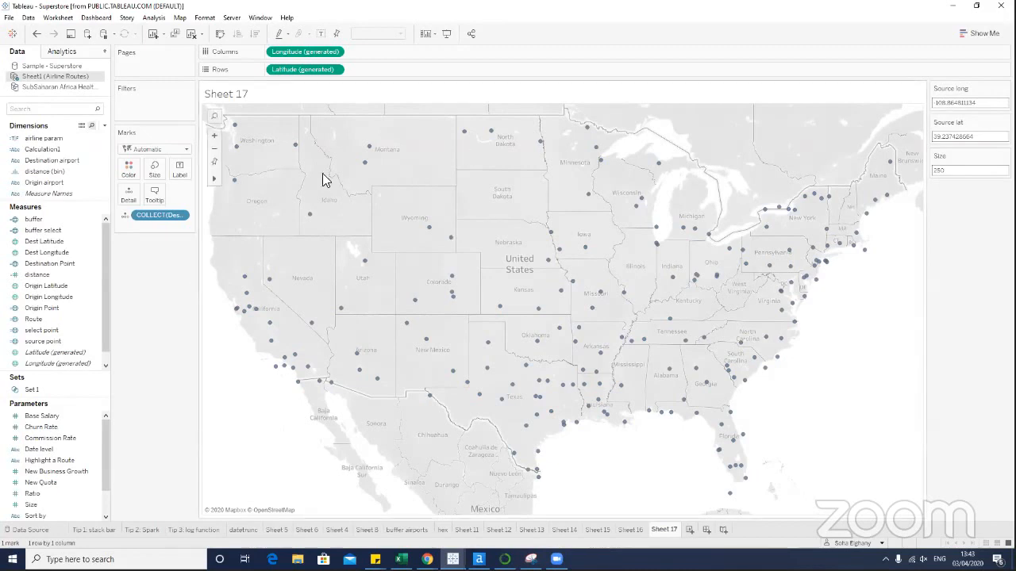
{"action": "left_click", "coordinate": [129, 174]}
{"action": "left_click", "coordinate": [135, 351]}
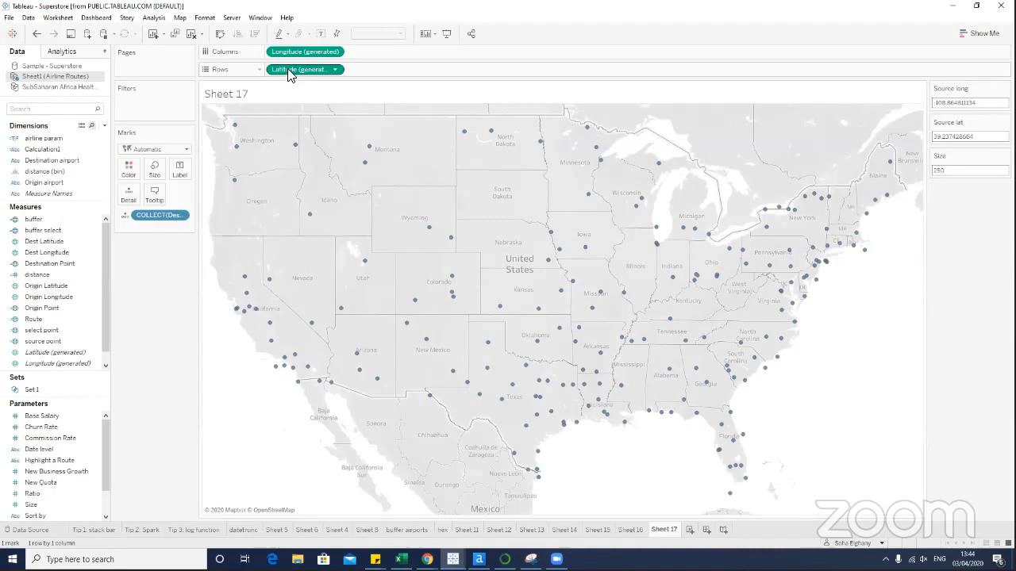
Duplicate the Latitude (generated) field on Rows for a second map and switch to that copy's marks settings.
{"action": "left_click_drag", "start_coordinate": [289, 73], "coordinate": [379, 69]}
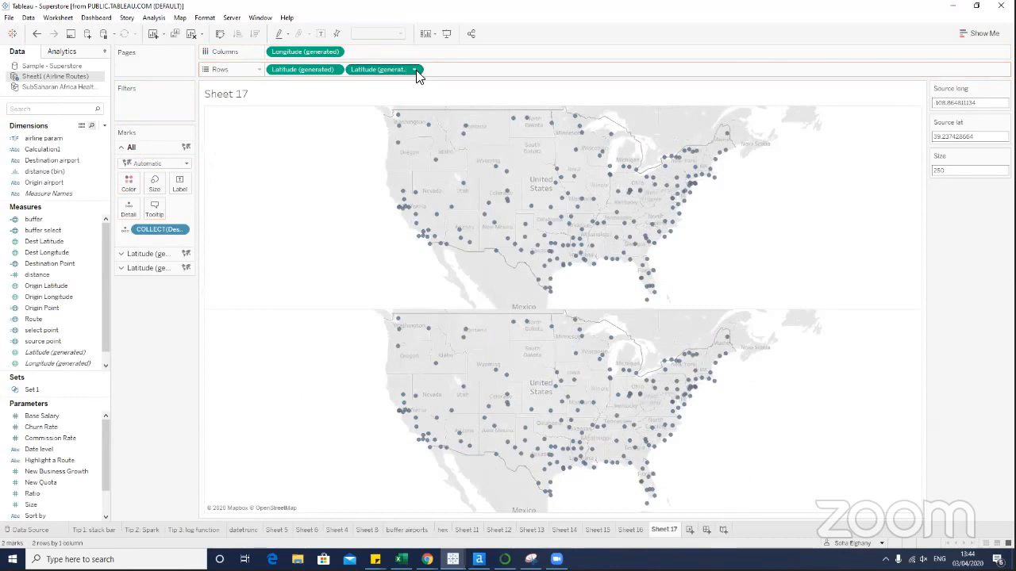
{"action": "left_click", "coordinate": [401, 70]}
{"action": "left_click", "coordinate": [382, 73]}
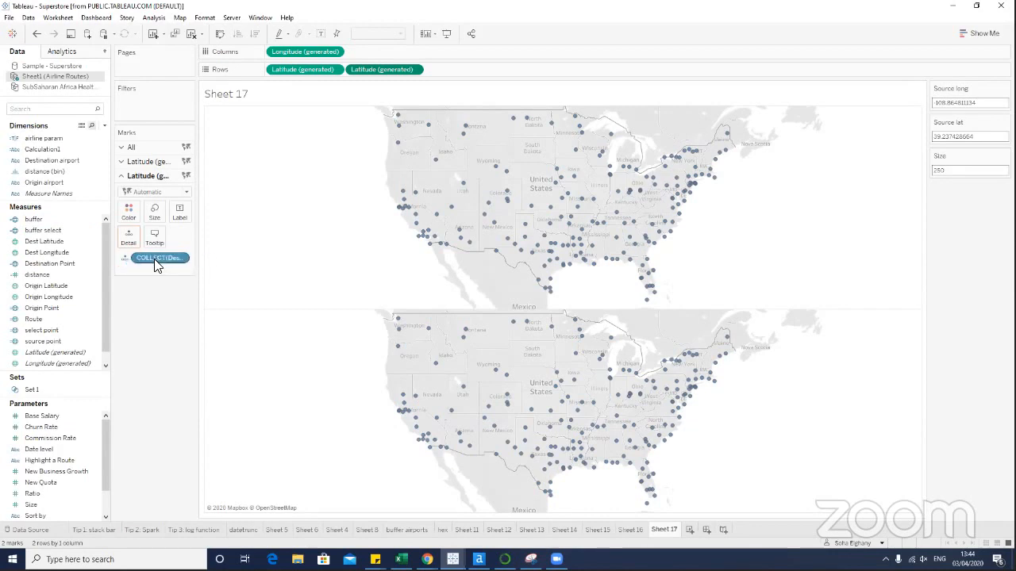
Replace Destination Point with buffer select on the second map and combine both maps as a dual axis.
{"action": "left_click_drag", "start_coordinate": [156, 265], "coordinate": [157, 263]}
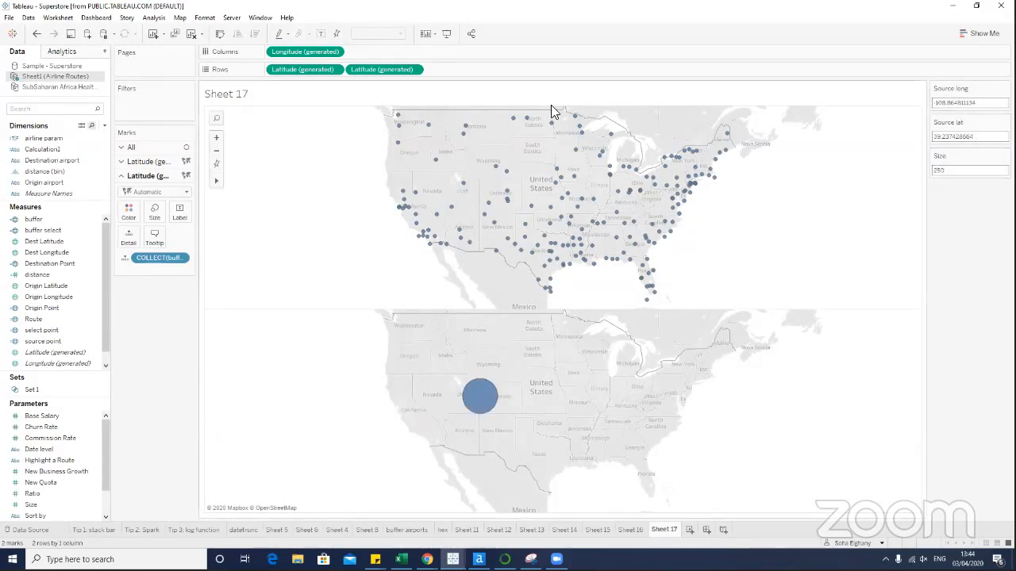
{"action": "left_click", "coordinate": [413, 69]}
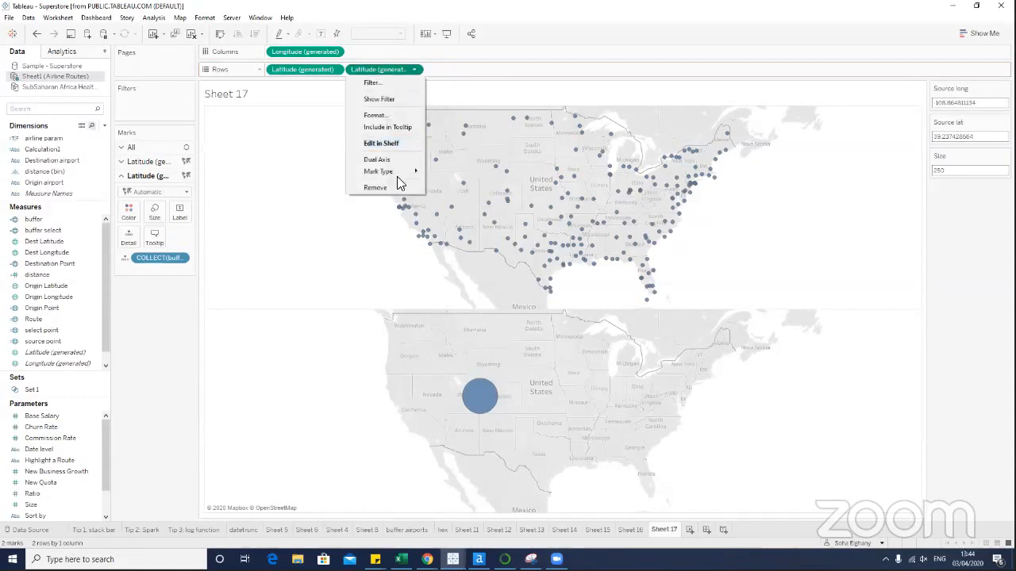
{"action": "left_click", "coordinate": [381, 158]}
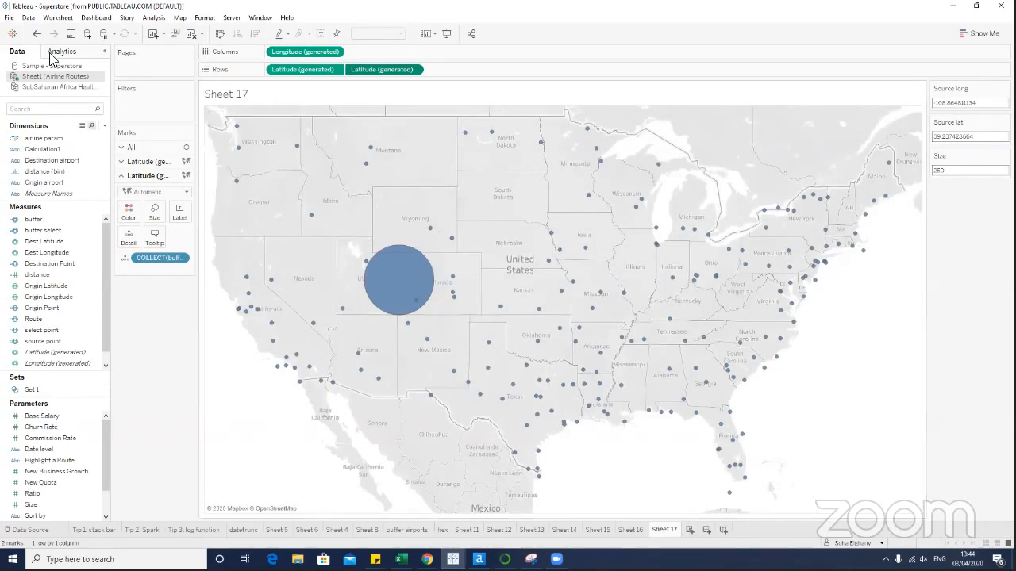
Add a change parameter action named "lat" to the worksheet with Source lat as its target parameter.
{"action": "left_click", "coordinate": [52, 19]}
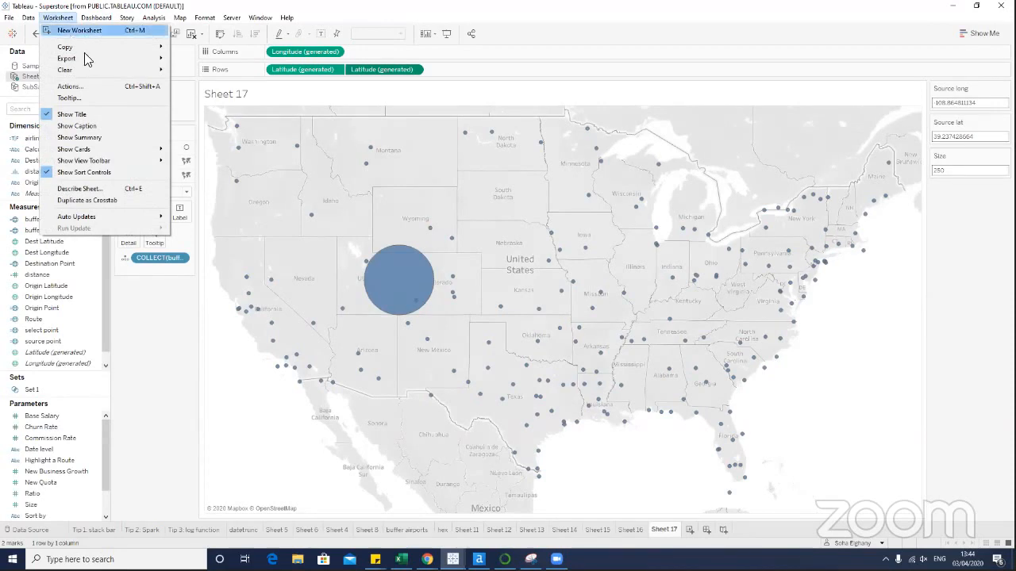
{"action": "left_click", "coordinate": [108, 86]}
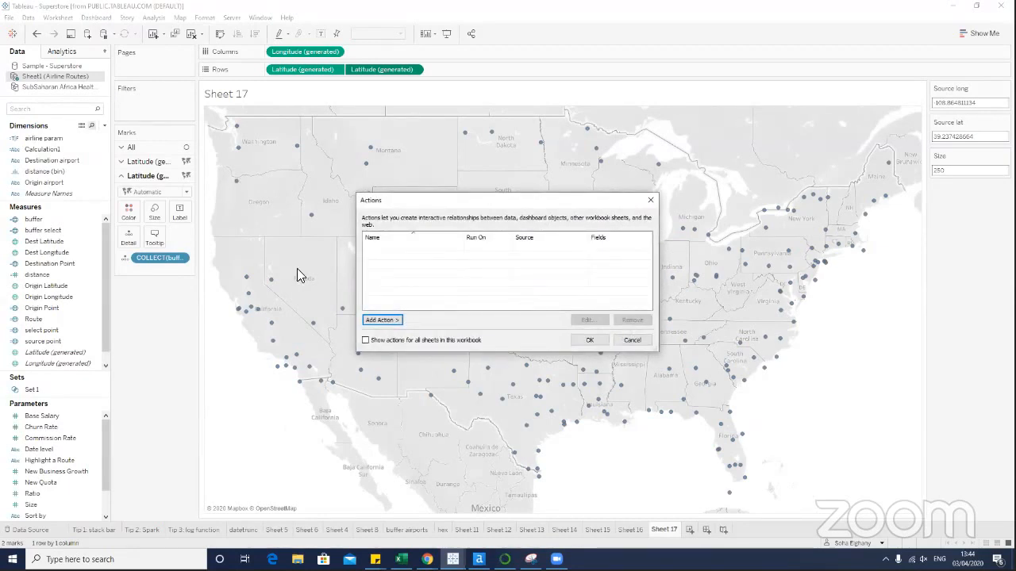
{"action": "left_click", "coordinate": [381, 320]}
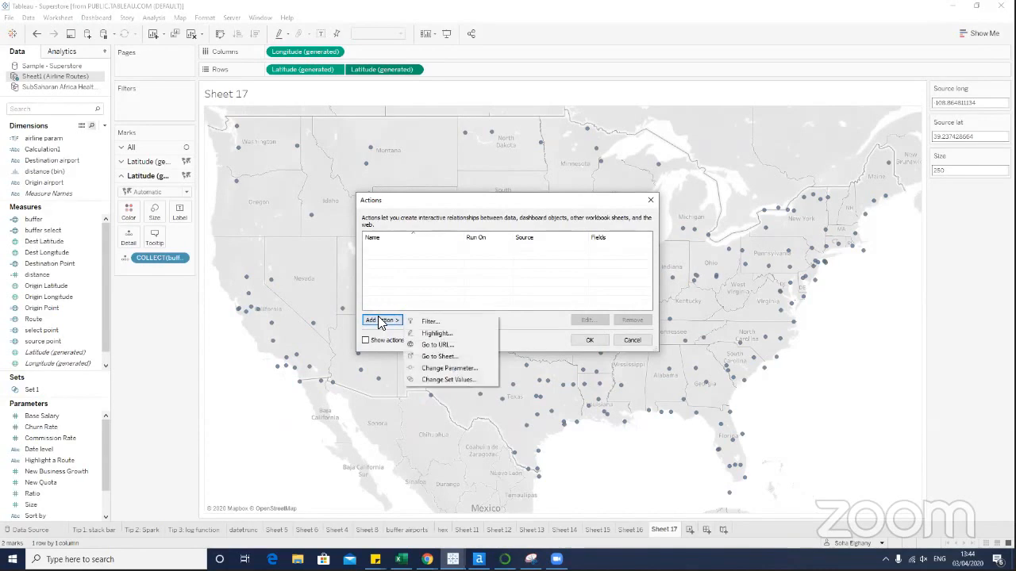
{"action": "left_click", "coordinate": [449, 368]}
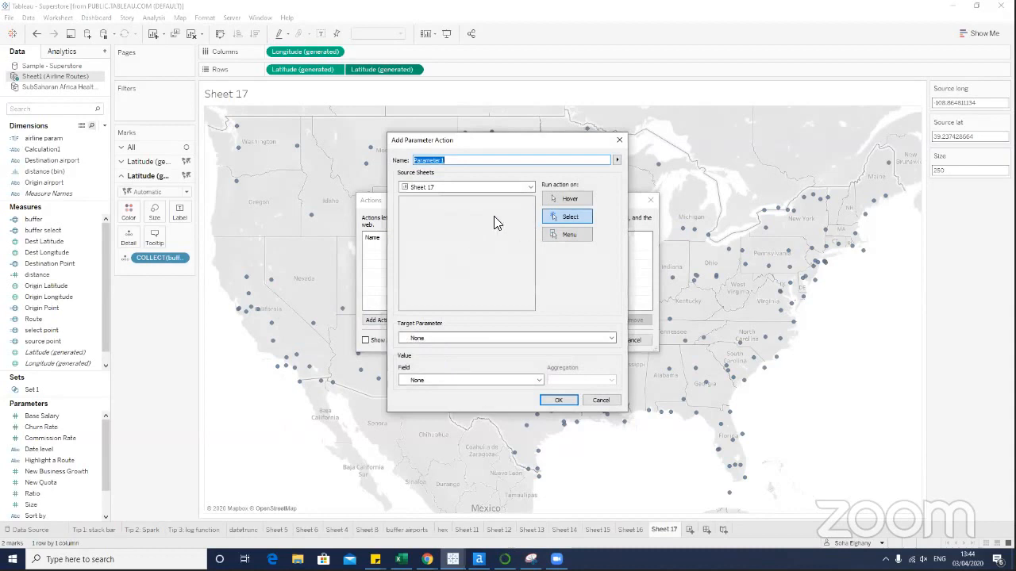
{"action": "left_click", "coordinate": [438, 339]}
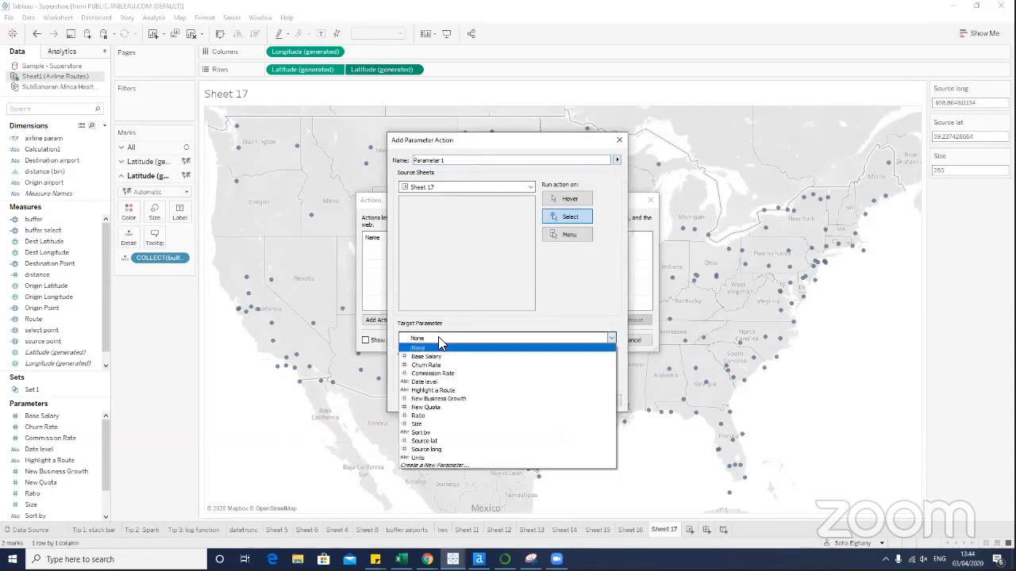
{"action": "left_click", "coordinate": [436, 449]}
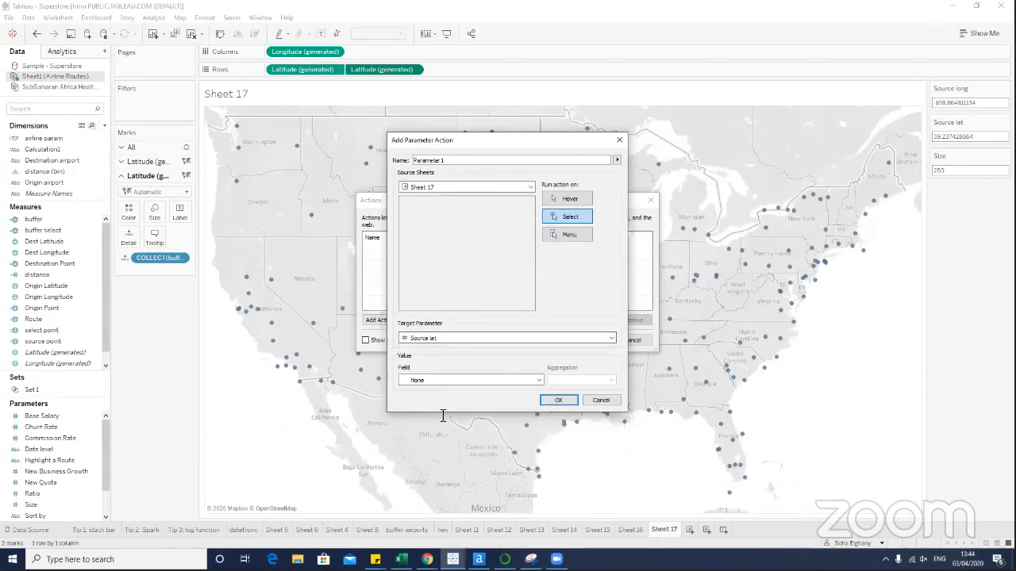
{"action": "triple_click", "coordinate": [477, 160]}
{"action": "type", "text": "lat"}
Set the lat action's value field to Latitude (generated) with aggregation None and save the action.
{"action": "left_click", "coordinate": [429, 379]}
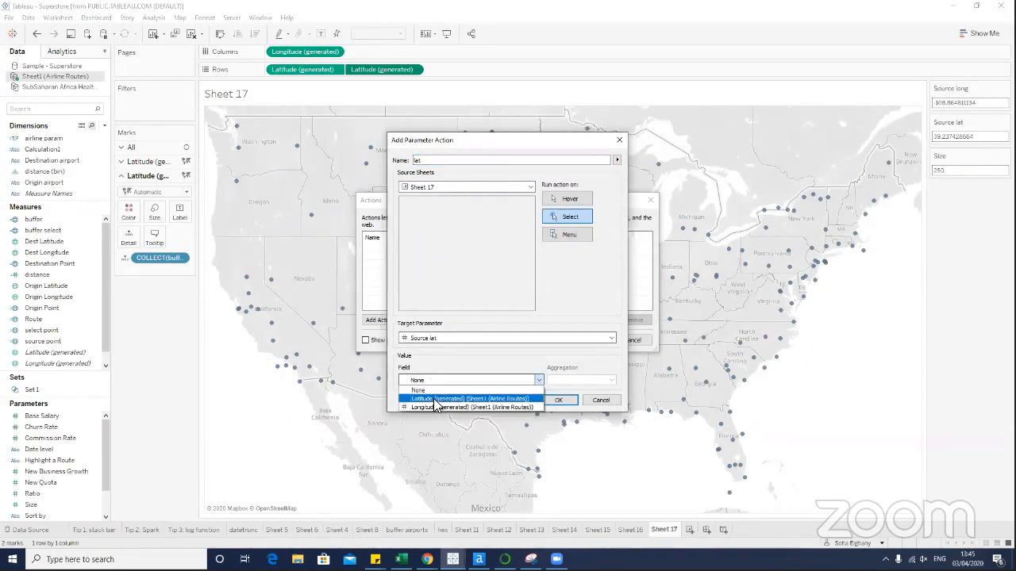
{"action": "left_click", "coordinate": [434, 400]}
{"action": "left_click", "coordinate": [565, 381]}
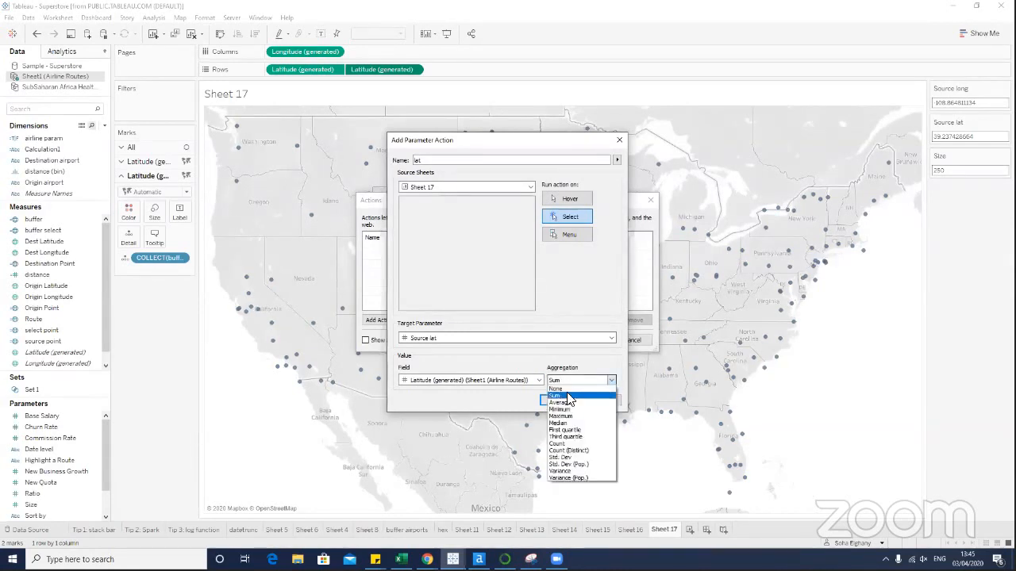
{"action": "left_click", "coordinate": [556, 389]}
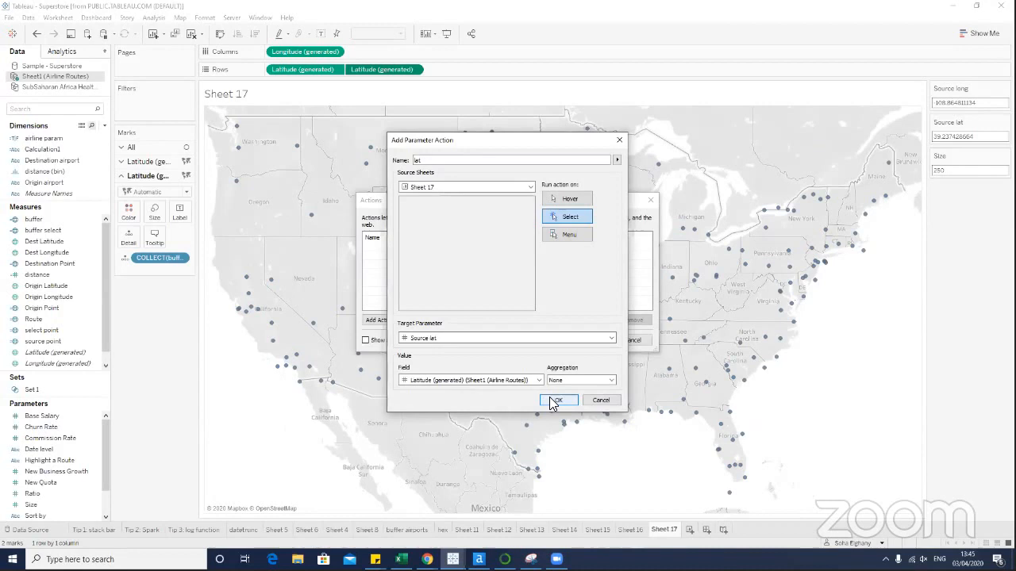
{"action": "left_click", "coordinate": [553, 401]}
Add a second change parameter action named "long" with Source long as its target parameter.
{"action": "left_click", "coordinate": [381, 319]}
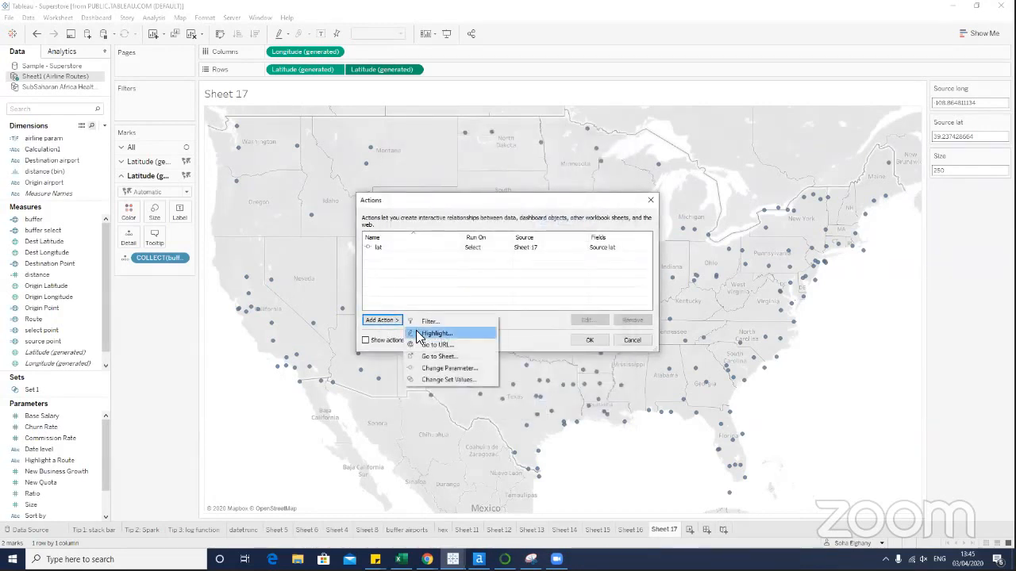
{"action": "left_click", "coordinate": [447, 368]}
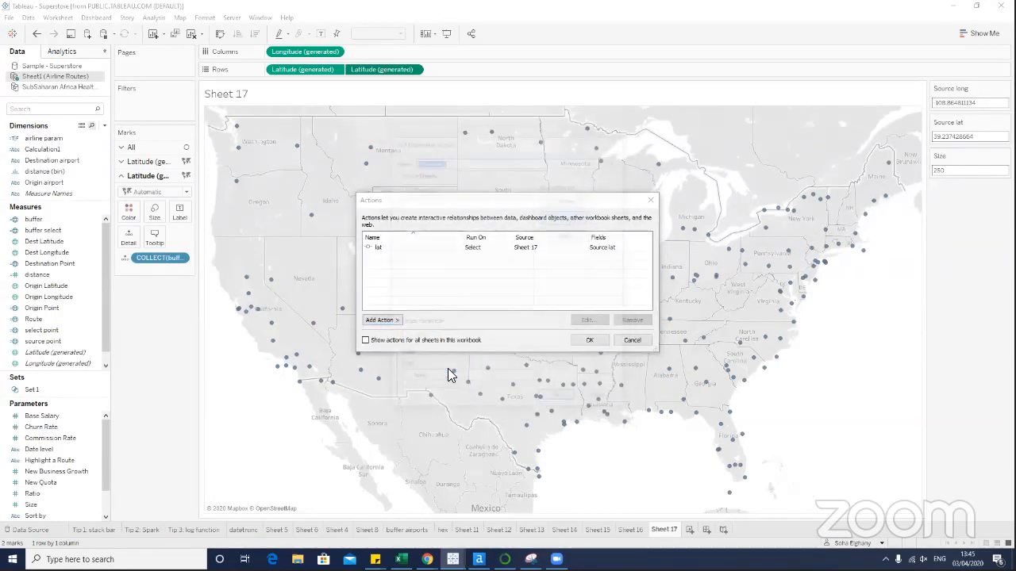
{"action": "type", "text": "long"}
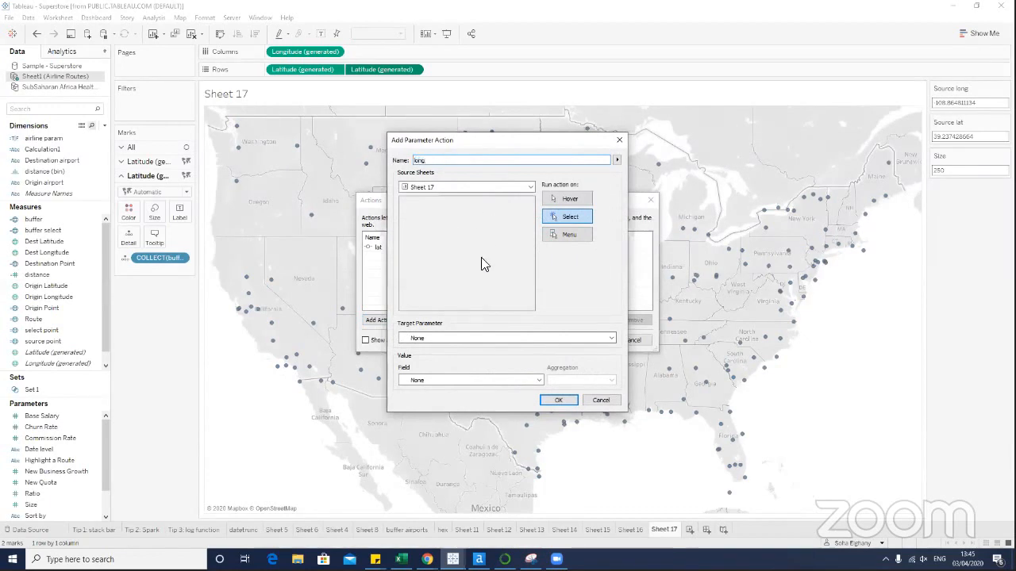
{"action": "left_click", "coordinate": [433, 341]}
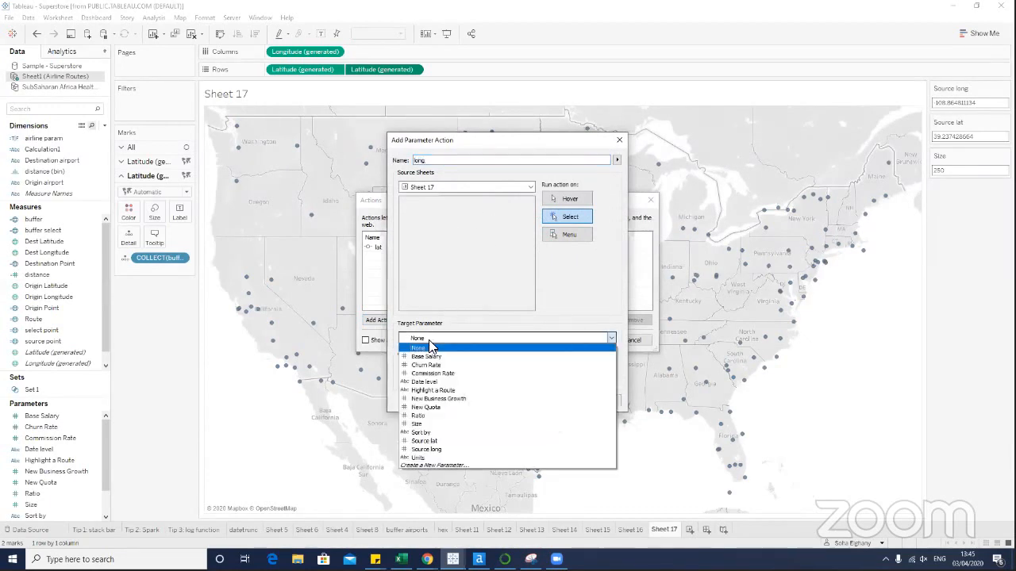
{"action": "left_click", "coordinate": [428, 449]}
Set the long action's value field to Longitude (generated) with aggregation None and save the action.
{"action": "left_click", "coordinate": [423, 381]}
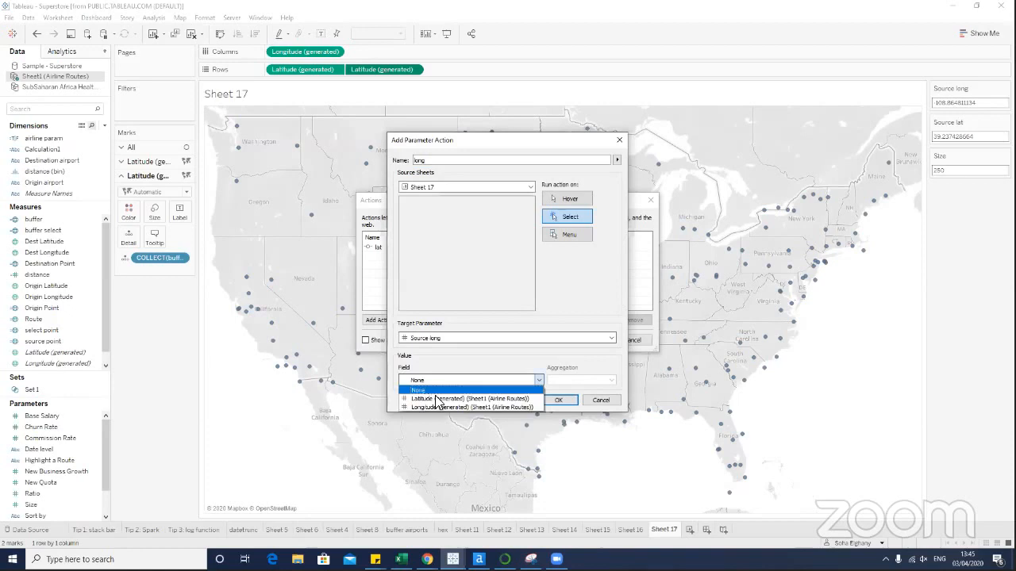
{"action": "left_click", "coordinate": [440, 408]}
{"action": "left_click", "coordinate": [553, 383]}
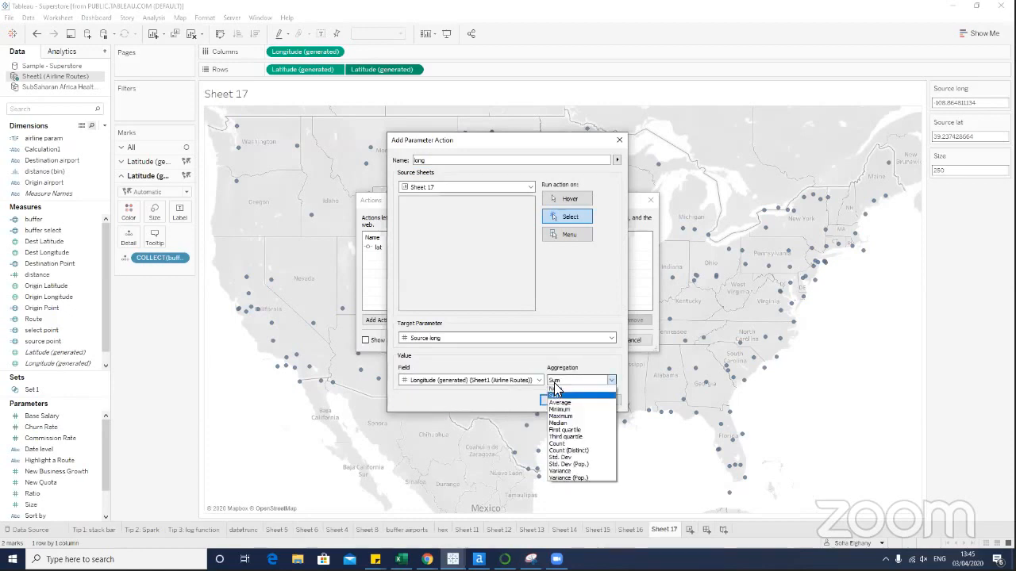
{"action": "left_click", "coordinate": [559, 389]}
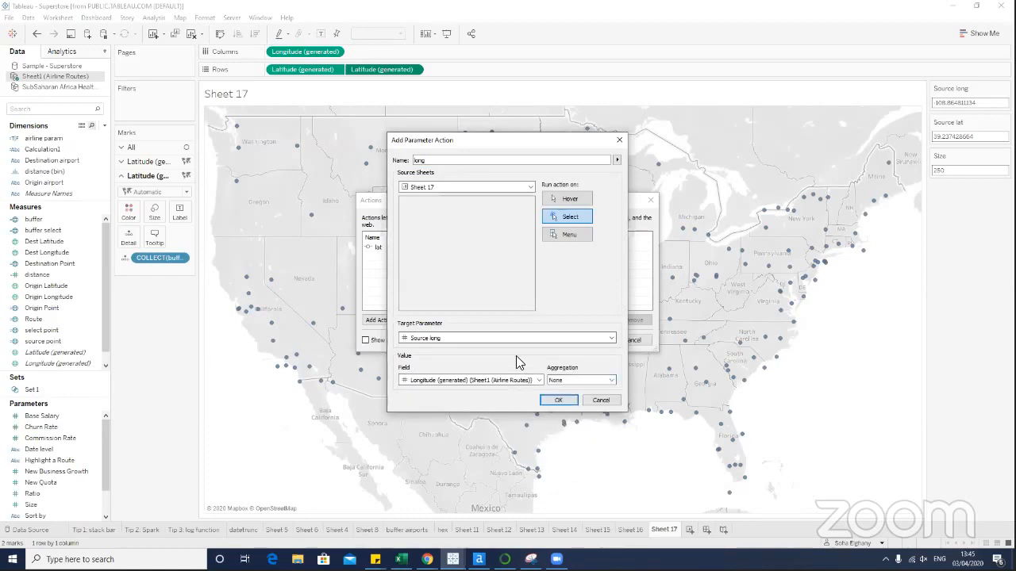
{"action": "left_click", "coordinate": [558, 400]}
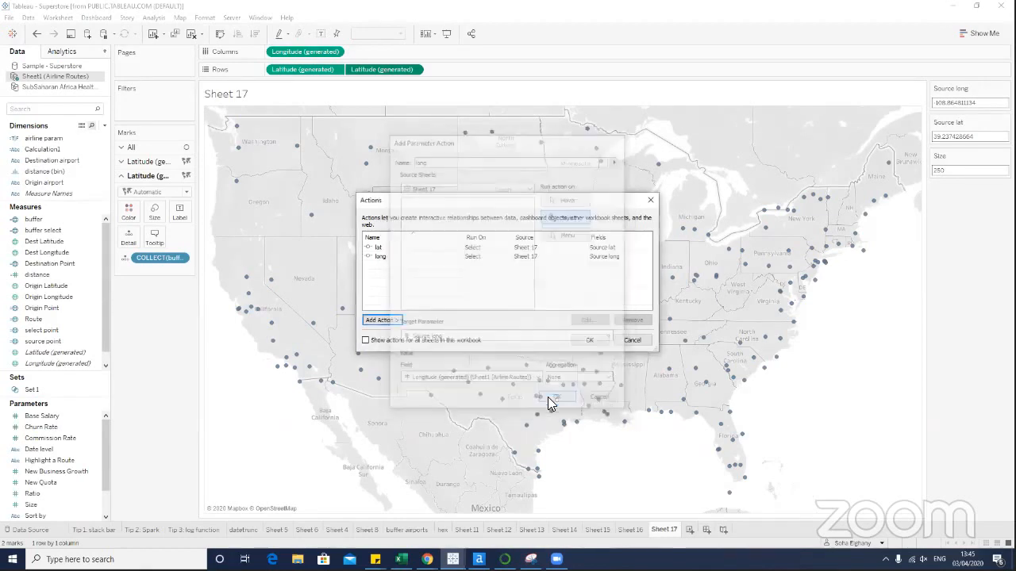
Save the worksheet's lat and long actions and select airports on the map to reposition the buffer.
{"action": "left_click", "coordinate": [588, 340]}
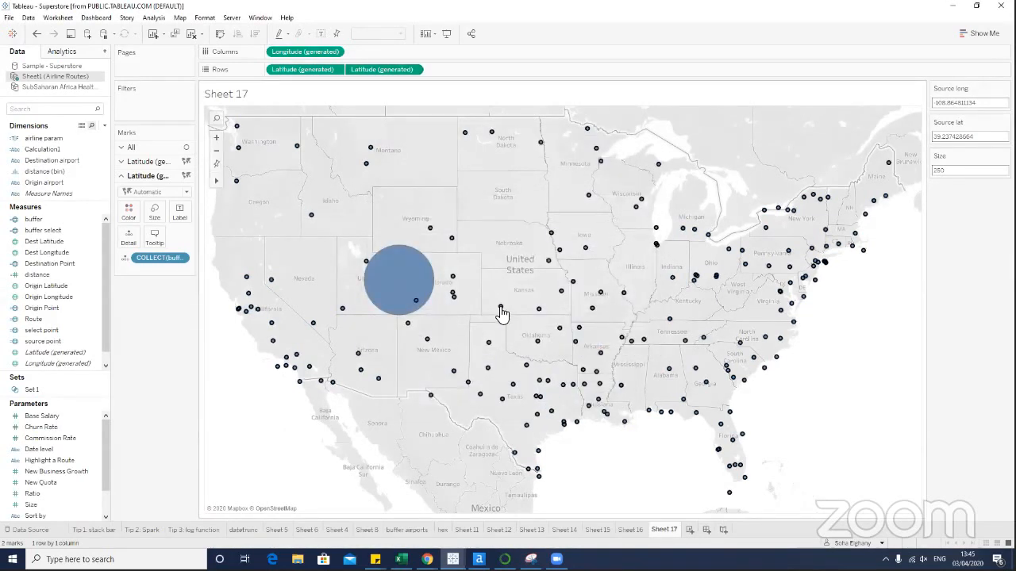
{"action": "left_click", "coordinate": [501, 310]}
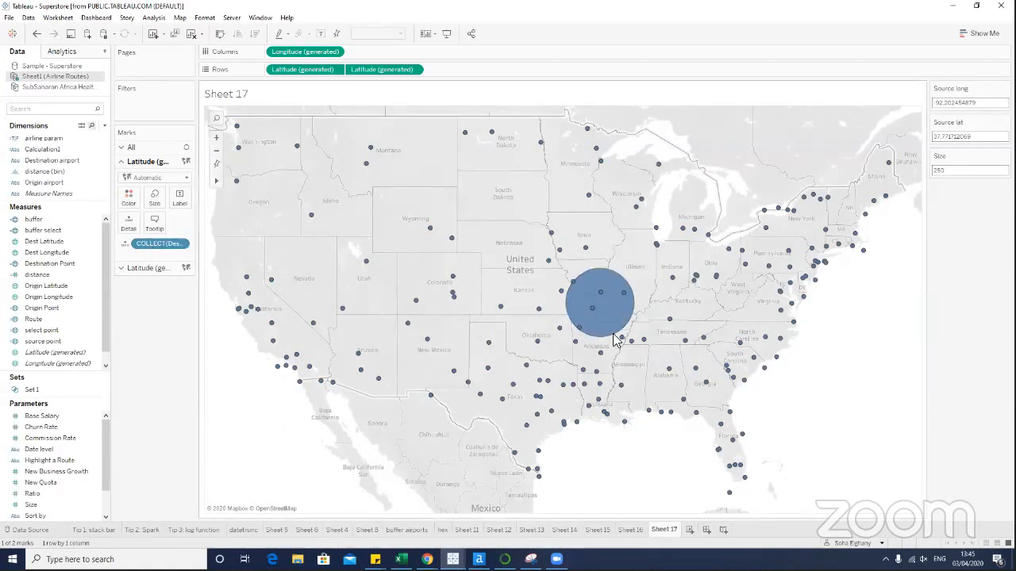
Resize the buffer by trying a Size parameter value of 400 and setting it to 100.
{"action": "left_click", "coordinate": [950, 170]}
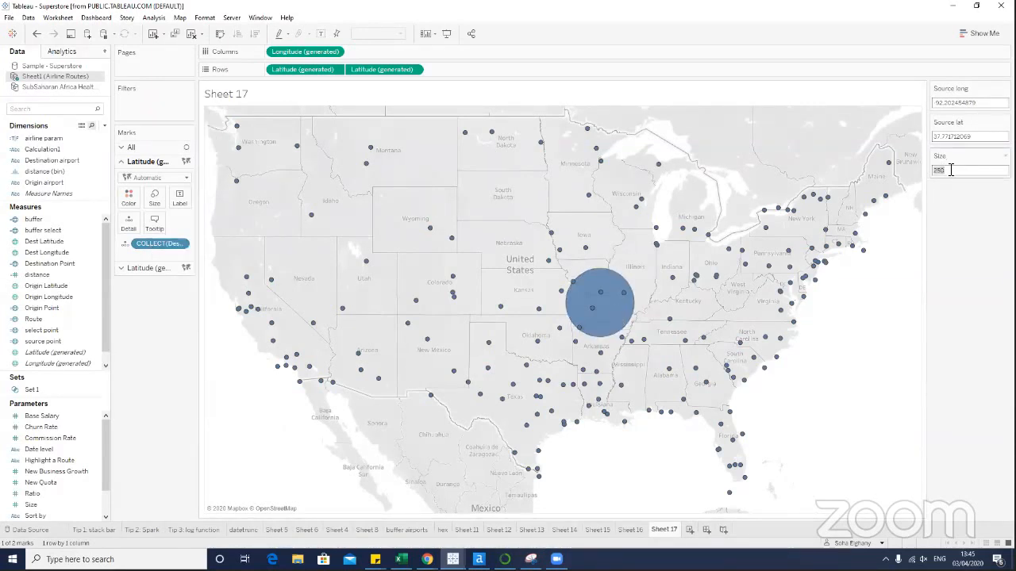
{"action": "type", "text": "400"}
{"action": "key", "text": "Return"}
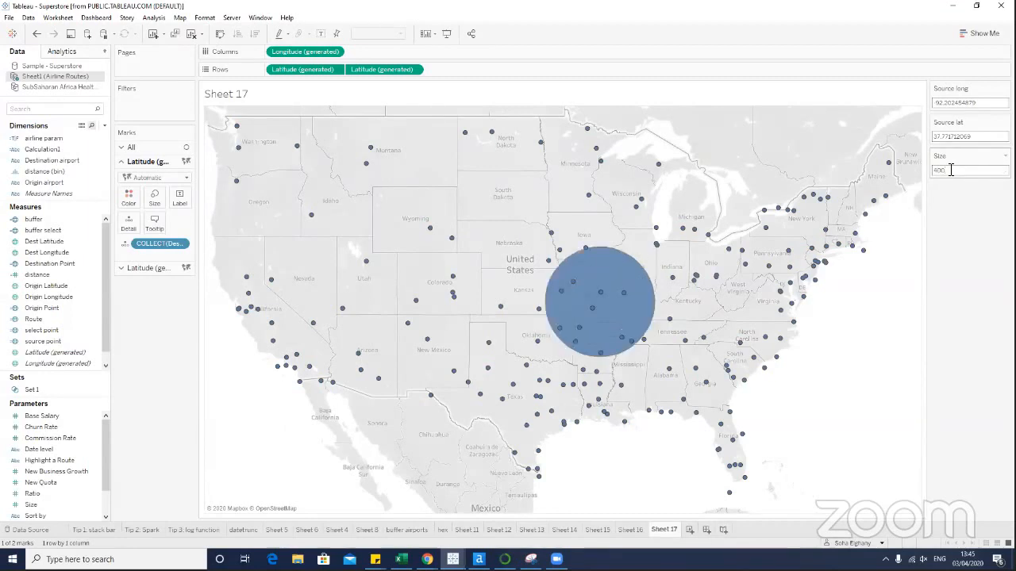
{"action": "left_click", "coordinate": [950, 170]}
{"action": "type", "text": "100"}
{"action": "key", "text": "Return"}
{"action": "left_click", "coordinate": [950, 170]}
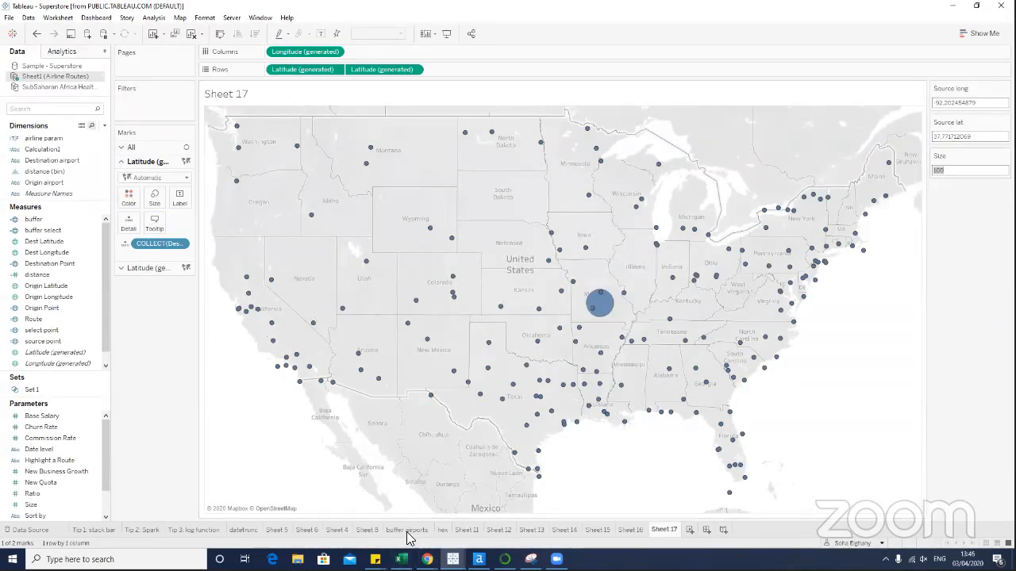
View the finished hex worksheet and add a new blank worksheet to the workbook.
{"action": "mouse_move", "coordinate": [407, 538]}
{"action": "mouse_move", "coordinate": [441, 539]}
{"action": "left_click", "coordinate": [443, 532]}
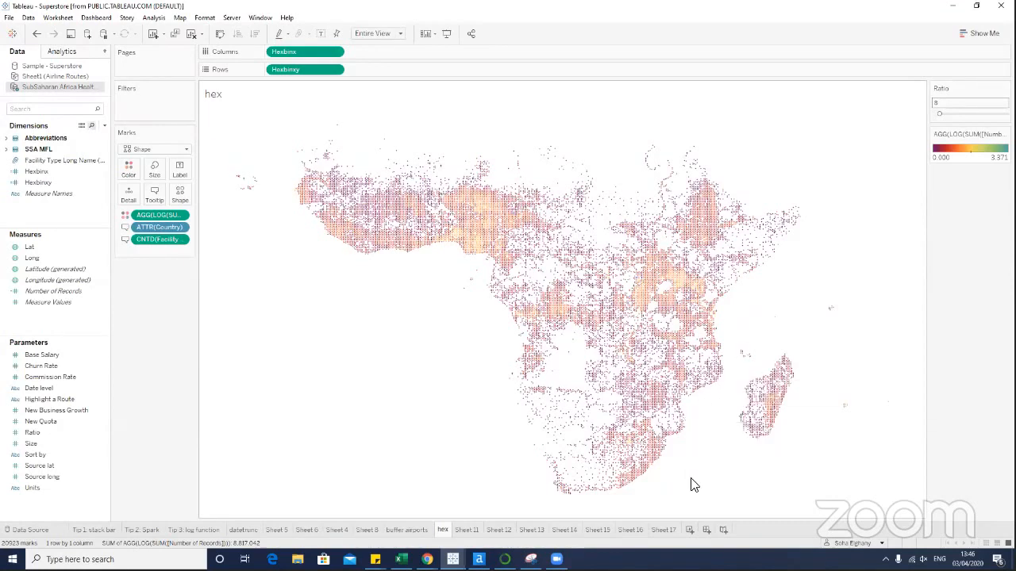
{"action": "left_click", "coordinate": [688, 530]}
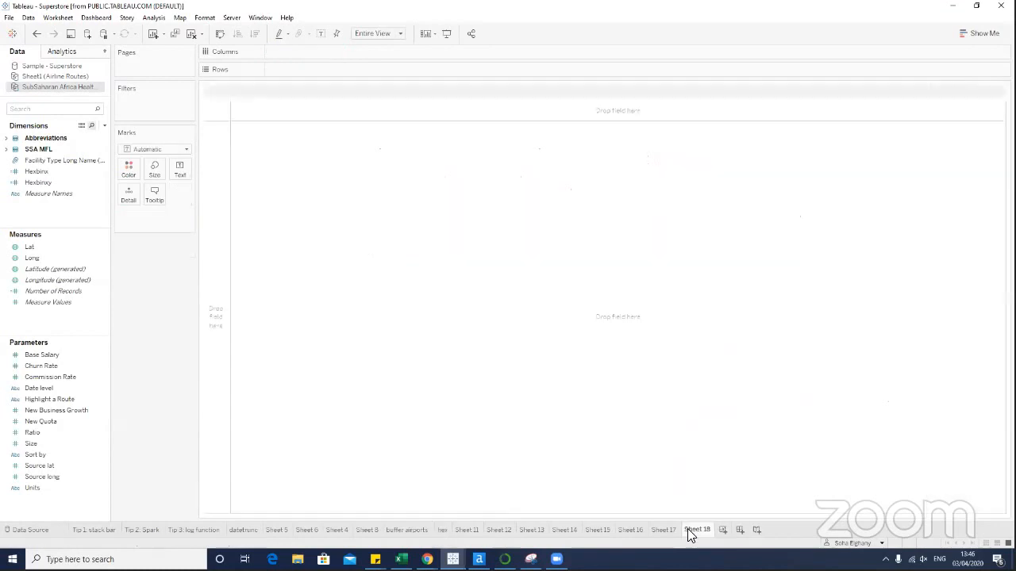
{"action": "left_click", "coordinate": [54, 106]}
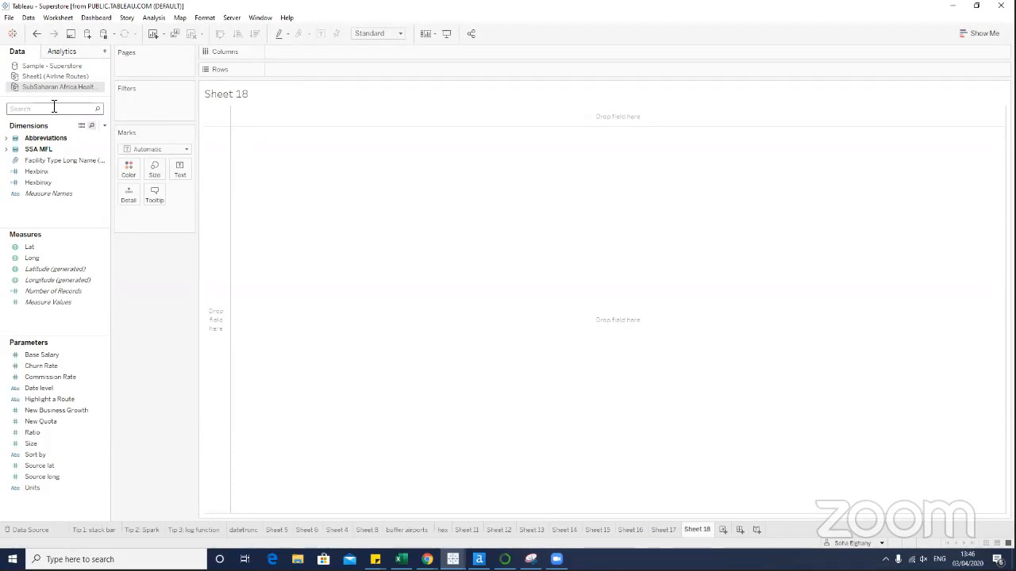
{"action": "left_click", "coordinate": [105, 127]}
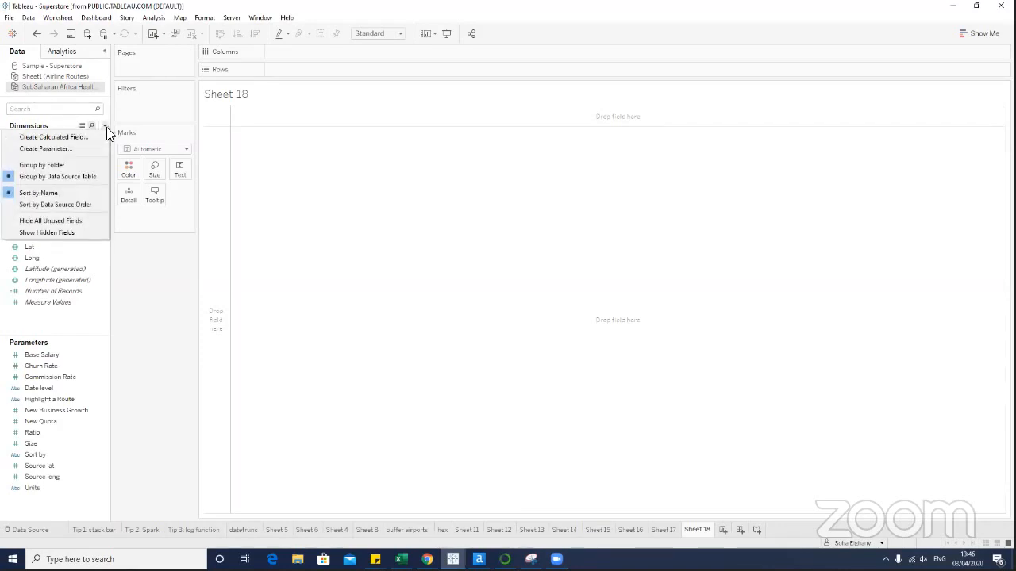
{"action": "left_click", "coordinate": [135, 372]}
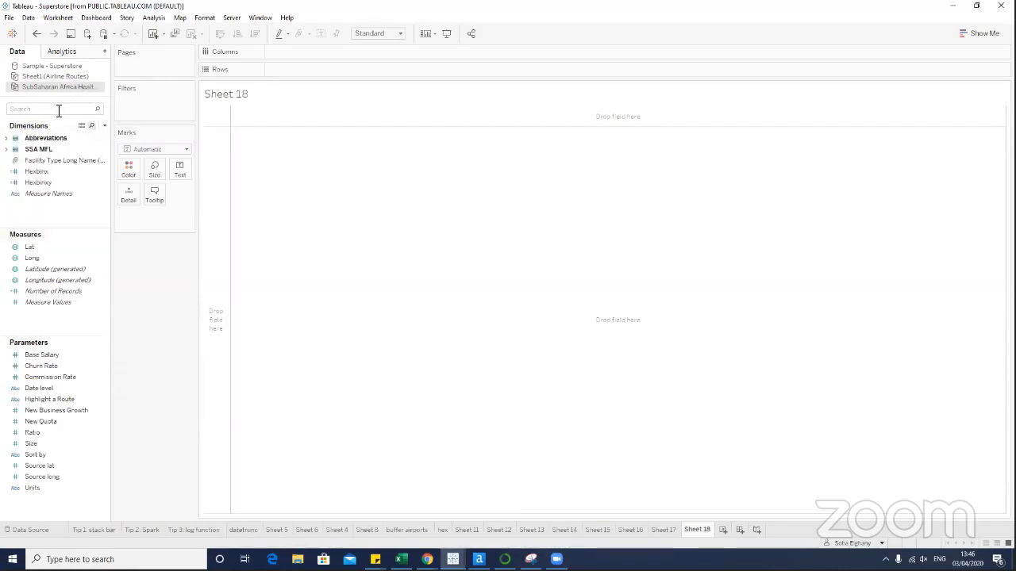
Search the data fields for "rati" and show the Ratio parameter's control on the worksheet.
{"action": "left_click", "coordinate": [59, 111]}
{"action": "type", "text": "rati"}
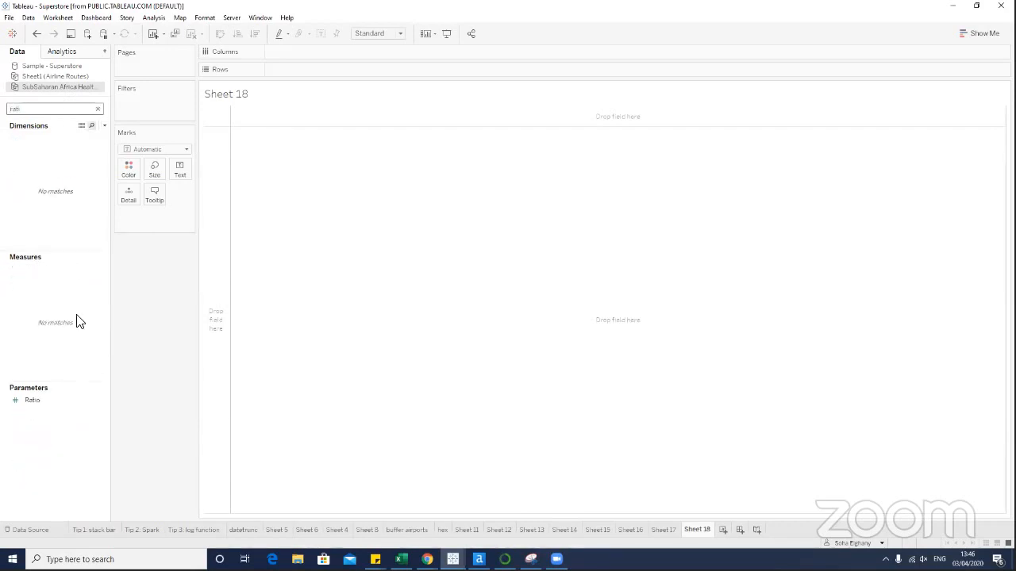
{"action": "left_click", "coordinate": [93, 403]}
{"action": "right_click", "coordinate": [101, 405]}
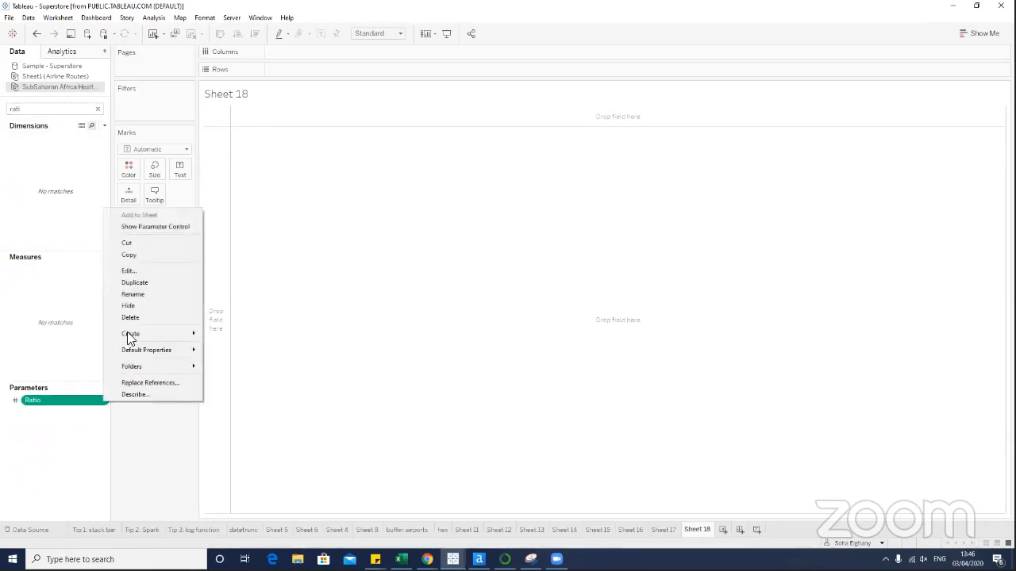
{"action": "left_click", "coordinate": [137, 227]}
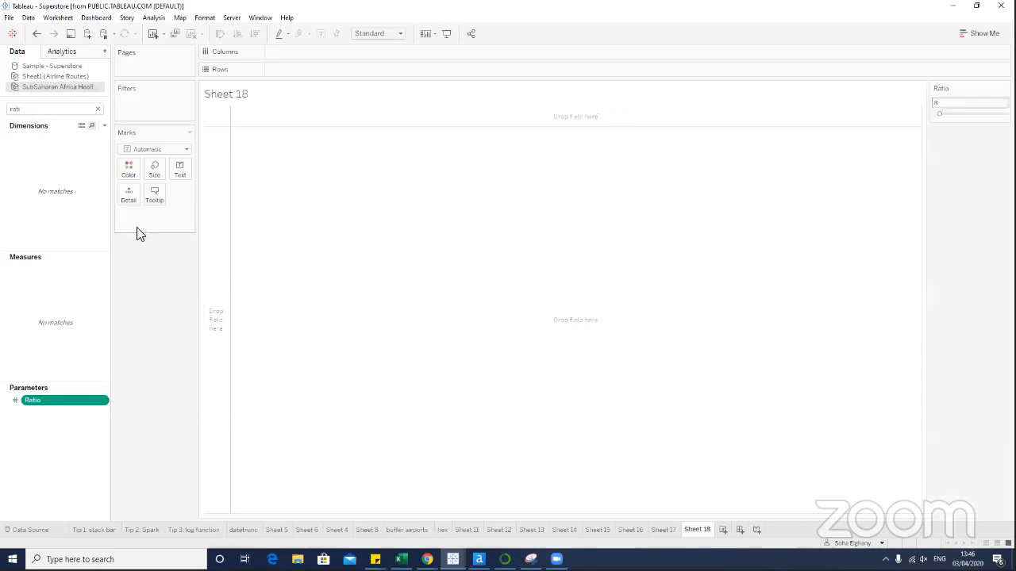
Open the Ratio parameter's definition to check its data type and range of values, and close it.
{"action": "right_click", "coordinate": [102, 402]}
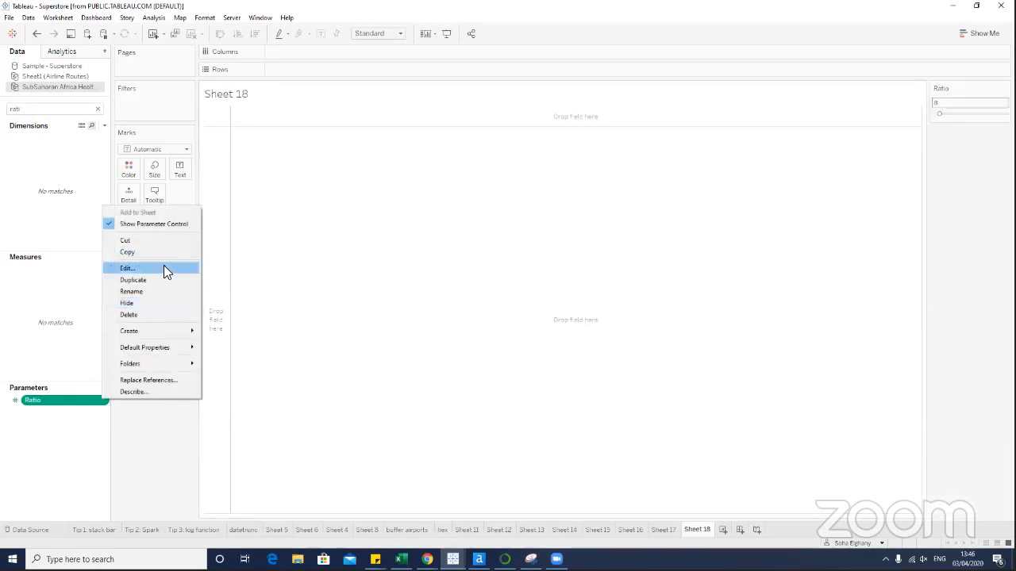
{"action": "left_click", "coordinate": [163, 268]}
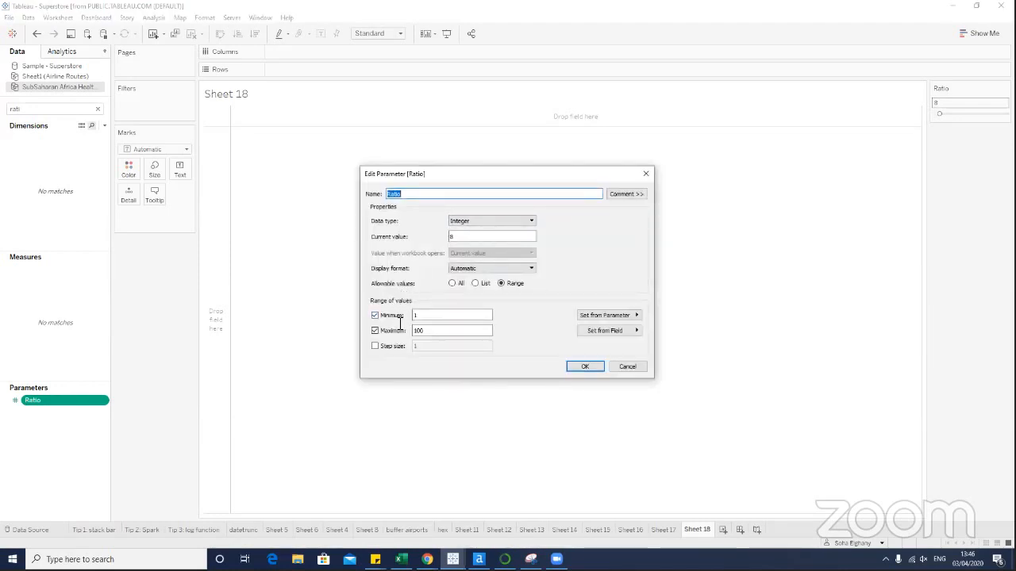
{"action": "left_click", "coordinate": [647, 173]}
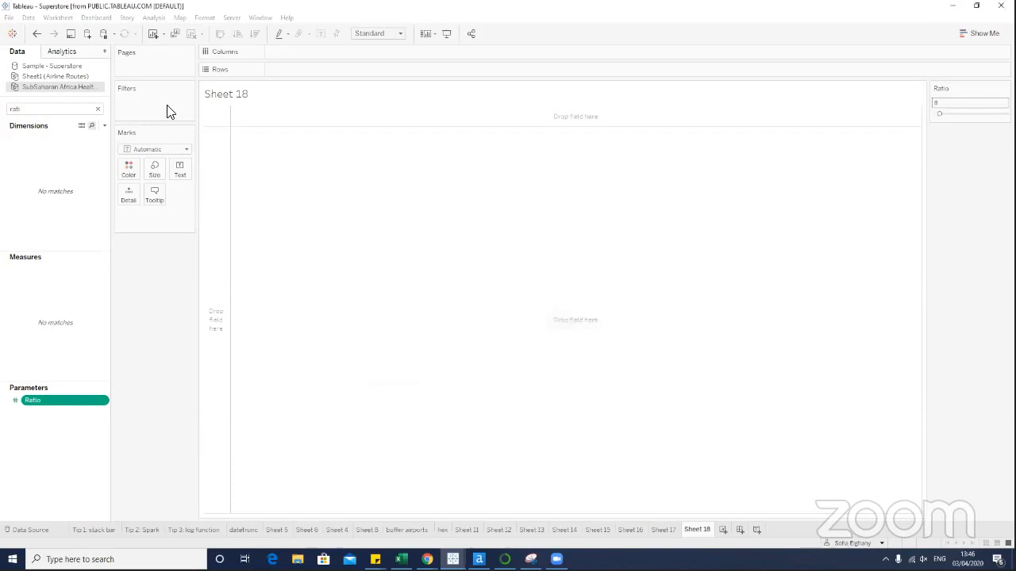
Clear the field search and create a calculated field named "hexbinx2" in the SubSaharan Africa health facilities data source.
{"action": "left_click", "coordinate": [54, 109]}
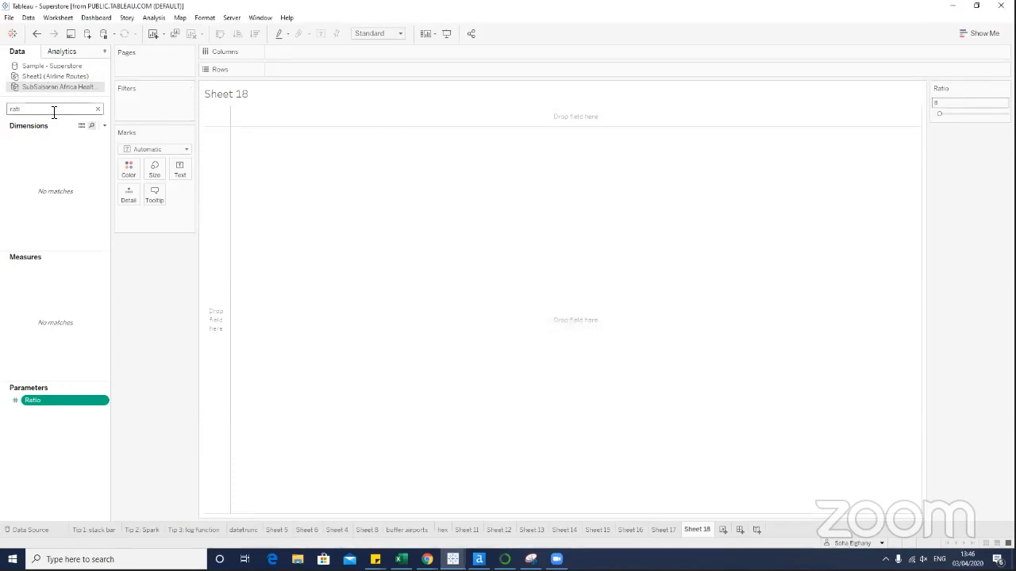
{"action": "key", "text": "BackSpace"}
{"action": "key", "text": "BackSpace"}
{"action": "key", "text": "BackSpace"}
{"action": "key", "text": "BackSpace"}
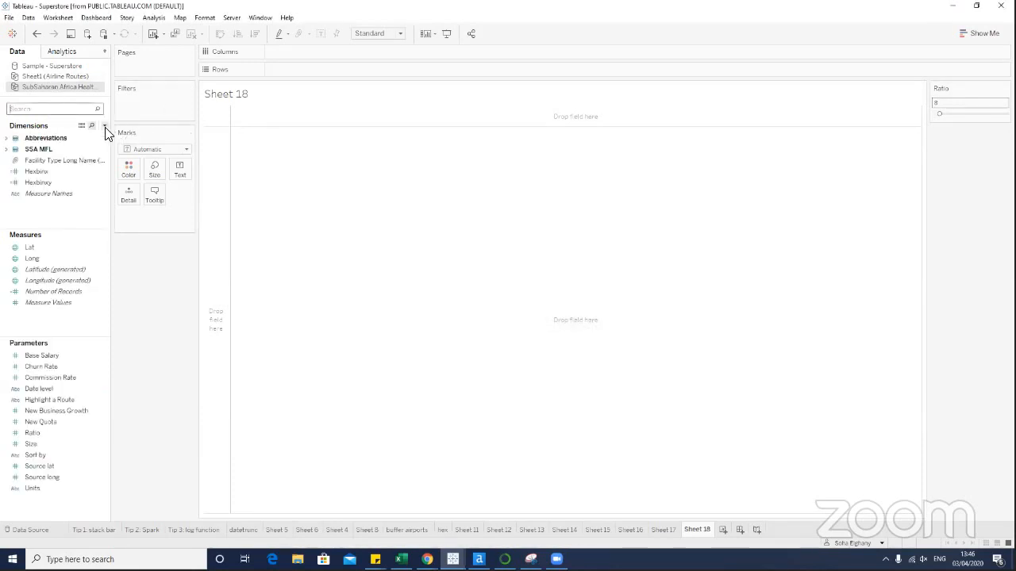
{"action": "left_click", "coordinate": [104, 126]}
{"action": "left_click", "coordinate": [54, 137]}
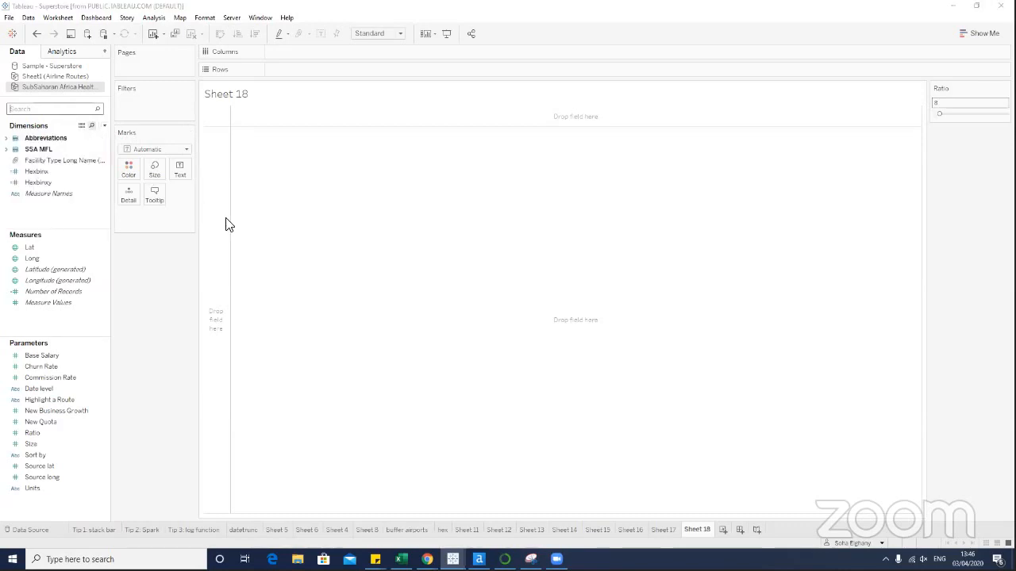
{"action": "type", "text": "tiex"}
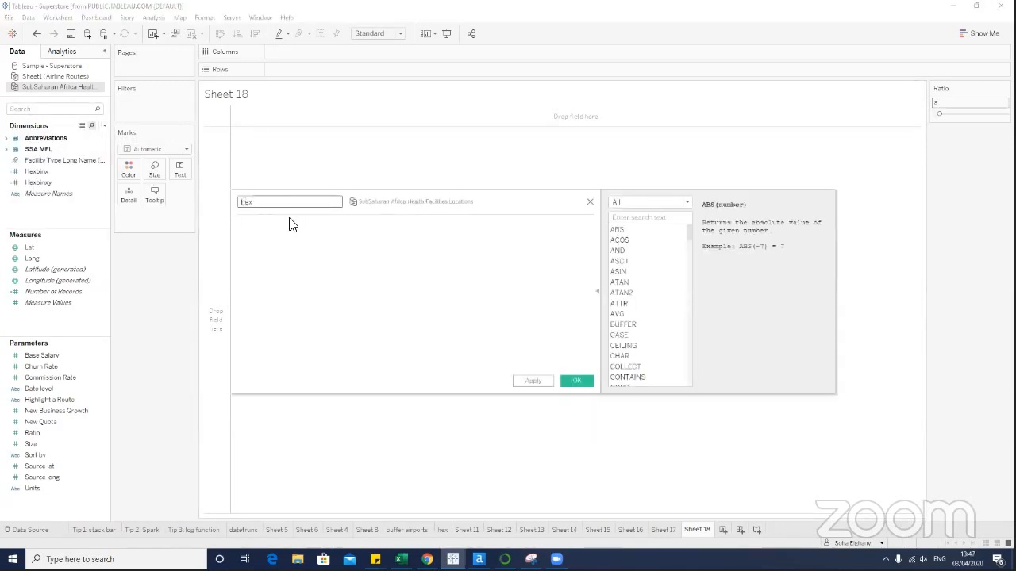
{"action": "type", "text": "binx2"}
Start the hexbinx2 formula with the HEXBINX function and the Long field as its first argument.
{"action": "left_click", "coordinate": [346, 275]}
{"action": "type", "text": "hexv"}
{"action": "key", "text": "BackSpace"}
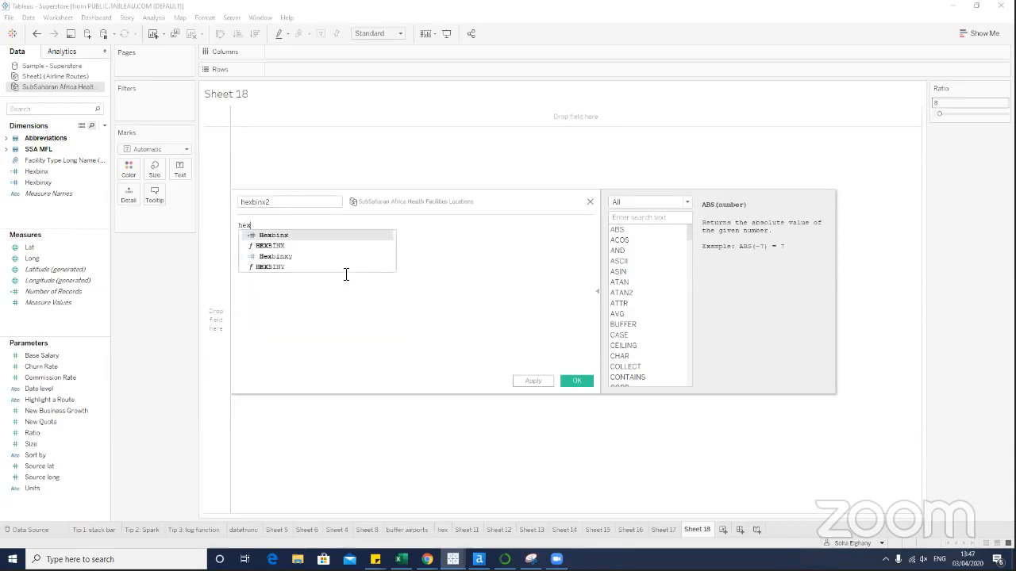
{"action": "key", "text": "Down"}
{"action": "key", "text": "Return"}
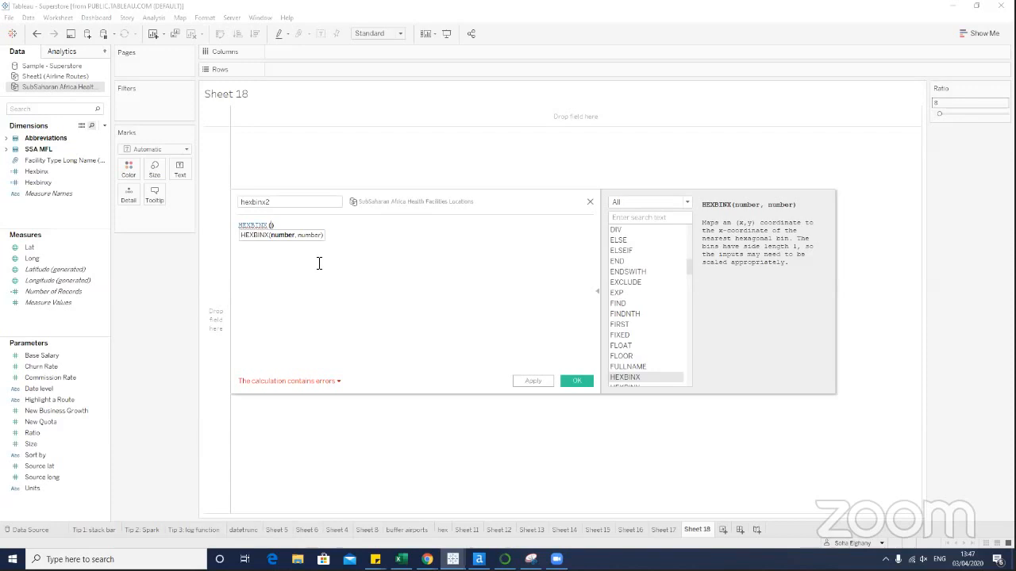
{"action": "type", "text": "lon"}
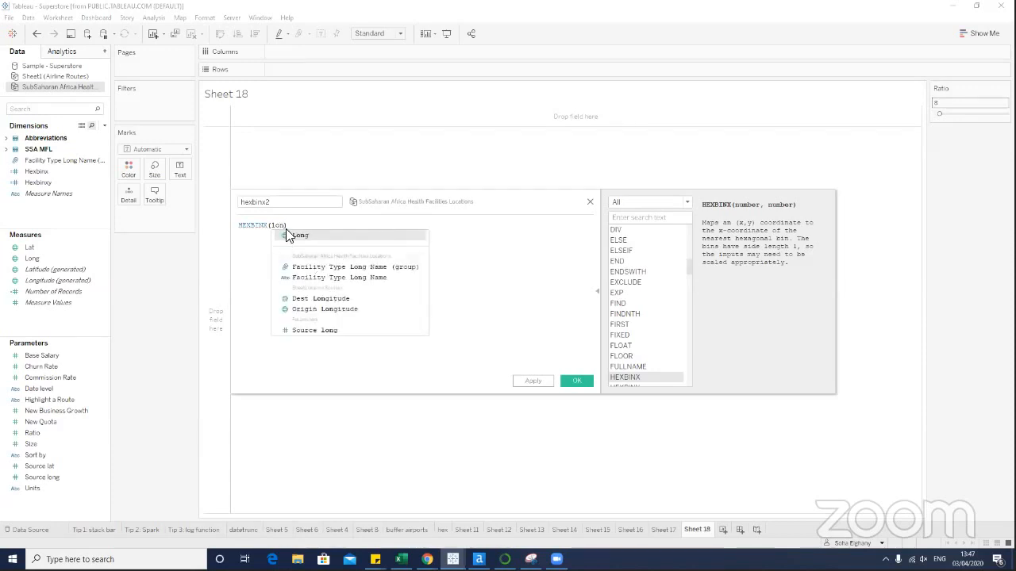
{"action": "left_click", "coordinate": [56, 260]}
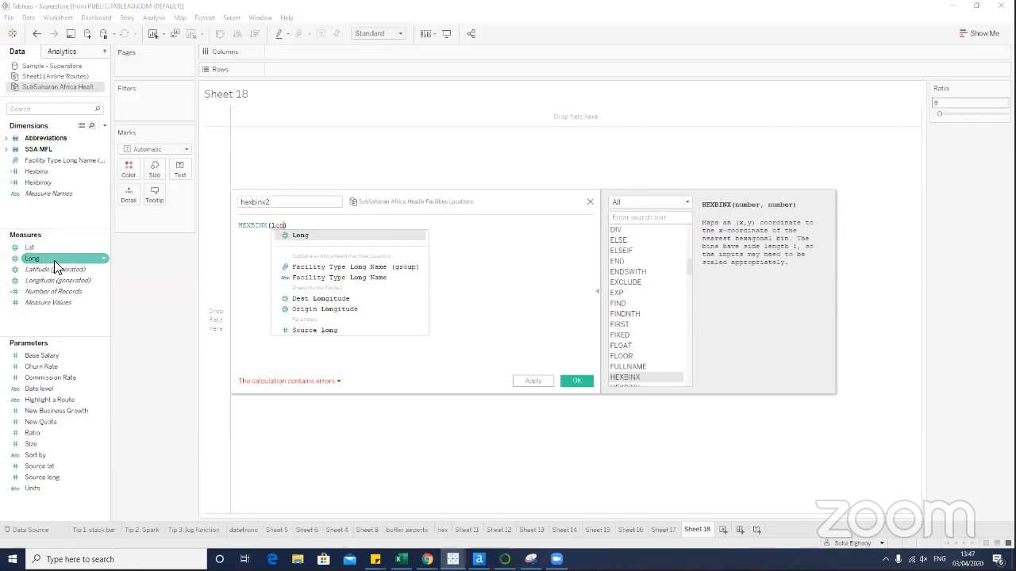
{"action": "left_click", "coordinate": [56, 271]}
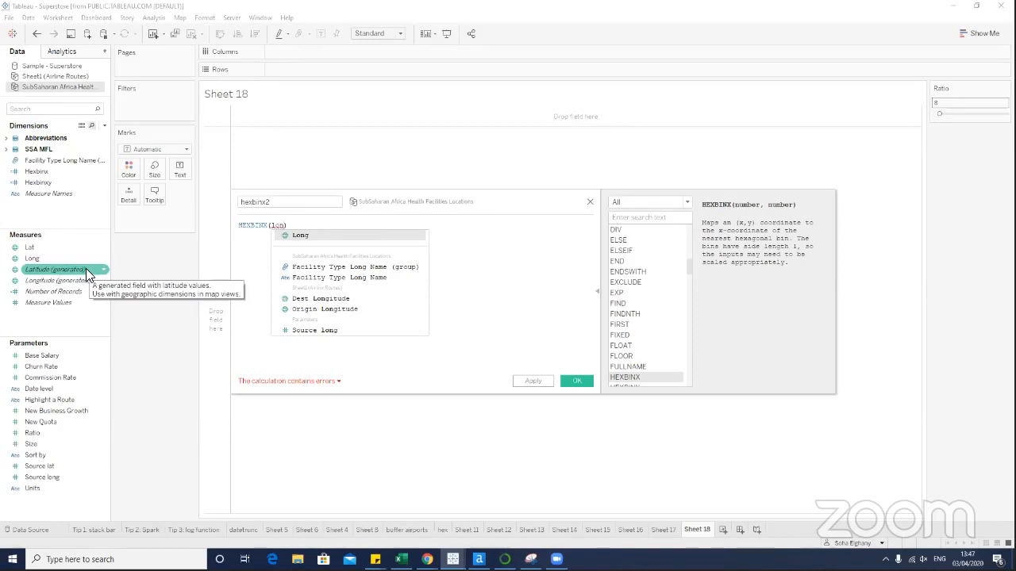
{"action": "left_click", "coordinate": [78, 249]}
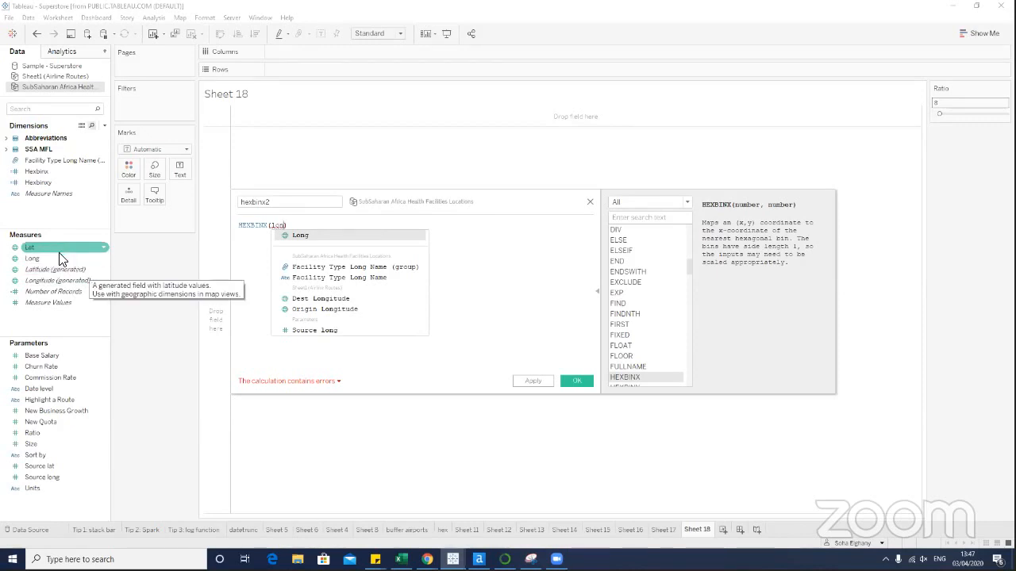
{"action": "left_click", "coordinate": [298, 236]}
{"action": "left_click", "coordinate": [318, 227]}
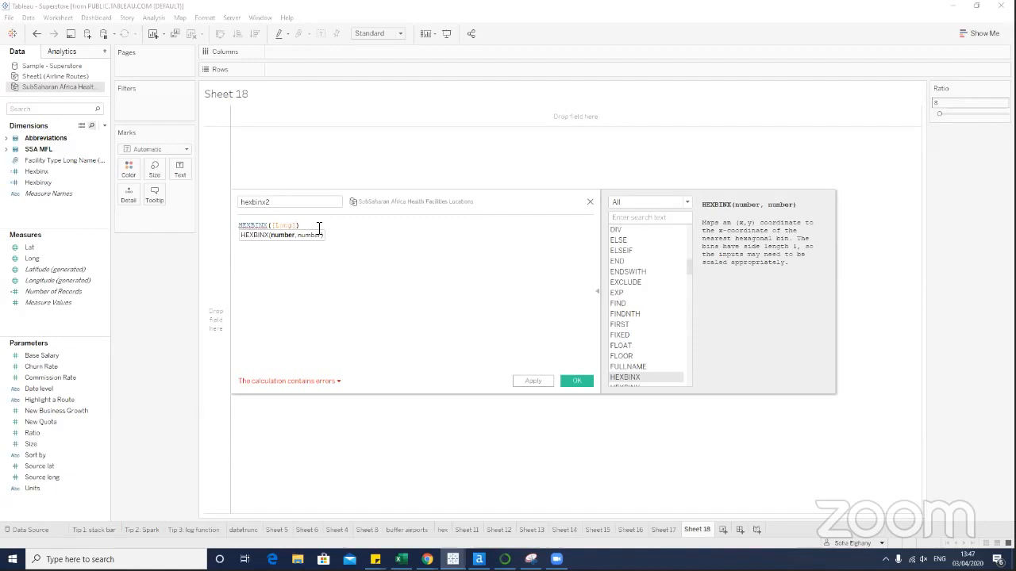
Complete the formula as HEXBINX([Long]*[Ratio], [Lat]*[Ratio]) and save the calculated field.
{"action": "type", "text": "*"}
{"action": "type", "text": "[Ratio]"}
{"action": "type", "text": ", "}
{"action": "type", "text": "[Lat]"}
{"action": "key", "text": "Return"}
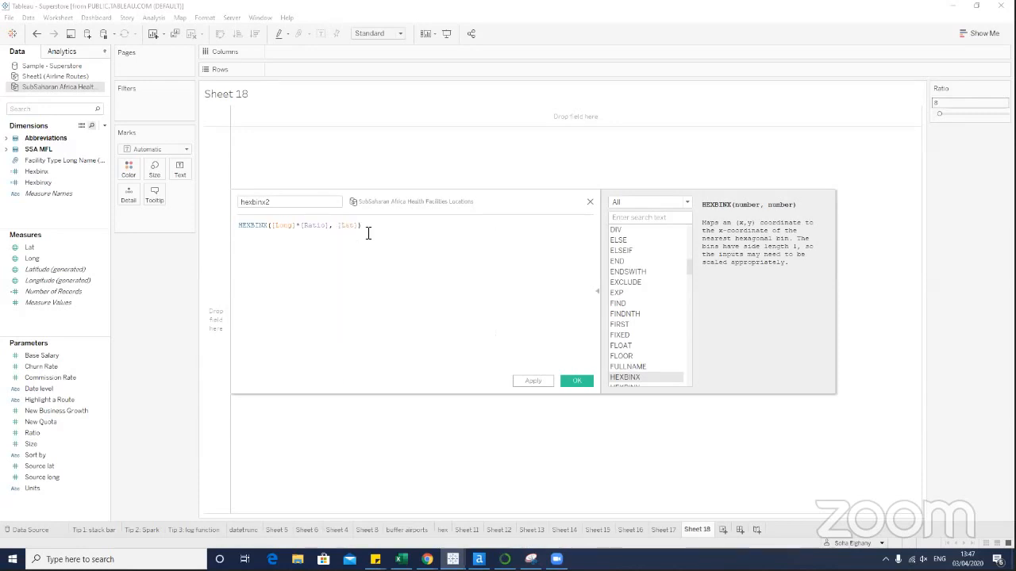
{"action": "type", "text": "*"}
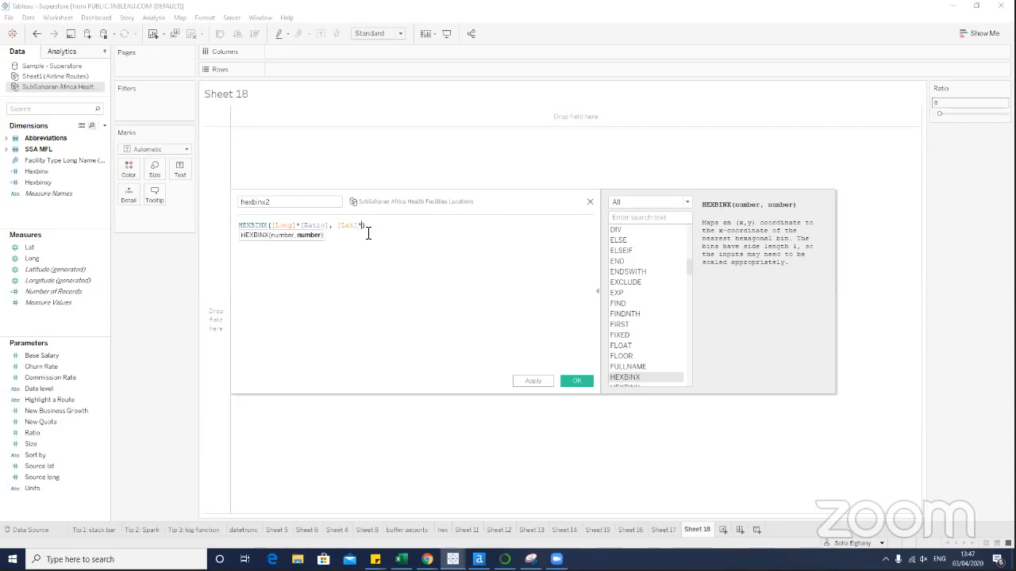
{"action": "type", "text": "[Ratio]"}
{"action": "key", "text": "Return"}
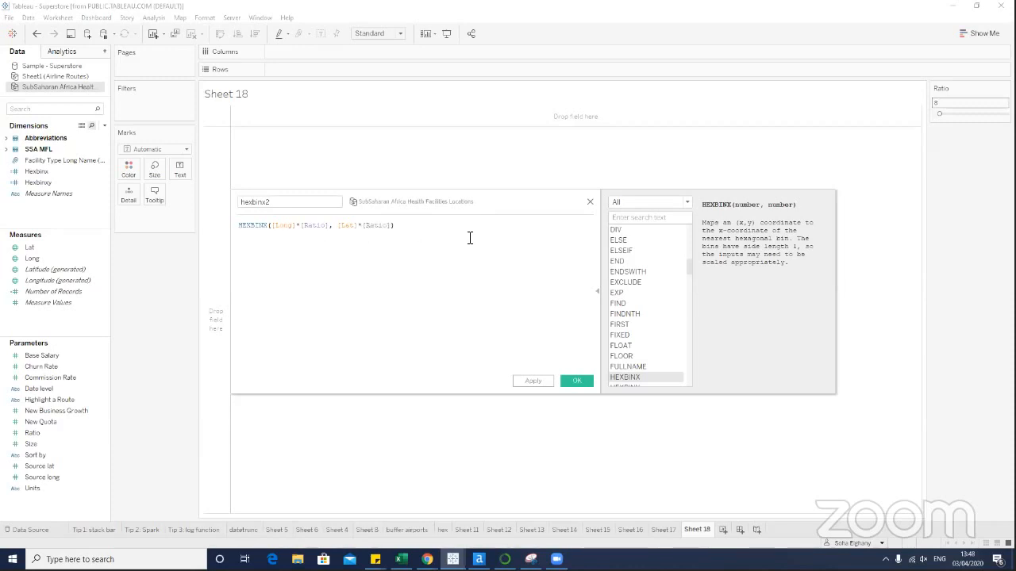
{"action": "left_click", "coordinate": [578, 381]}
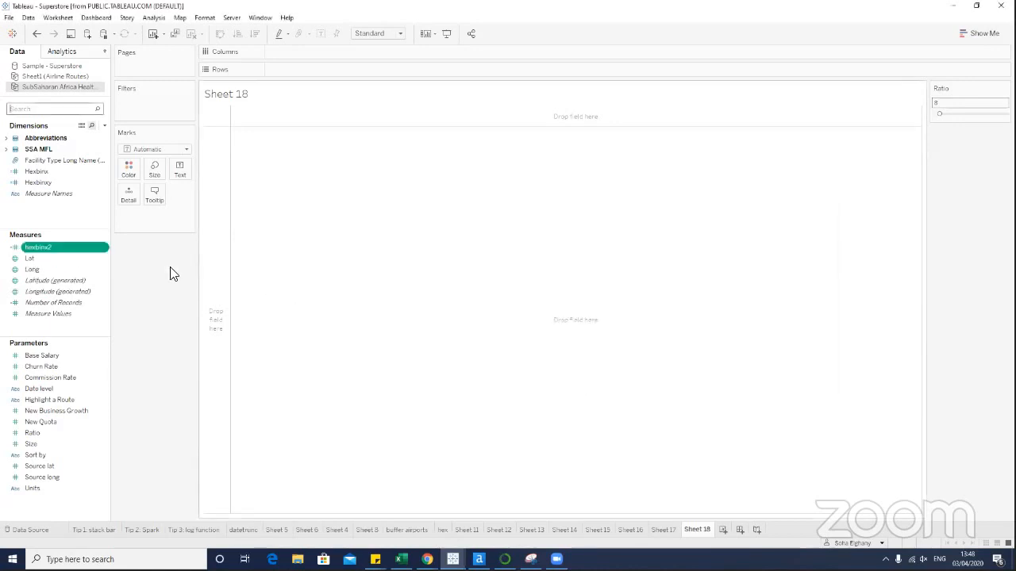
Duplicate the hexbinx2 calculated field and rename the copy as hexbinY2 in its calculation editor.
{"action": "right_click", "coordinate": [107, 252]}
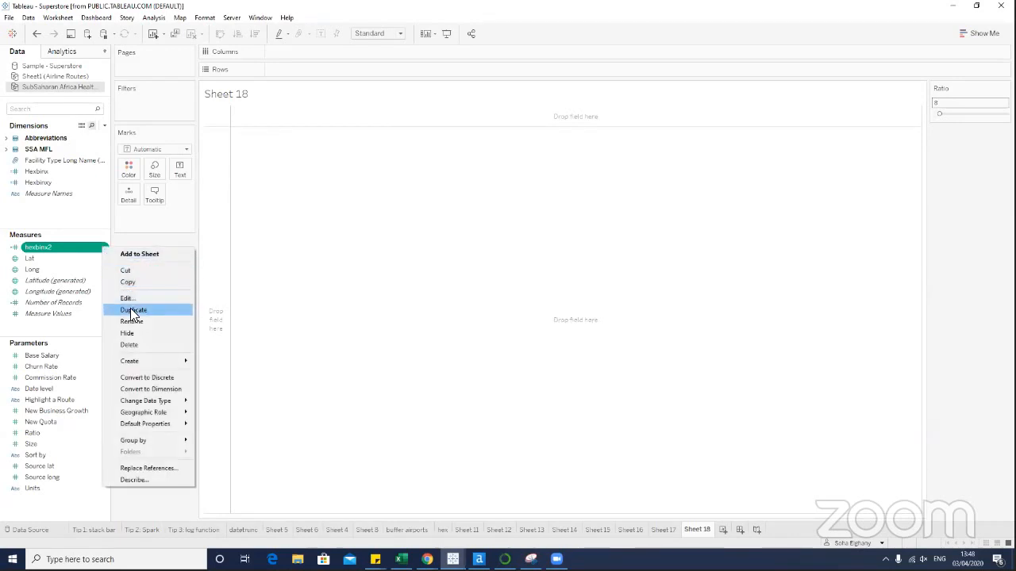
{"action": "left_click", "coordinate": [131, 309]}
{"action": "right_click", "coordinate": [101, 259]}
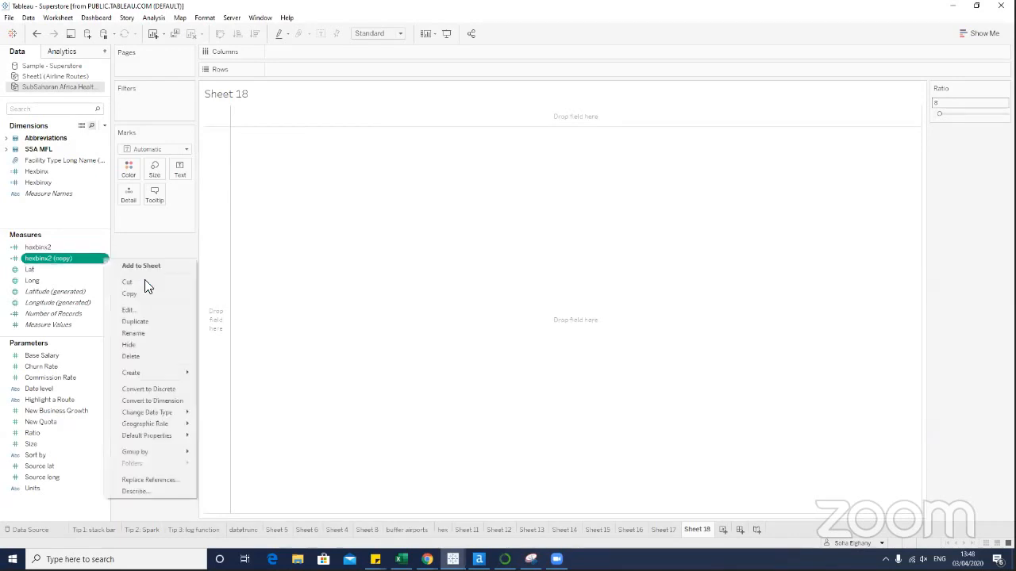
{"action": "left_click", "coordinate": [153, 310]}
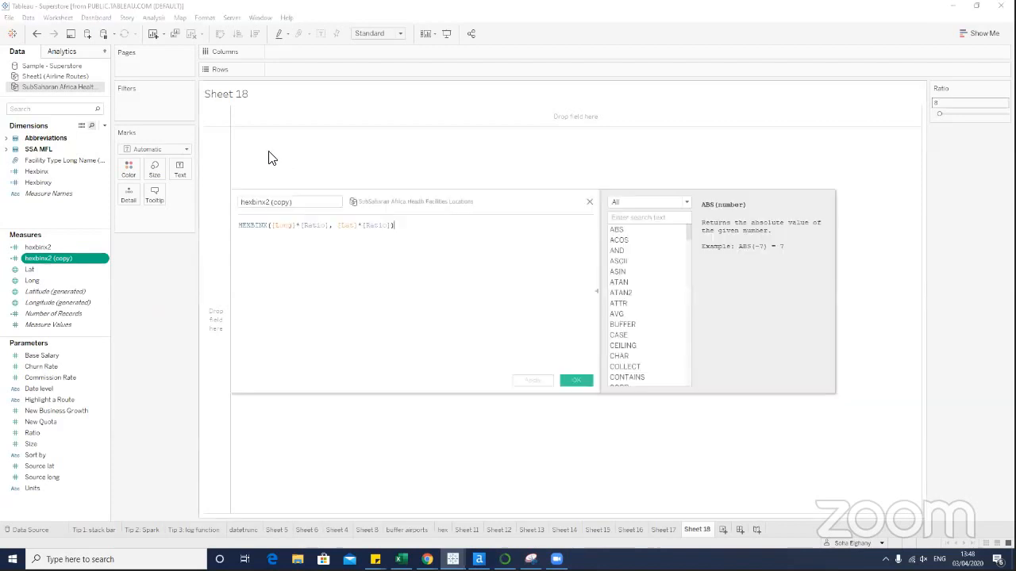
{"action": "left_click", "coordinate": [268, 204]}
{"action": "key", "text": "BackSpace"}
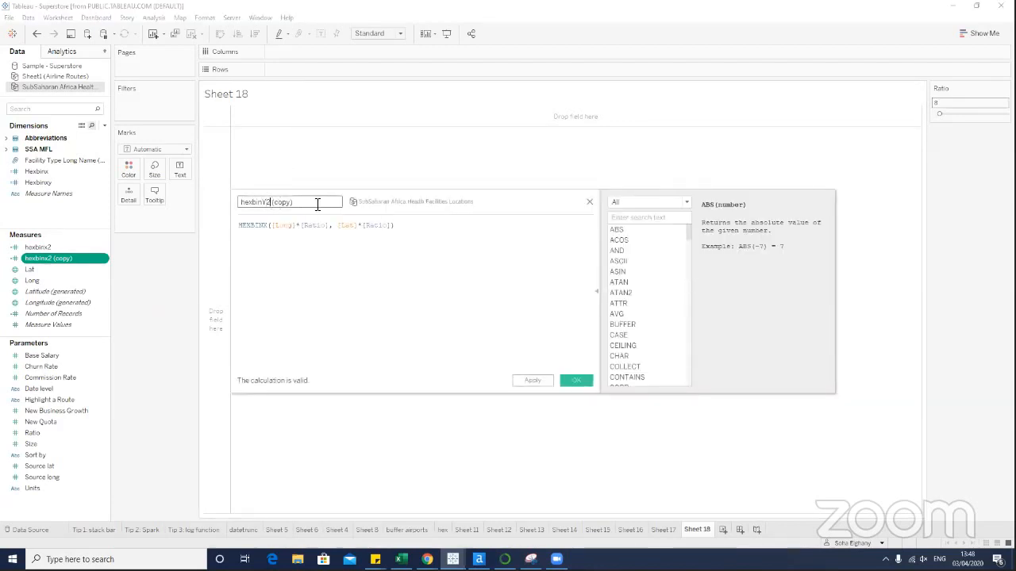
{"action": "type", "text": "Y"}
{"action": "key", "text": "BackSpace"}
Replace the HEXBINX function with HEXBINY in the hexbinY2 formula and save the calculated field.
{"action": "left_click", "coordinate": [268, 226]}
{"action": "double_click", "coordinate": [251, 227]}
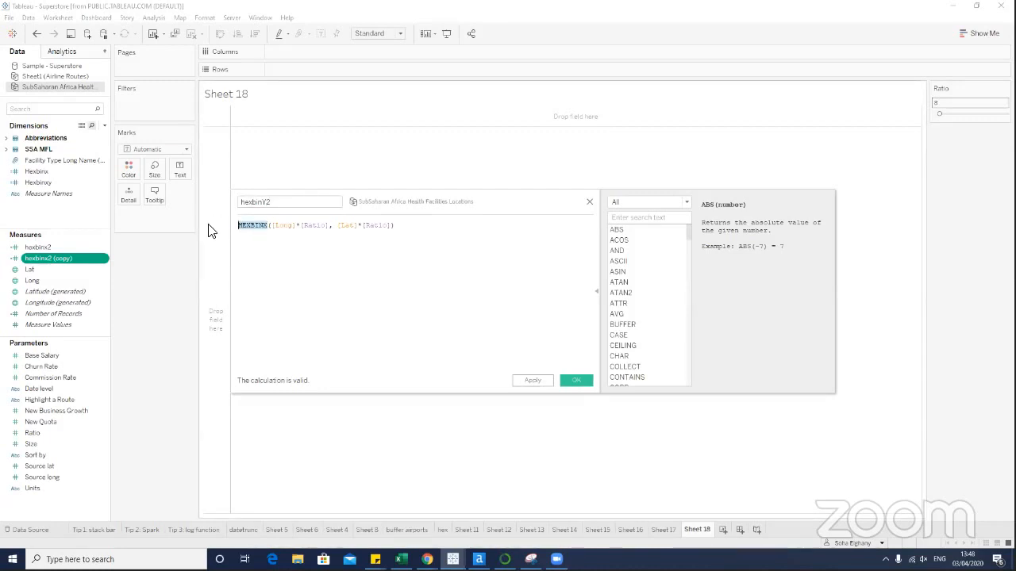
{"action": "type", "text": "hex"}
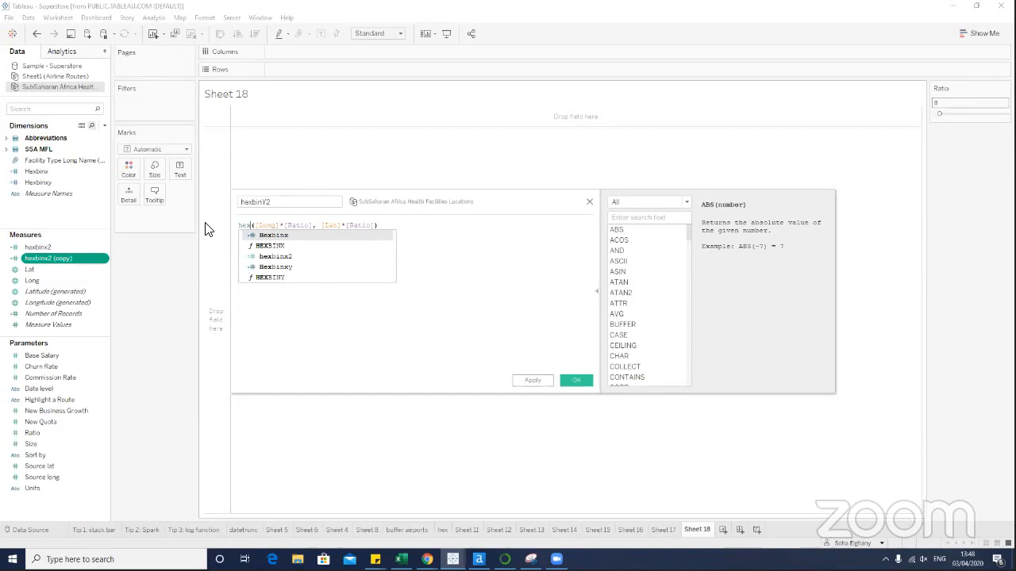
{"action": "key", "text": "Down"}
{"action": "key", "text": "Down"}
{"action": "key", "text": "Down"}
{"action": "key", "text": "Down"}
{"action": "key", "text": "Return"}
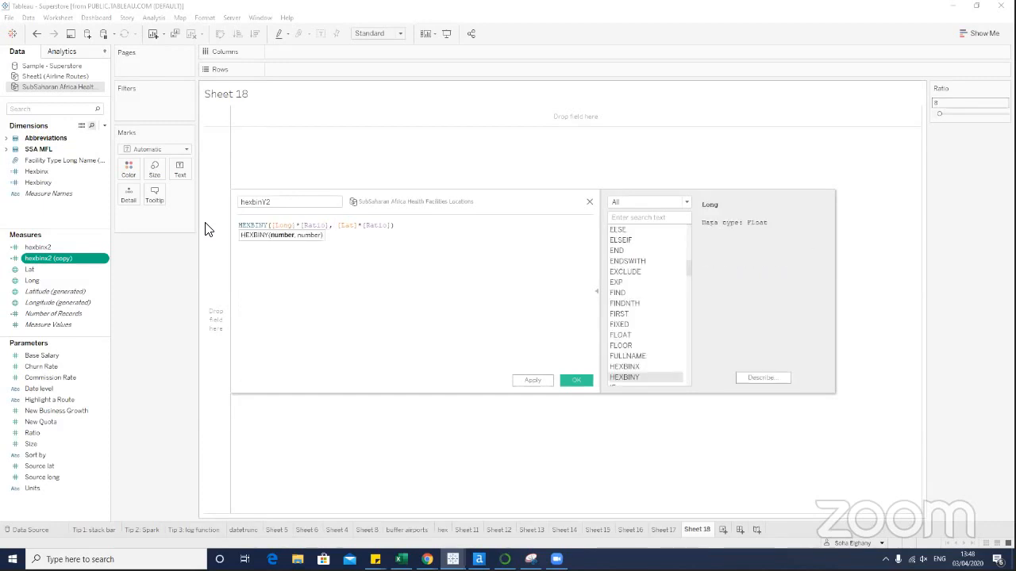
{"action": "left_click", "coordinate": [268, 227]}
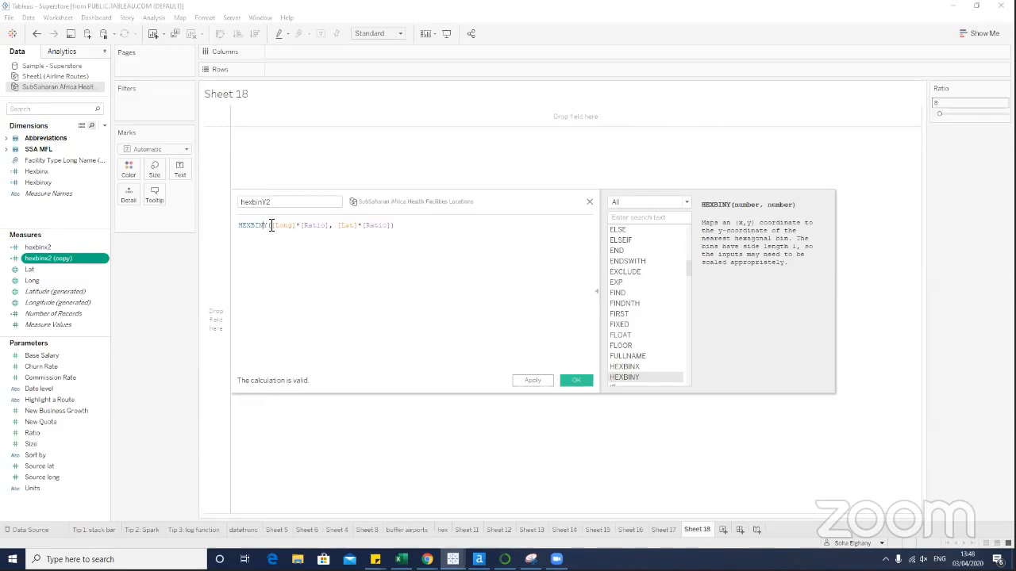
{"action": "left_click", "coordinate": [575, 381]}
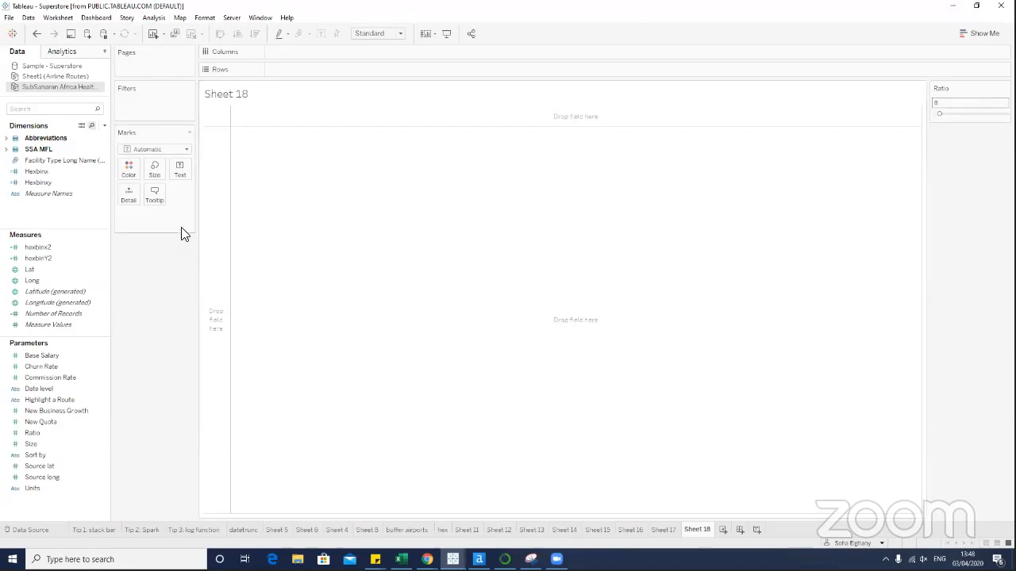
Place hexbinx2 on Columns and hexbinY2 on Rows, both as plain unaggregated fields.
{"action": "left_click", "coordinate": [78, 246]}
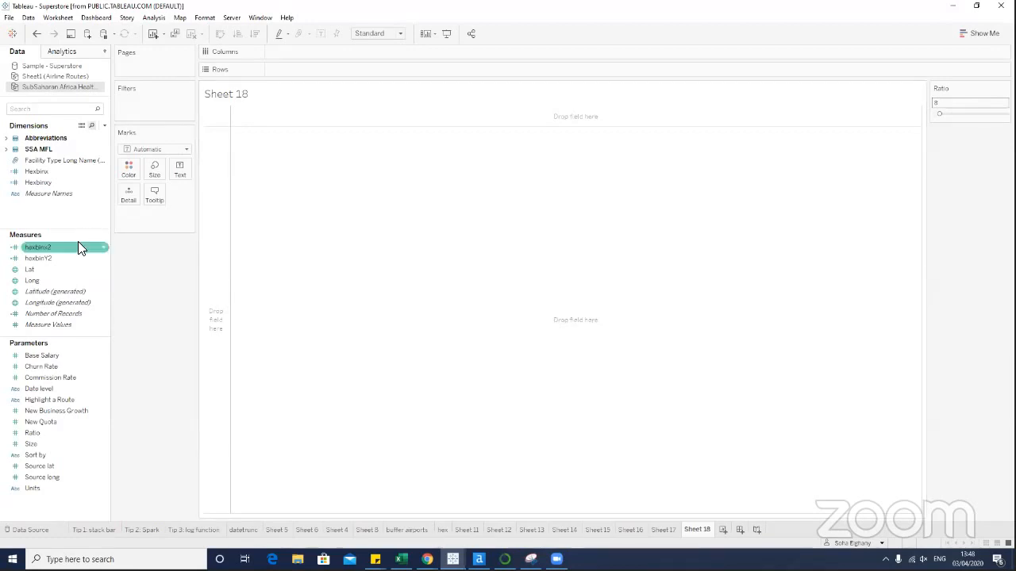
{"action": "left_click_drag", "start_coordinate": [78, 246], "coordinate": [330, 49]}
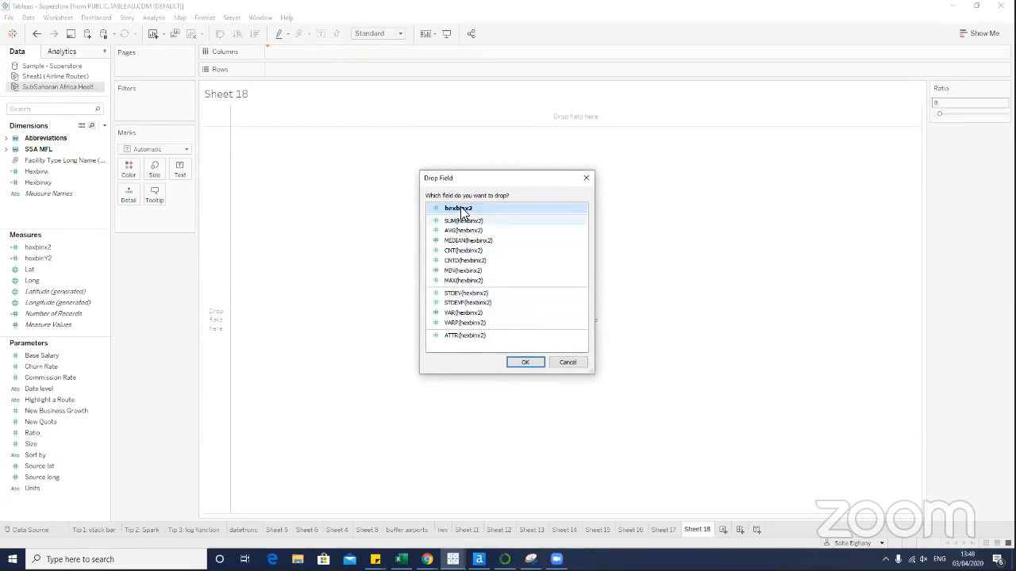
{"action": "left_click", "coordinate": [514, 363]}
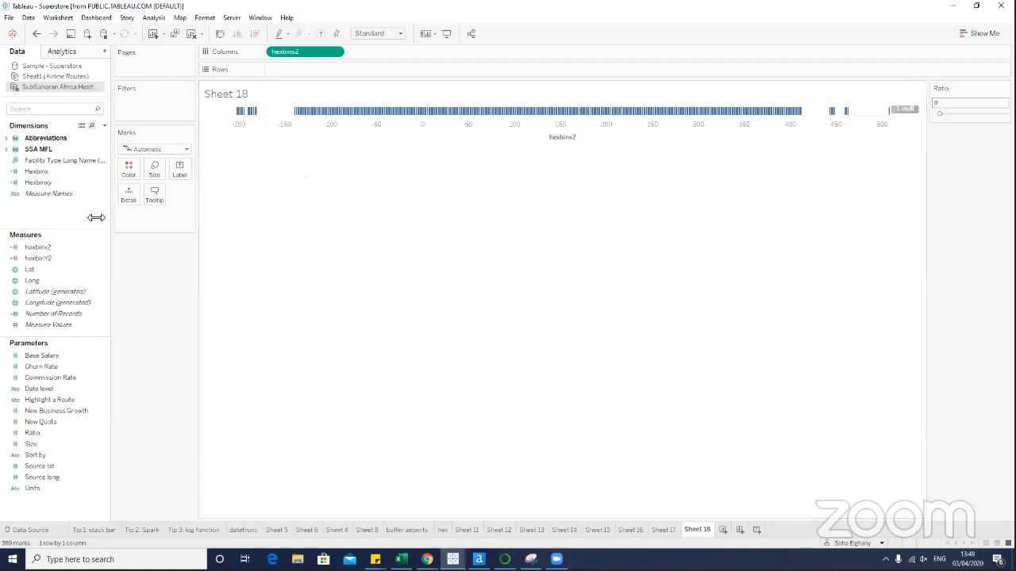
{"action": "left_click", "coordinate": [87, 259]}
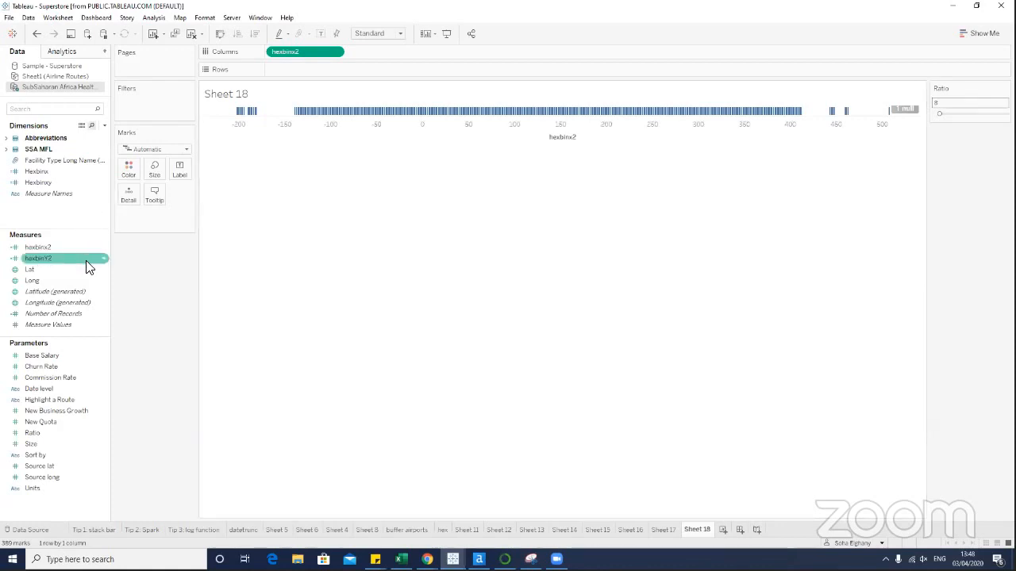
{"action": "left_click_drag", "start_coordinate": [86, 260], "coordinate": [333, 73]}
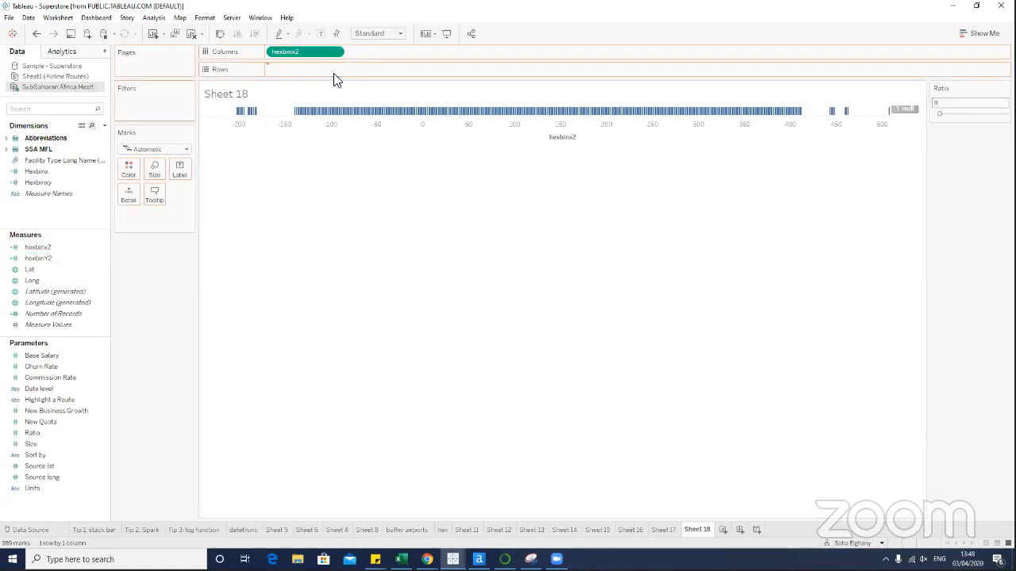
{"action": "left_click", "coordinate": [459, 209]}
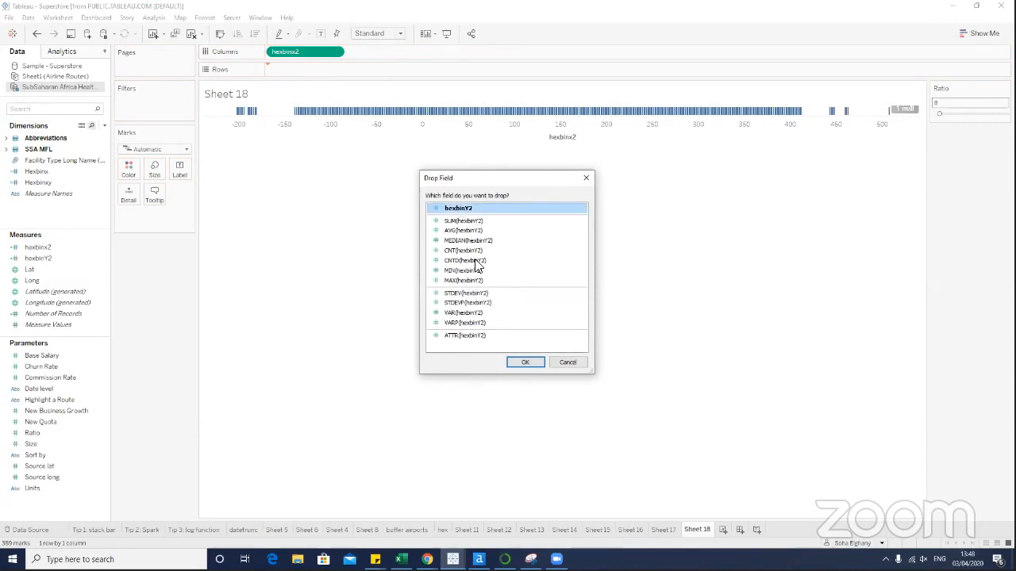
{"action": "left_click", "coordinate": [516, 361]}
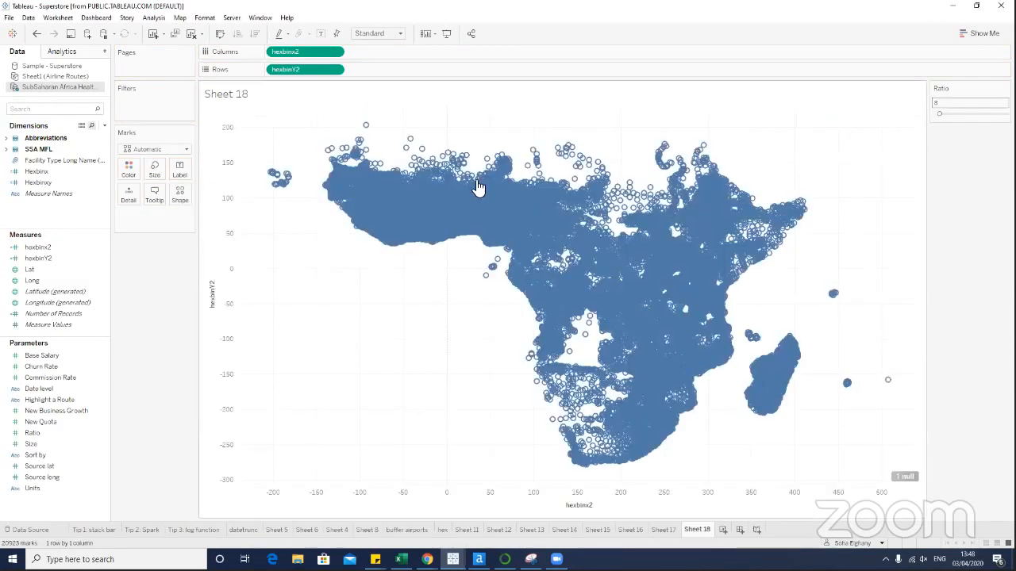
Hide the headers of both the hexbinY2 vertical axis and the hexbinx2 horizontal axis.
{"action": "right_click", "coordinate": [221, 370]}
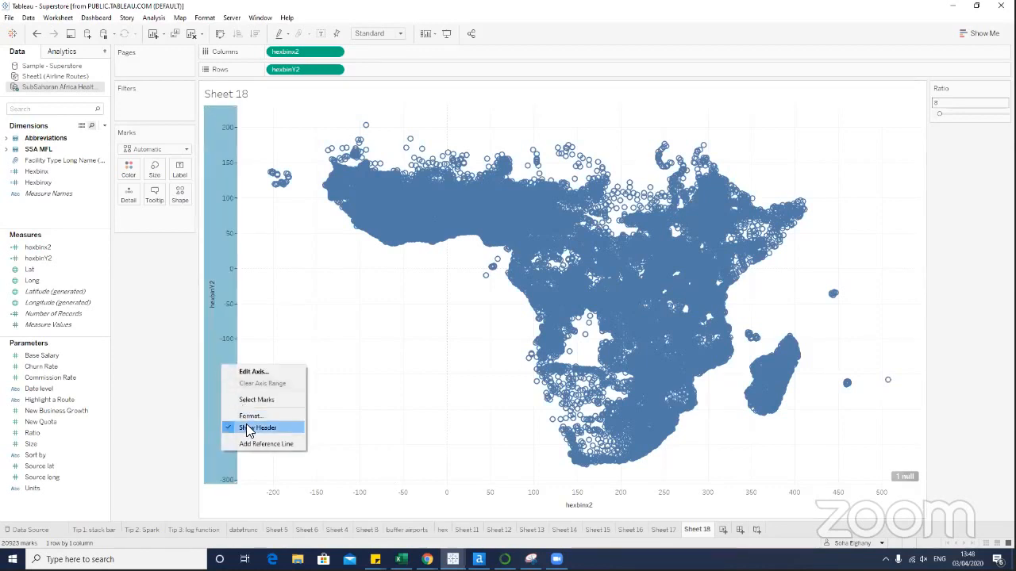
{"action": "left_click", "coordinate": [245, 426]}
{"action": "right_click", "coordinate": [312, 498]}
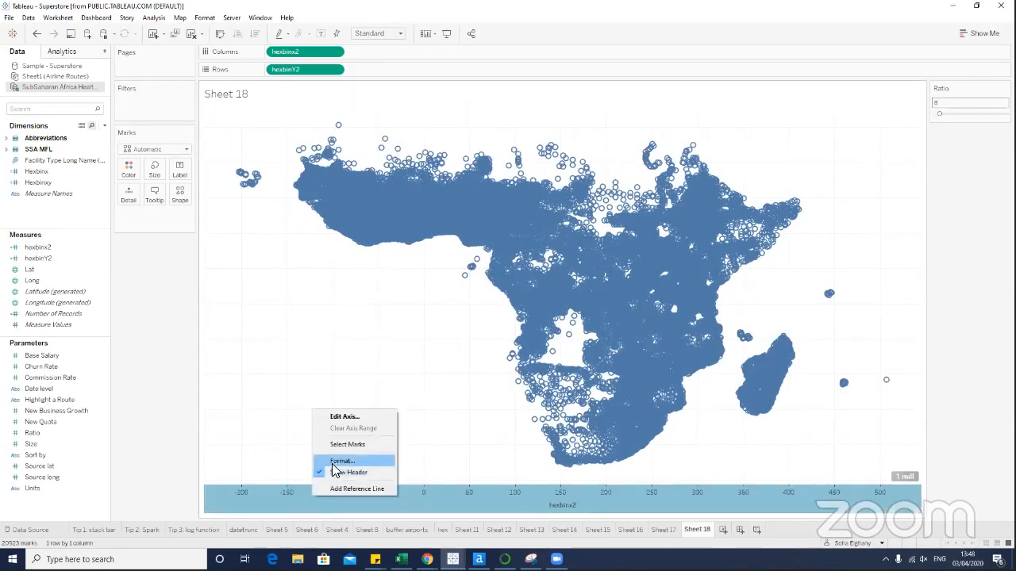
{"action": "left_click", "coordinate": [336, 474]}
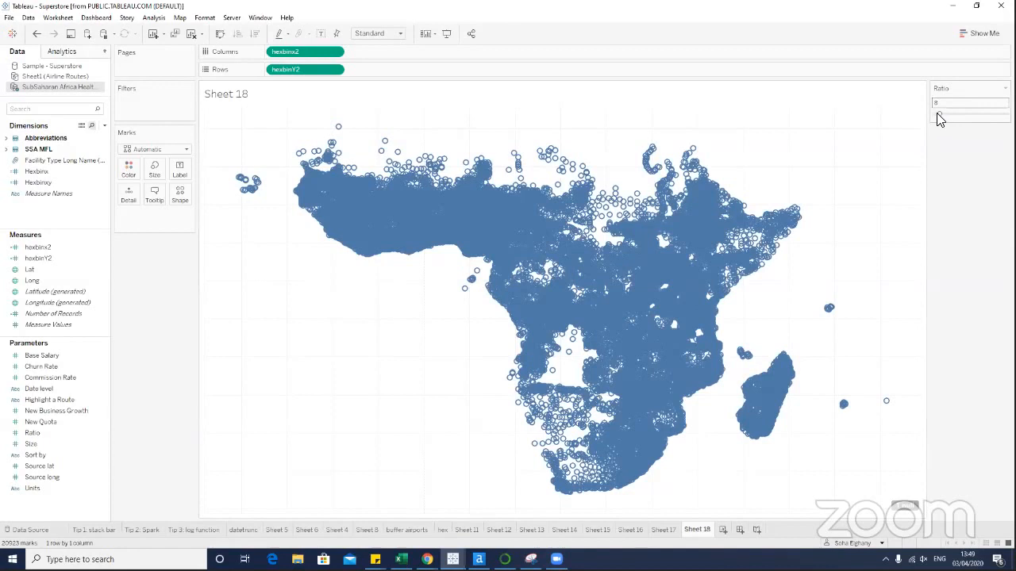
Lower the Ratio parameter to 3 and change the mark shape to a filled diamond.
{"action": "left_click_drag", "start_coordinate": [937, 113], "coordinate": [935, 113]}
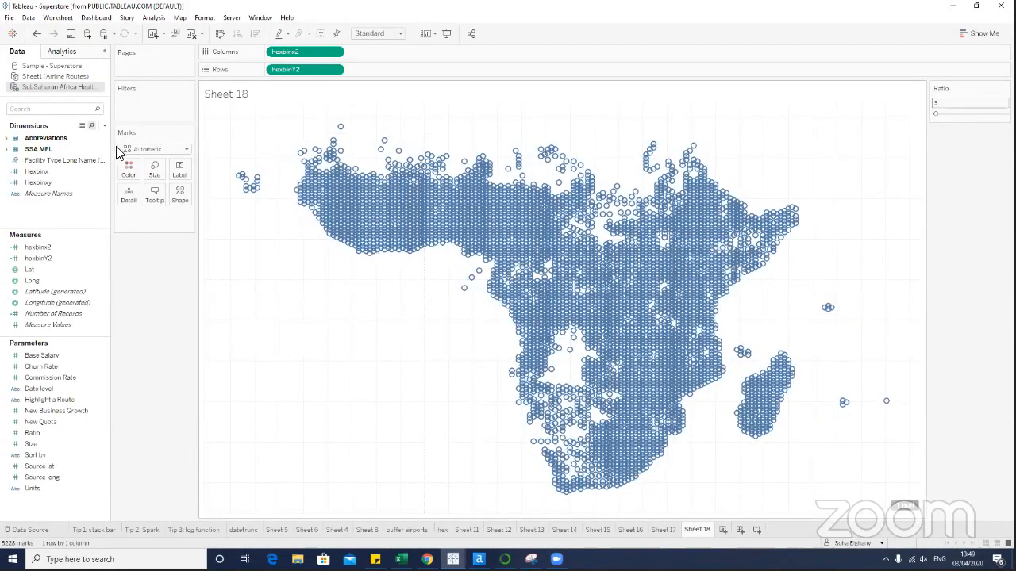
{"action": "left_click", "coordinate": [129, 169]}
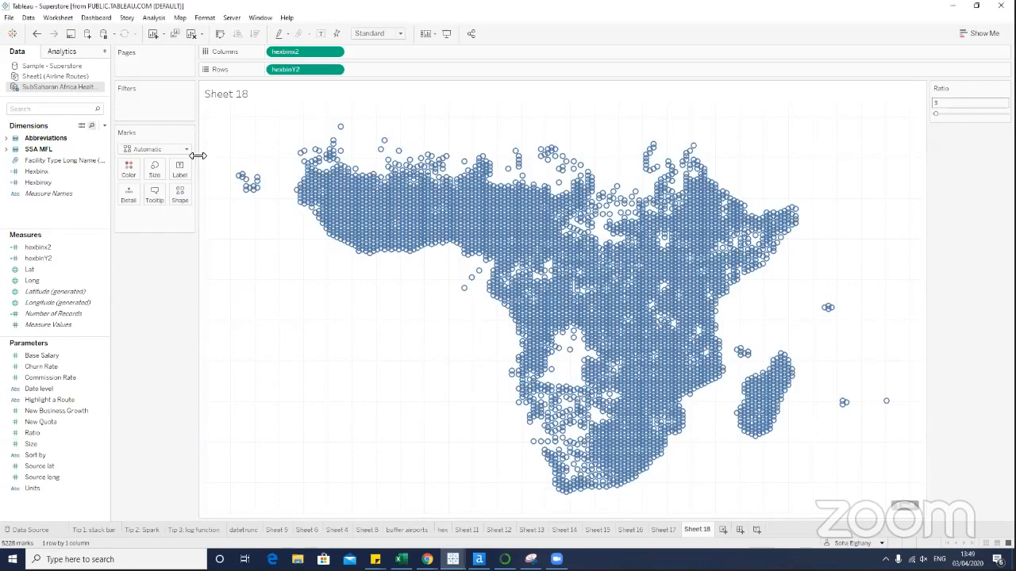
{"action": "left_click", "coordinate": [180, 196]}
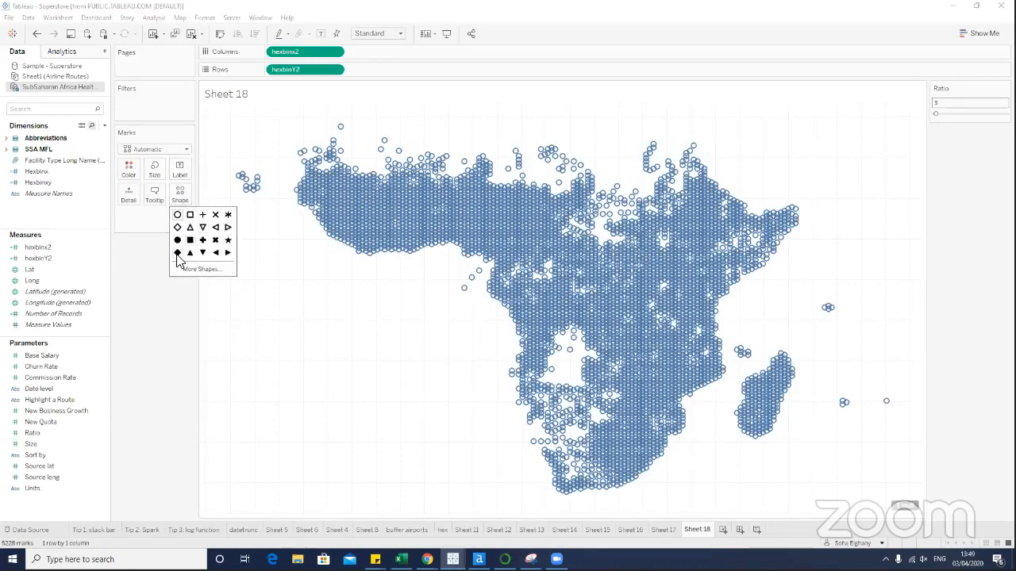
{"action": "left_click", "coordinate": [177, 254]}
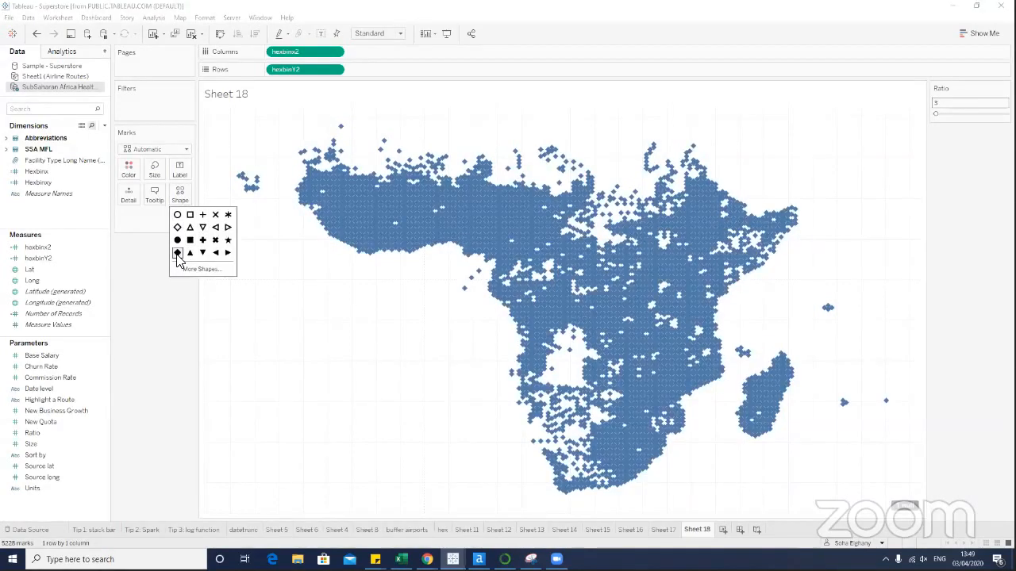
Reduce the size of the diamond marks slightly below the default so neighbouring hexbins separate.
{"action": "left_click", "coordinate": [154, 170]}
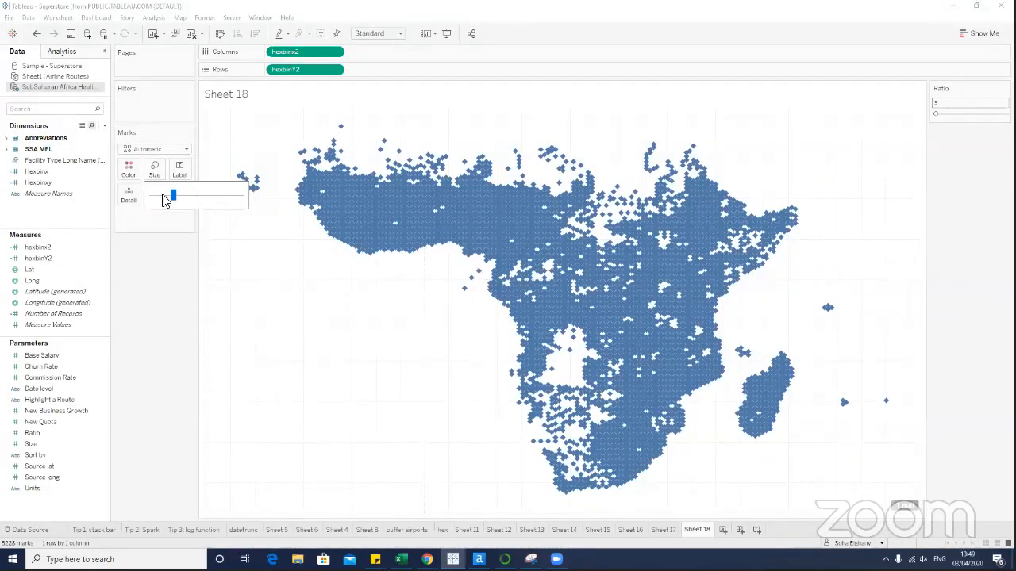
{"action": "left_click_drag", "start_coordinate": [162, 194], "coordinate": [159, 192]}
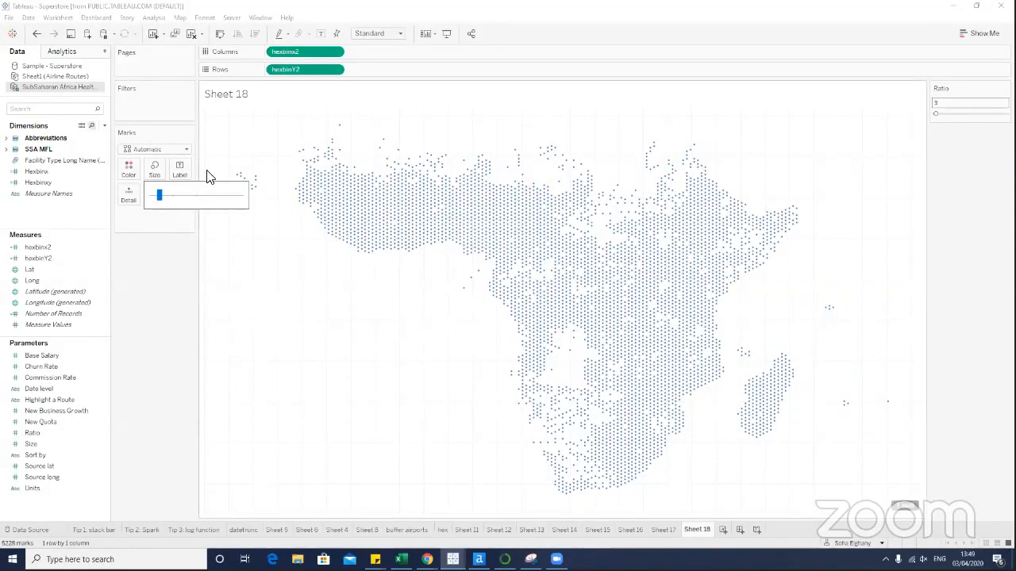
{"action": "left_click_drag", "start_coordinate": [166, 194], "coordinate": [160, 195]}
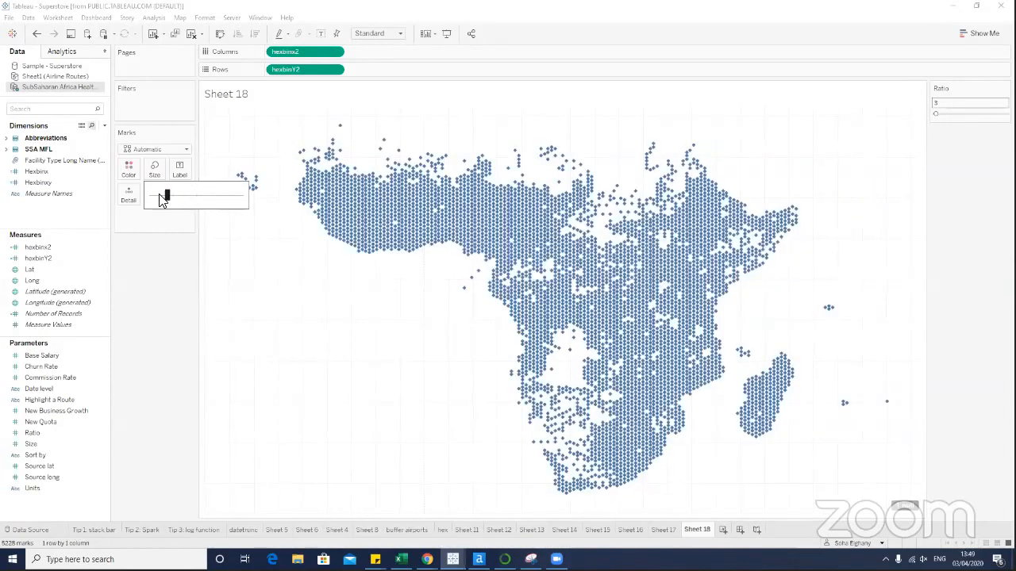
Raise the Ratio parameter to 48 and color the marks by Number of Records.
{"action": "left_click", "coordinate": [950, 115]}
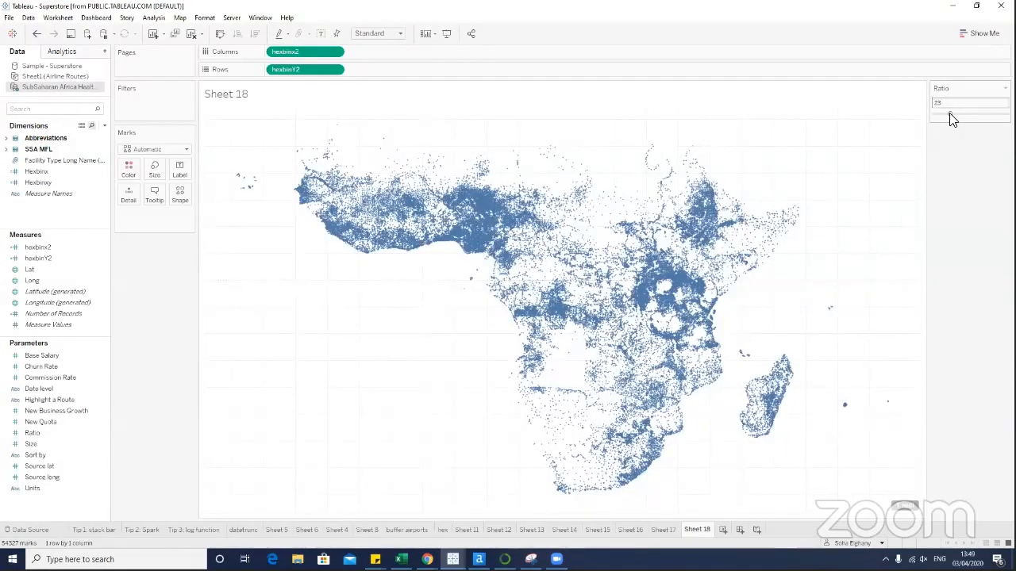
{"action": "left_click_drag", "start_coordinate": [952, 119], "coordinate": [966, 119]}
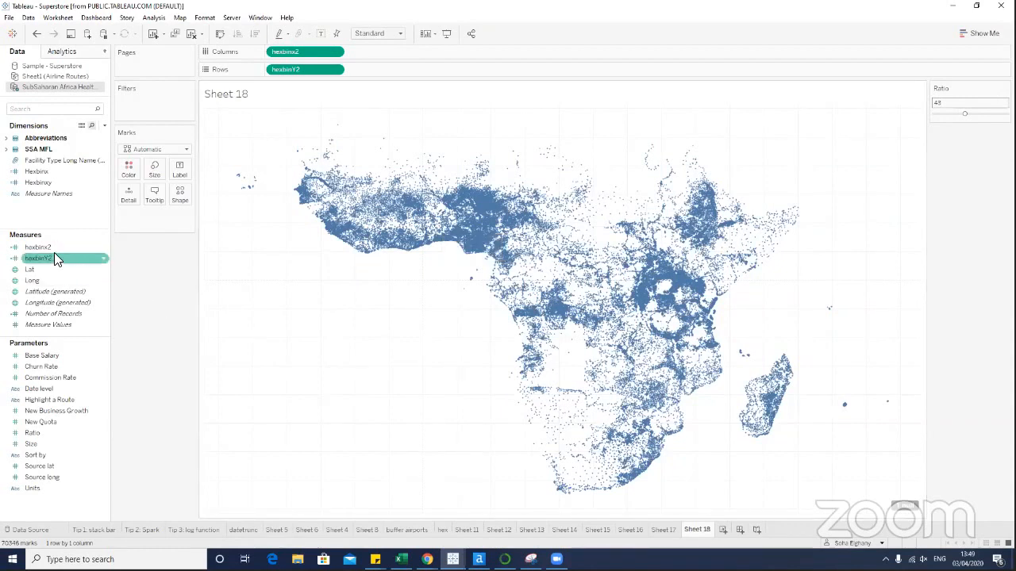
{"action": "left_click_drag", "start_coordinate": [34, 318], "coordinate": [128, 170]}
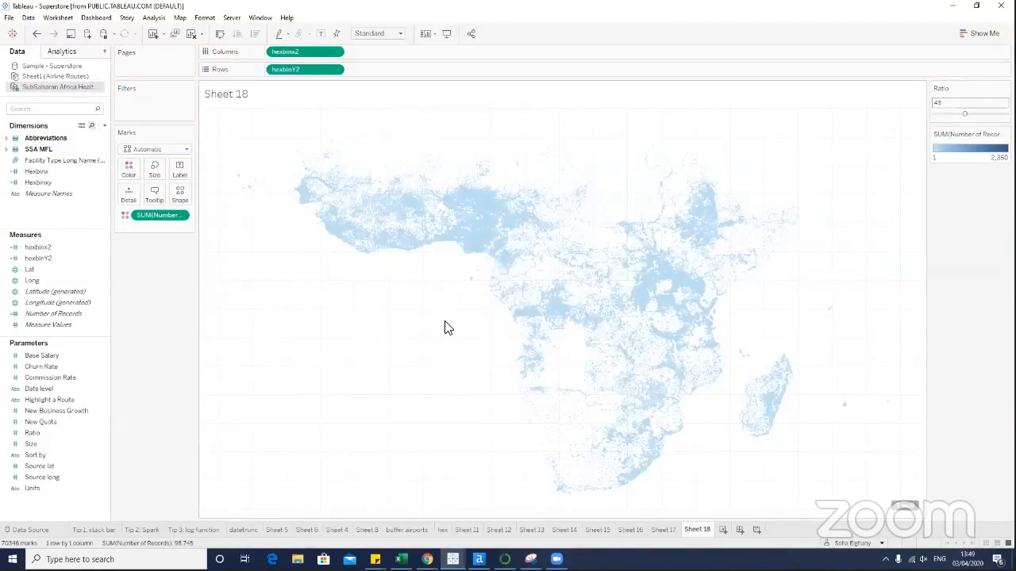
Wrap the color field's SUM of Number of Records expression in a LOG() function and apply the edited calculation.
{"action": "double_click", "coordinate": [136, 216]}
{"action": "key", "text": "Left"}
{"action": "key", "text": "Left"}
{"action": "key", "text": "Left"}
{"action": "key", "text": "Left"}
{"action": "key", "text": "Left"}
{"action": "key", "text": "Left"}
{"action": "key", "text": "Left"}
{"action": "key", "text": "Left"}
{"action": "key", "text": "Left"}
{"action": "key", "text": "Left"}
{"action": "key", "text": "Left"}
{"action": "key", "text": "Left"}
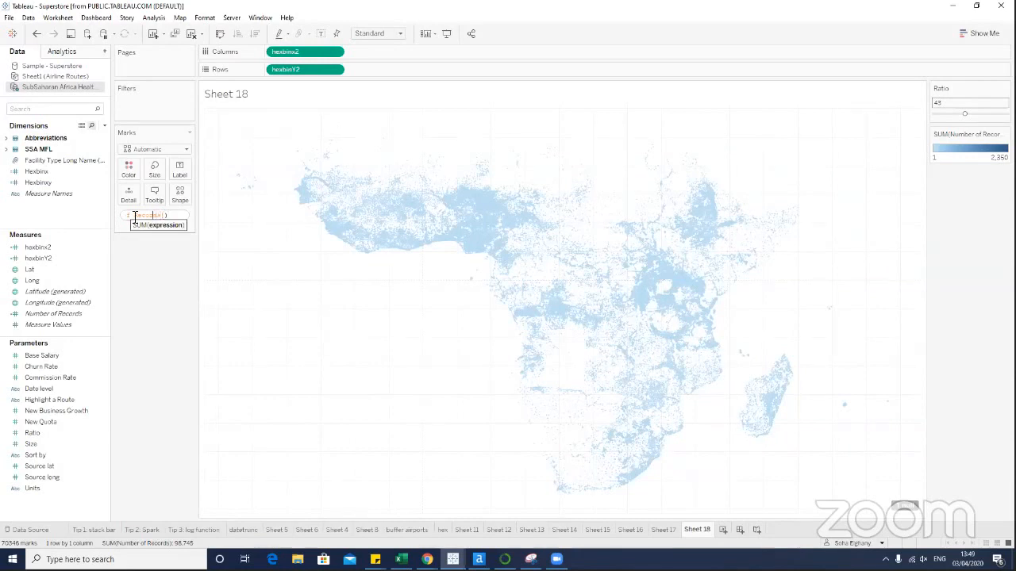
{"action": "key", "text": "Left"}
{"action": "key", "text": "Left"}
{"action": "key", "text": "Left"}
{"action": "key", "text": "Left"}
{"action": "key", "text": "Left"}
{"action": "key", "text": "Left"}
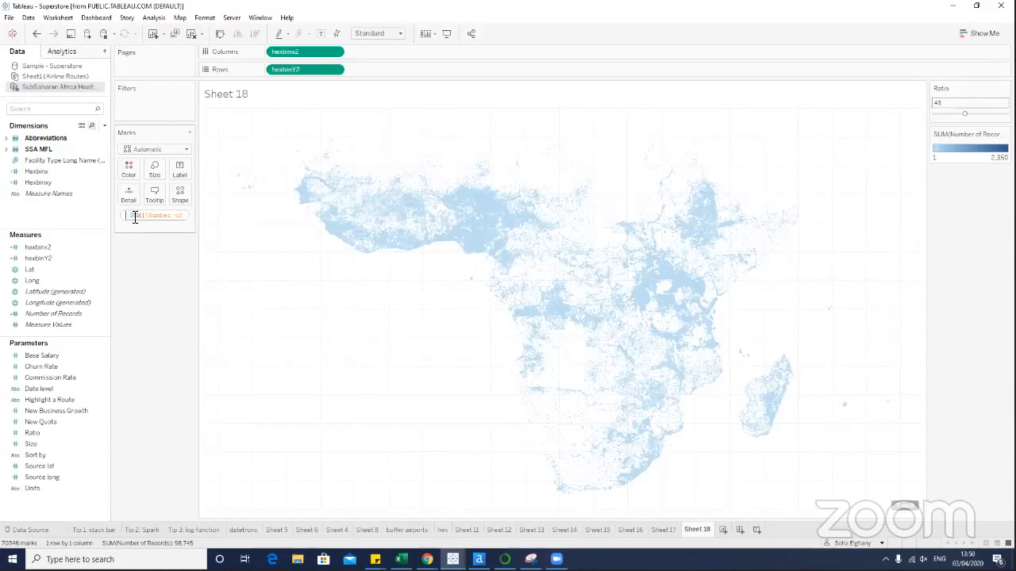
{"action": "type", "text": "LOG("}
{"action": "key", "text": "End"}
{"action": "type", "text": ")"}
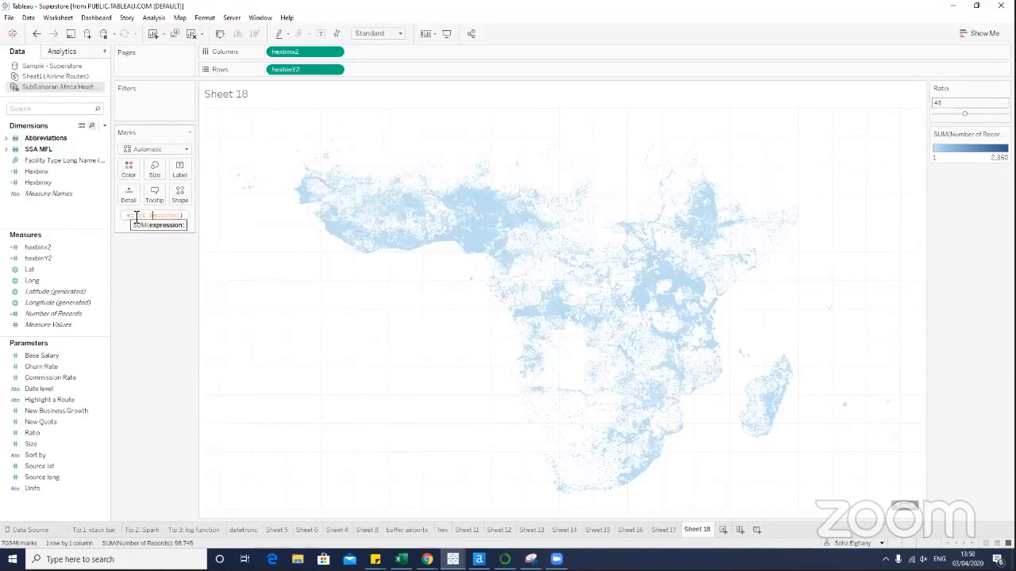
{"action": "key", "text": "Home"}
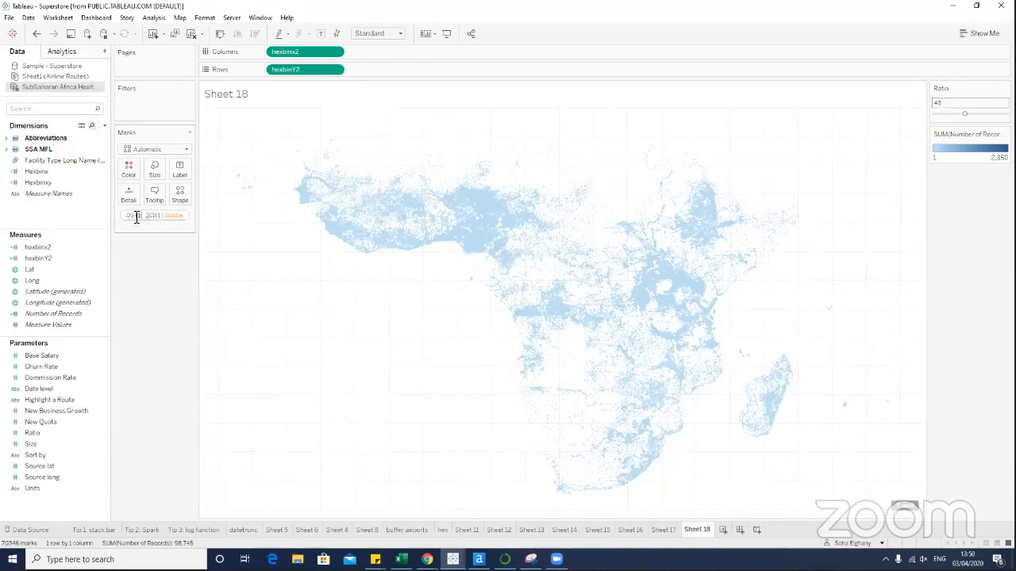
{"action": "key", "text": "BackSpace"}
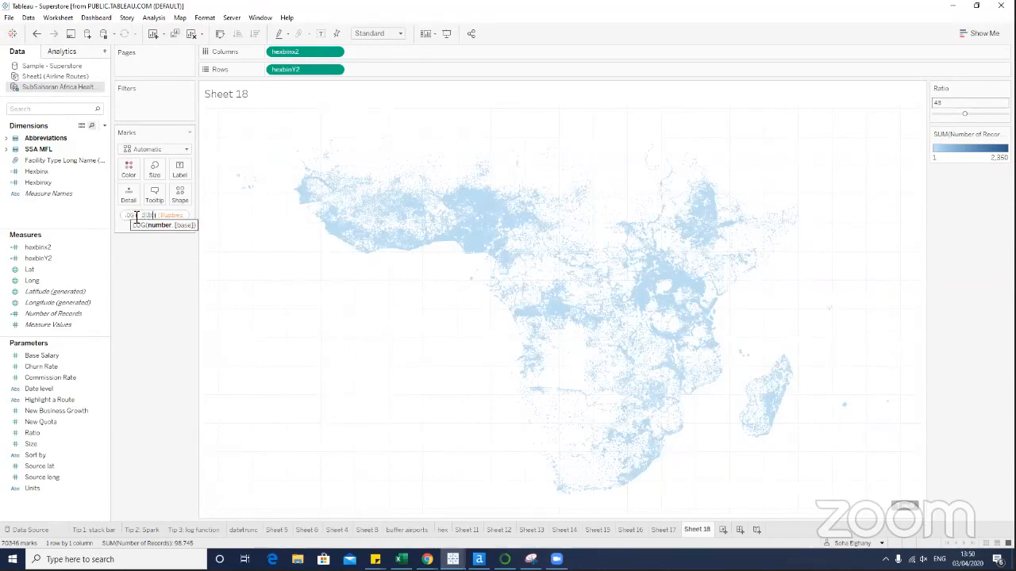
{"action": "key", "text": "Right"}
{"action": "key", "text": "Right"}
{"action": "key", "text": "Right"}
{"action": "key", "text": "Right"}
{"action": "key", "text": "Right"}
{"action": "key", "text": "Right"}
{"action": "key", "text": "Right"}
{"action": "key", "text": "Right"}
{"action": "key", "text": "Right"}
{"action": "key", "text": "Right"}
{"action": "key", "text": "Right"}
{"action": "key", "text": "Right"}
{"action": "key", "text": "Right"}
{"action": "key", "text": "Right"}
{"action": "key", "text": "Right"}
{"action": "key", "text": "Right"}
{"action": "key", "text": "Right"}
{"action": "key", "text": "Right"}
{"action": "key", "text": "Right"}
{"action": "key", "text": "Right"}
{"action": "key", "text": "Right"}
{"action": "key", "text": "Right"}
{"action": "key", "text": "Right"}
{"action": "key", "text": "Right"}
{"action": "type", "text": ")"}
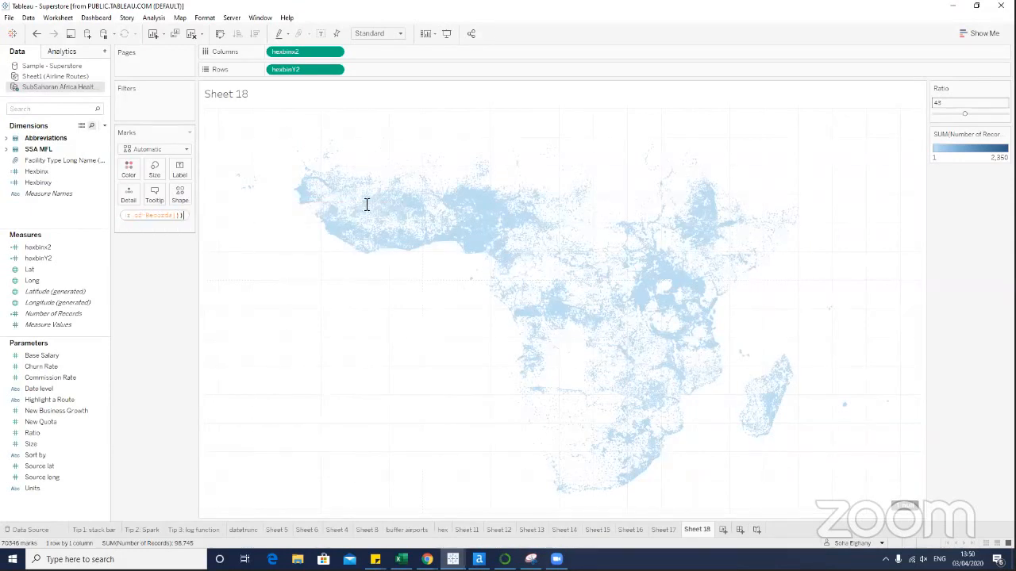
{"action": "key", "text": "Return"}
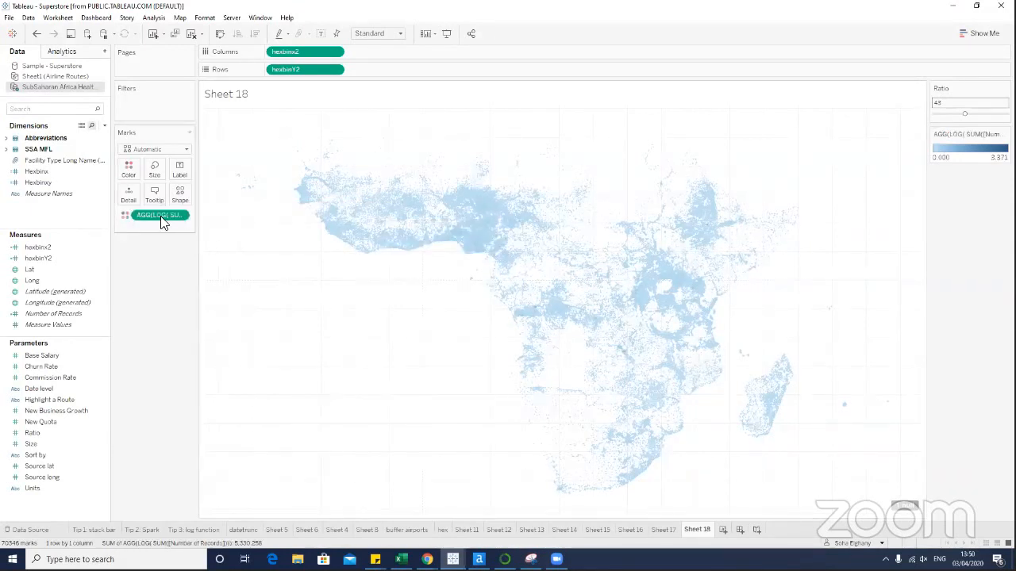
Set the Ratio parameter to 25 and enlarge the hexbin marks until neighbouring ones merge across the map.
{"action": "left_click", "coordinate": [128, 170]}
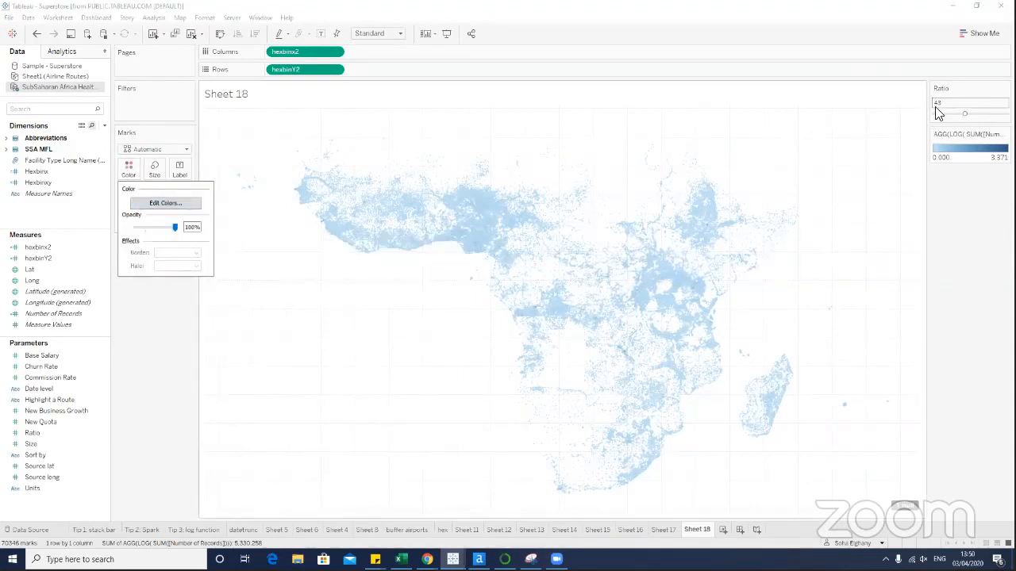
{"action": "mouse_move", "coordinate": [954, 115]}
{"action": "left_mouse_down"}
{"action": "mouse_move", "coordinate": [934, 113]}
{"action": "mouse_move", "coordinate": [948, 118]}
{"action": "left_mouse_up"}
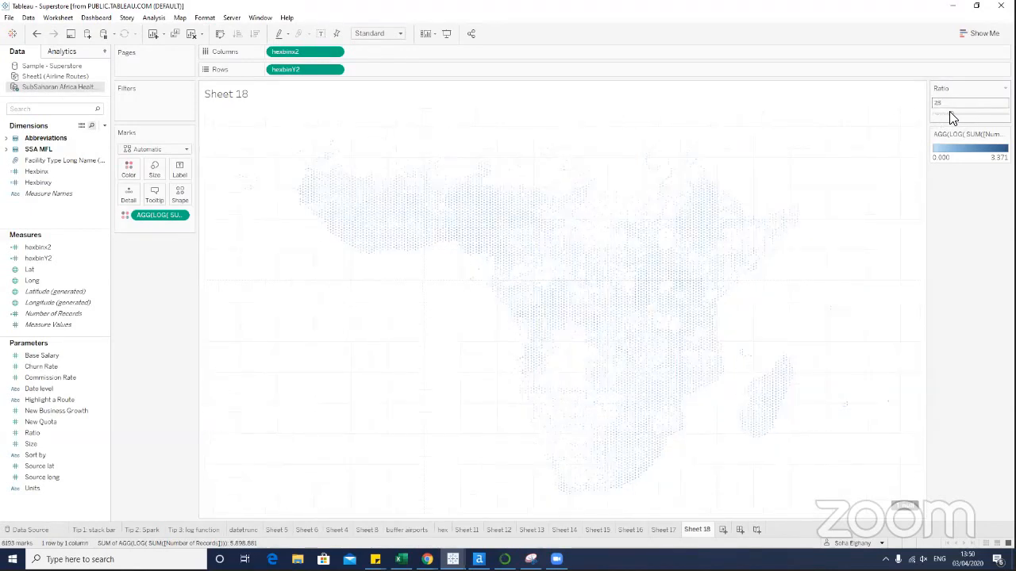
{"action": "left_click", "coordinate": [152, 170]}
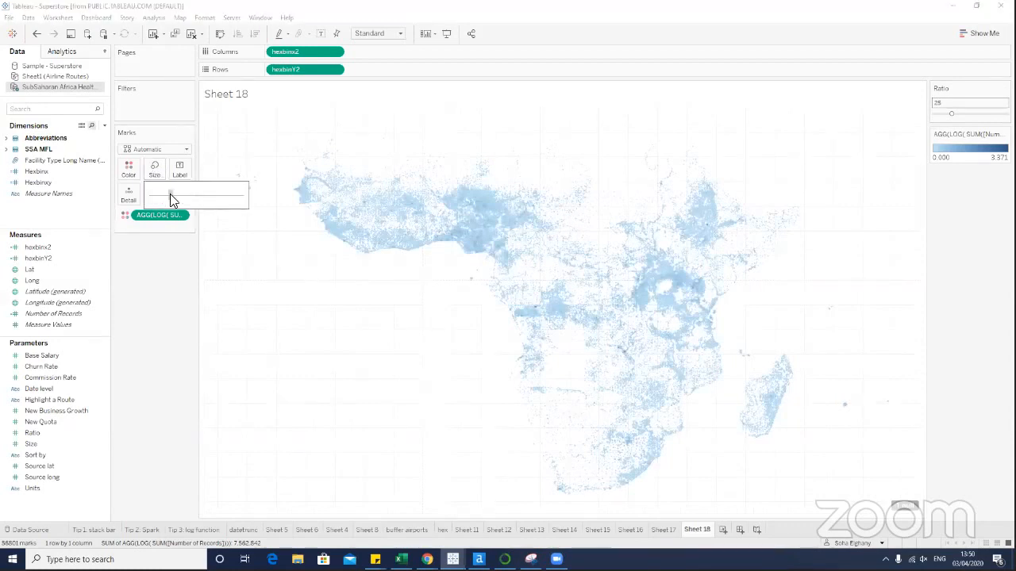
{"action": "left_click_drag", "start_coordinate": [171, 199], "coordinate": [159, 194]}
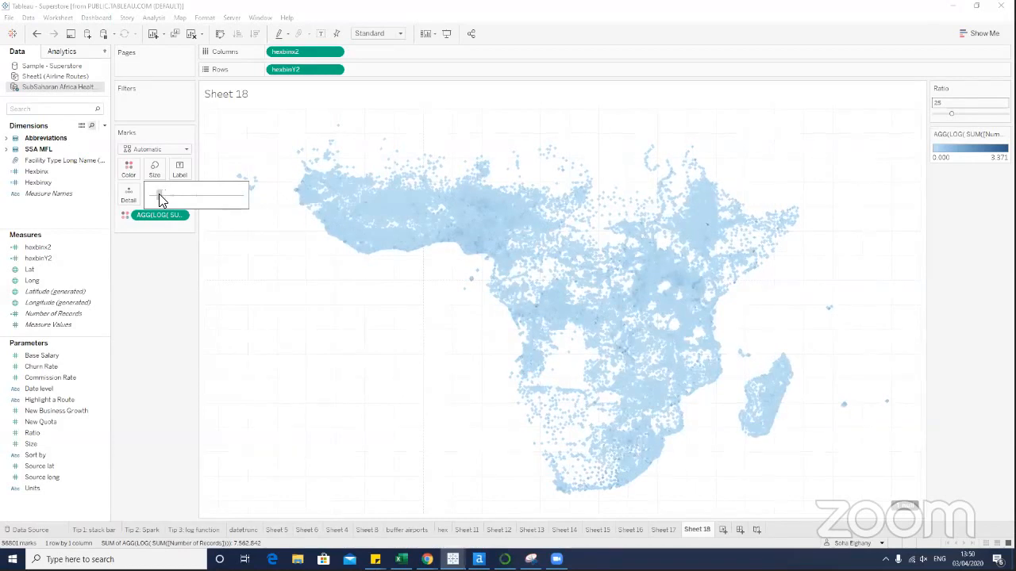
Open the hex worksheet to examine the finished hexbin map of African health facilities.
{"action": "left_click", "coordinate": [563, 531]}
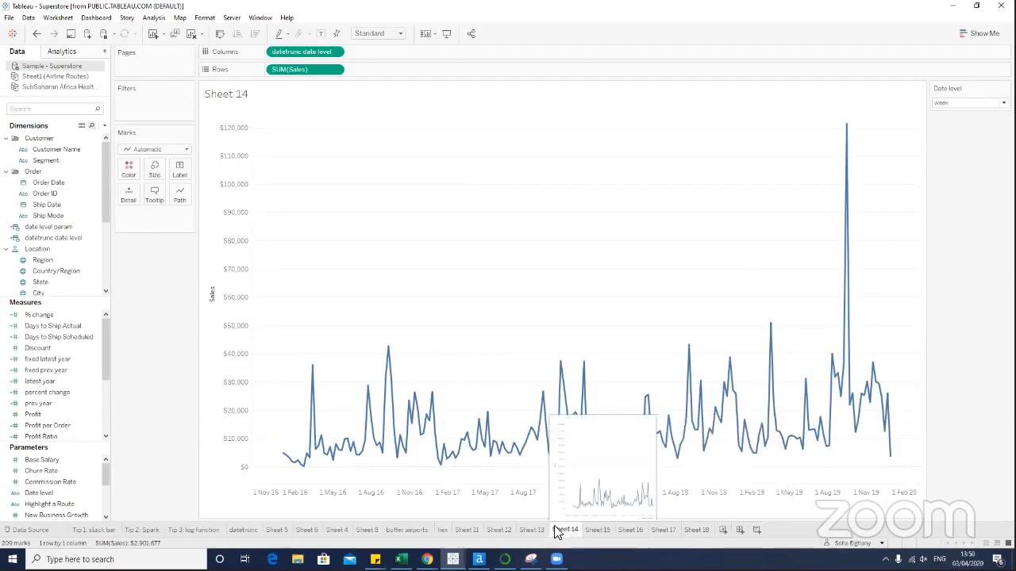
{"action": "left_click", "coordinate": [695, 529]}
{"action": "left_click", "coordinate": [439, 531]}
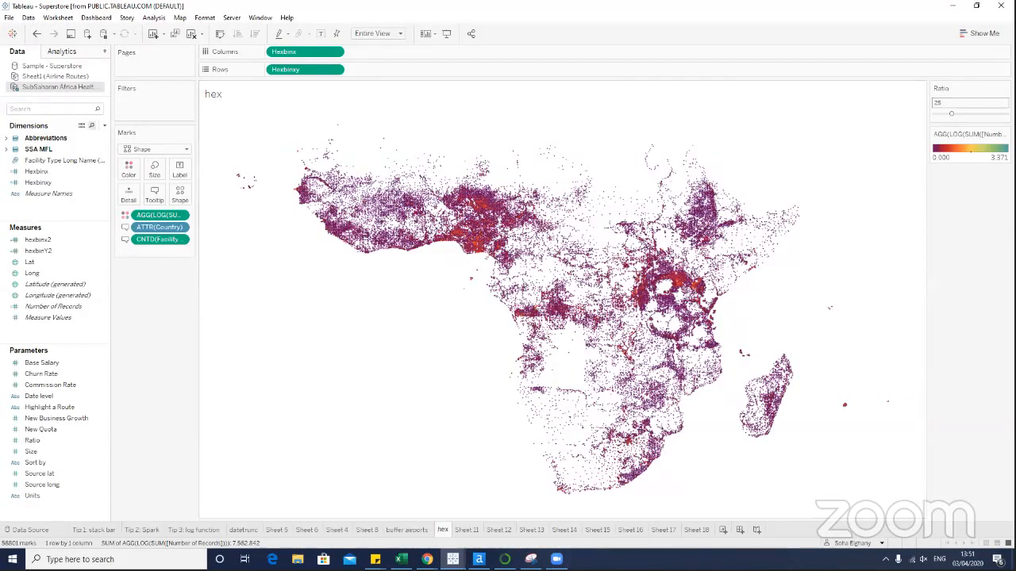
Stop the Zoom screen share to end the demonstration.
{"action": "mouse_move", "coordinate": [556, 559]}
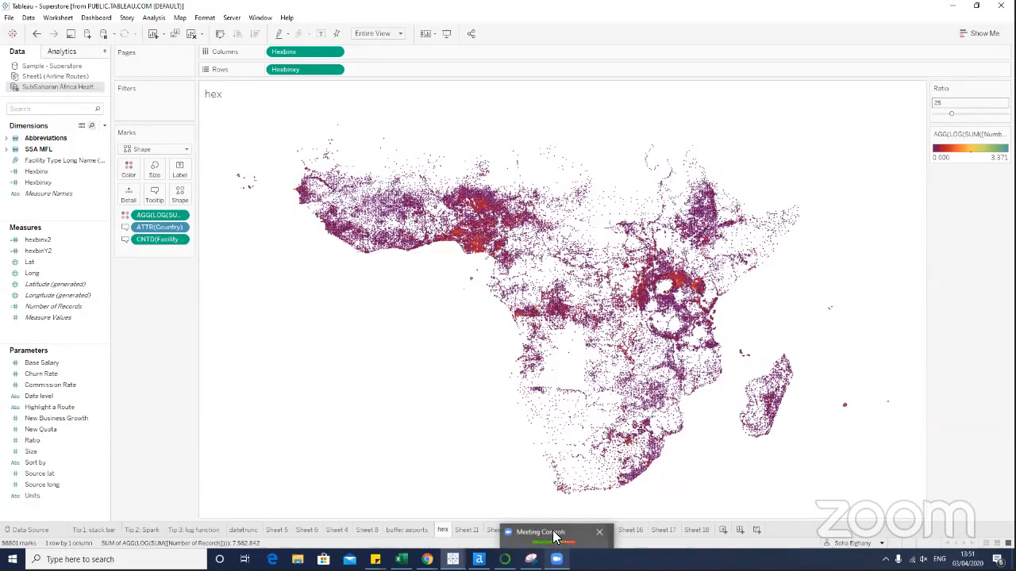
{"action": "mouse_move", "coordinate": [548, 537]}
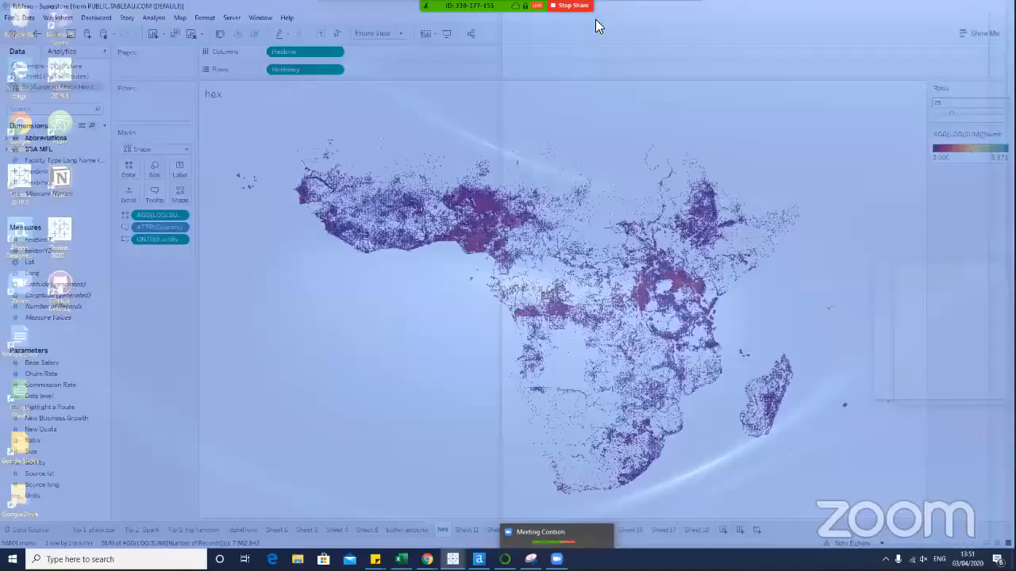
{"action": "left_click", "coordinate": [587, 7]}
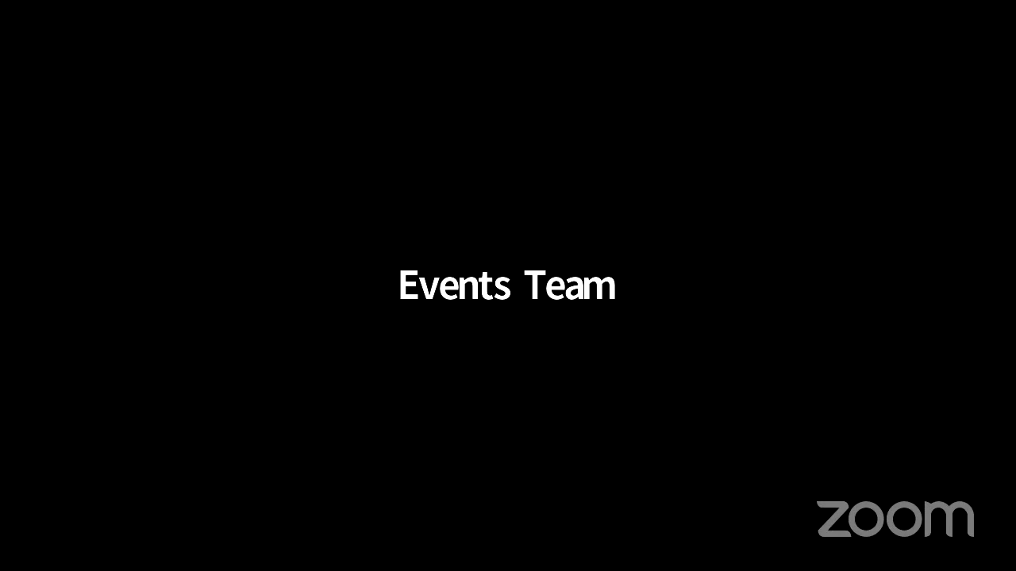